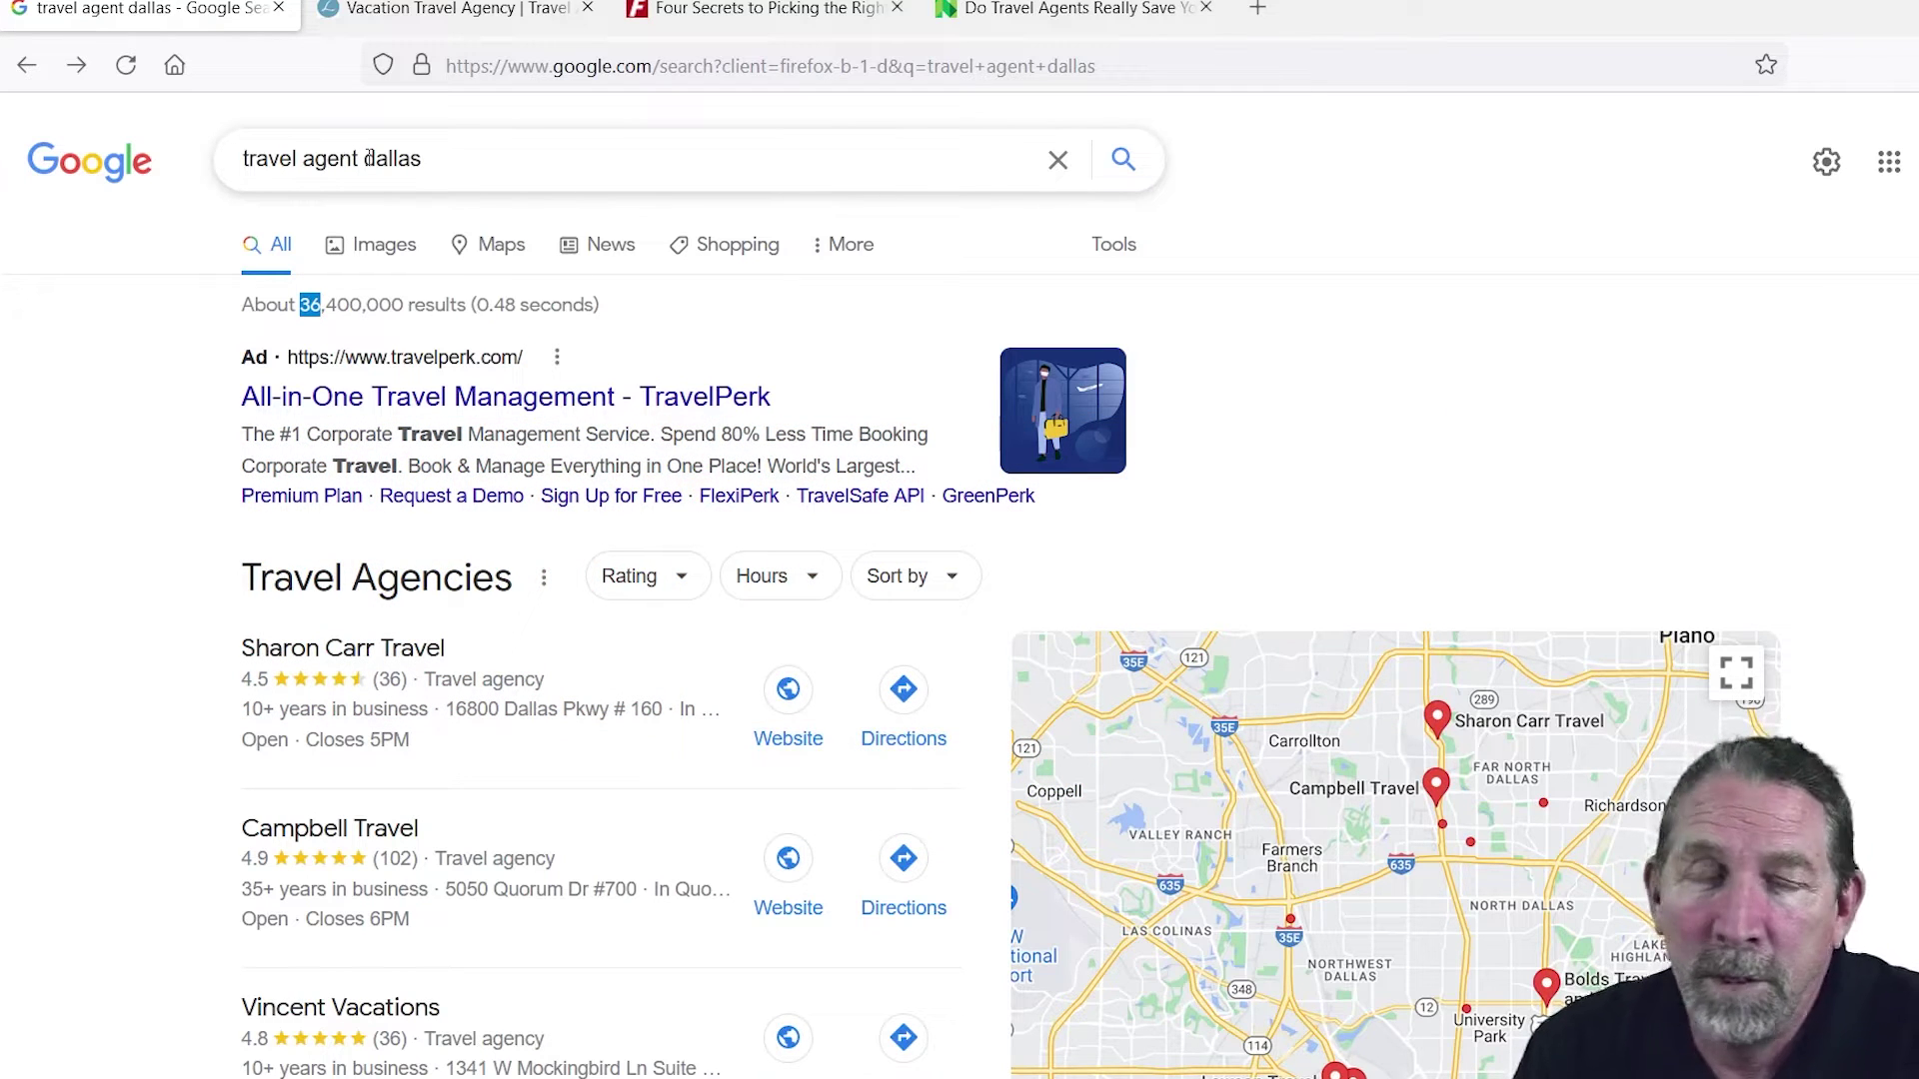
Step: Zoom the Travel Agencies map out to the Dallas–Fort Worth area and inspect the agency markers around Plano
scroll(285, 739, down, 3)
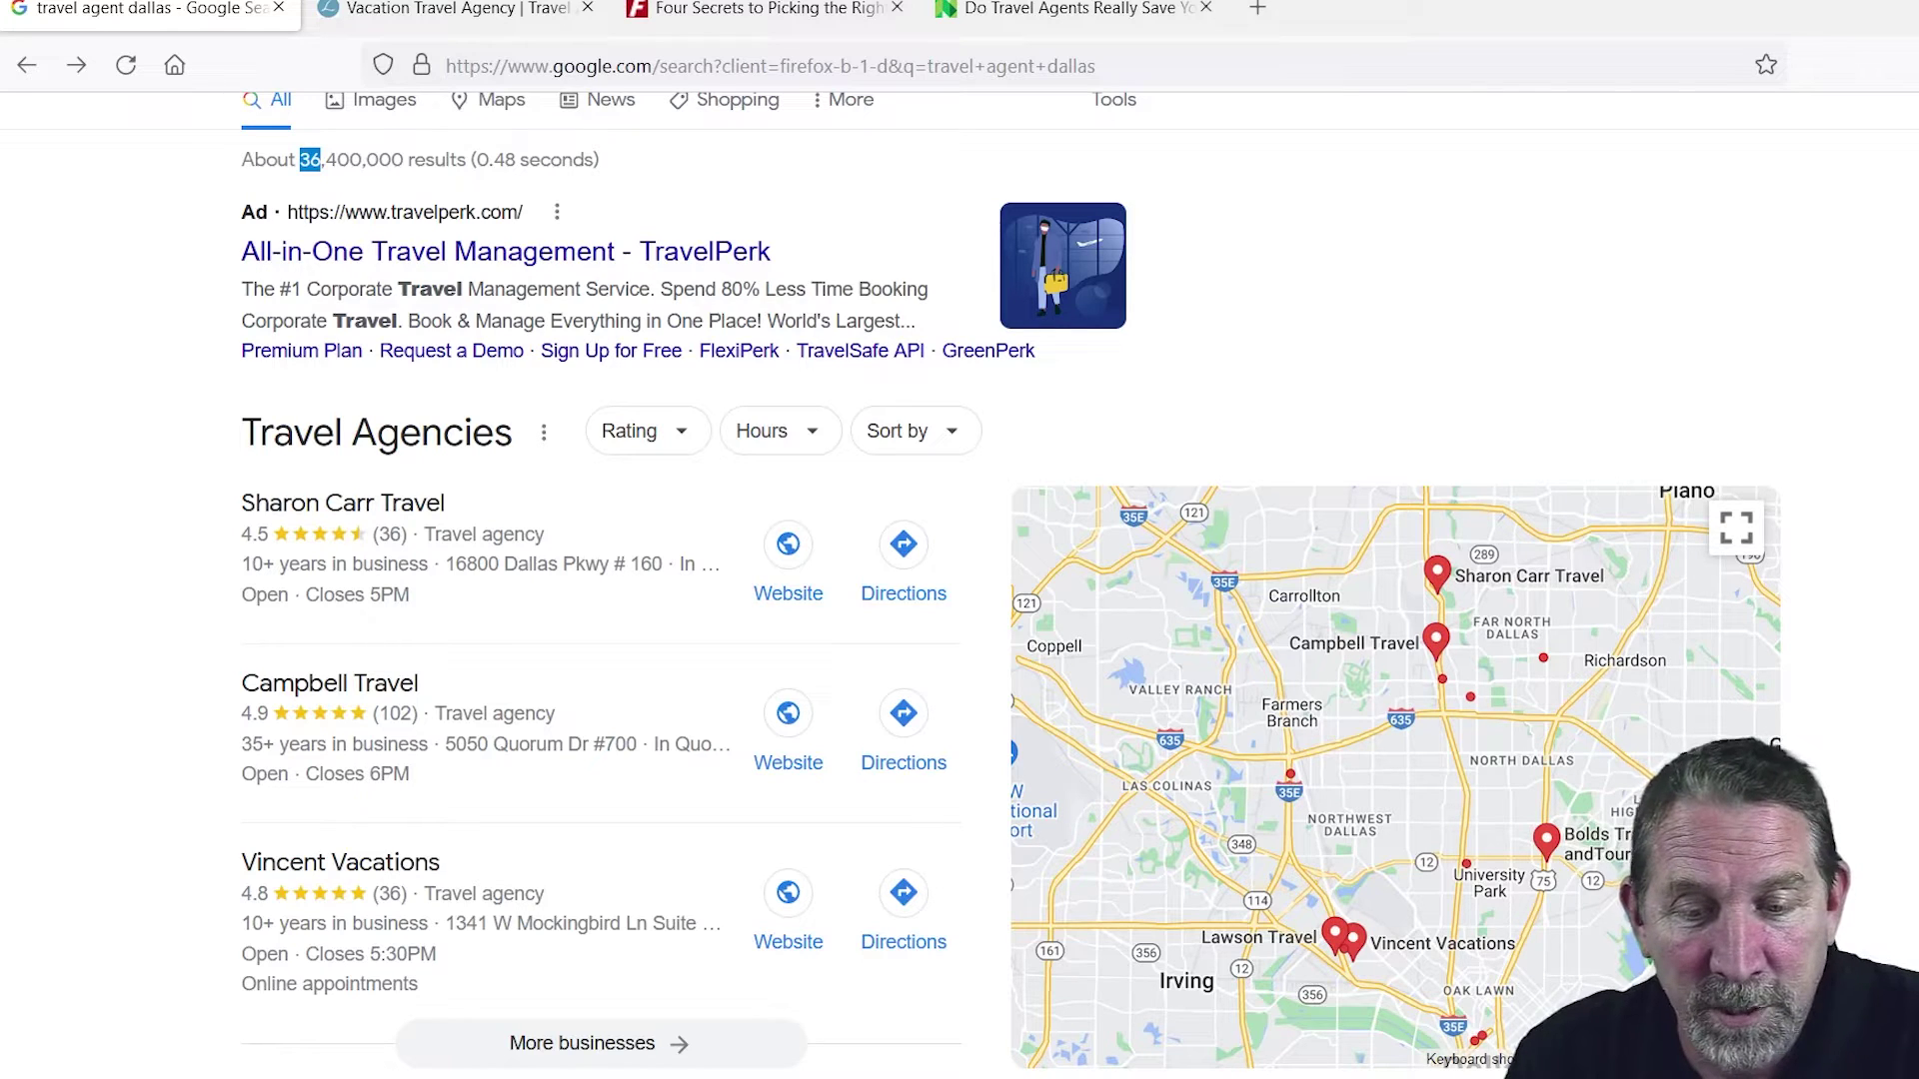
click(1736, 1008)
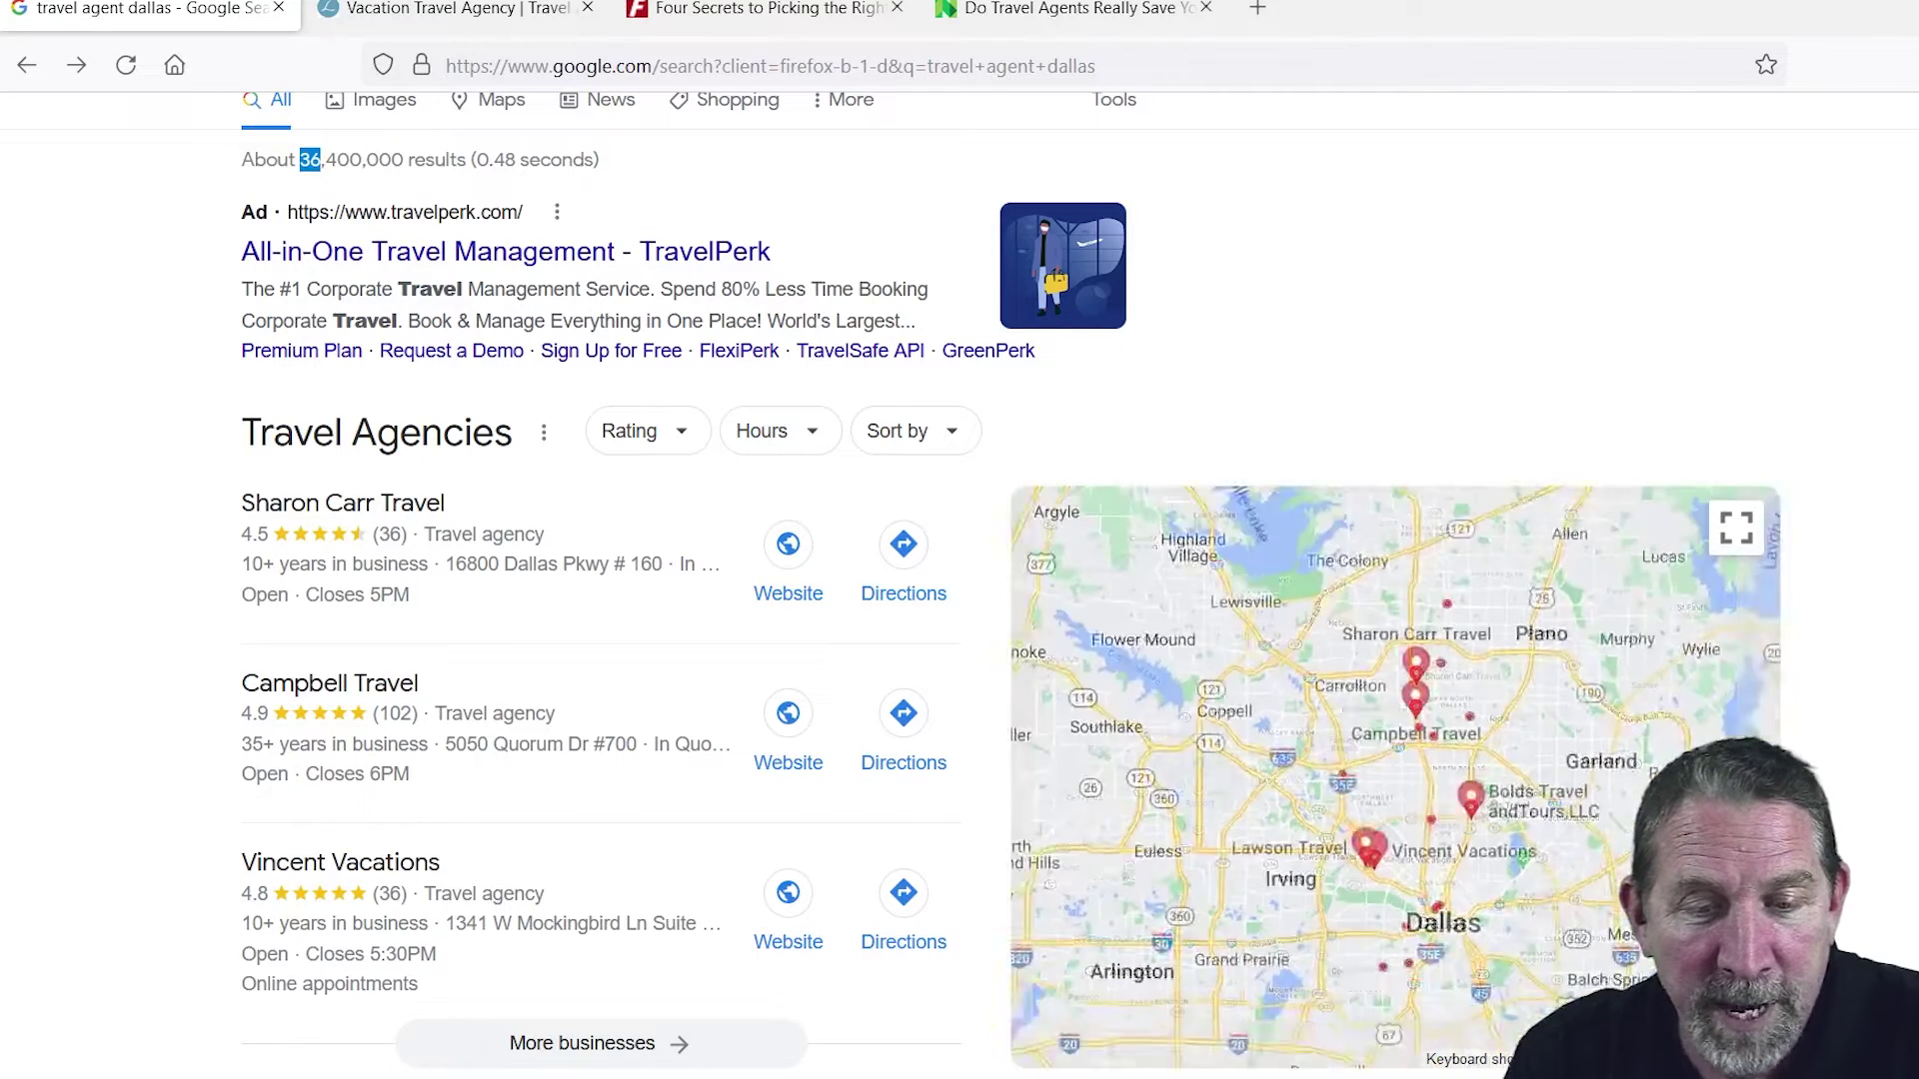
click(1736, 1008)
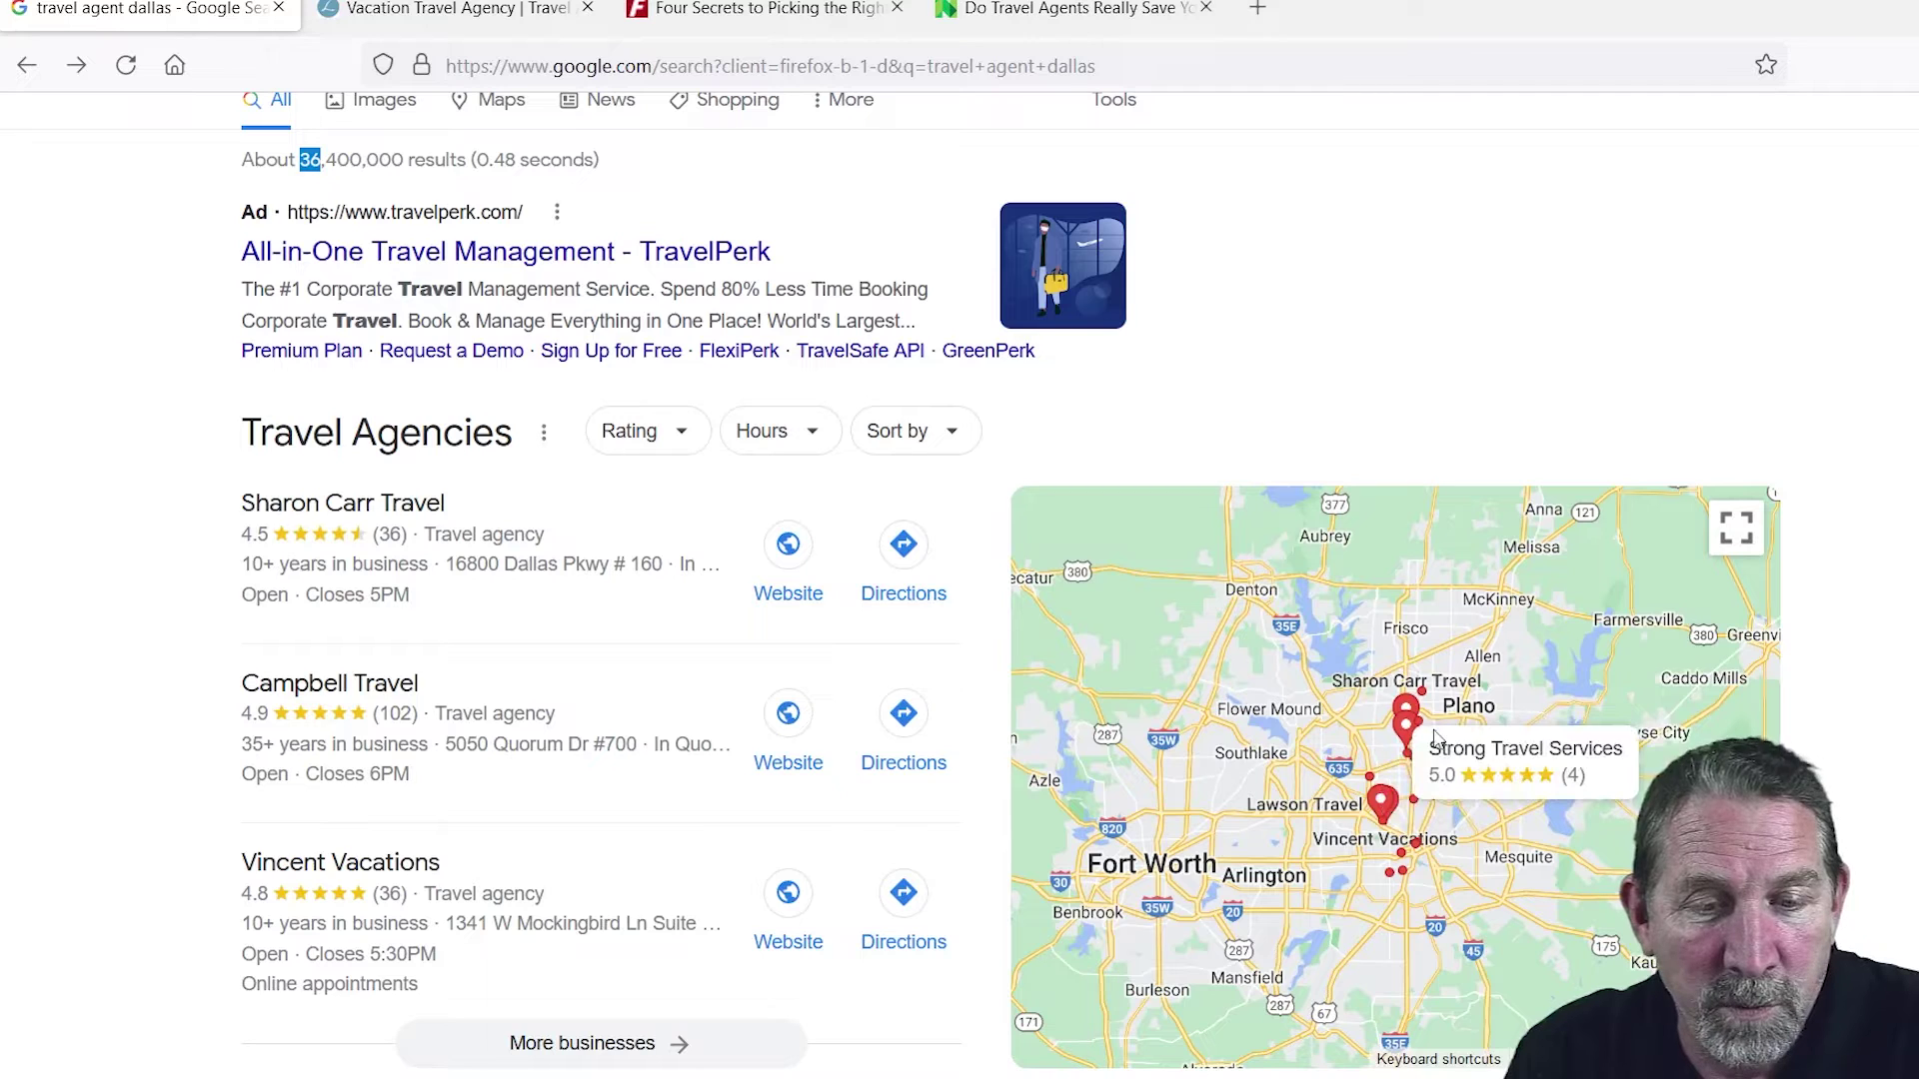
mouse_move(1378, 690)
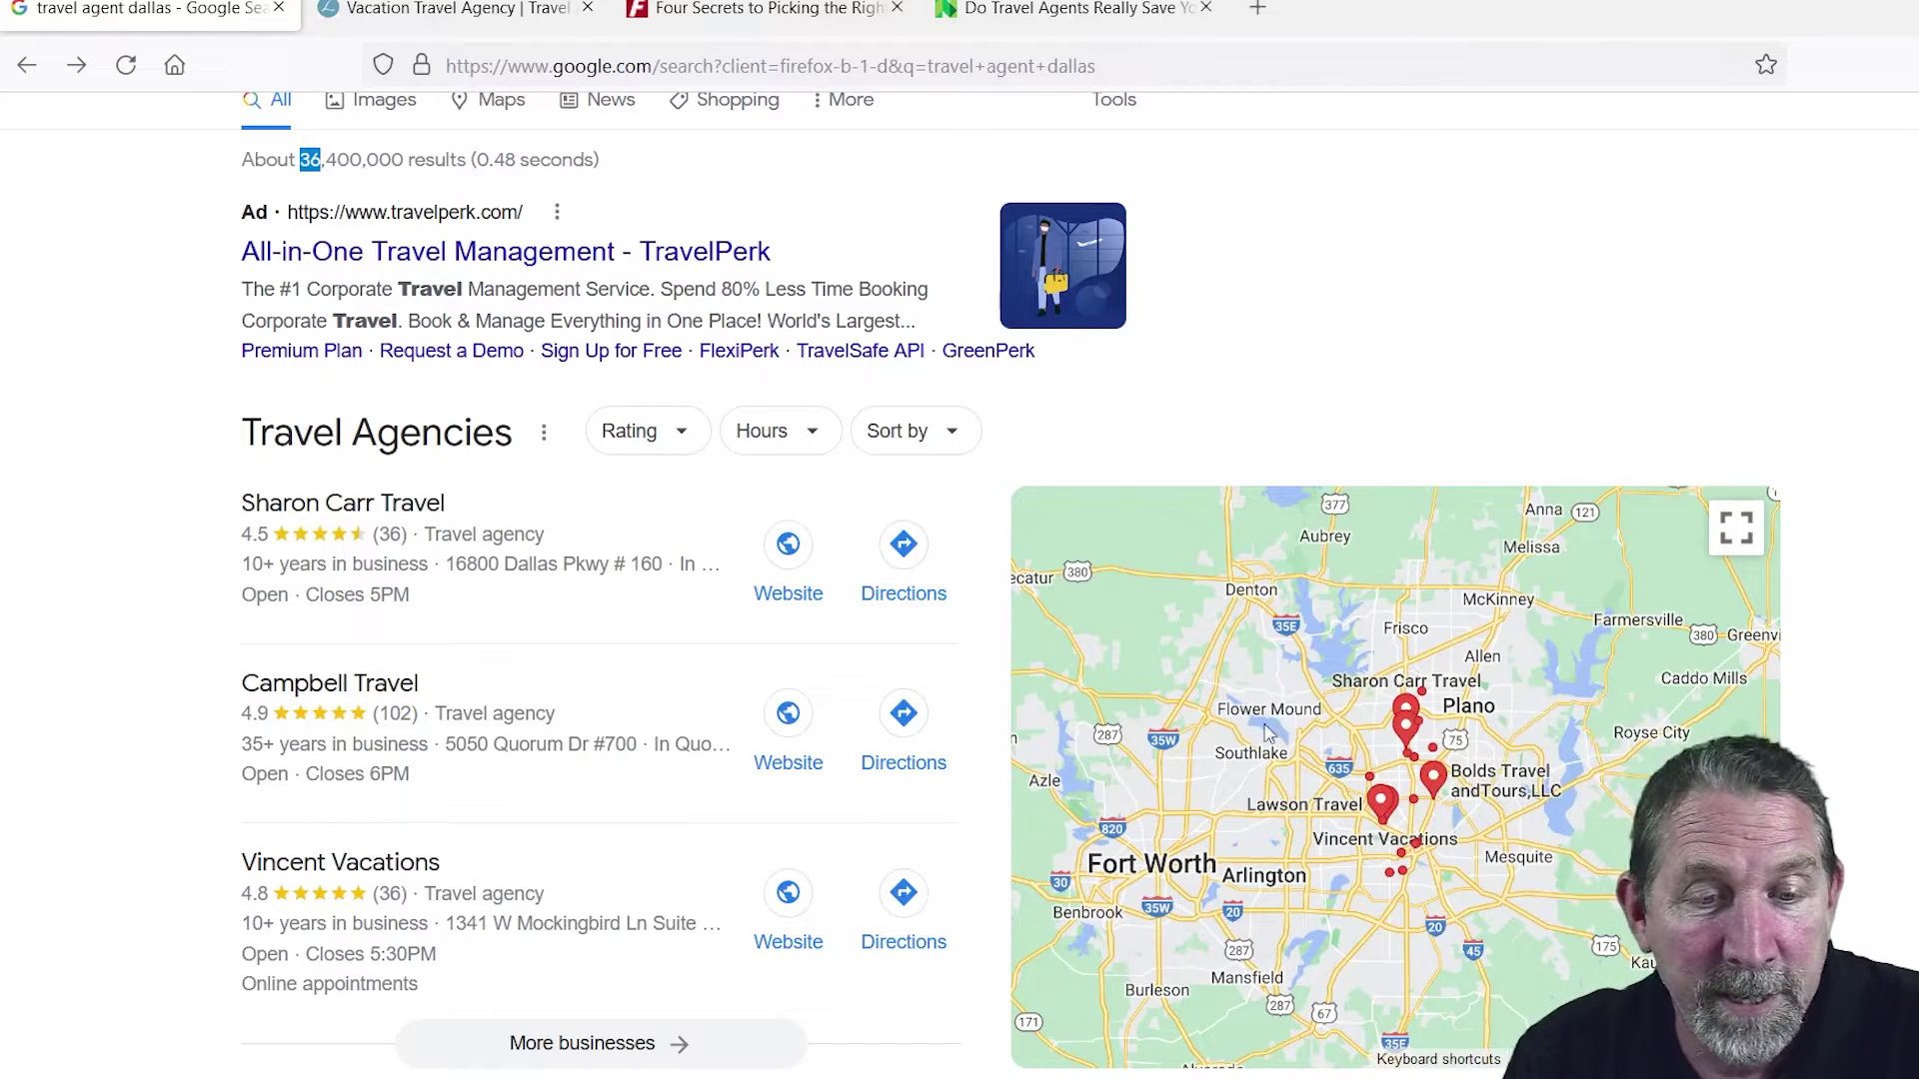
mouse_move(1520, 740)
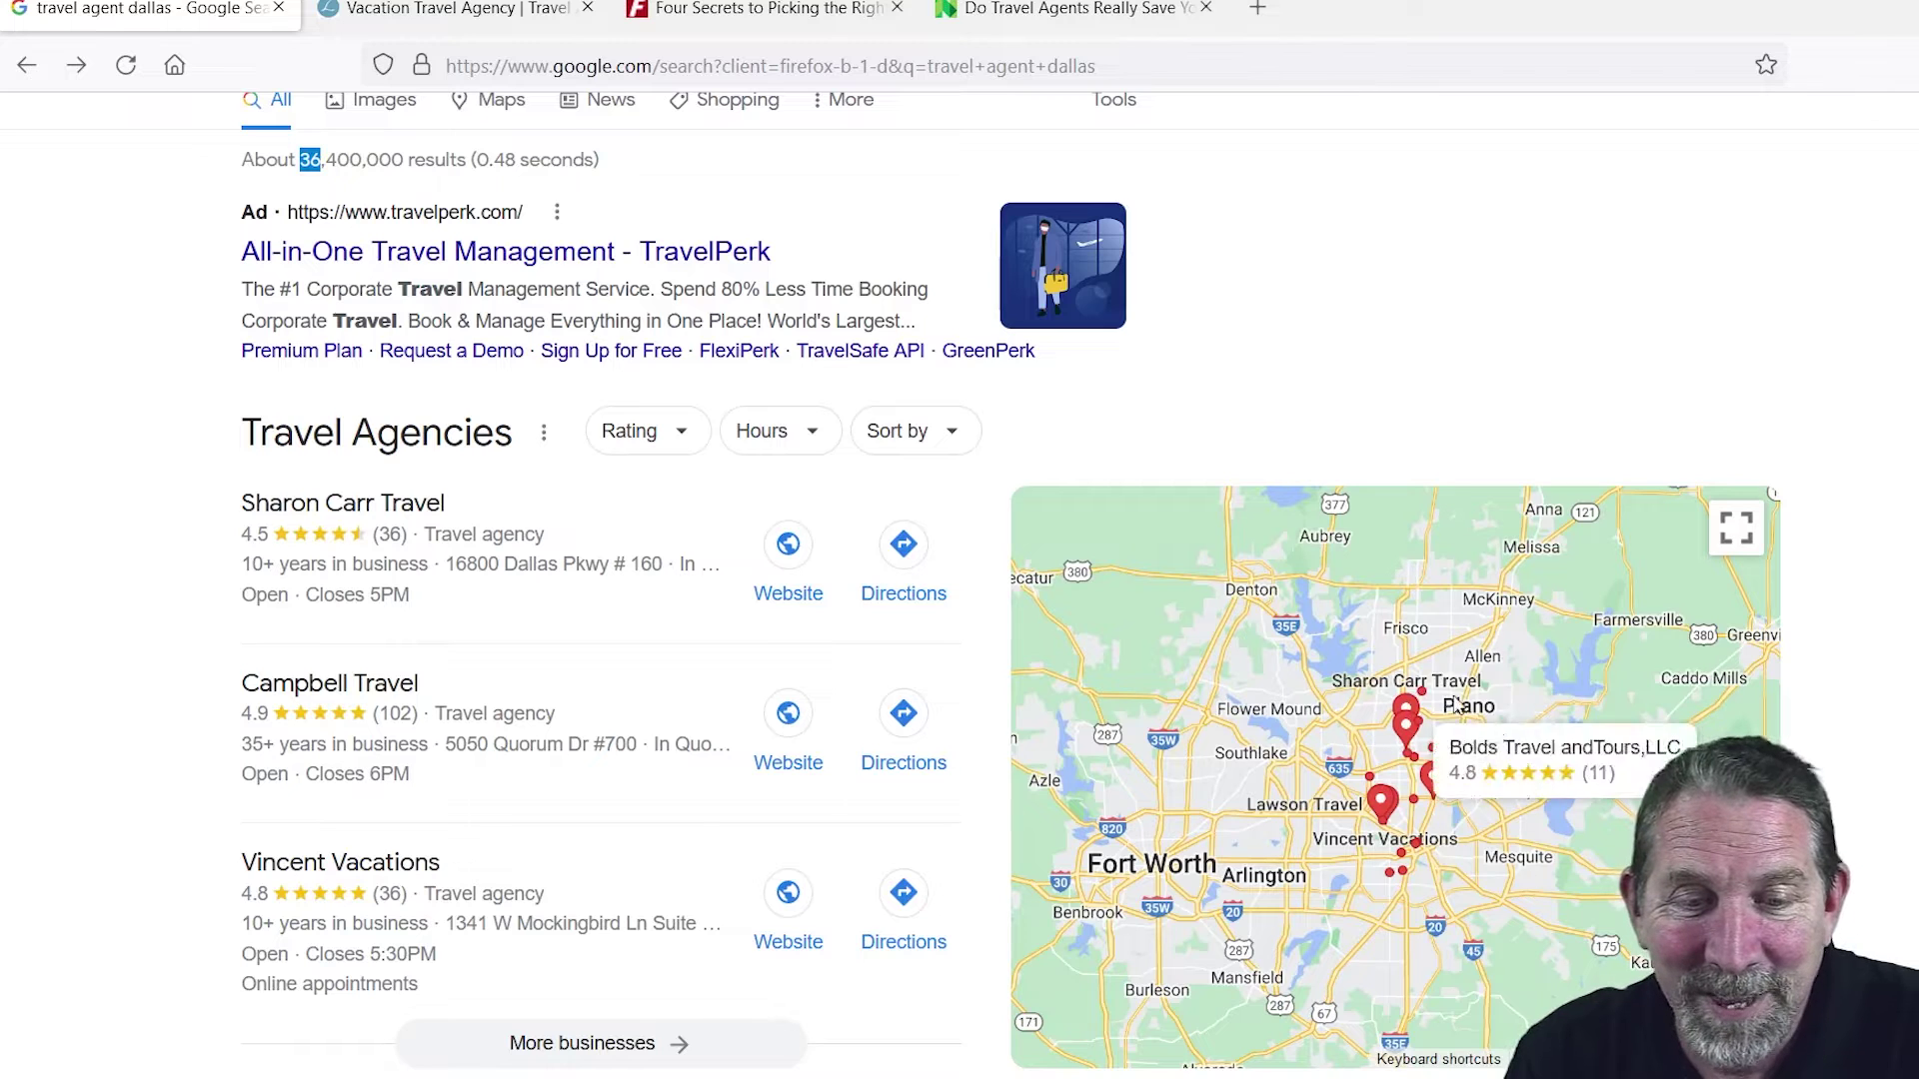
mouse_move(1443, 752)
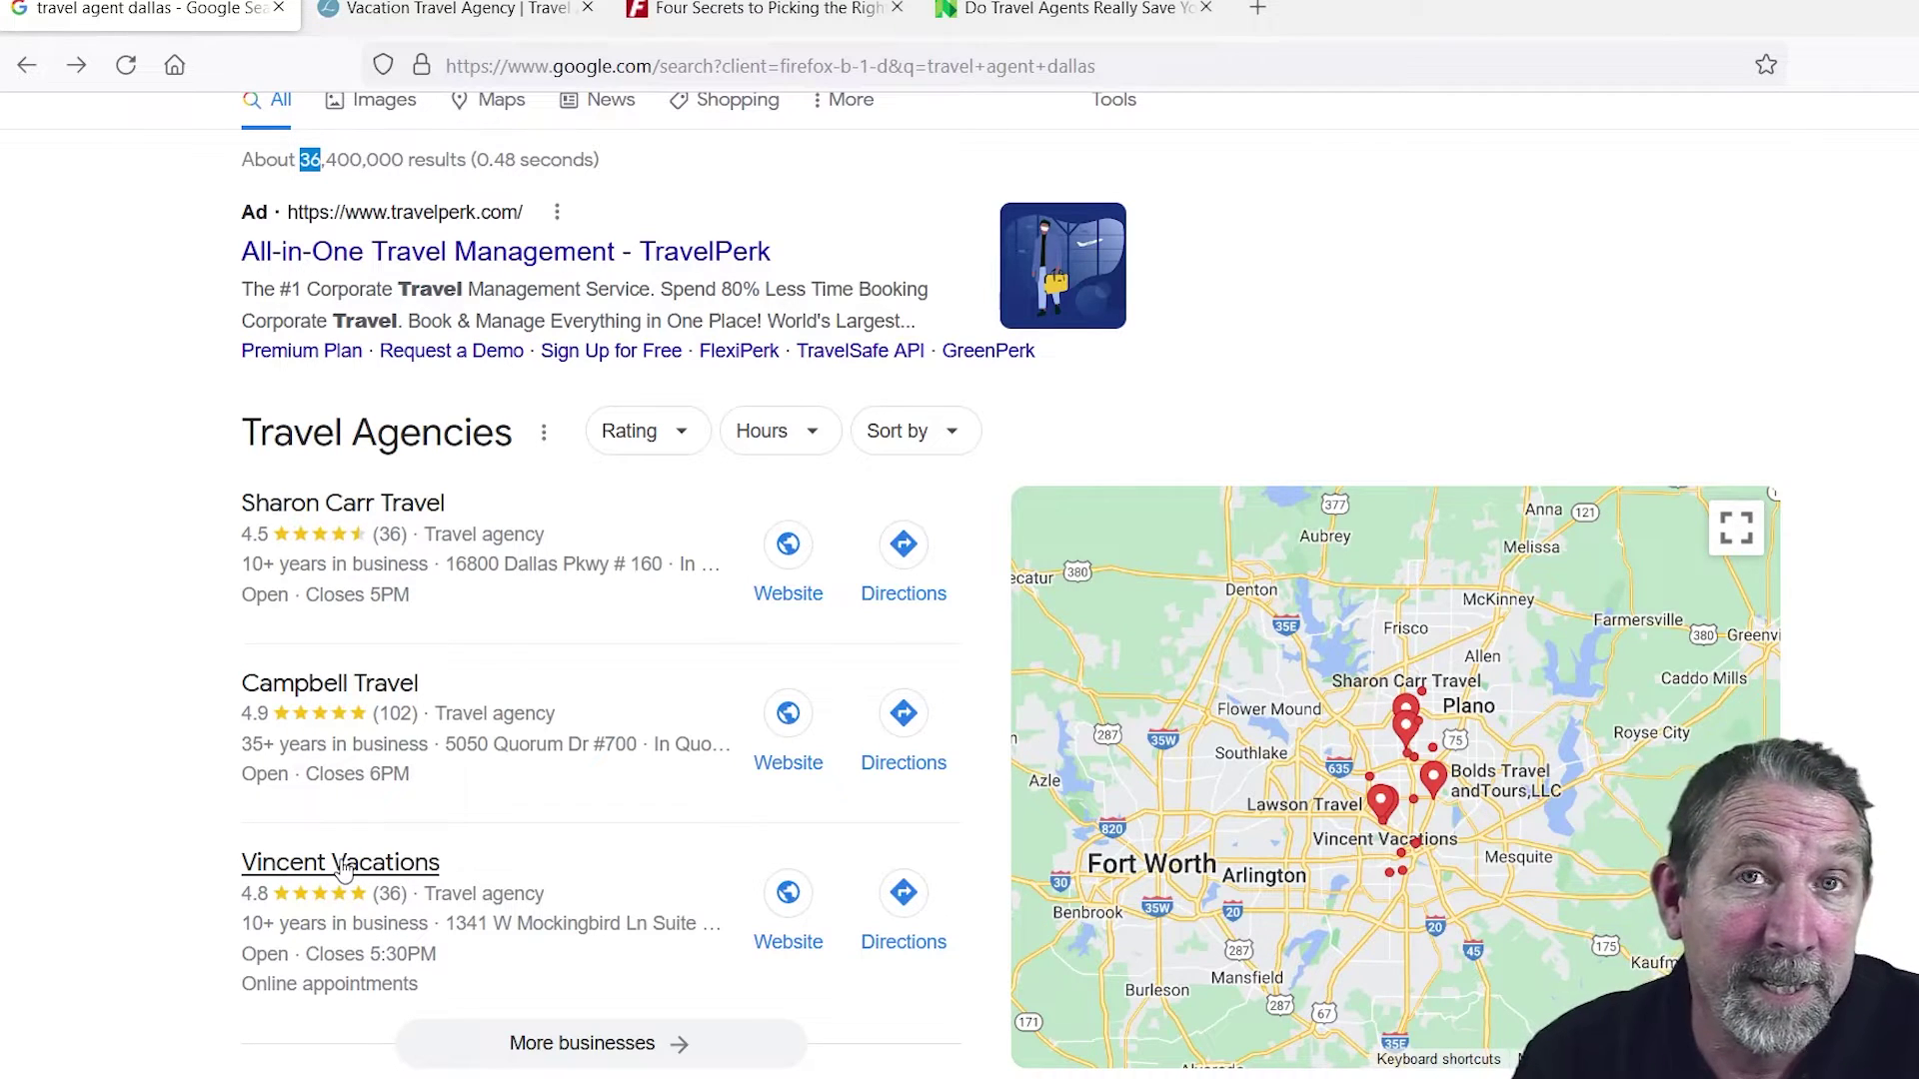
Step: Expand the "Is it cheaper to book through a travel agent?" question in the People also ask section
scroll(343, 870, down, 4)
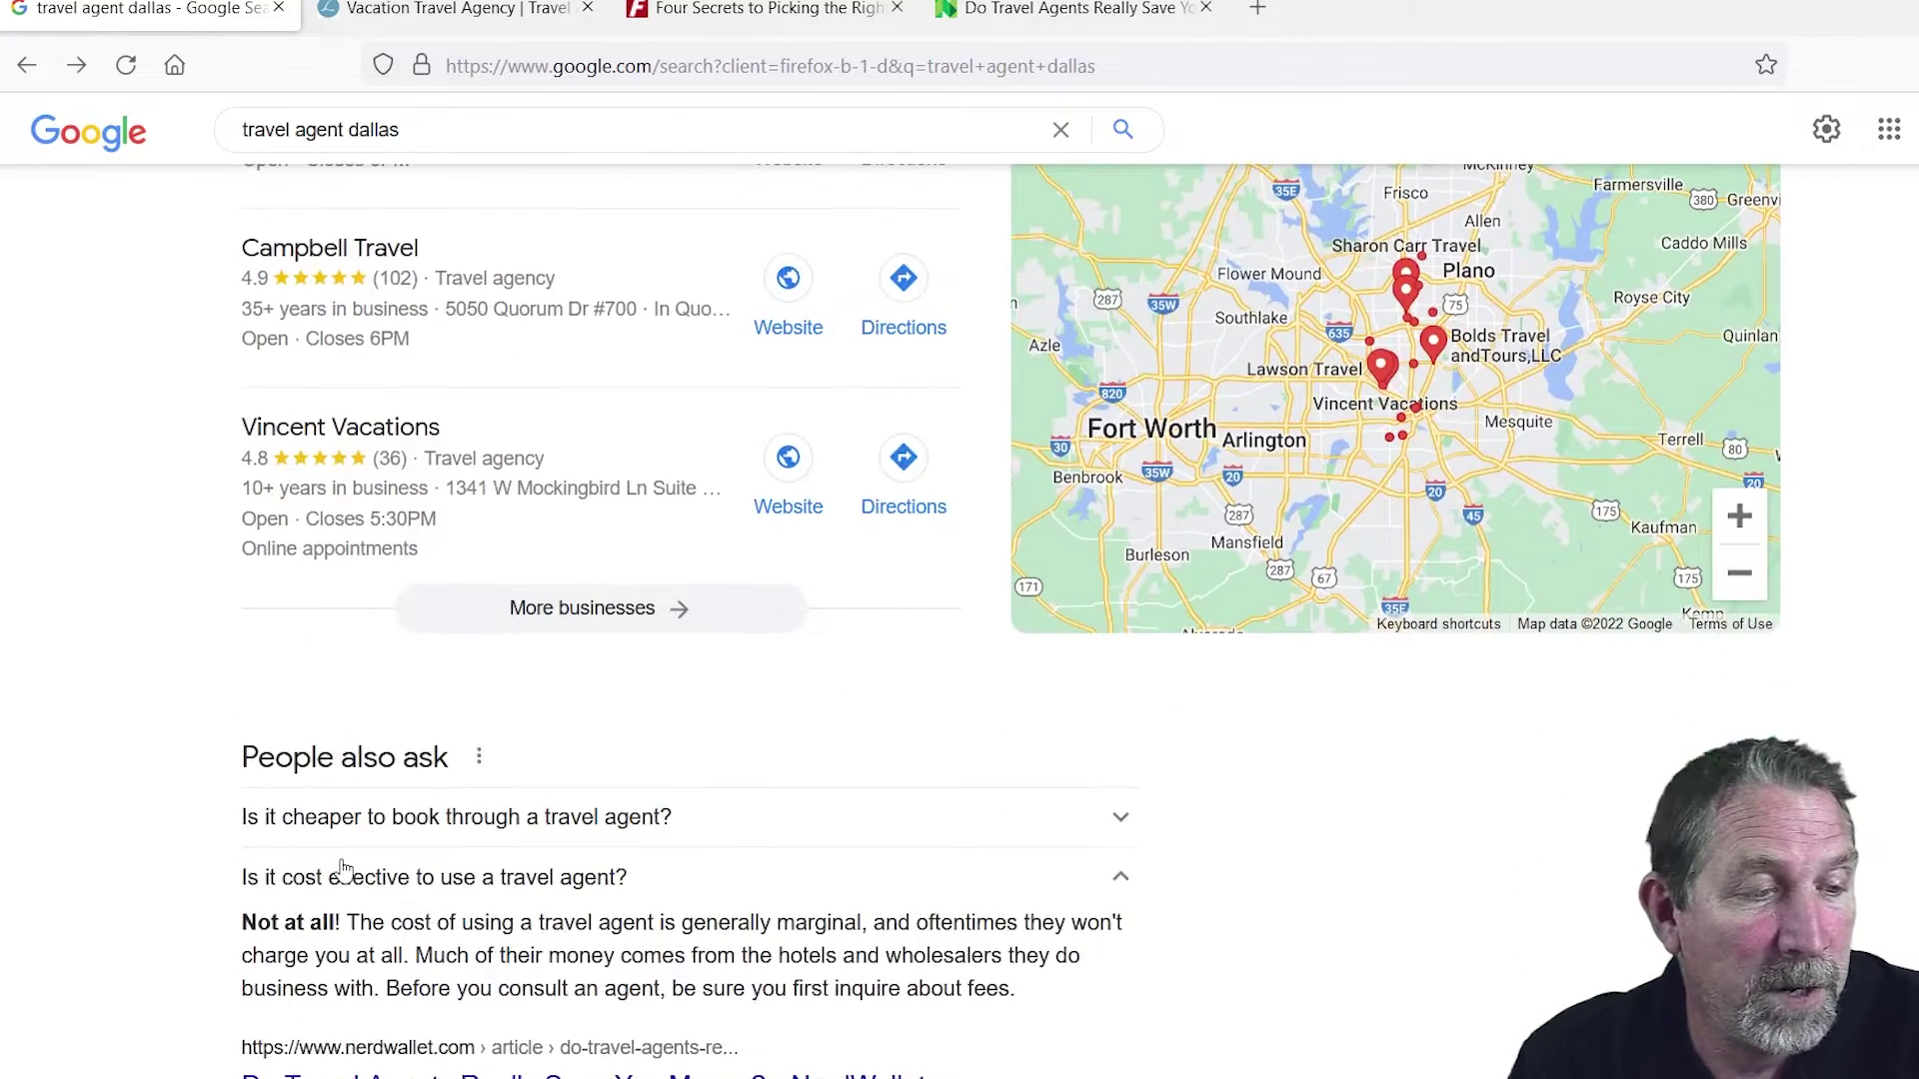
scroll(342, 865, down, 1)
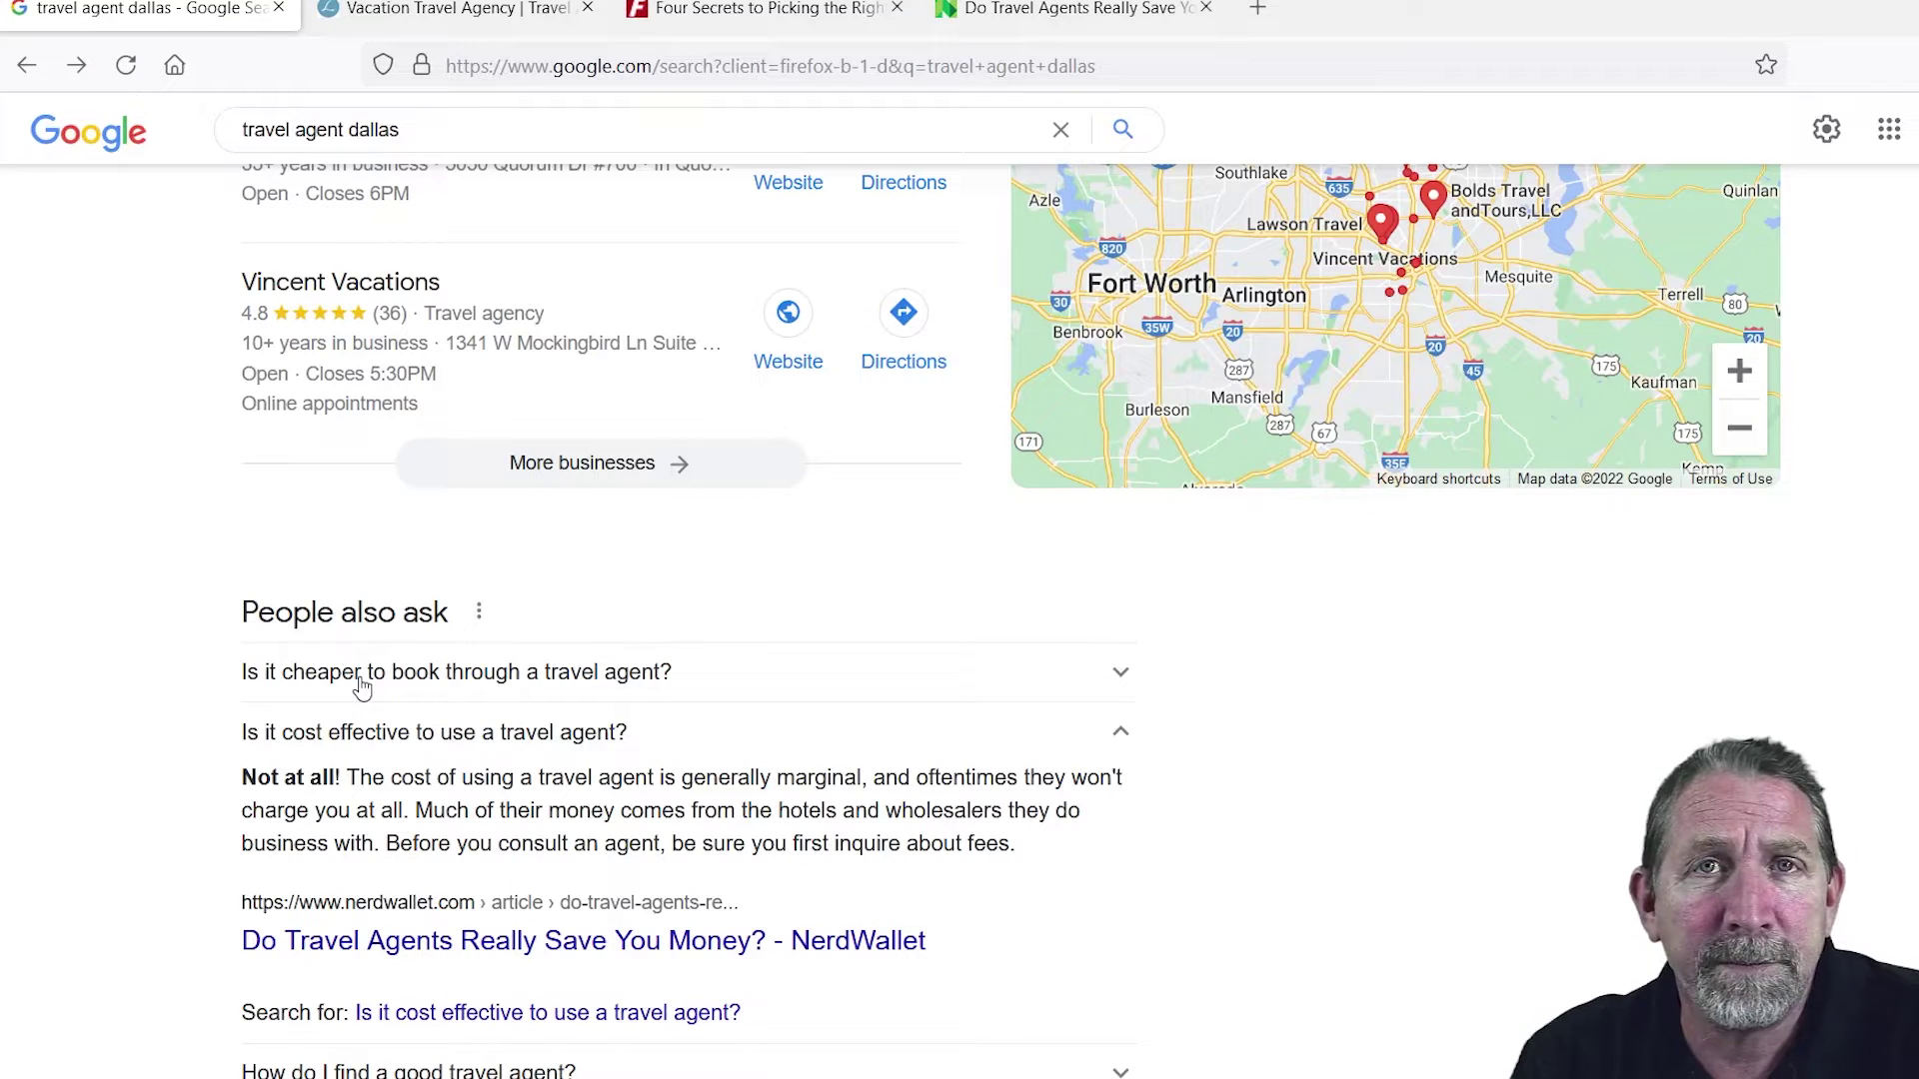
scroll(351, 837, down, 1)
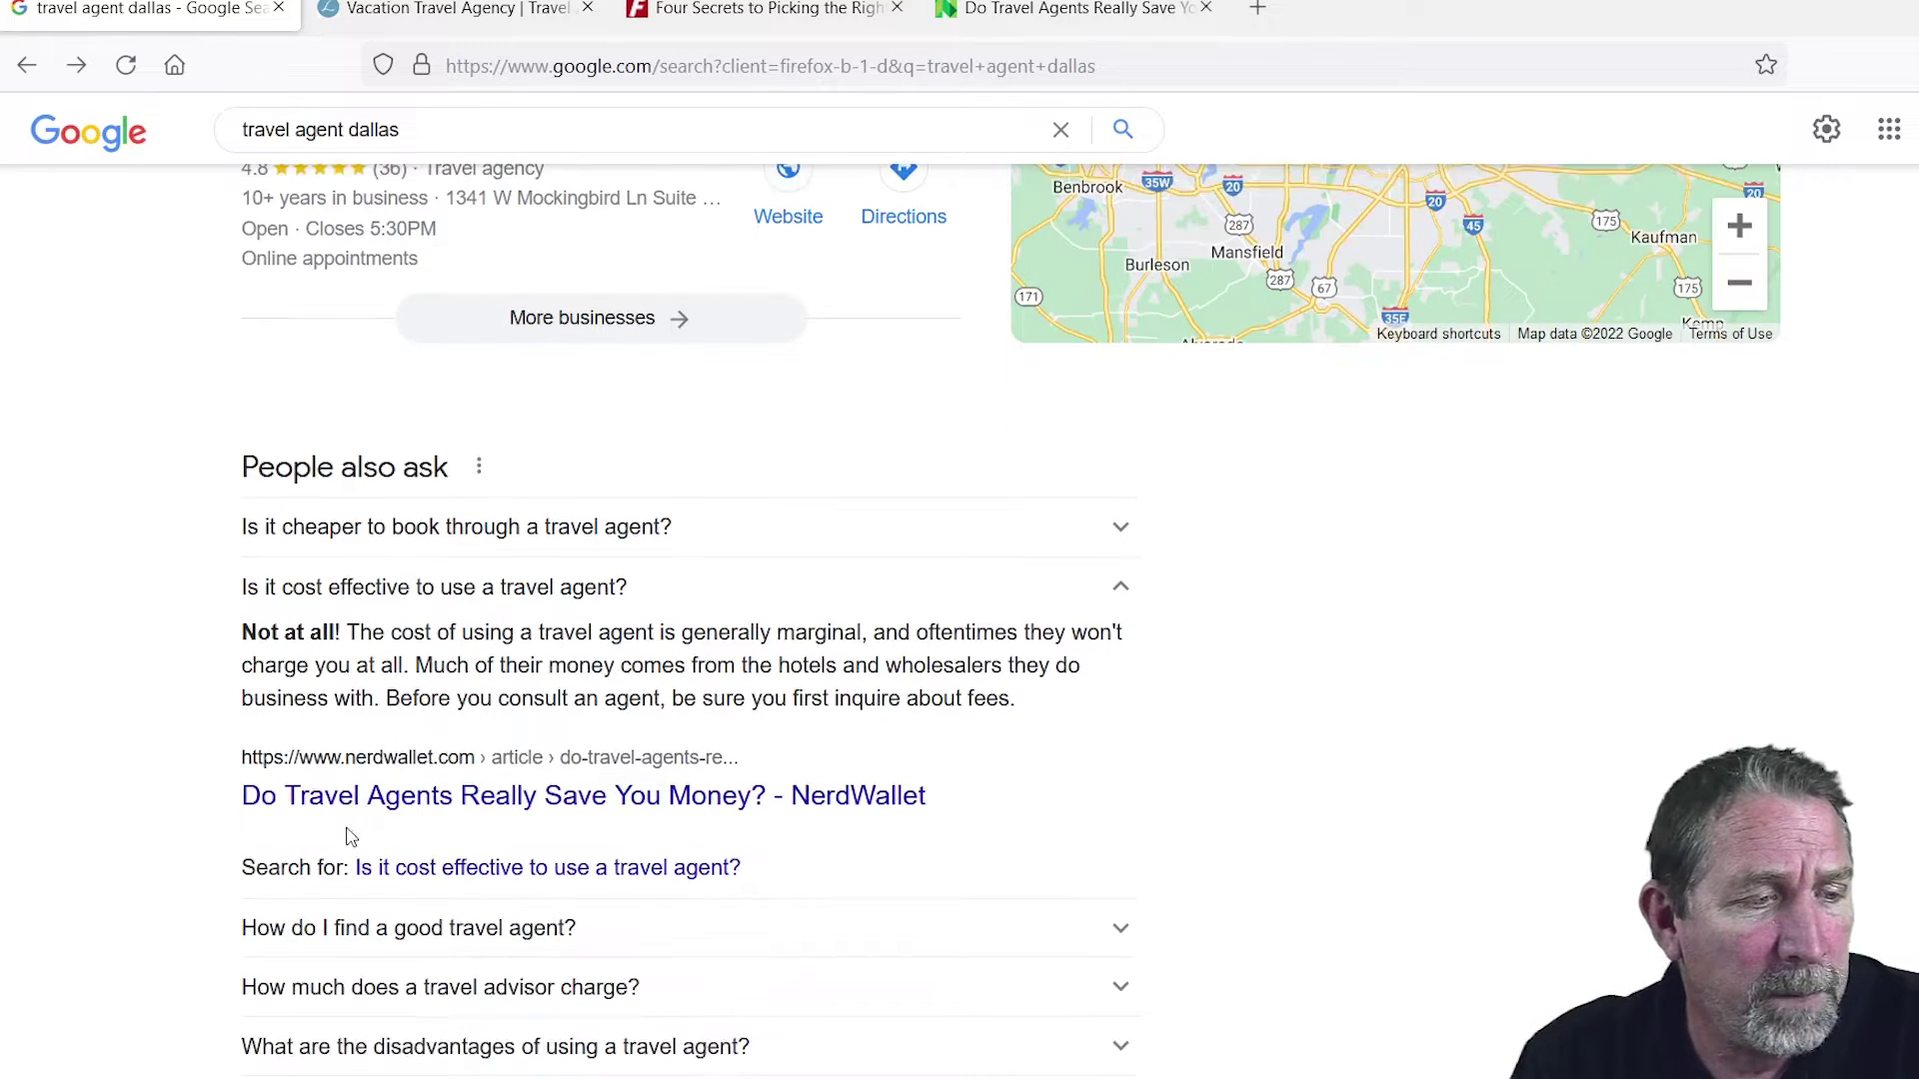
click(399, 530)
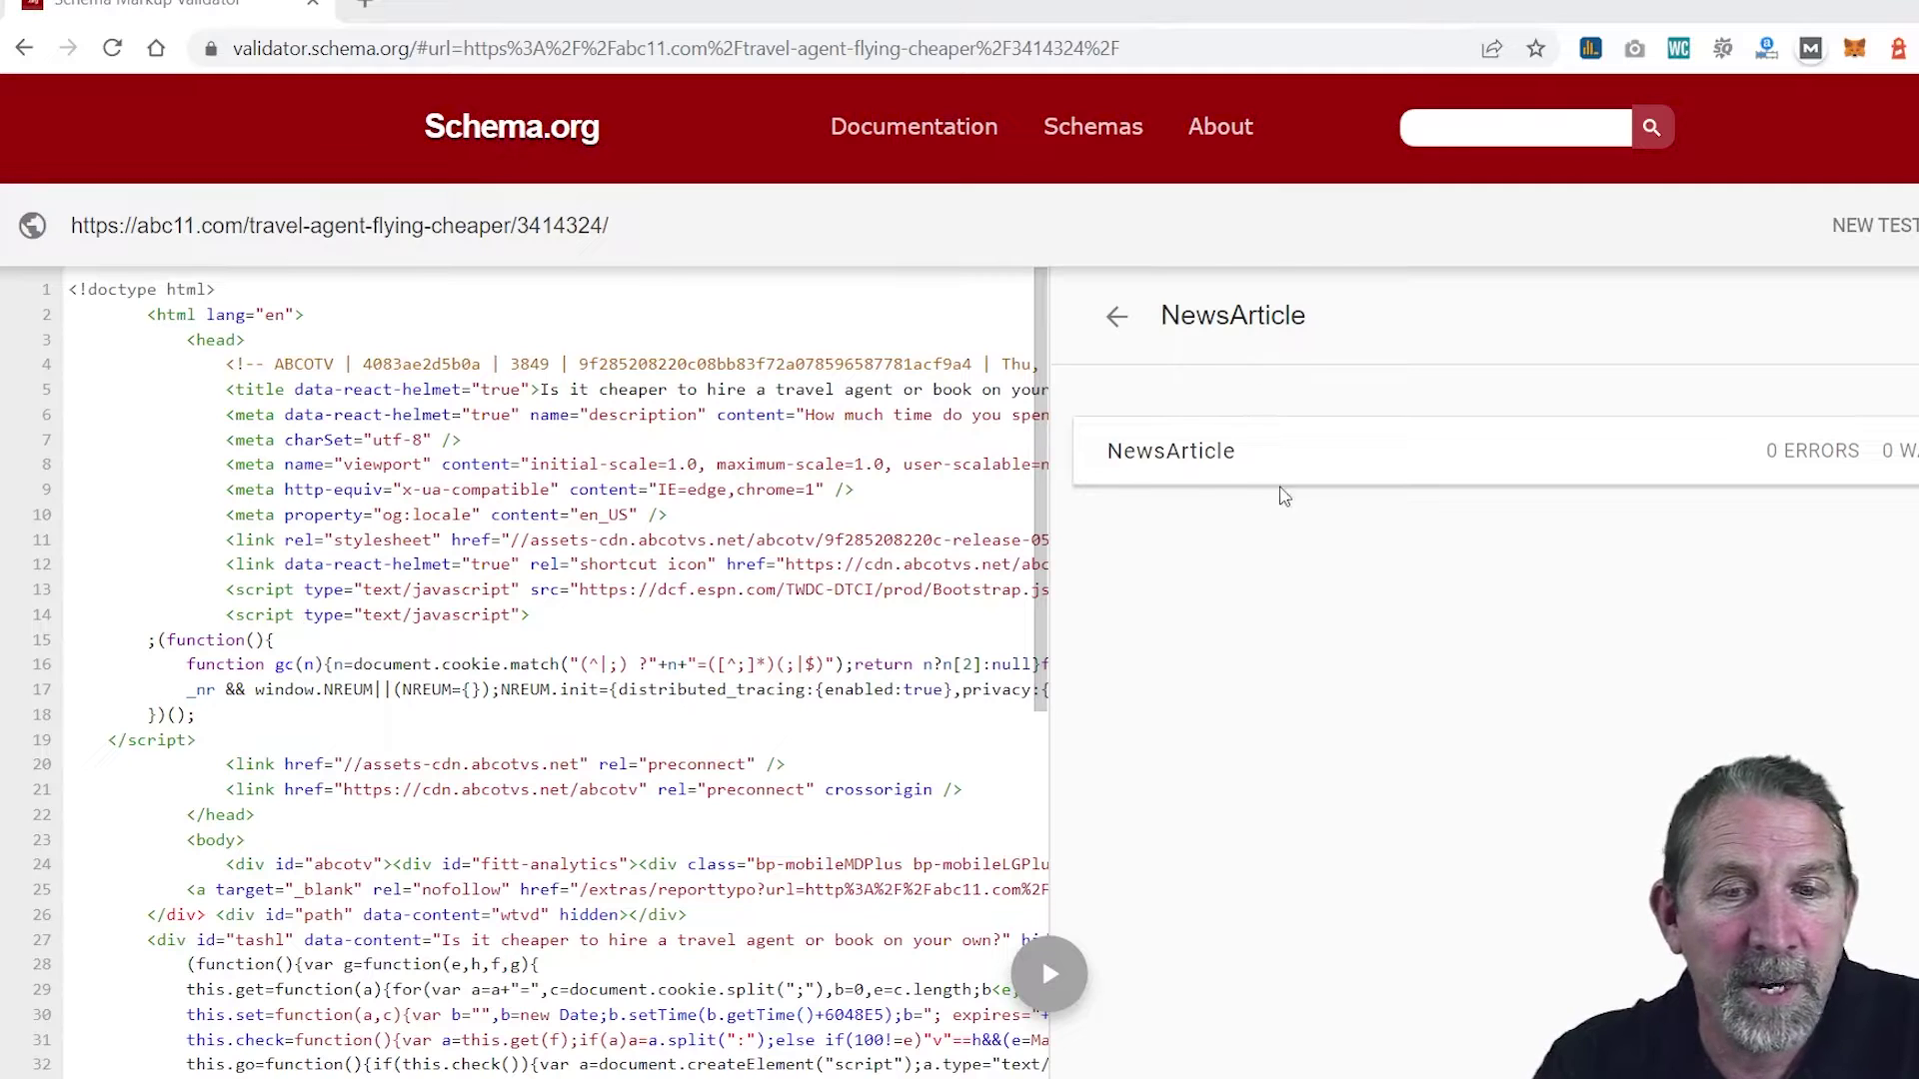
Step: Examine the NewsArticle markup of the abc11.com article and the schema types detected for the NerdWallet article, and close the validator window
click(1165, 455)
scroll(1531, 687, down, 4)
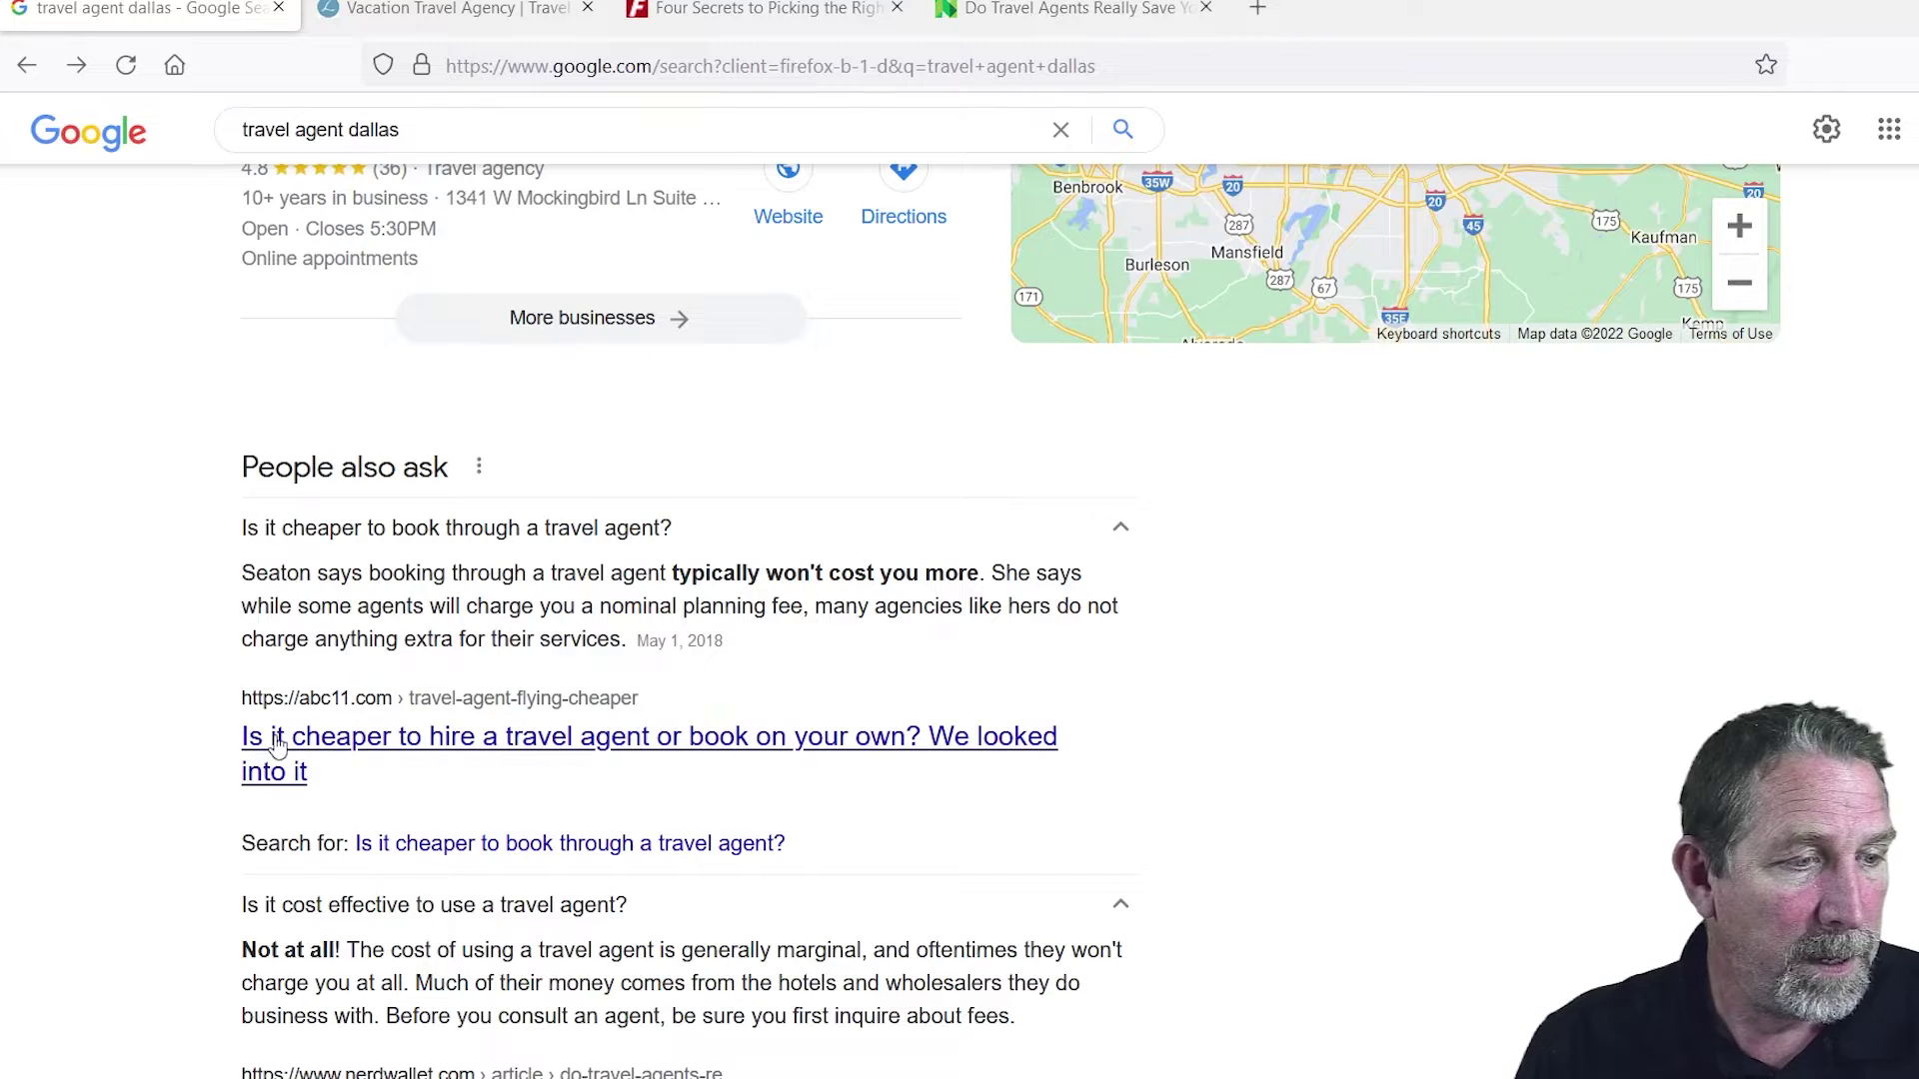
scroll(270, 751, down, 4)
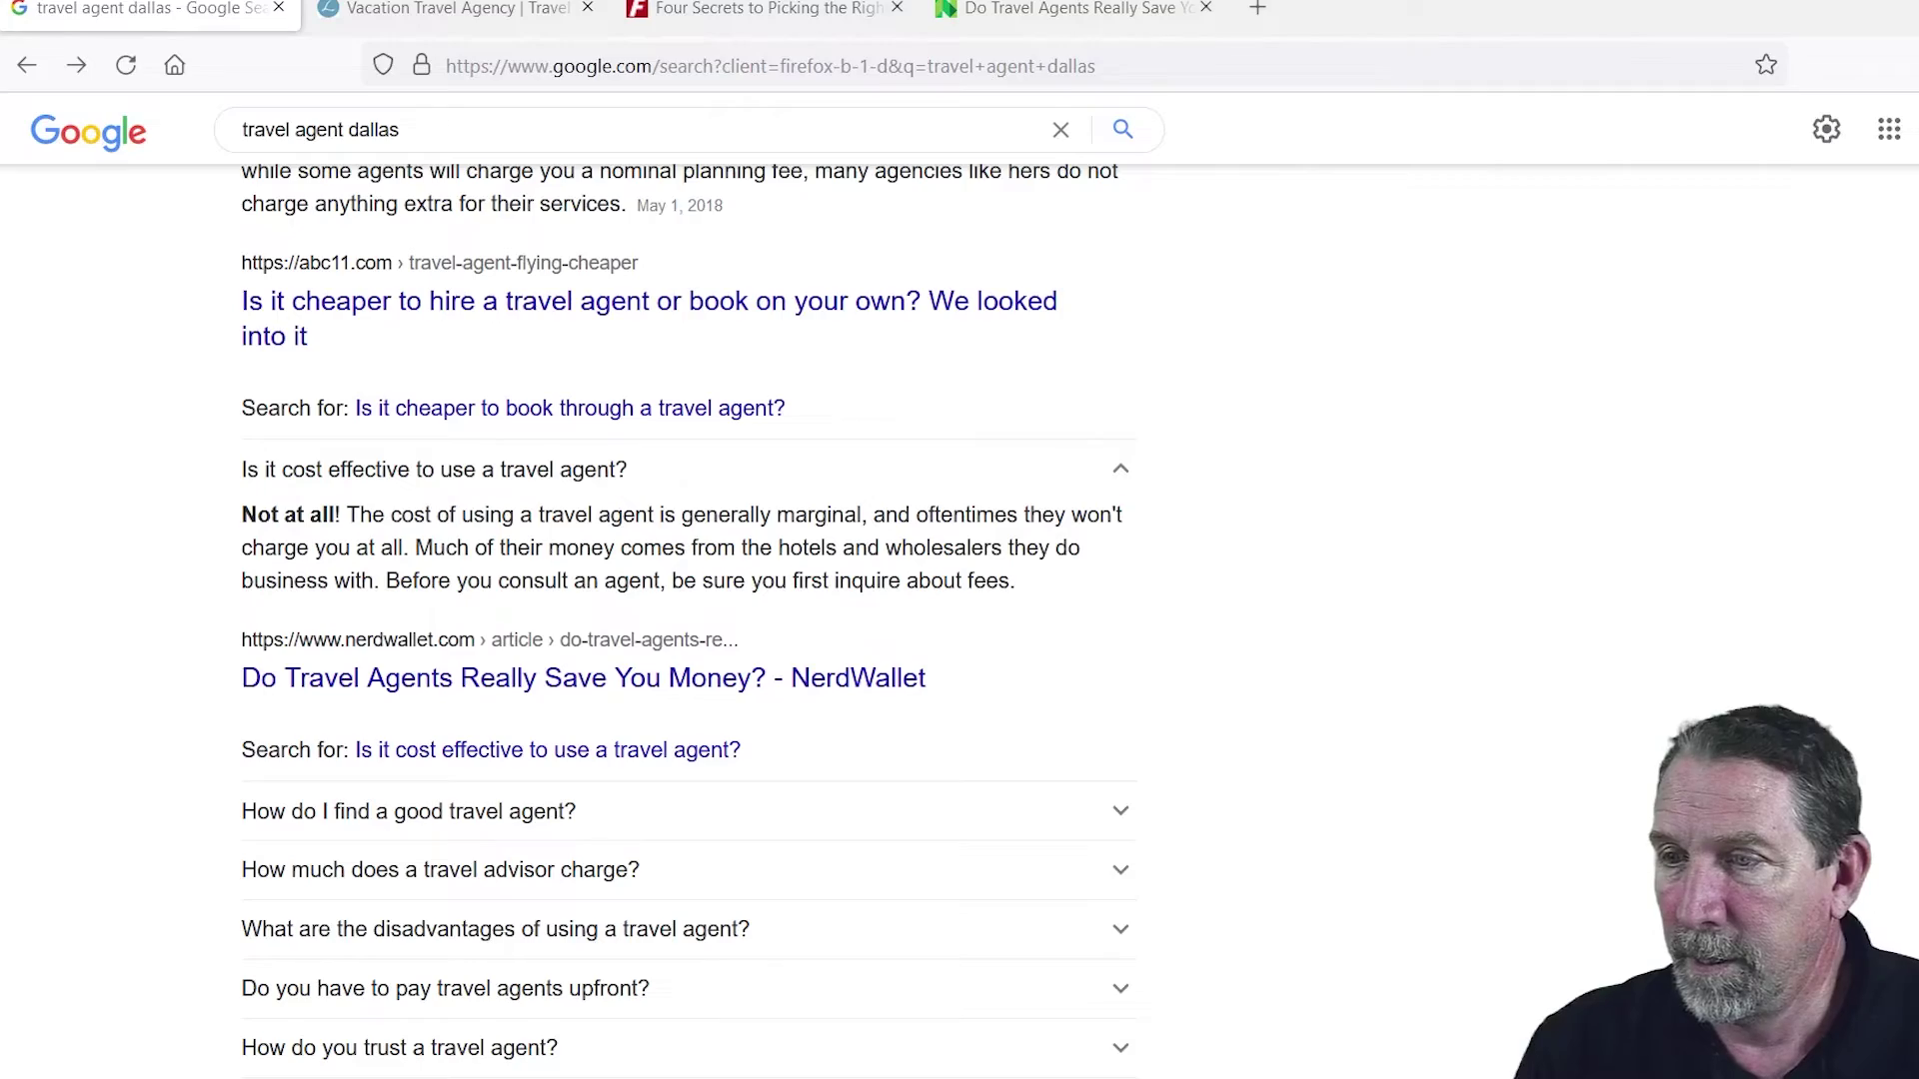
drag(1499, 110, 250, 30)
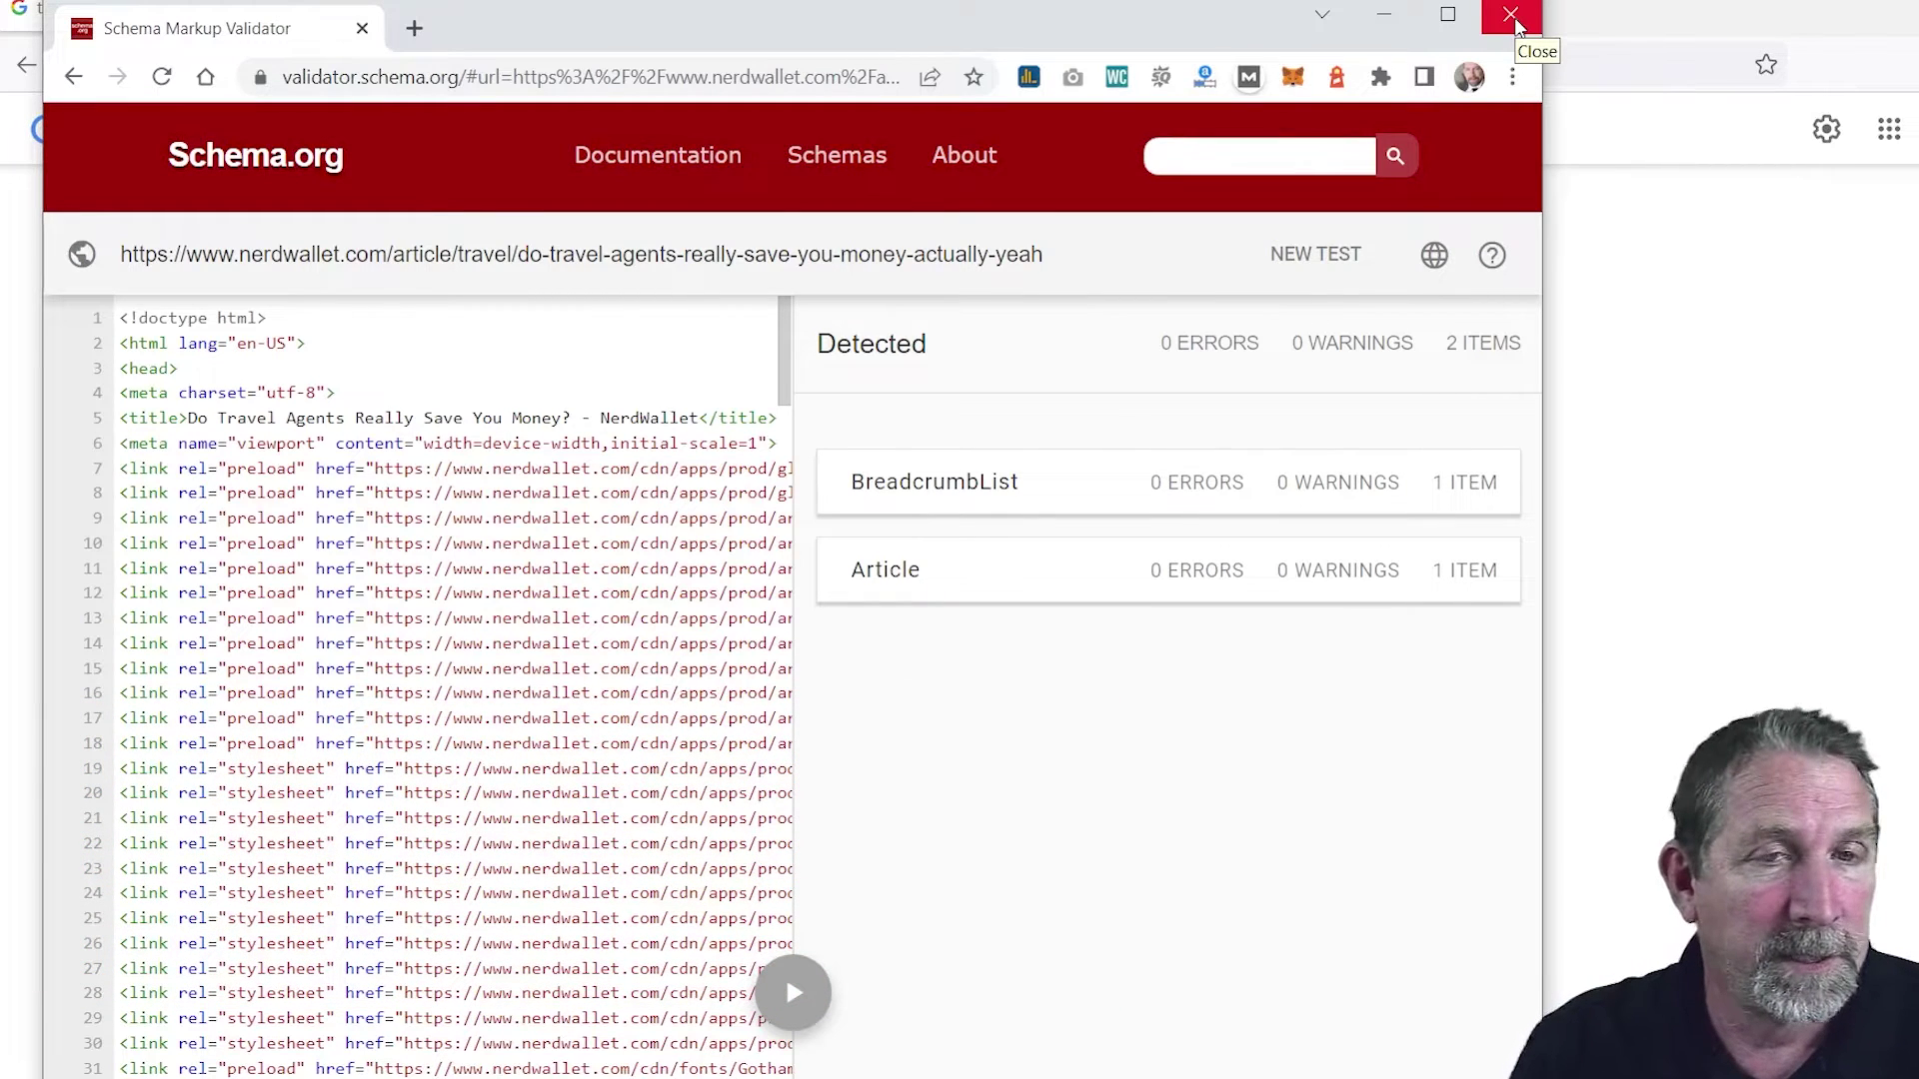
click(1514, 16)
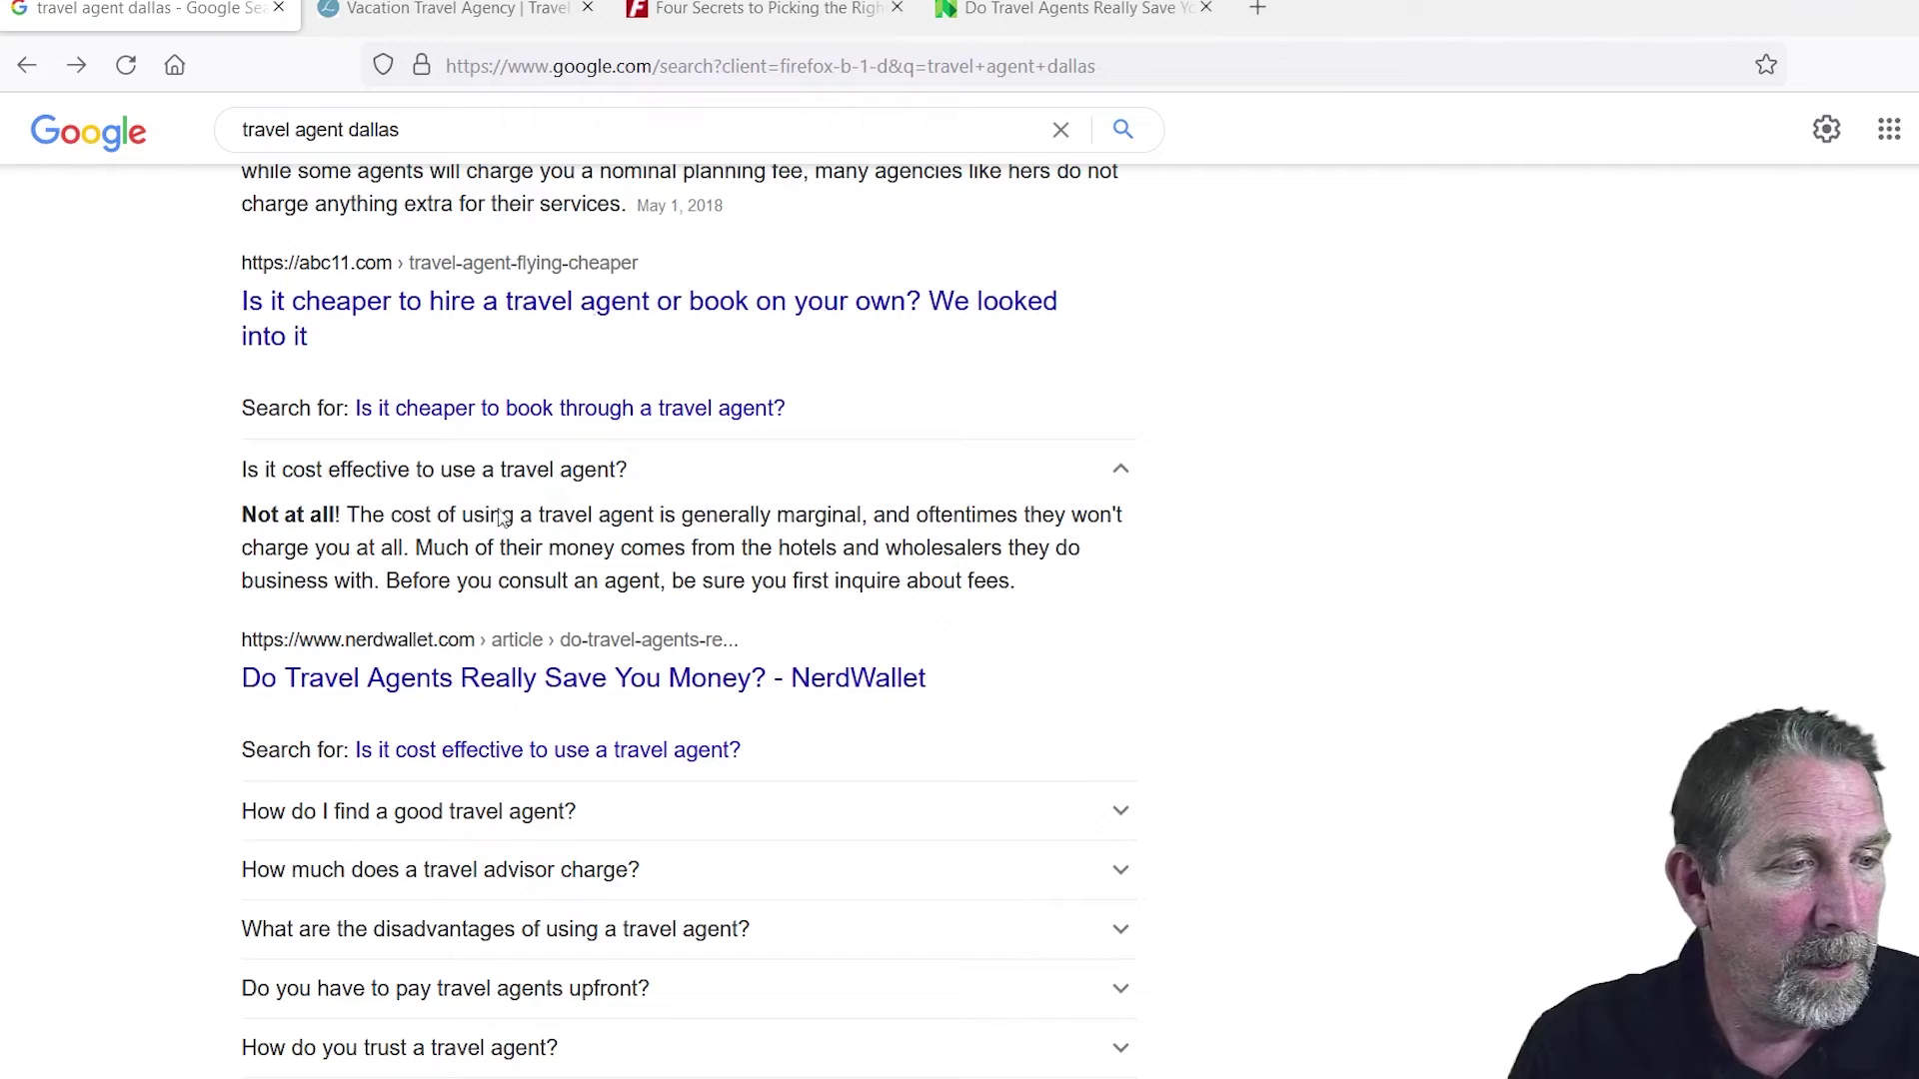
Step: Expand the "How do I find a good travel agent?" question and switch to the Frommer's article cited as its answer
scroll(361, 818, down, 5)
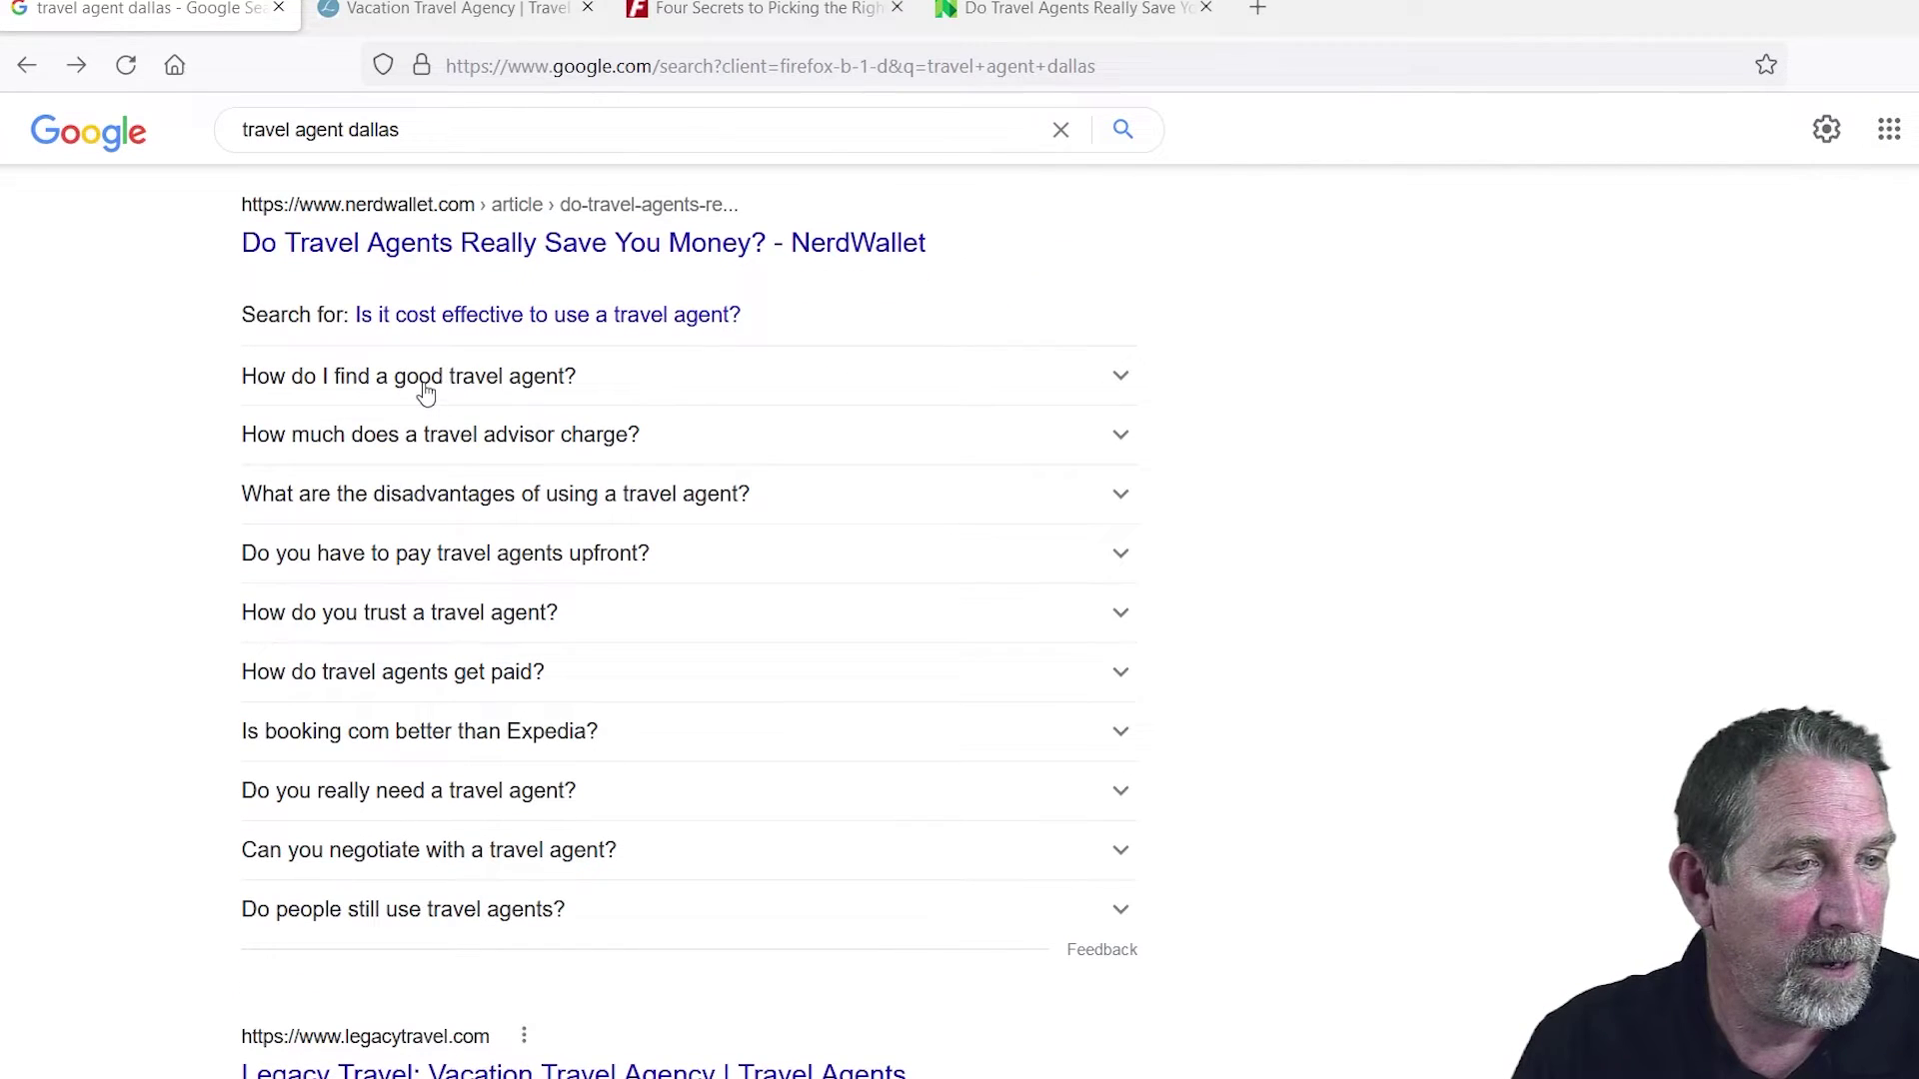
click(424, 397)
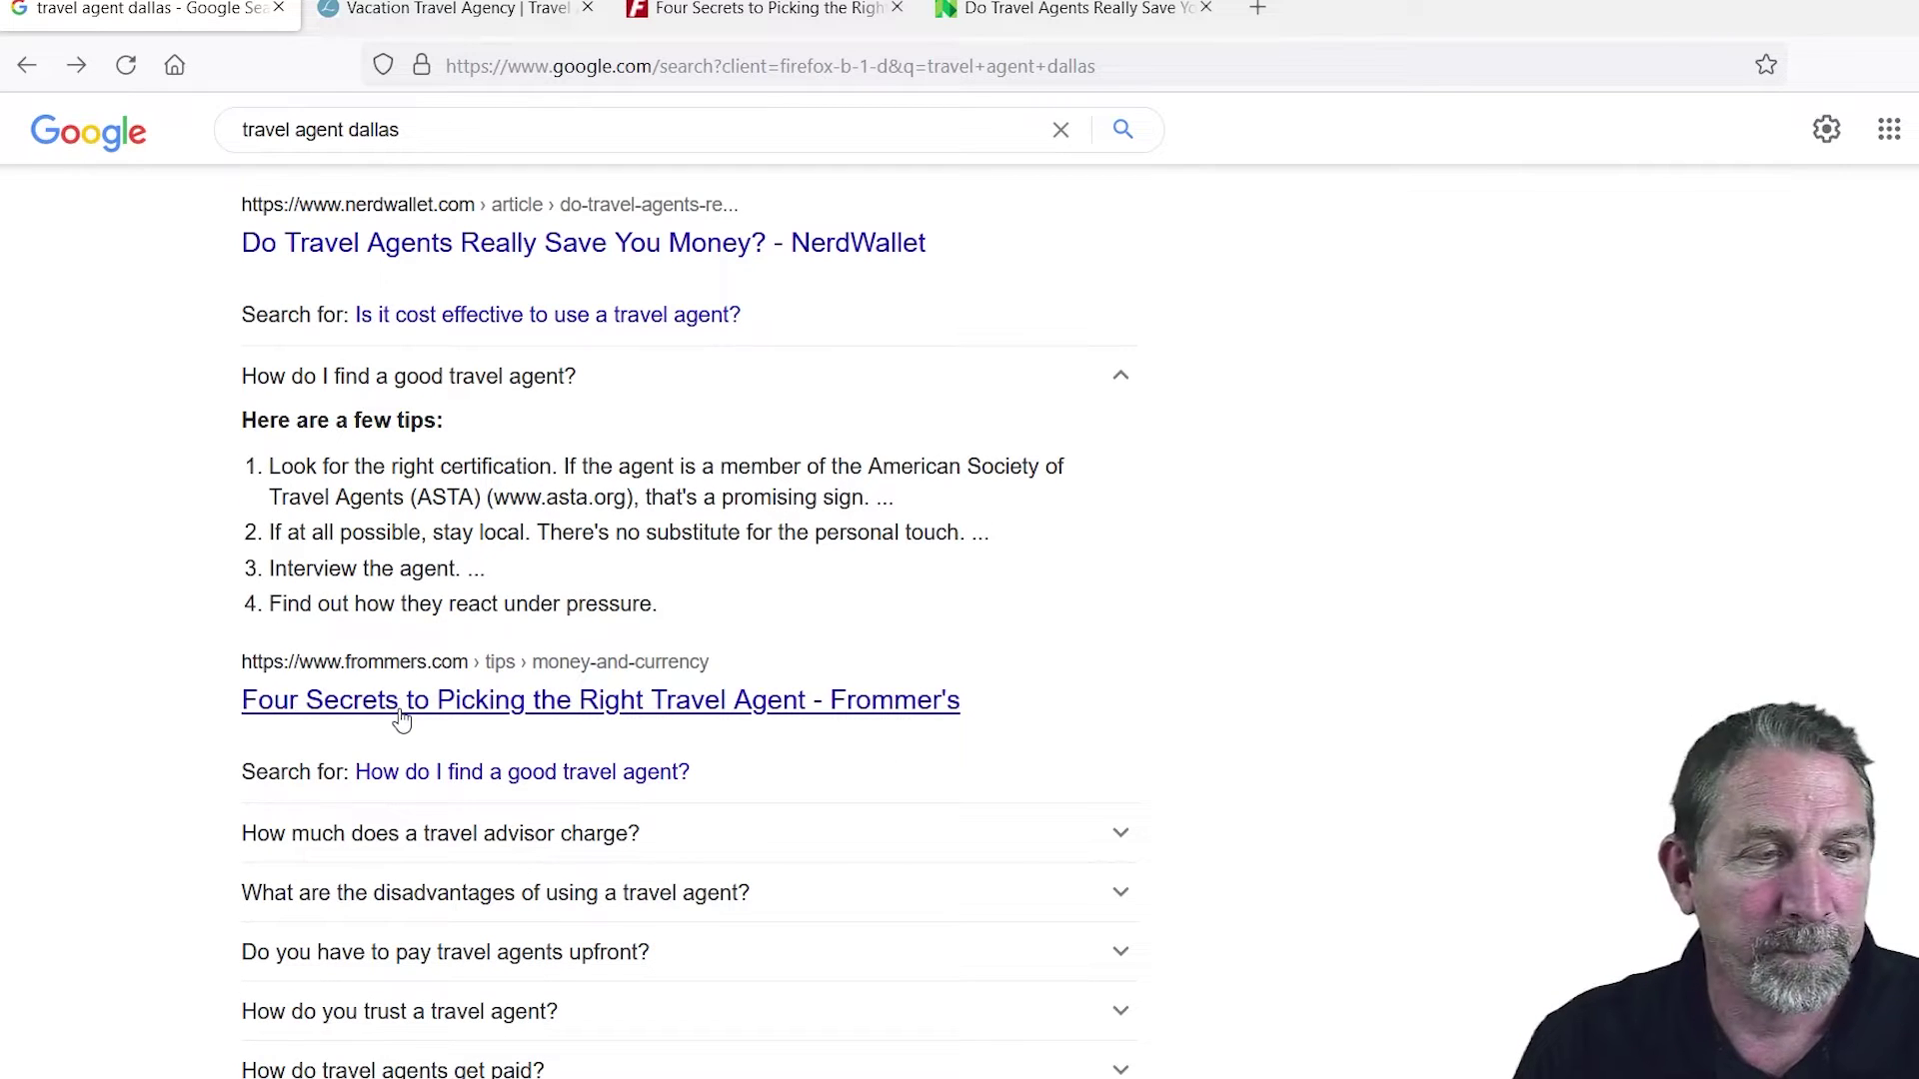
click(697, 7)
scroll(777, 575, up, 3)
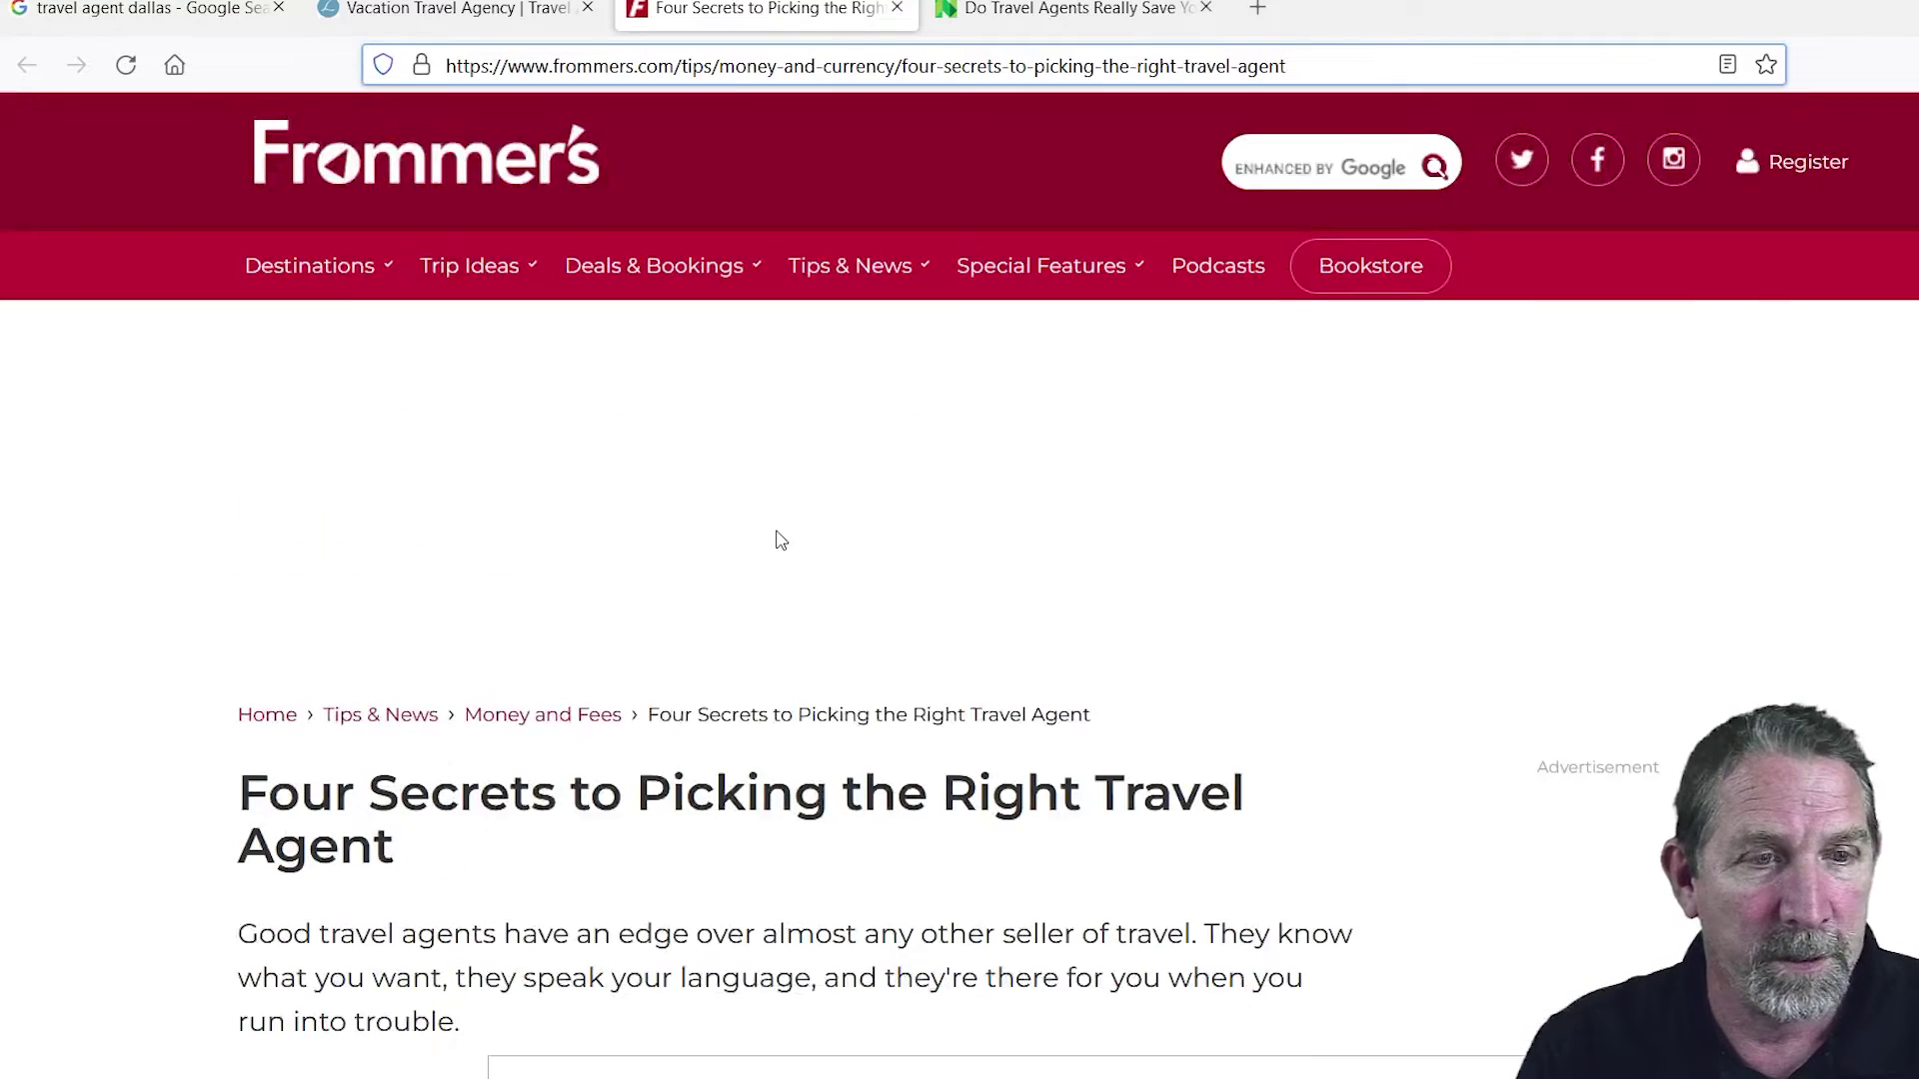
Step: Skim the Four Secrets to Picking the Right Travel Agent article and check its structured data in the Schema Markup Validator
scroll(627, 782, down, 15)
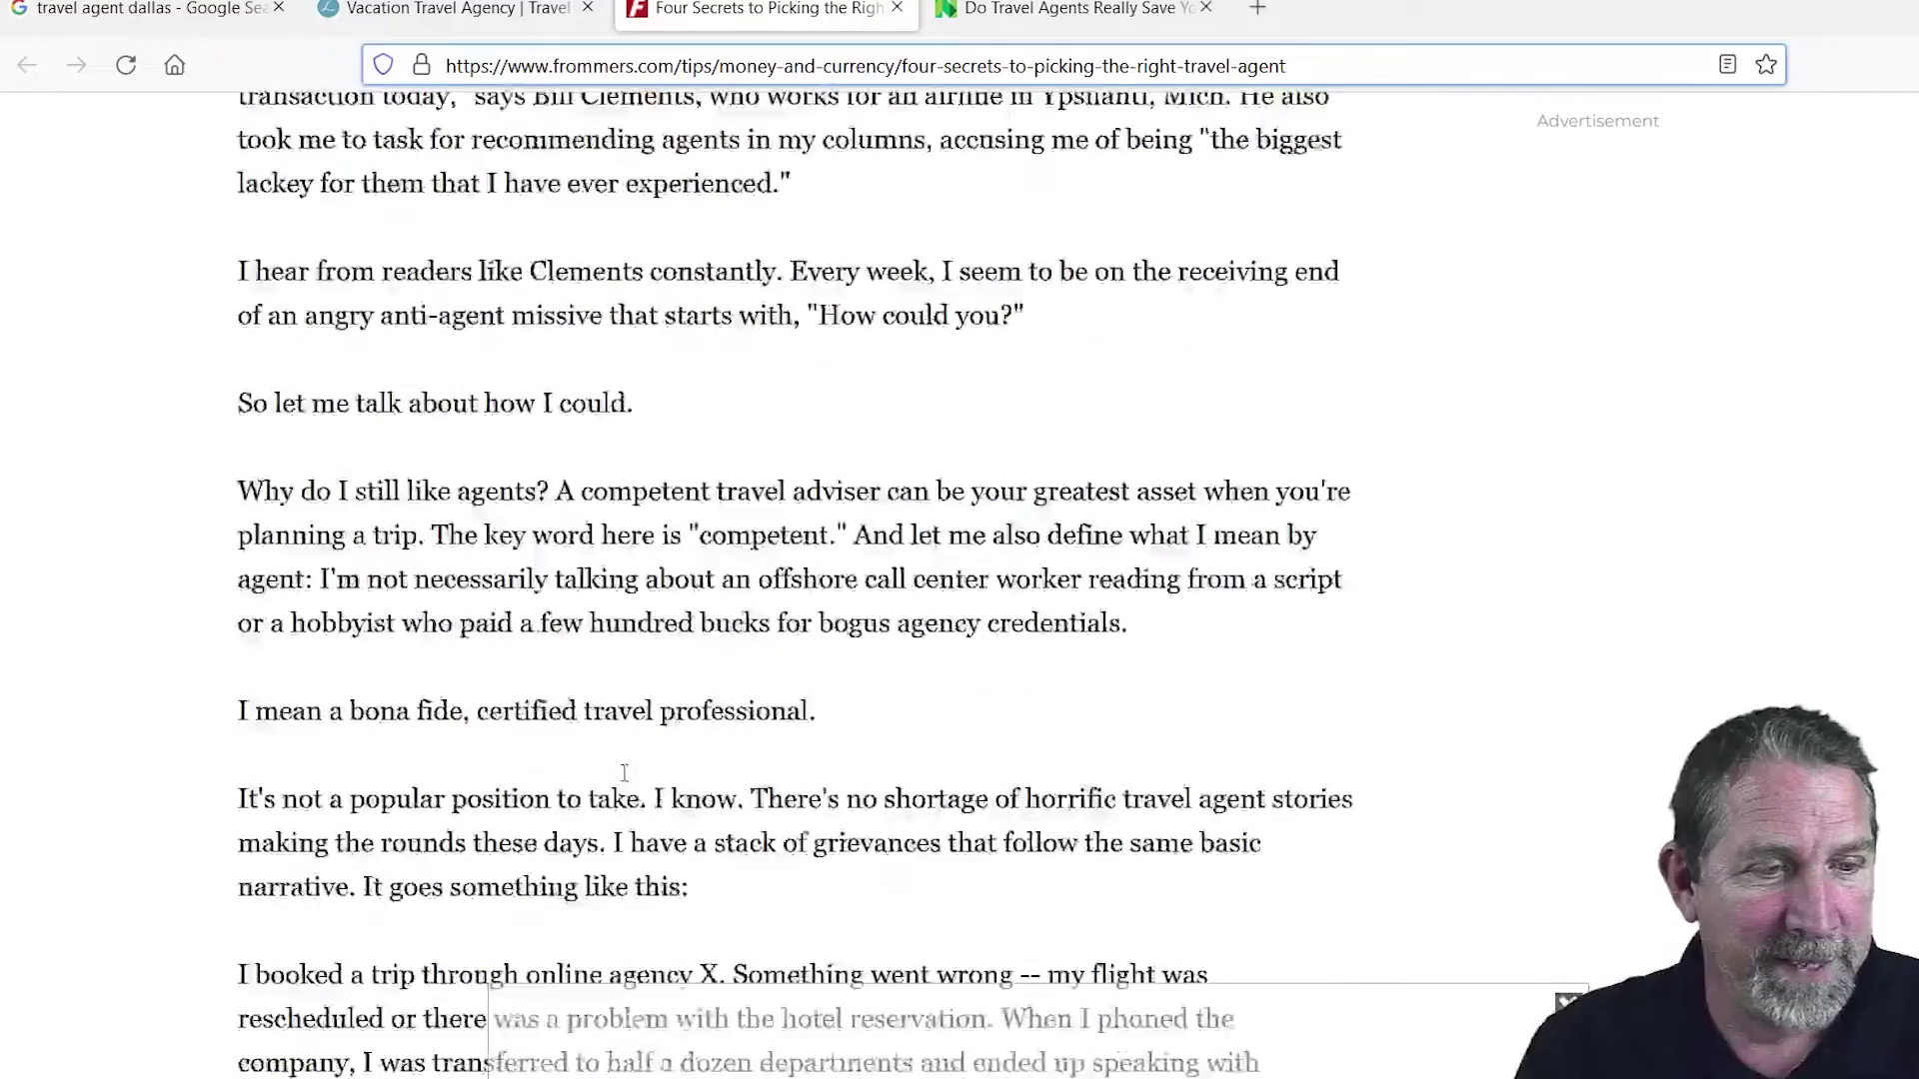
scroll(627, 779, down, 20)
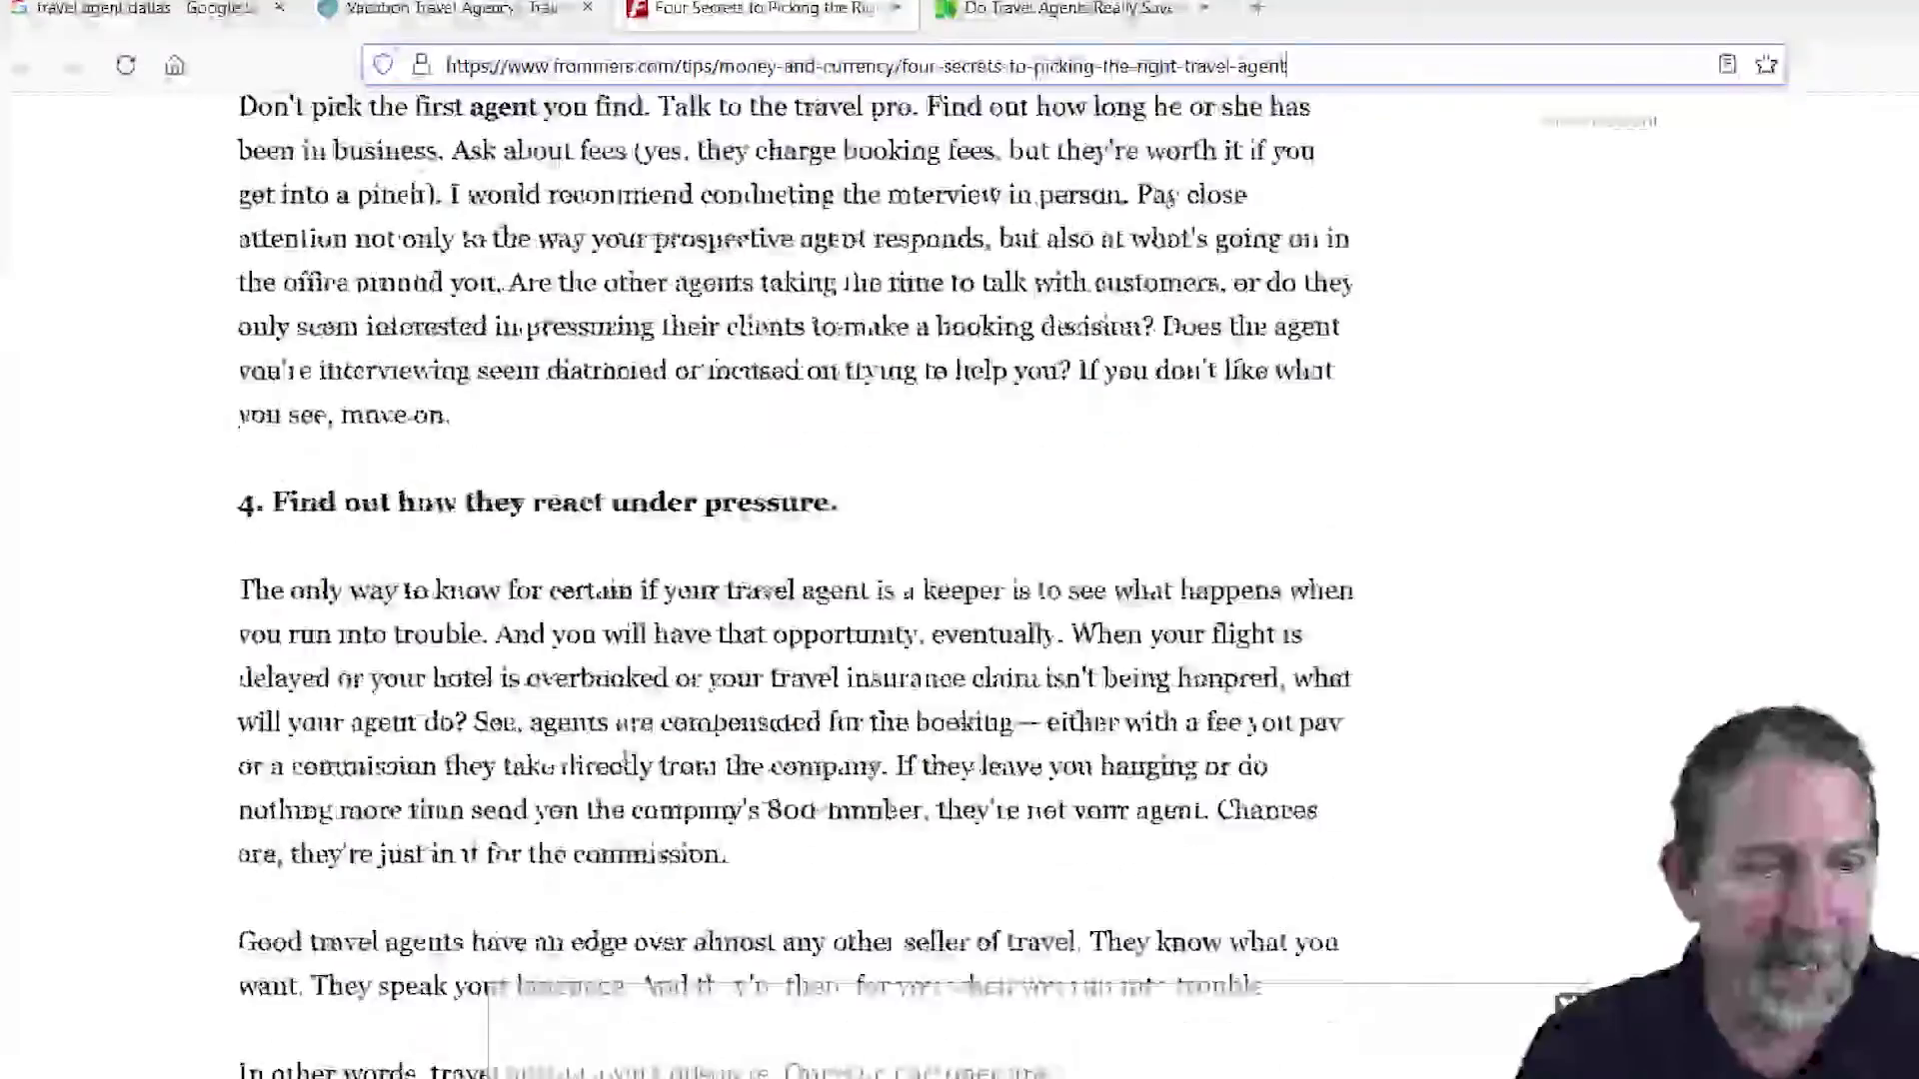
scroll(629, 778, down, 5)
scroll(630, 777, up, 20)
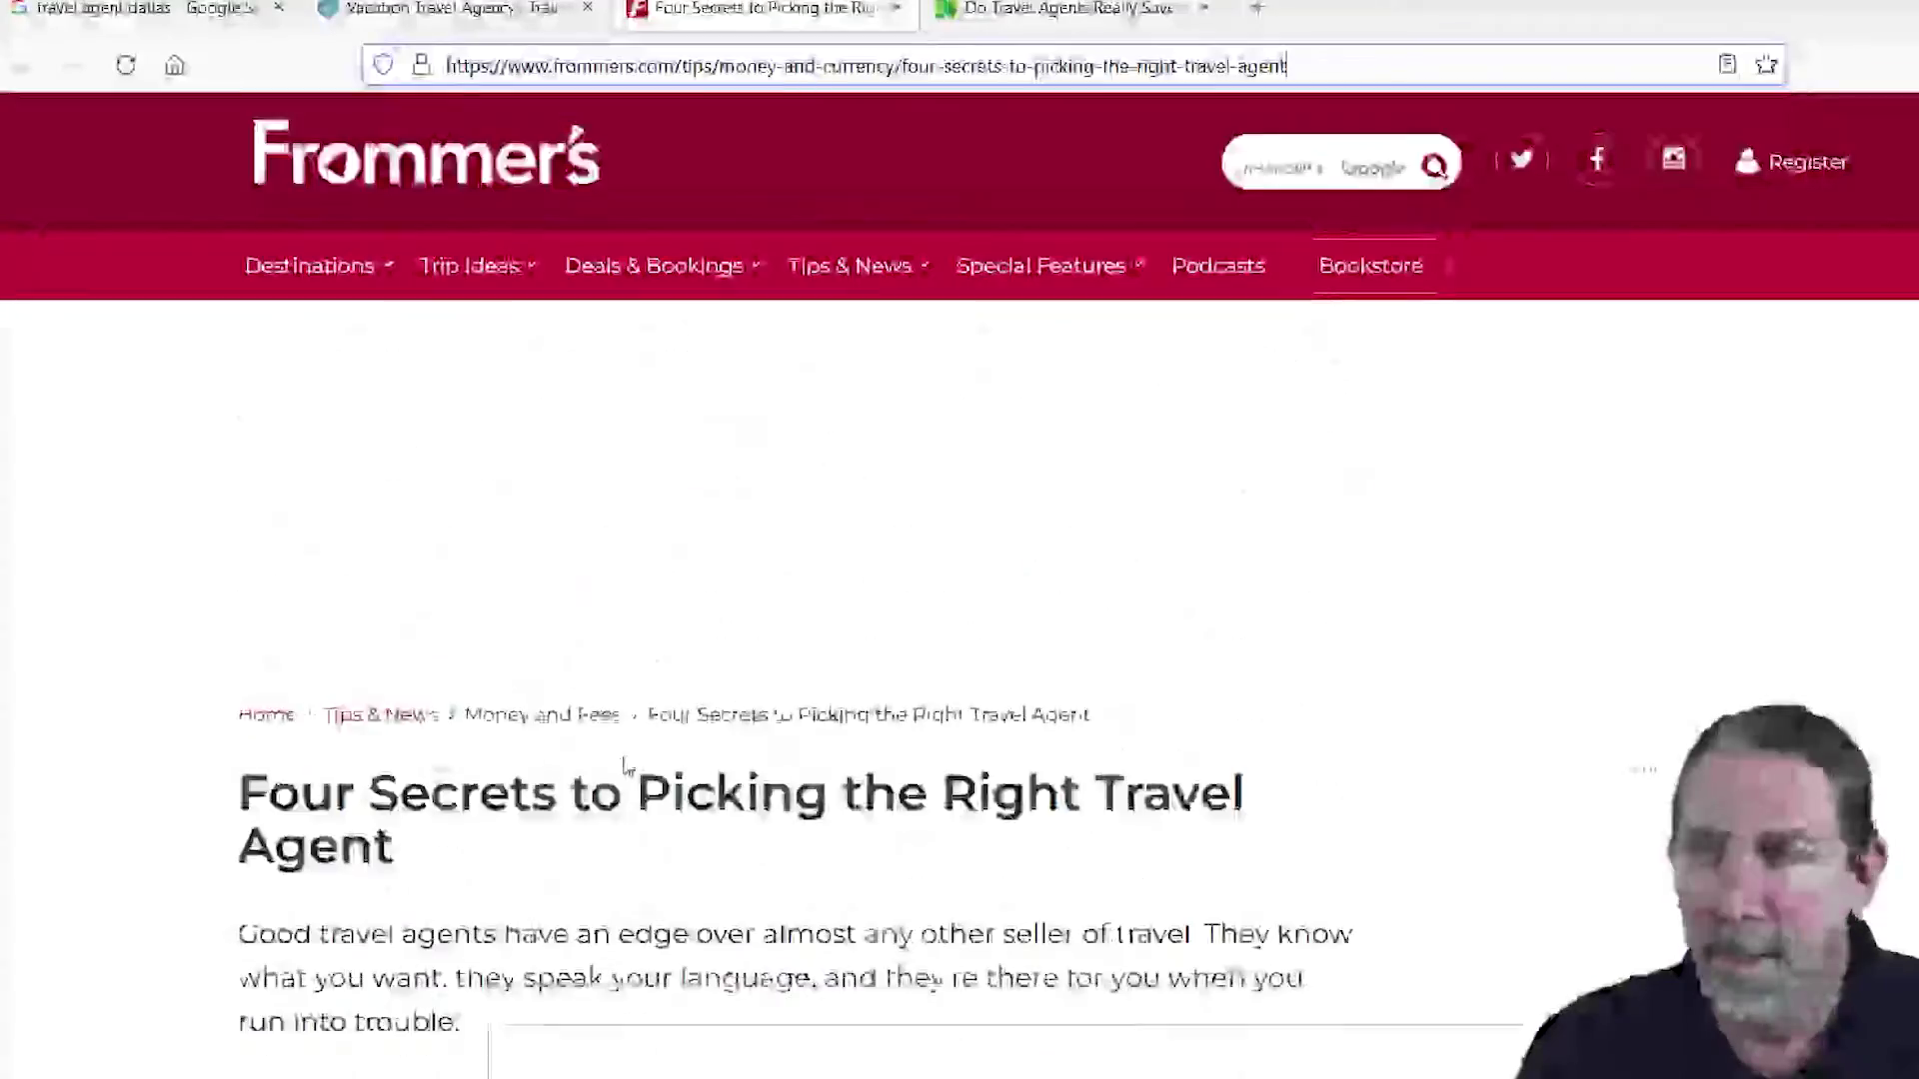
drag(1918, 90, 459, 22)
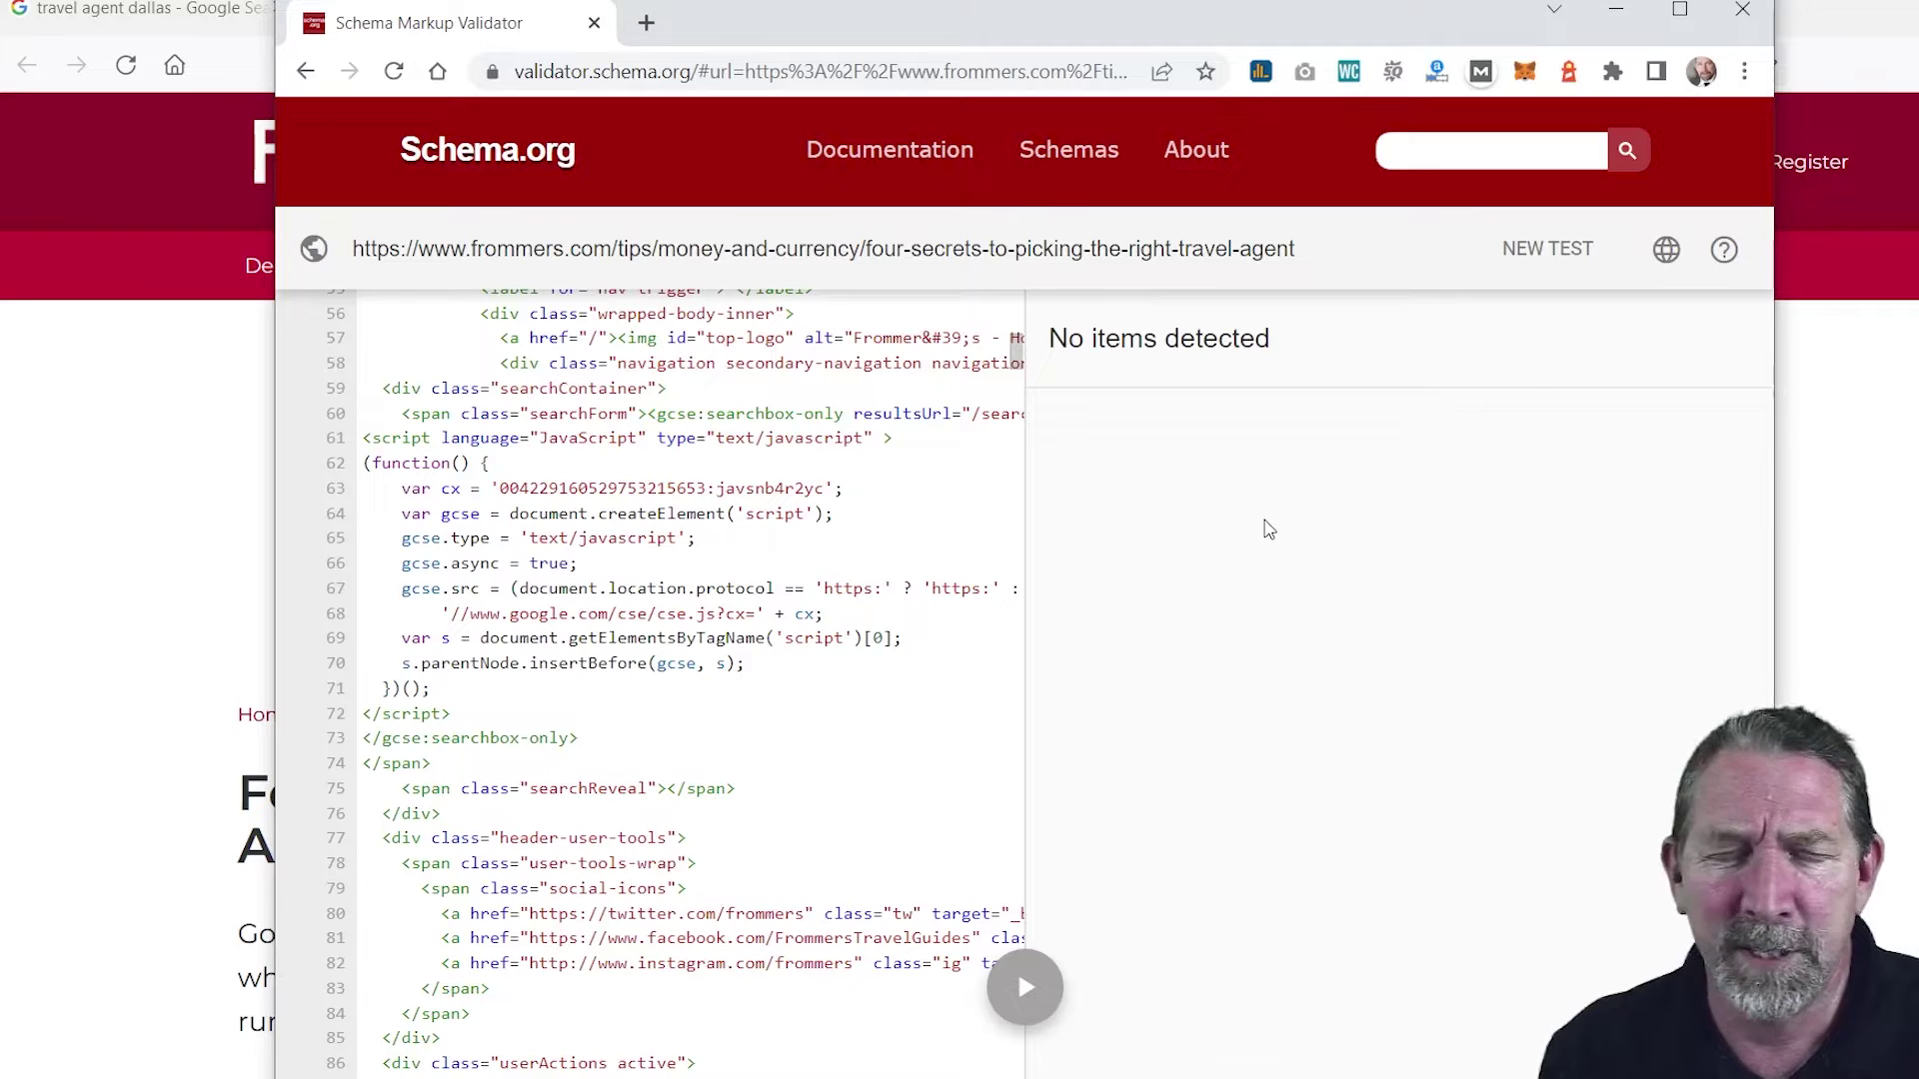
click(1744, 12)
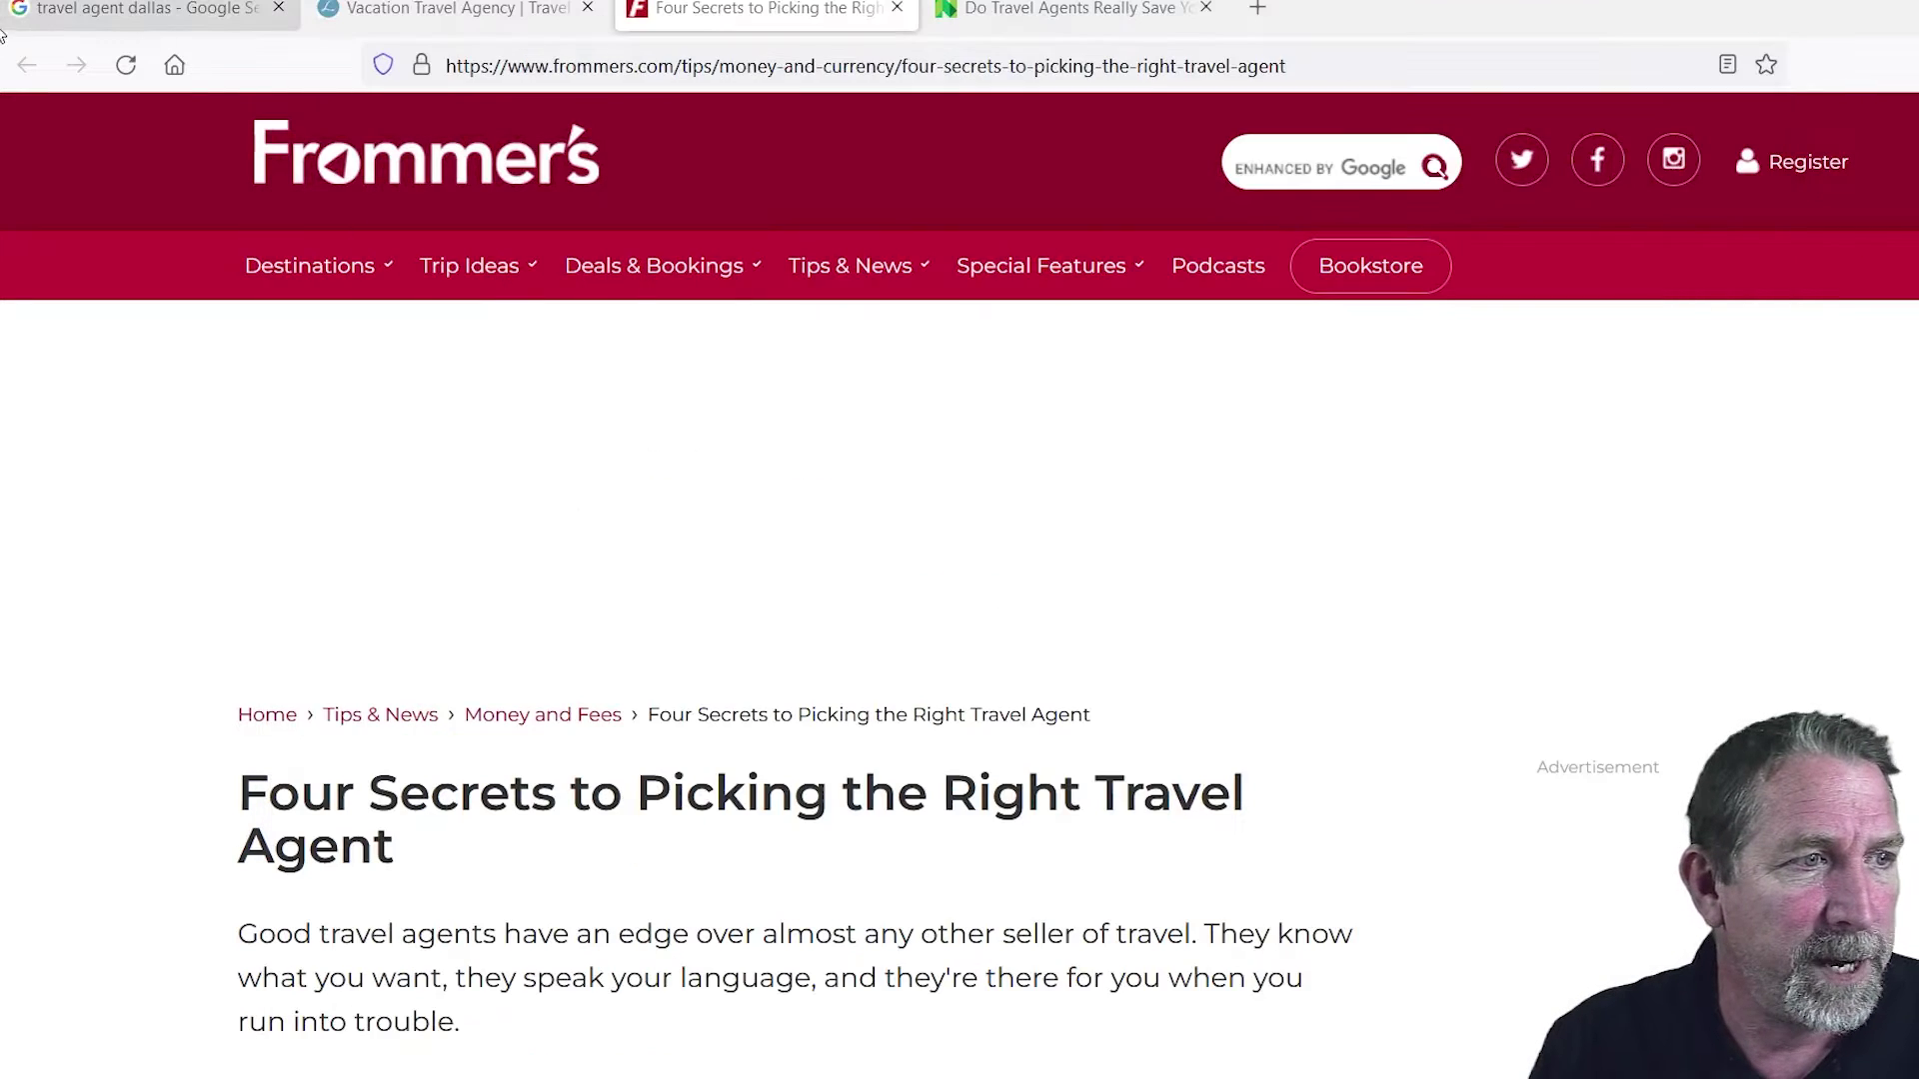
Step: Return to the travel agent dallas results, find the Legacy Travel listing and bring up legacytravel.com in a maximized window
click(130, 12)
scroll(496, 711, down, 2)
scroll(497, 711, down, 10)
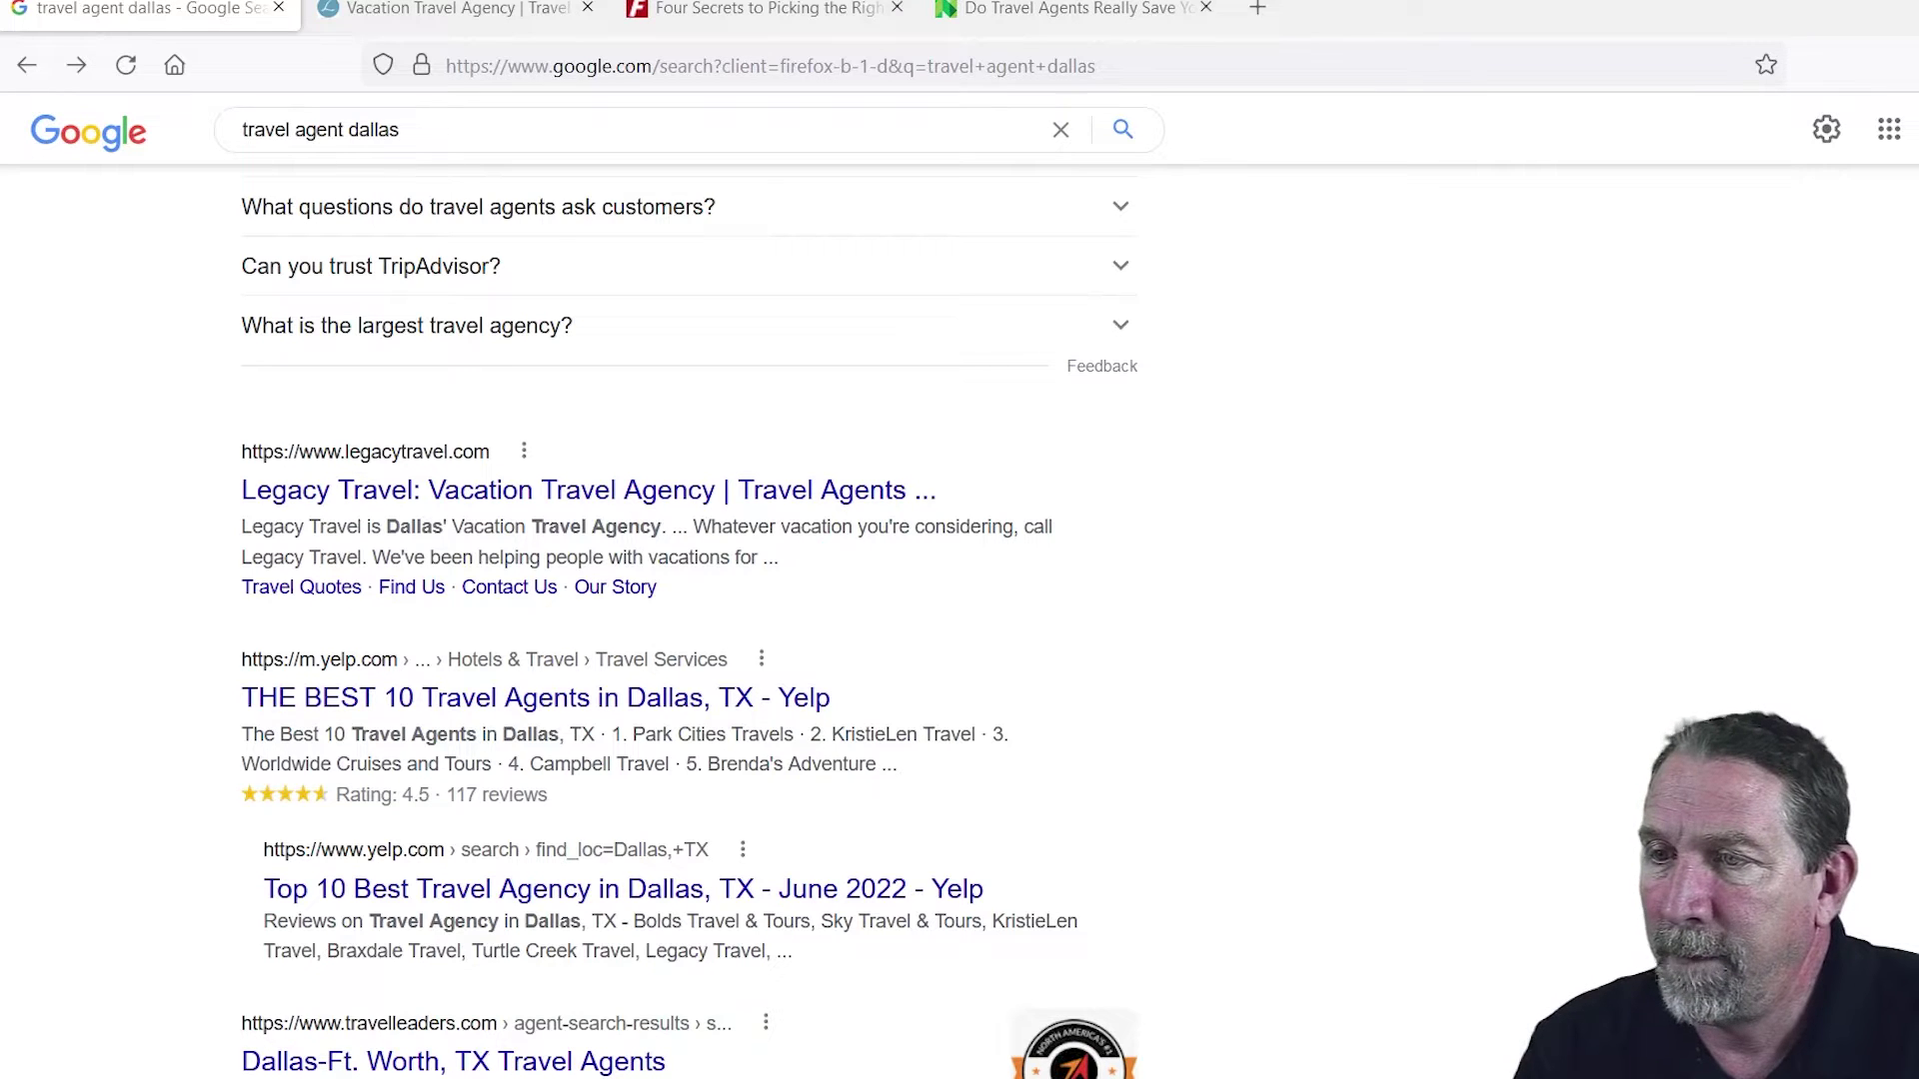
drag(1918, 30, 420, 16)
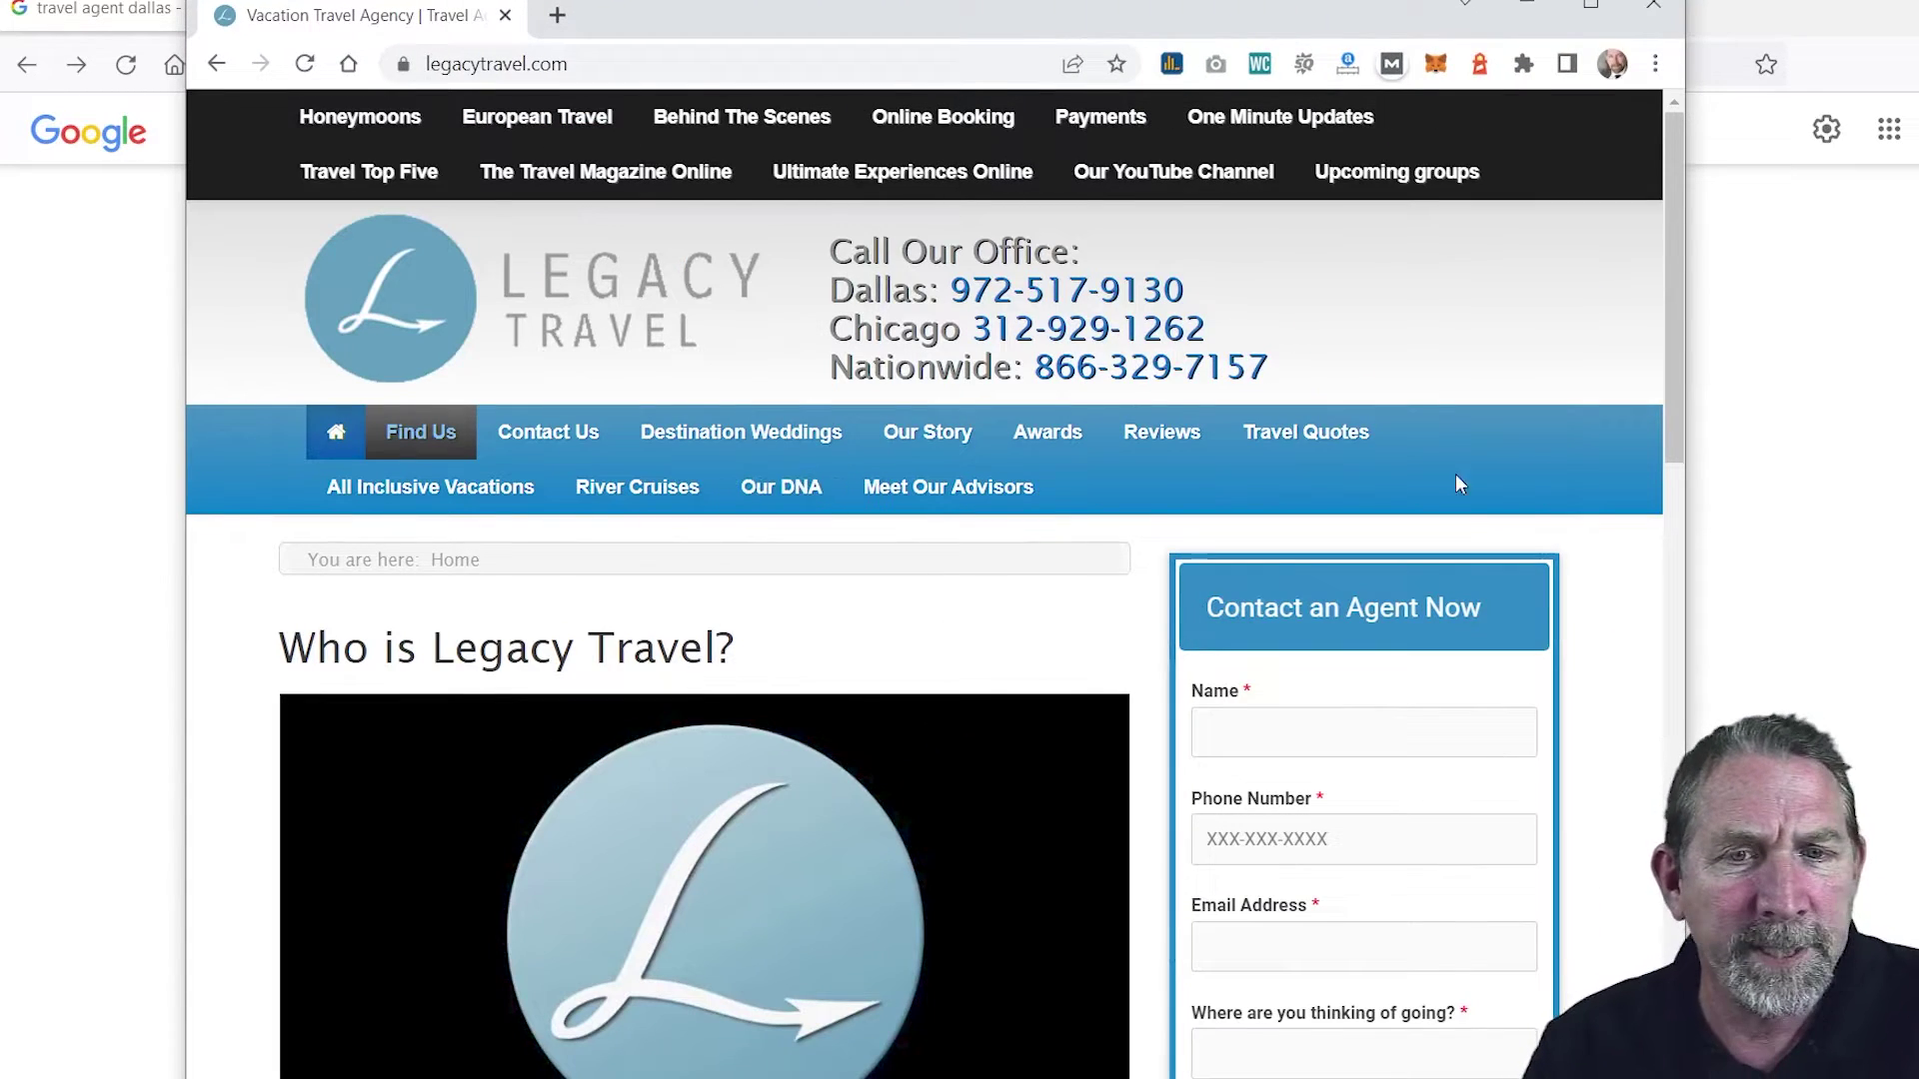
click(1590, 5)
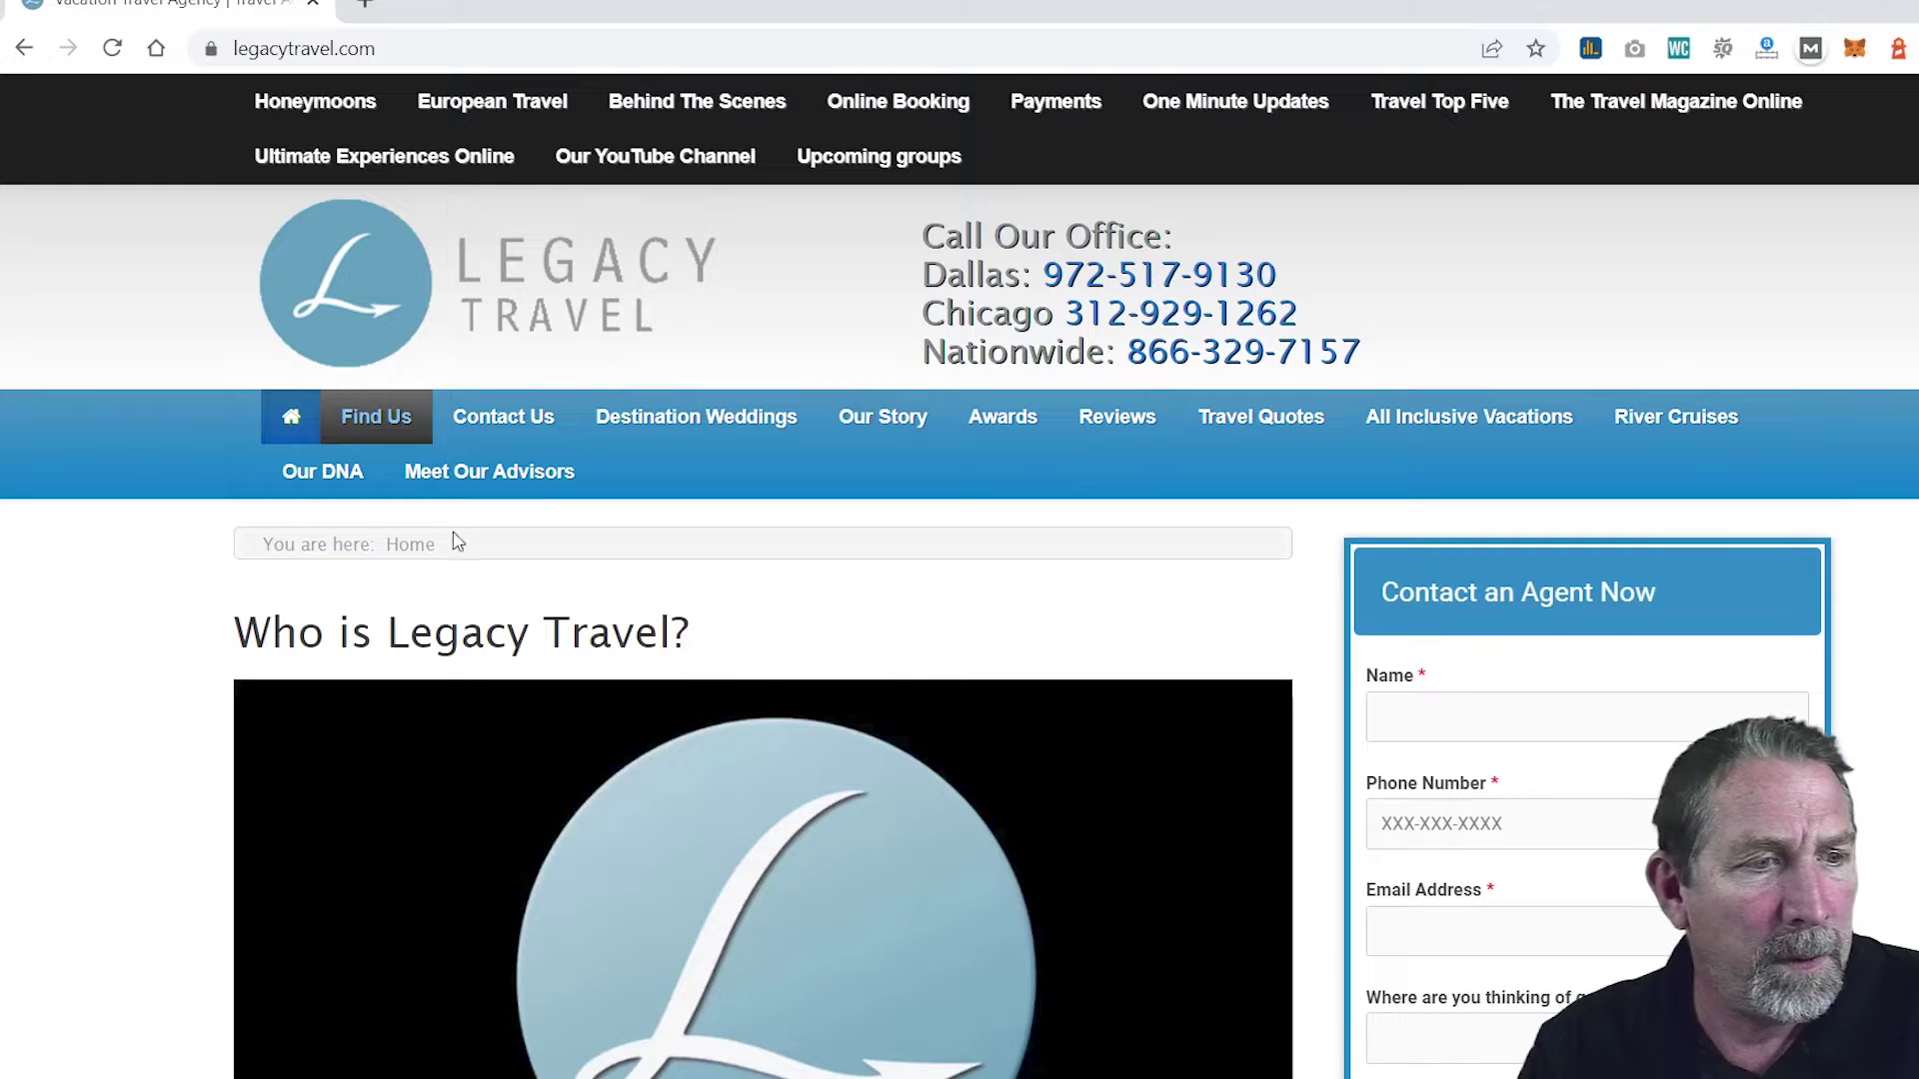
Step: Examine the Legacy Travel home page, highlighting the "Who is Legacy Travel?" heading and reviewing its video, top 10 reasons and awards
drag(706, 640, 163, 664)
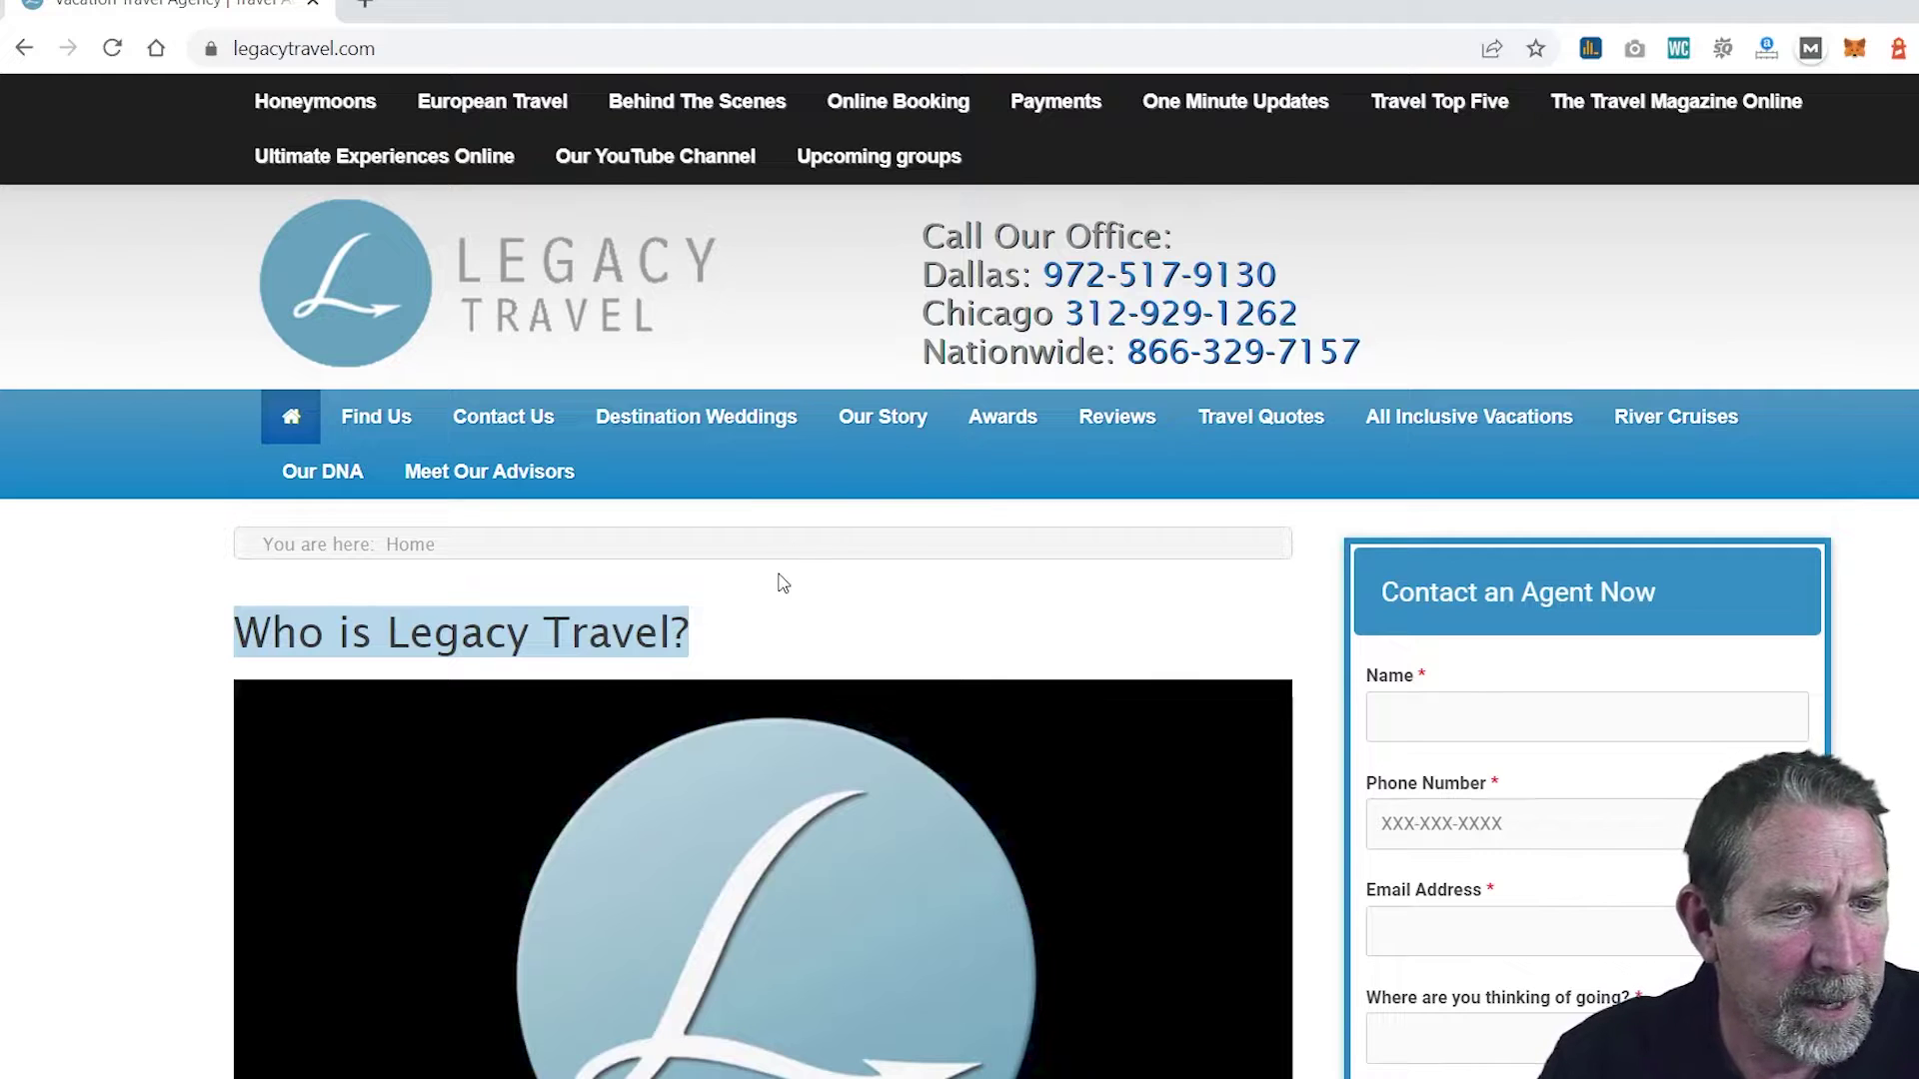
scroll(783, 583, down, 1)
scroll(775, 573, down, 7)
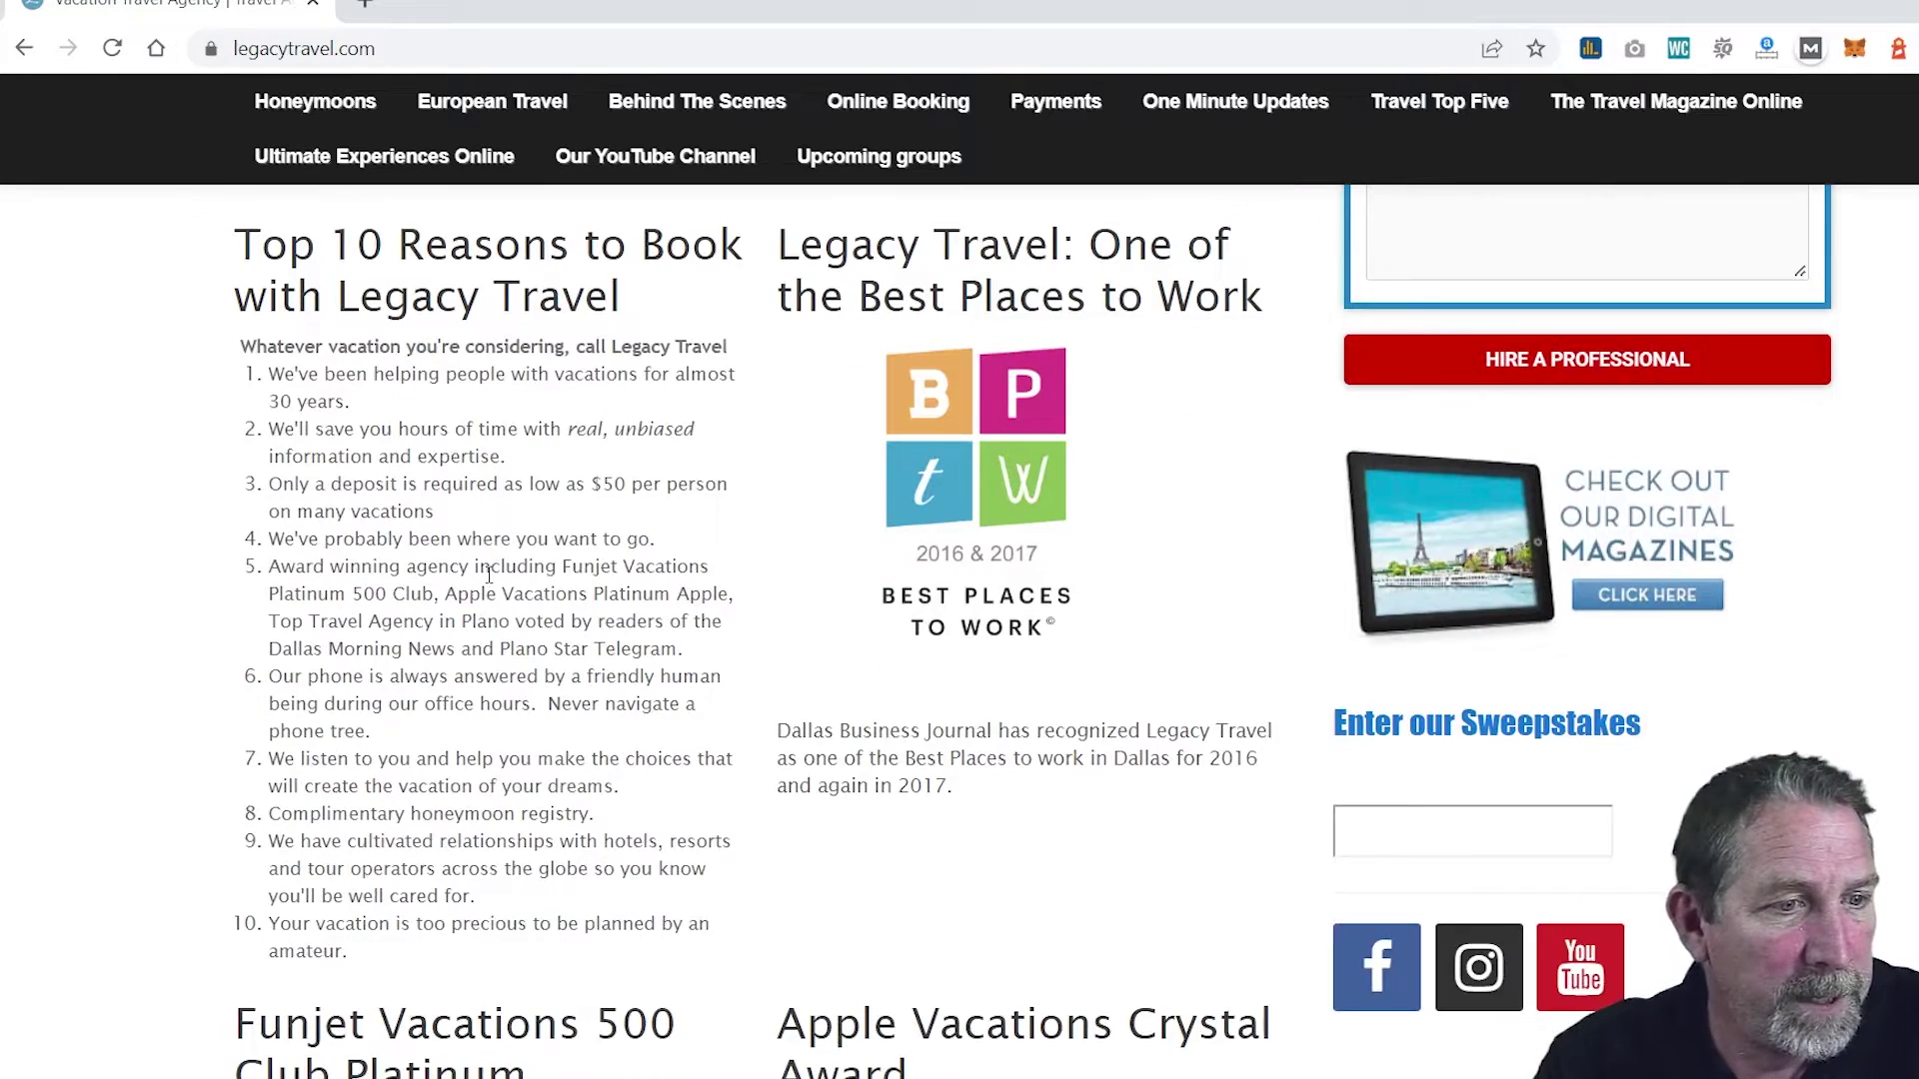
scroll(517, 540, down, 3)
scroll(490, 572, down, 2)
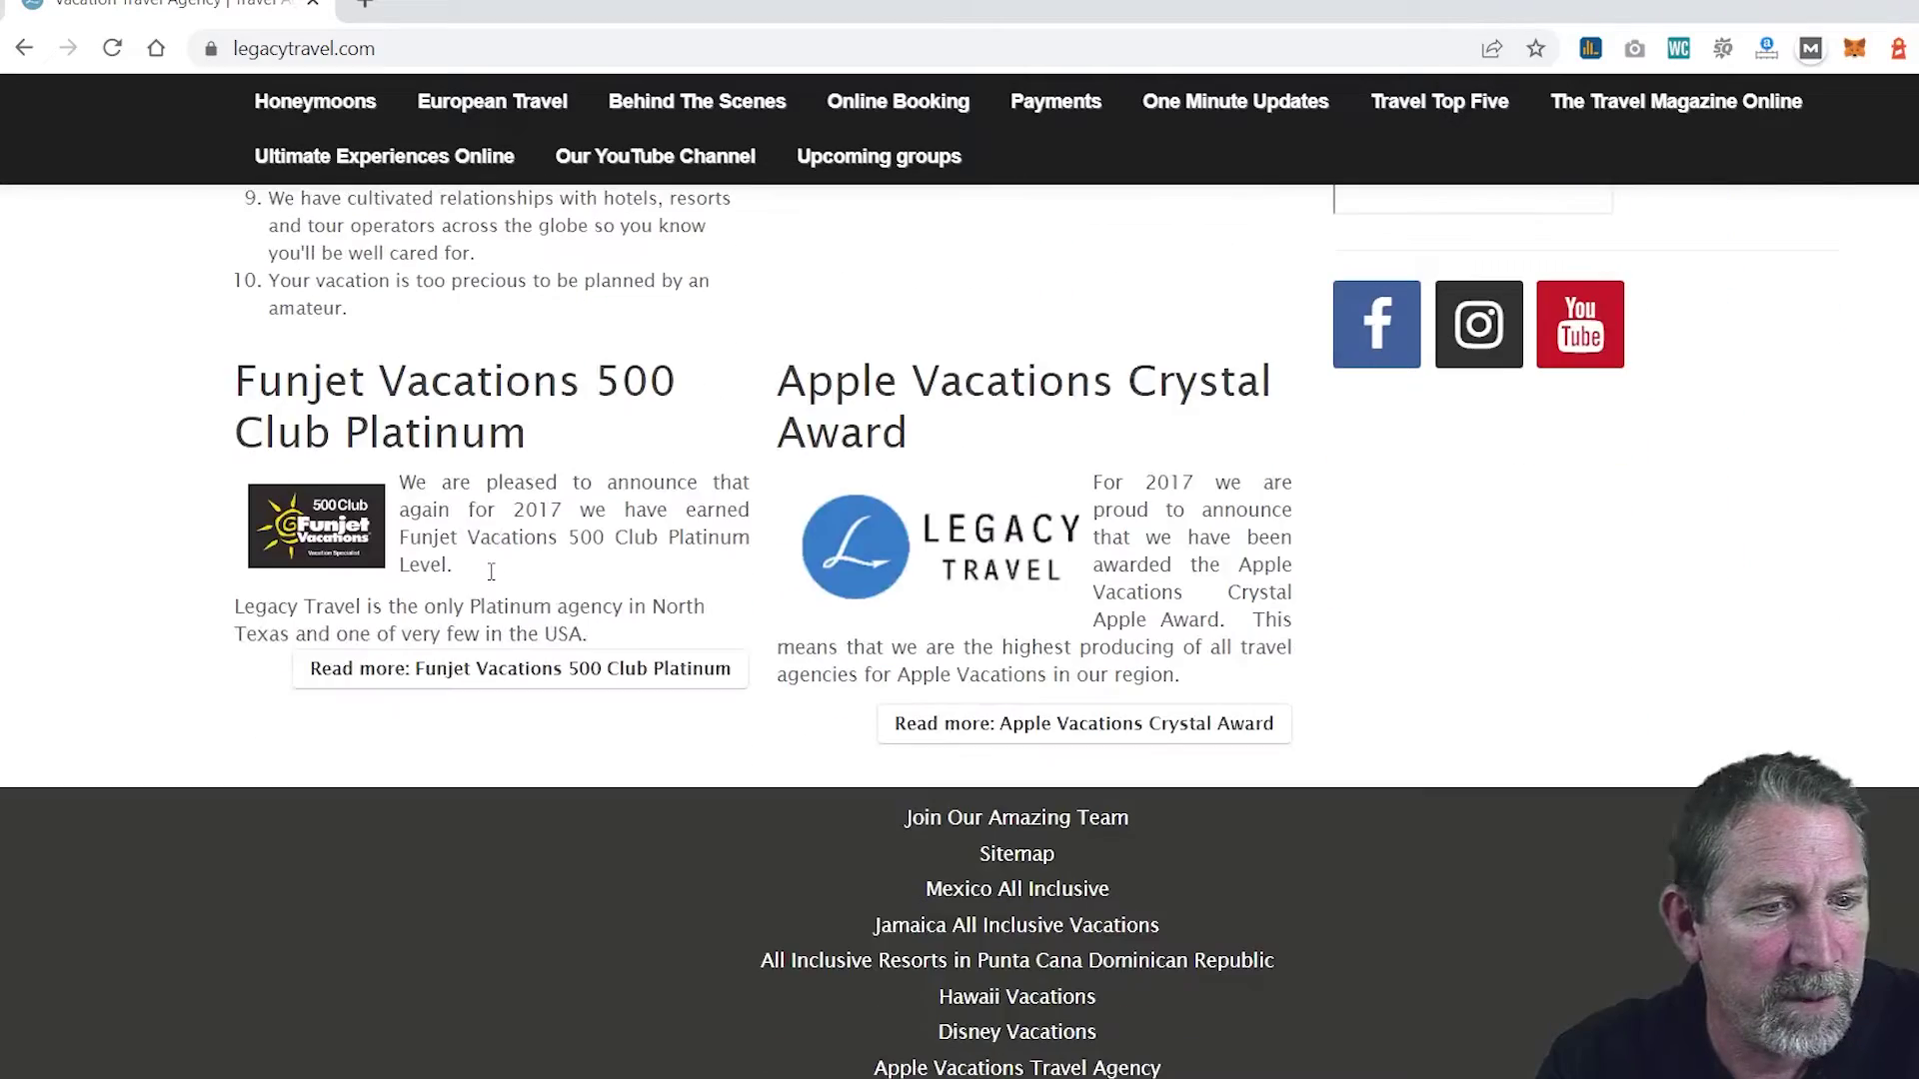
scroll(541, 562, up, 3)
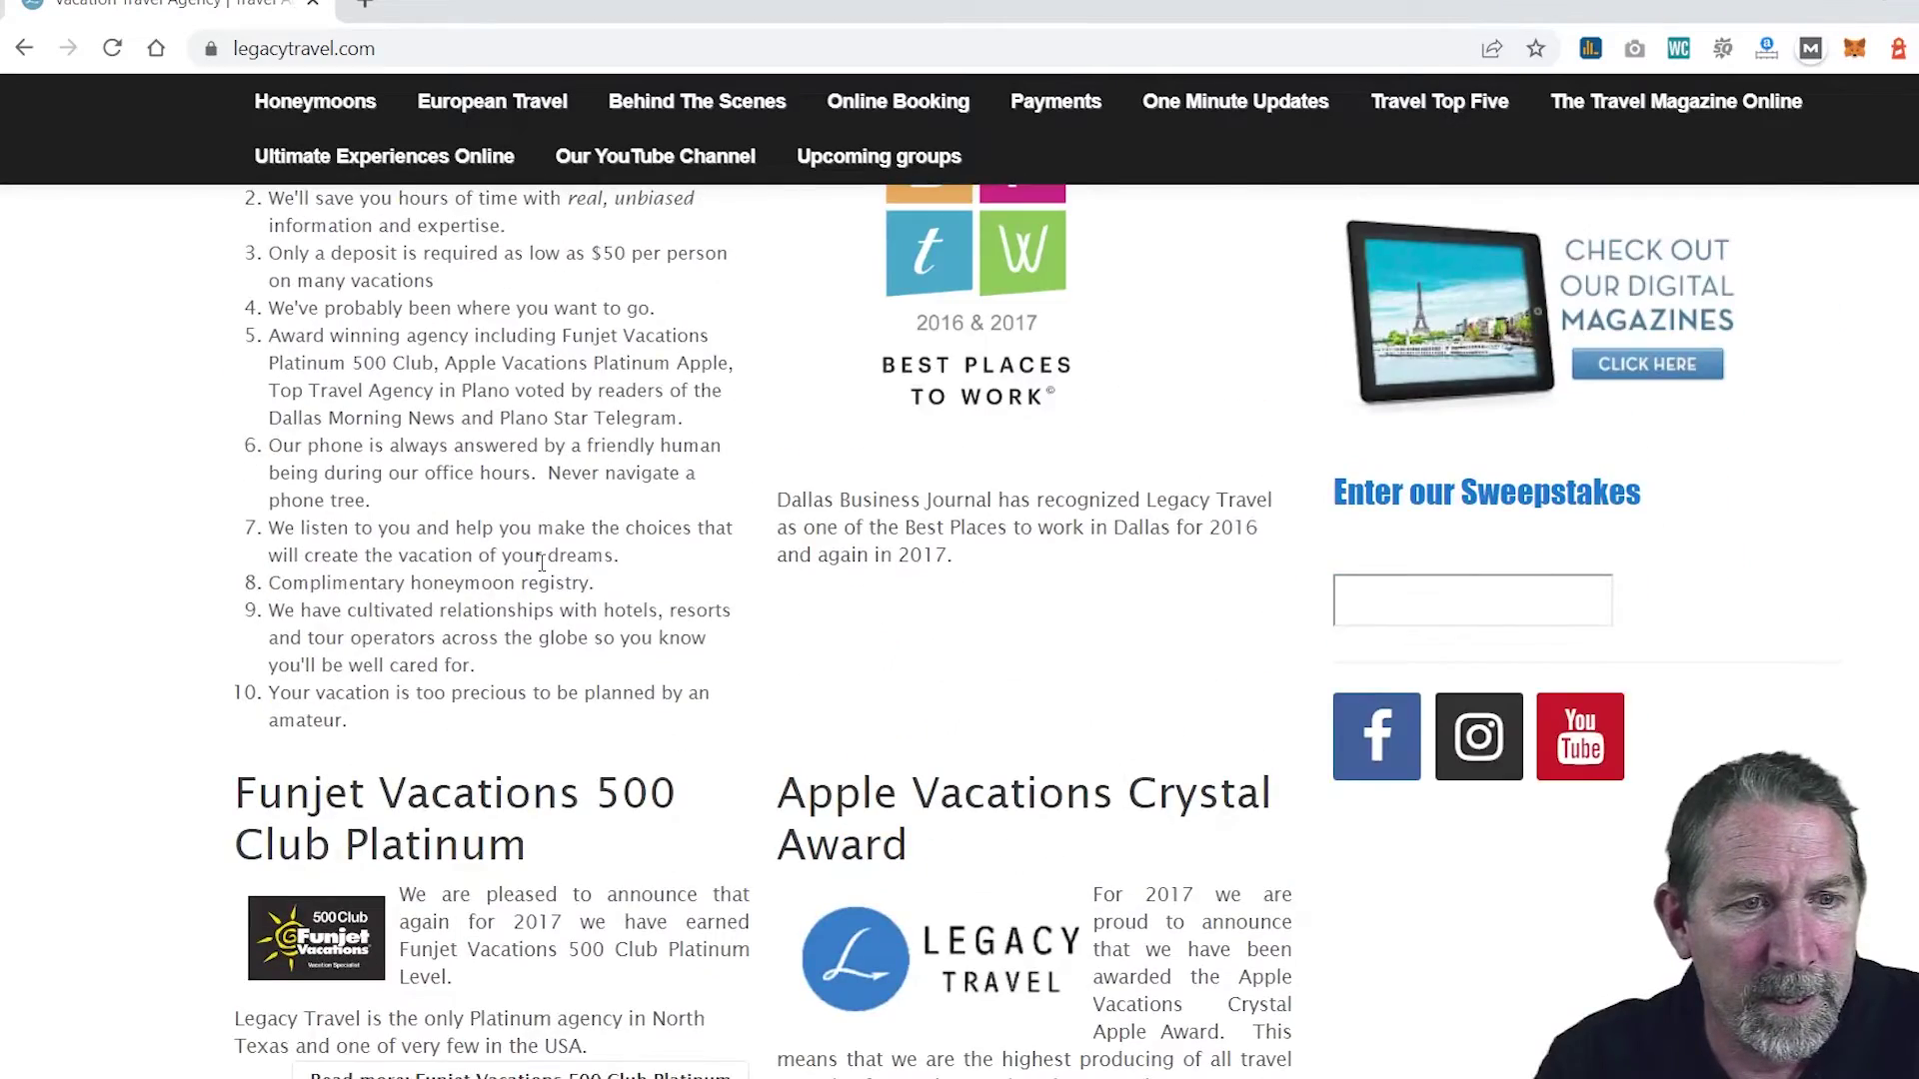
scroll(541, 563, up, 9)
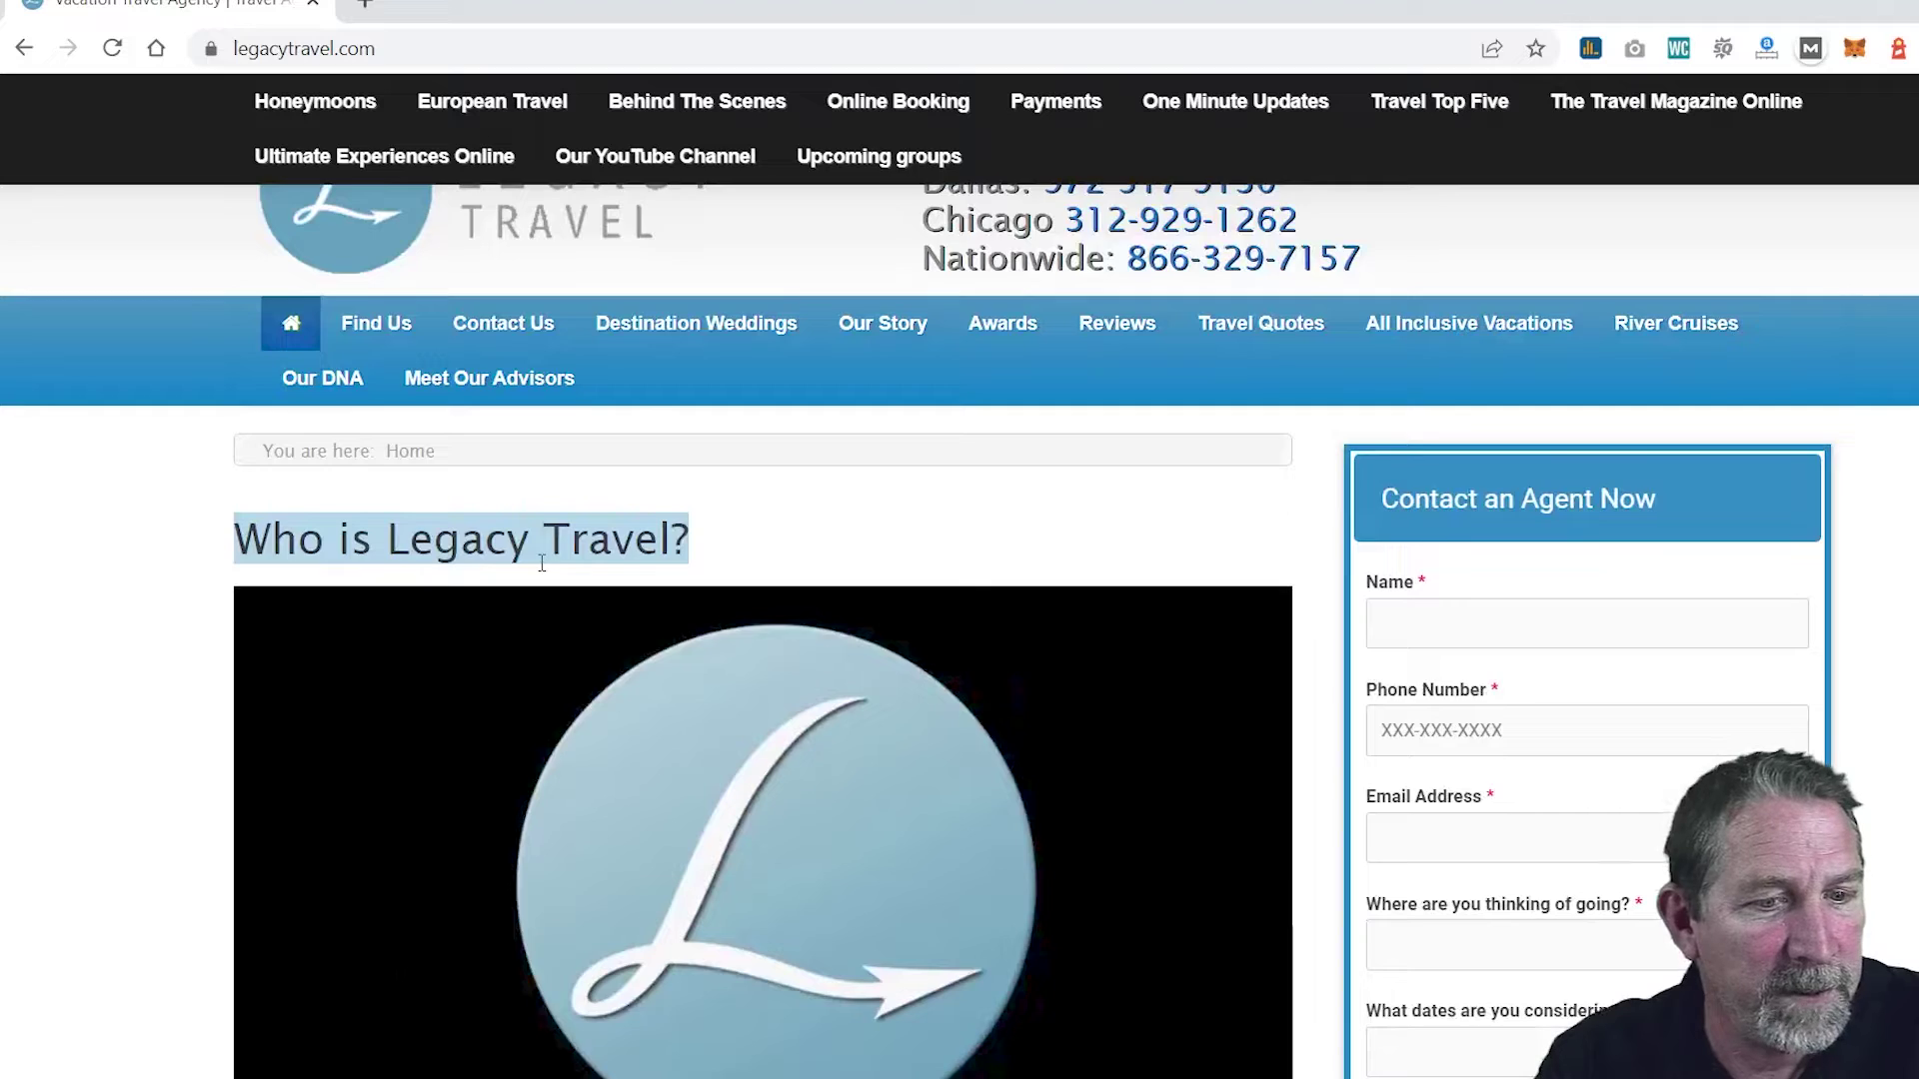
scroll(541, 563, down, 4)
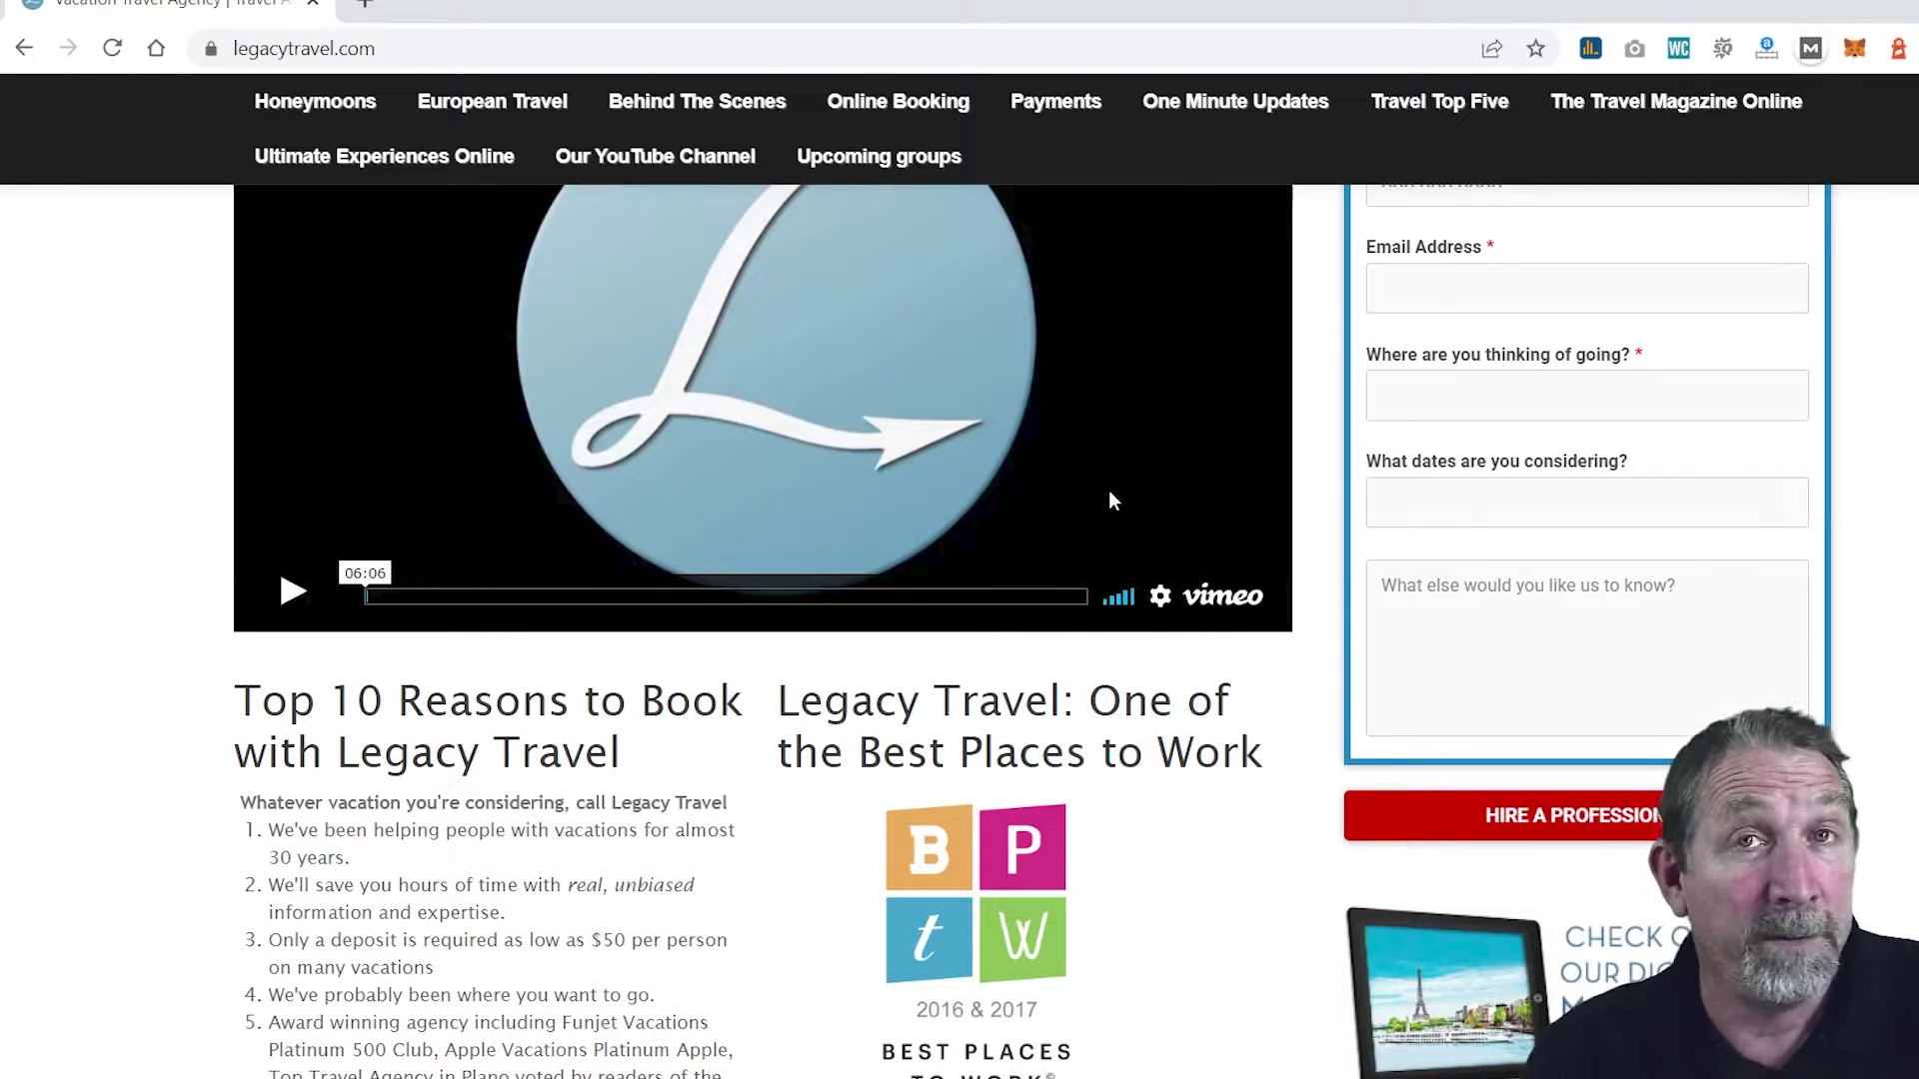
Step: Open Legacy Travel's YouTube link in a new tab and switch to the channel page
scroll(1112, 499, down, 6)
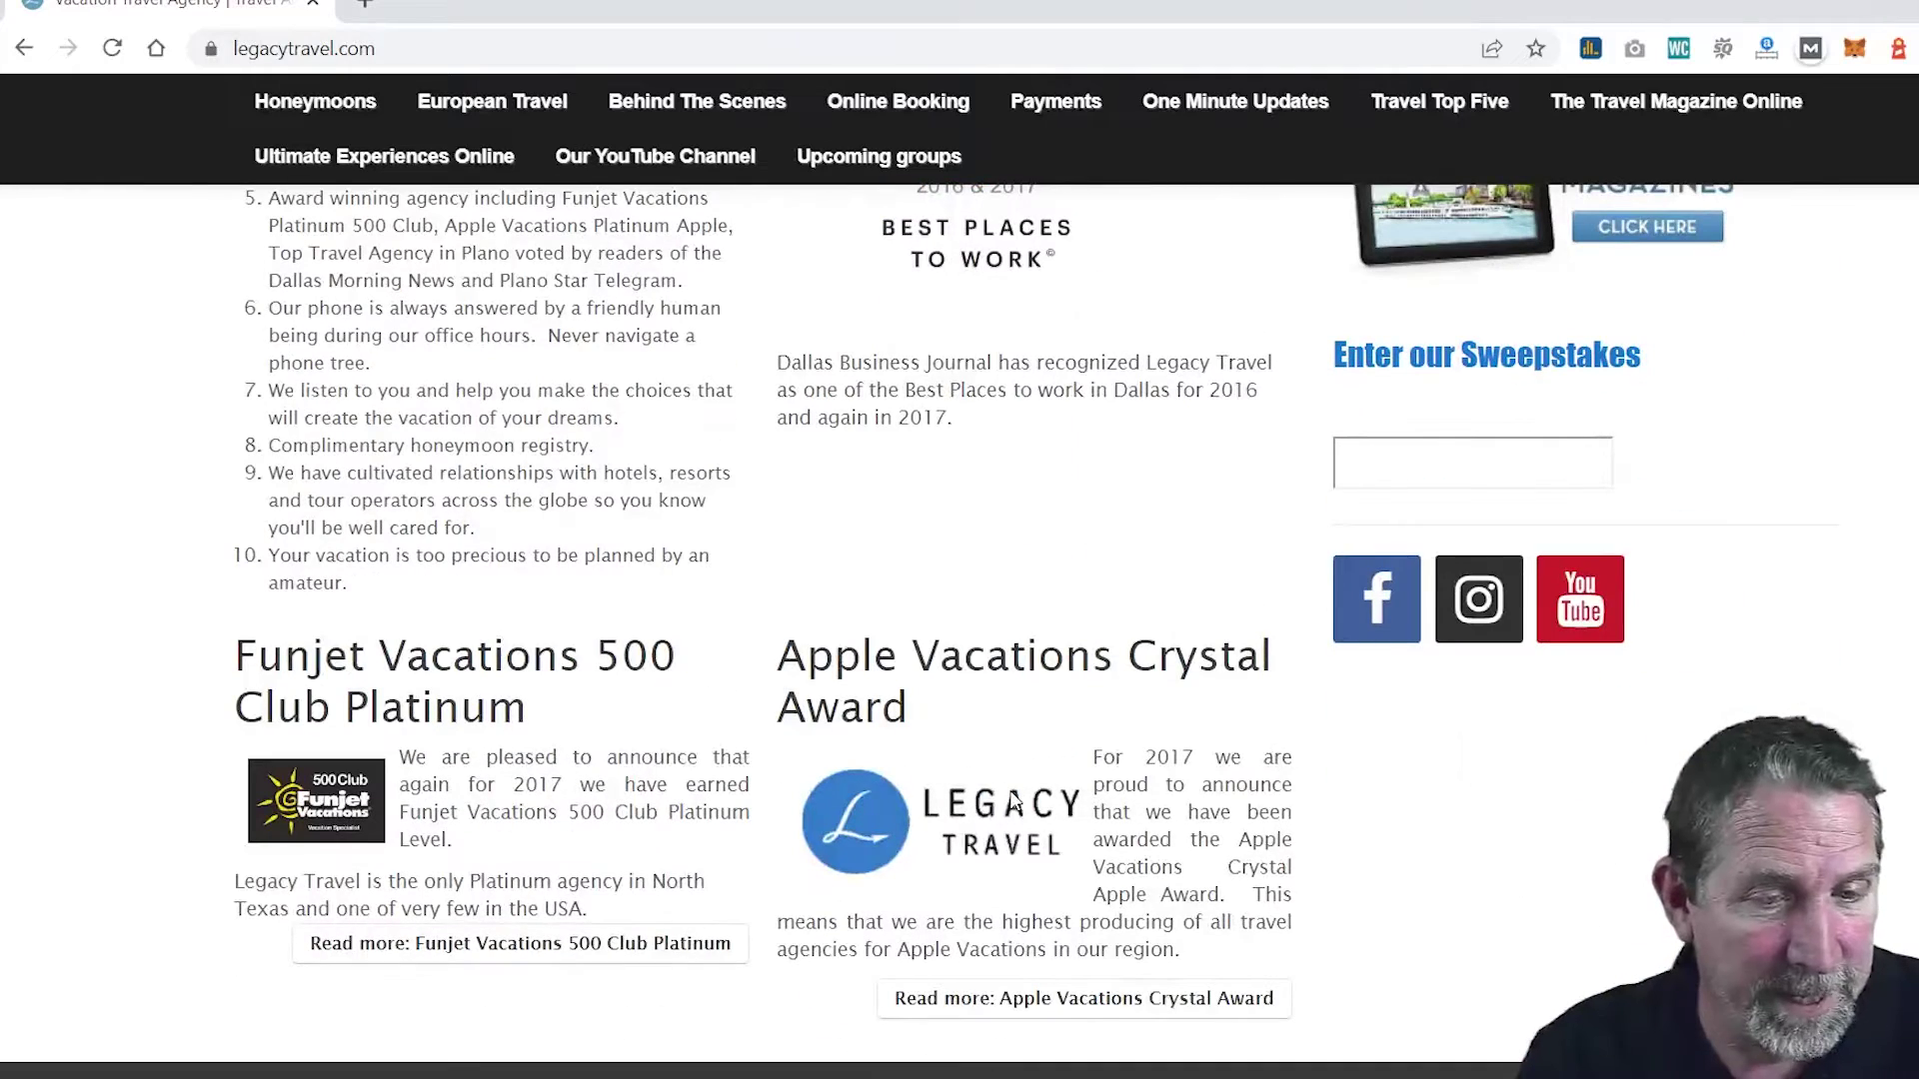
right_click(1586, 606)
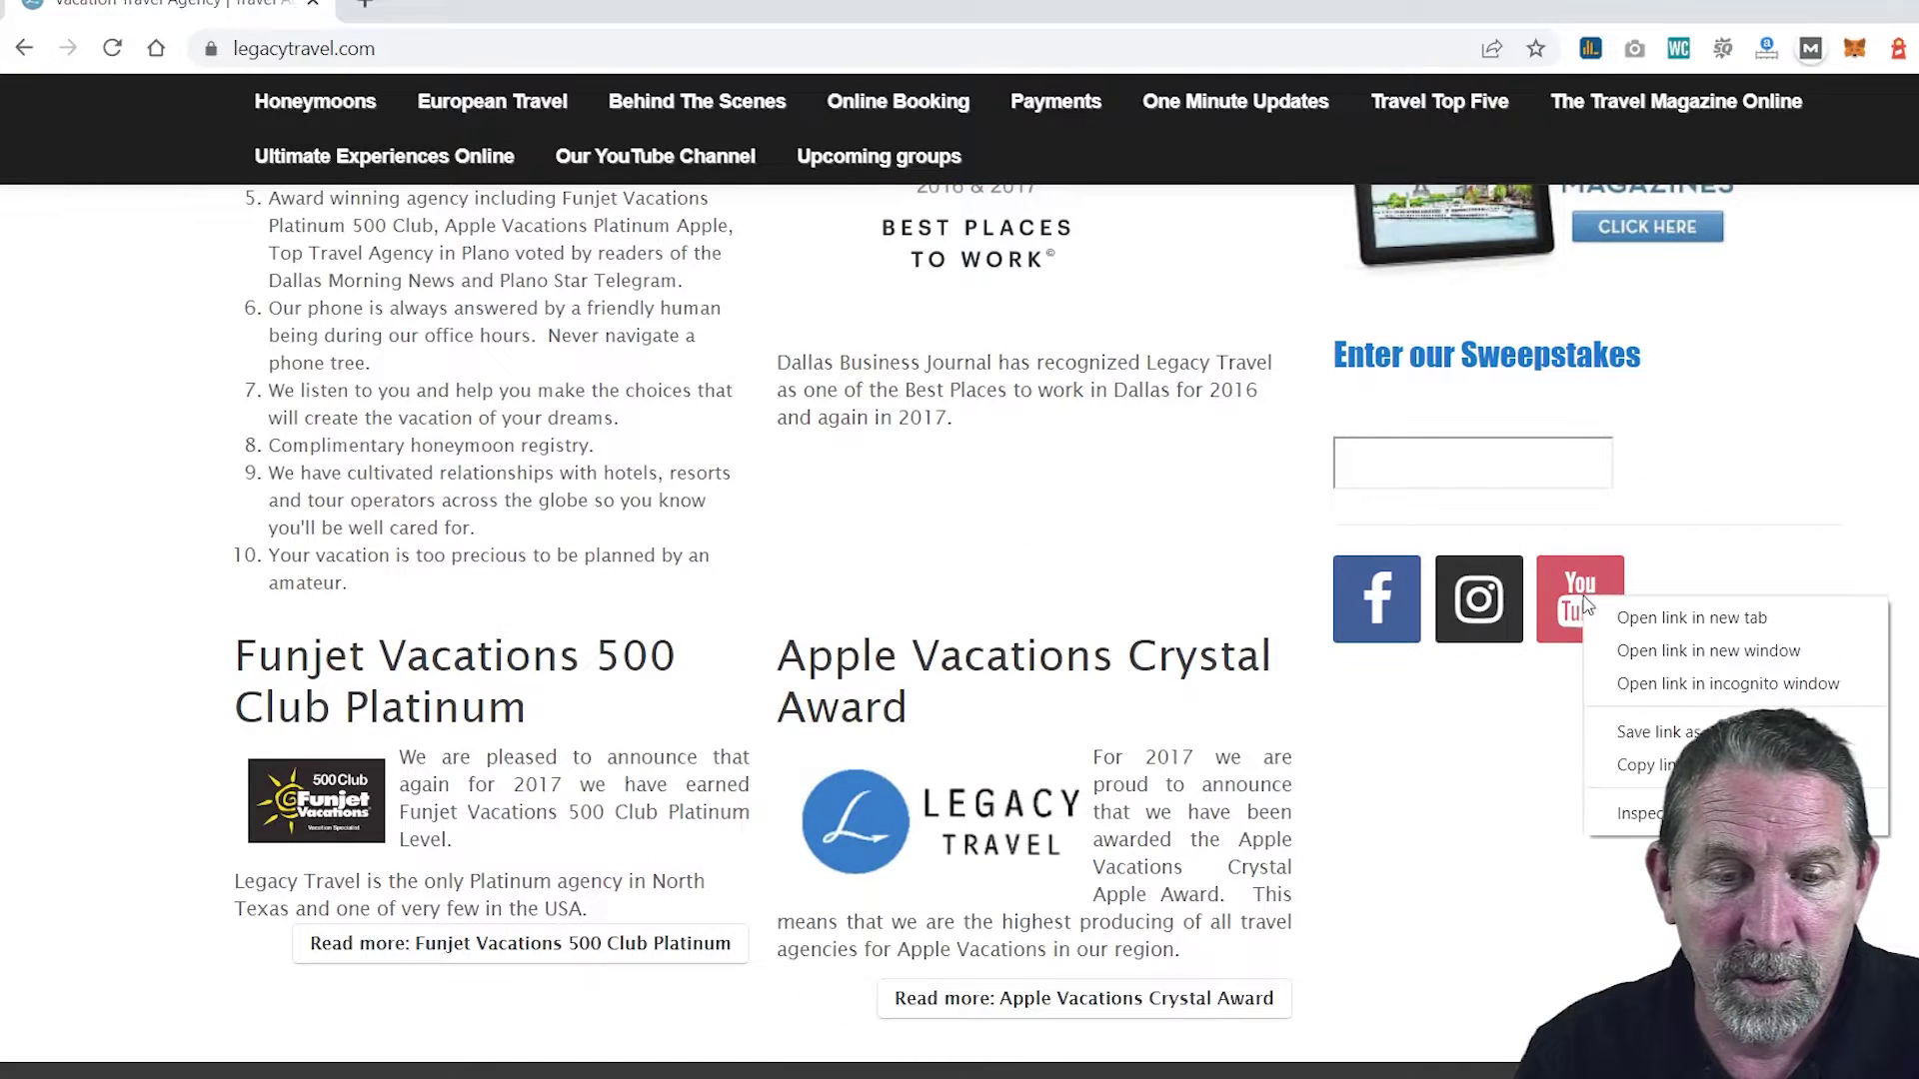
click(1645, 620)
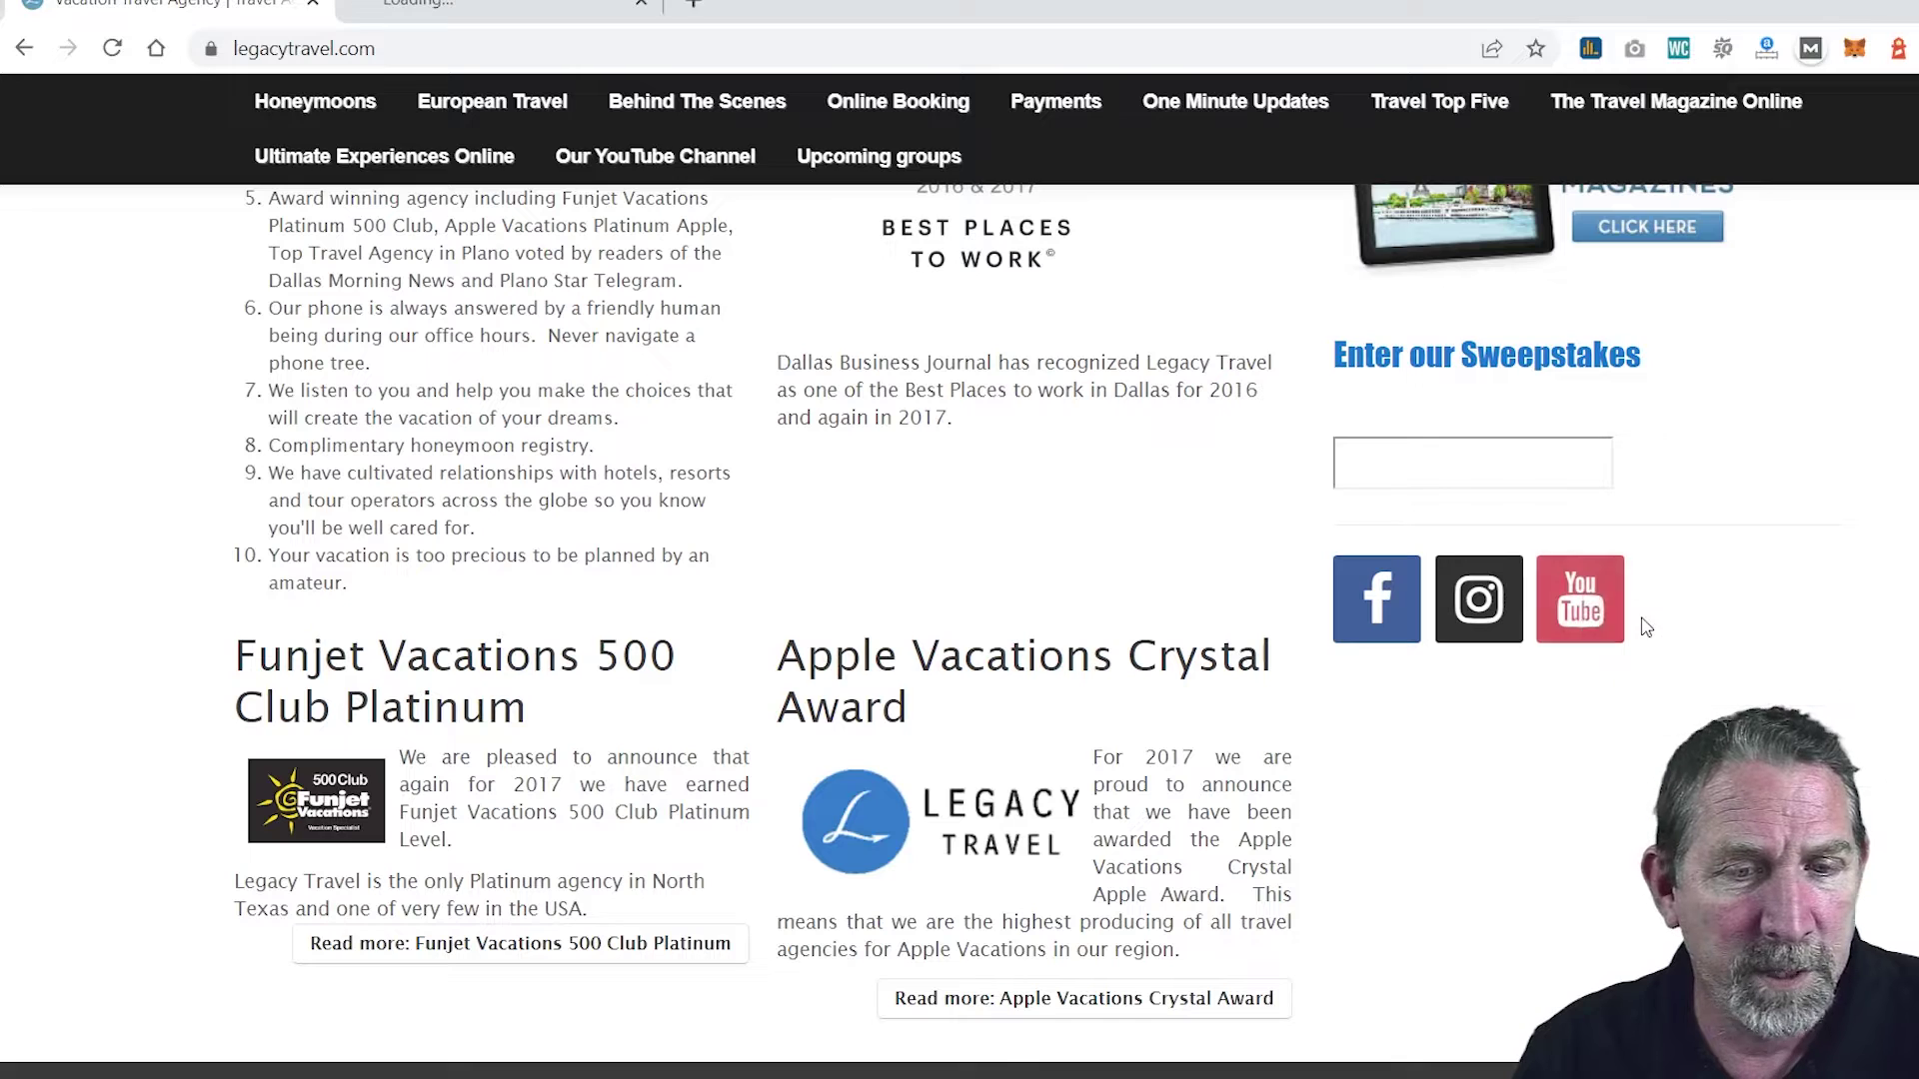
click(503, 13)
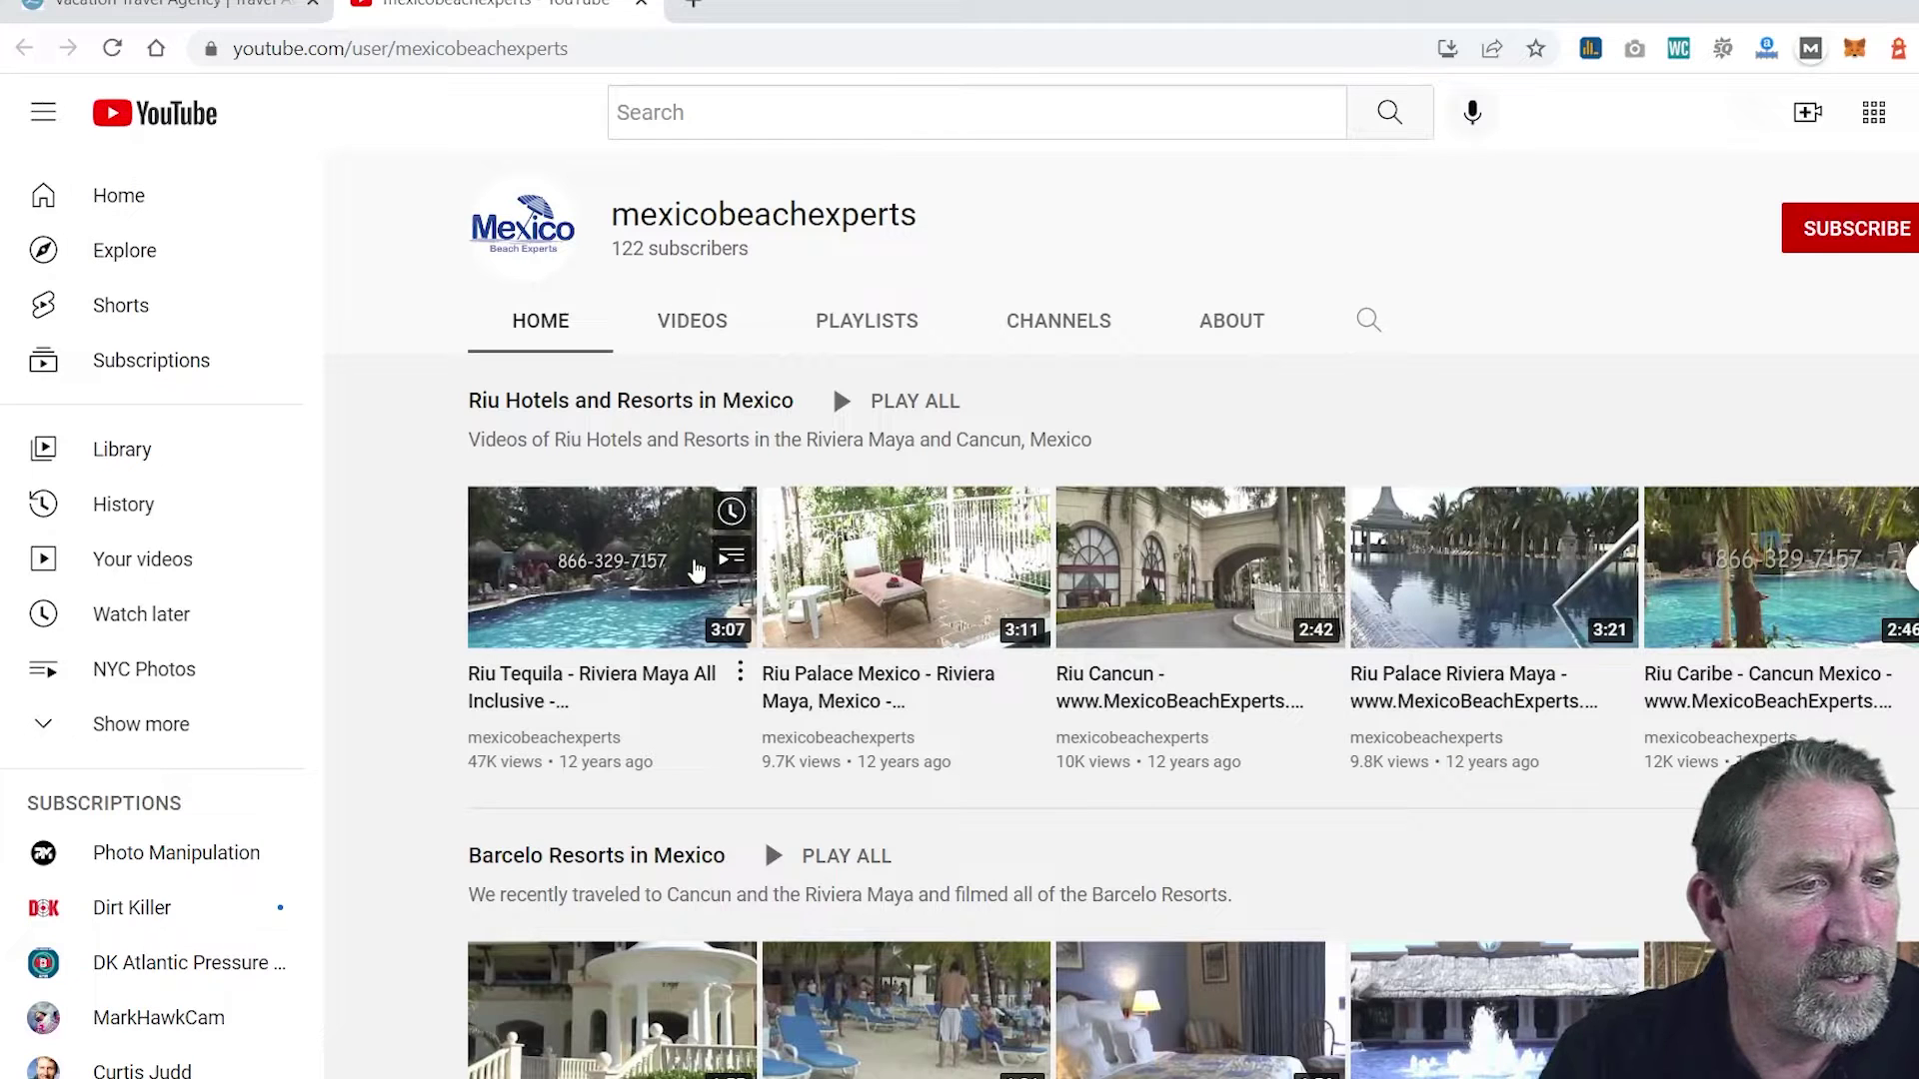
Step: Open the Riu Tequila - Riviera Maya All Inclusive video from the mexicobeachexperts channel and pause its playback
click(600, 697)
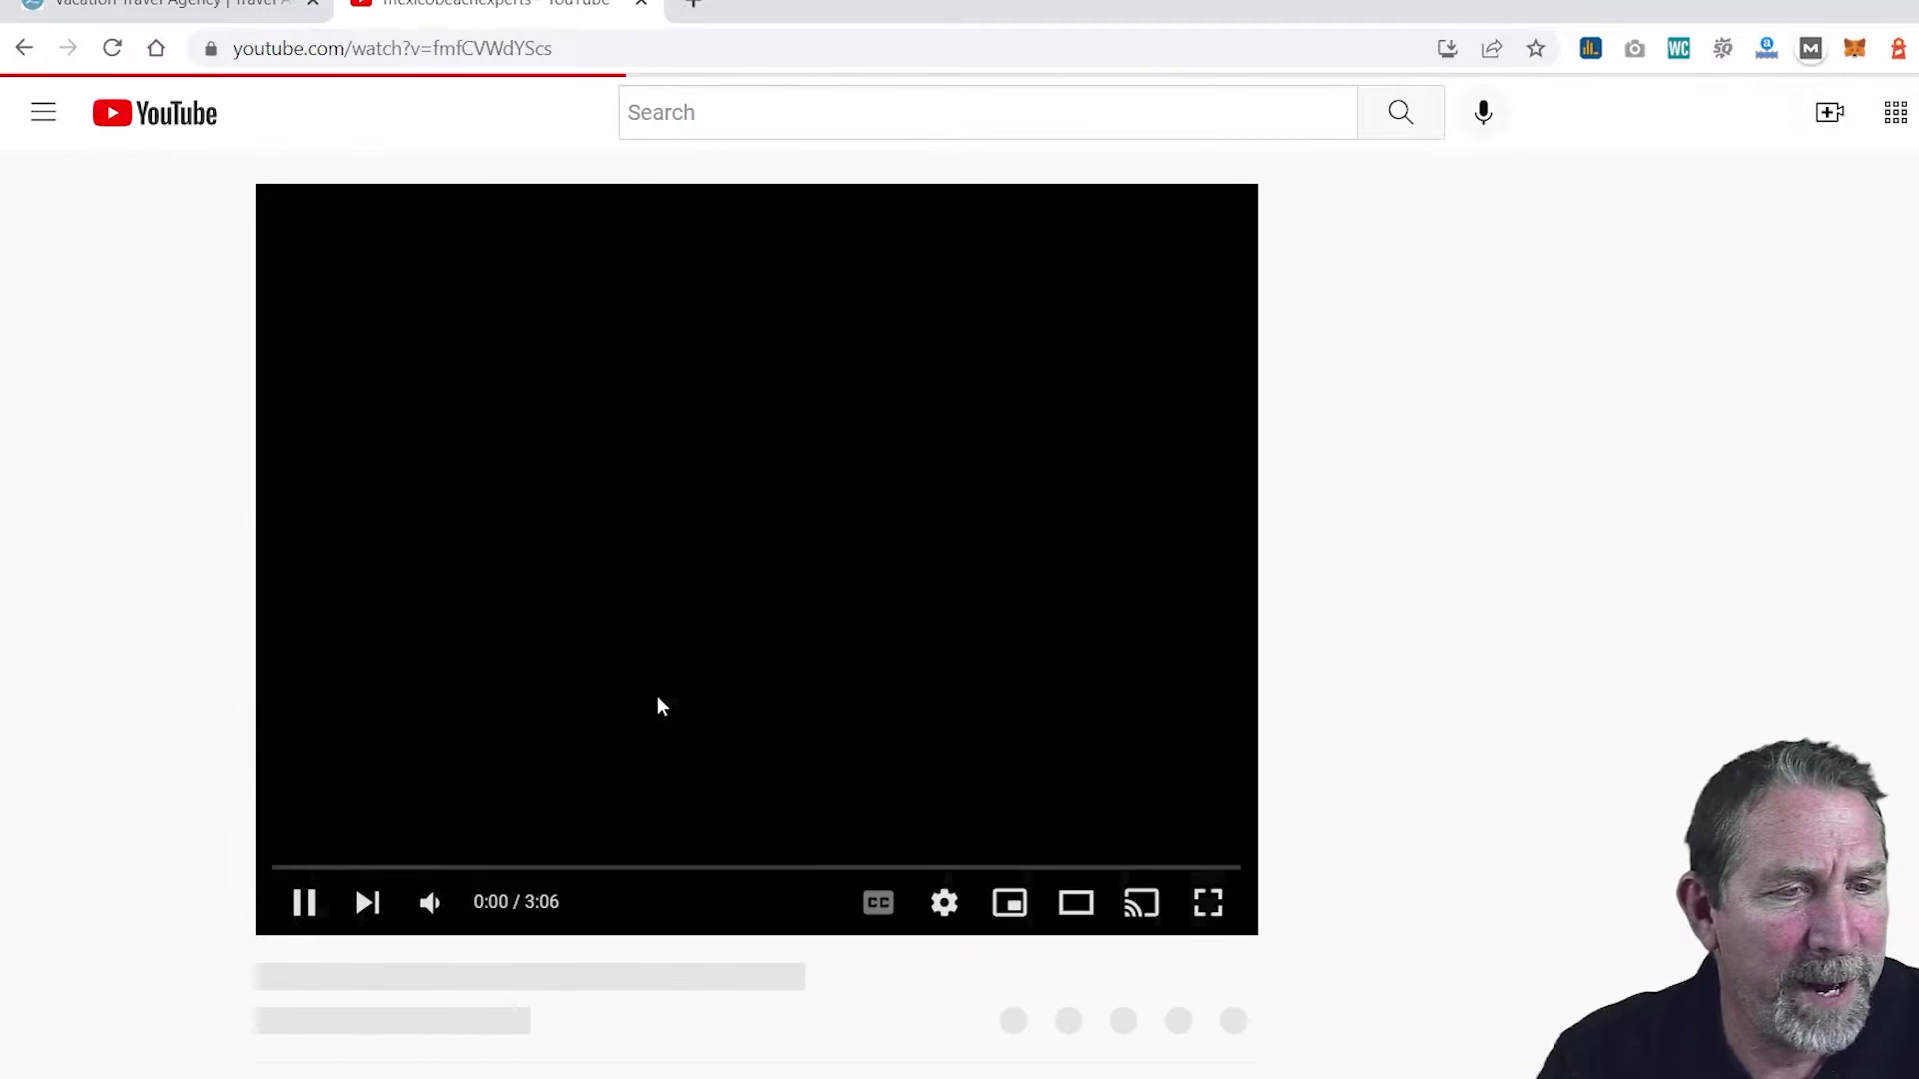
scroll(540, 699, down, 3)
click(292, 628)
scroll(540, 884, down, 1)
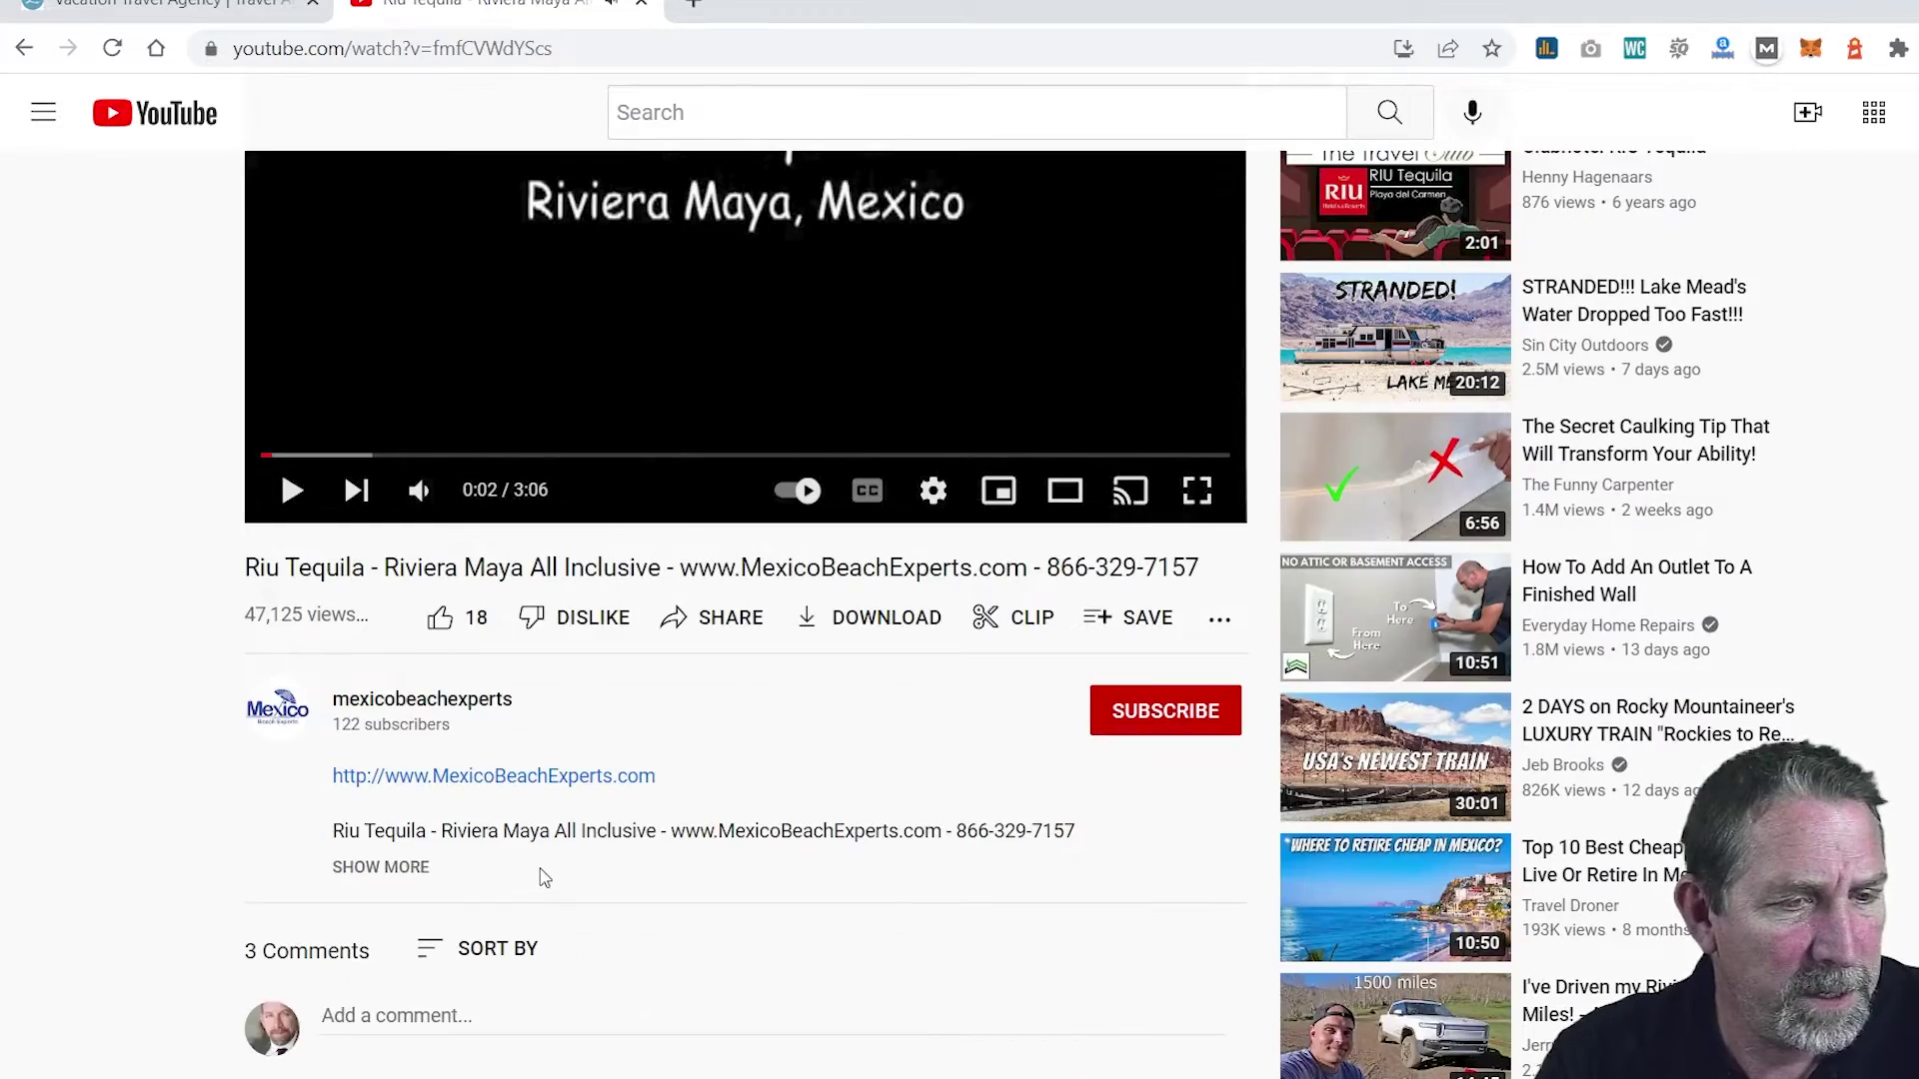
Step: Expand the Riu Tequila video's full description and read through it, including the music credits, before returning to the player
click(380, 868)
scroll(490, 878, down, 1)
scroll(490, 878, down, 7)
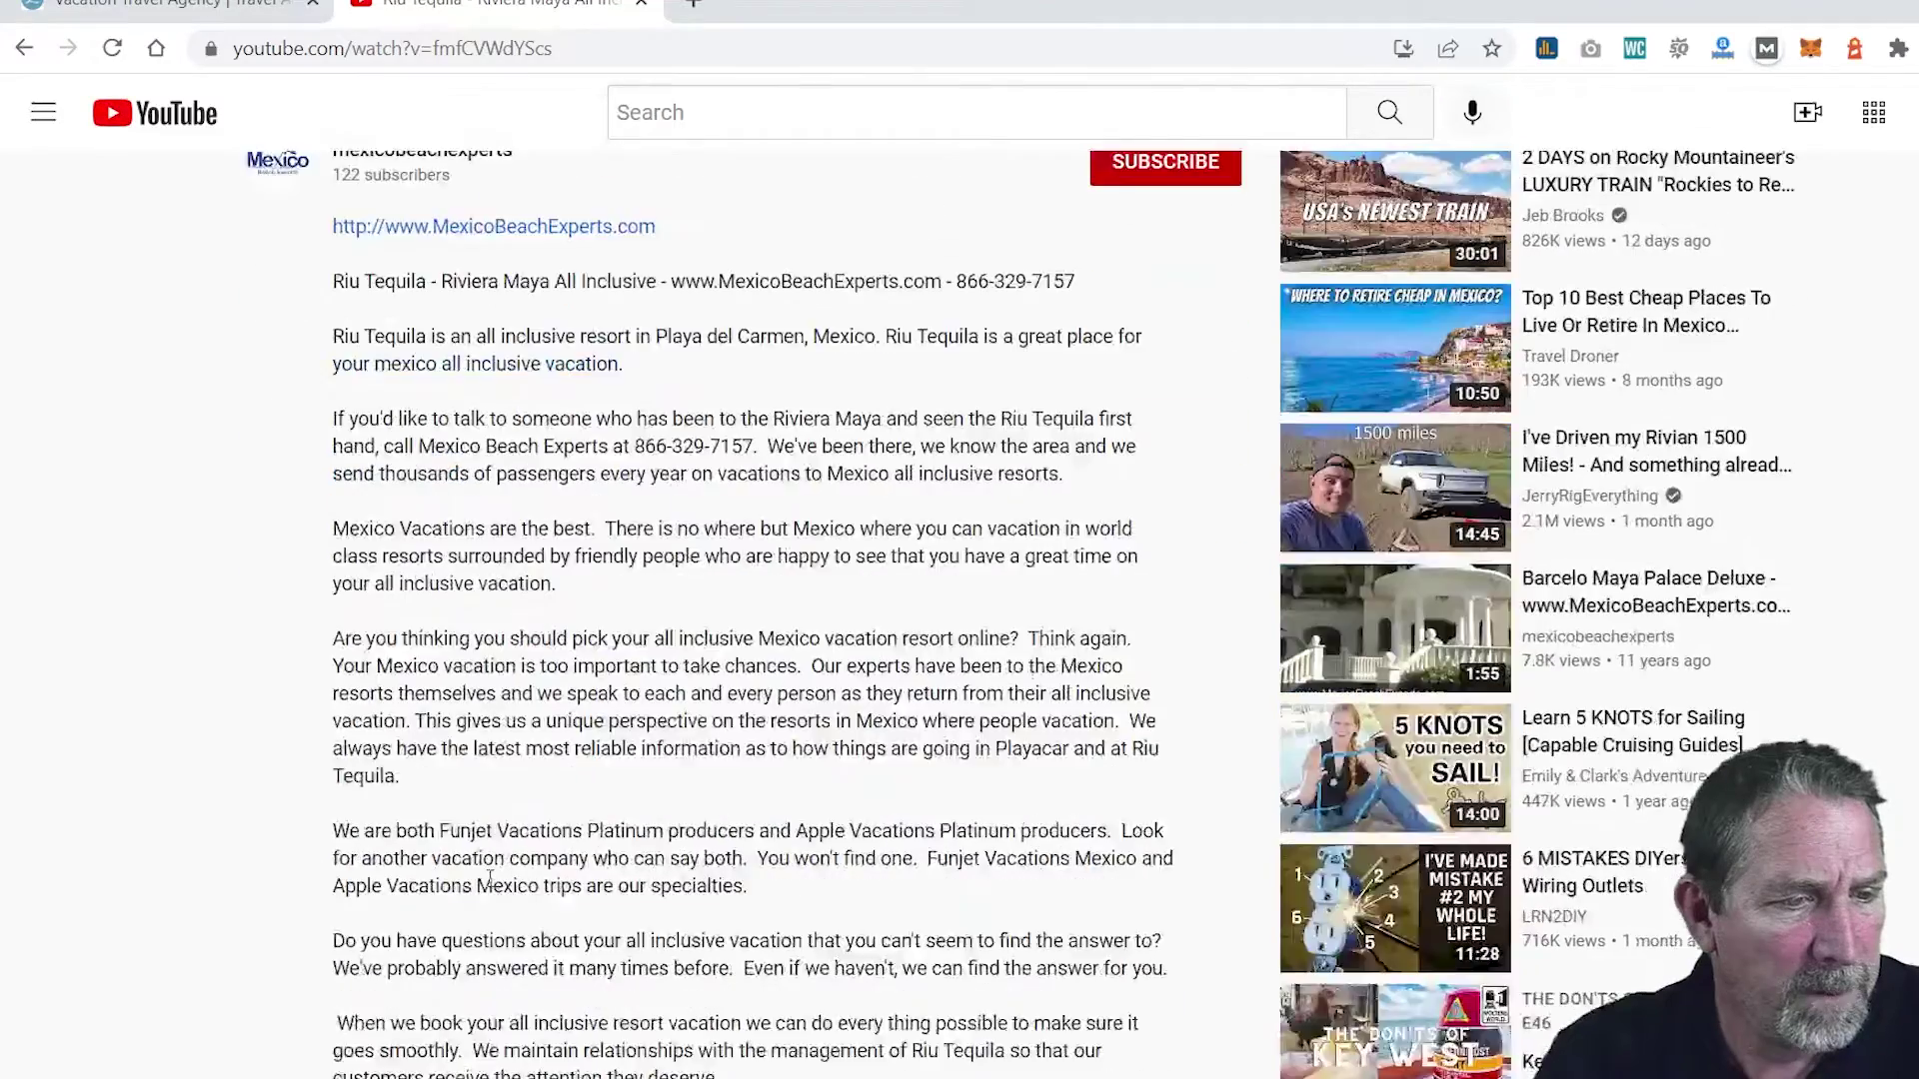
scroll(528, 840, down, 2)
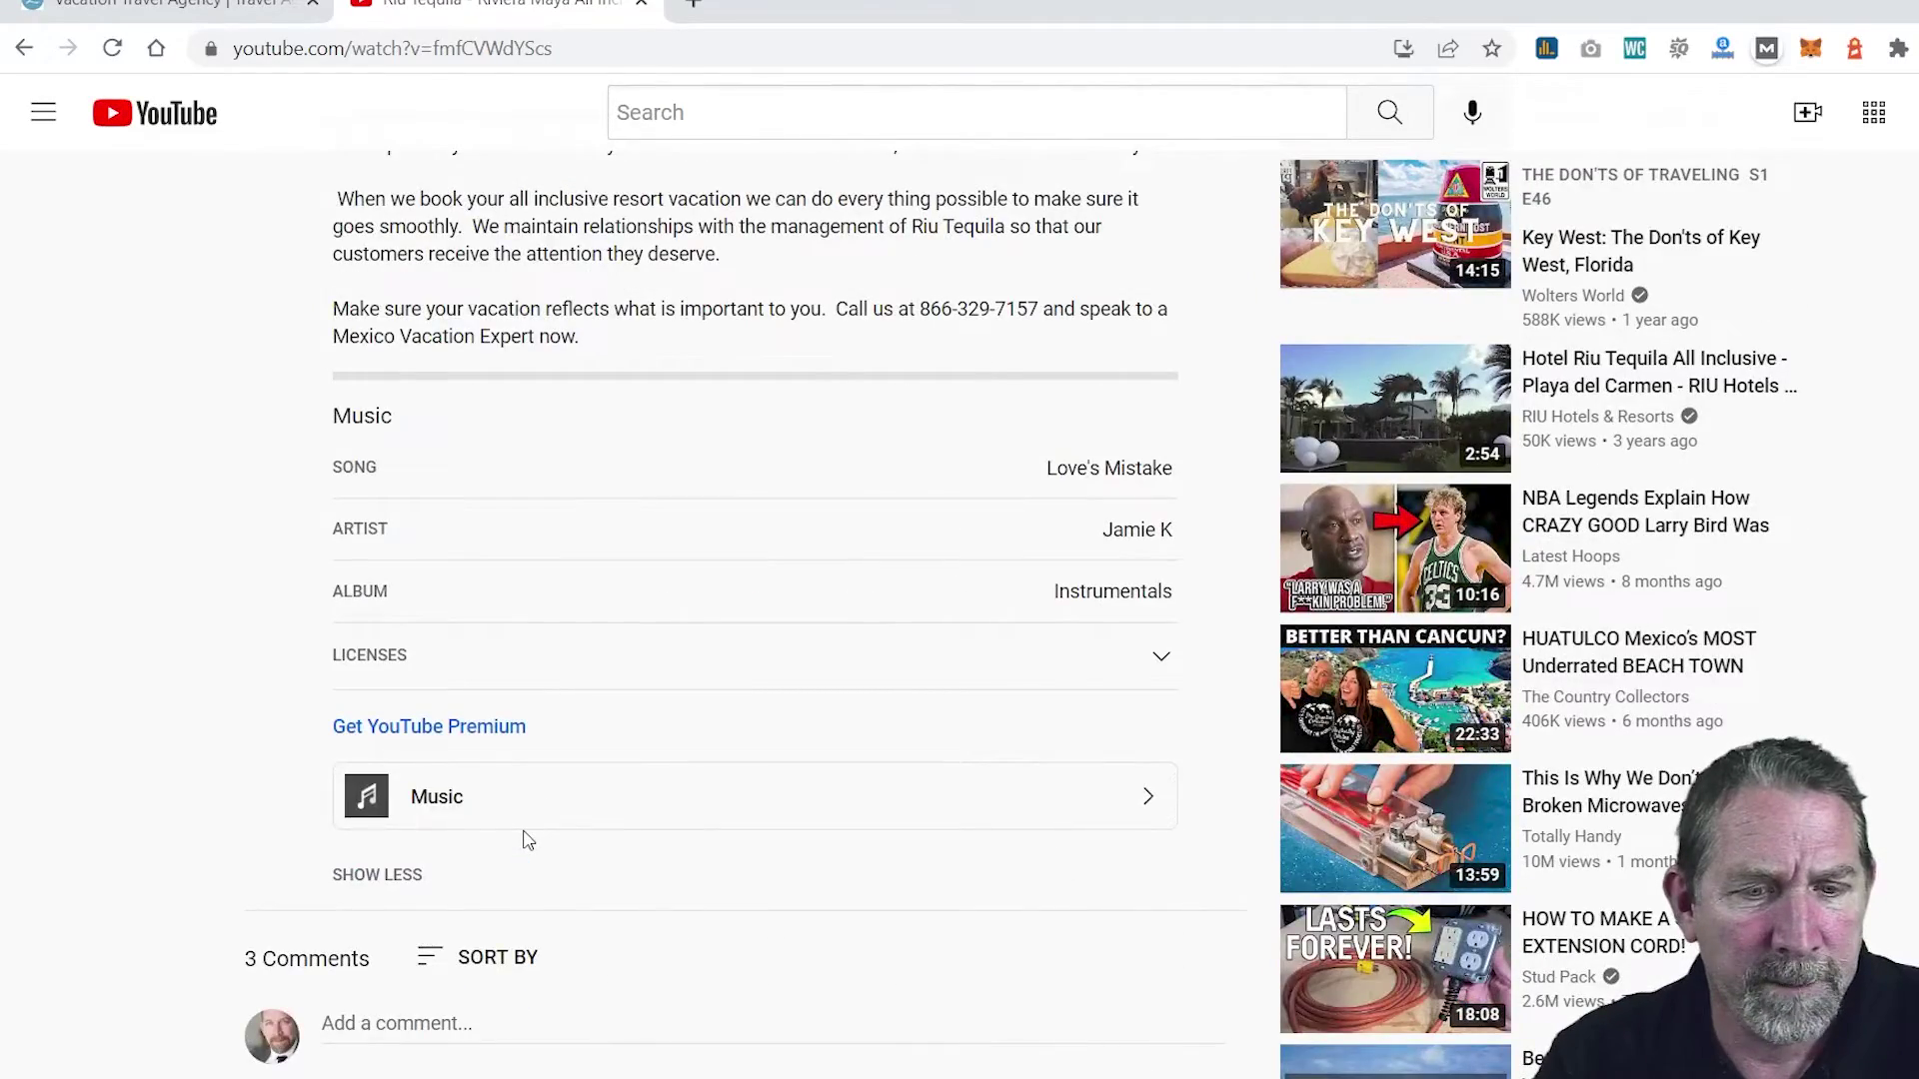
scroll(527, 840, up, 3)
scroll(528, 840, up, 8)
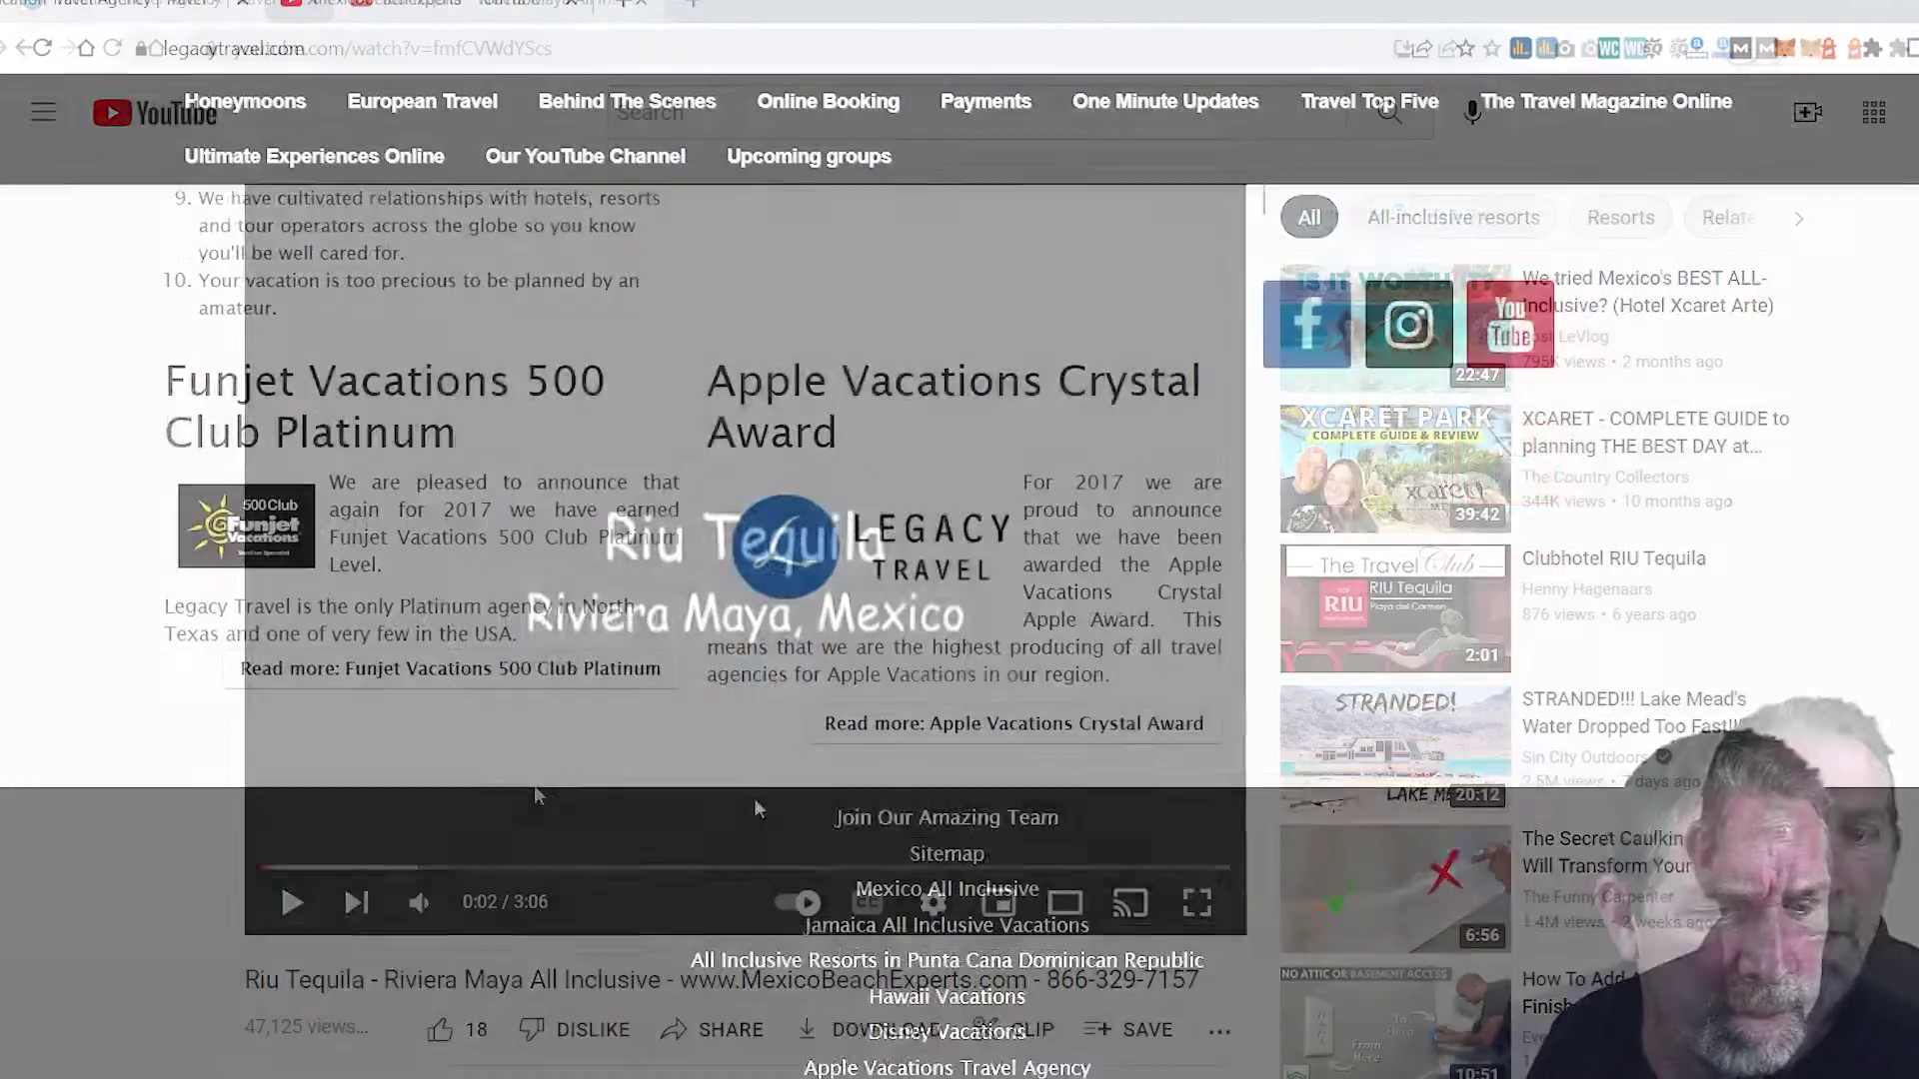
Step: View the SEOquake page diagnosis for legacytravel.com and examine its URL, canonical, title and meta description entries, highlighting the meta keywords
scroll(755, 811, up, 15)
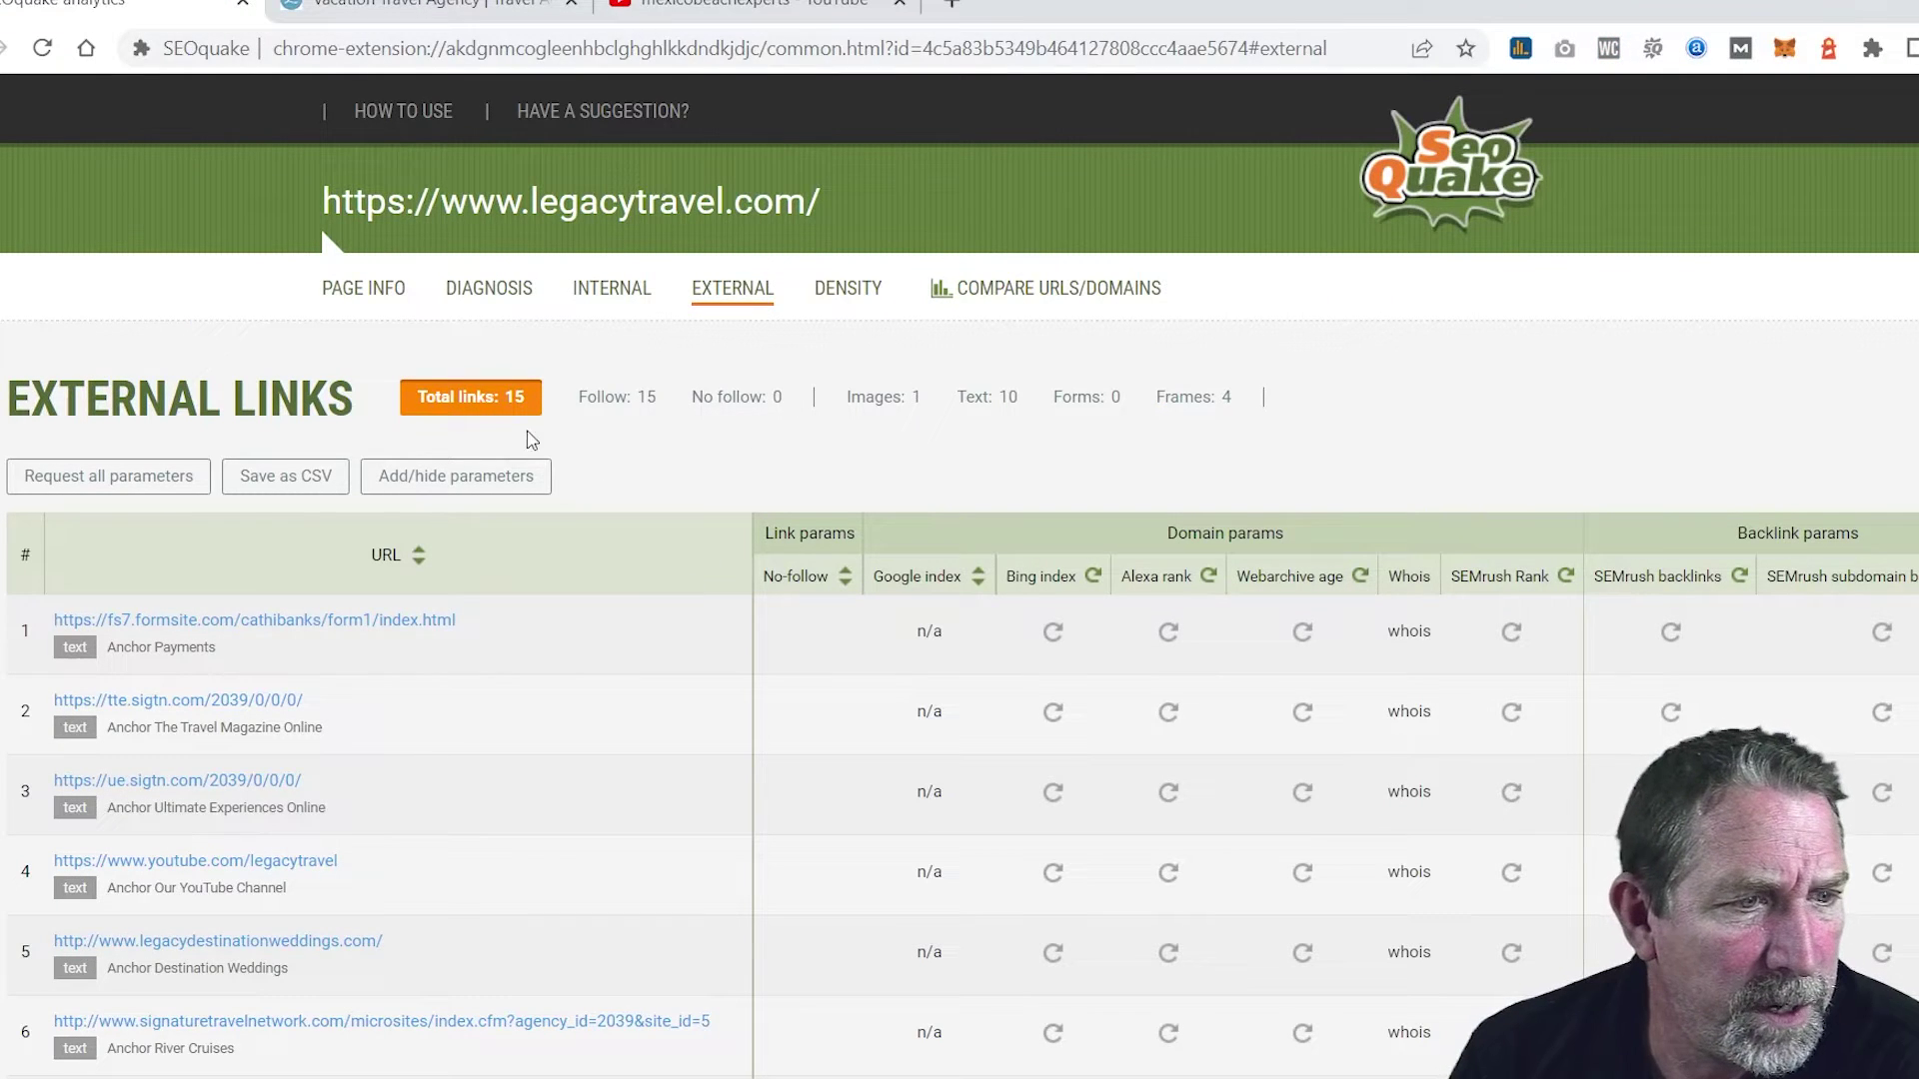
click(491, 290)
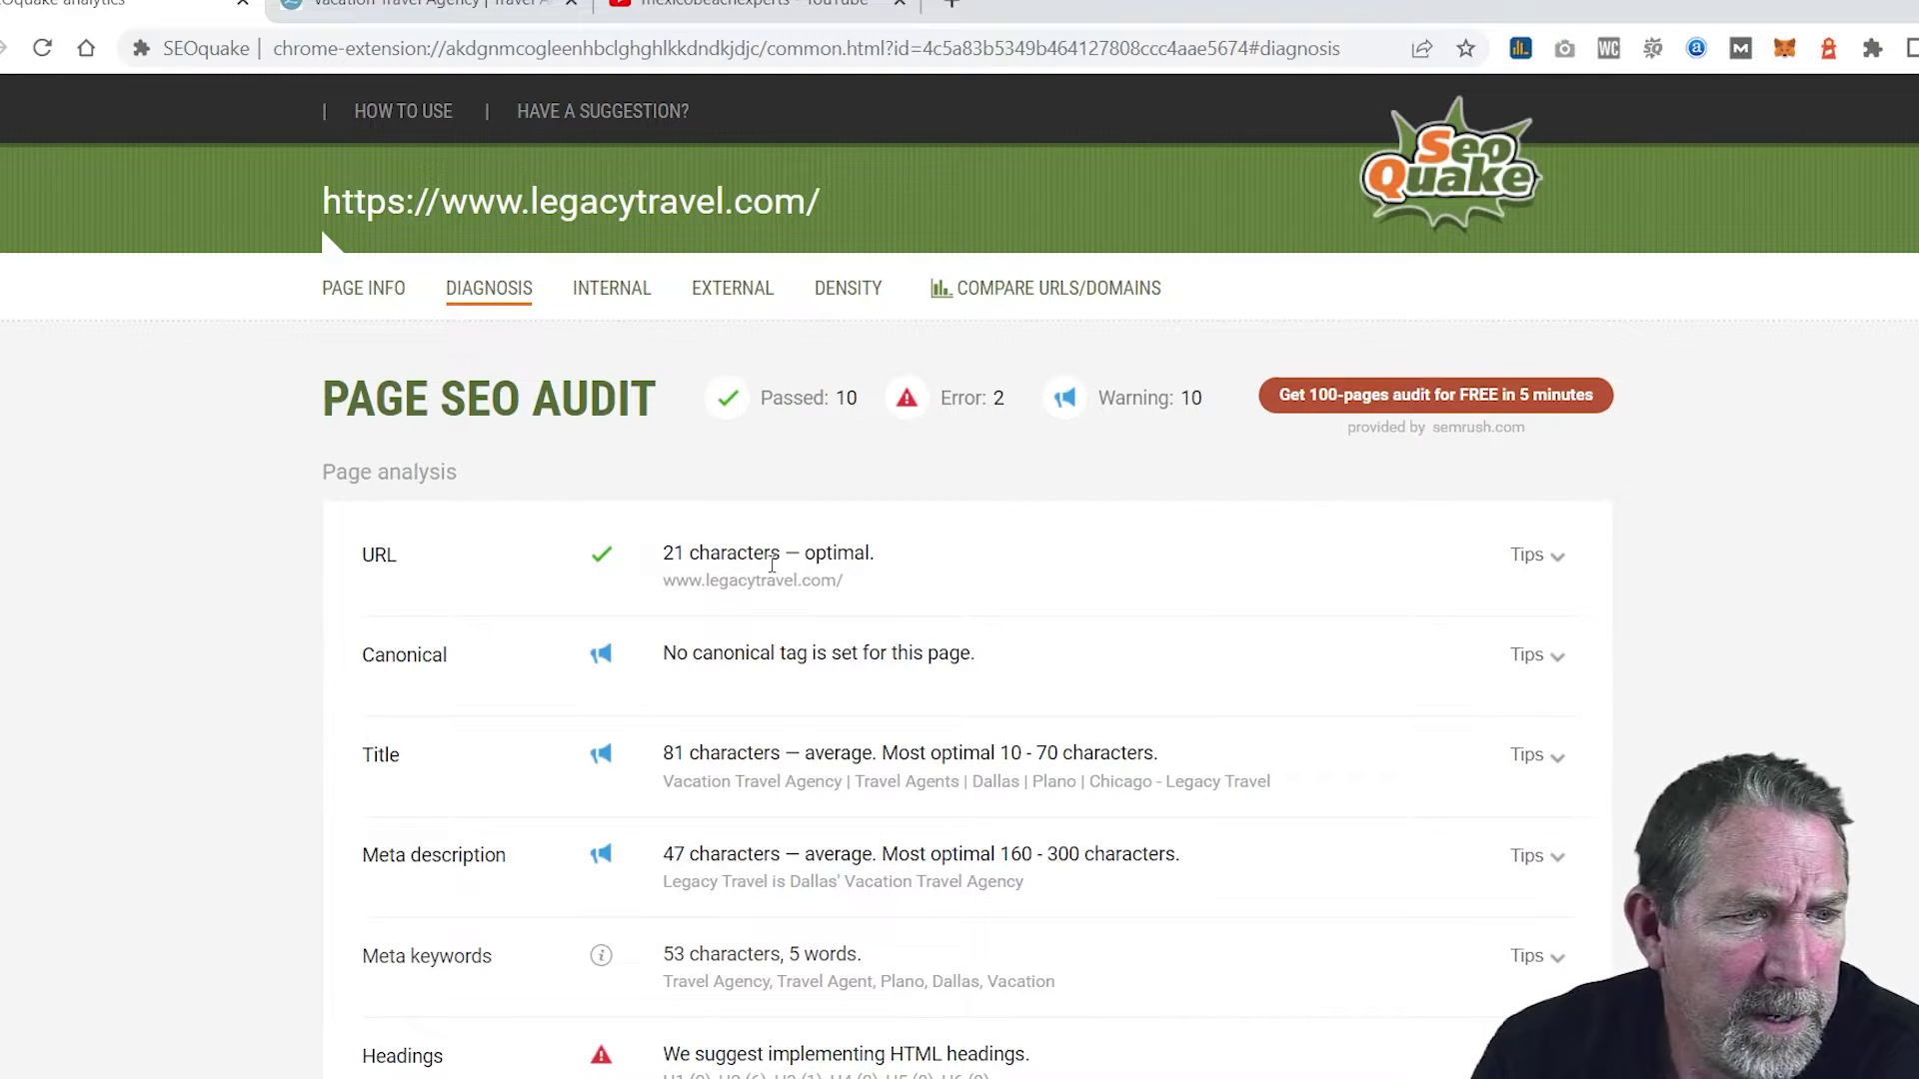
scroll(771, 559, down, 1)
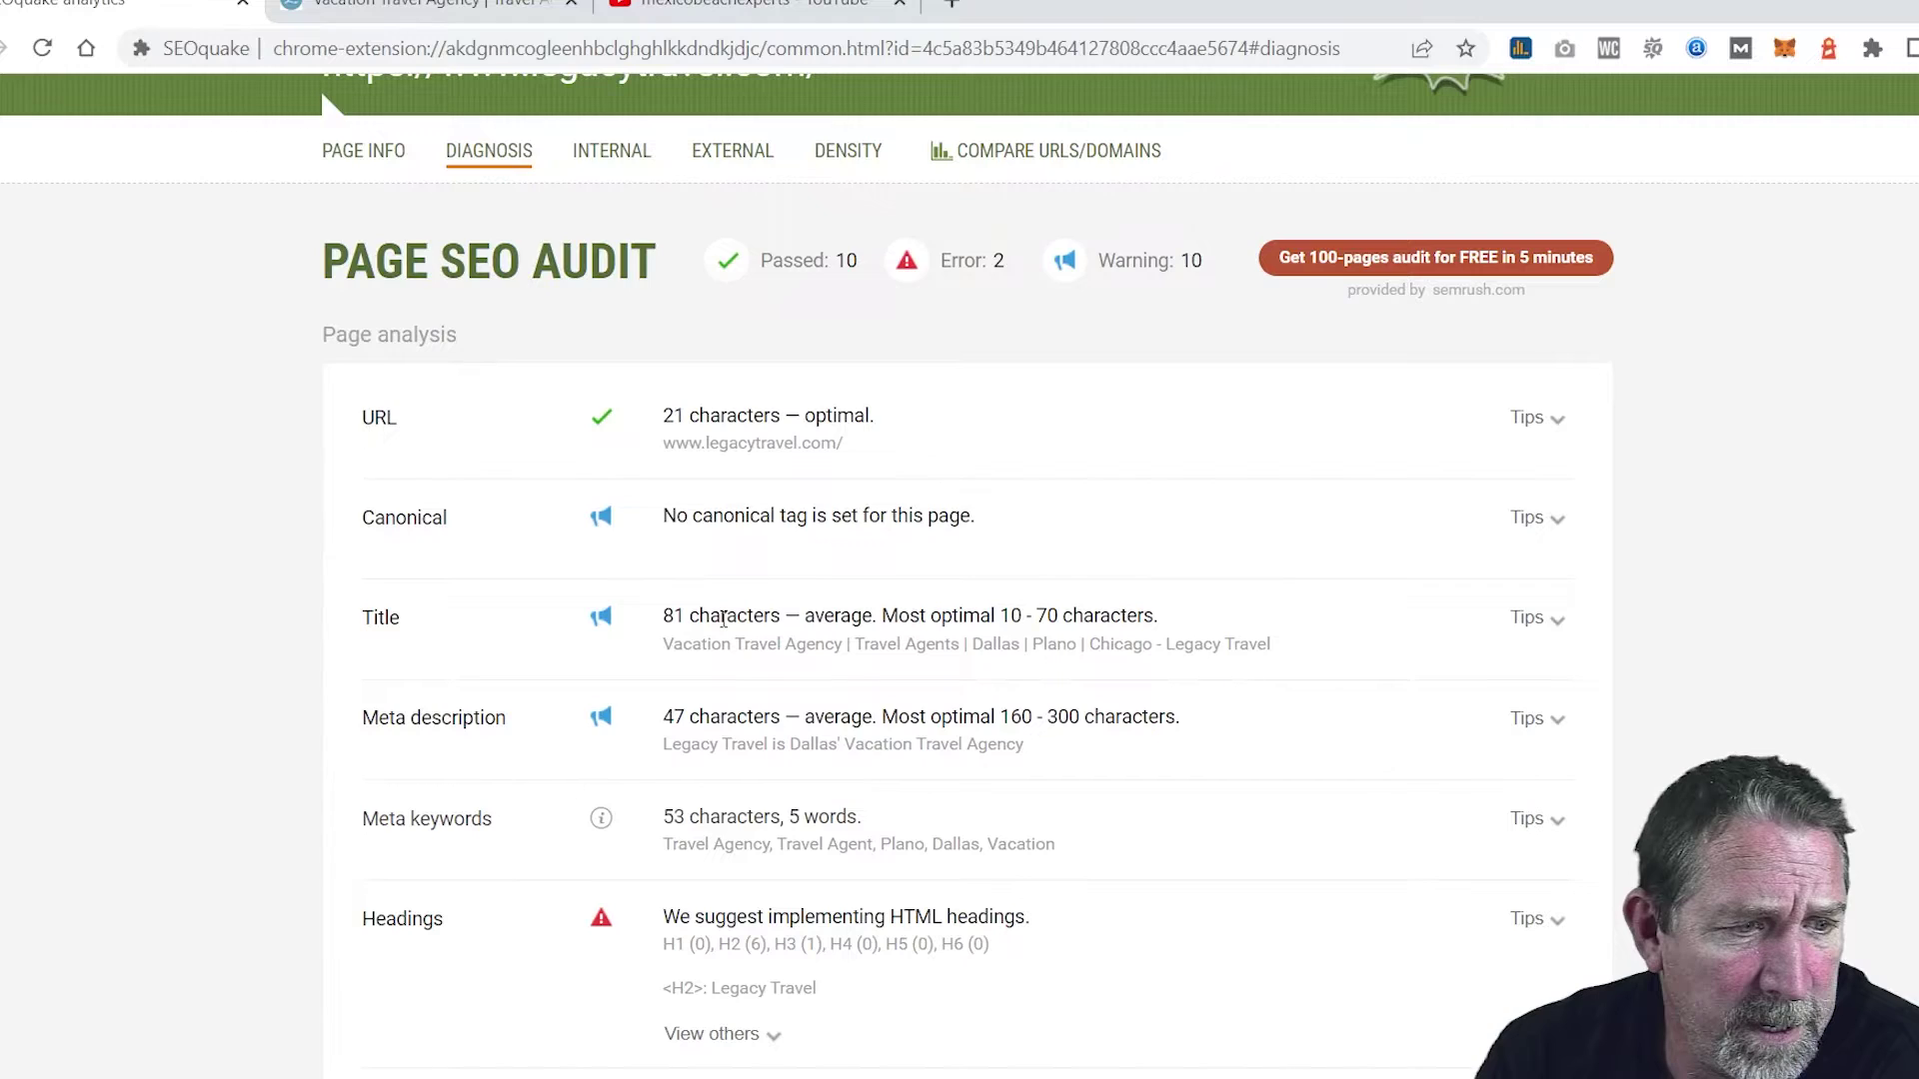
scroll(724, 620, down, 1)
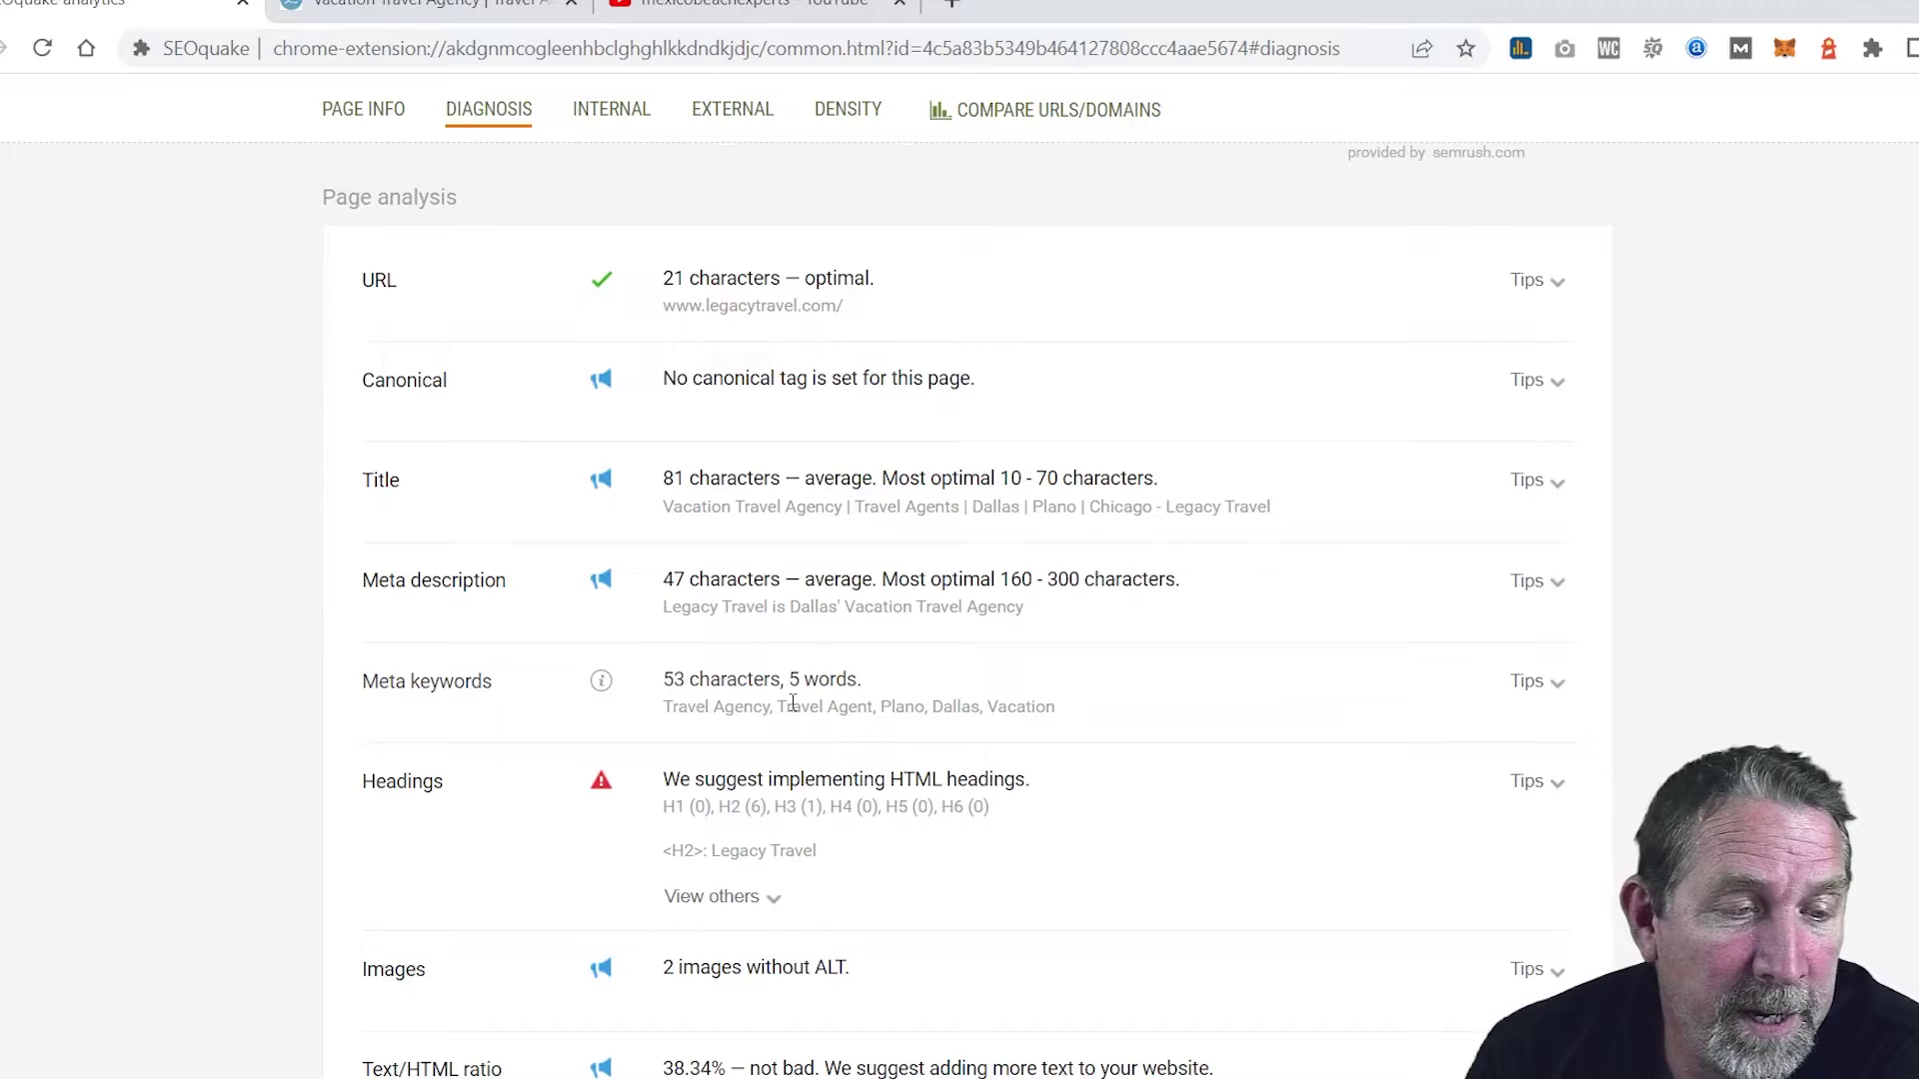
drag(793, 703, 654, 685)
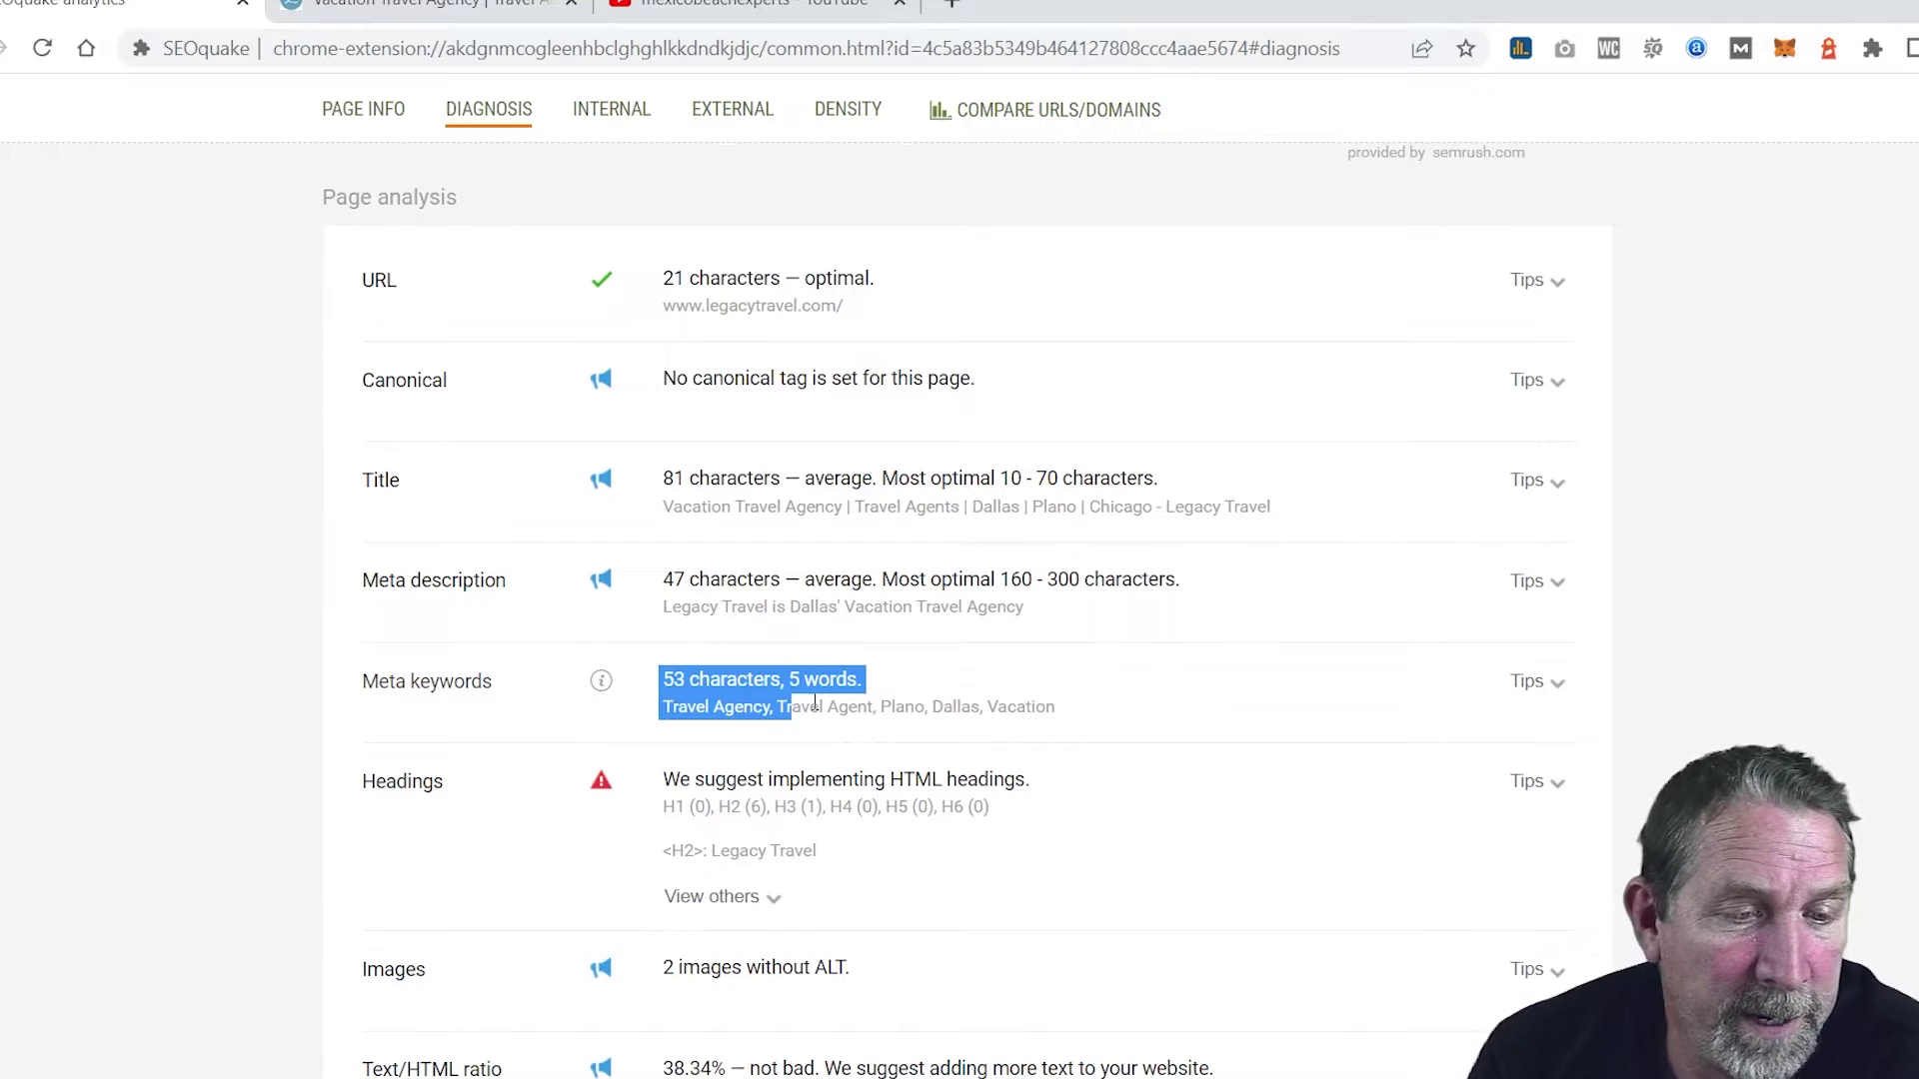
drag(1059, 712, 661, 686)
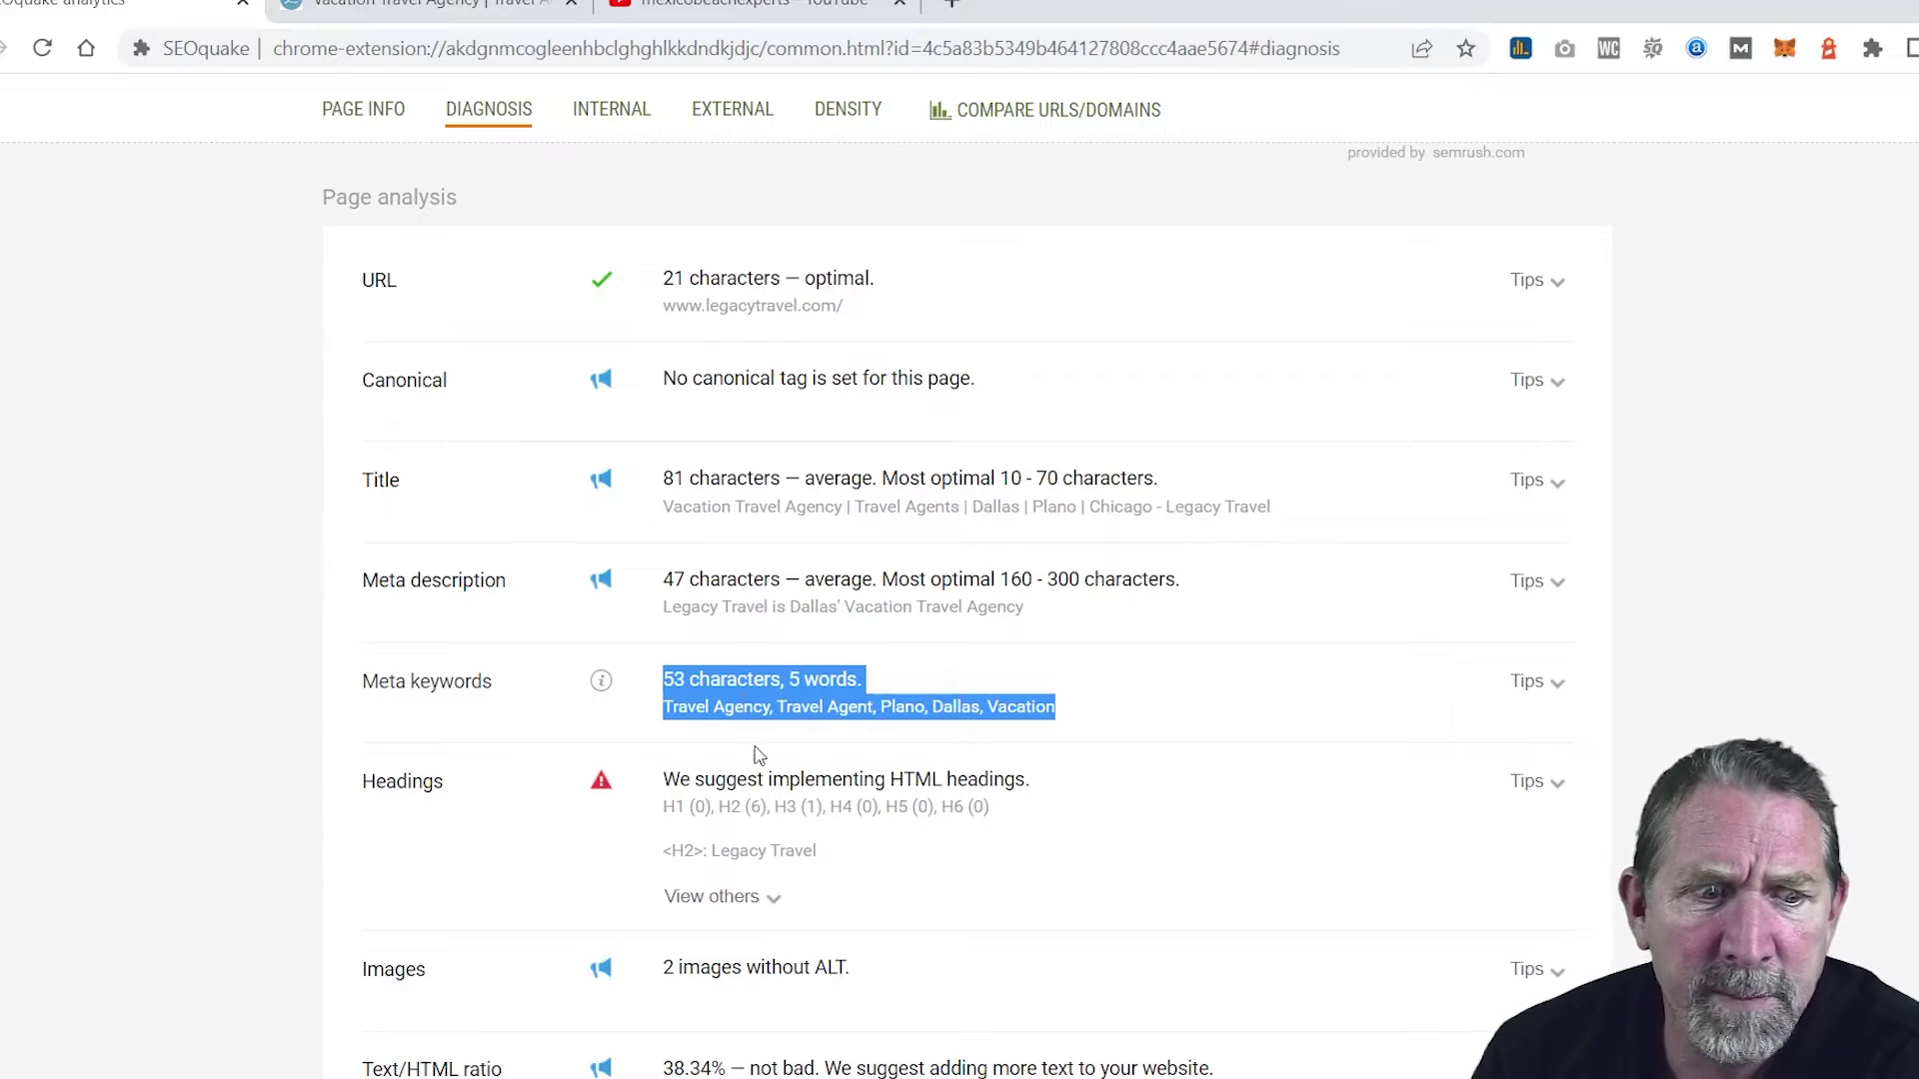
Step: Examine the Headings entry of the page audit, highlighting the first H2 tag and expanding the full list of headings
scroll(764, 756, down, 1)
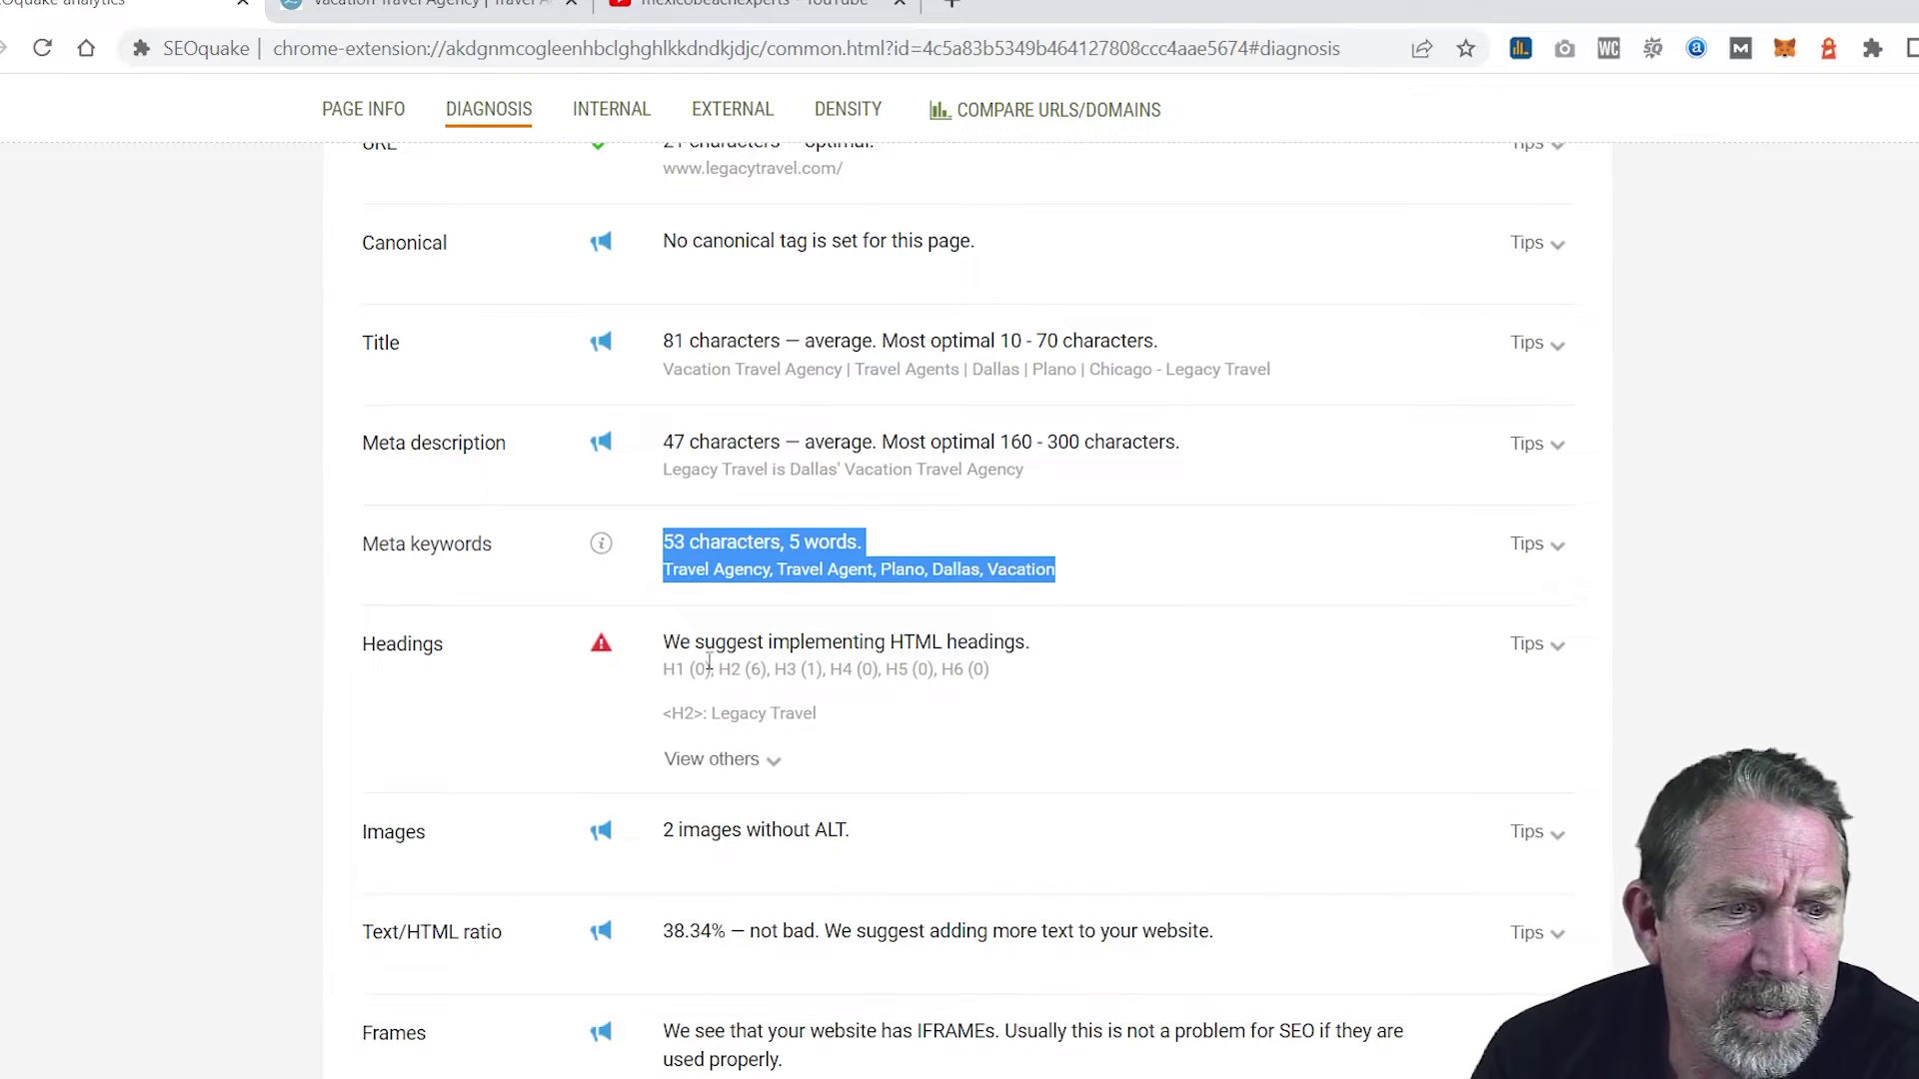
drag(685, 670, 663, 713)
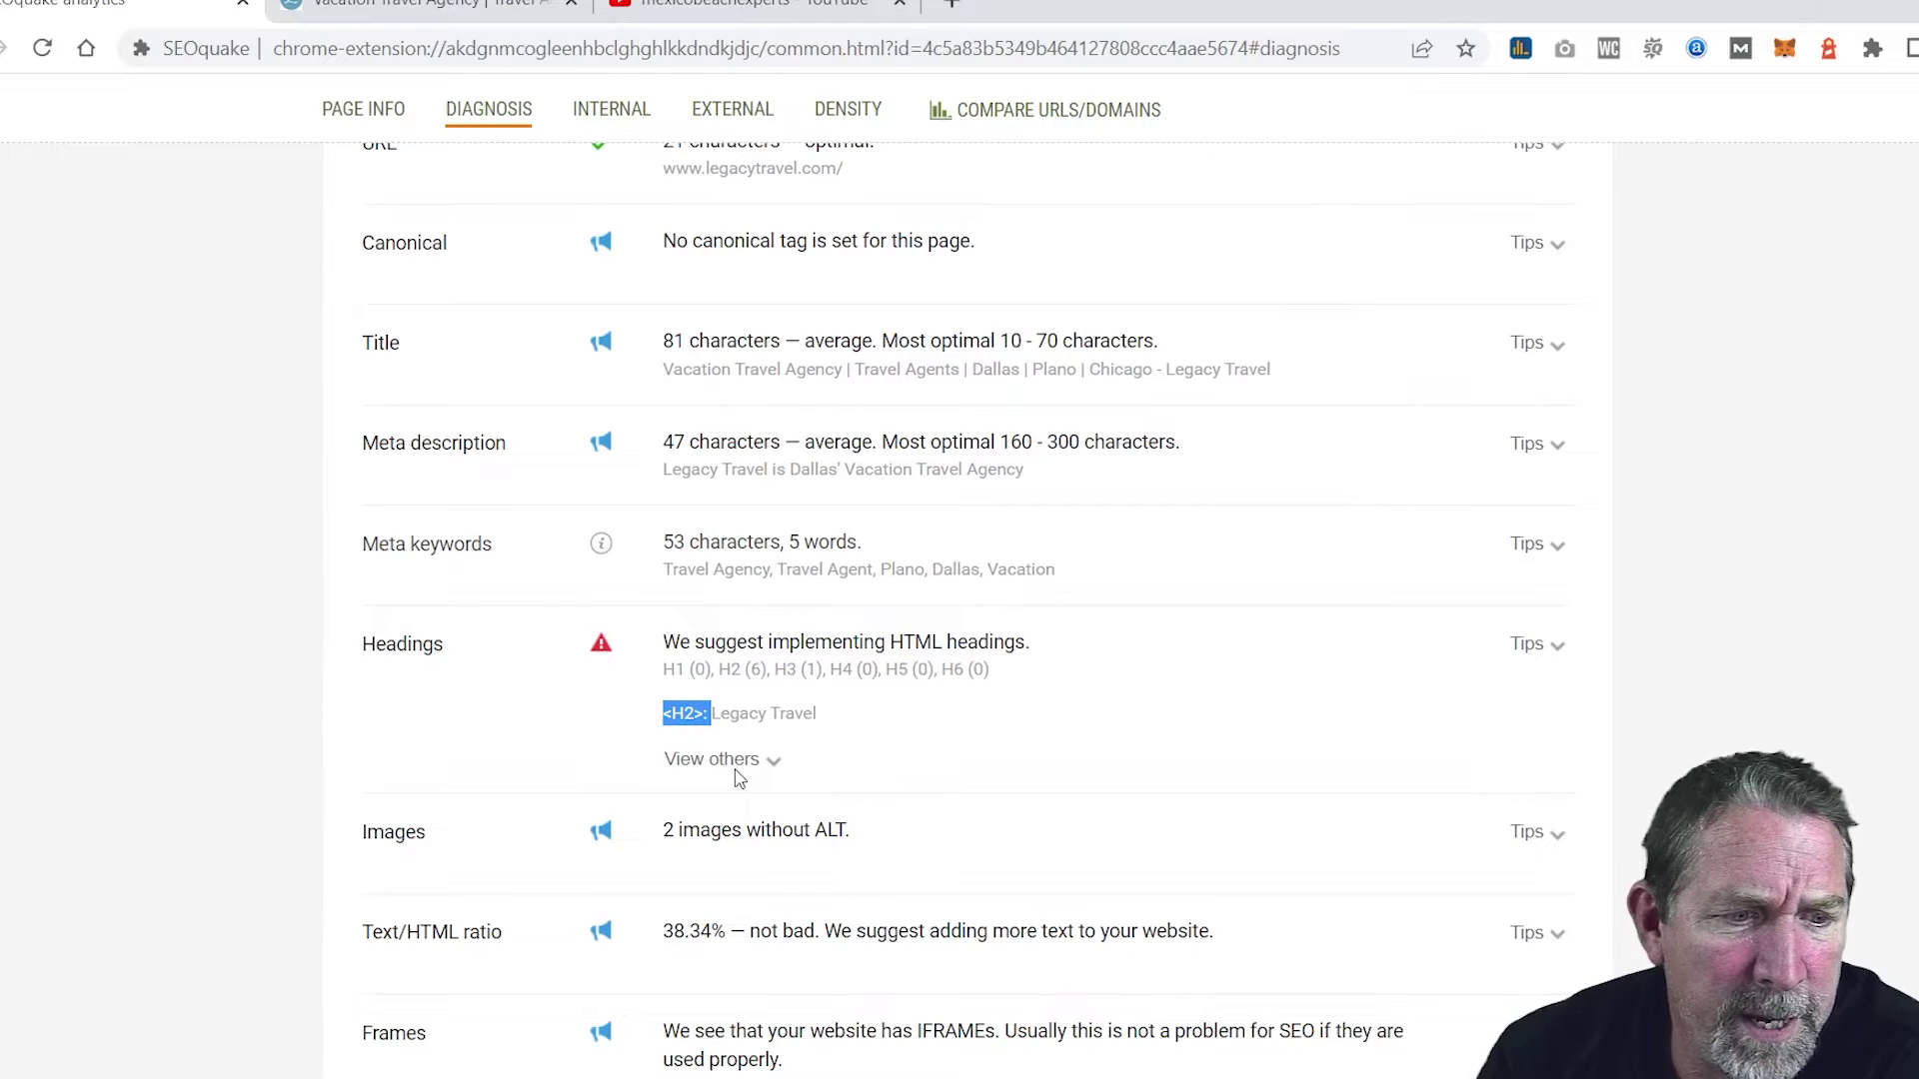
click(736, 768)
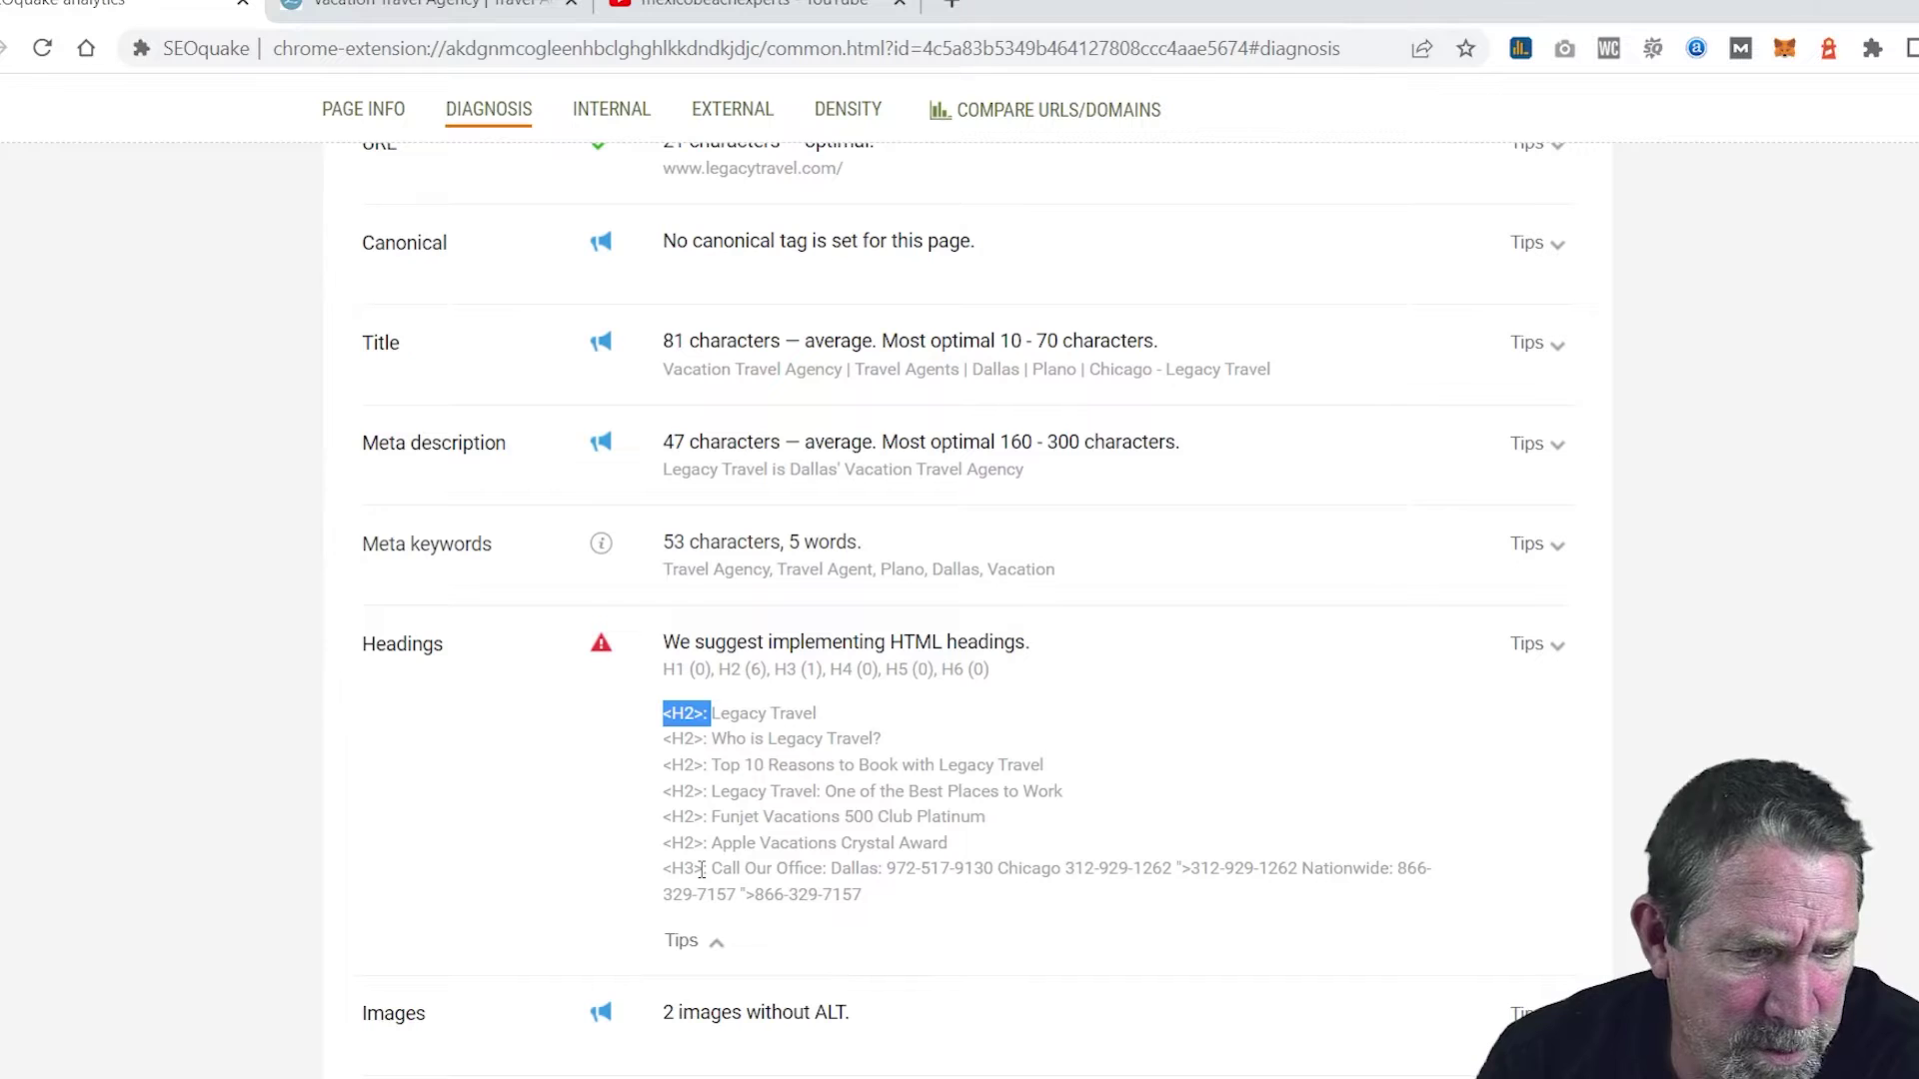
Step: Review the audit's images, frames, Schema.org, Open Graph and Twitter Card entries, highlighting the text/HTML ratio percentage
scroll(702, 869, down, 1)
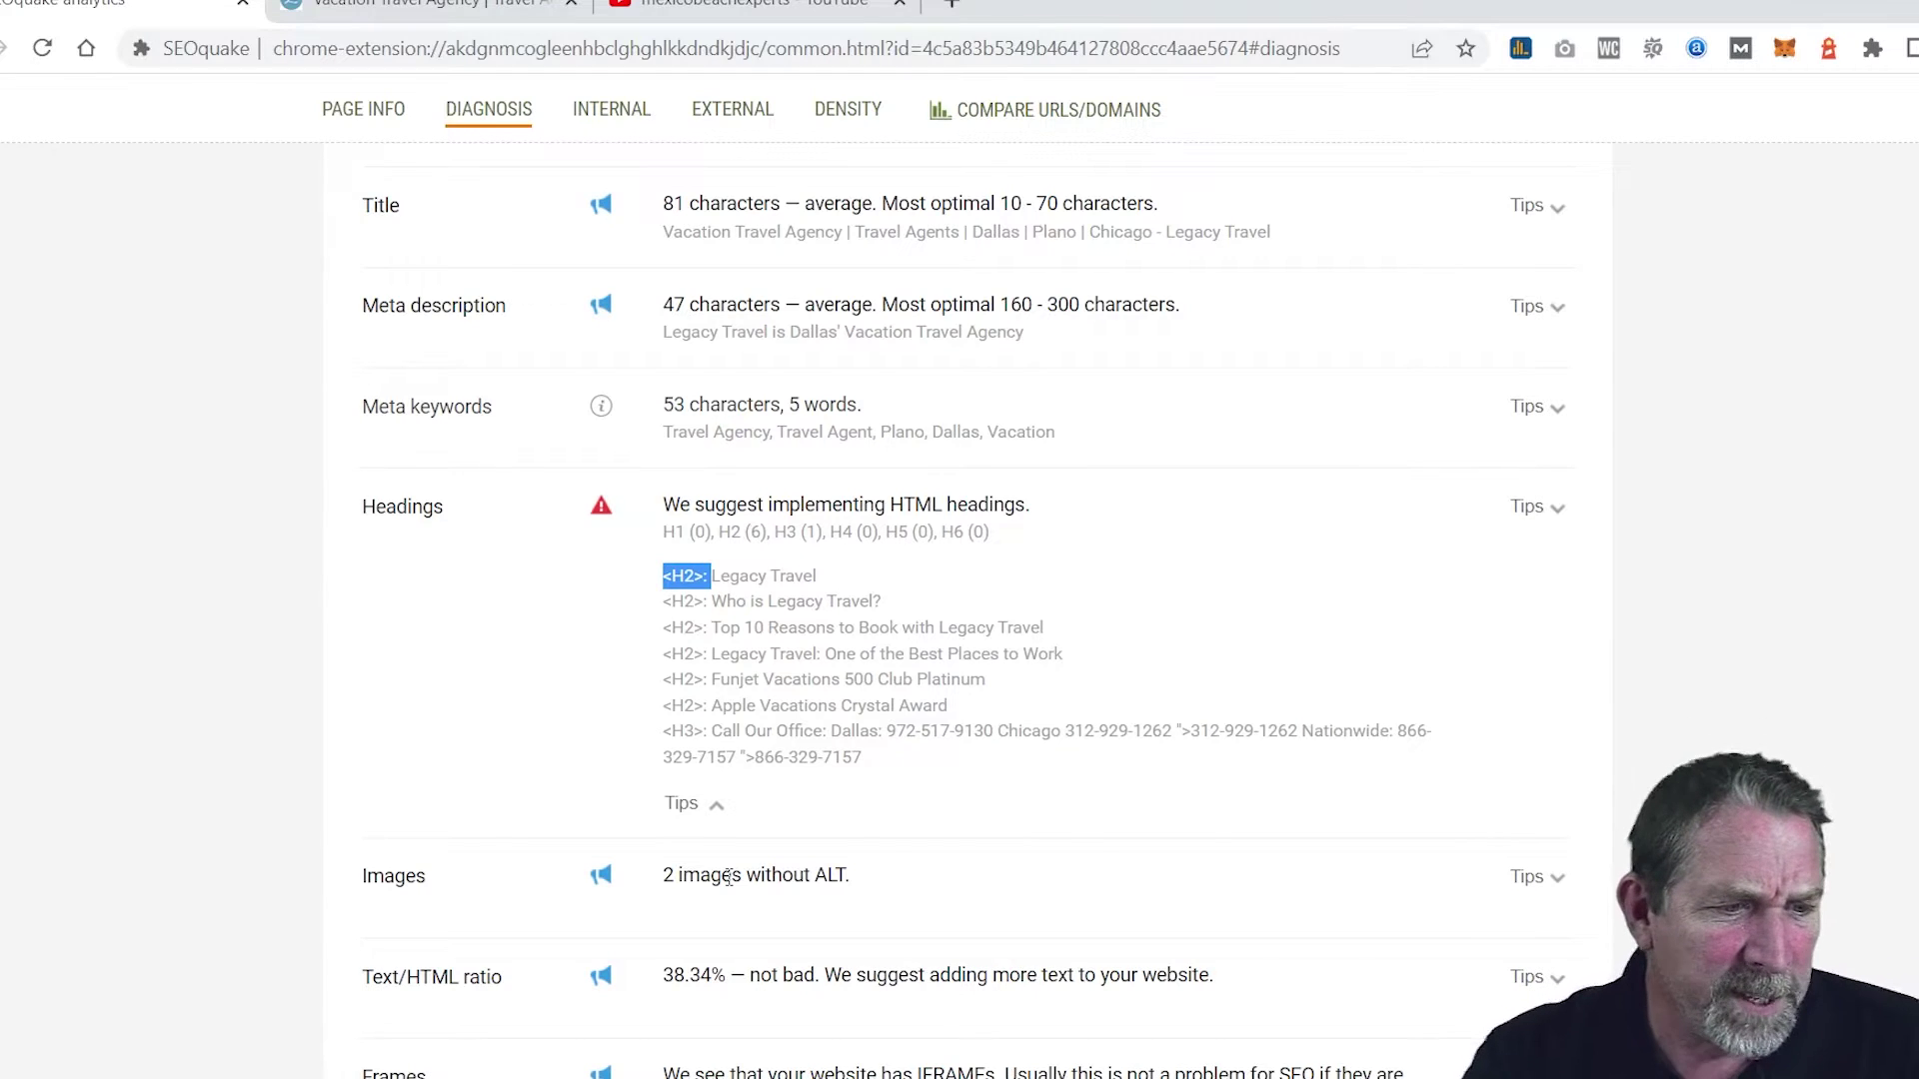
scroll(735, 885, down, 1)
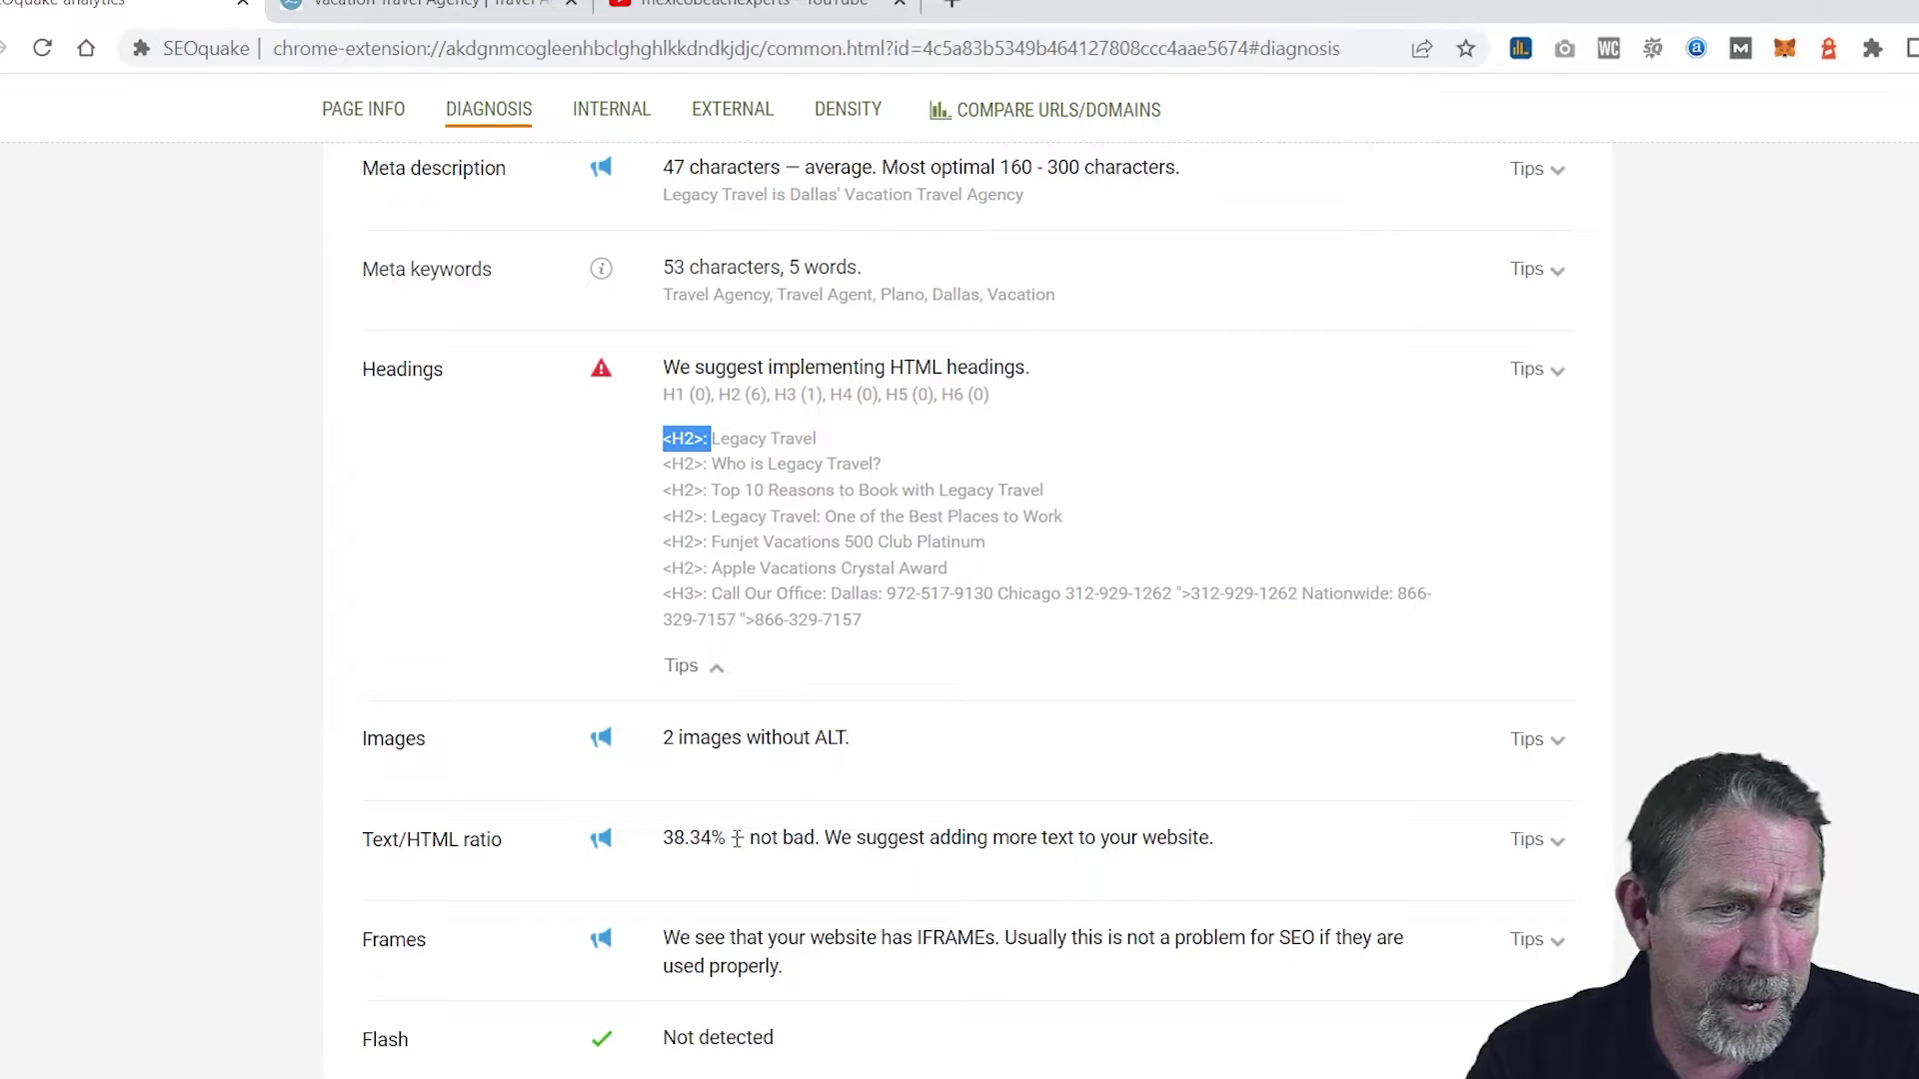
drag(736, 838, 660, 840)
scroll(742, 836, down, 1)
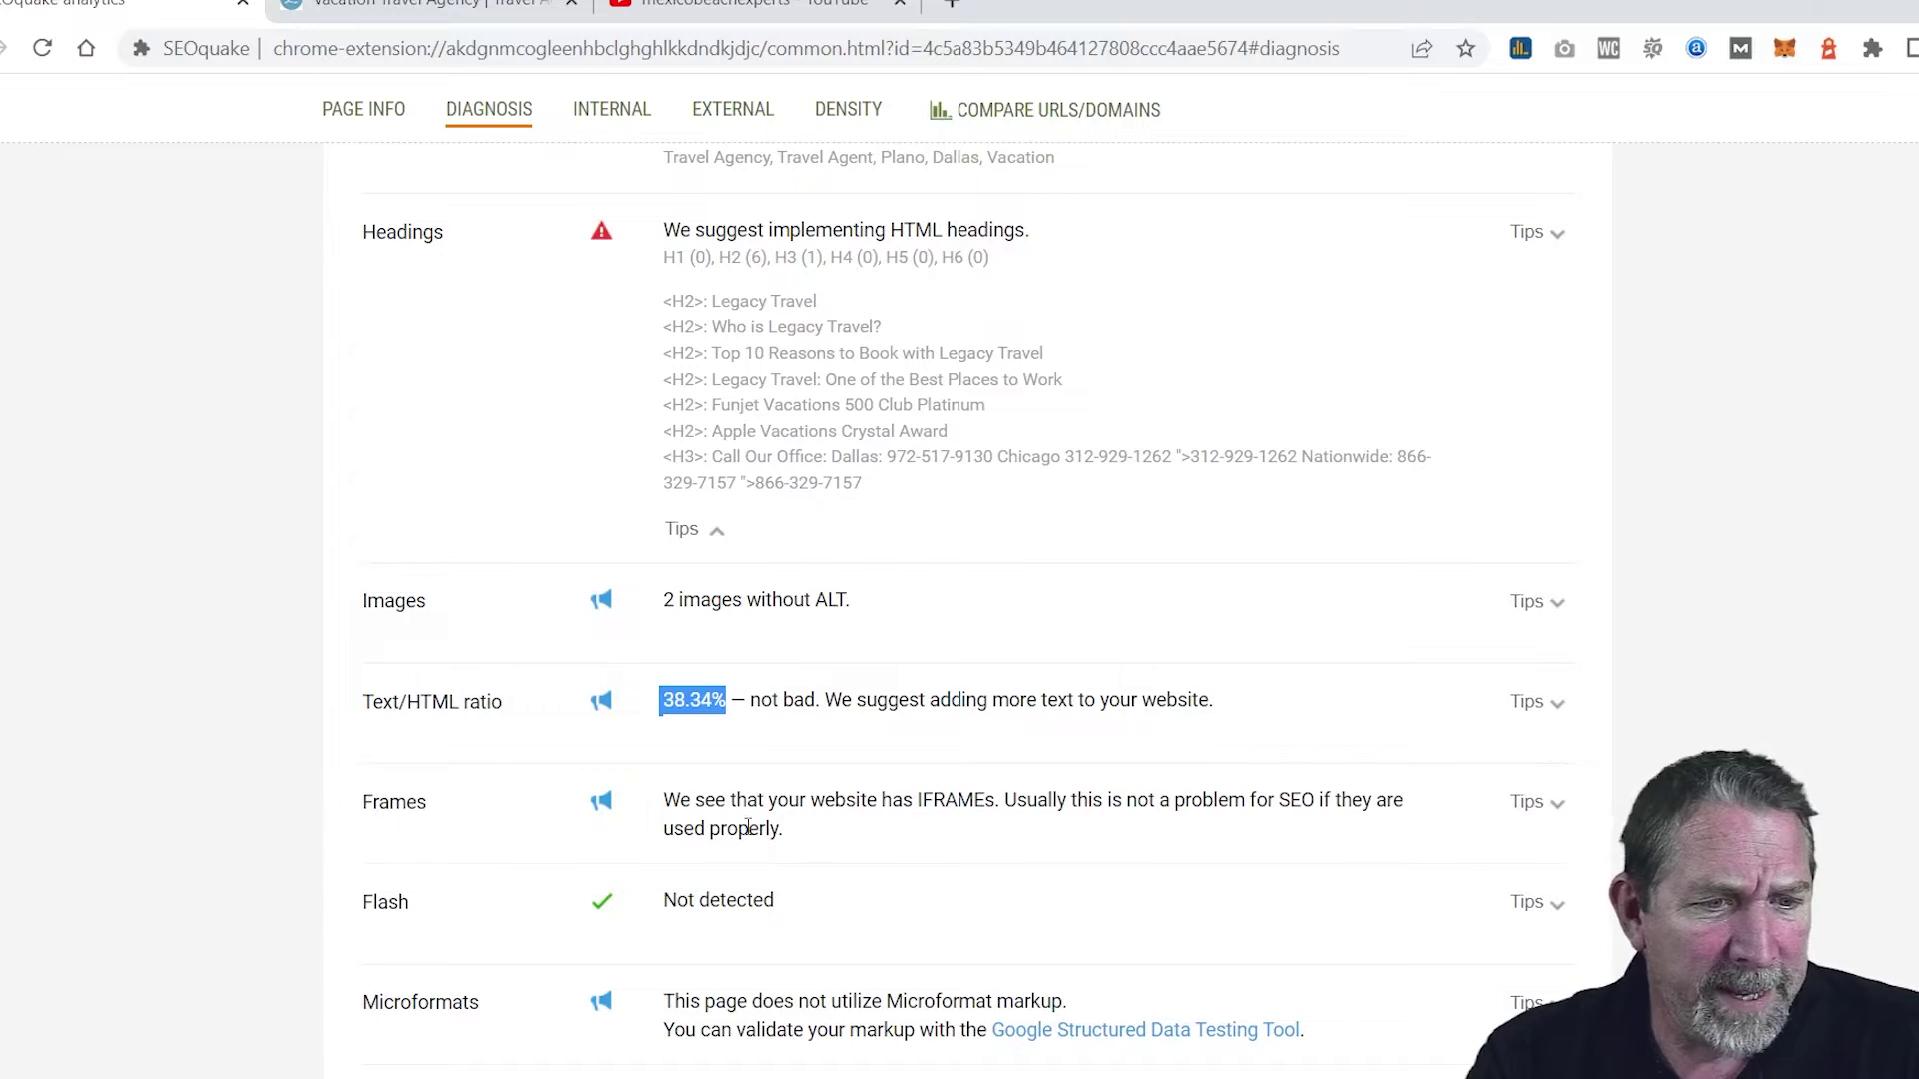
scroll(785, 805, down, 1)
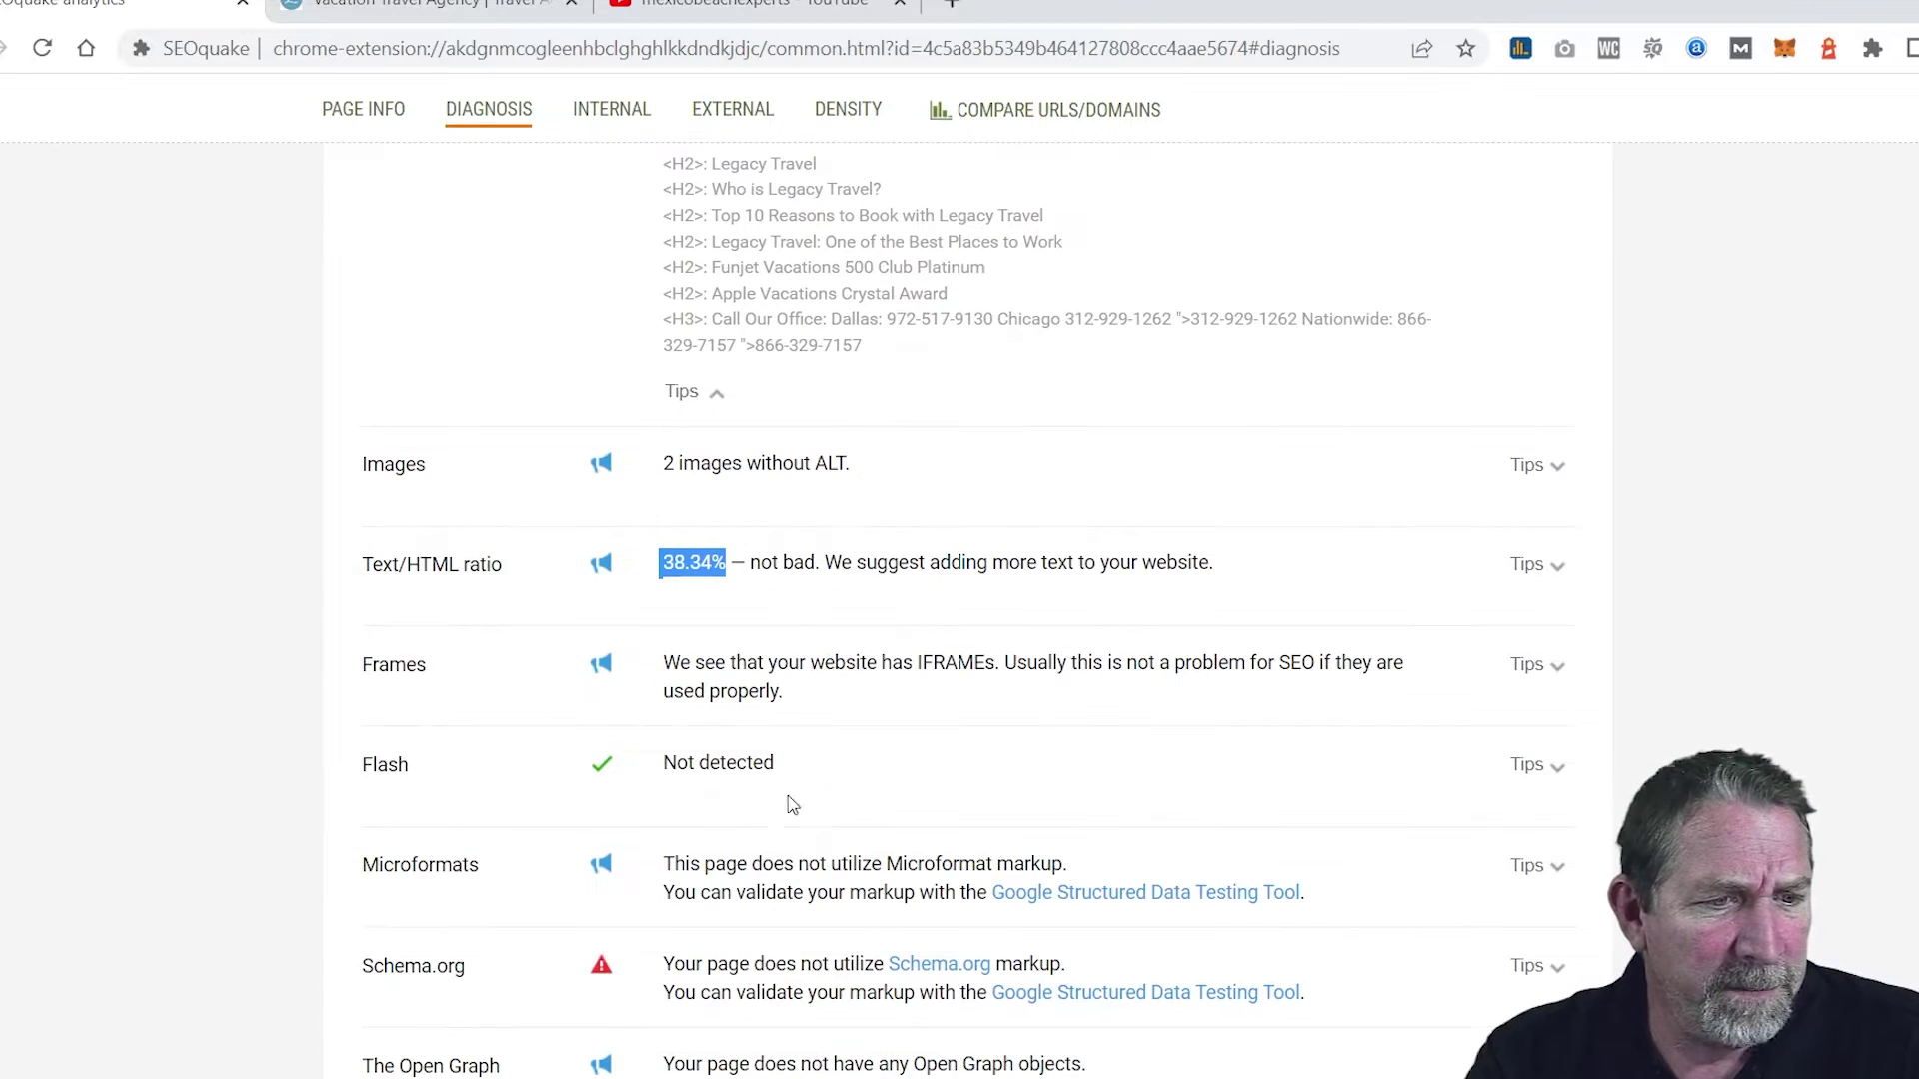
scroll(756, 767, down, 1)
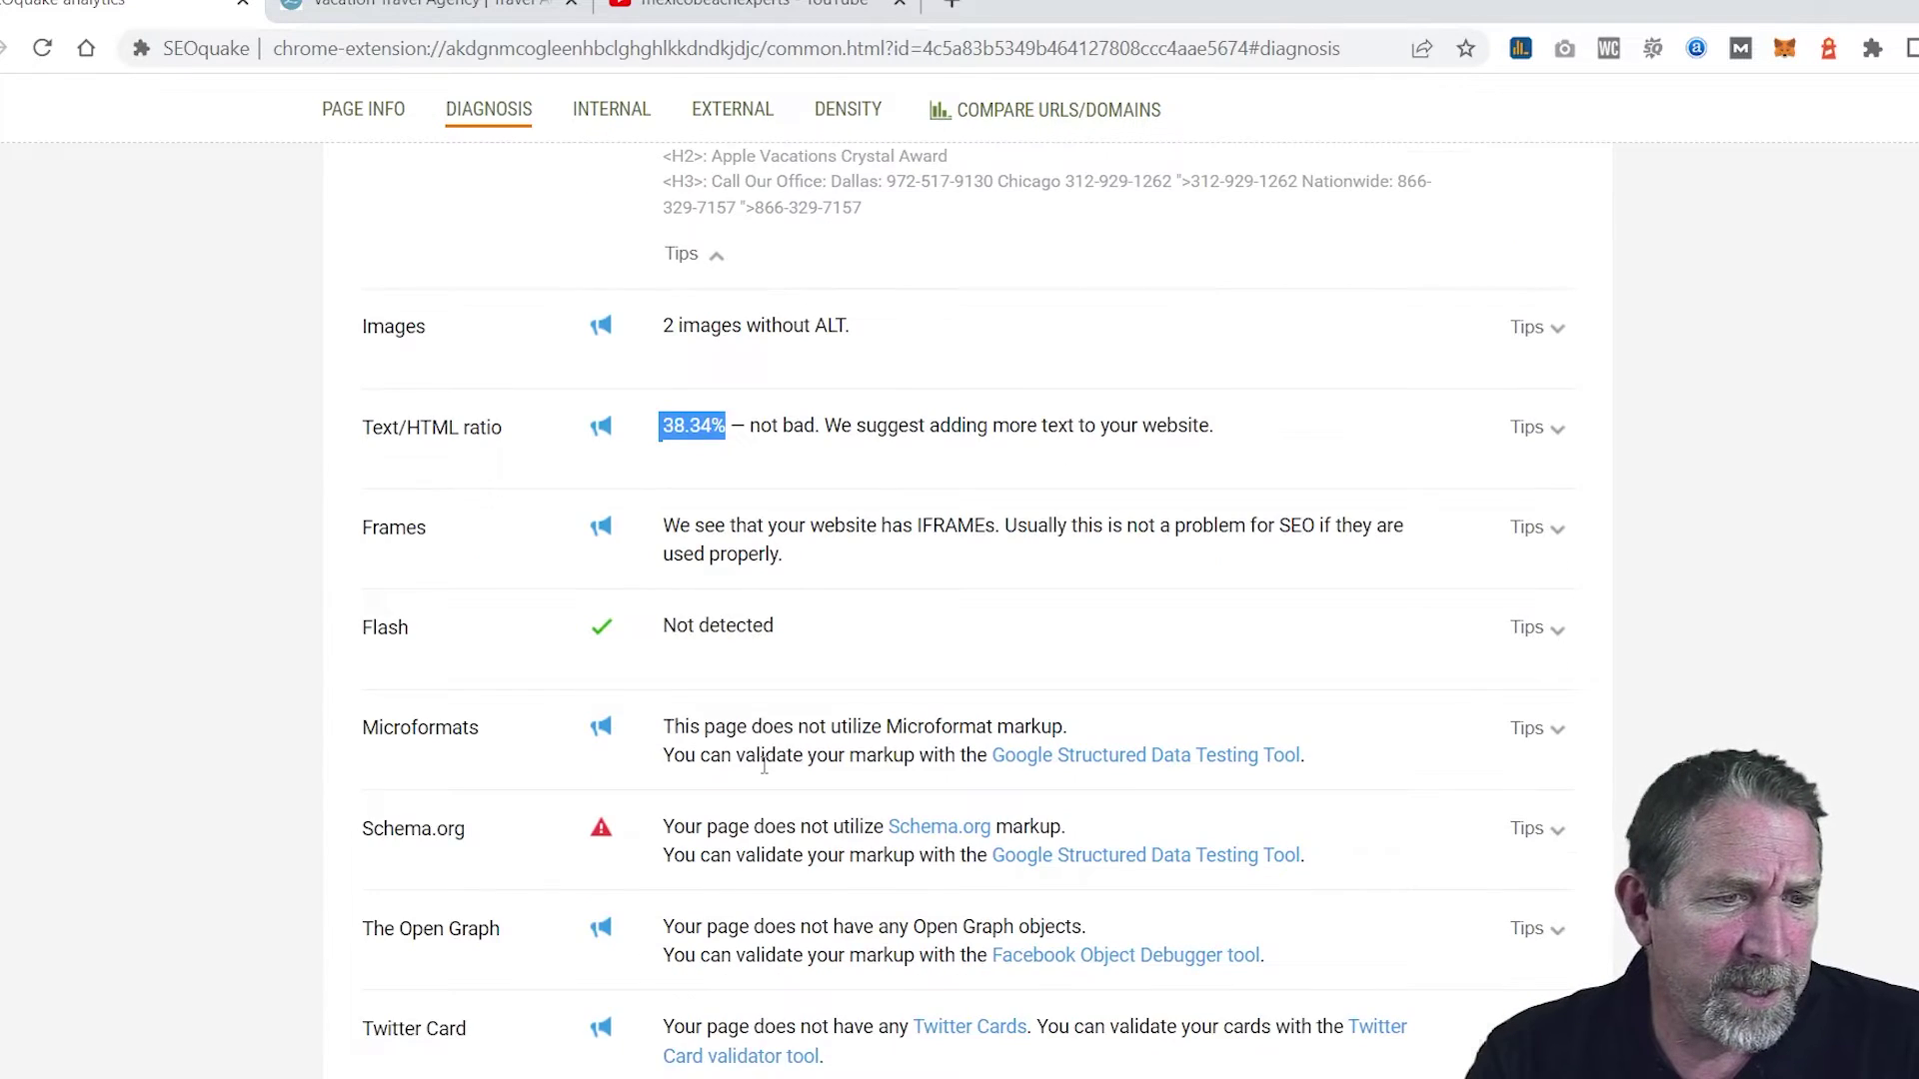
scroll(770, 763, down, 1)
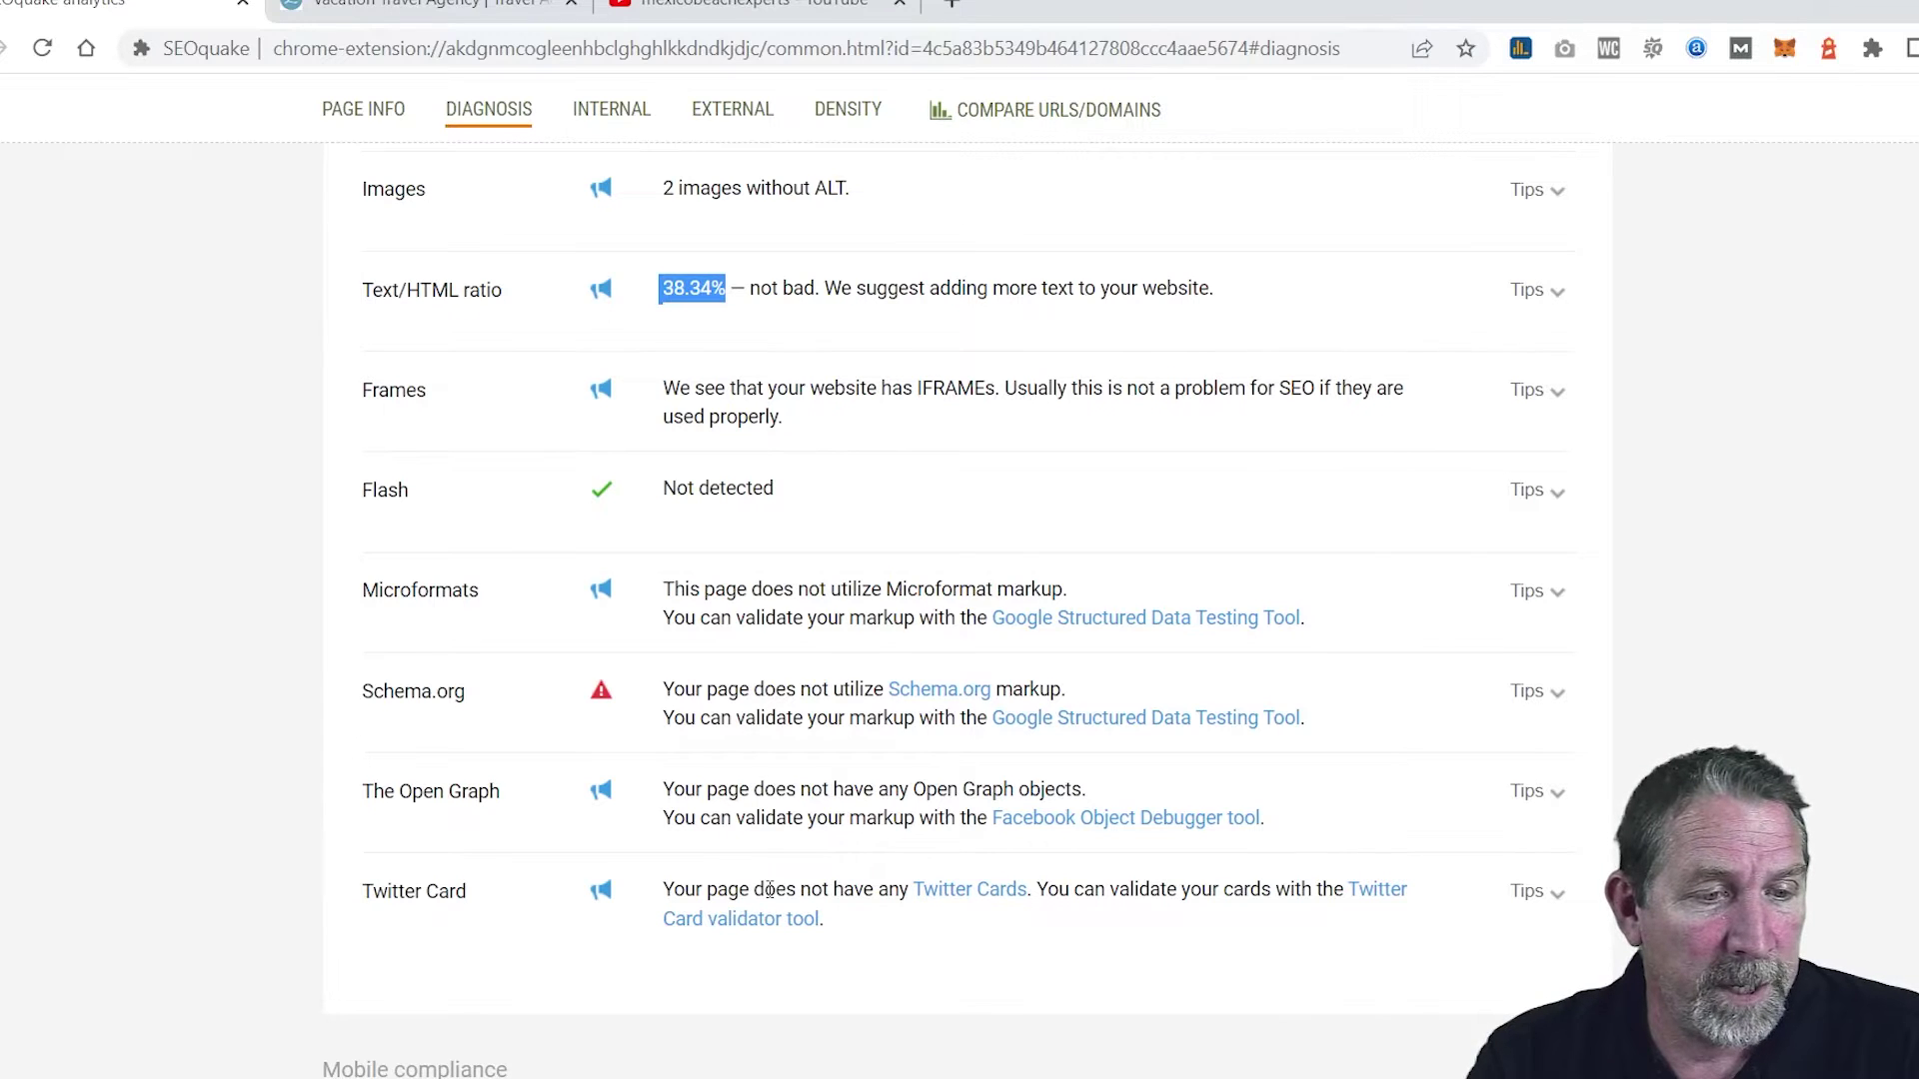
Step: Review the mobile compliance and site compliance sections of the Legacy Travel audit, then return to the start of the report
scroll(770, 888, down, 4)
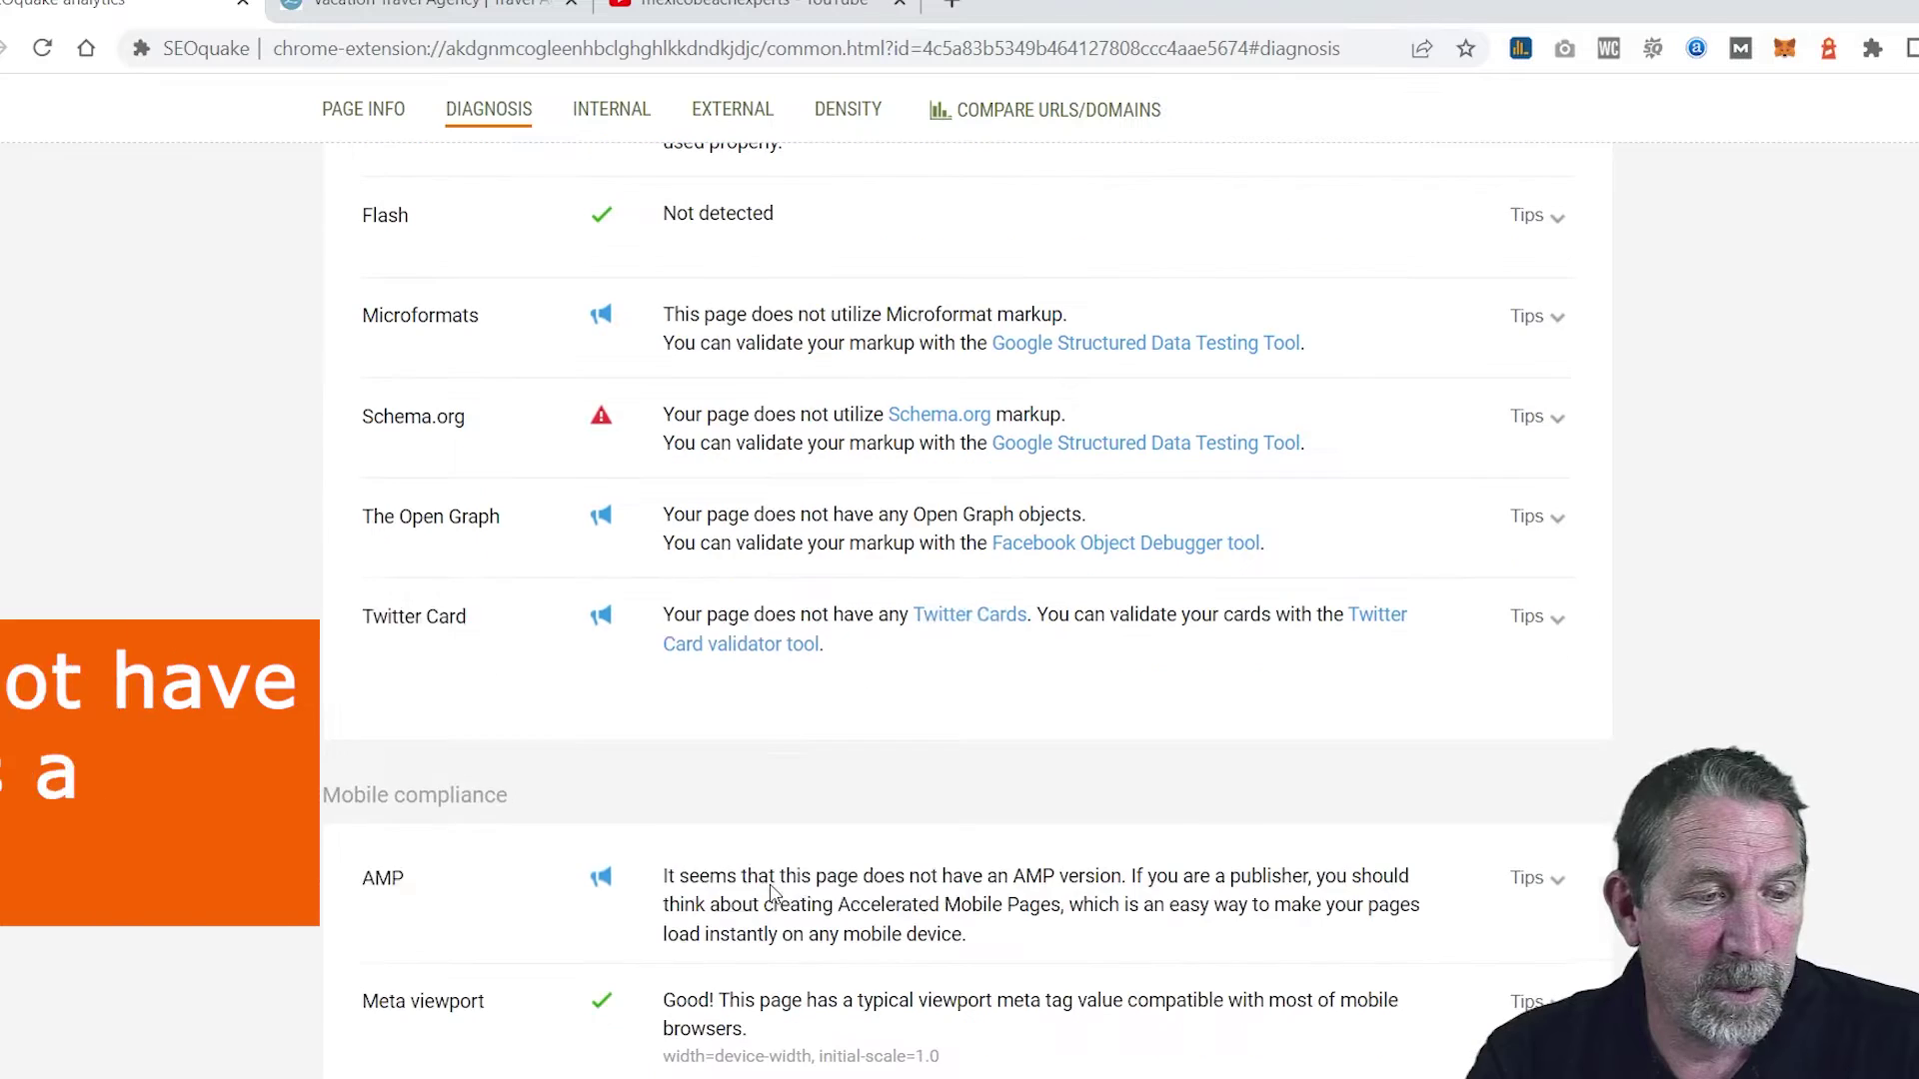
scroll(968, 500, down, 1)
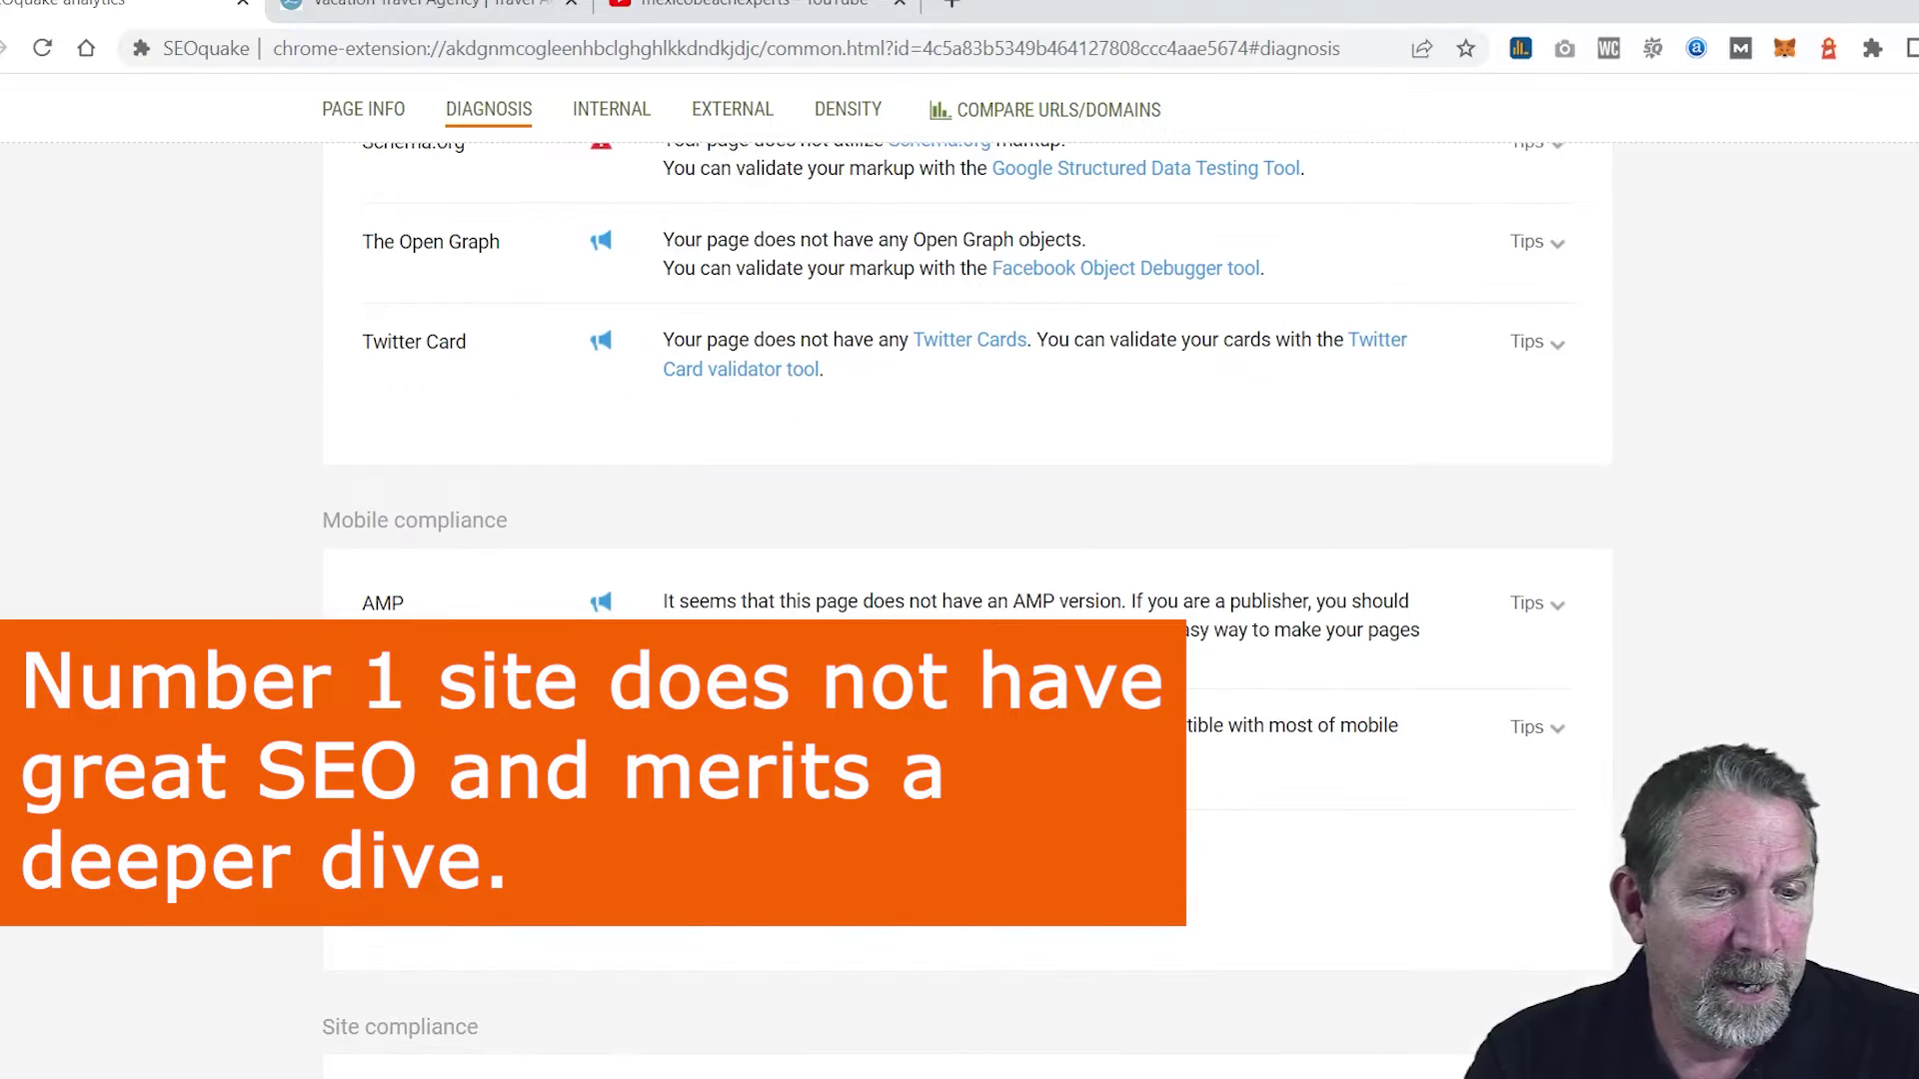
scroll(968, 499, down, 4)
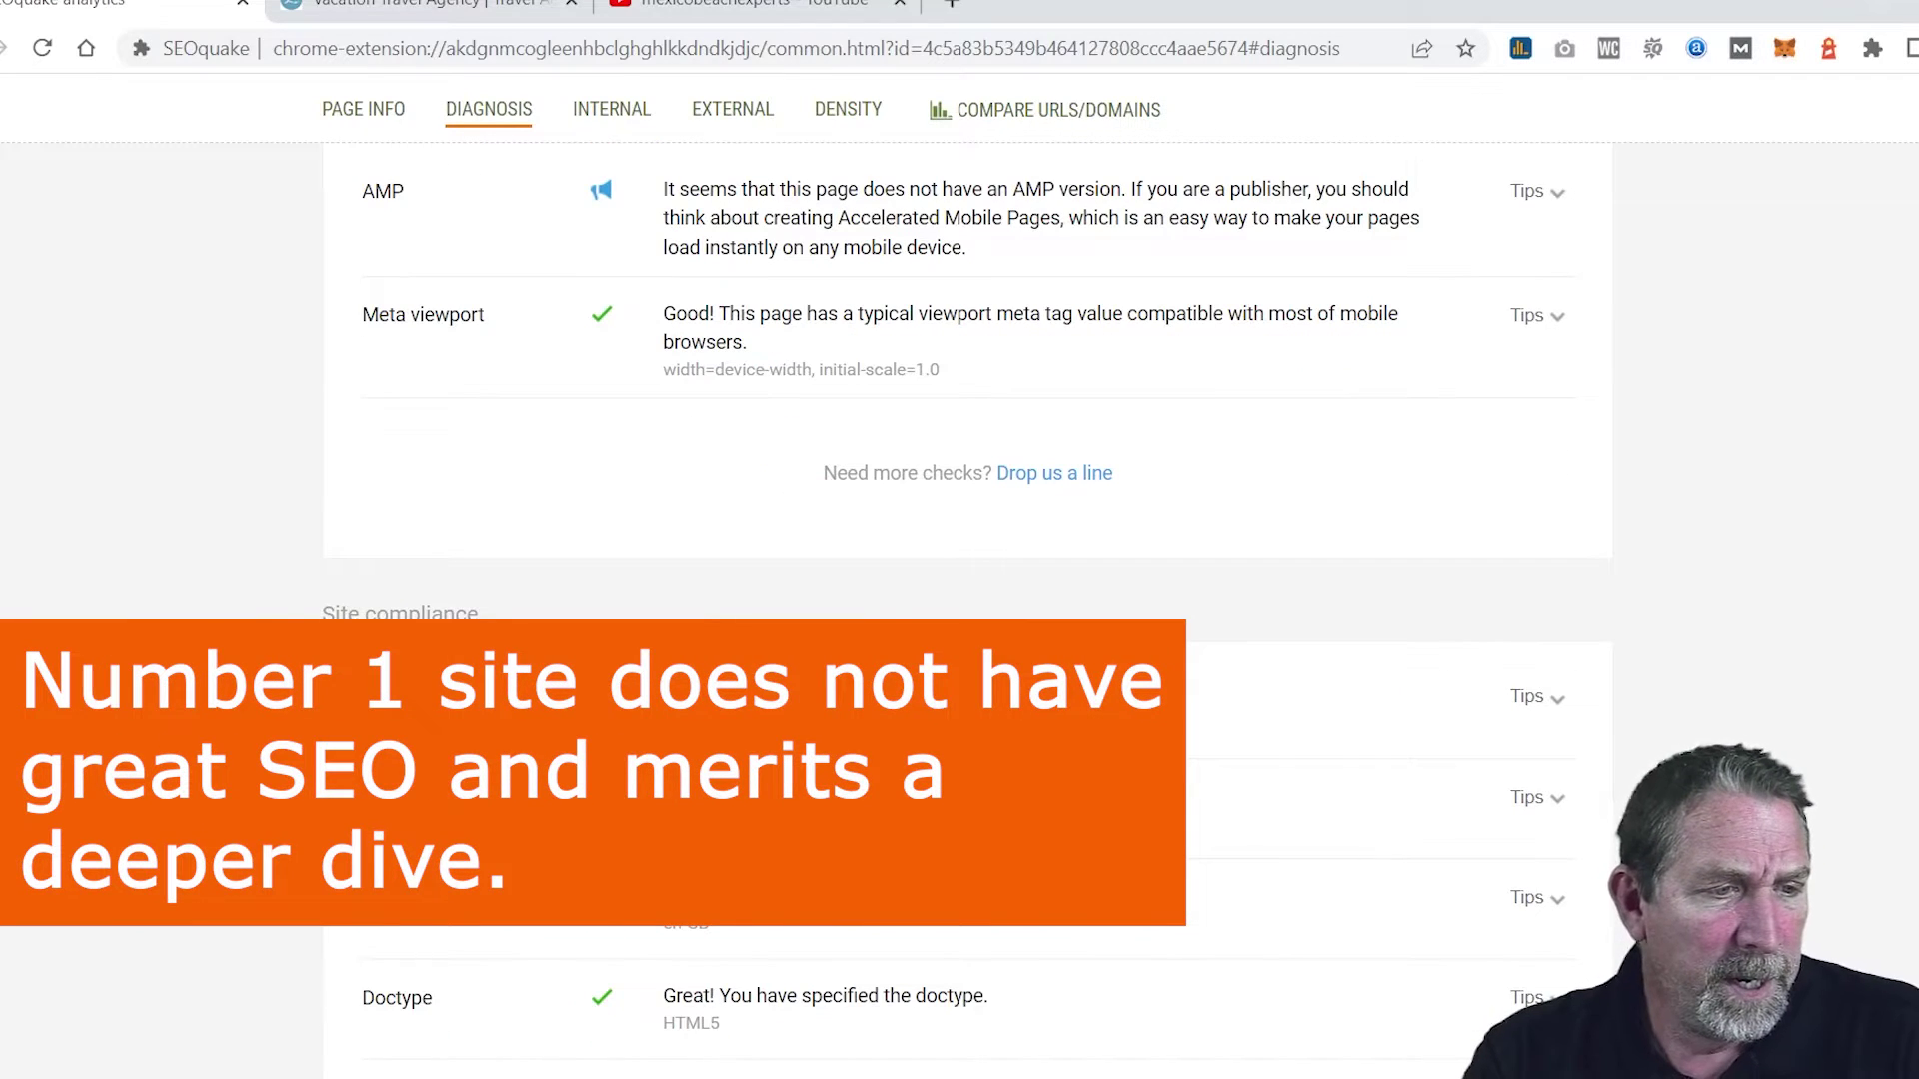
scroll(812, 727, down, 1)
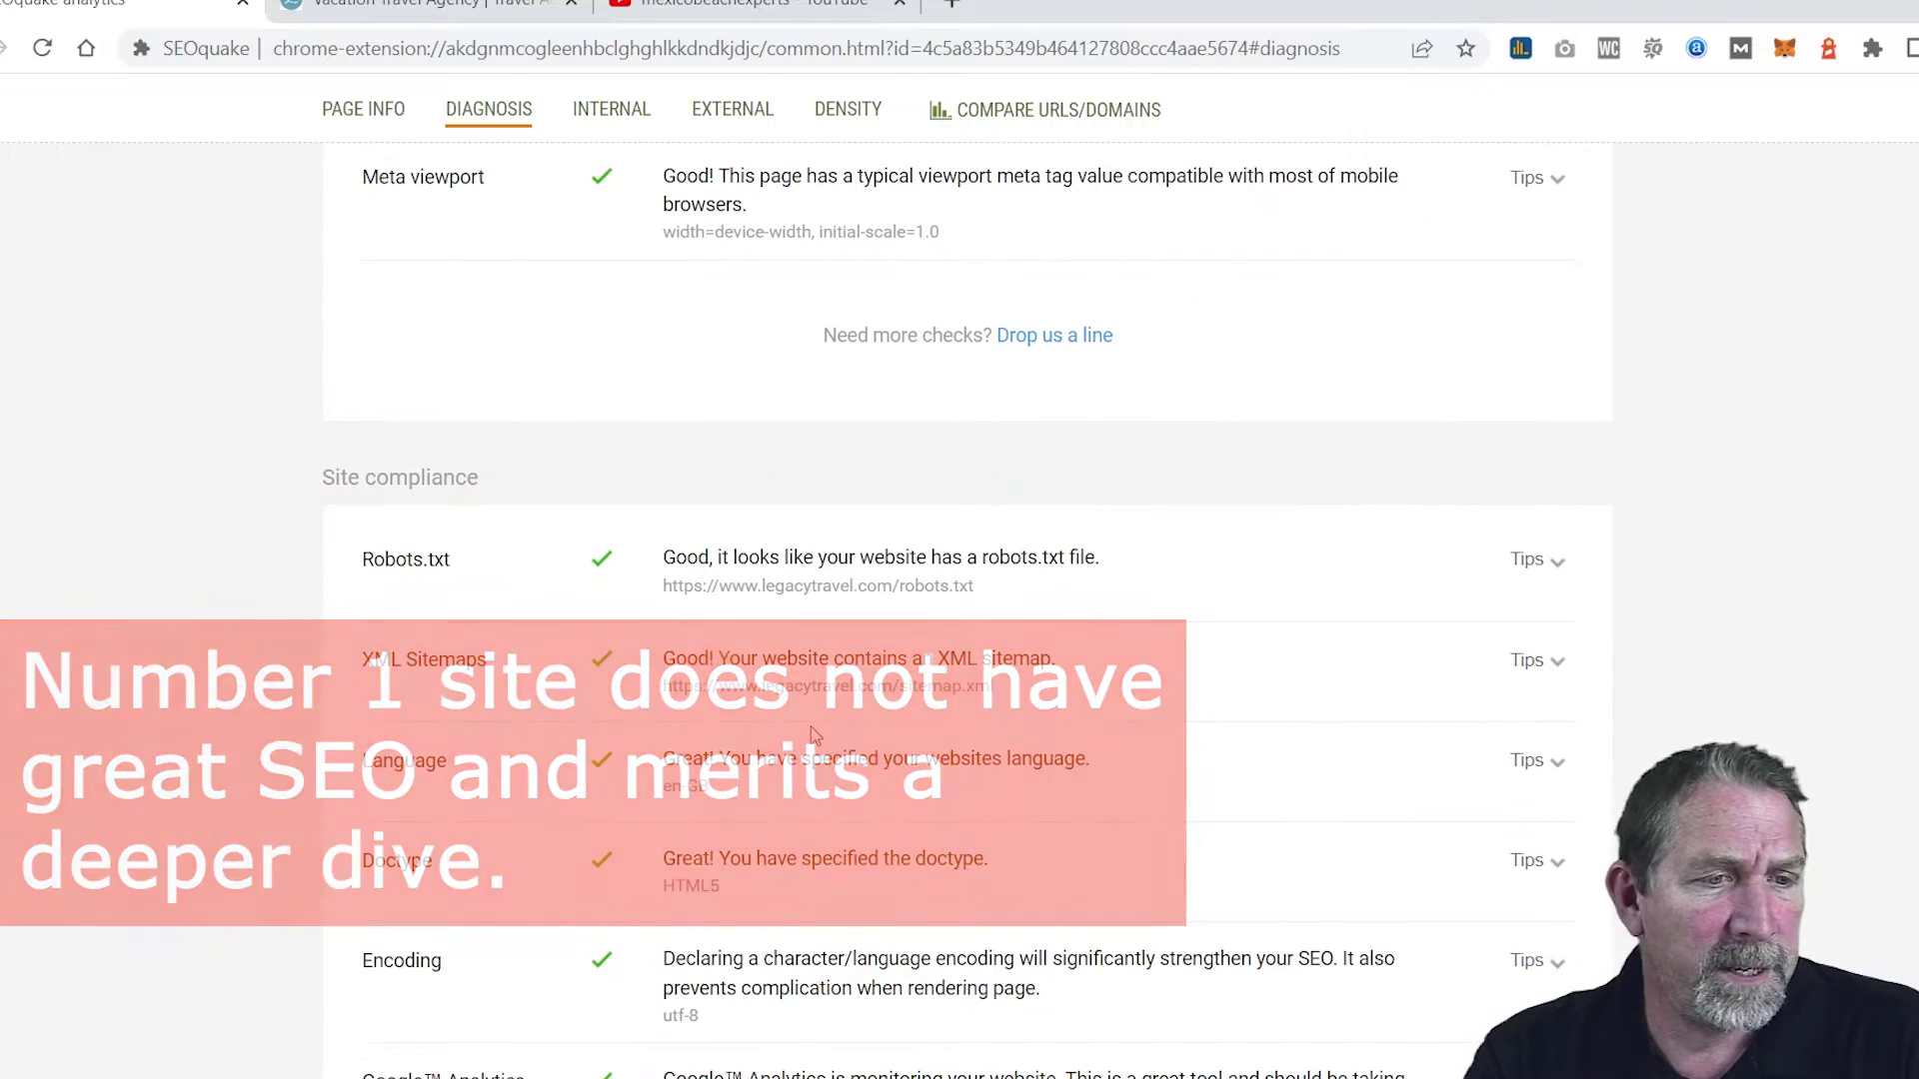
scroll(842, 670, down, 1)
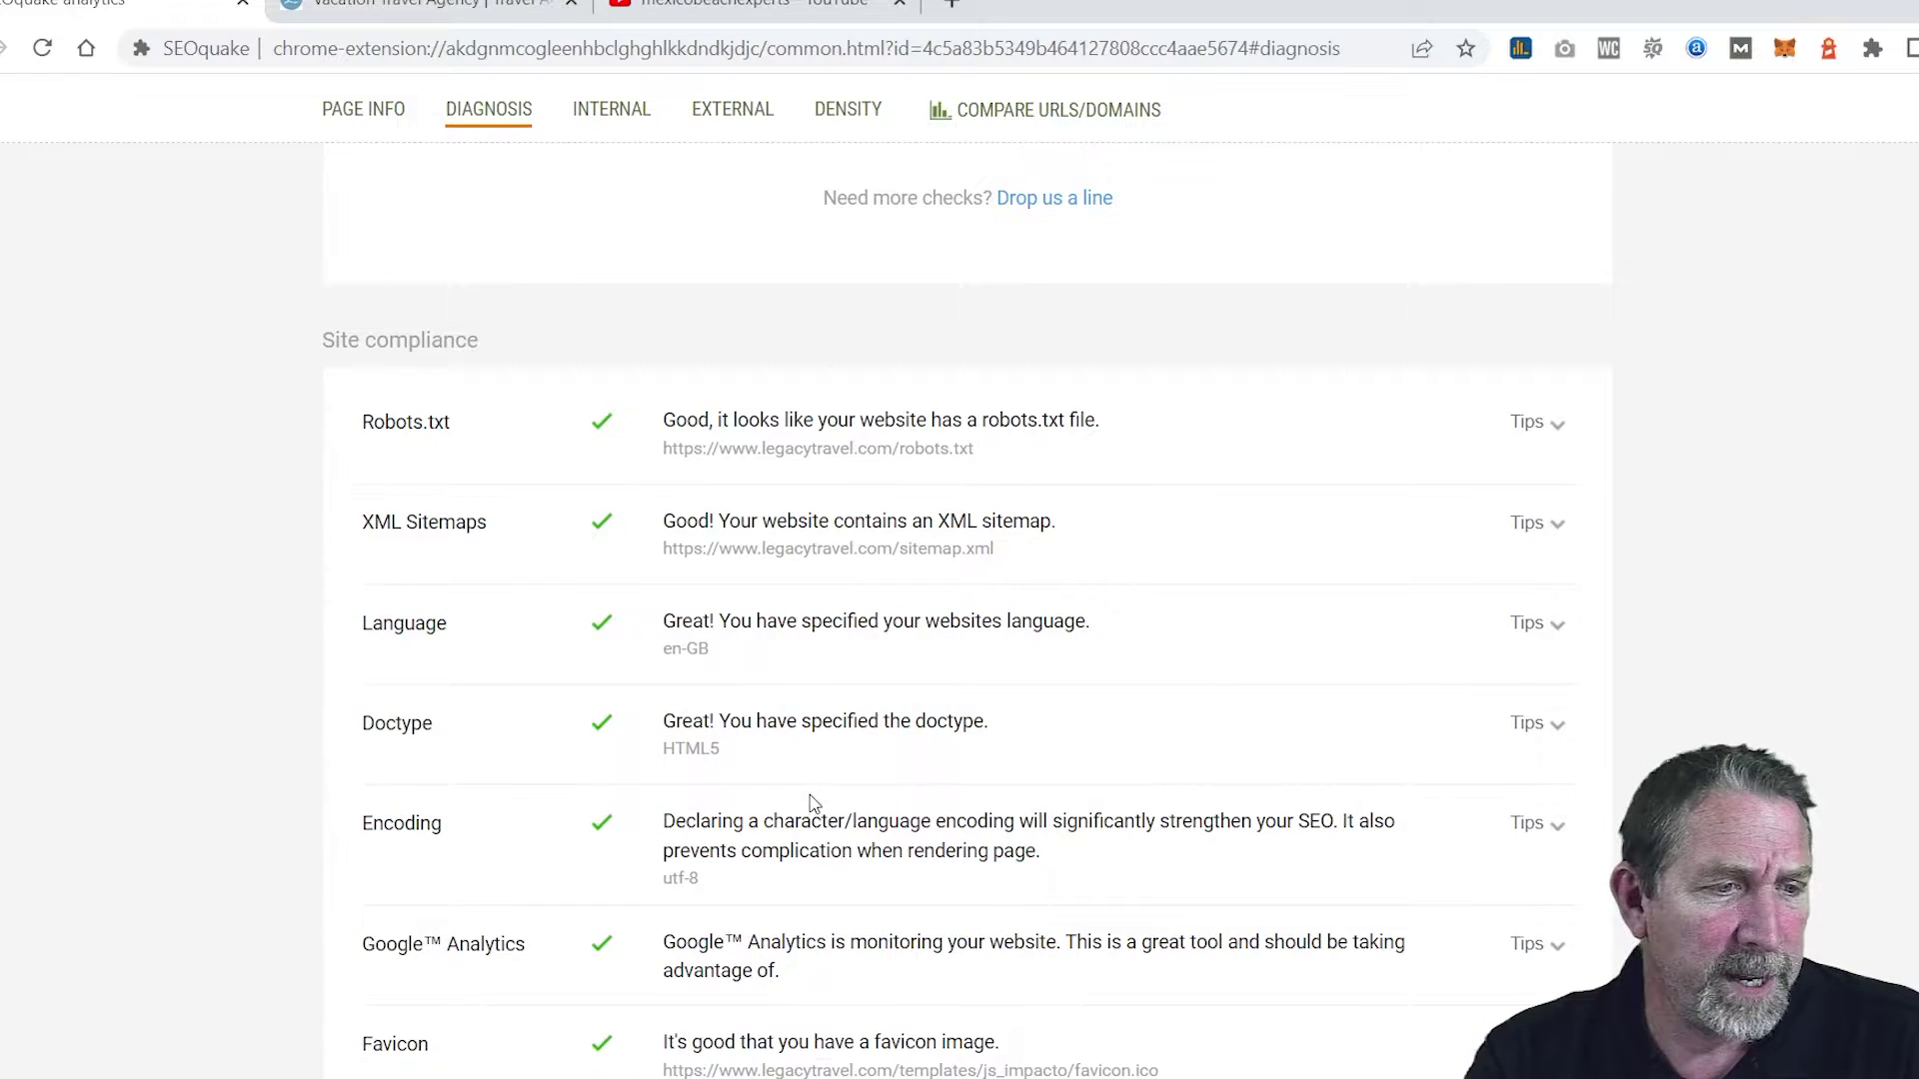
scroll(815, 801, down, 1)
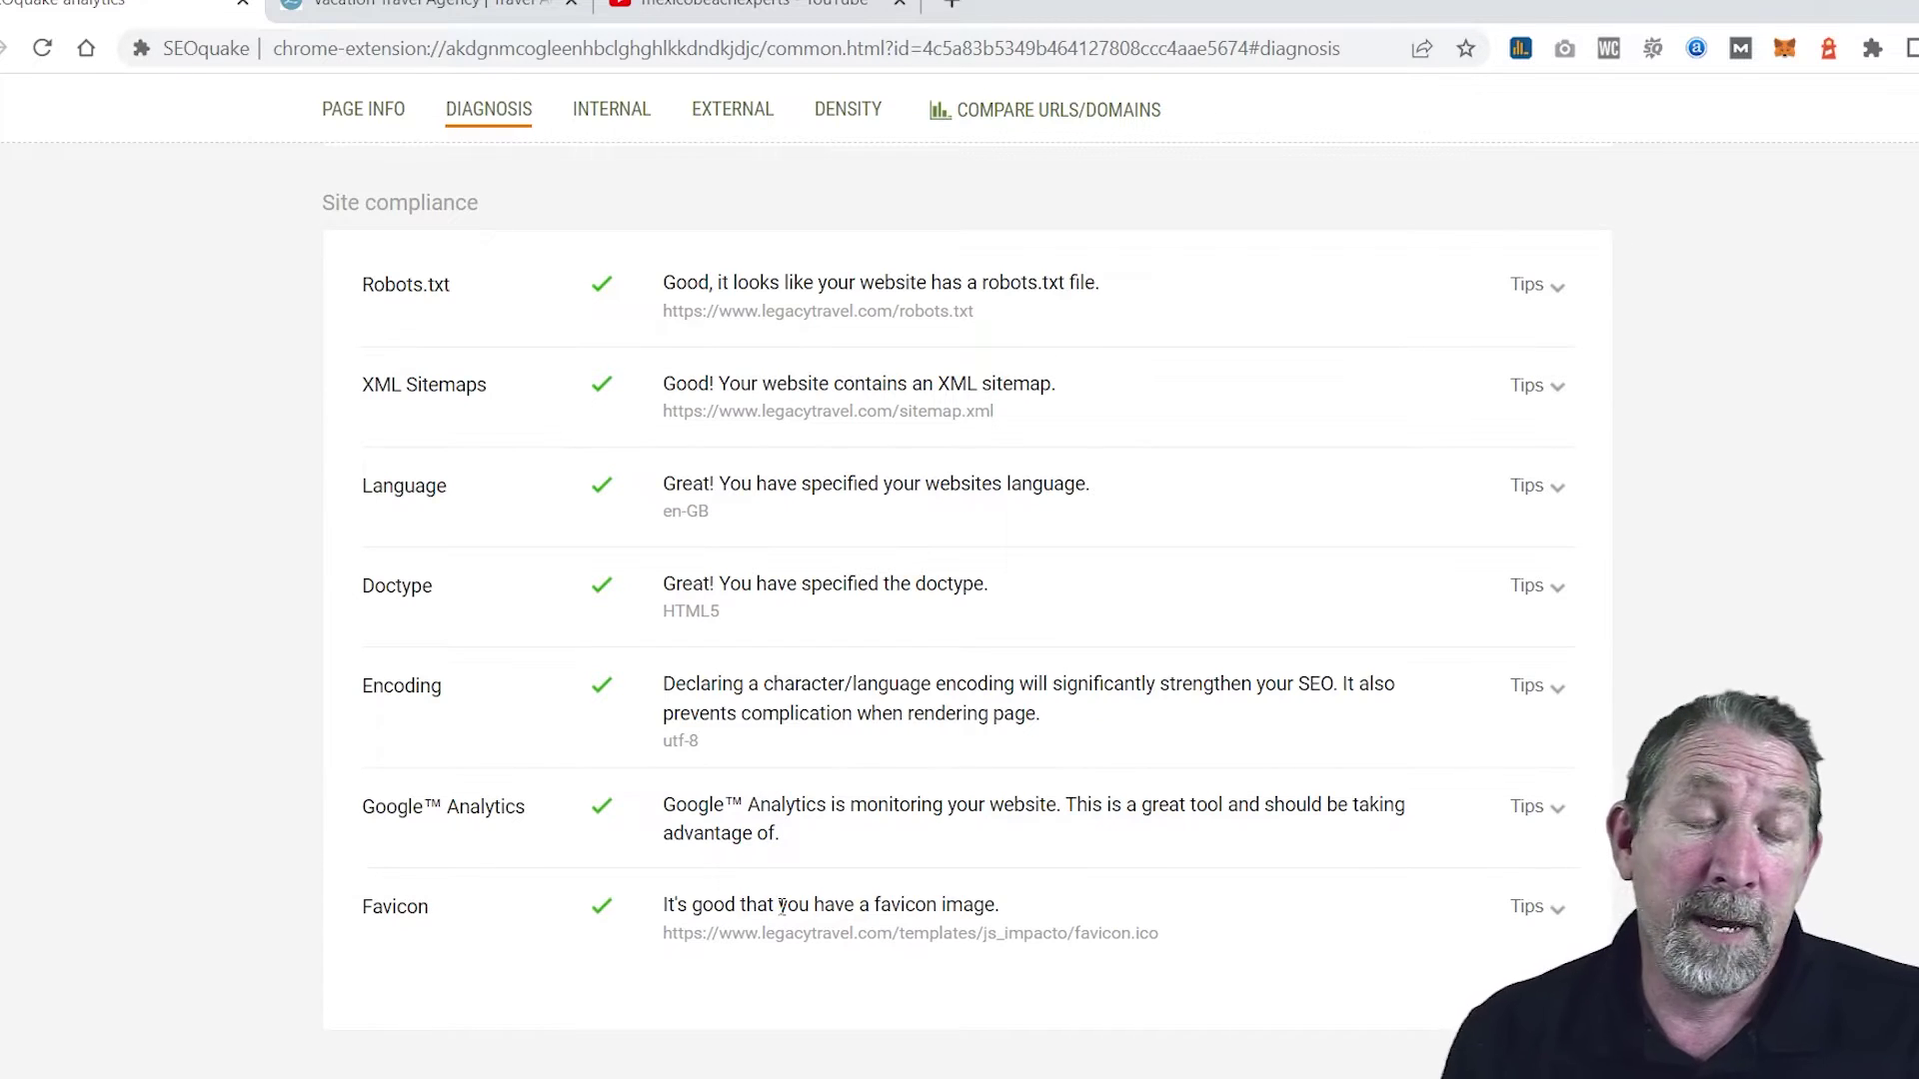
scroll(779, 915, up, 8)
scroll(793, 908, up, 5)
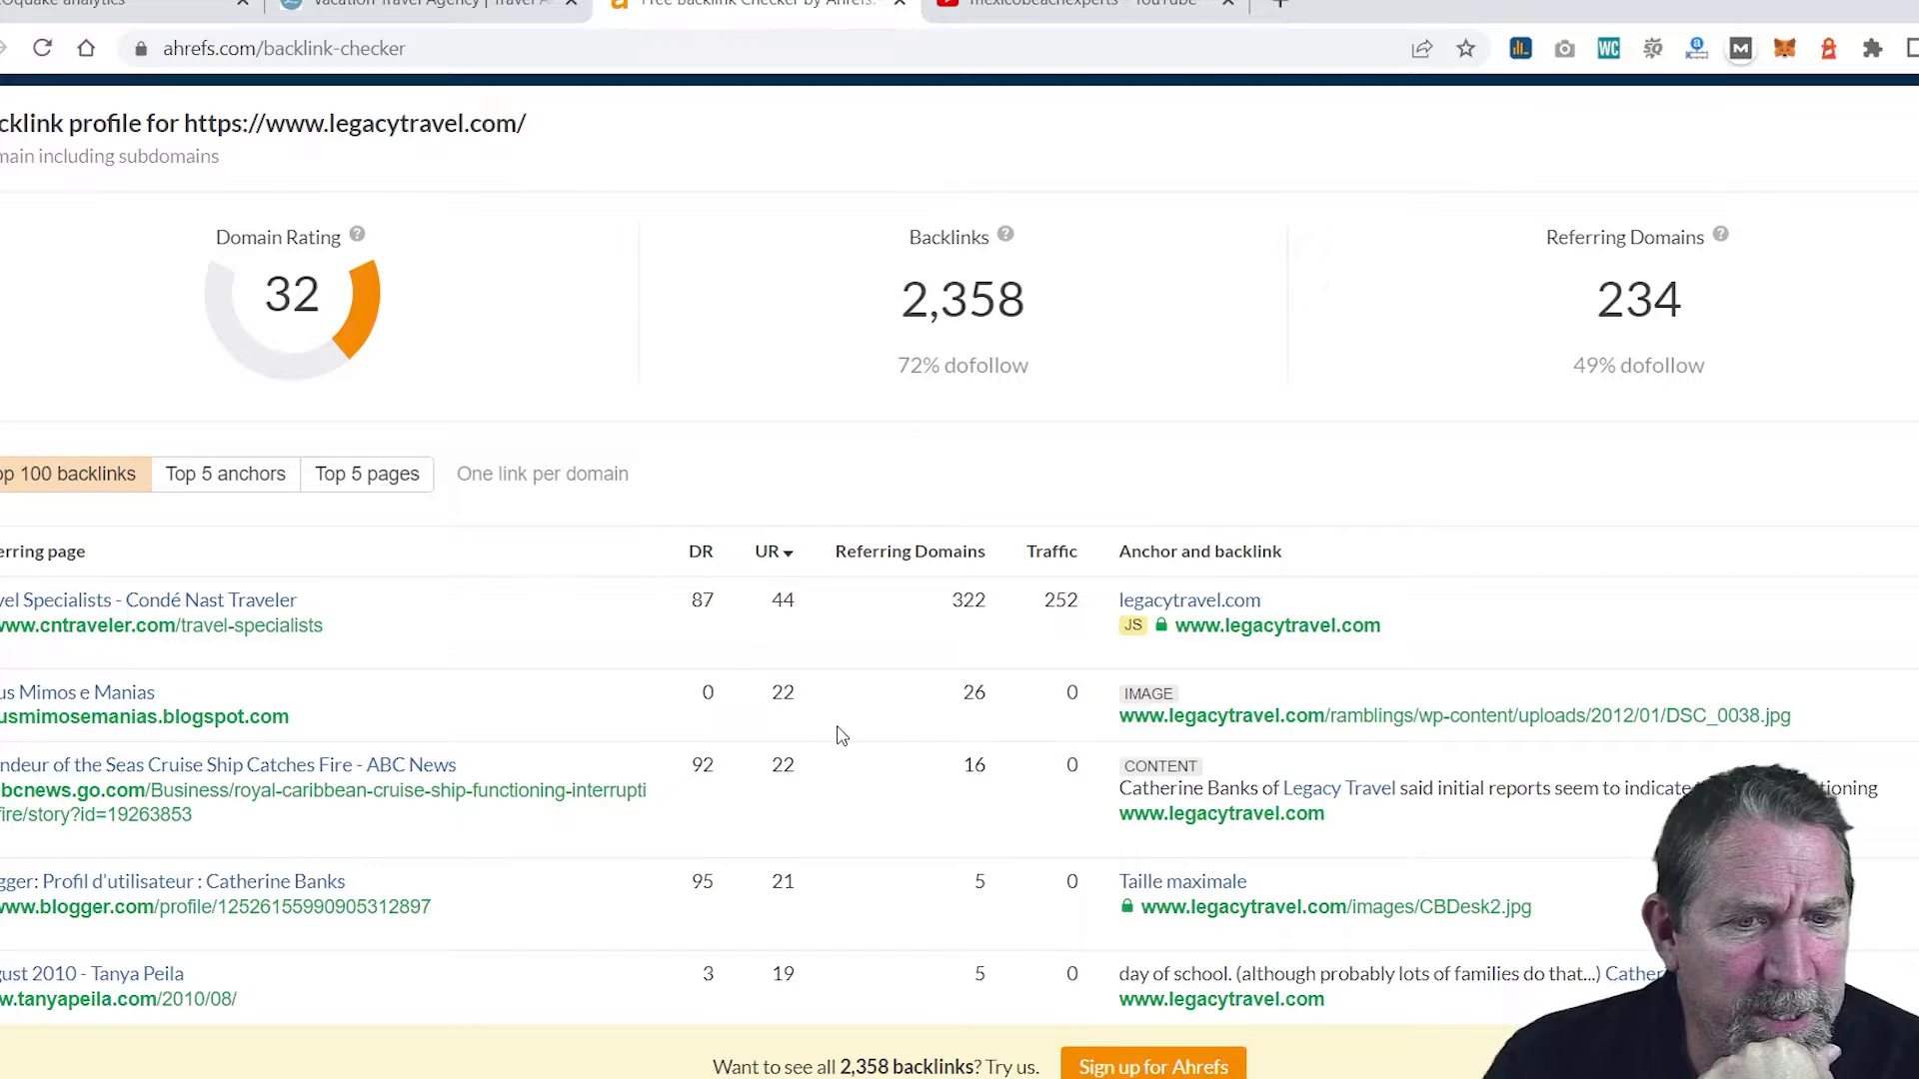
Step: Examine the top 100 backlinks to legacytravel.com in the Ahrefs backlink checker, reviewing referring pages, domain ratings and anchors
scroll(840, 736, down, 2)
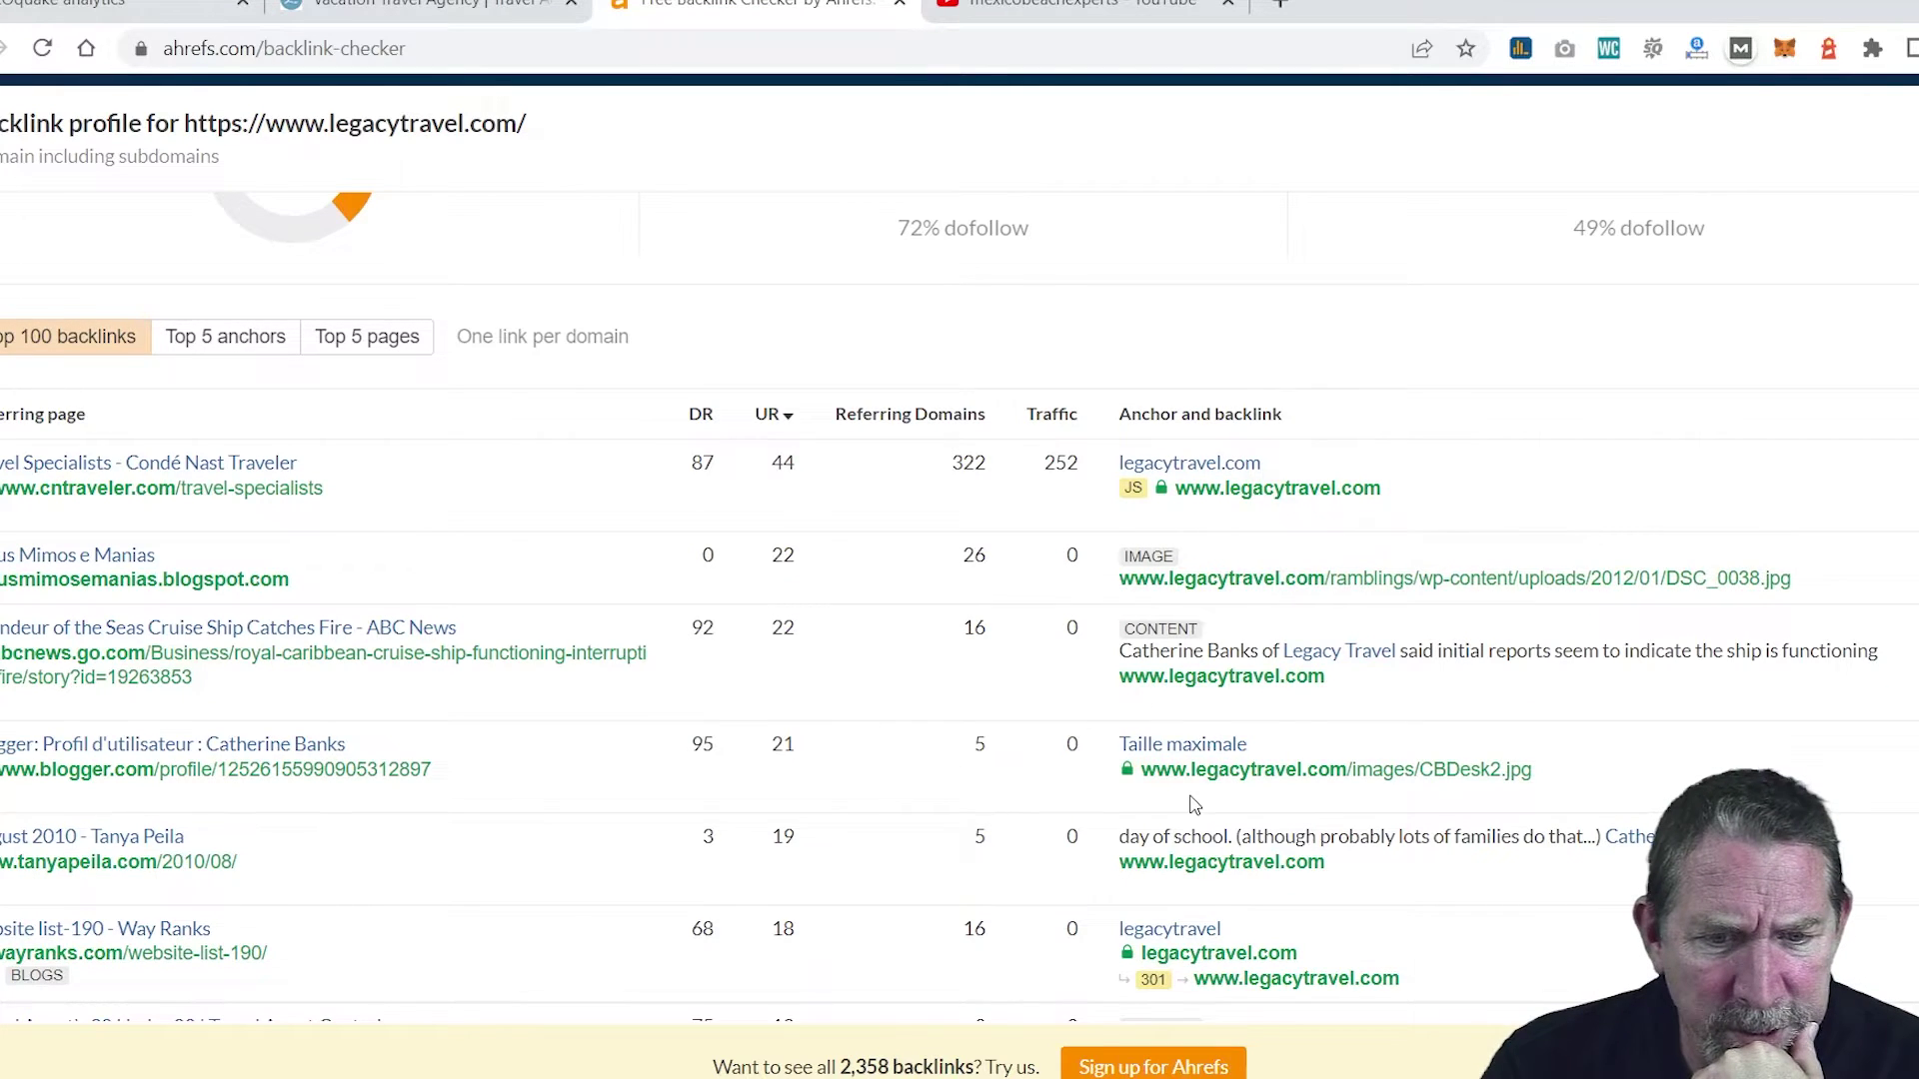
scroll(1194, 805, down, 4)
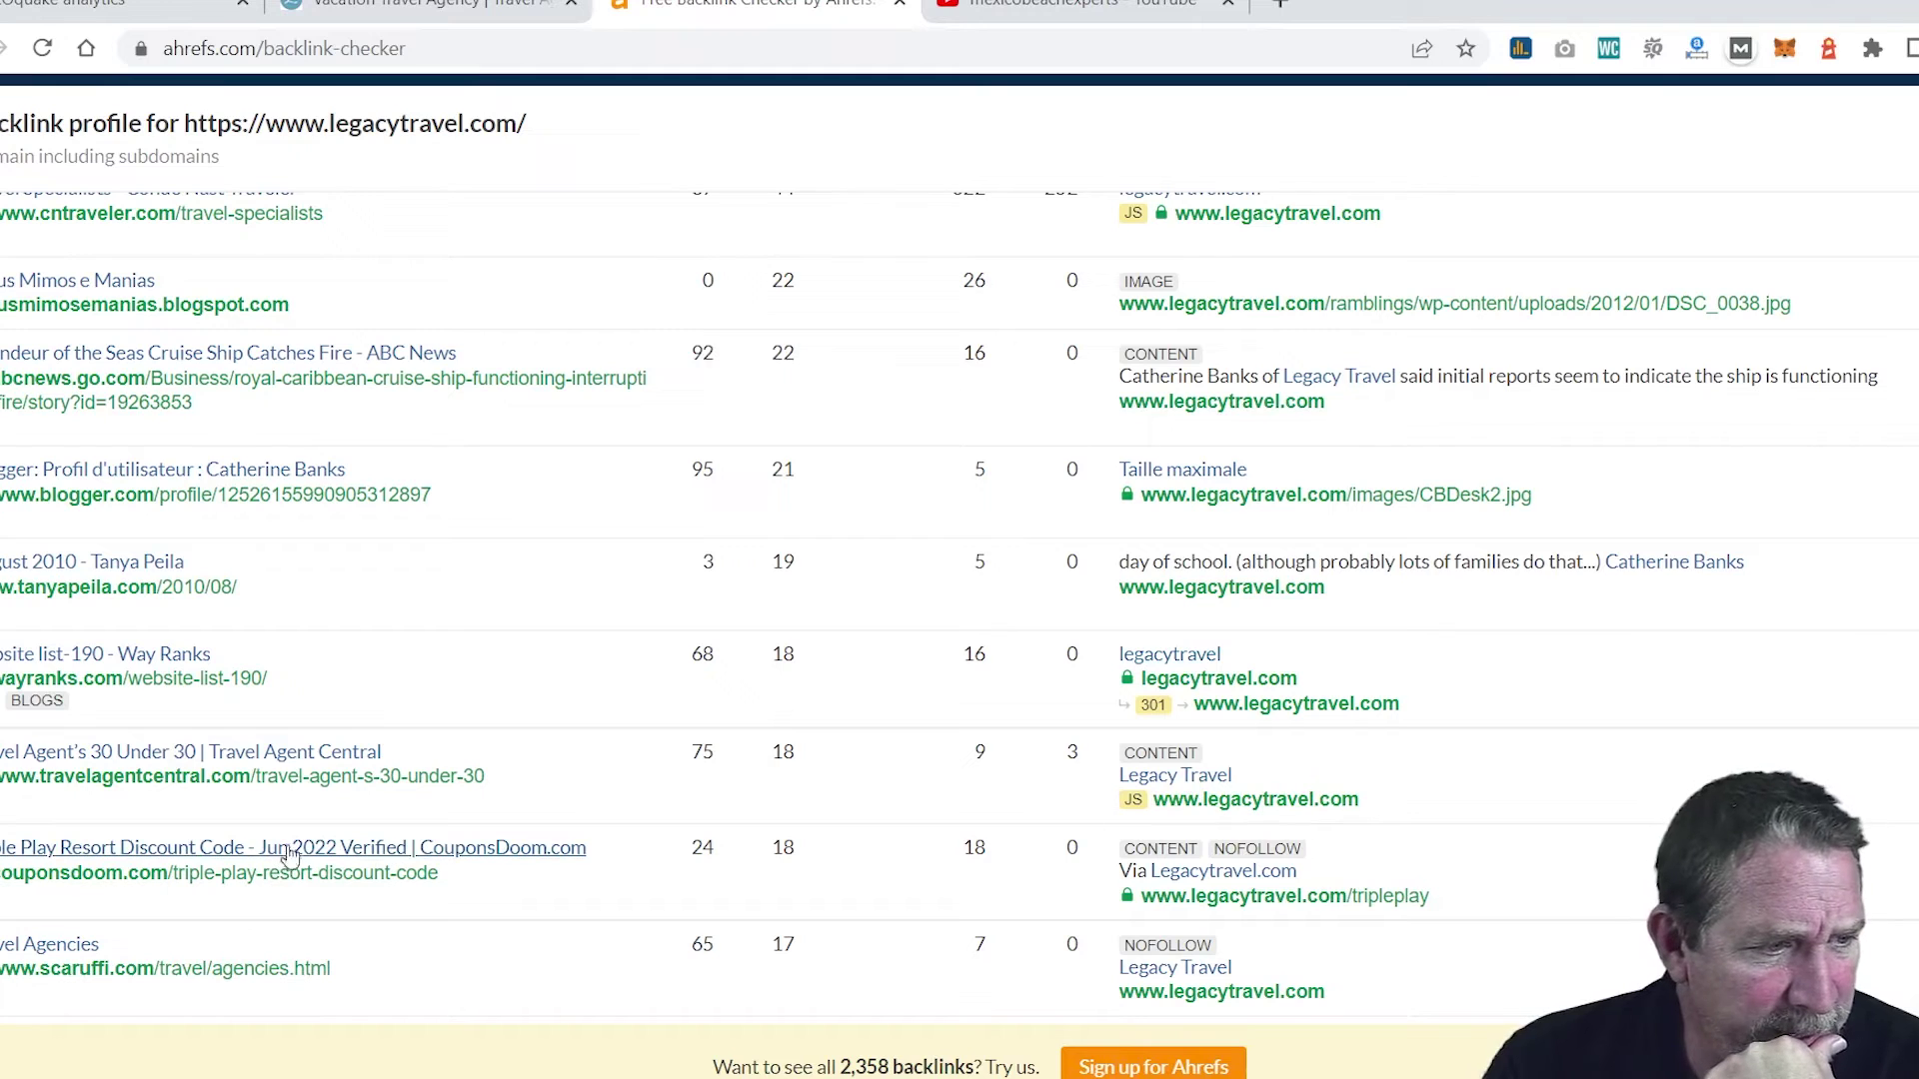
scroll(272, 862, down, 2)
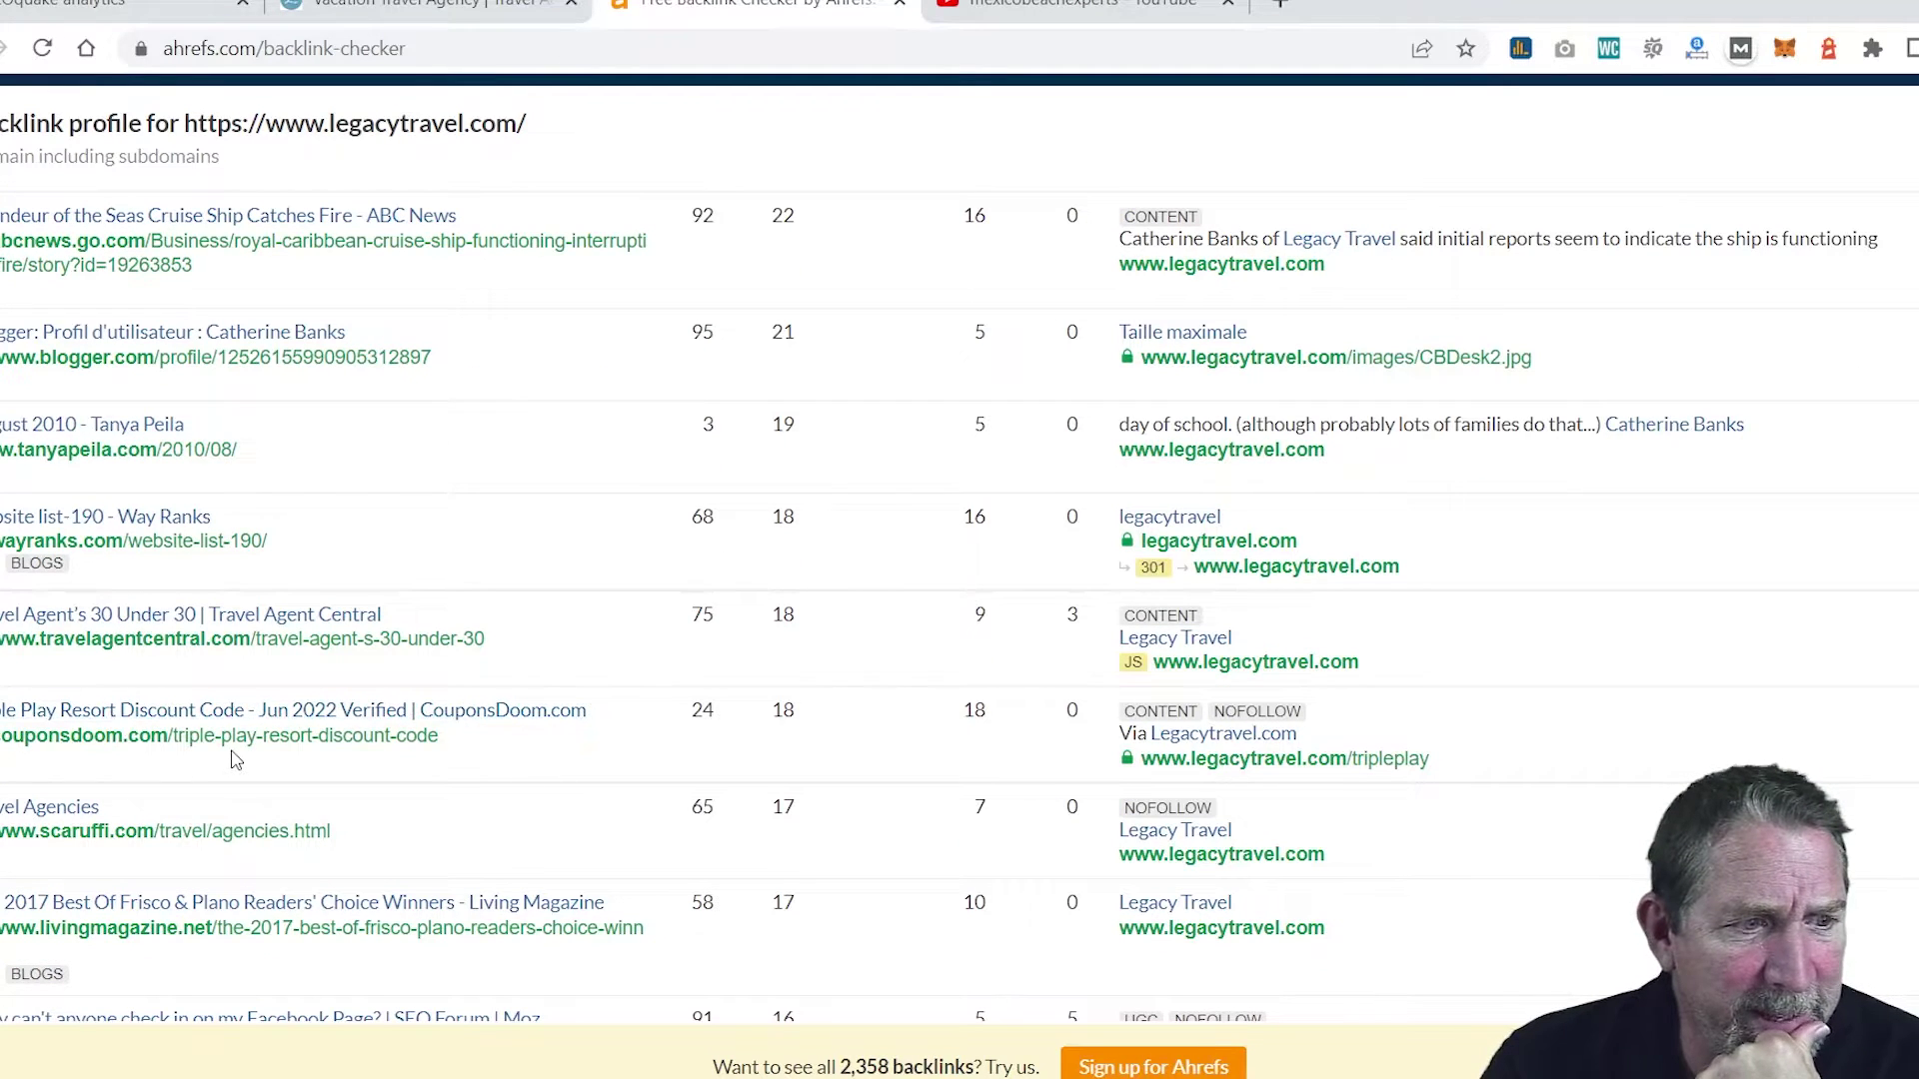
scroll(235, 760, down, 2)
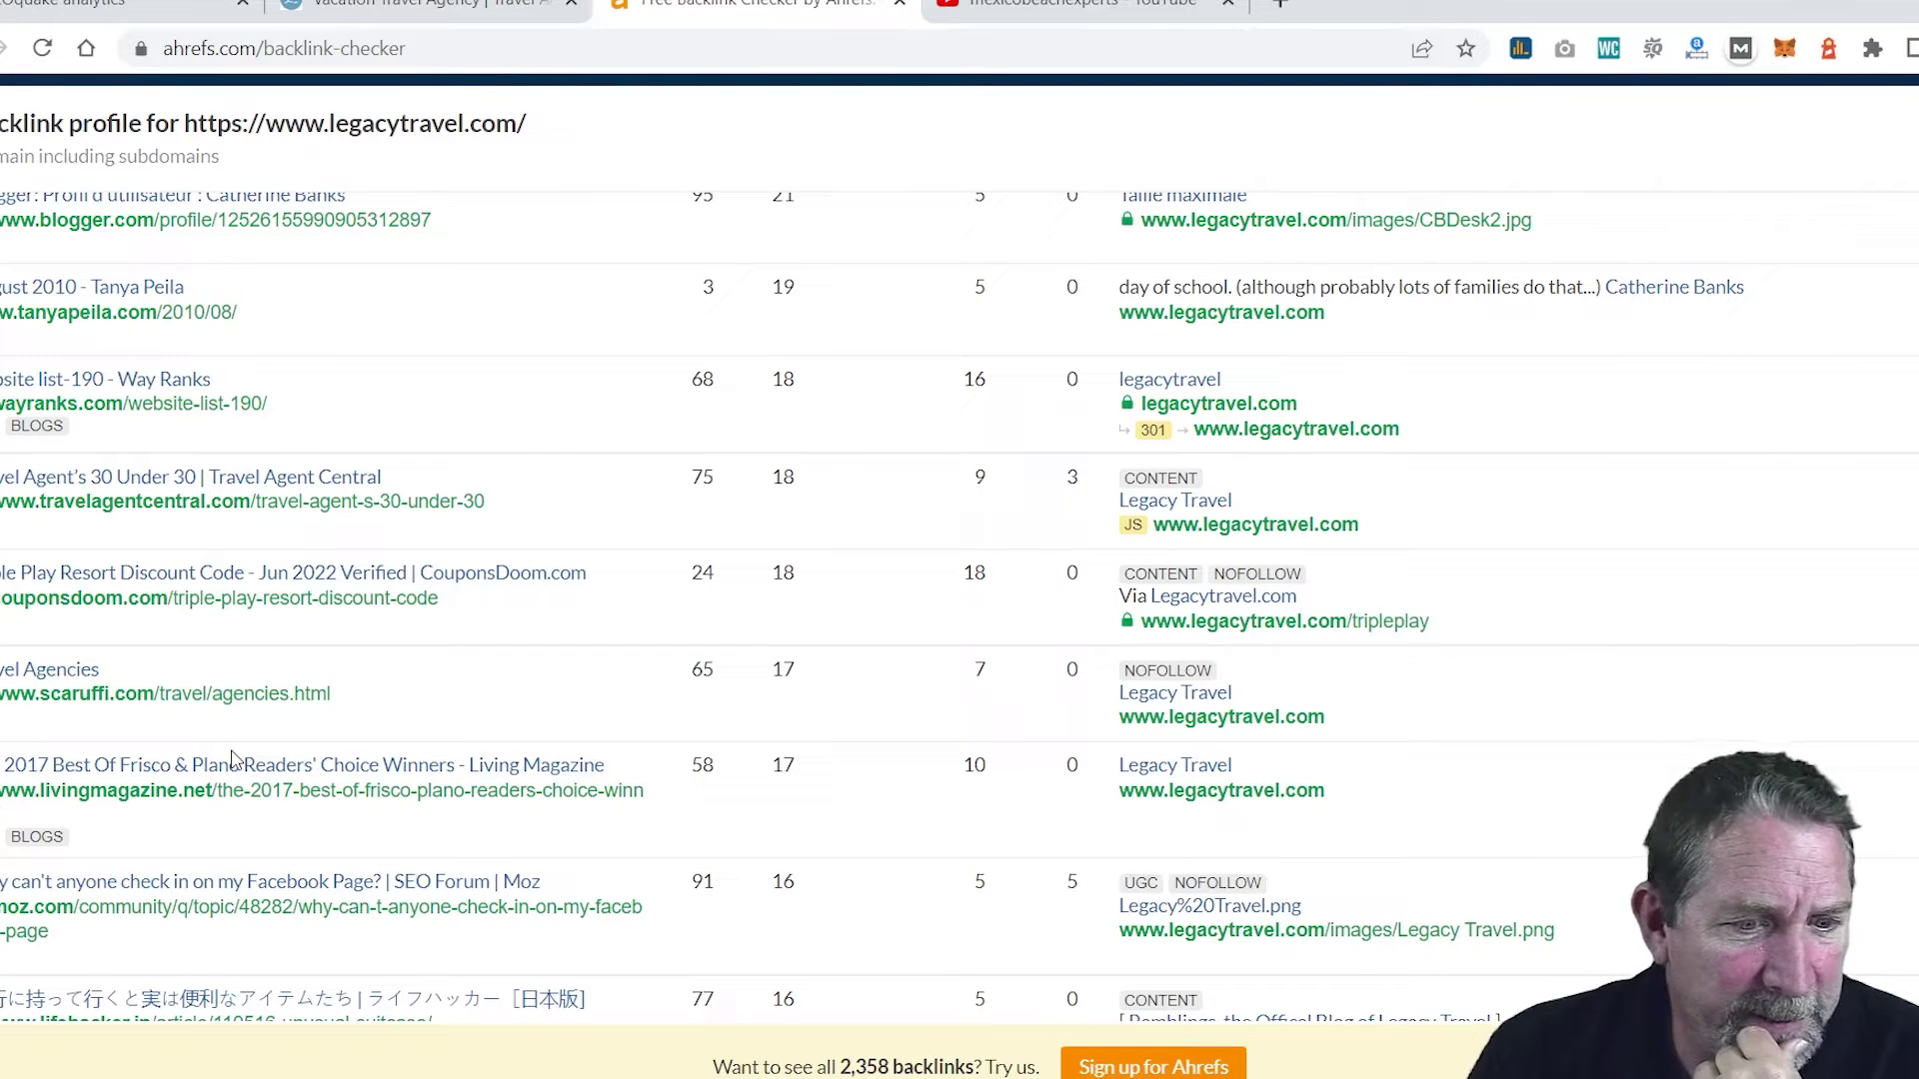
scroll(234, 759, down, 2)
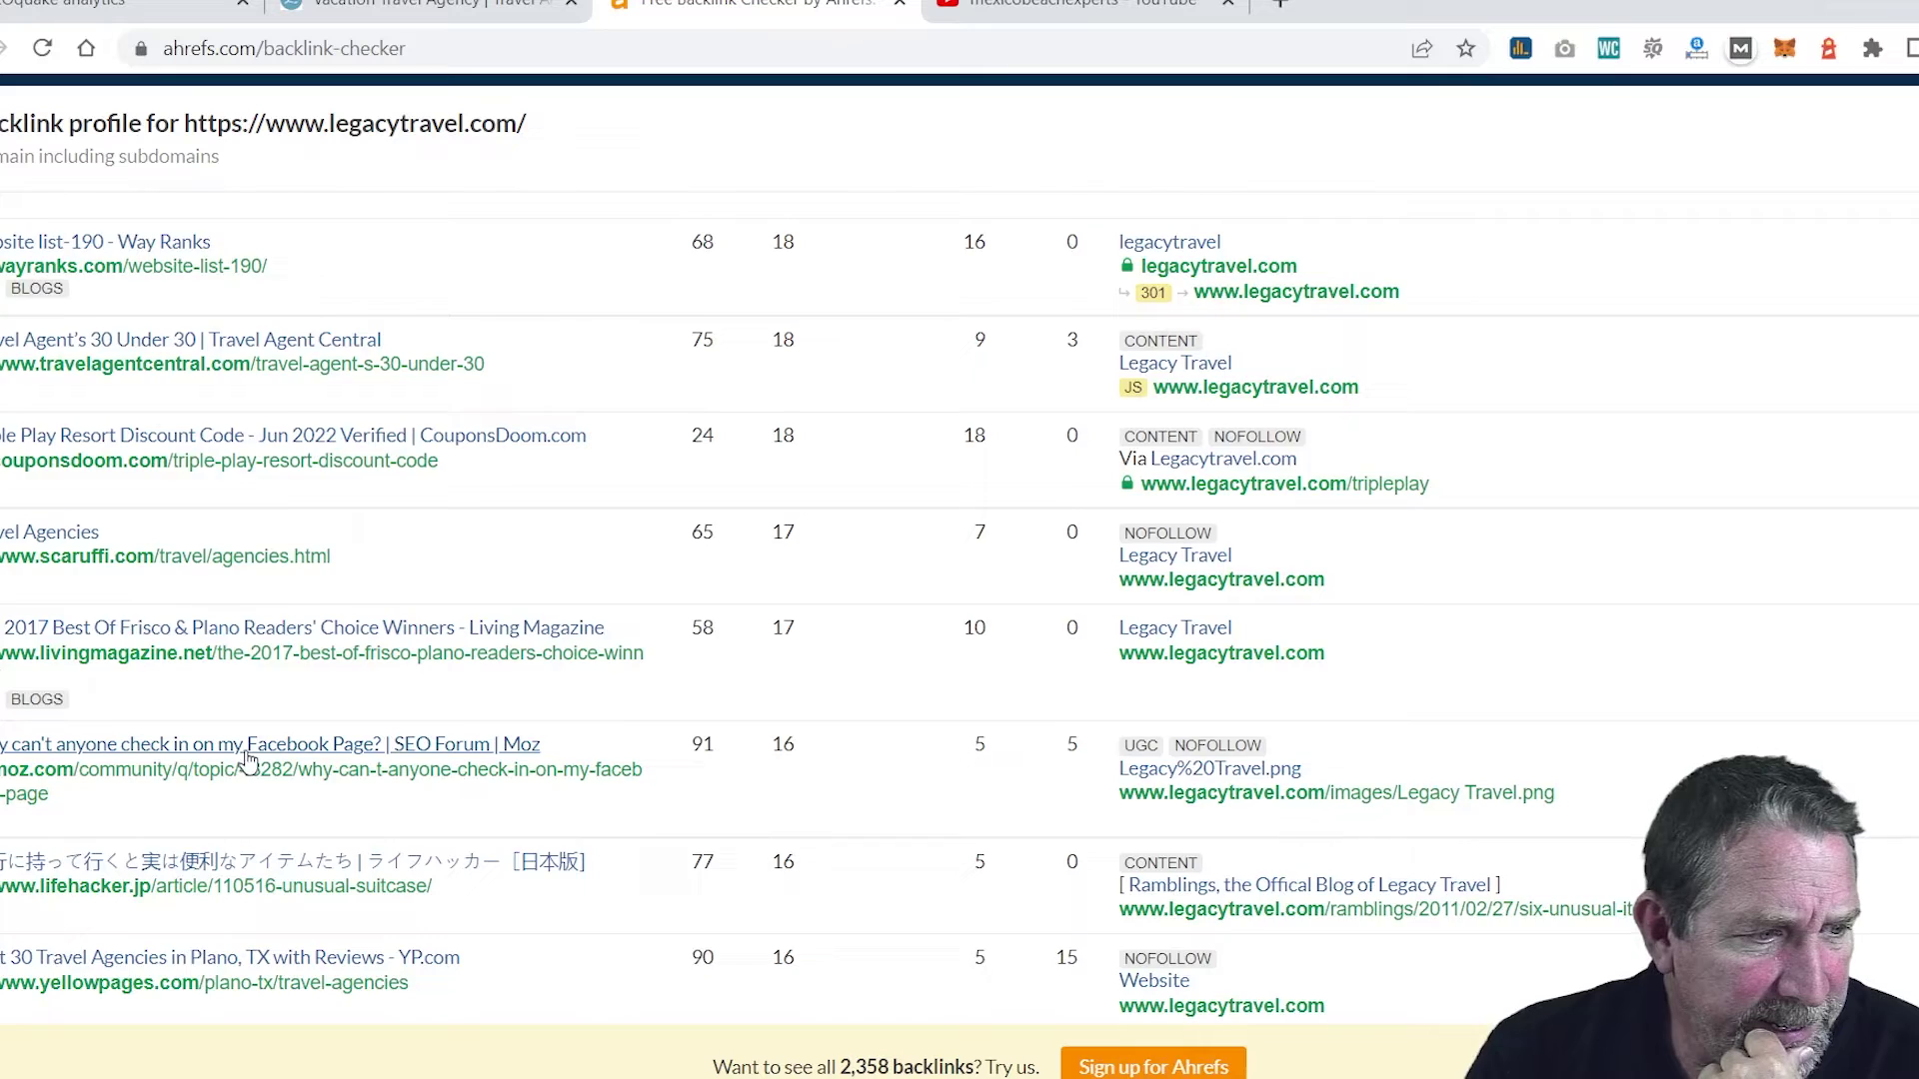
scroll(249, 761, down, 2)
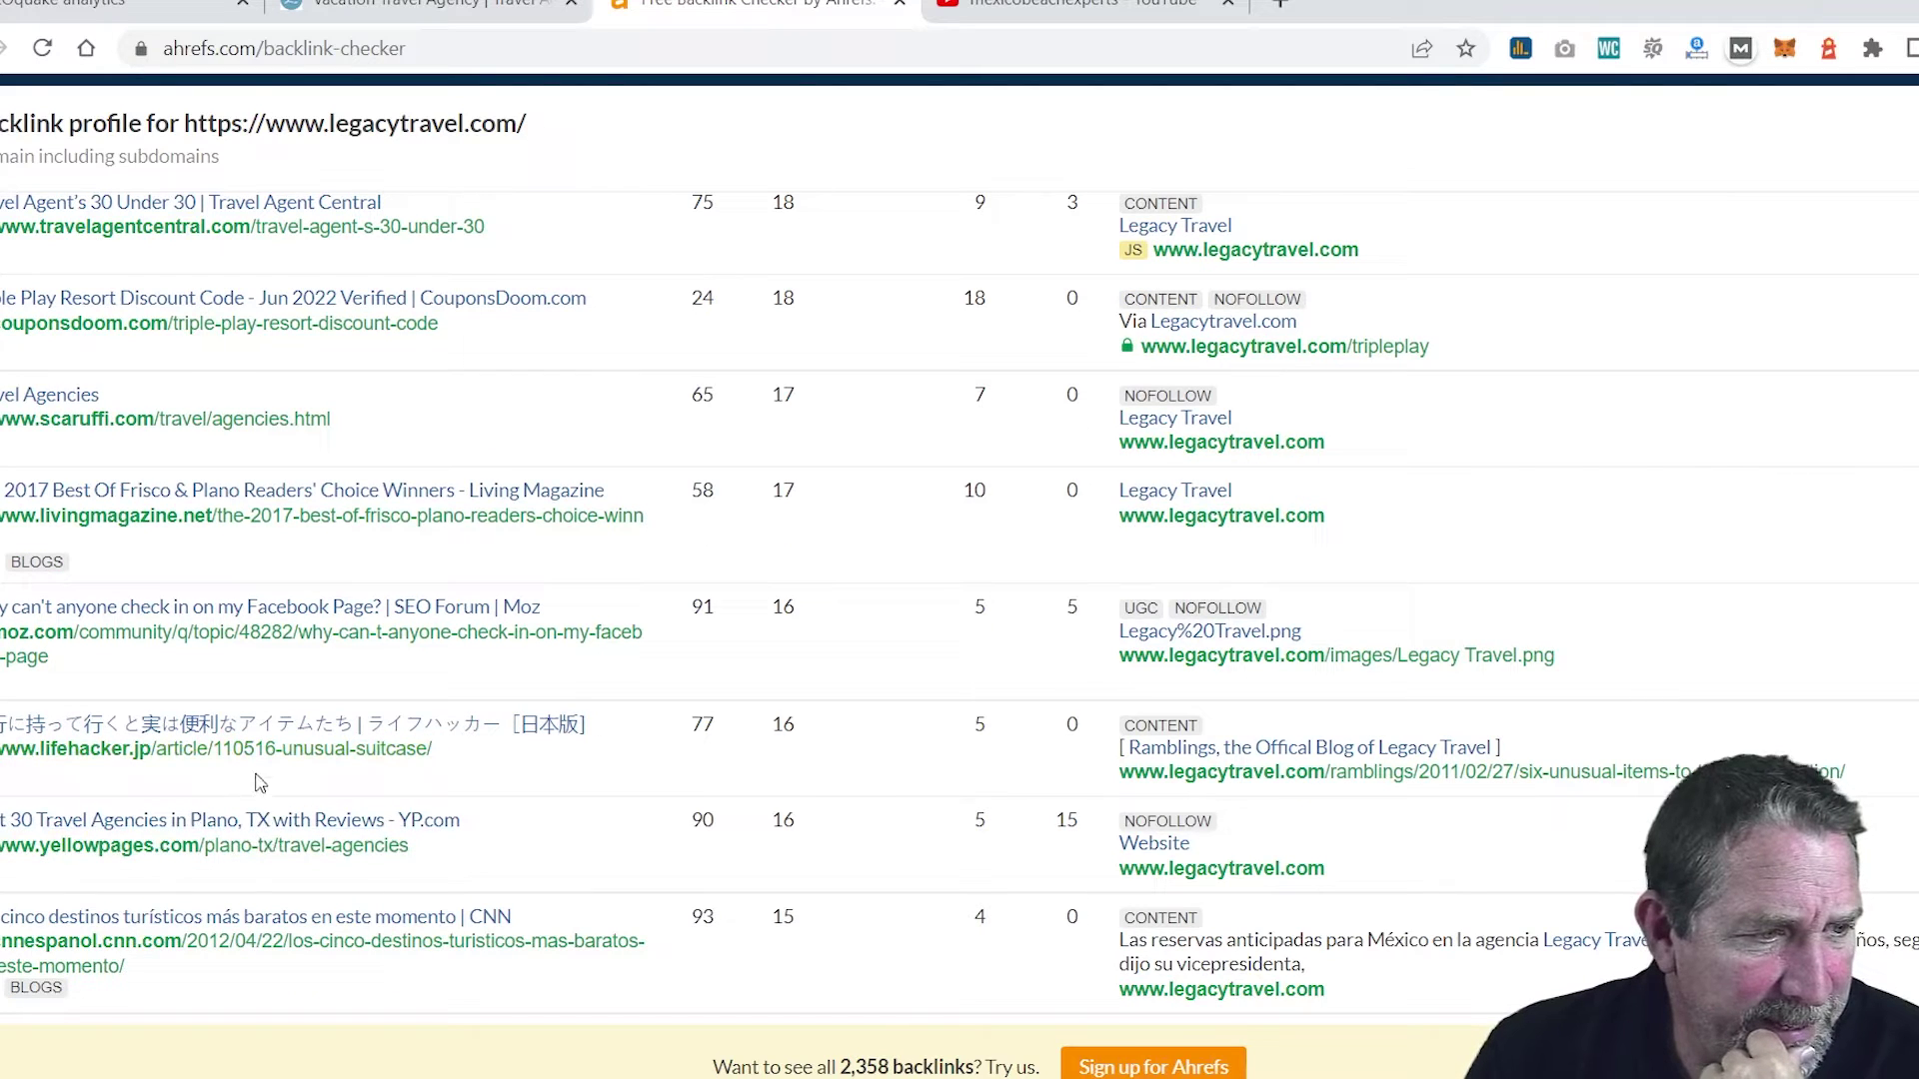
scroll(422, 815, down, 2)
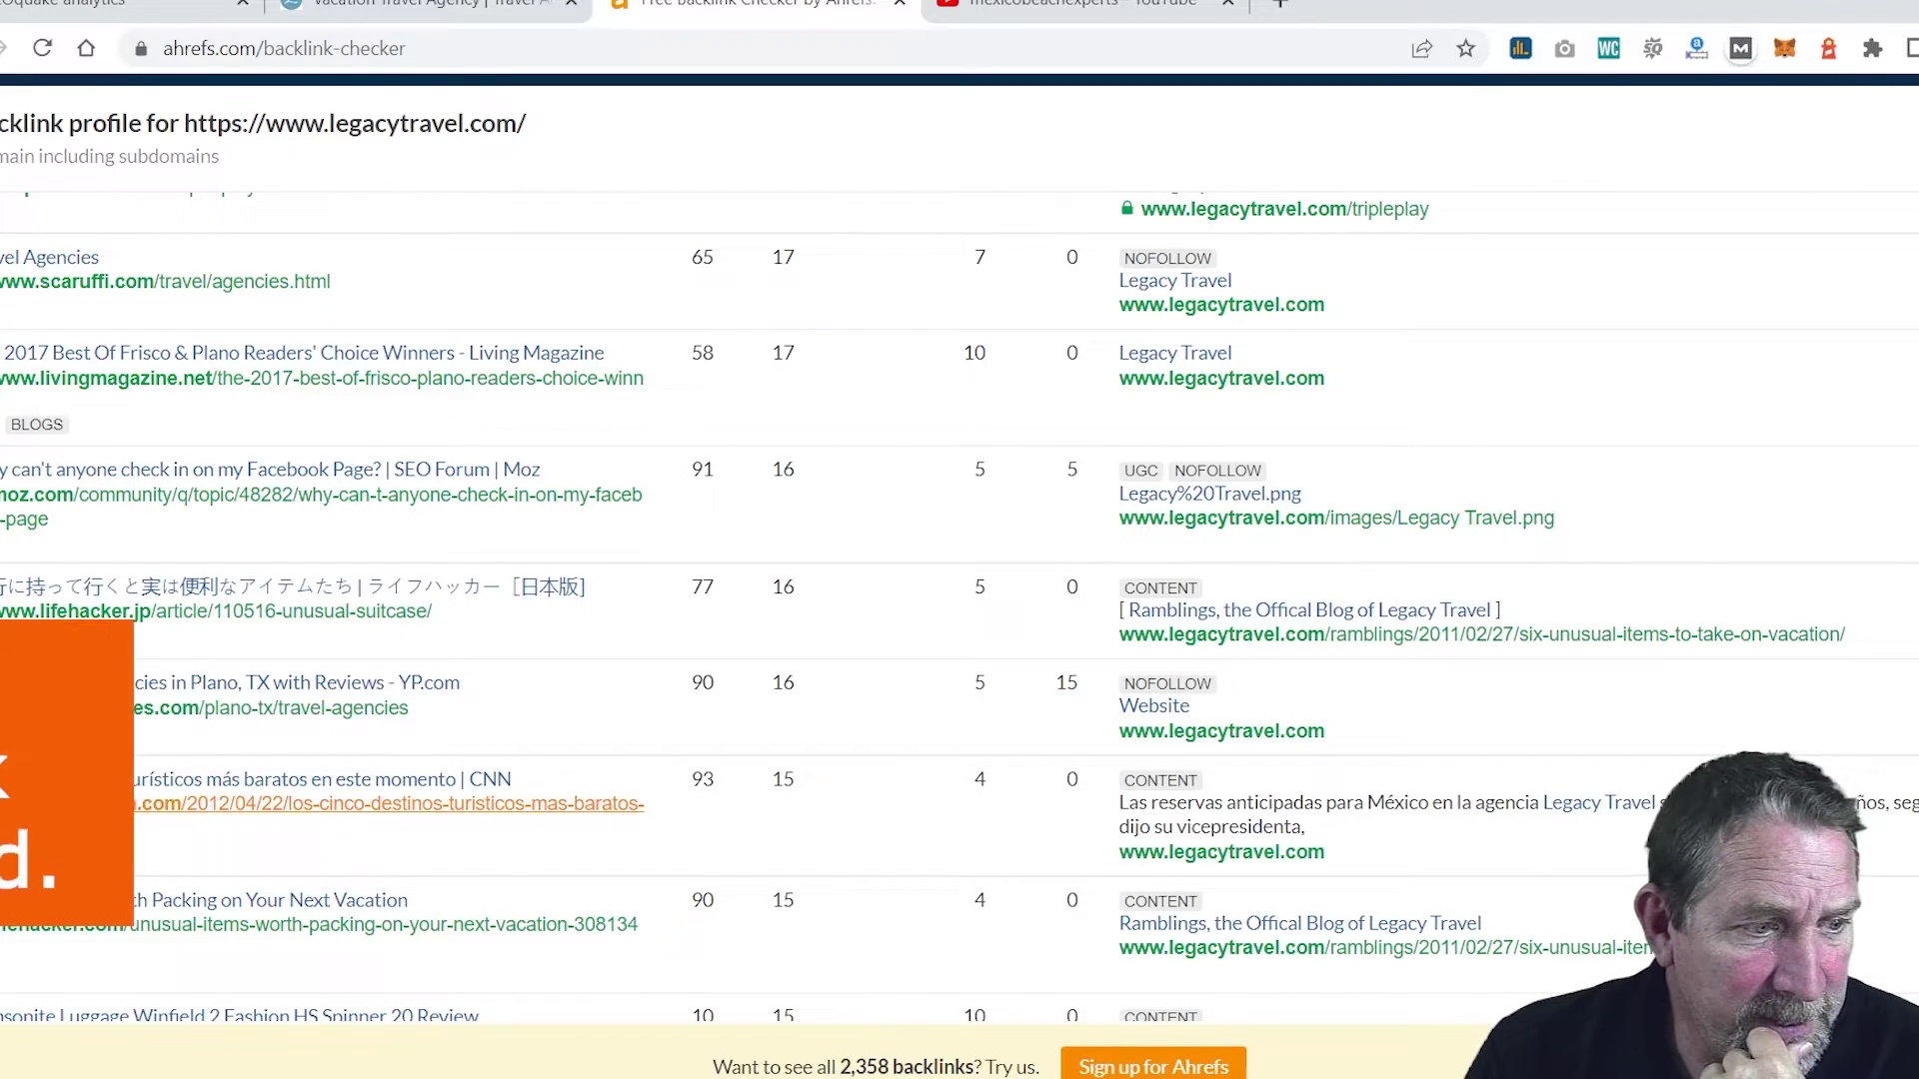
scroll(517, 797, down, 2)
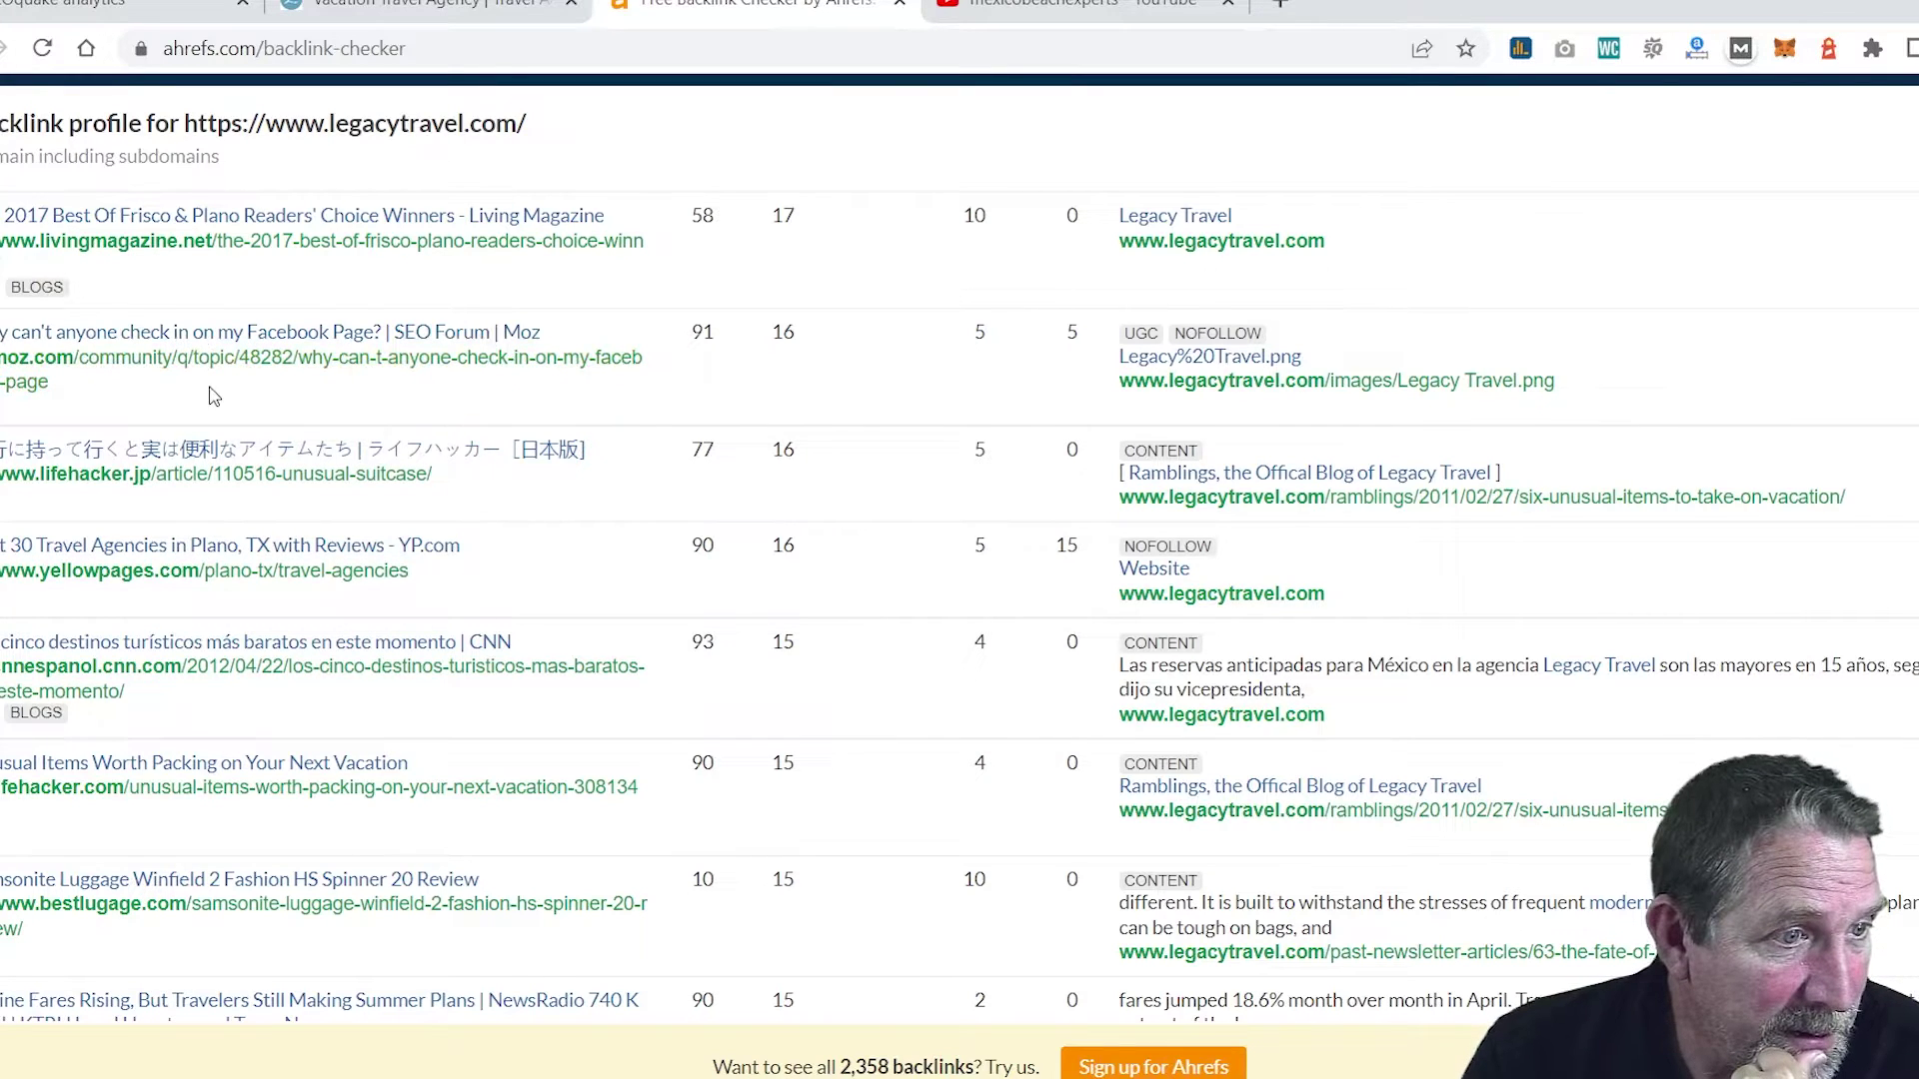
Step: Continue down the legacytravel.com backlink list, checking the domain ratings, link types and anchors of the remaining news, directory and blog referring pages
scroll(355, 728, down, 1)
scroll(357, 727, down, 1)
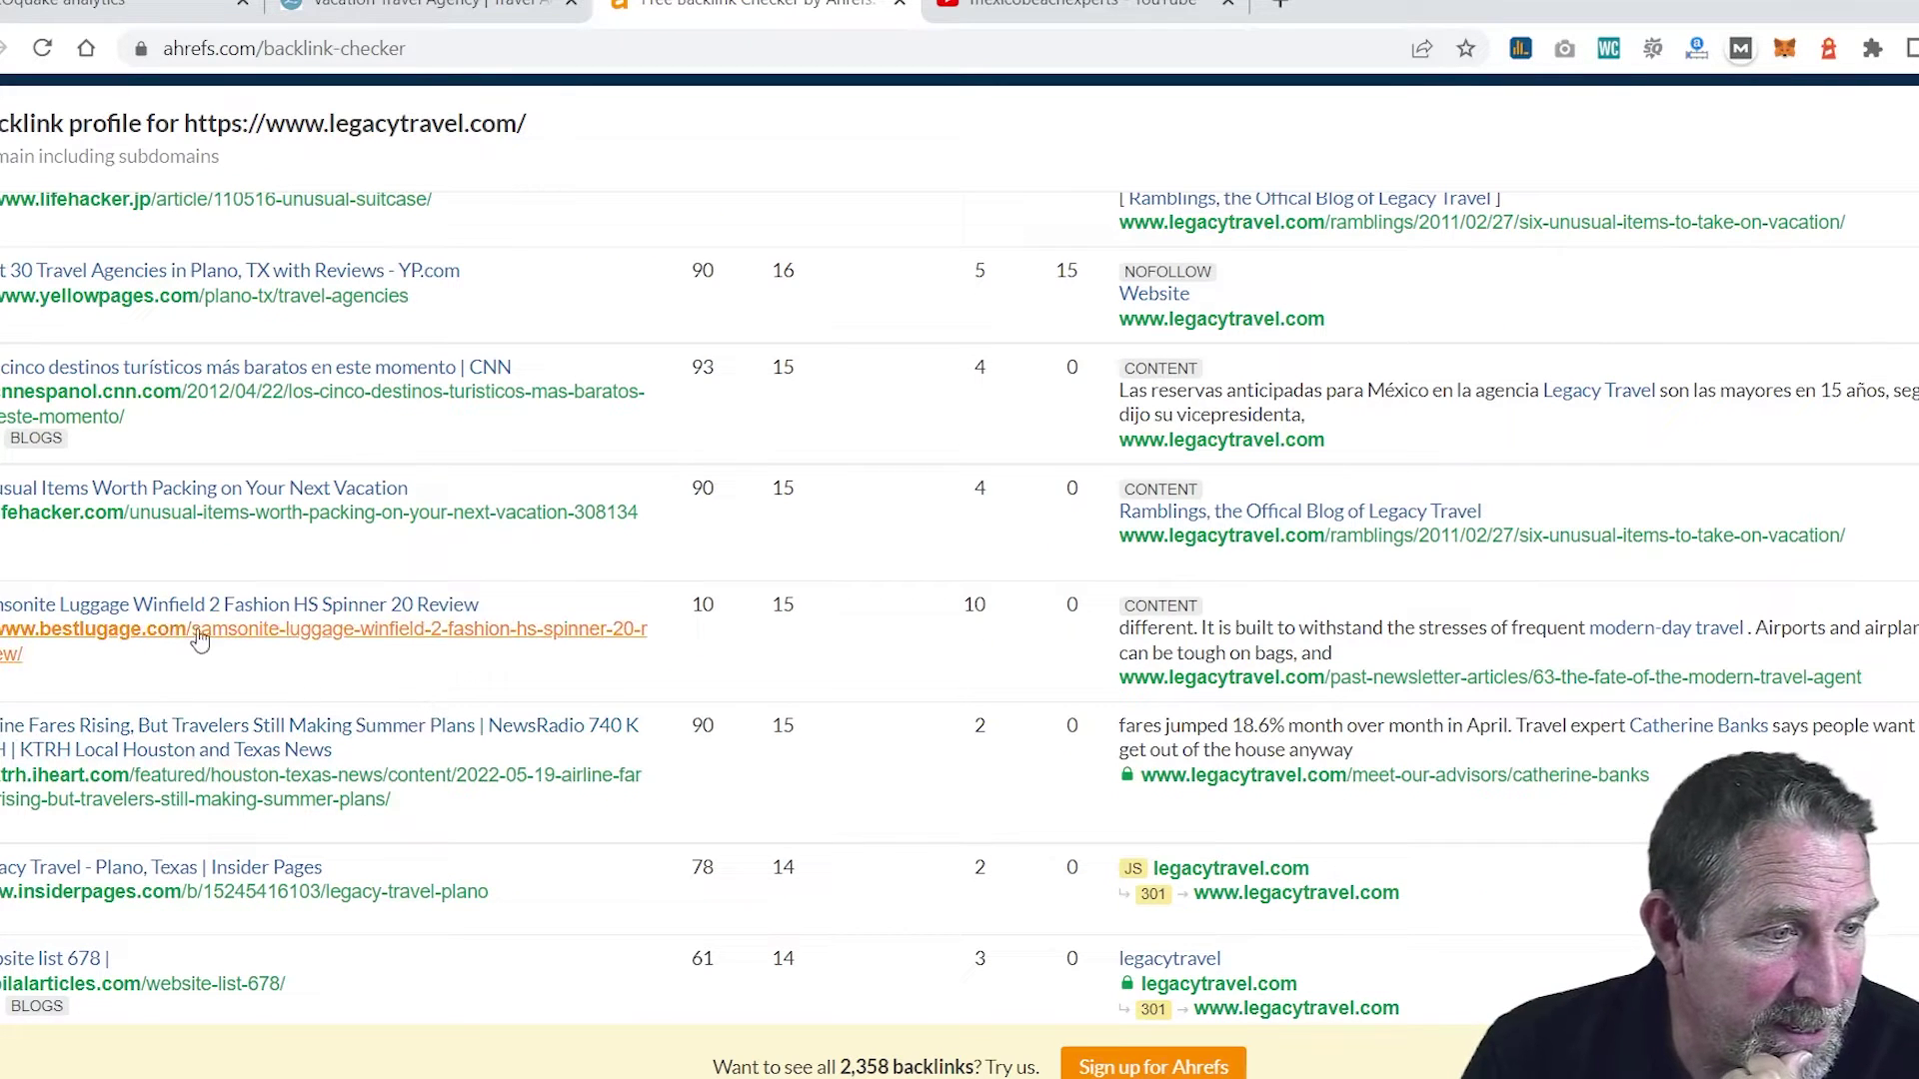
scroll(371, 652, down, 1)
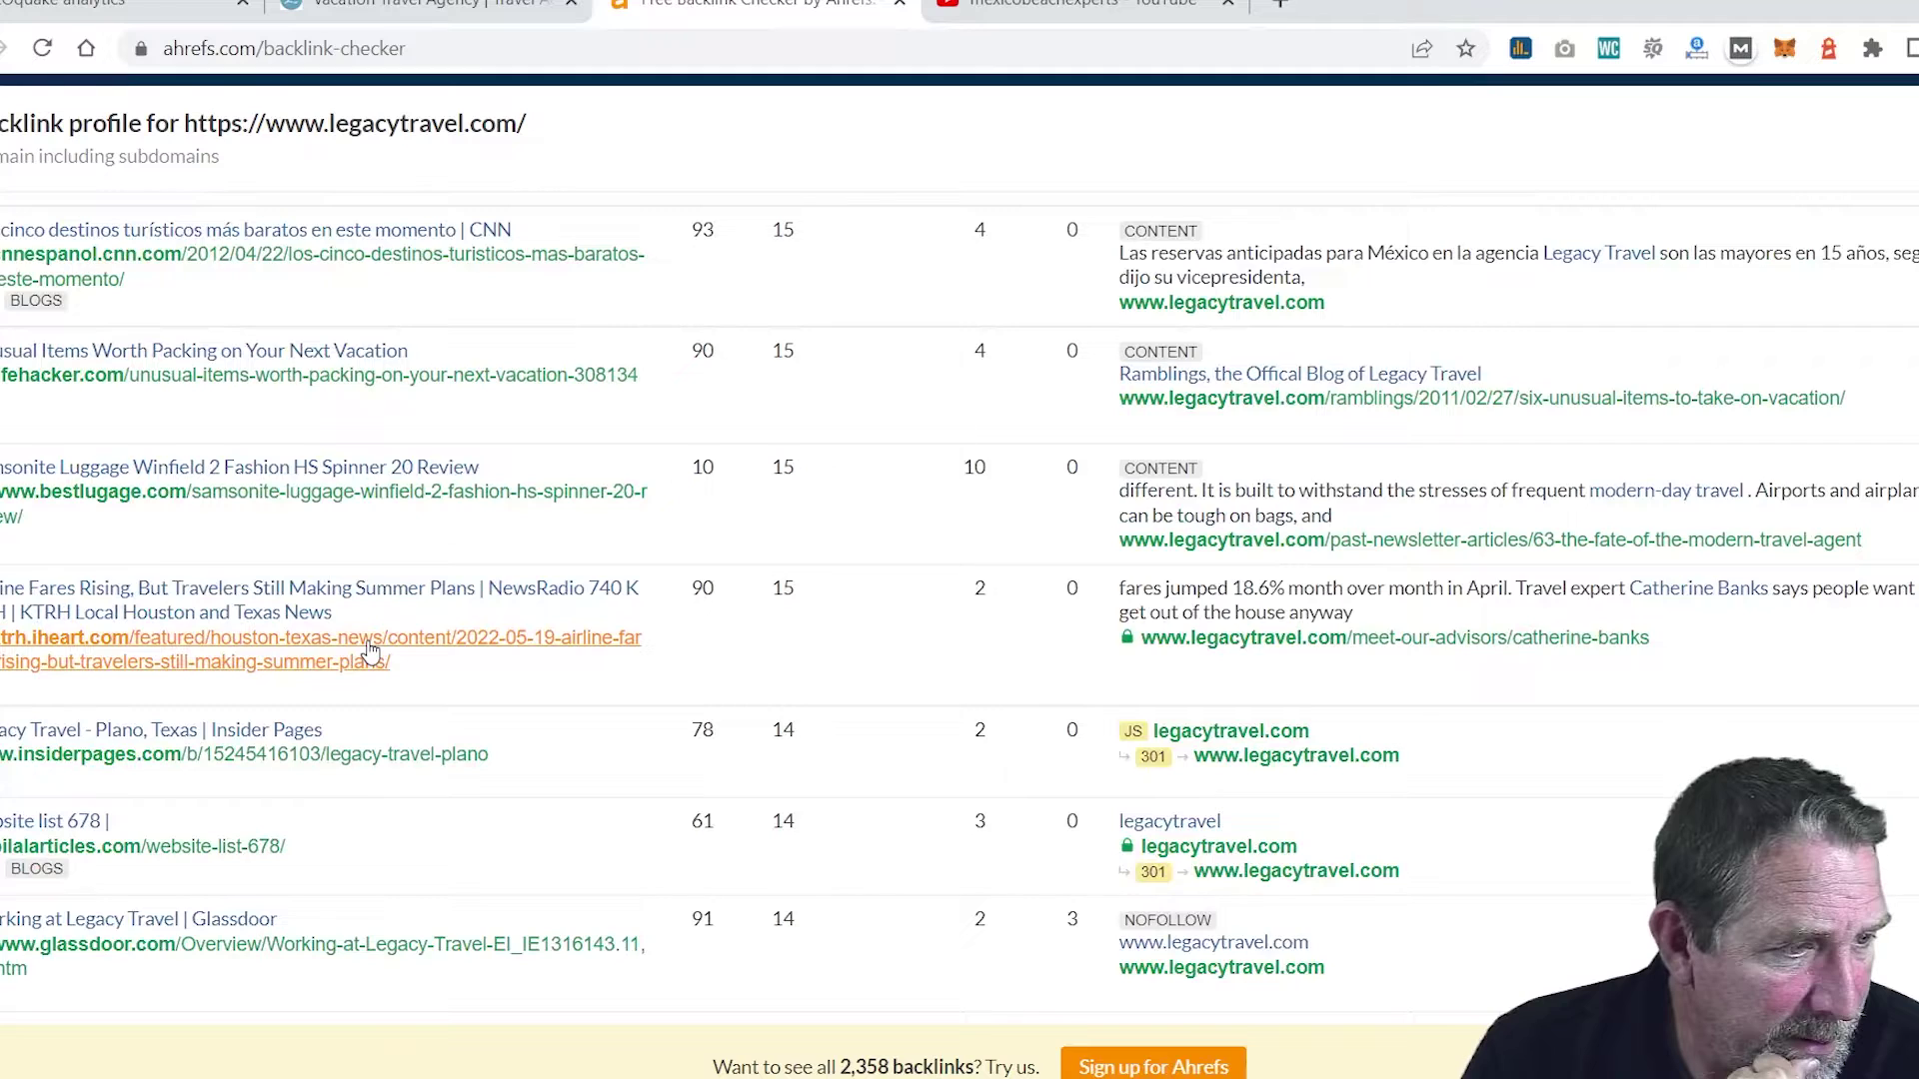
scroll(370, 651, down, 1)
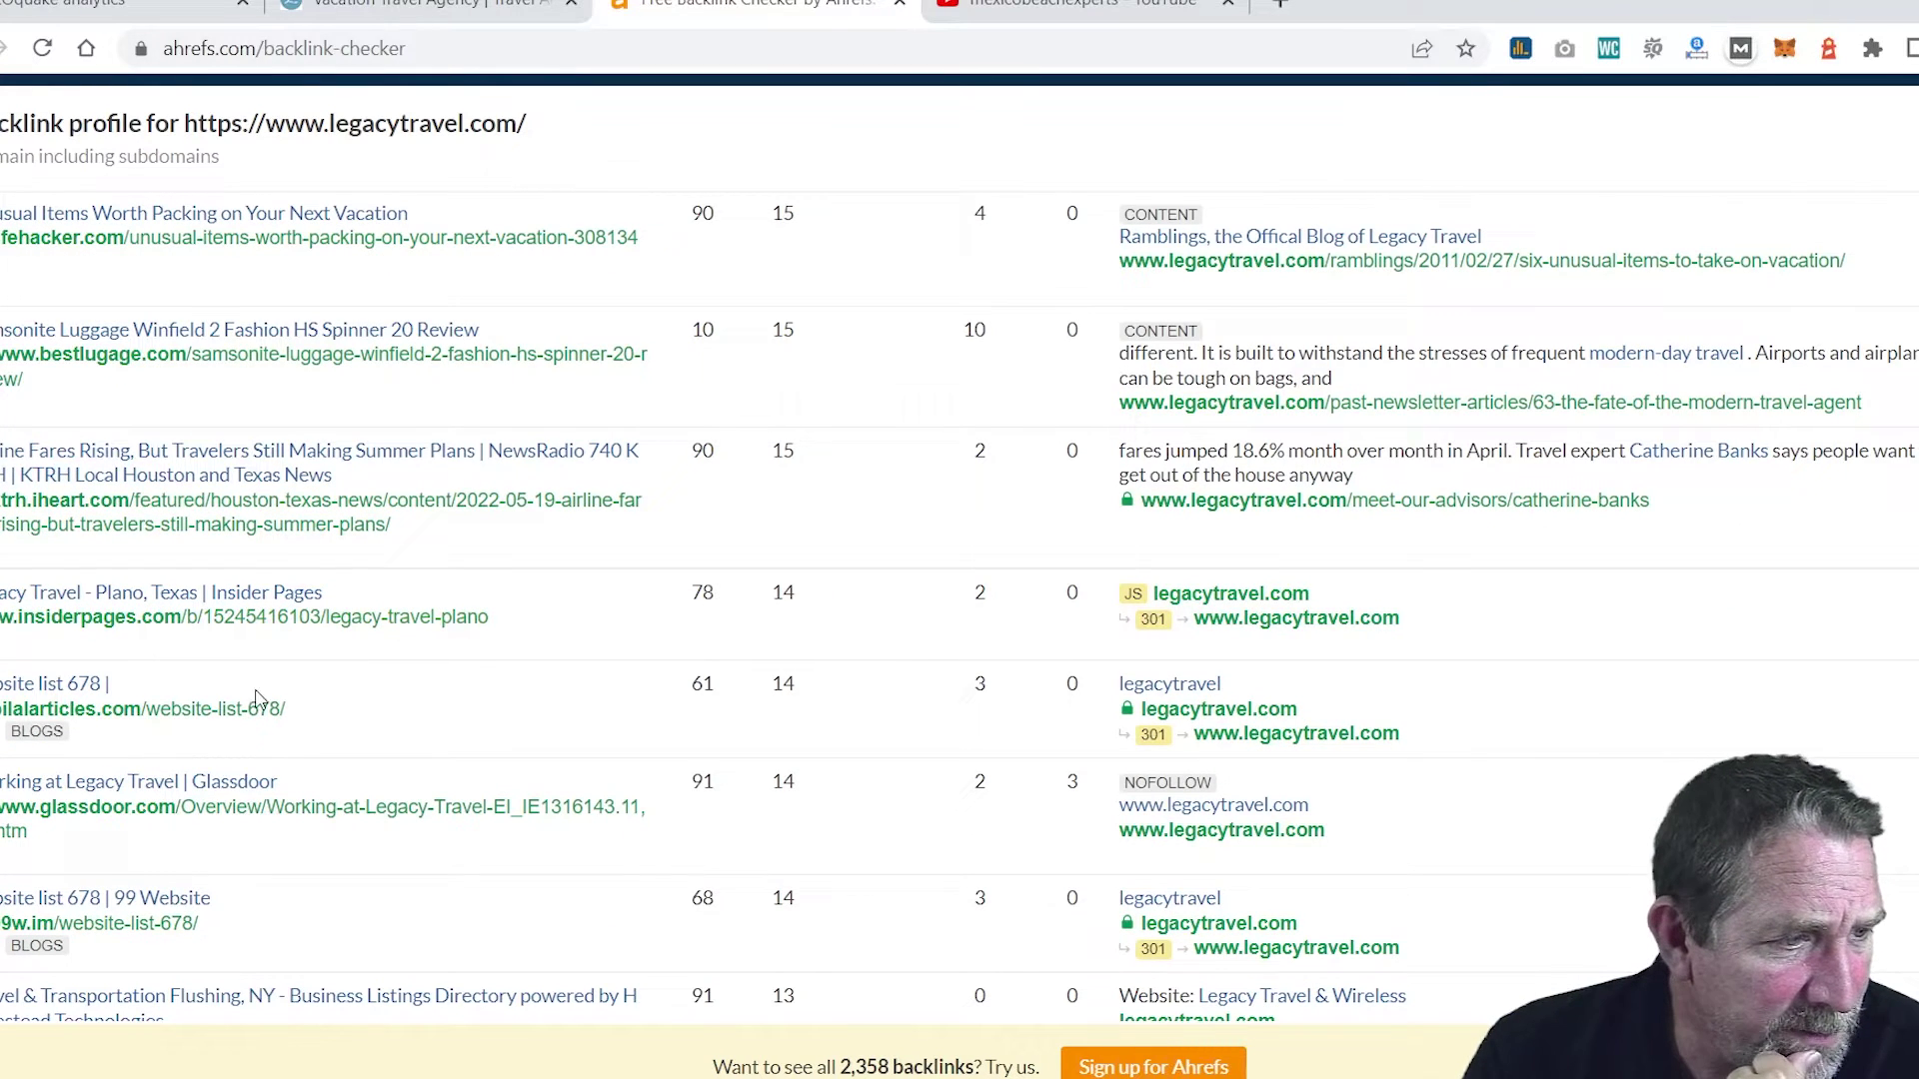
scroll(389, 697, down, 3)
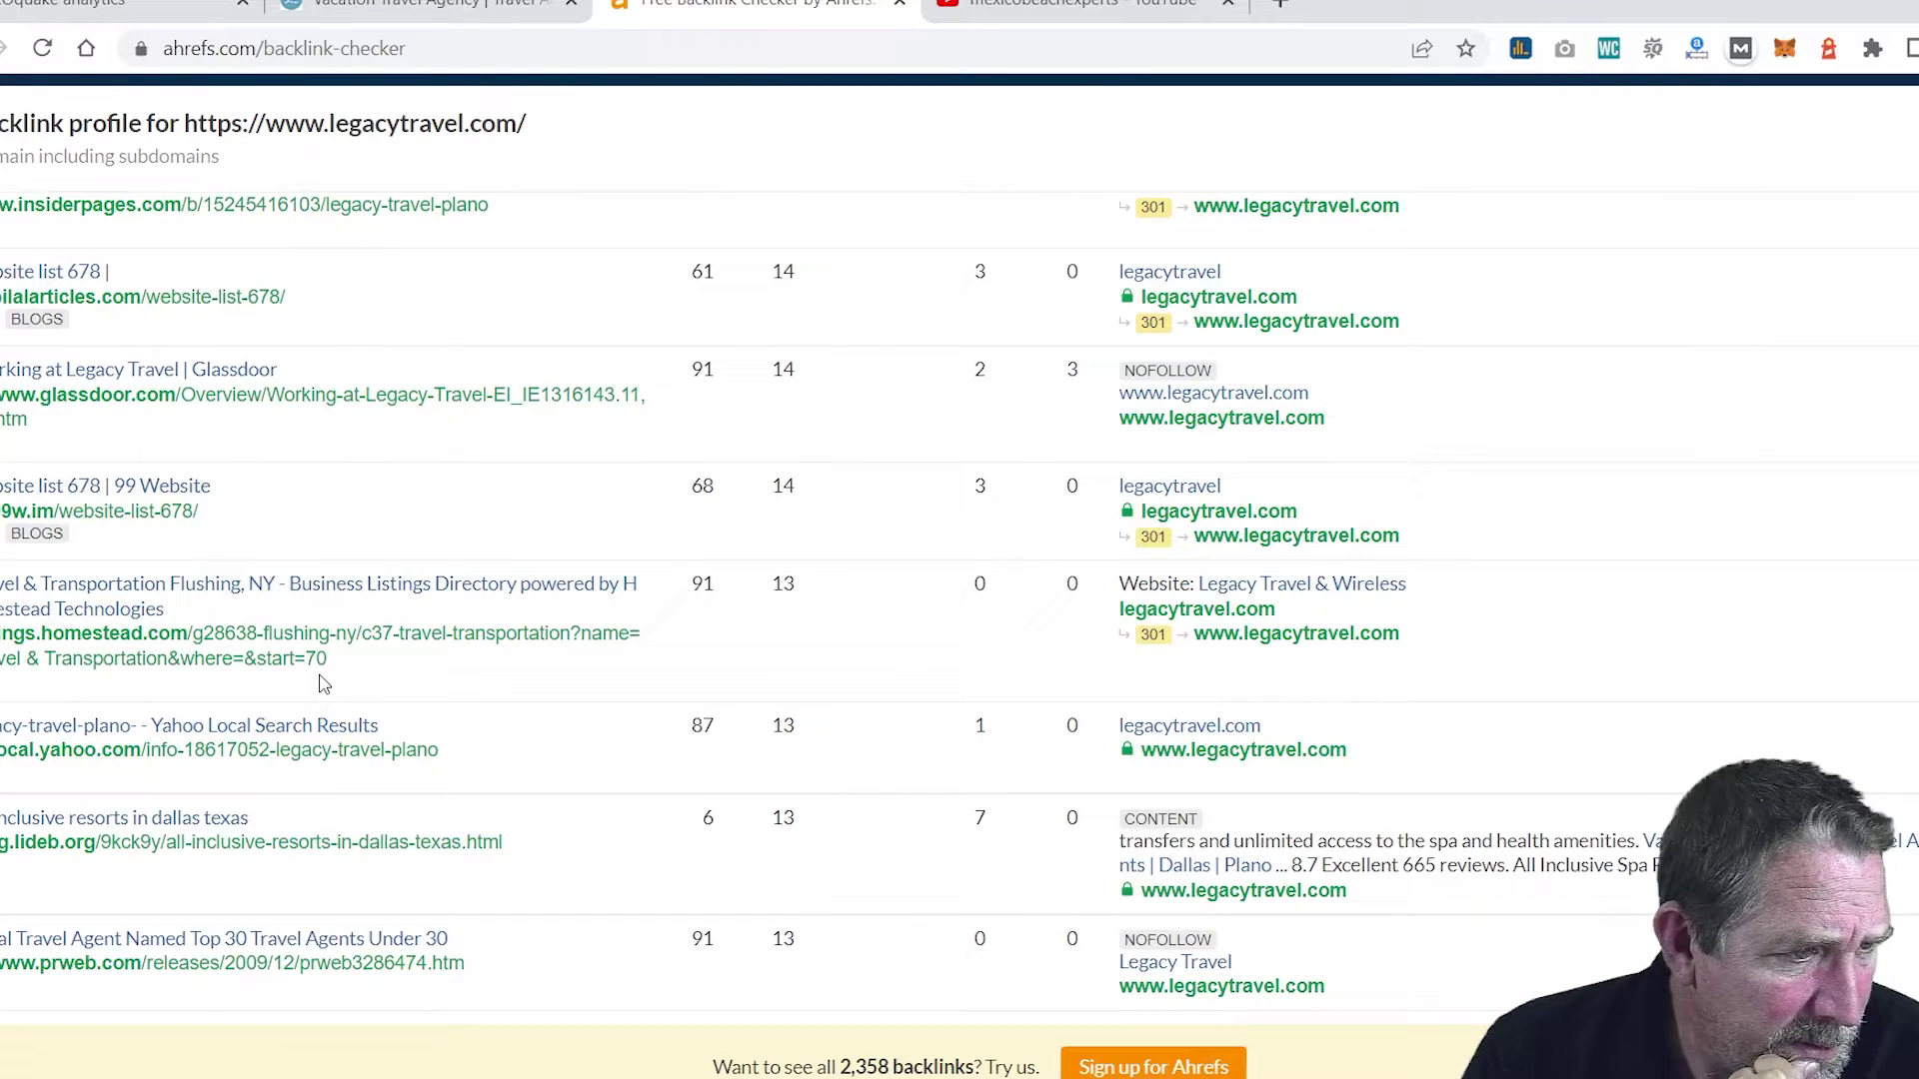
scroll(323, 683, down, 1)
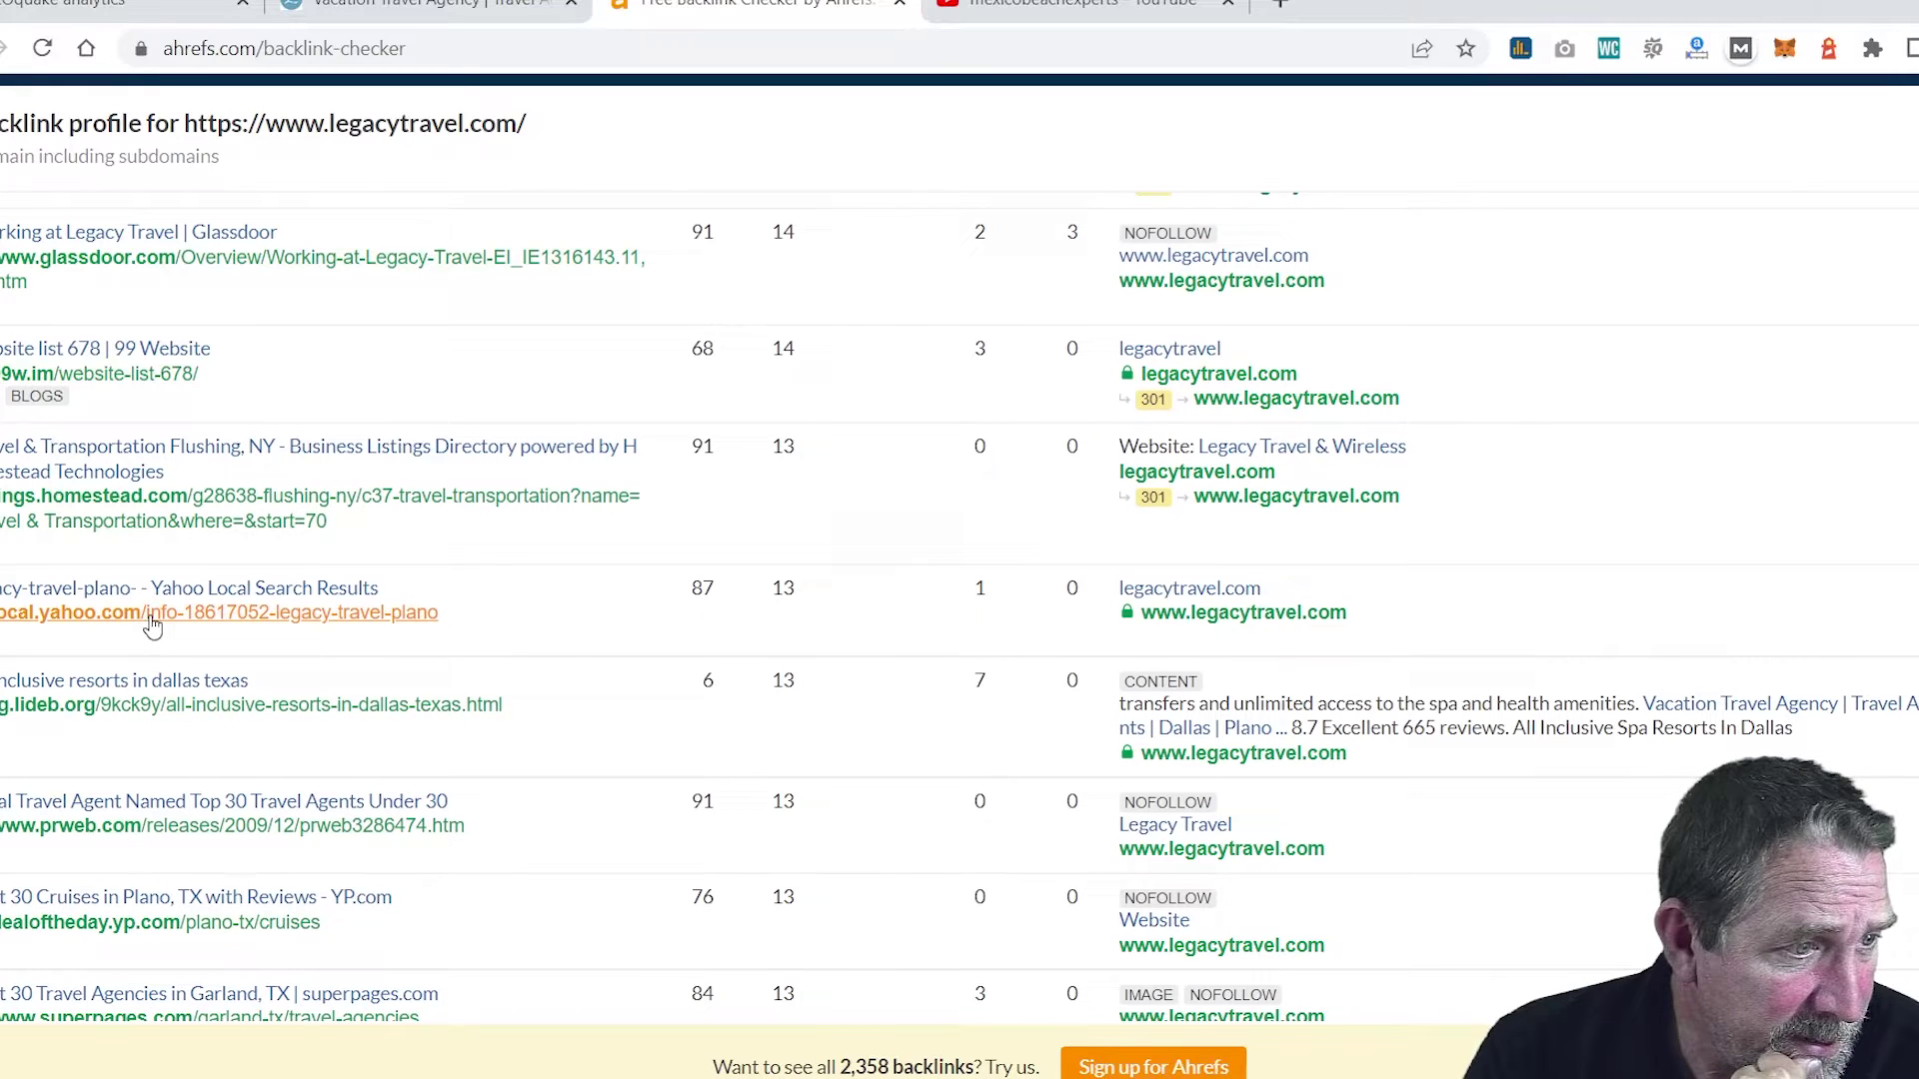
scroll(536, 697, down, 1)
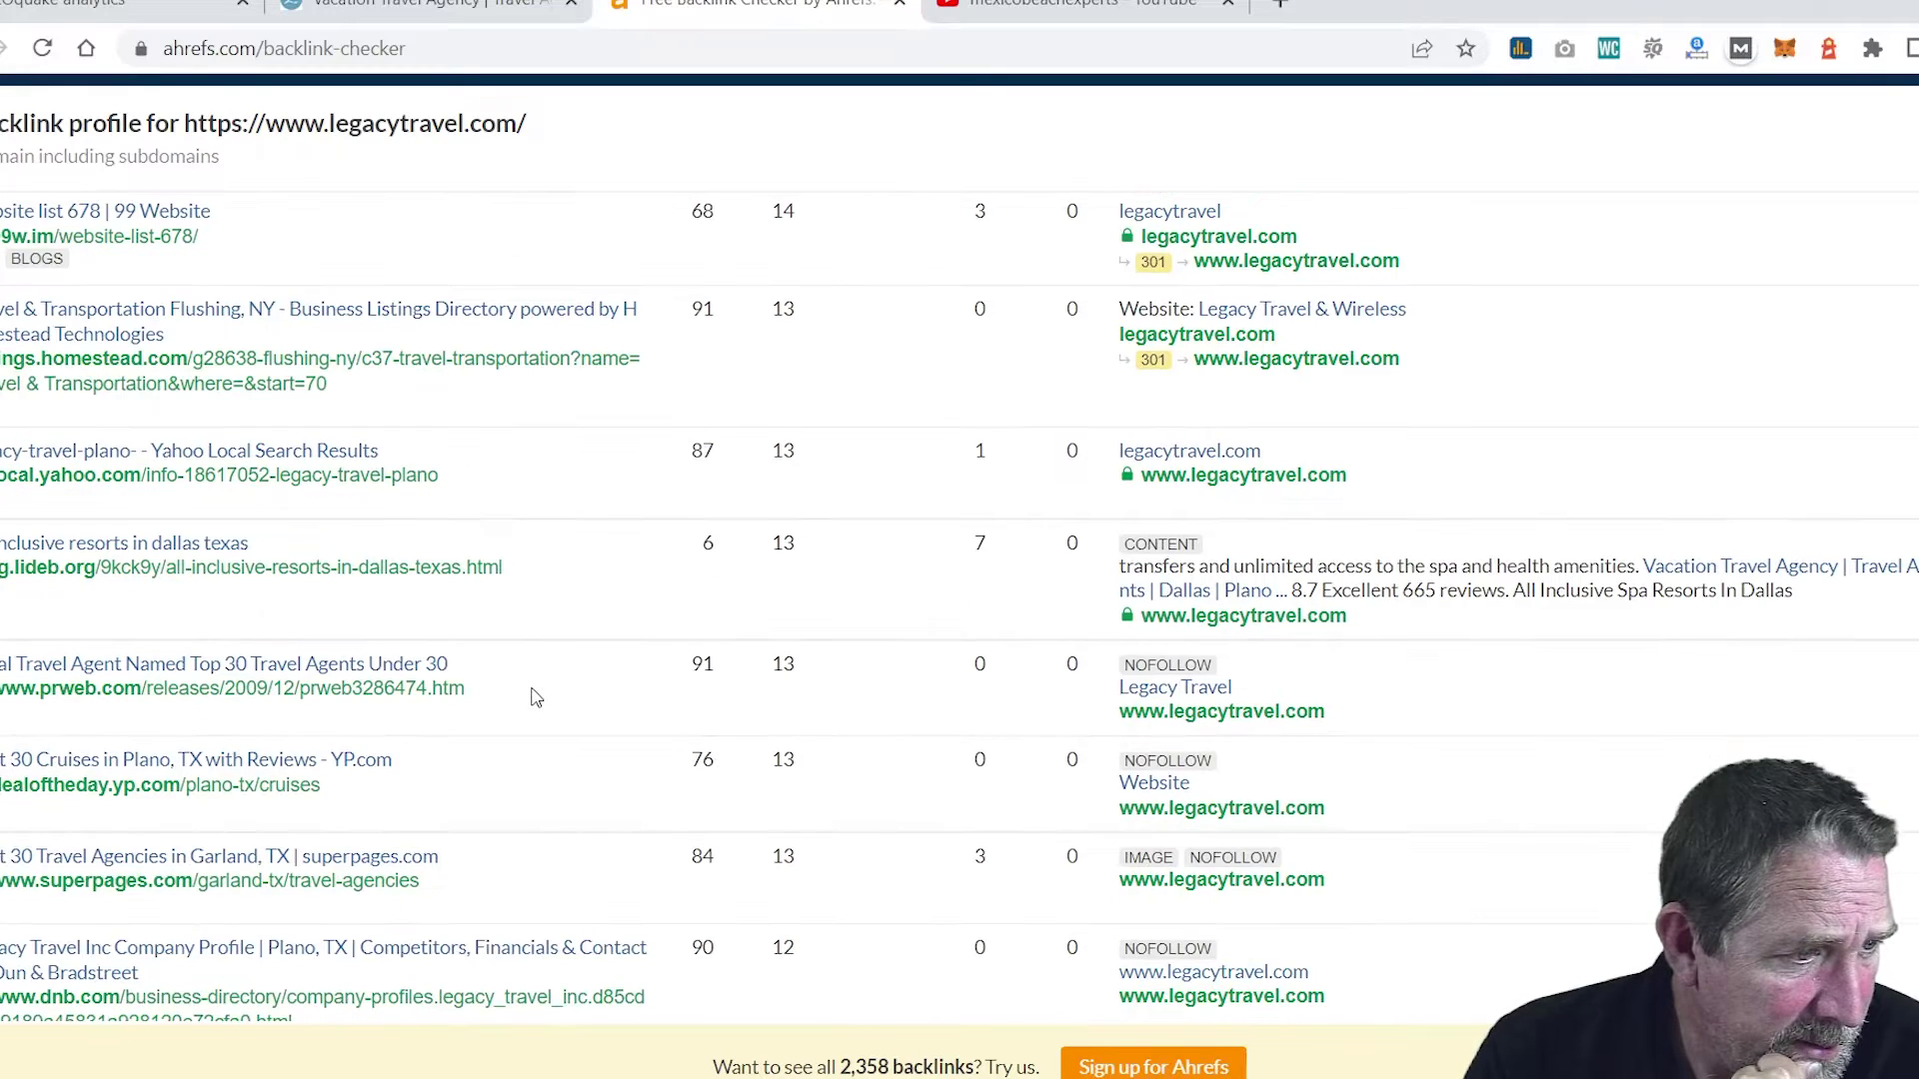
scroll(536, 697, down, 1)
scroll(536, 698, down, 1)
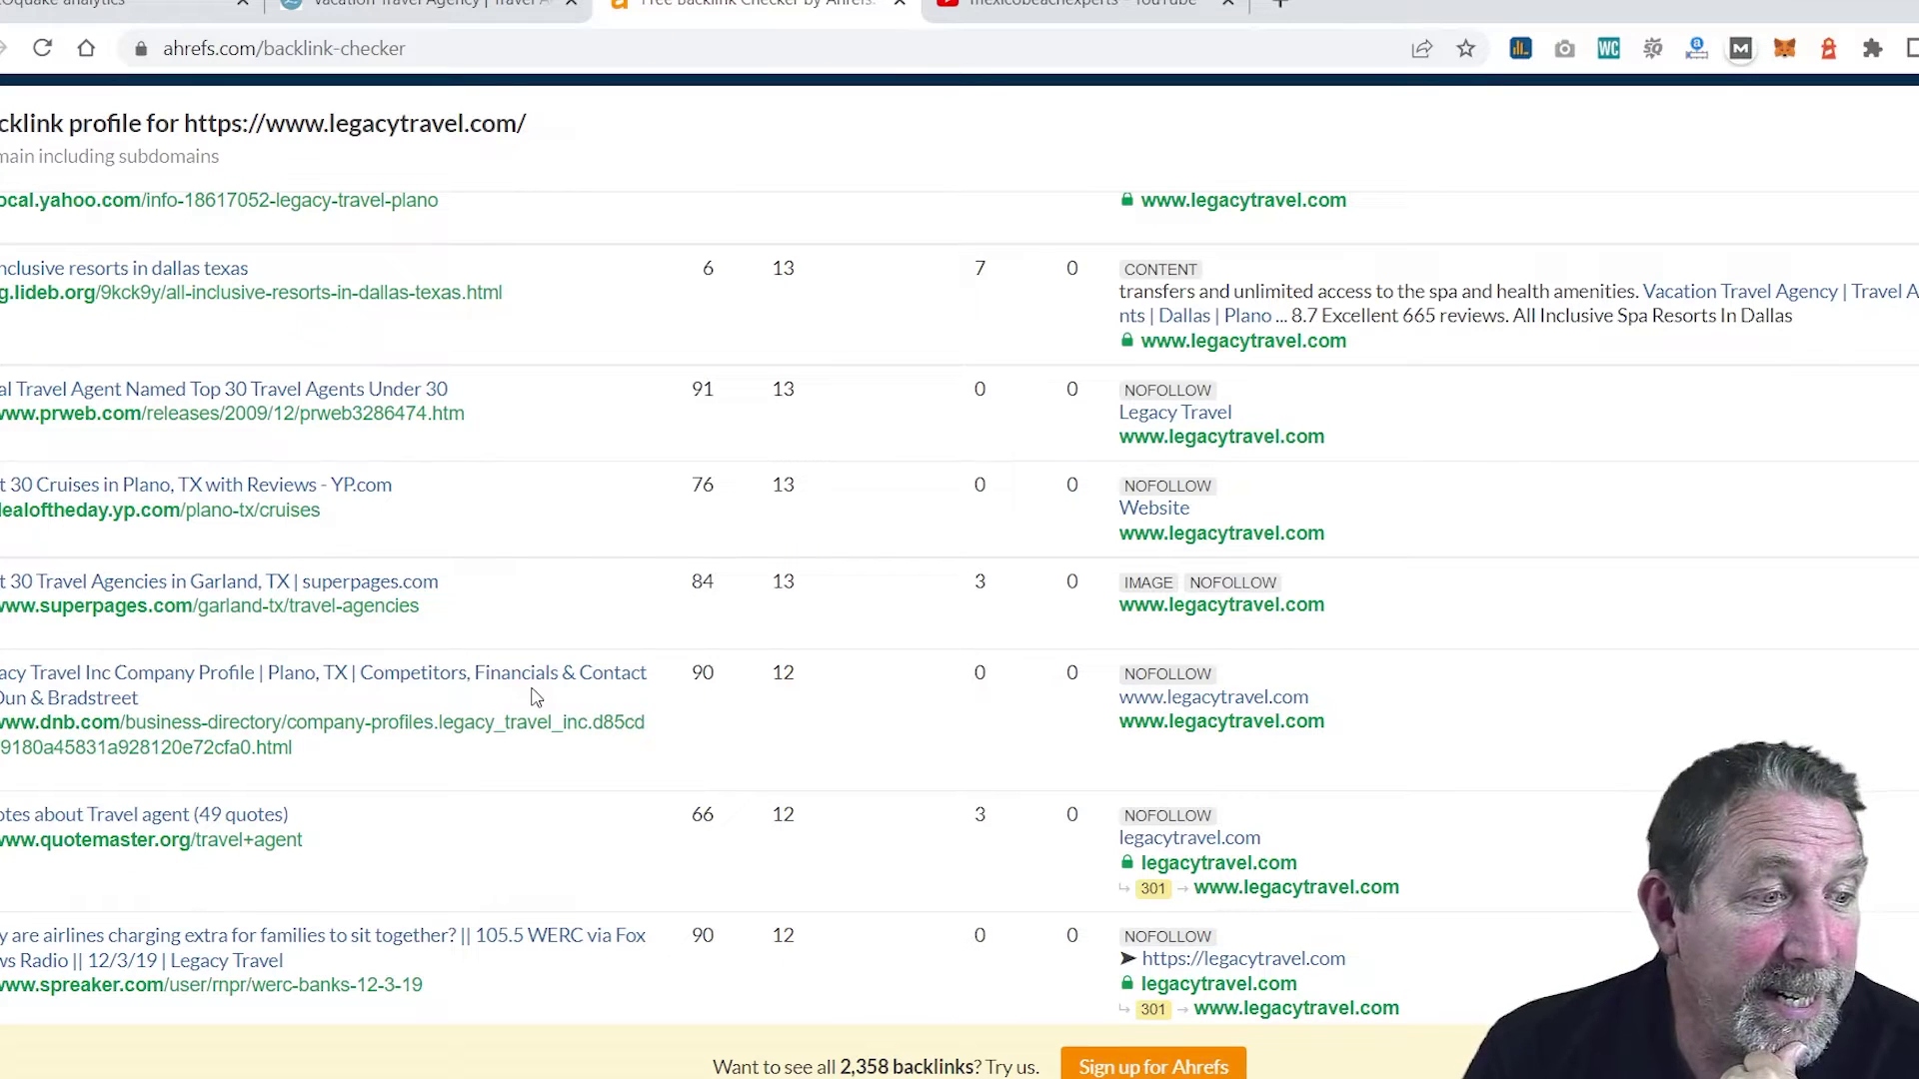
scroll(536, 697, down, 1)
scroll(535, 698, down, 1)
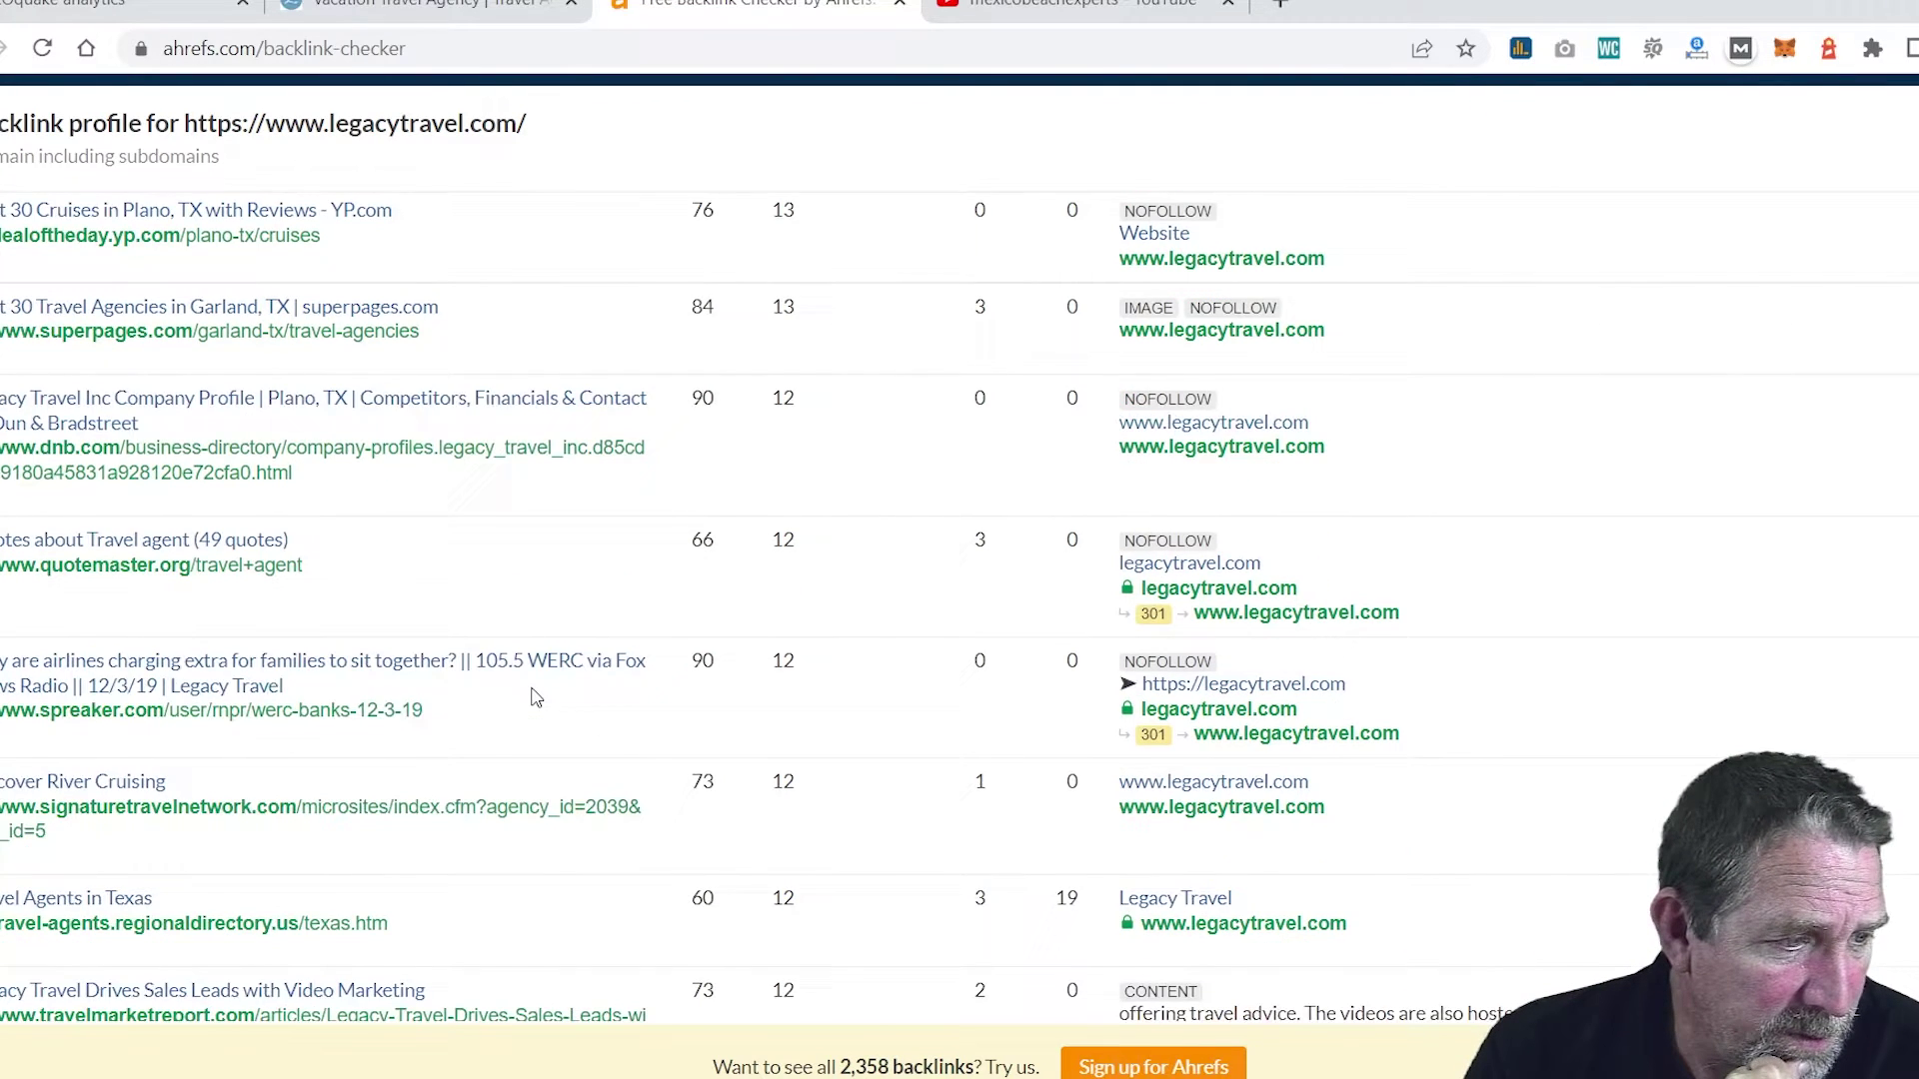
scroll(535, 698, down, 1)
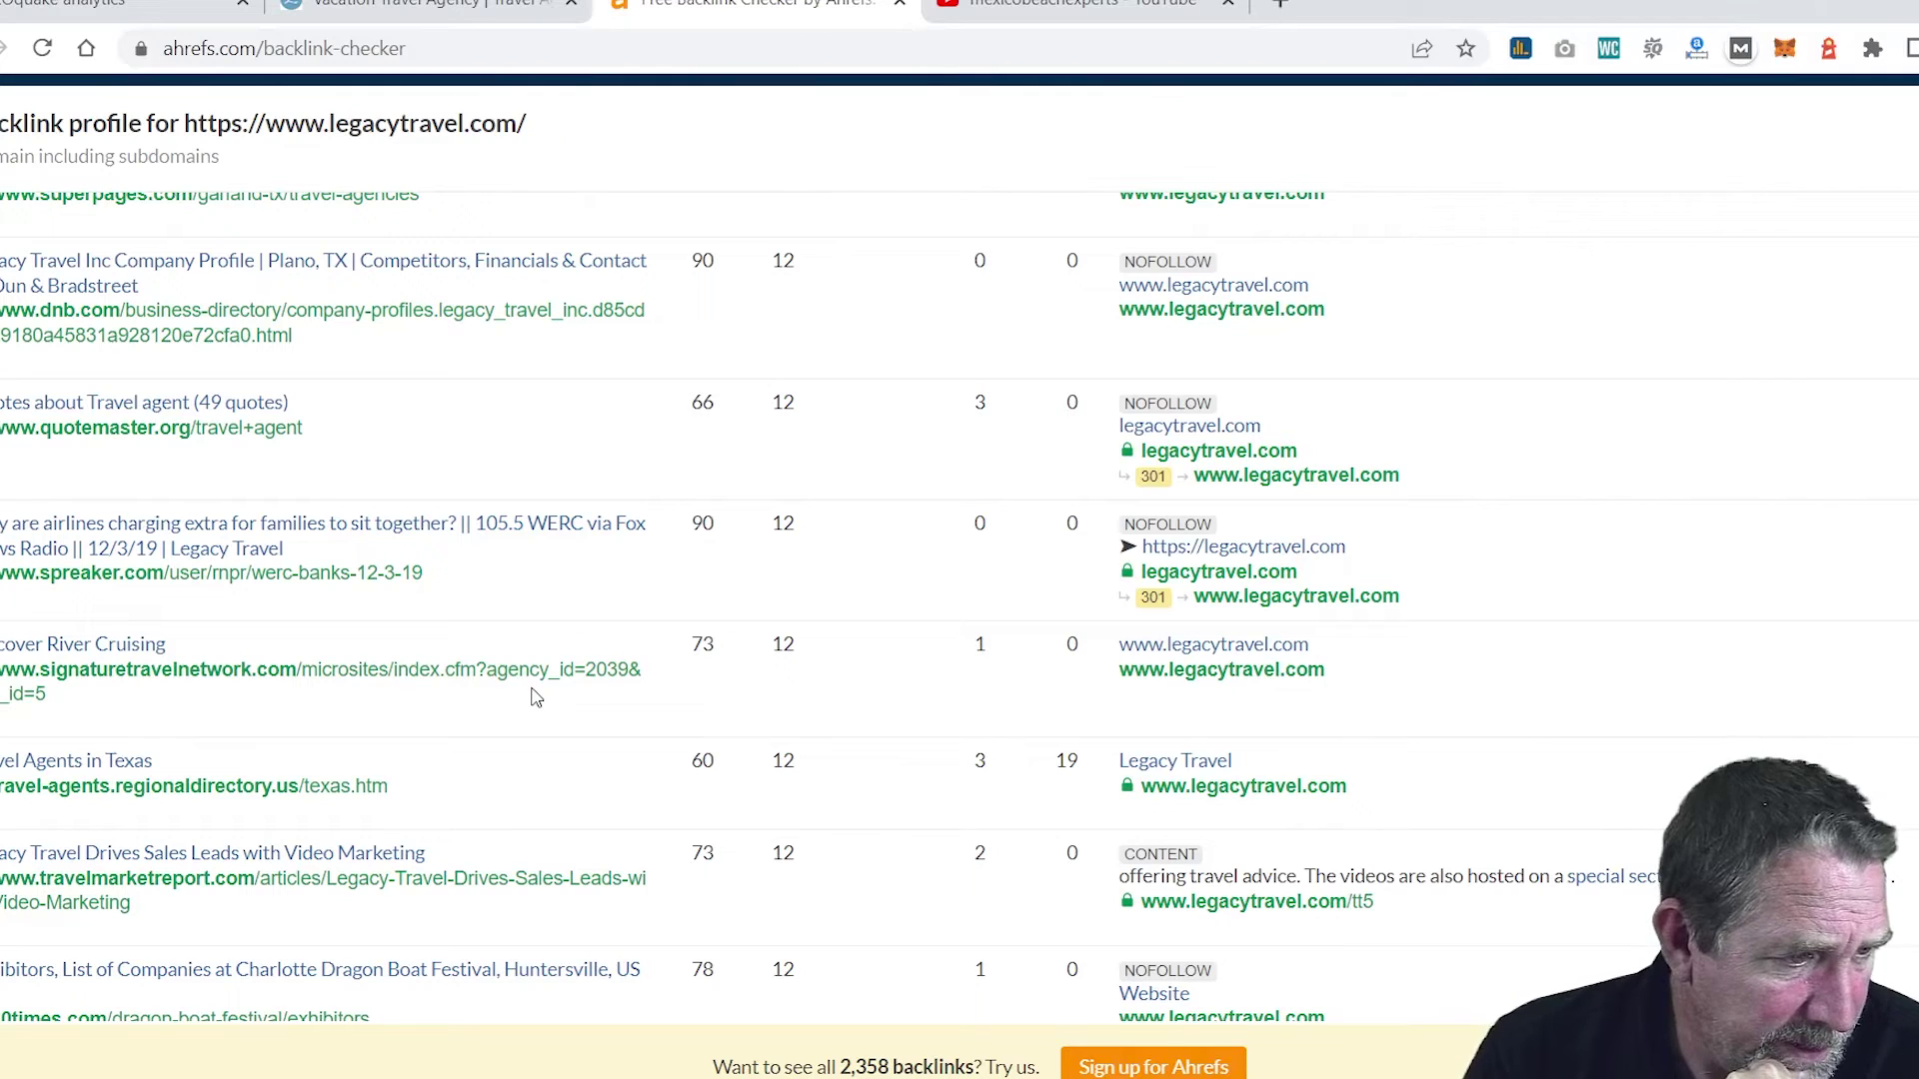
scroll(535, 698, down, 2)
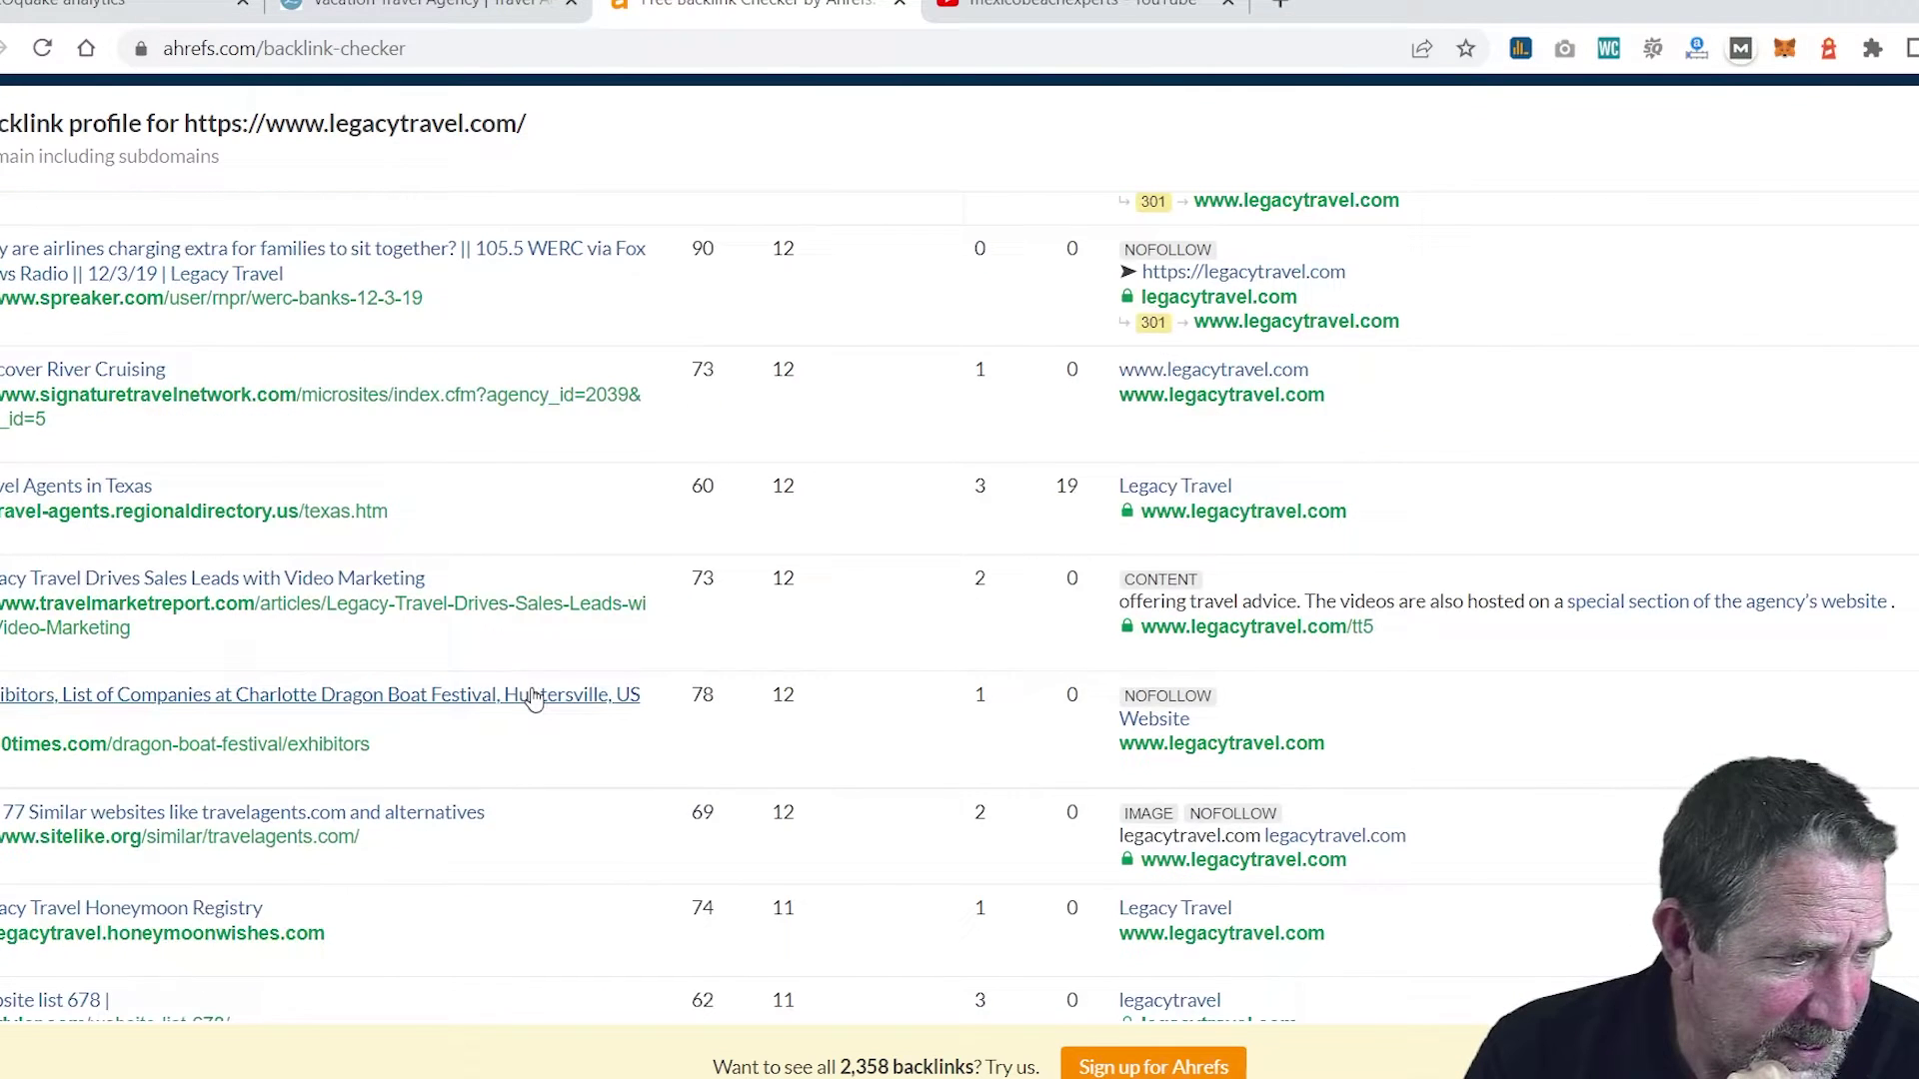
scroll(536, 698, down, 1)
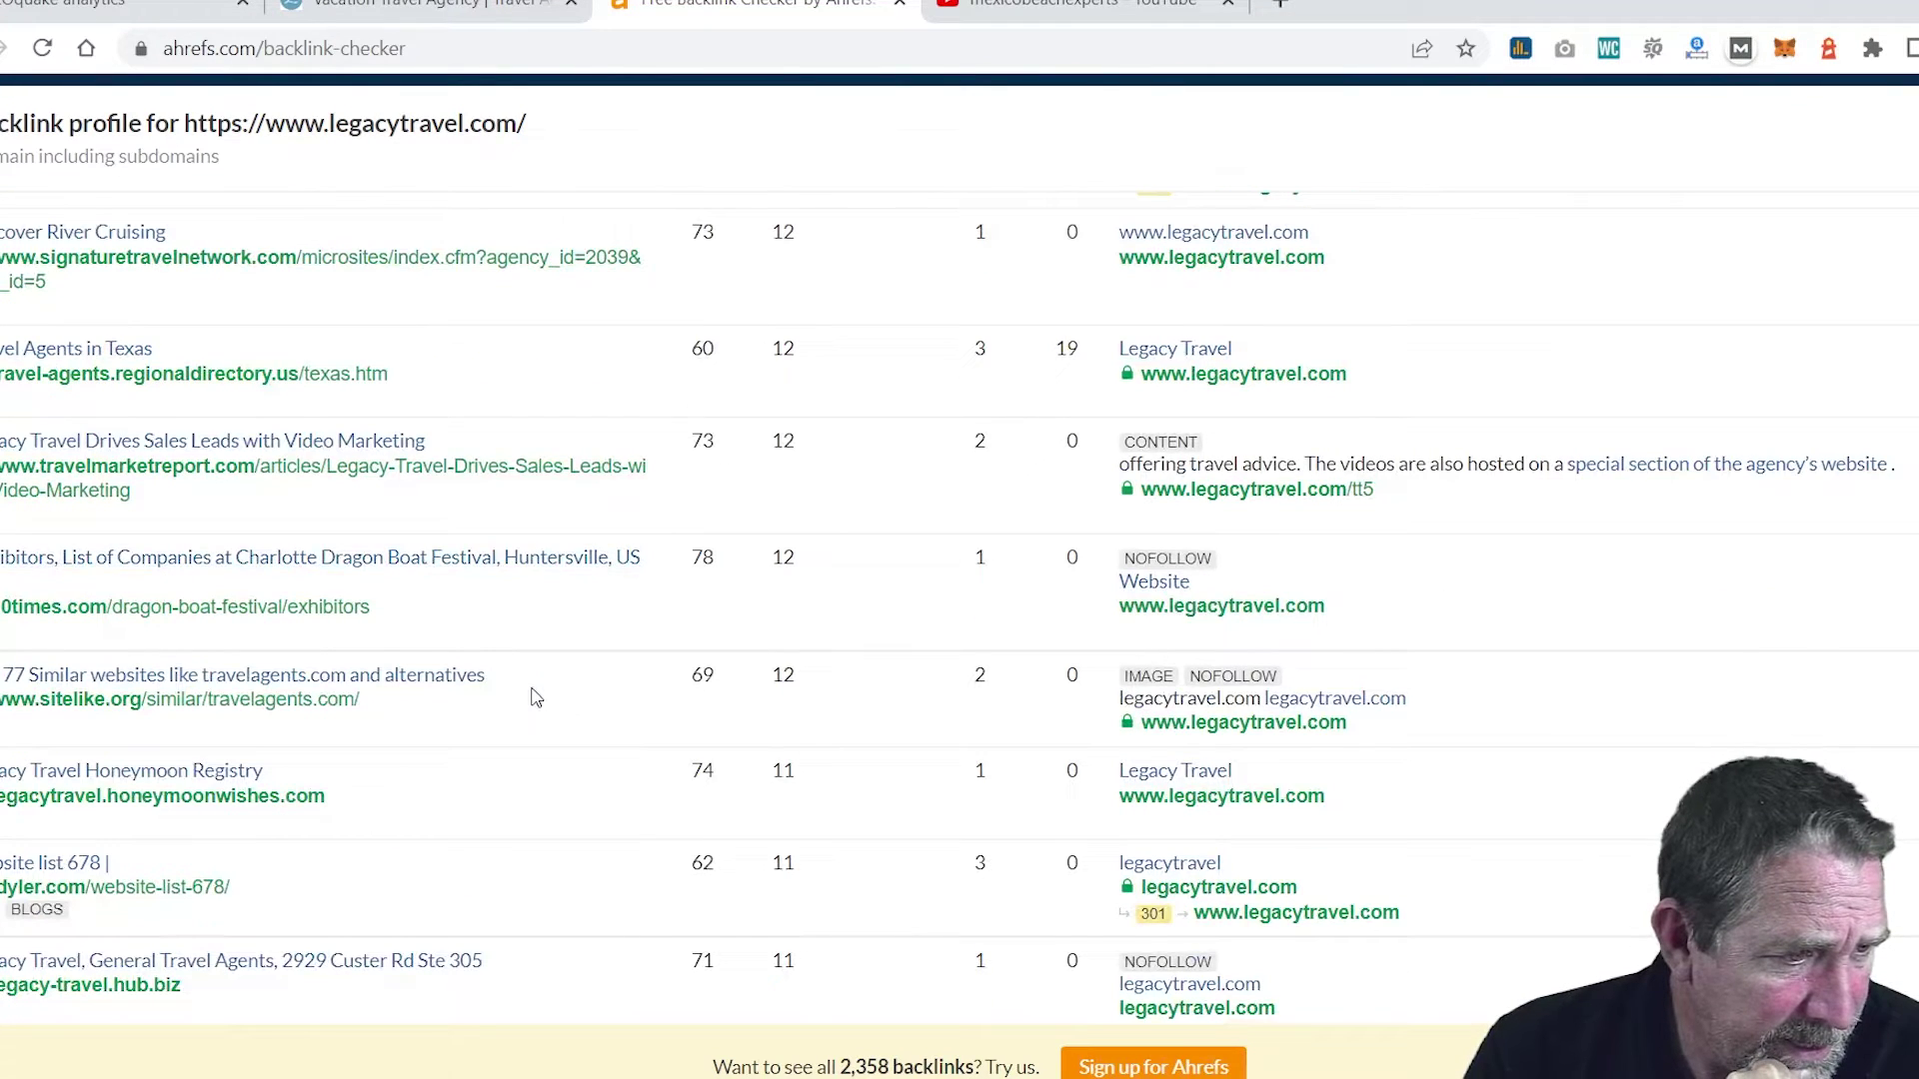
scroll(535, 698, down, 1)
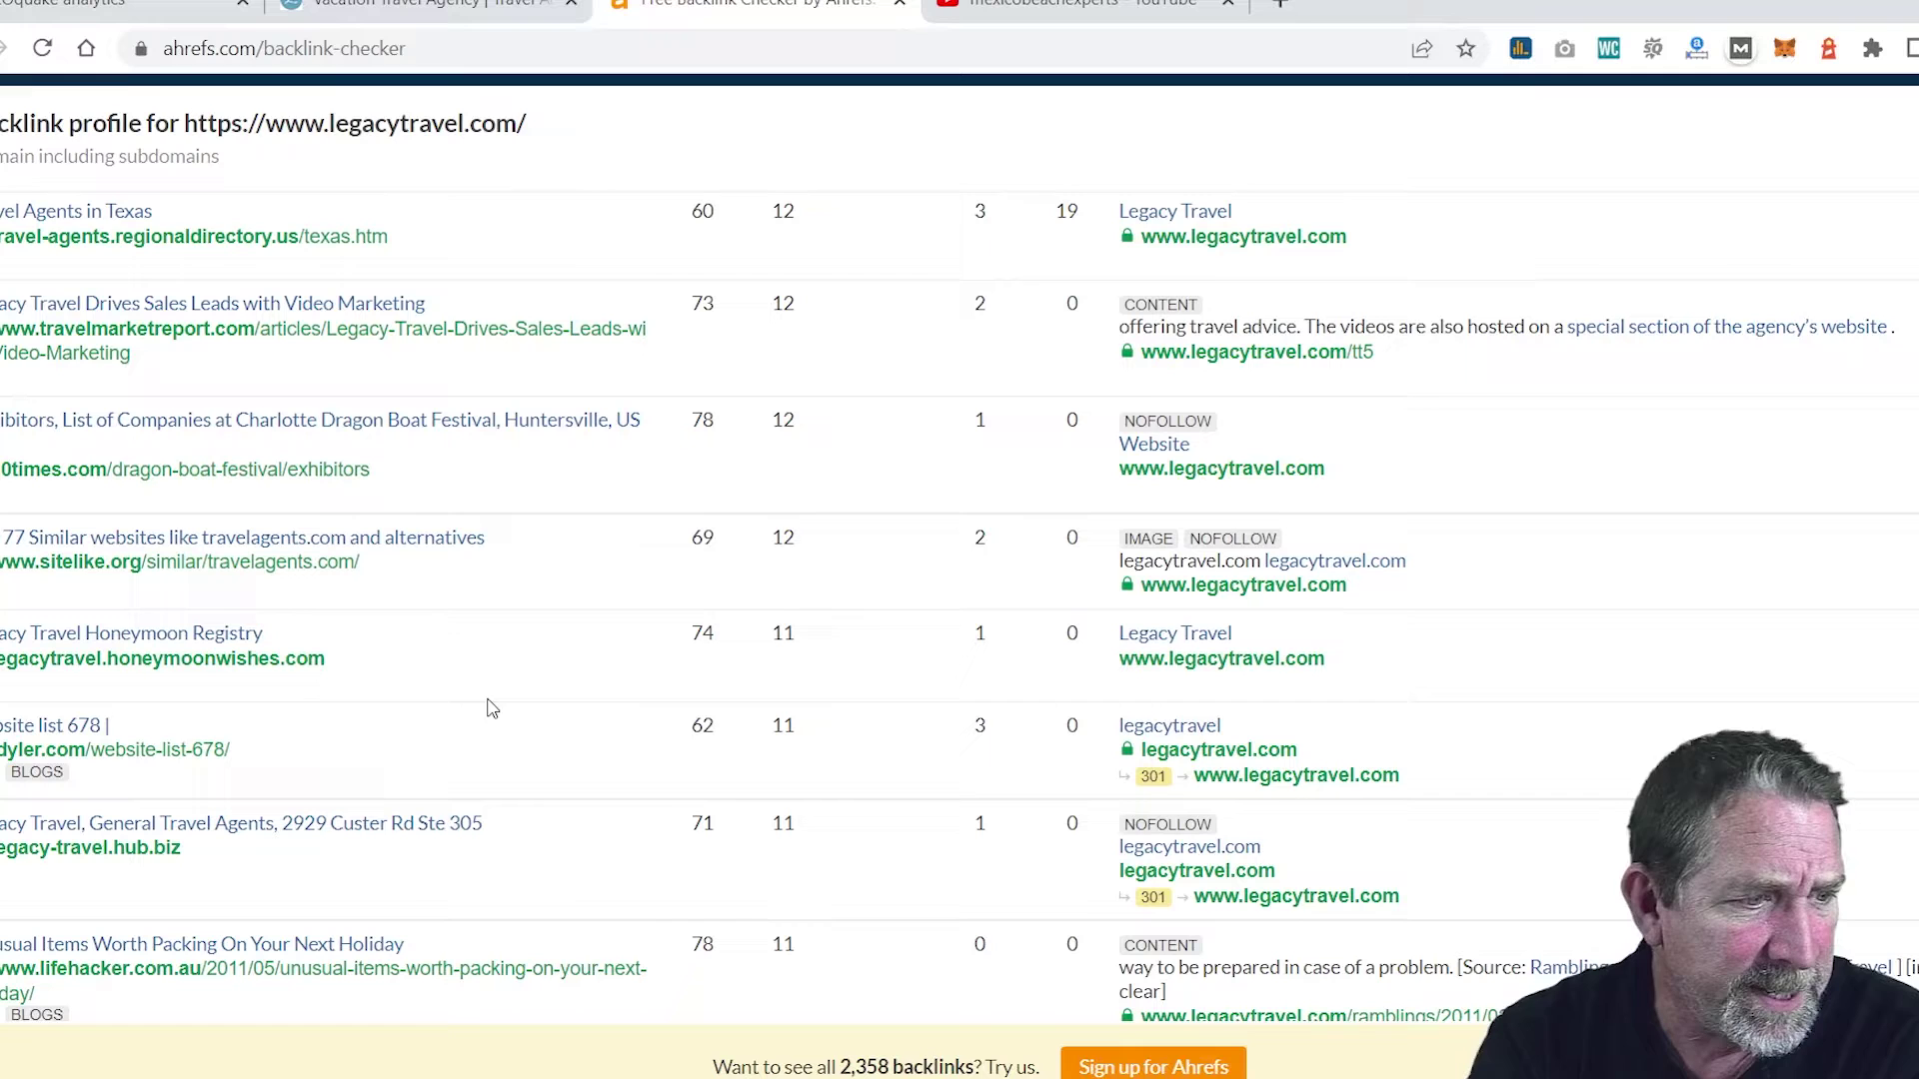
scroll(480, 790, down, 2)
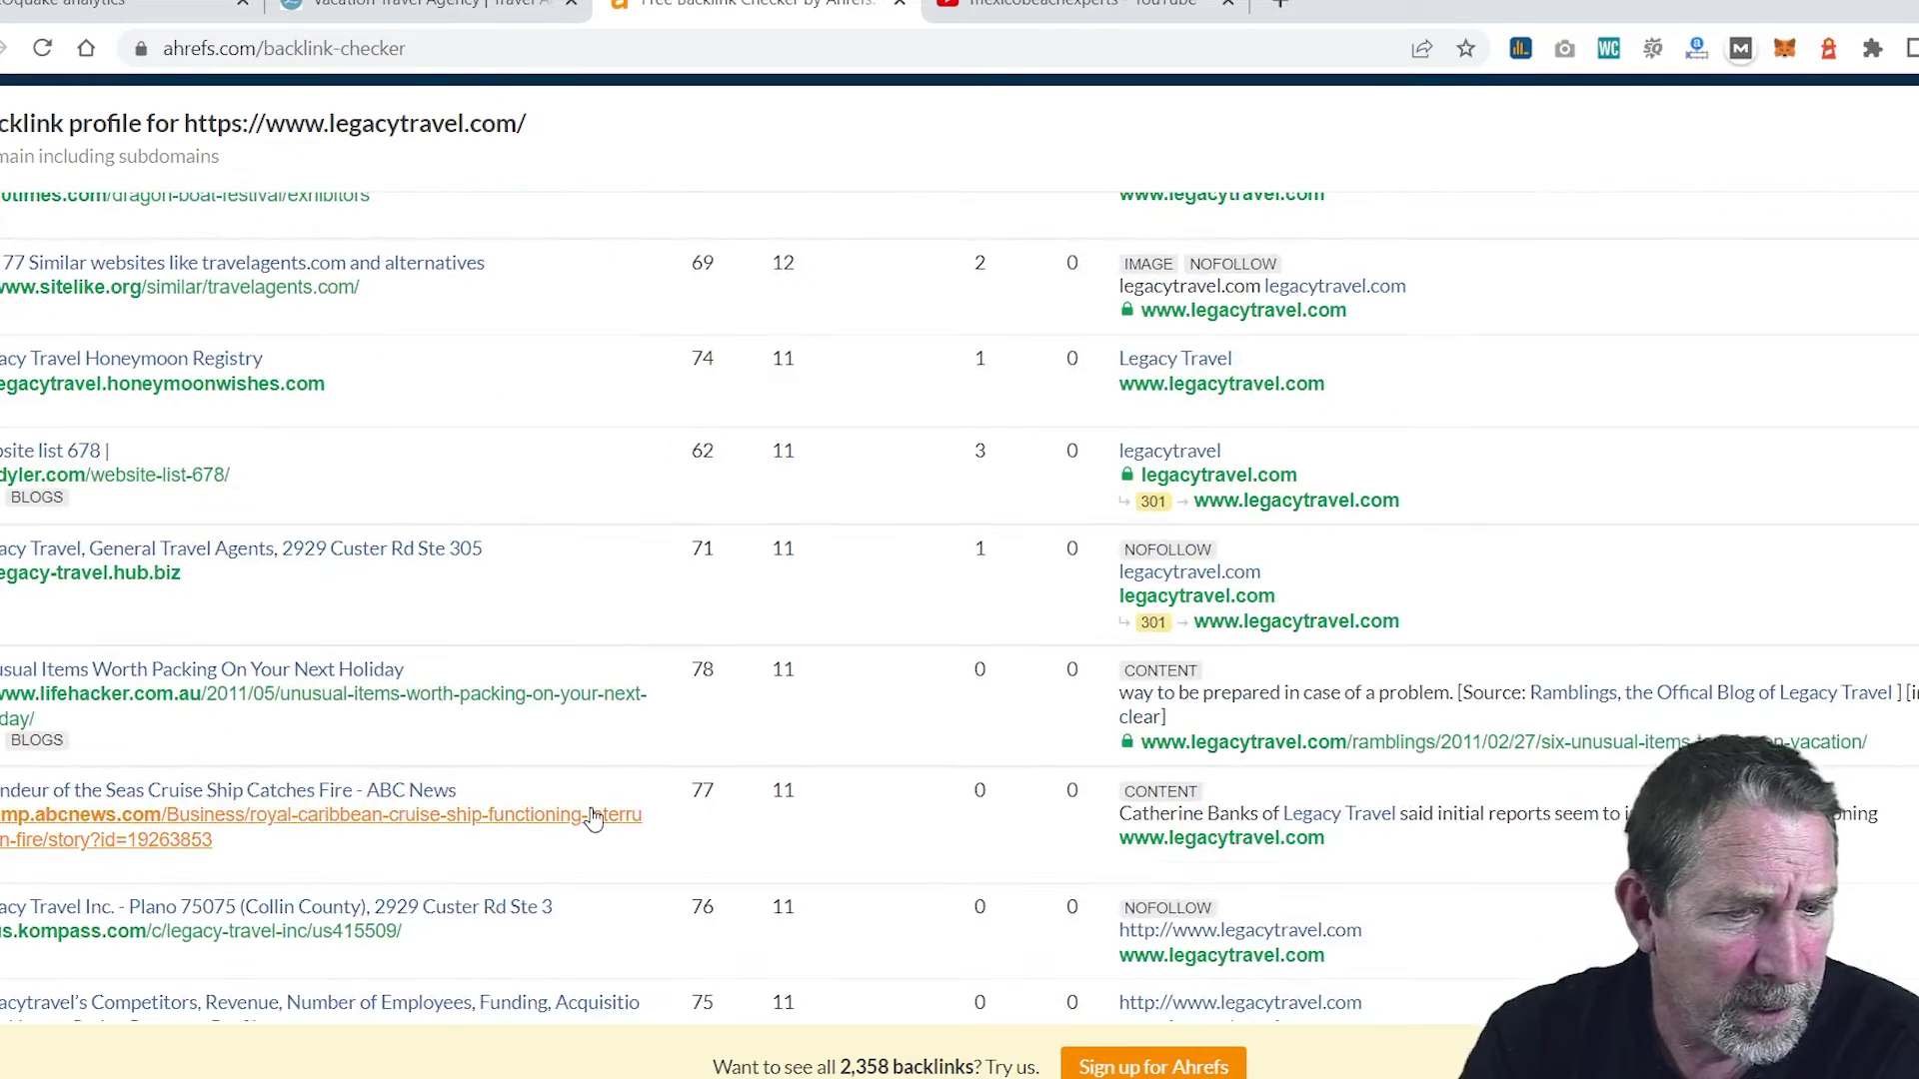
scroll(594, 816, down, 1)
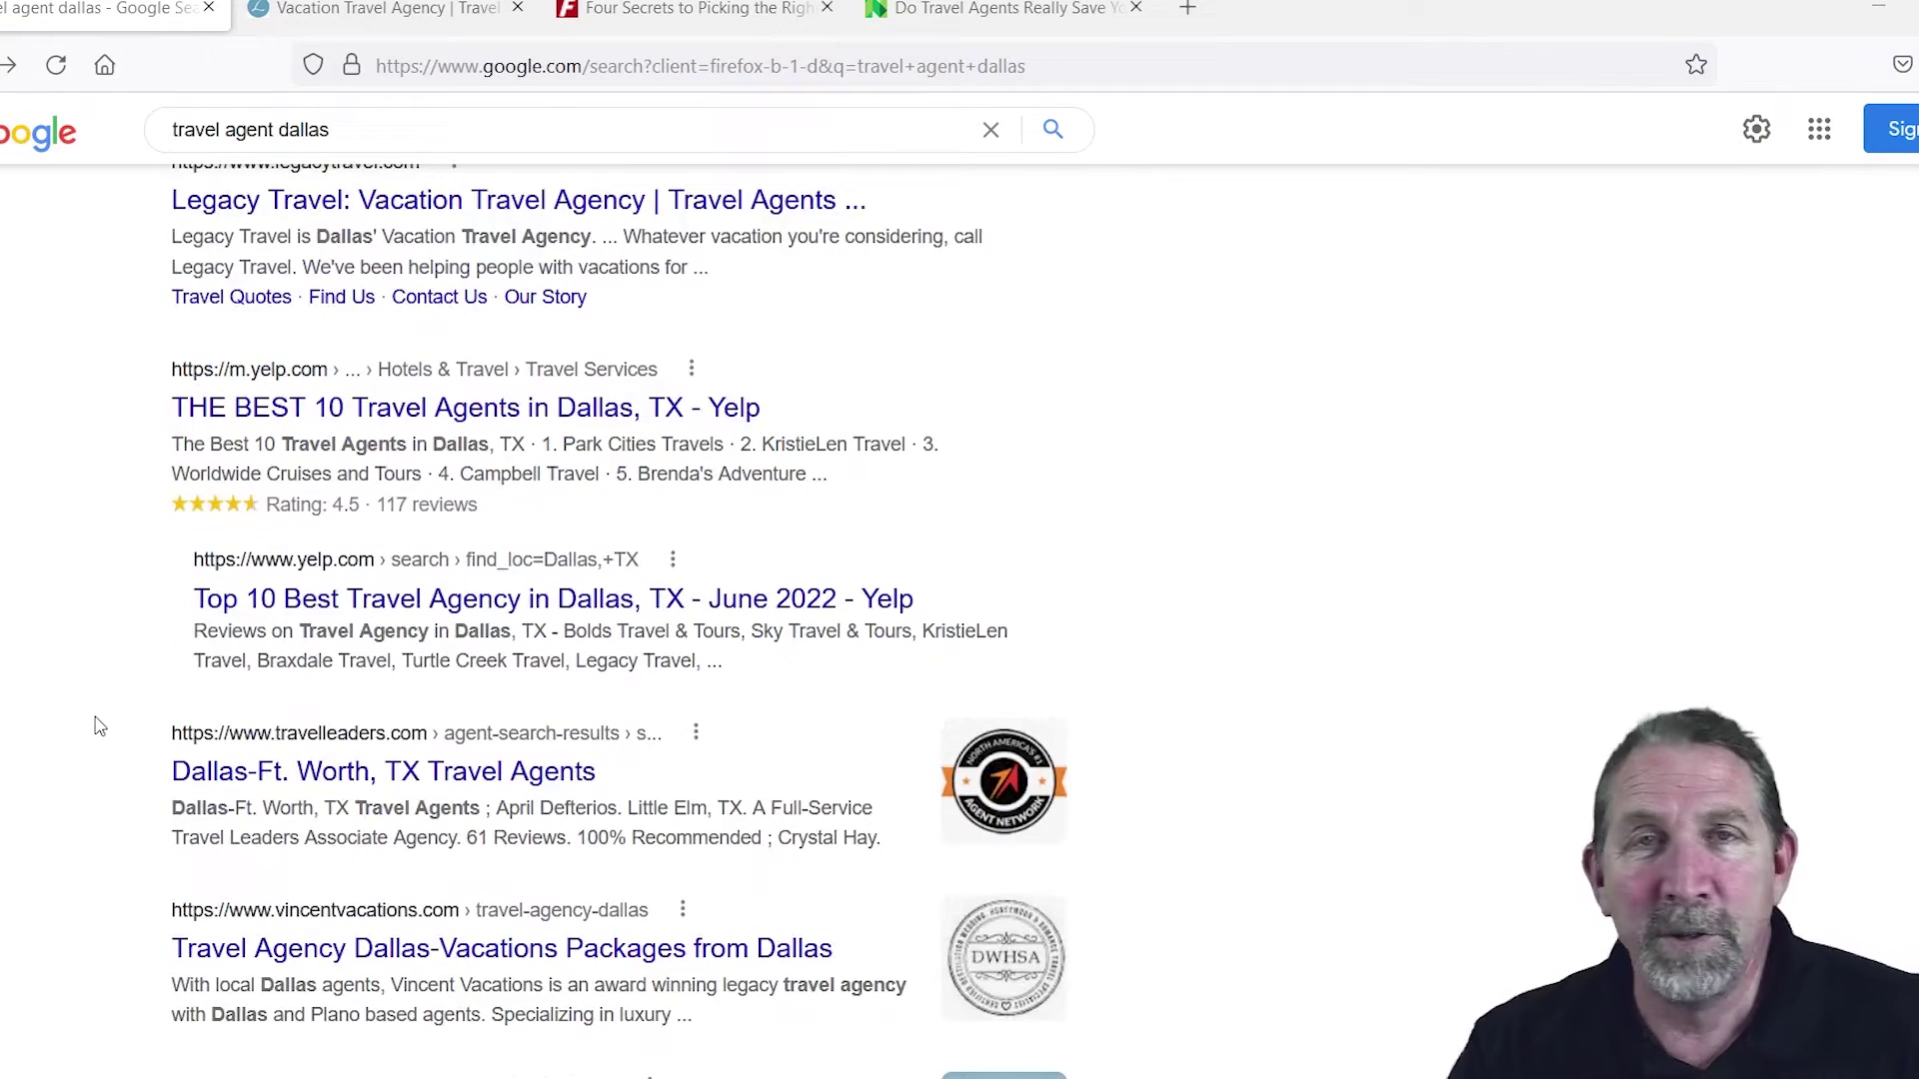
Step: Return to the Google results for "travel agent dallas" and open the travelleaders.com result "Dallas-Ft. Worth, TX Travel Agents"
scroll(99, 726, down, 3)
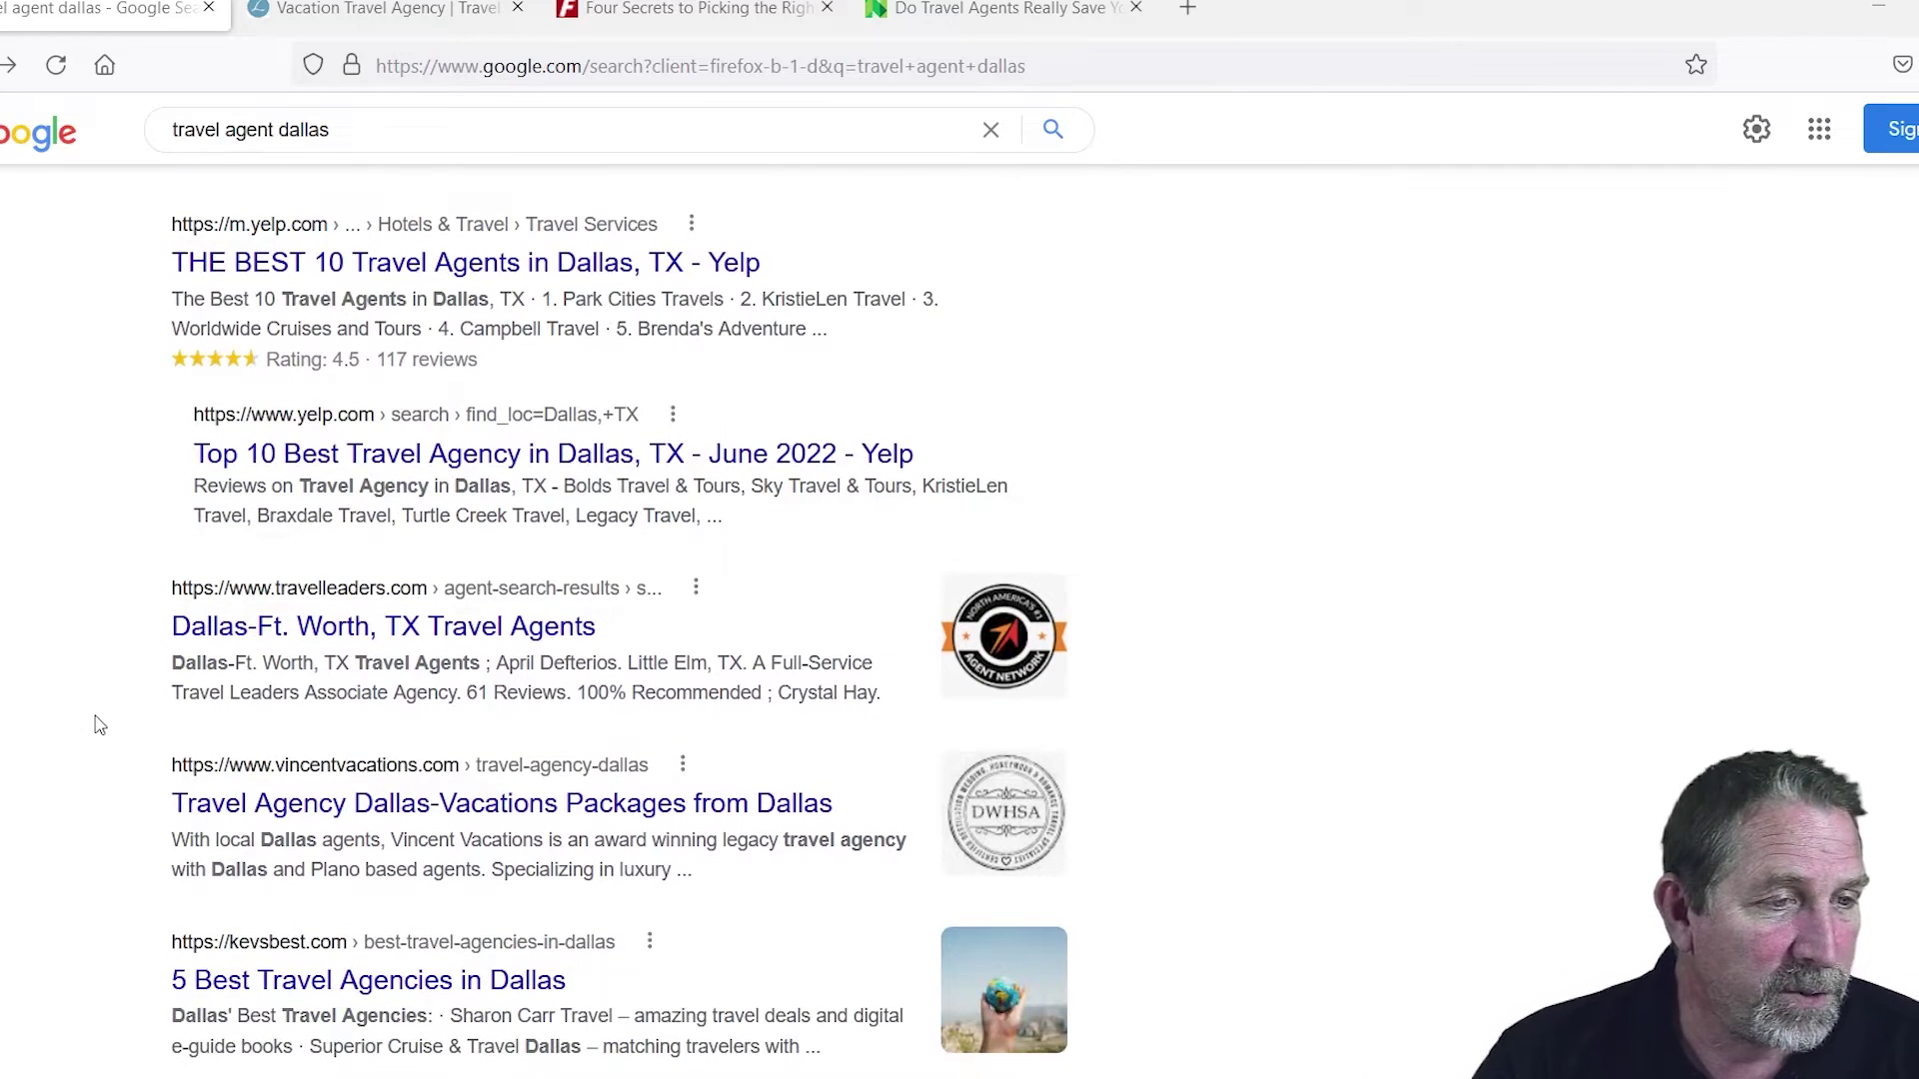
click(355, 626)
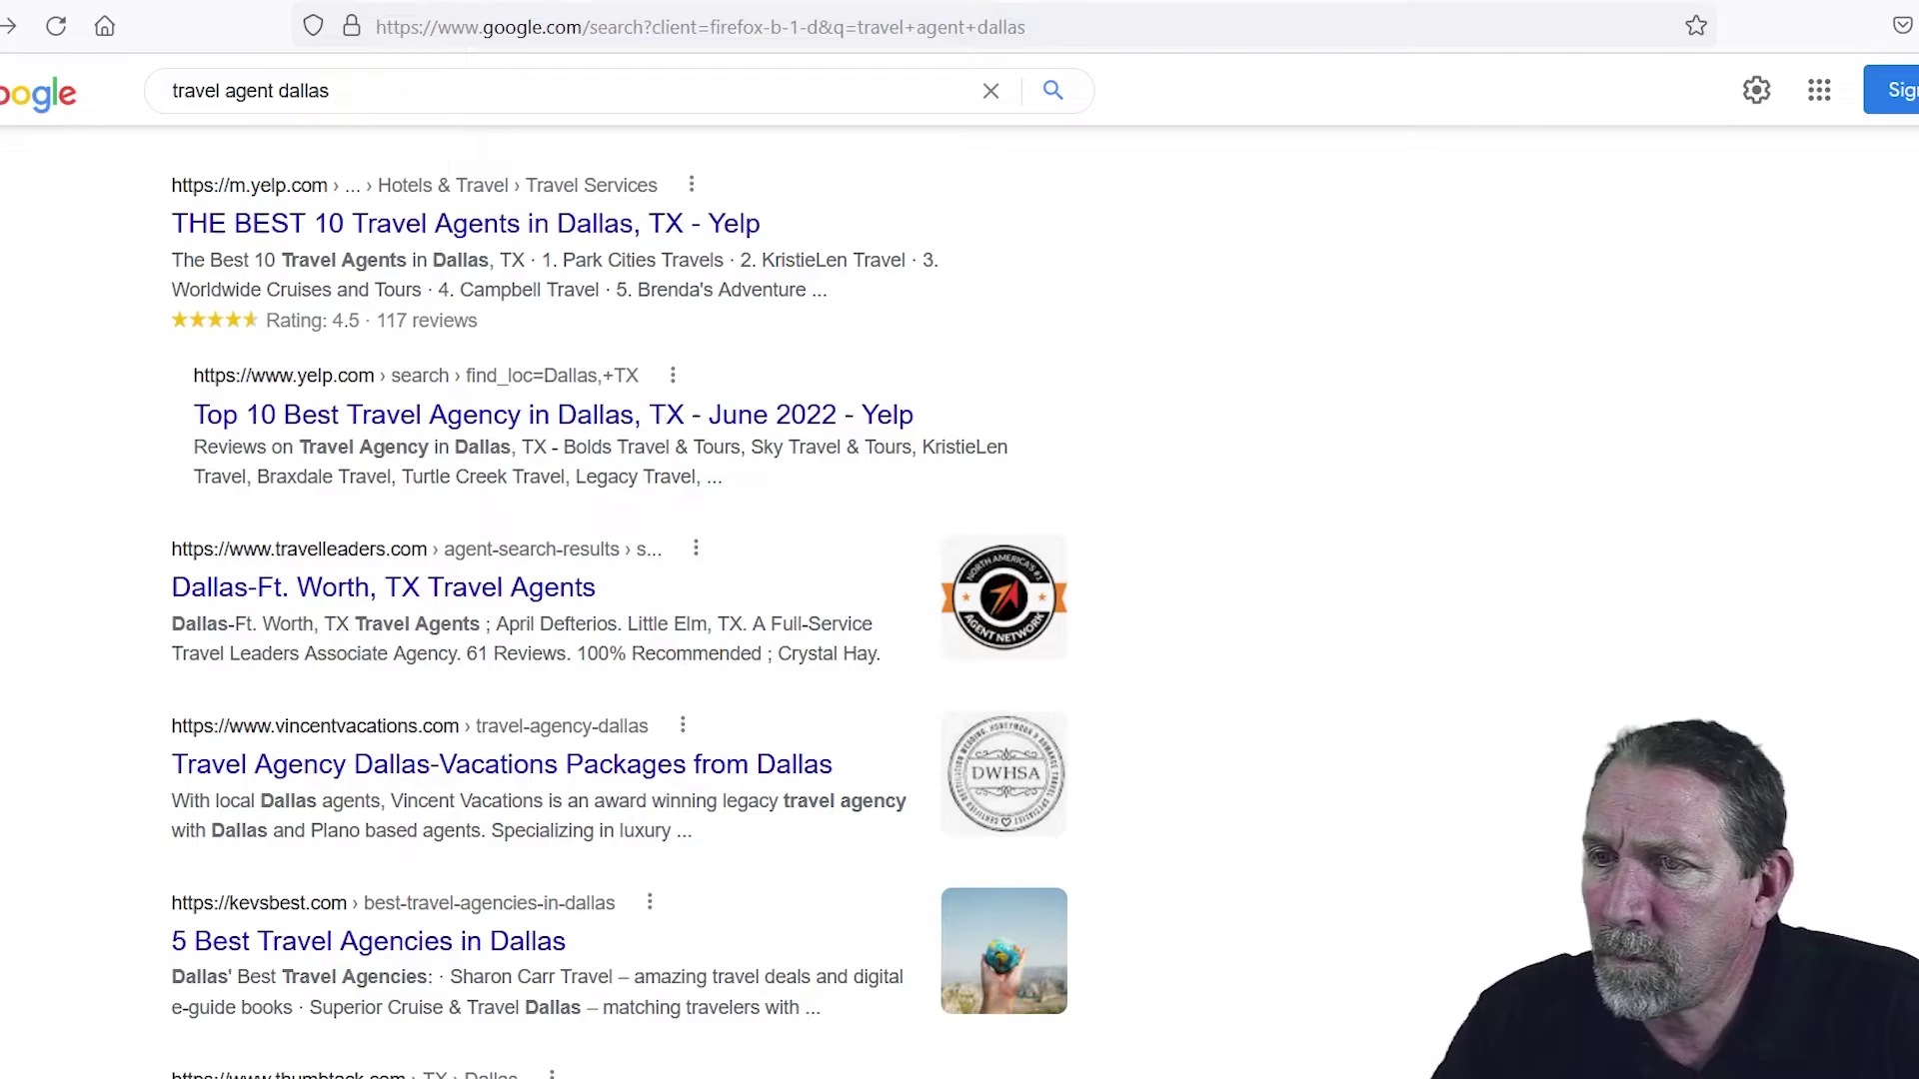
drag(1918, 2, 539, 2)
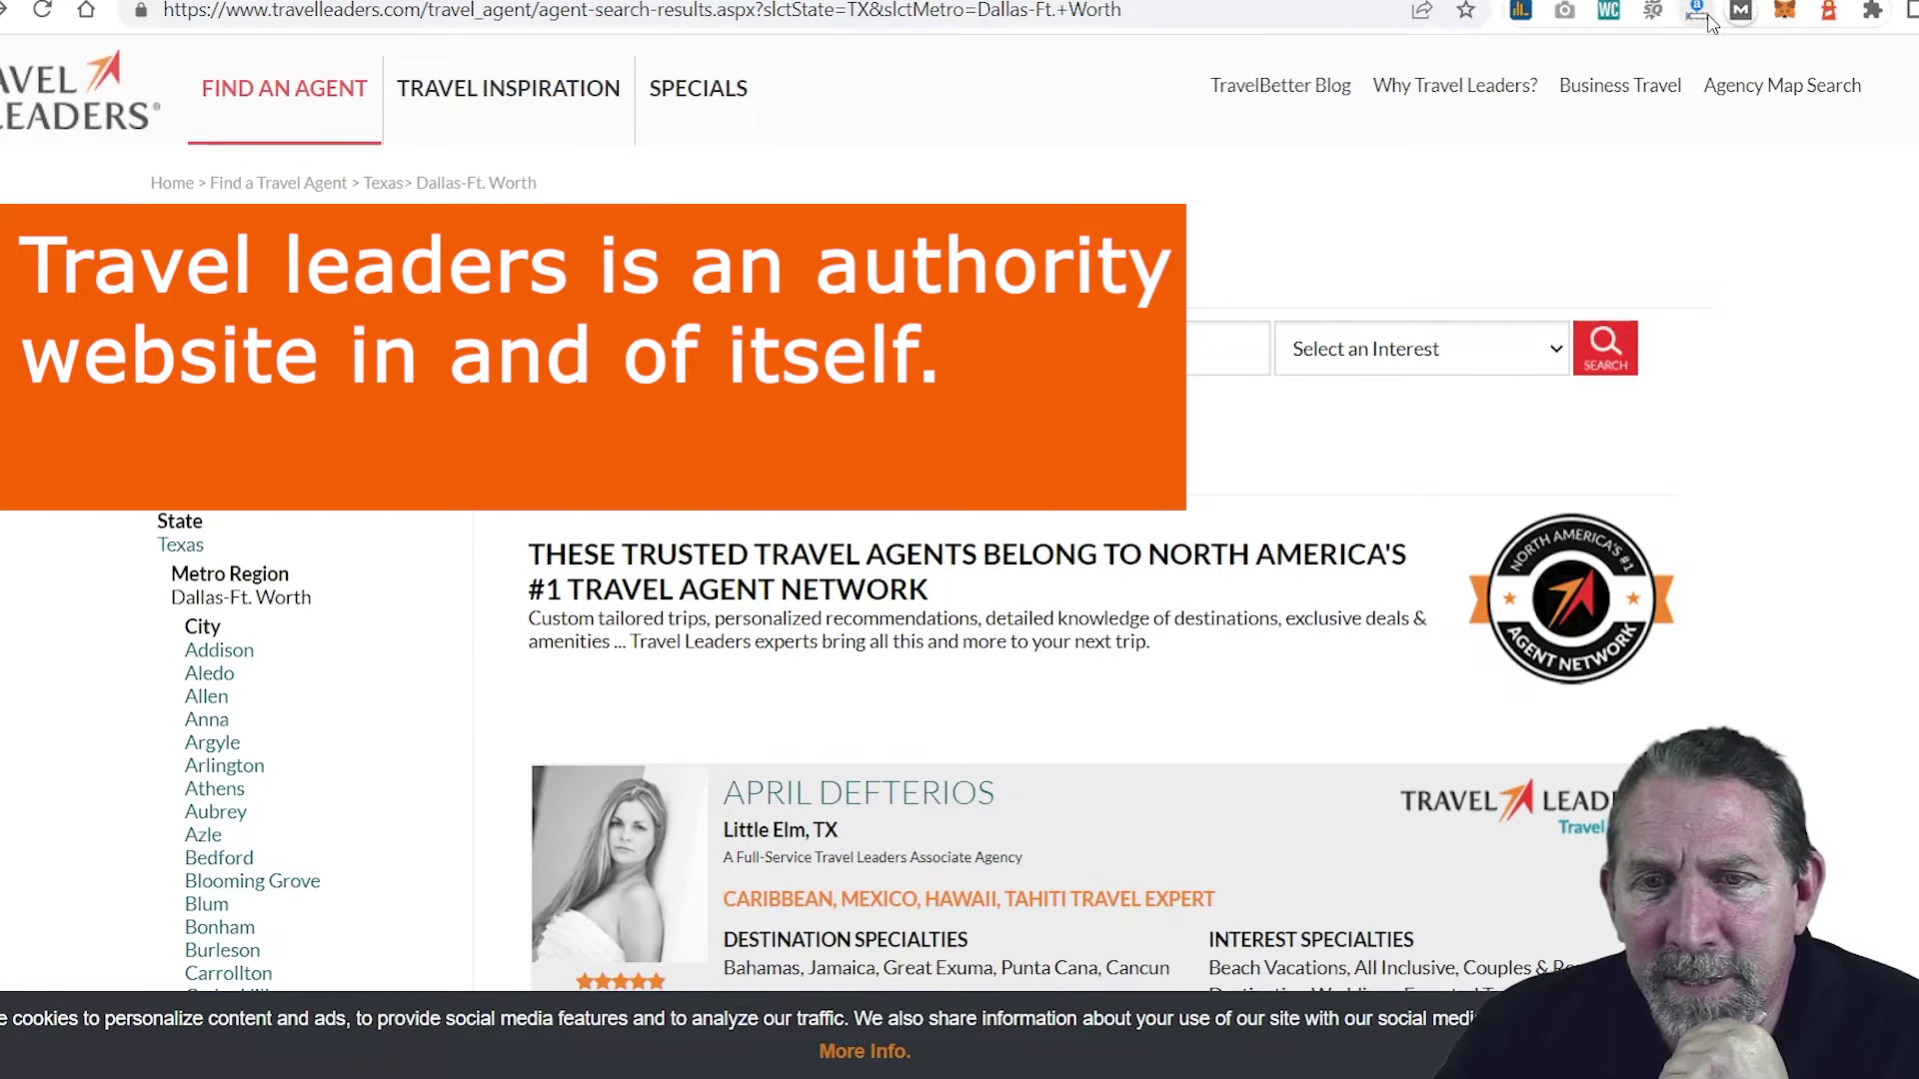
Step: Review the Travel Leaders listing of Dallas-Ft. Worth agents, including their specialties and reviews, and return to the first agent
mouse_move(1696, 15)
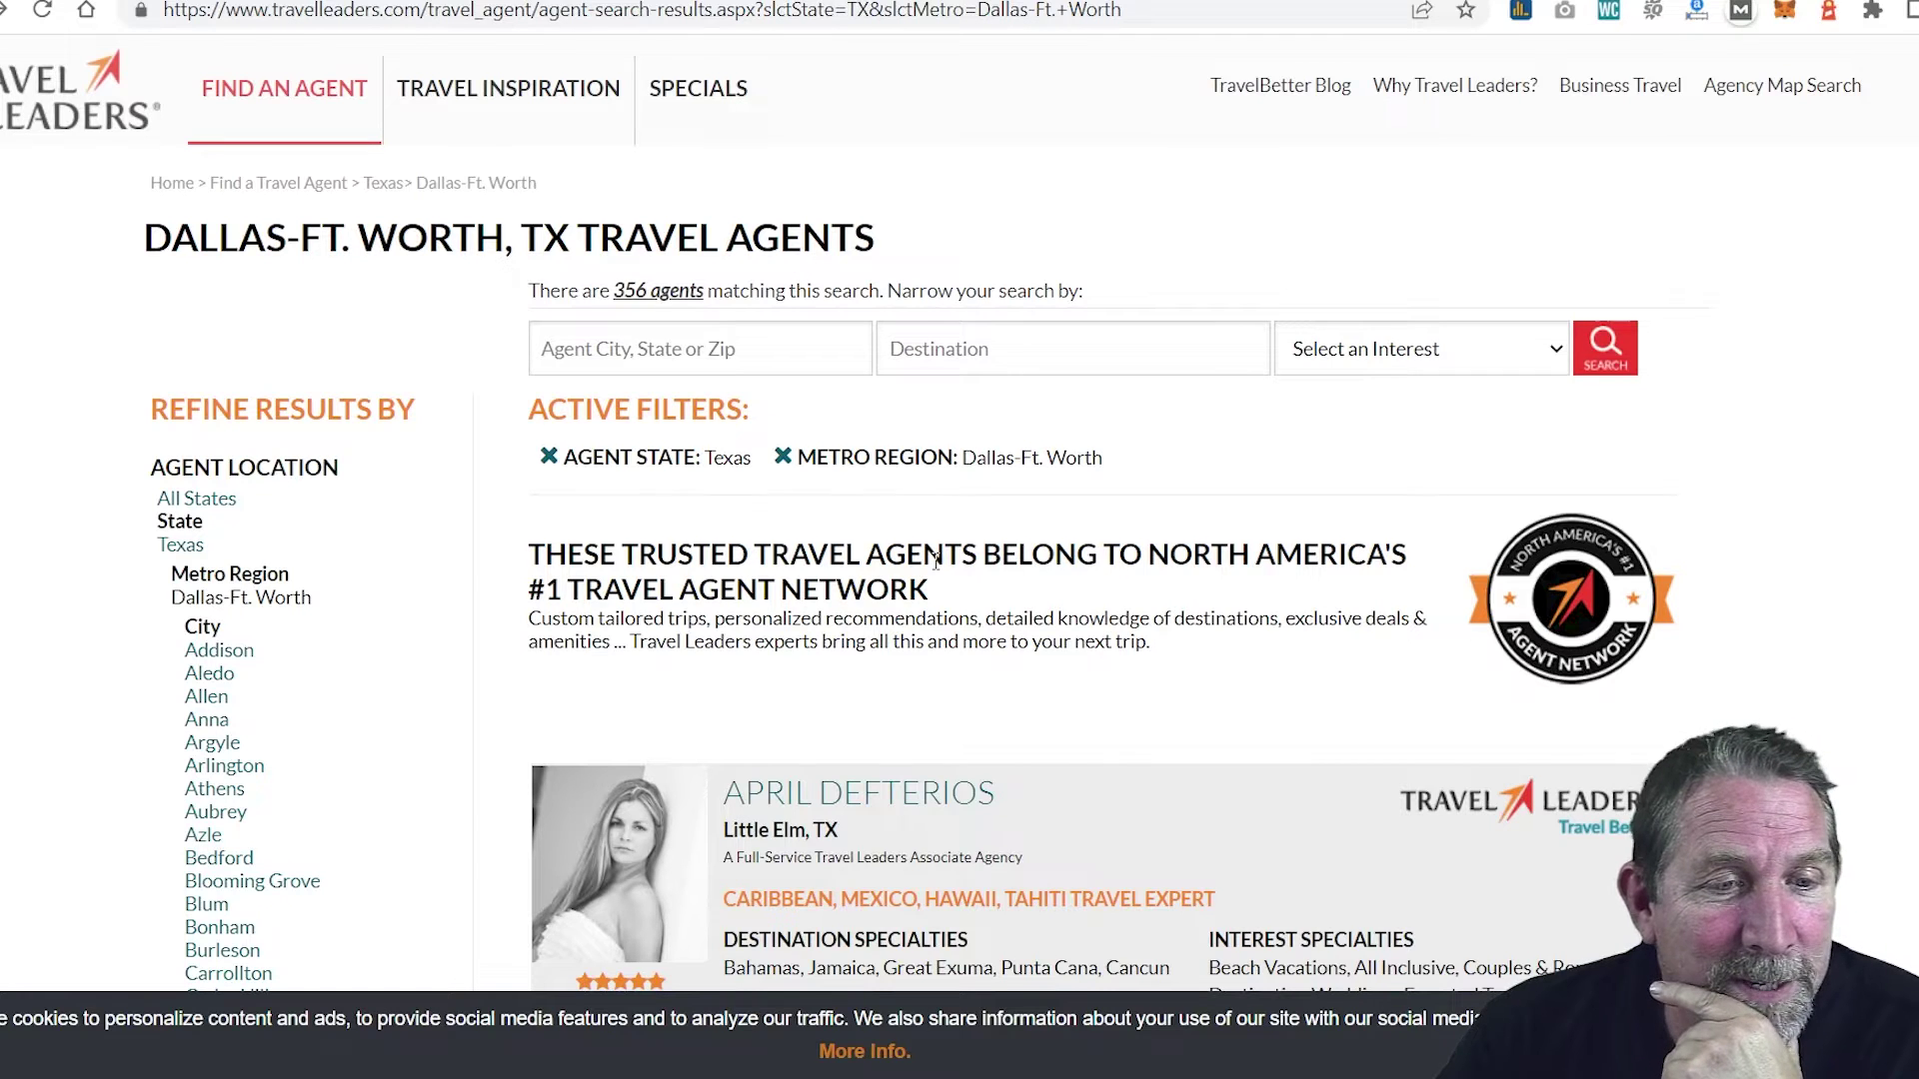
scroll(934, 562, down, 1)
scroll(934, 560, down, 3)
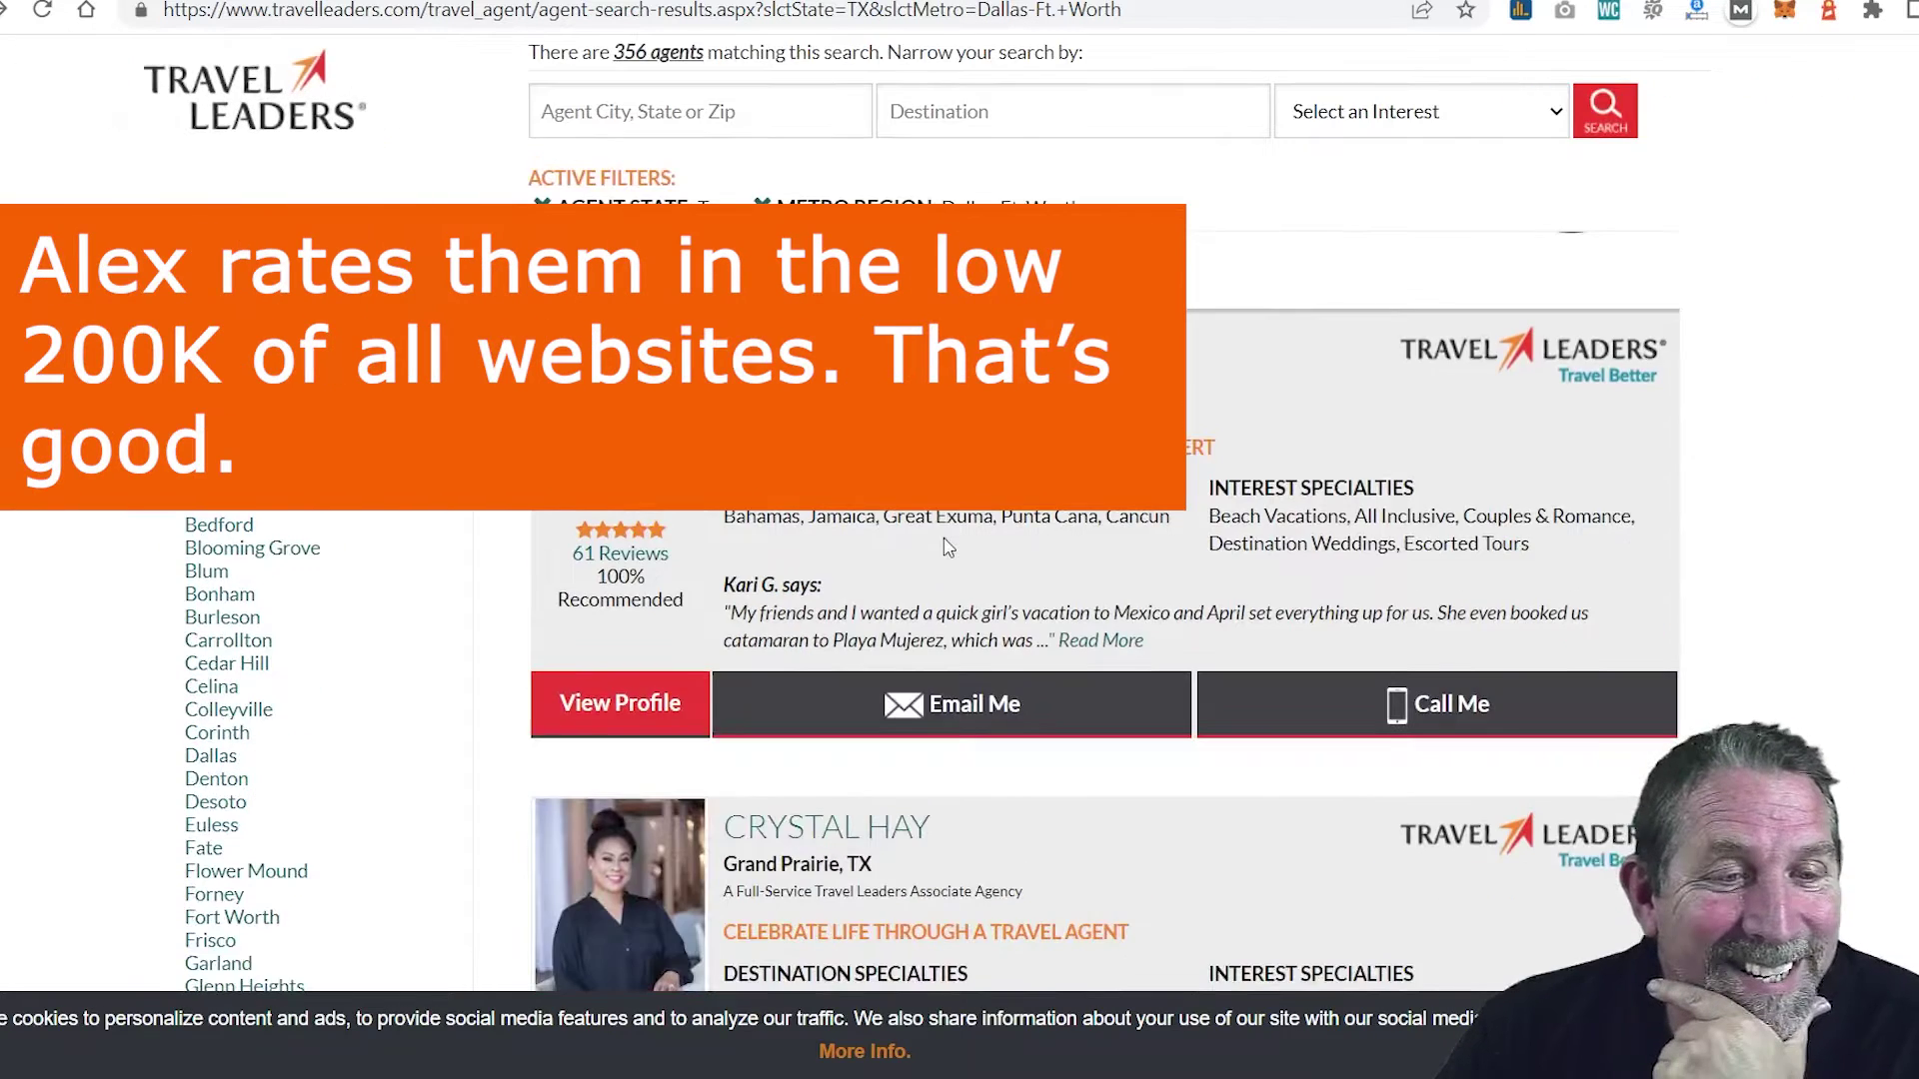
scroll(947, 548, down, 6)
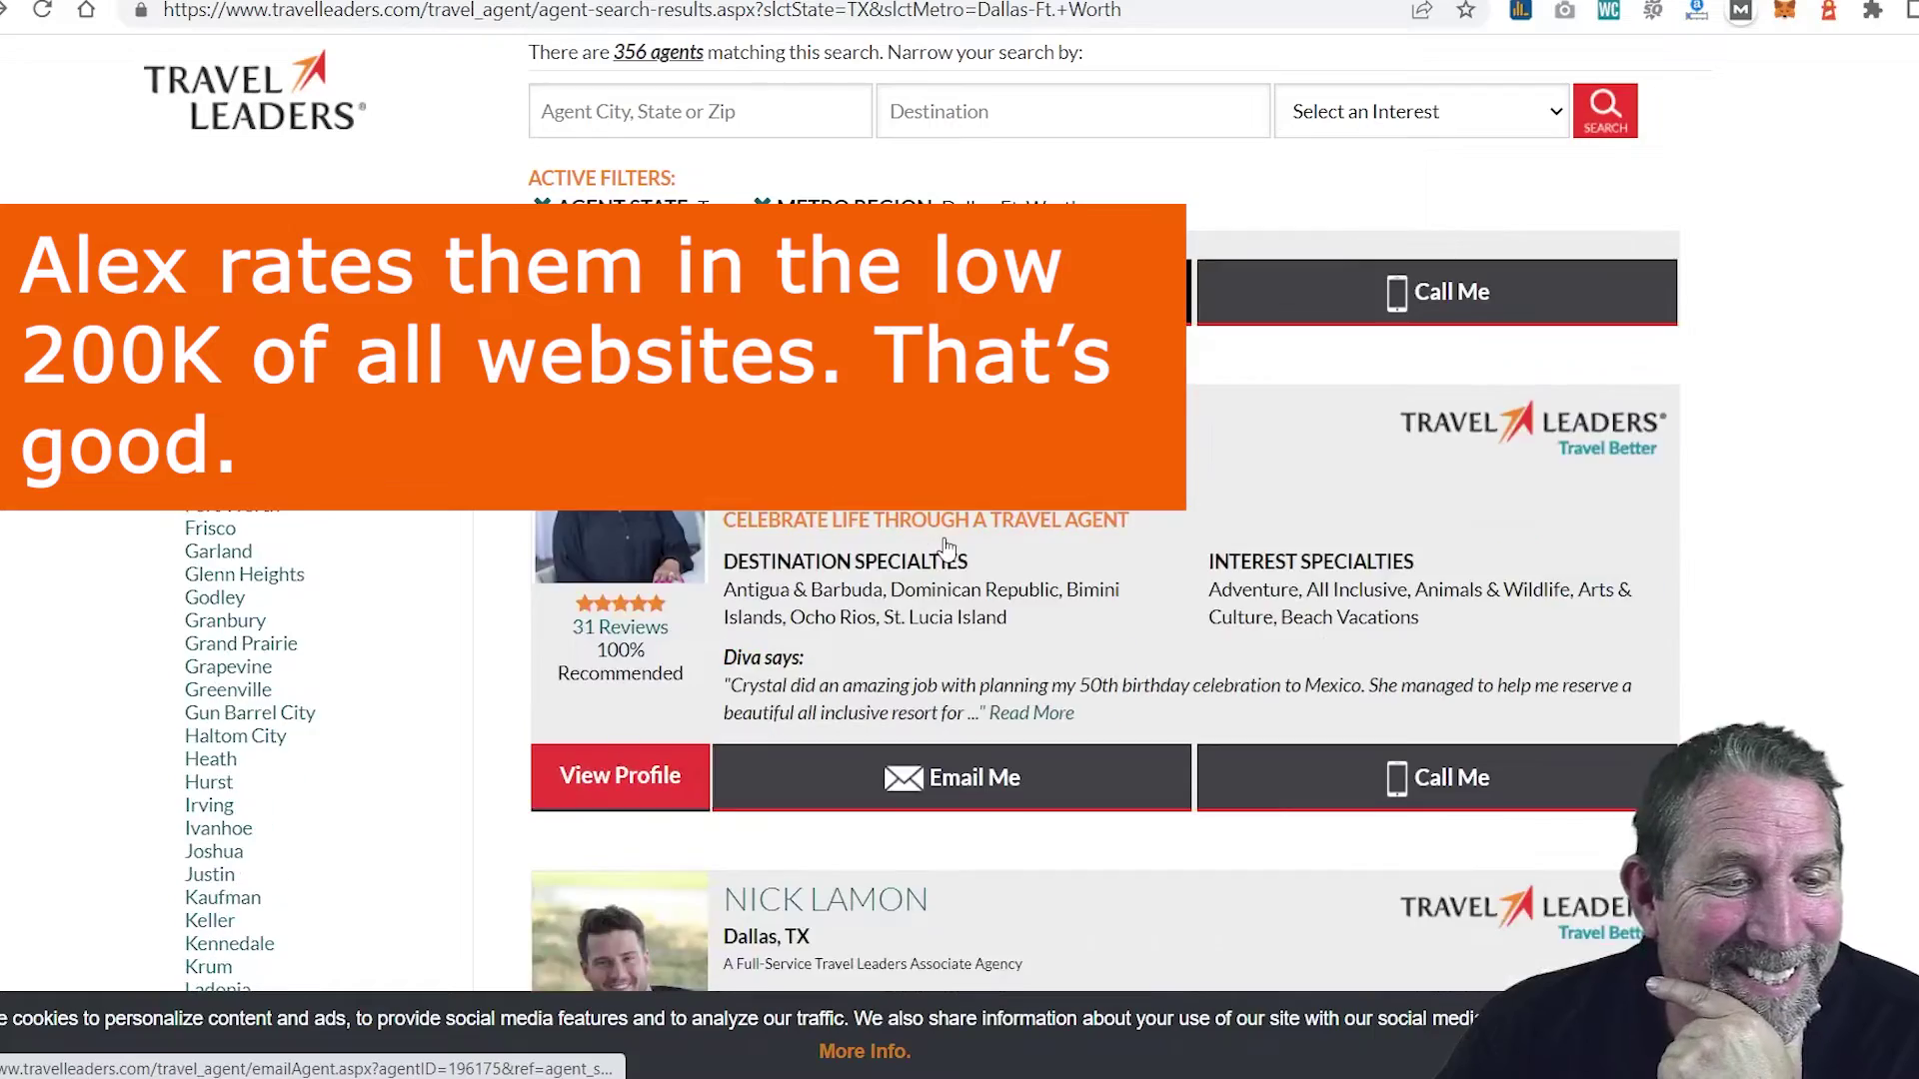
scroll(946, 549, down, 5)
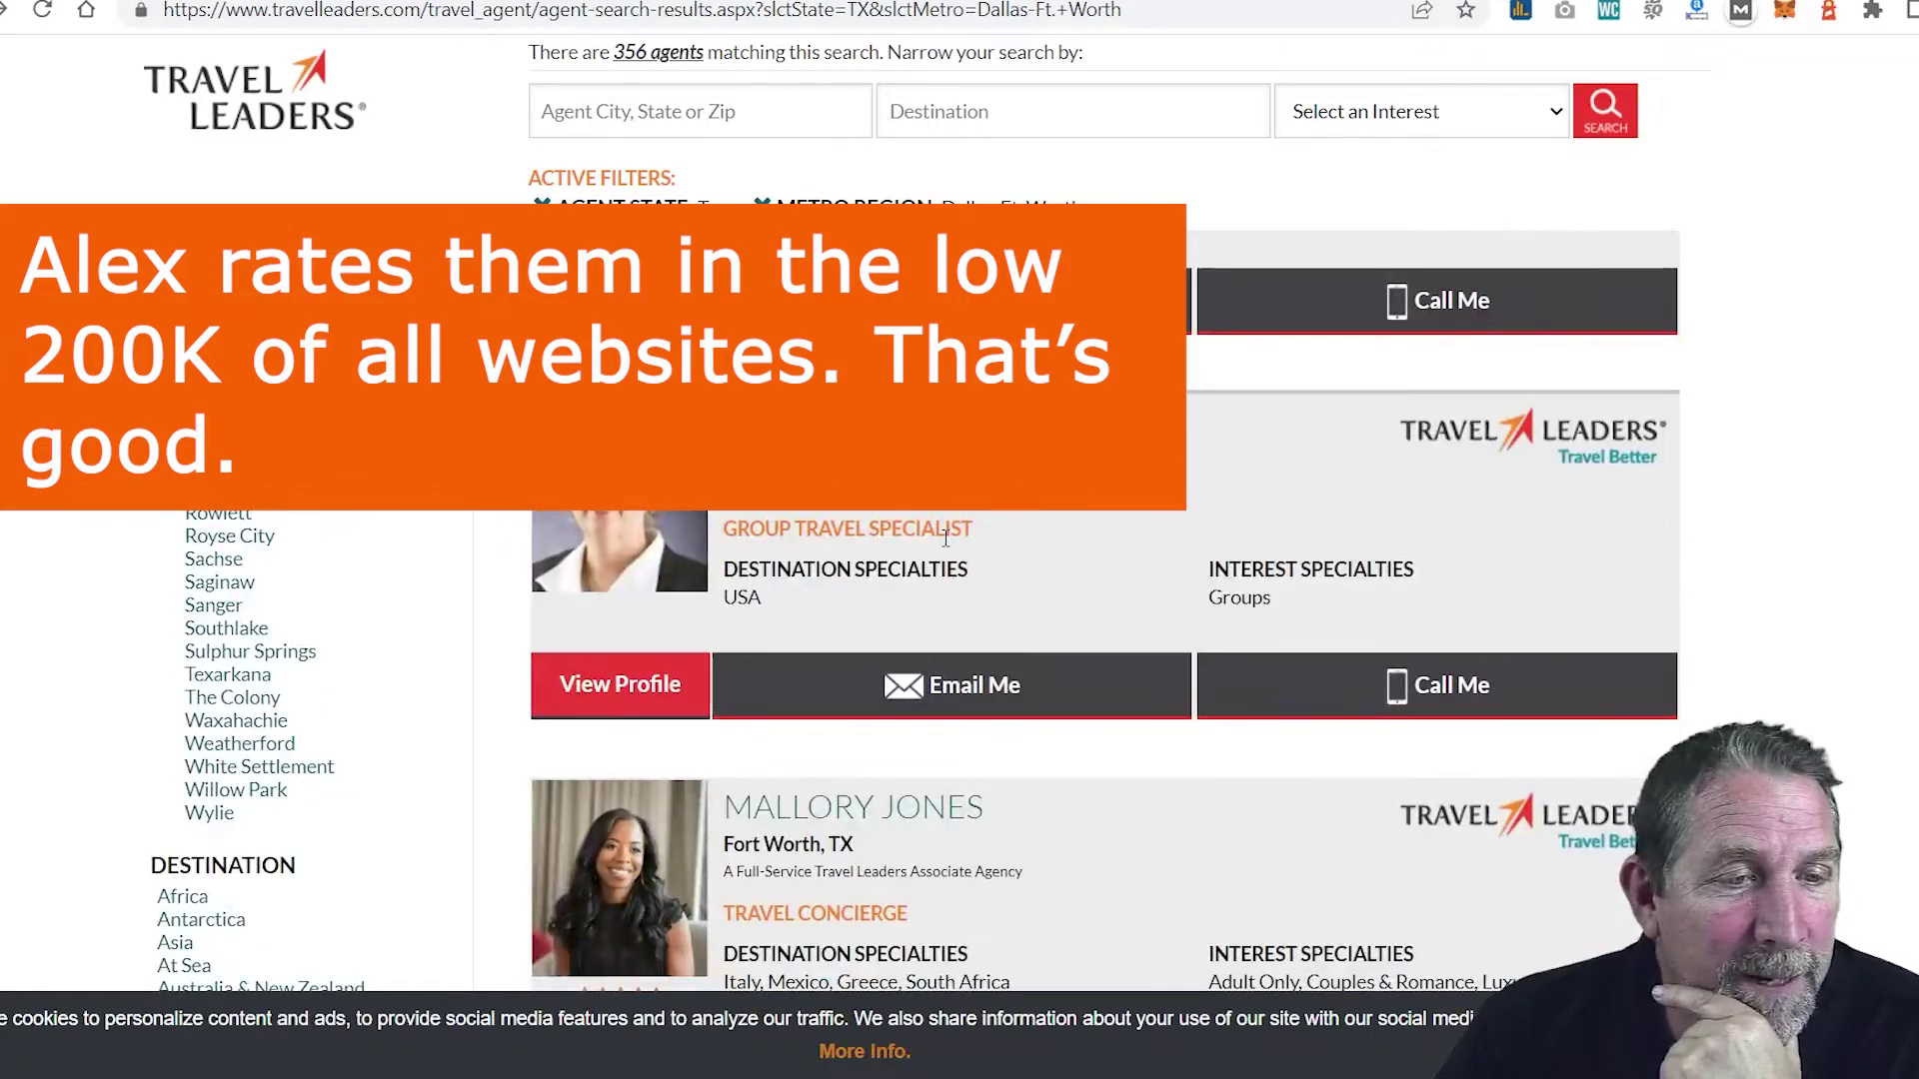
scroll(900, 525, up, 15)
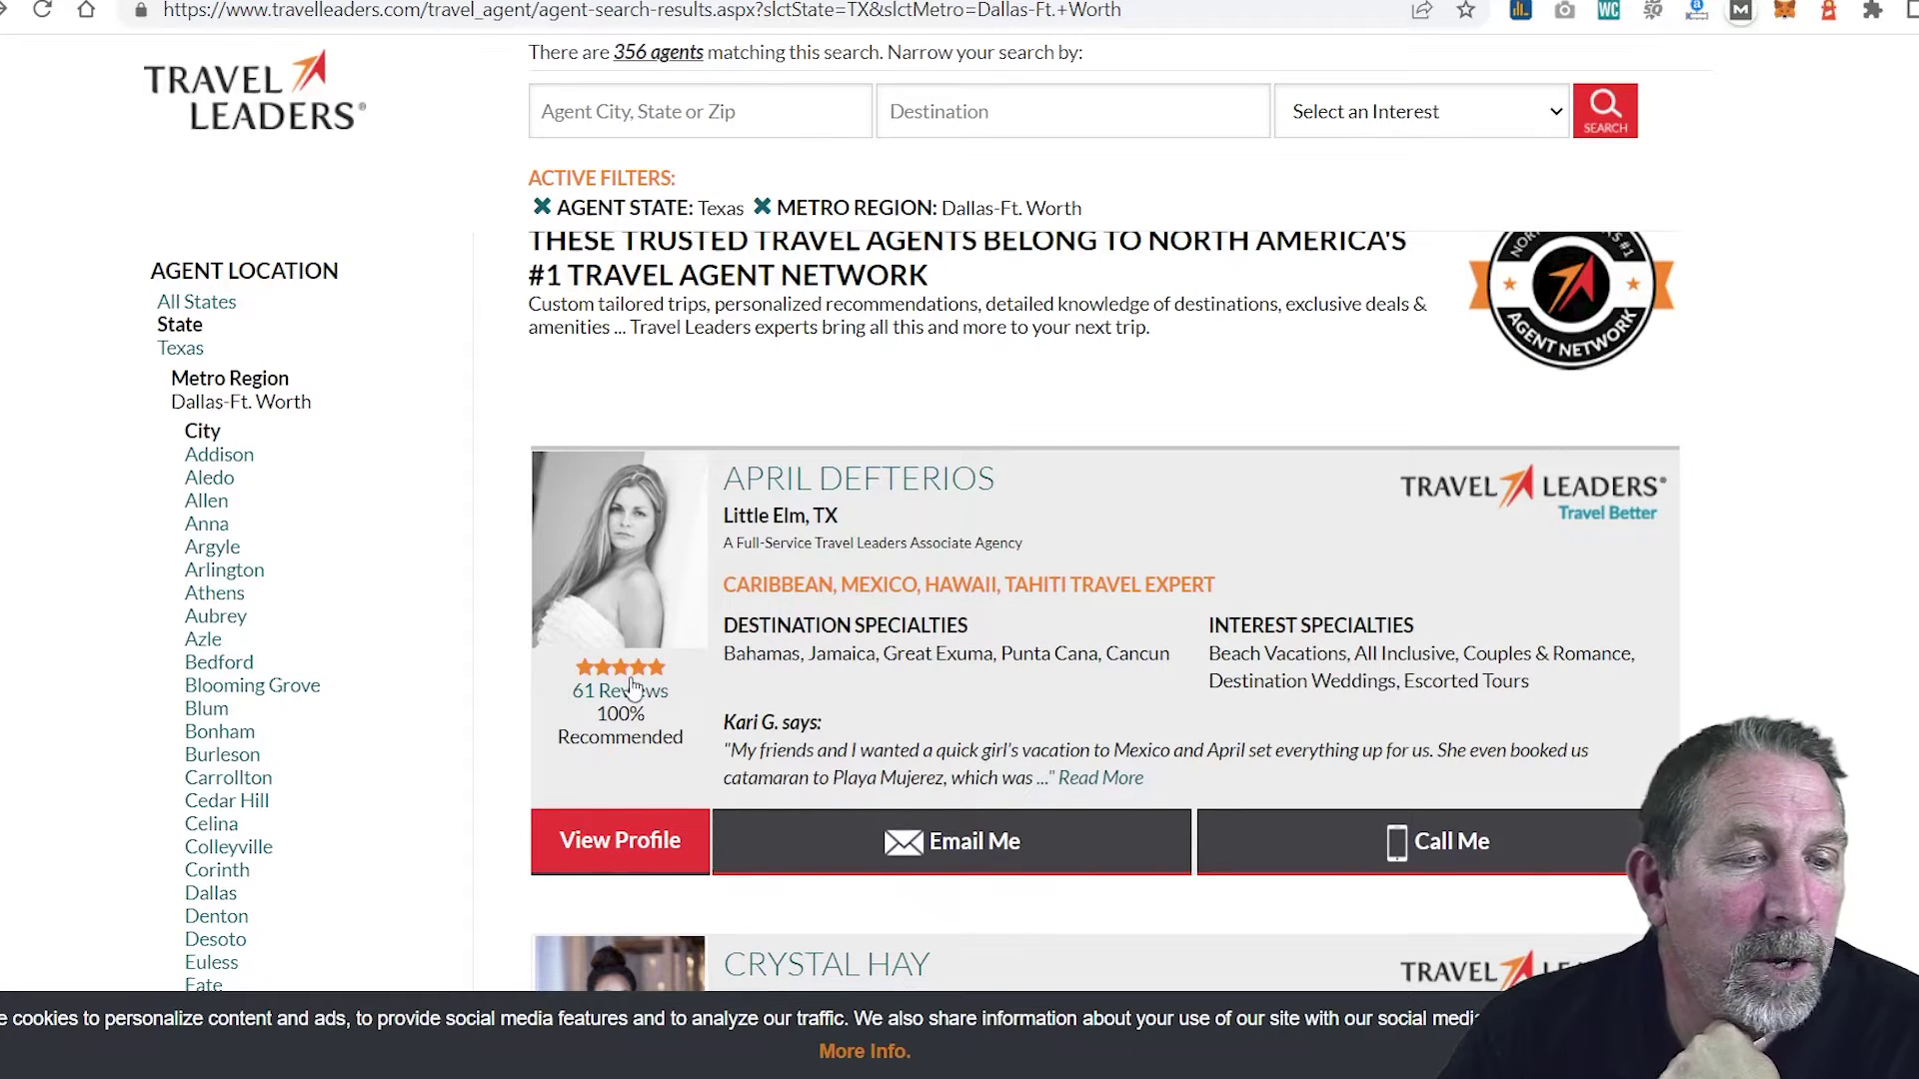
Step: Open the first listed agent's profile, review its specialties, expertise, reviews and customer testimonials, and return to the agent listing
click(795, 488)
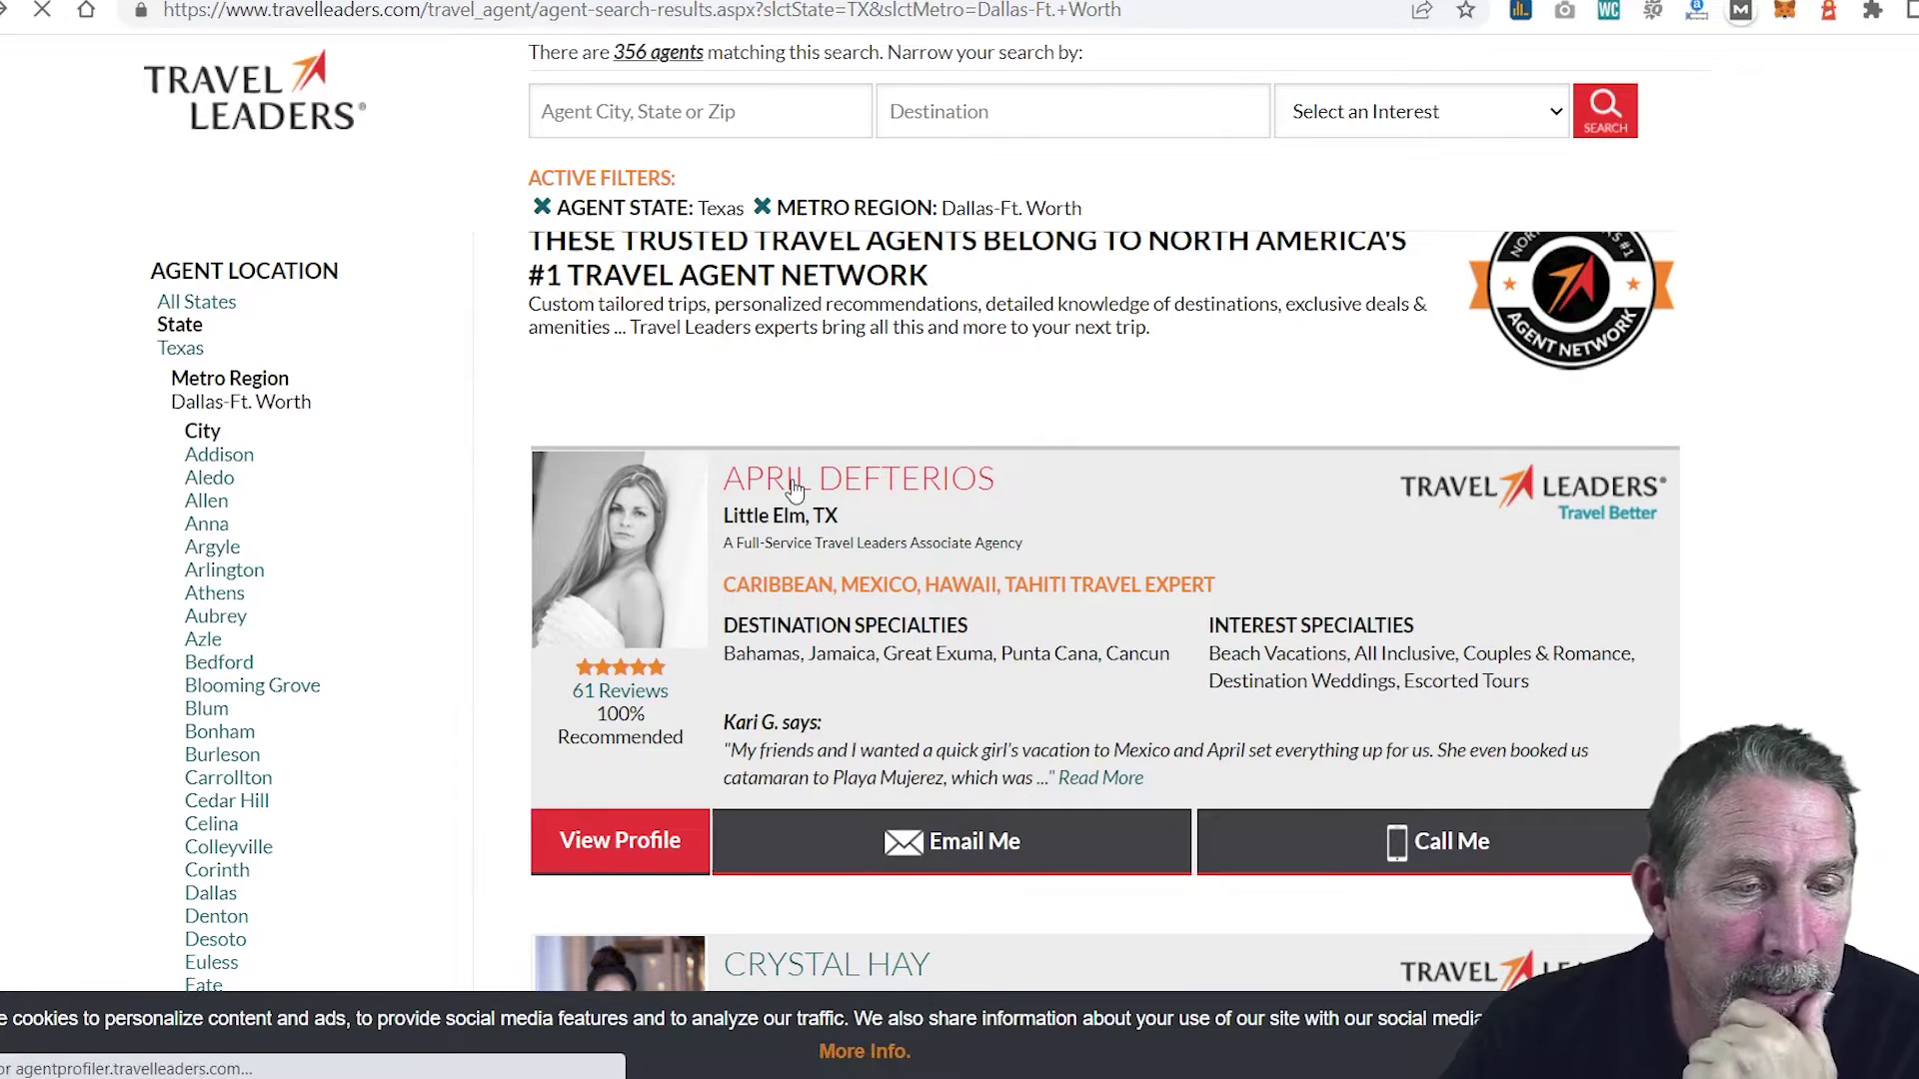
scroll(779, 650, down, 15)
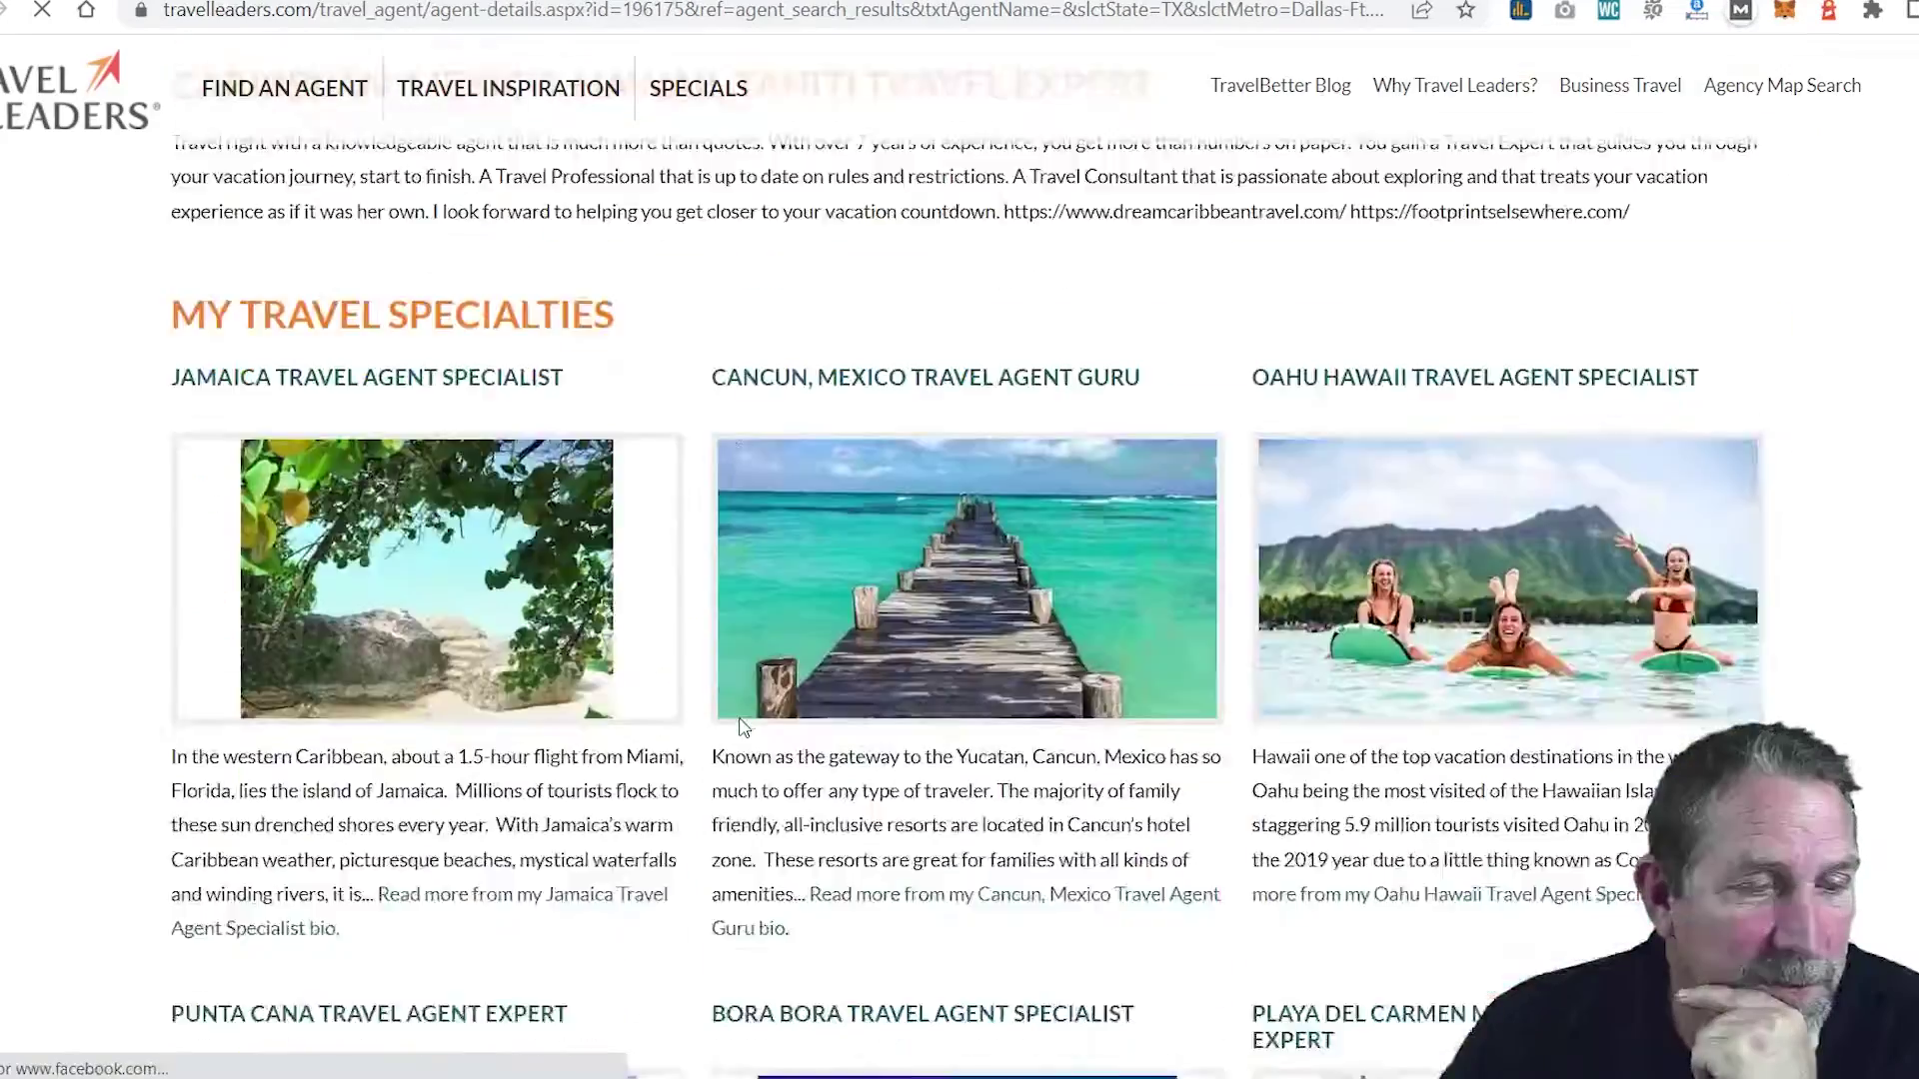
scroll(754, 697, down, 20)
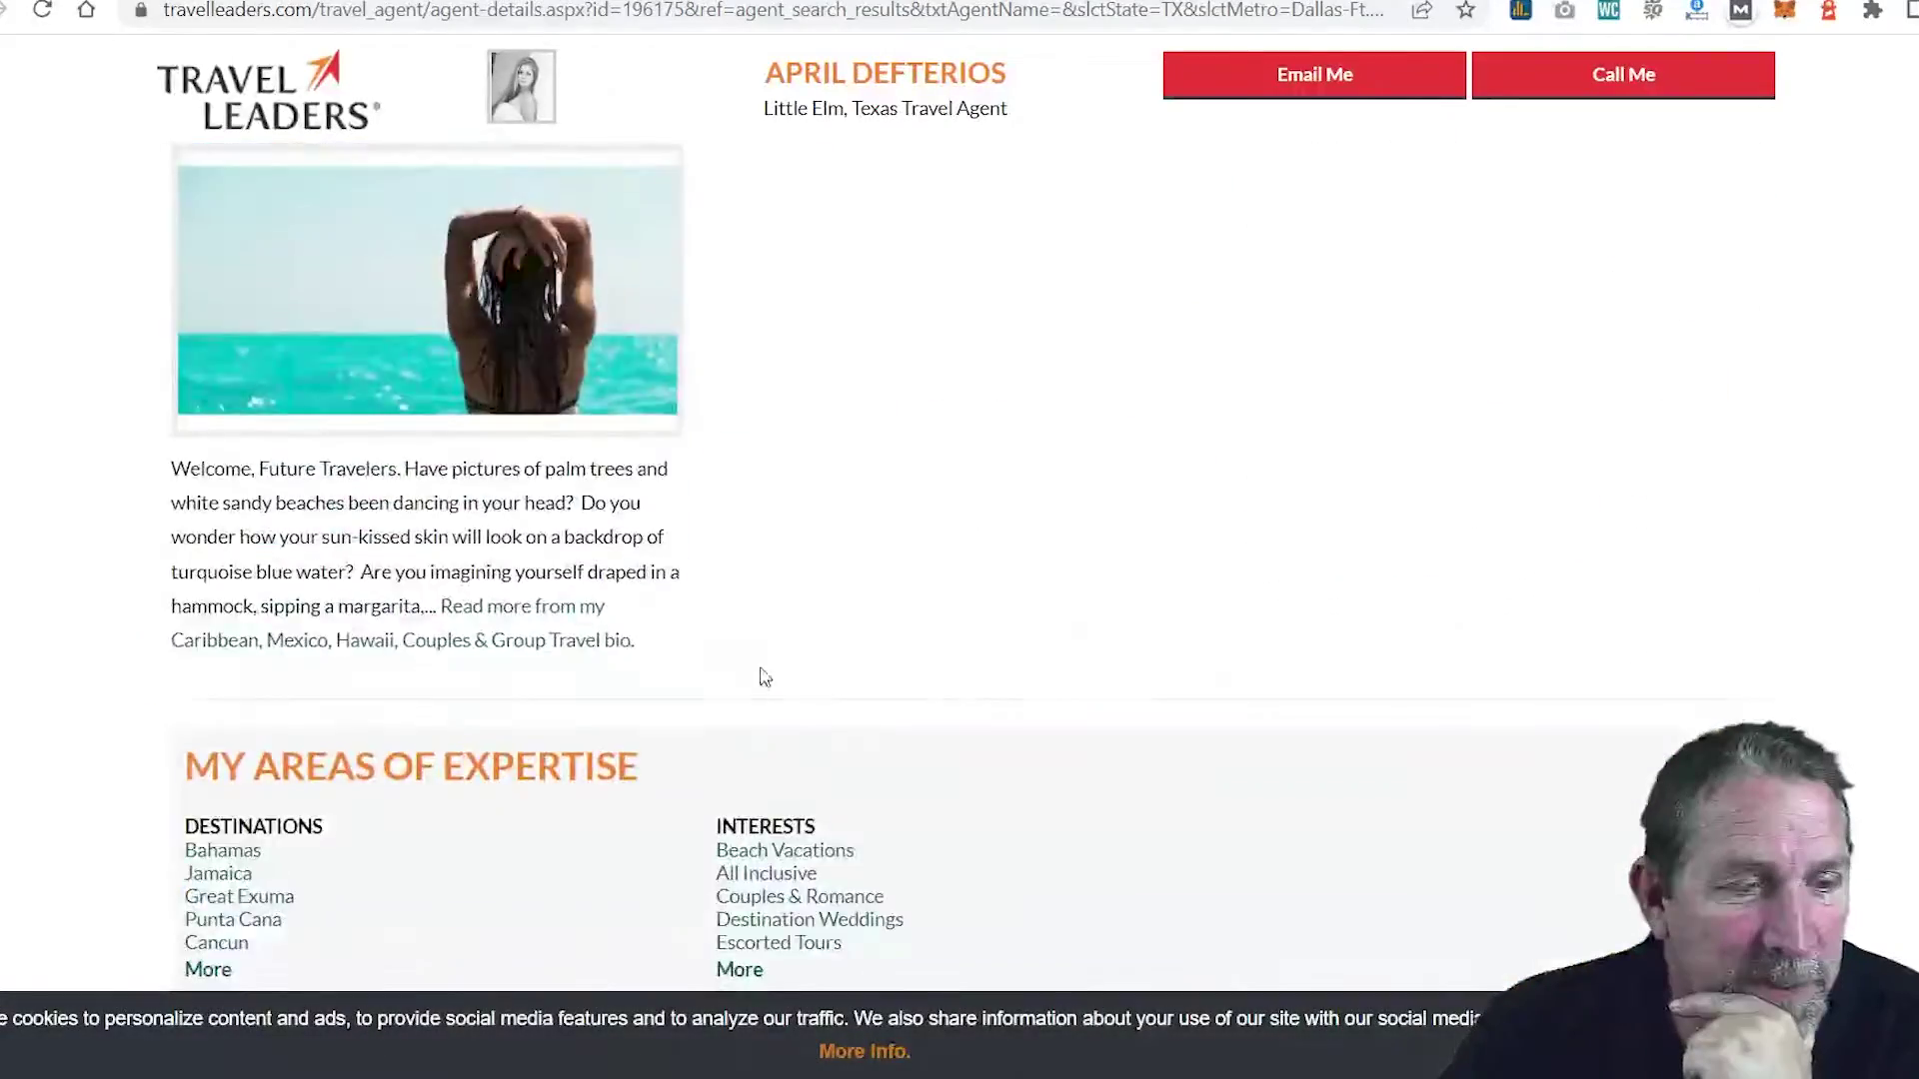
scroll(789, 653, down, 20)
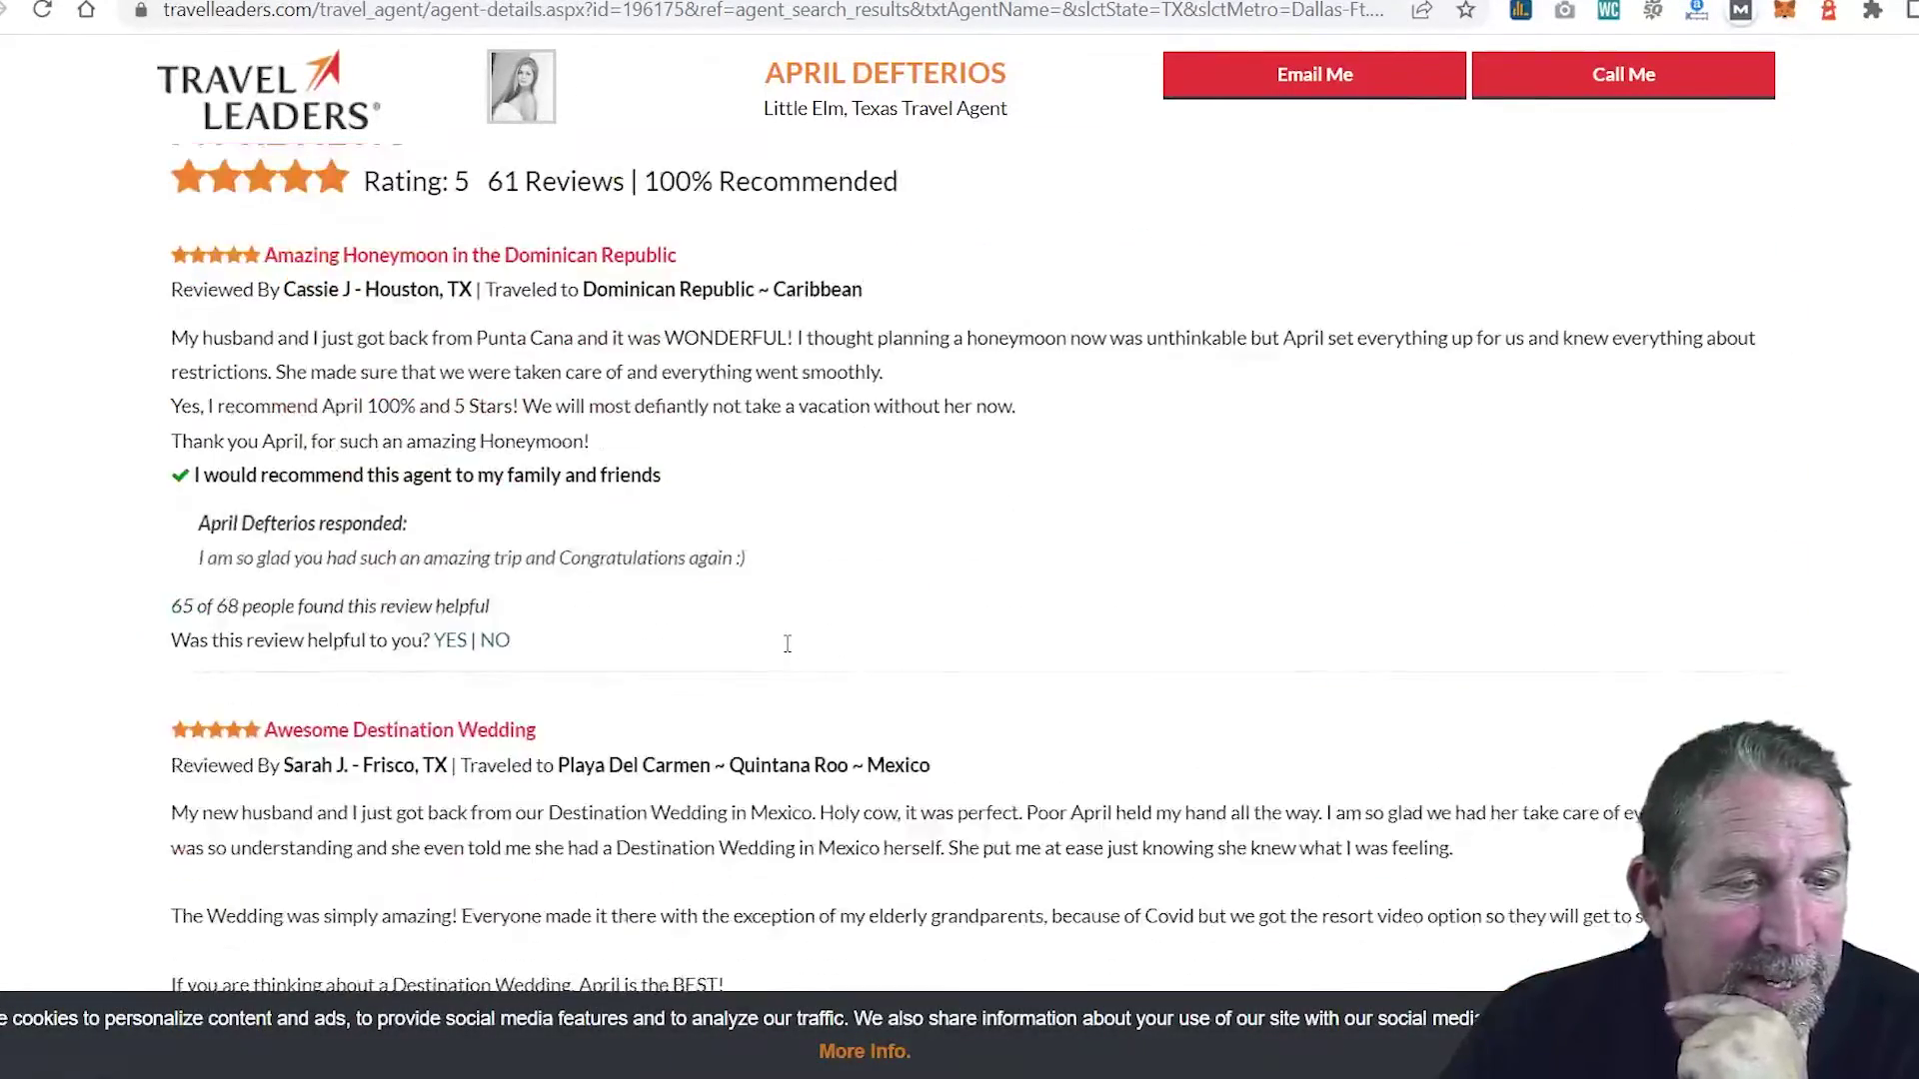
scroll(787, 645, down, 15)
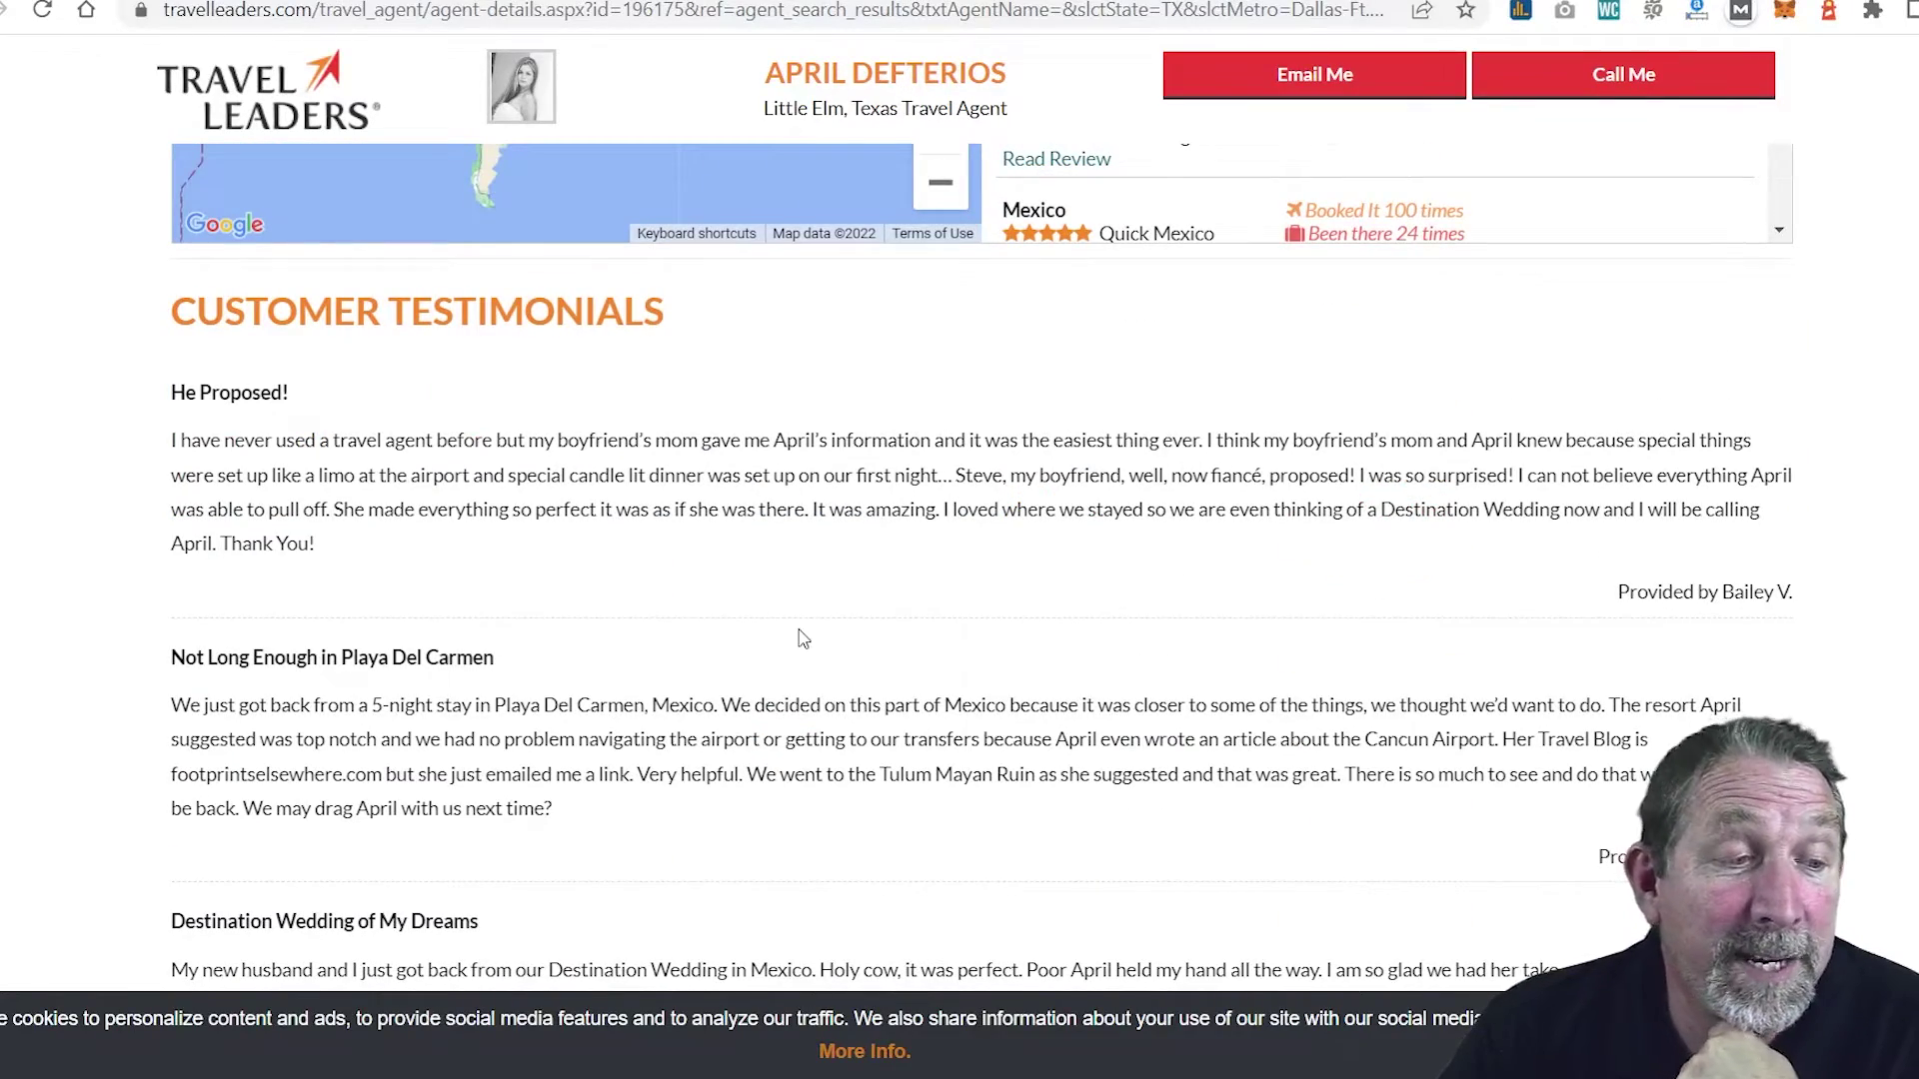
scroll(804, 639, down, 5)
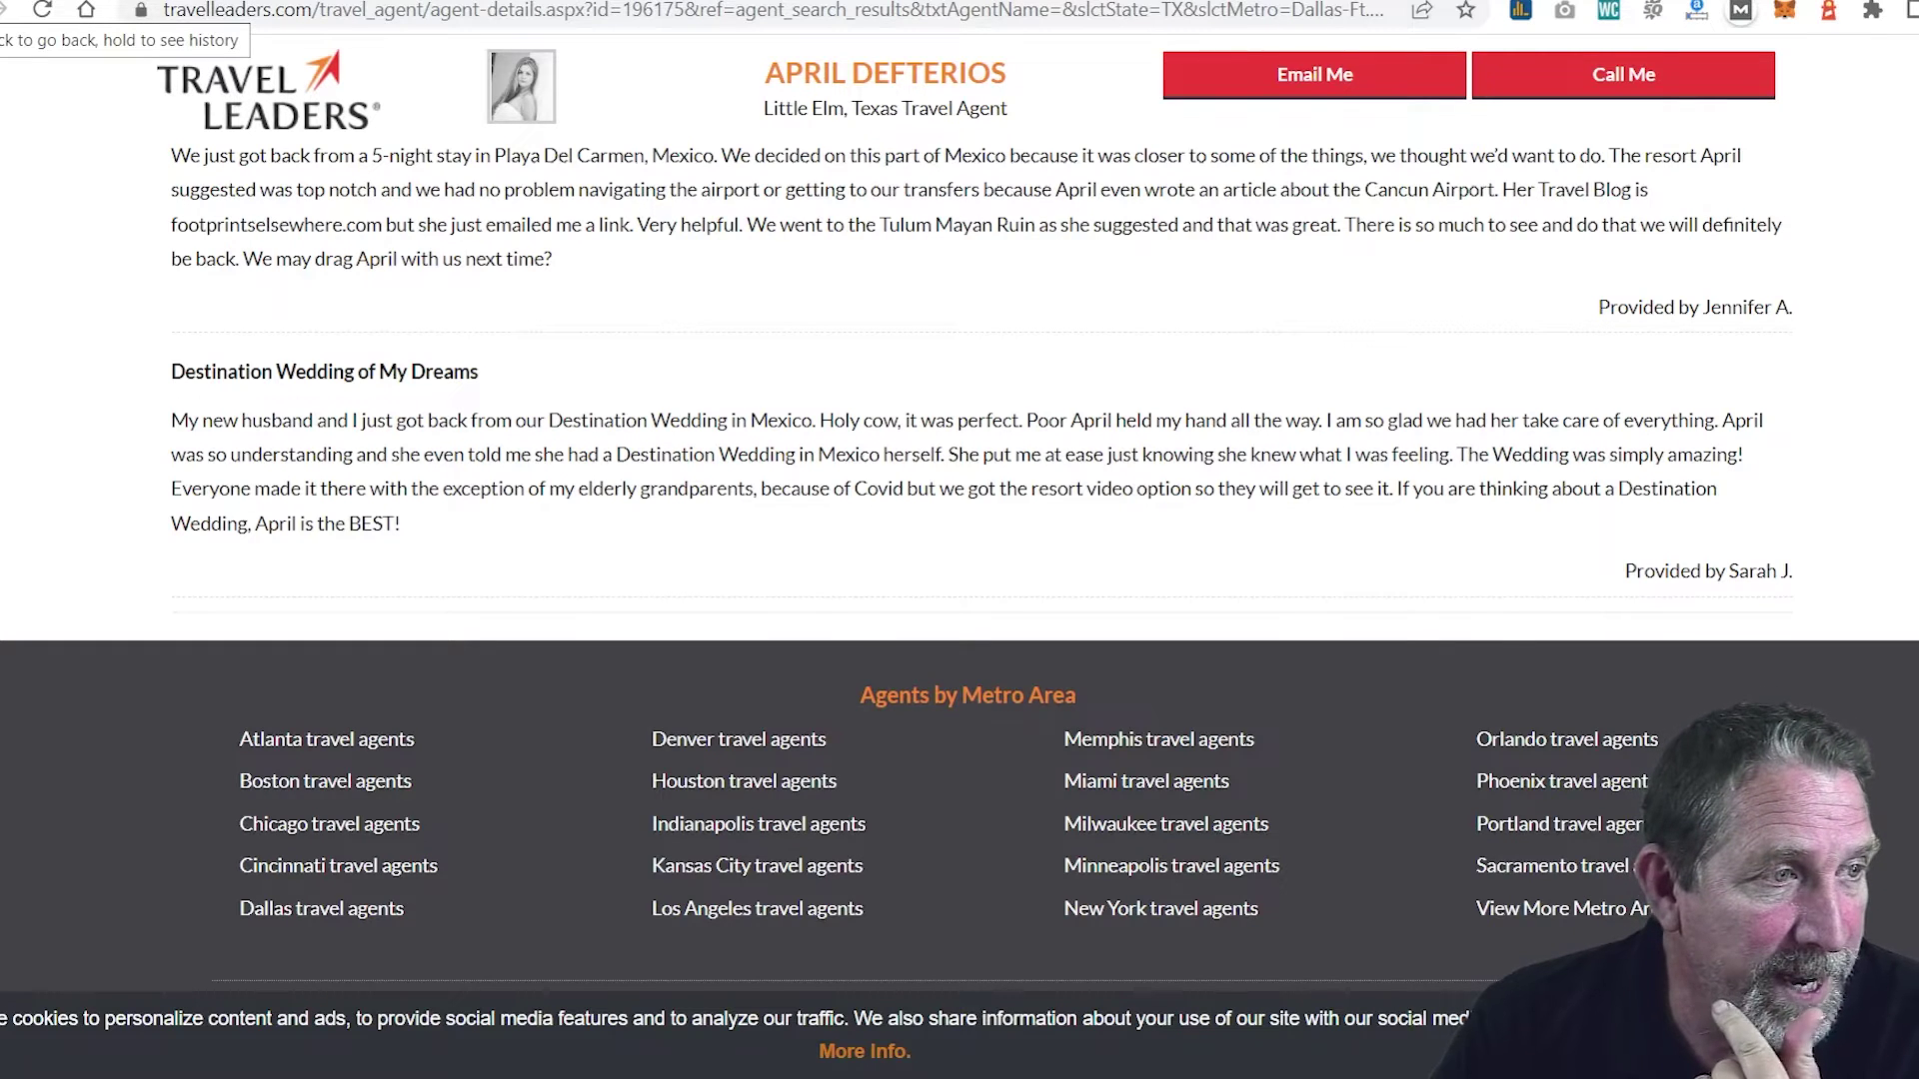
click(5, 10)
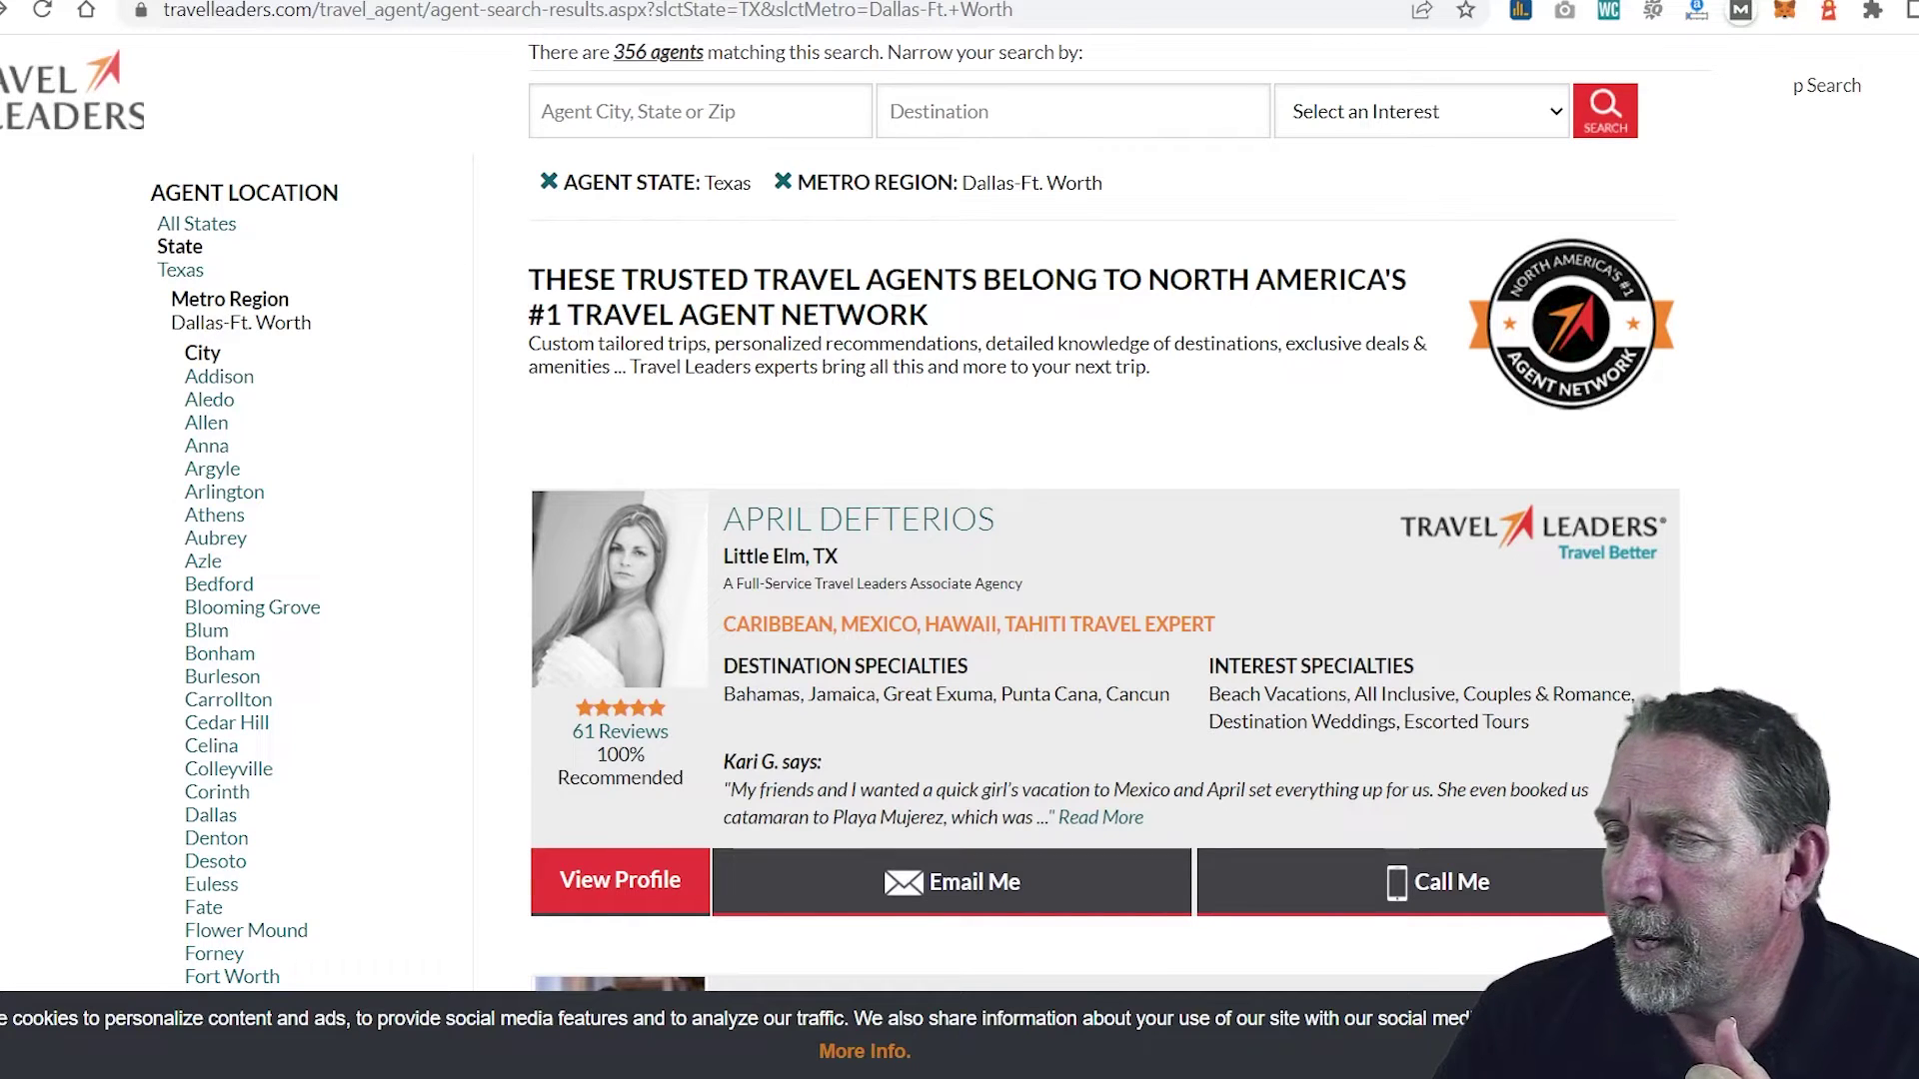
Step: Switch to the SEOquake audit of the Travel Leaders page, review its URL, canonical, title and meta entries, and expand the full headings list
key(ctrl+Tab)
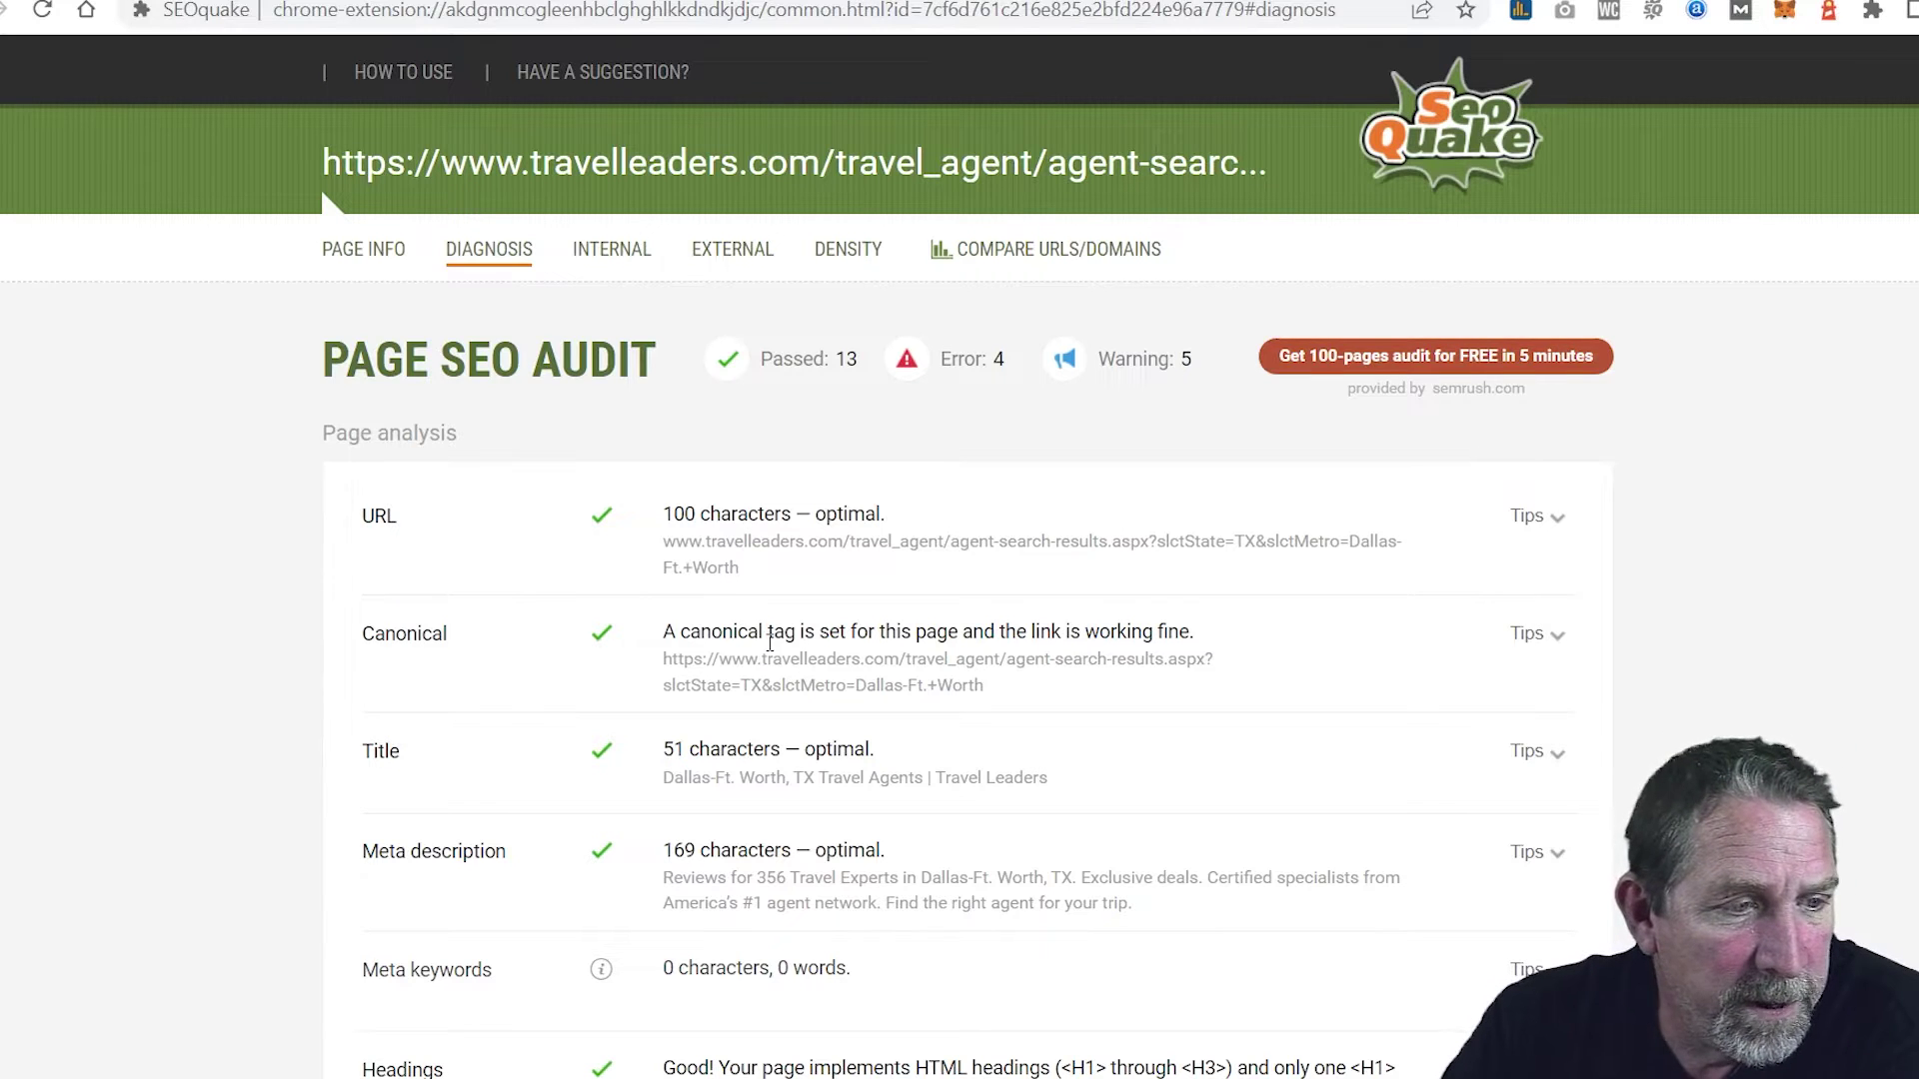
scroll(770, 640, down, 1)
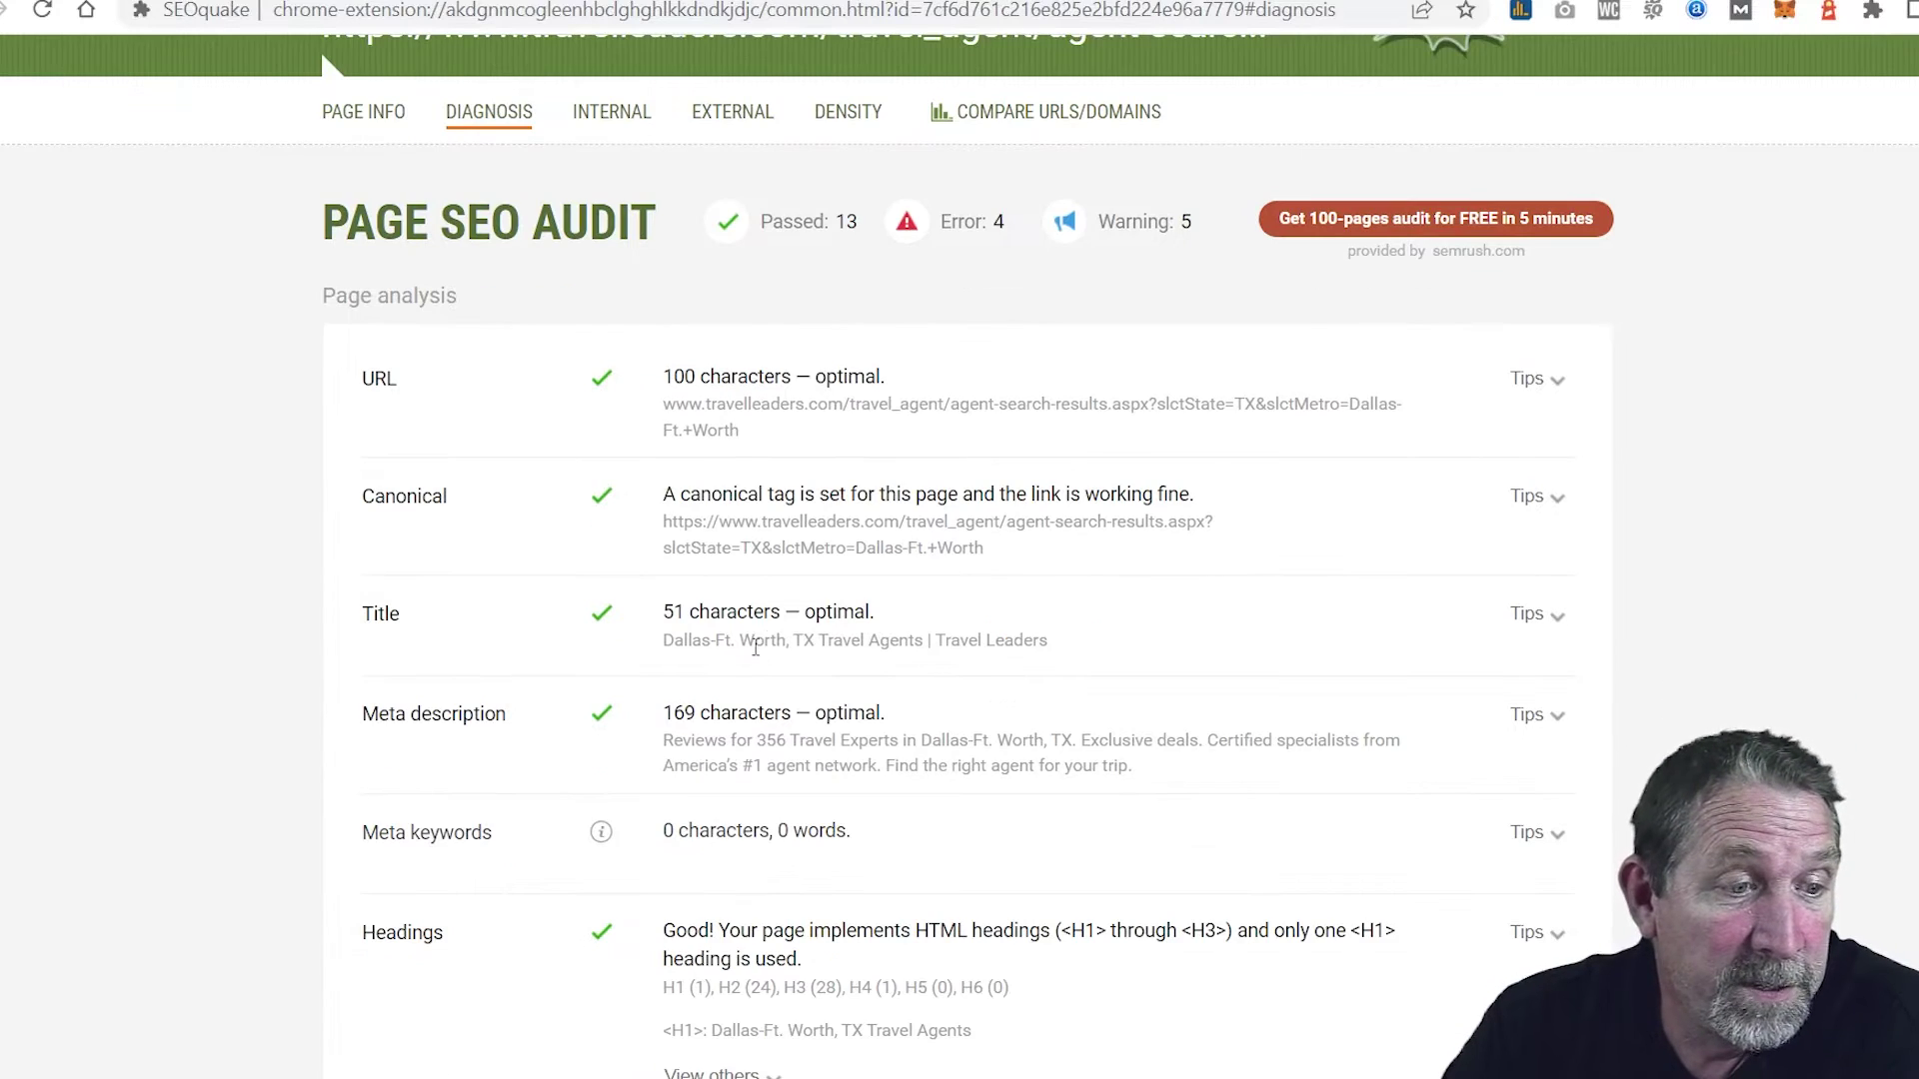
scroll(778, 705, down, 1)
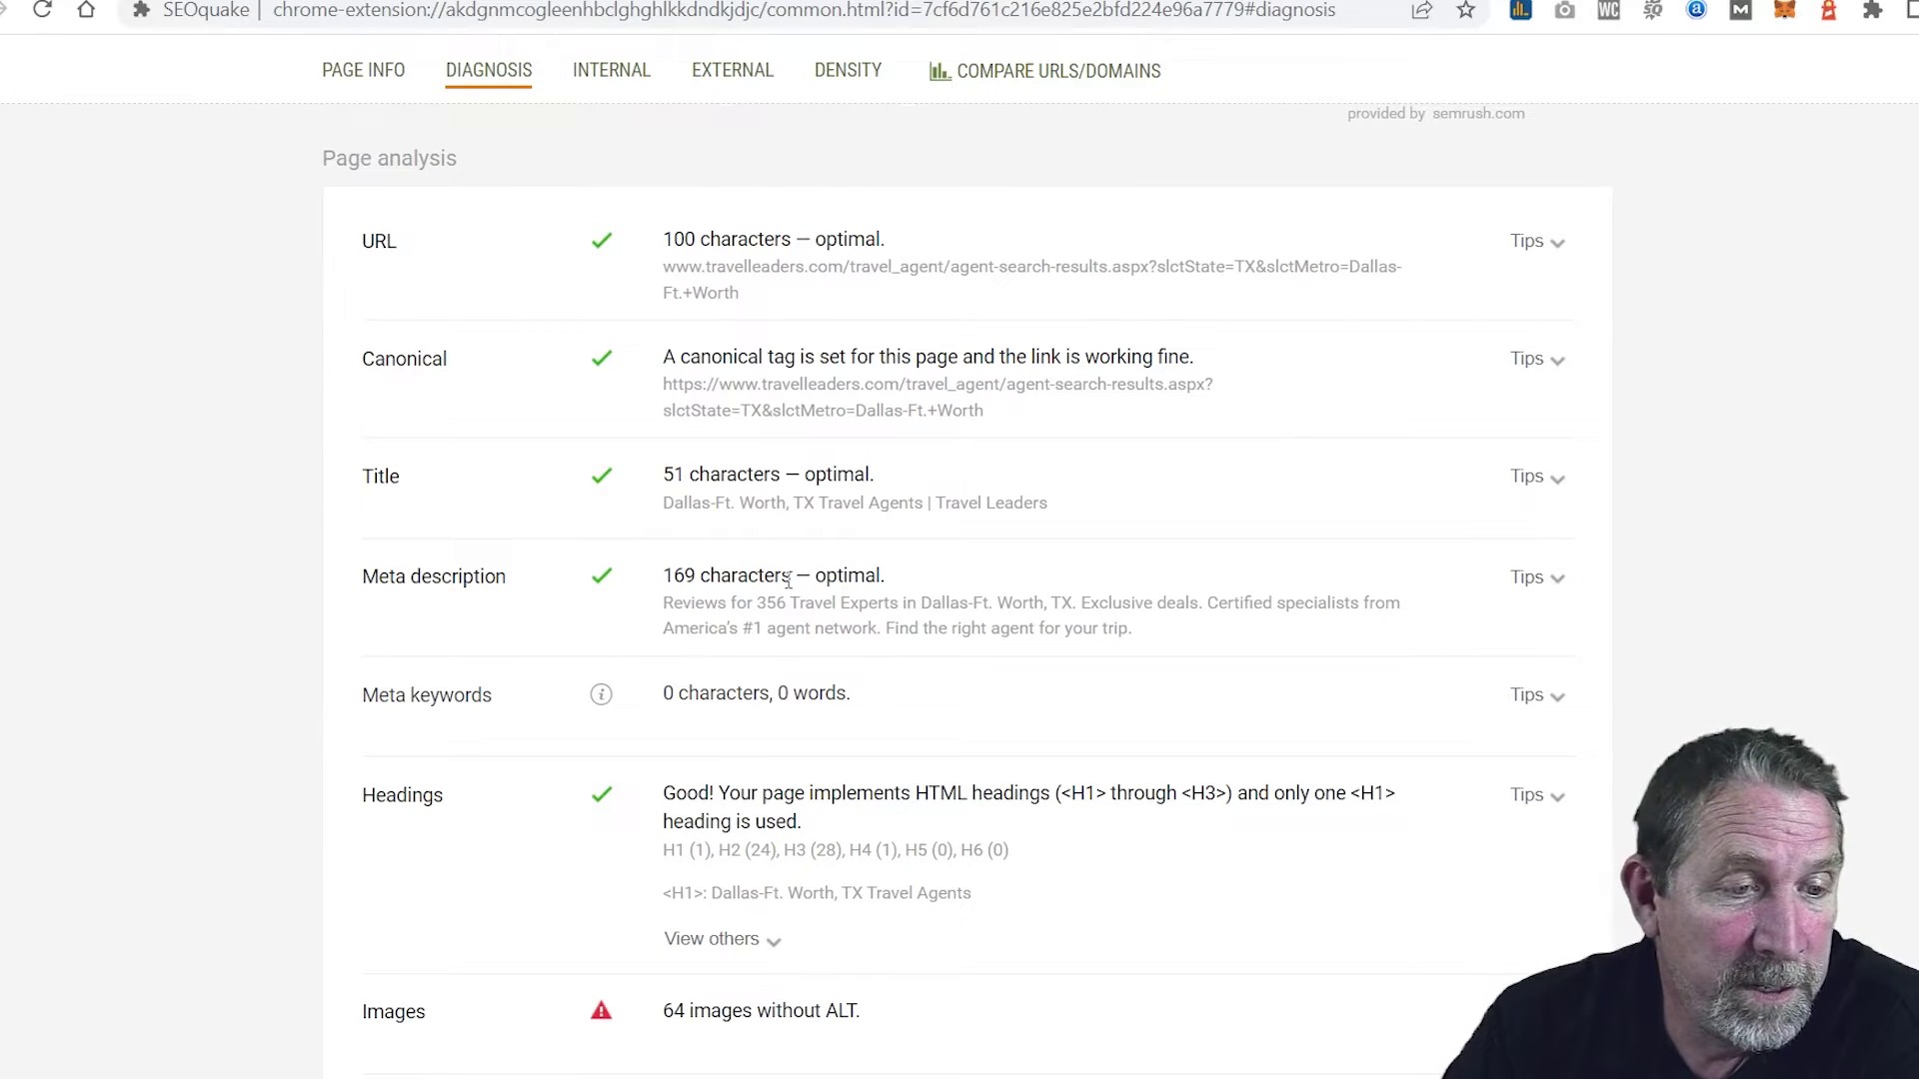
scroll(787, 581, down, 1)
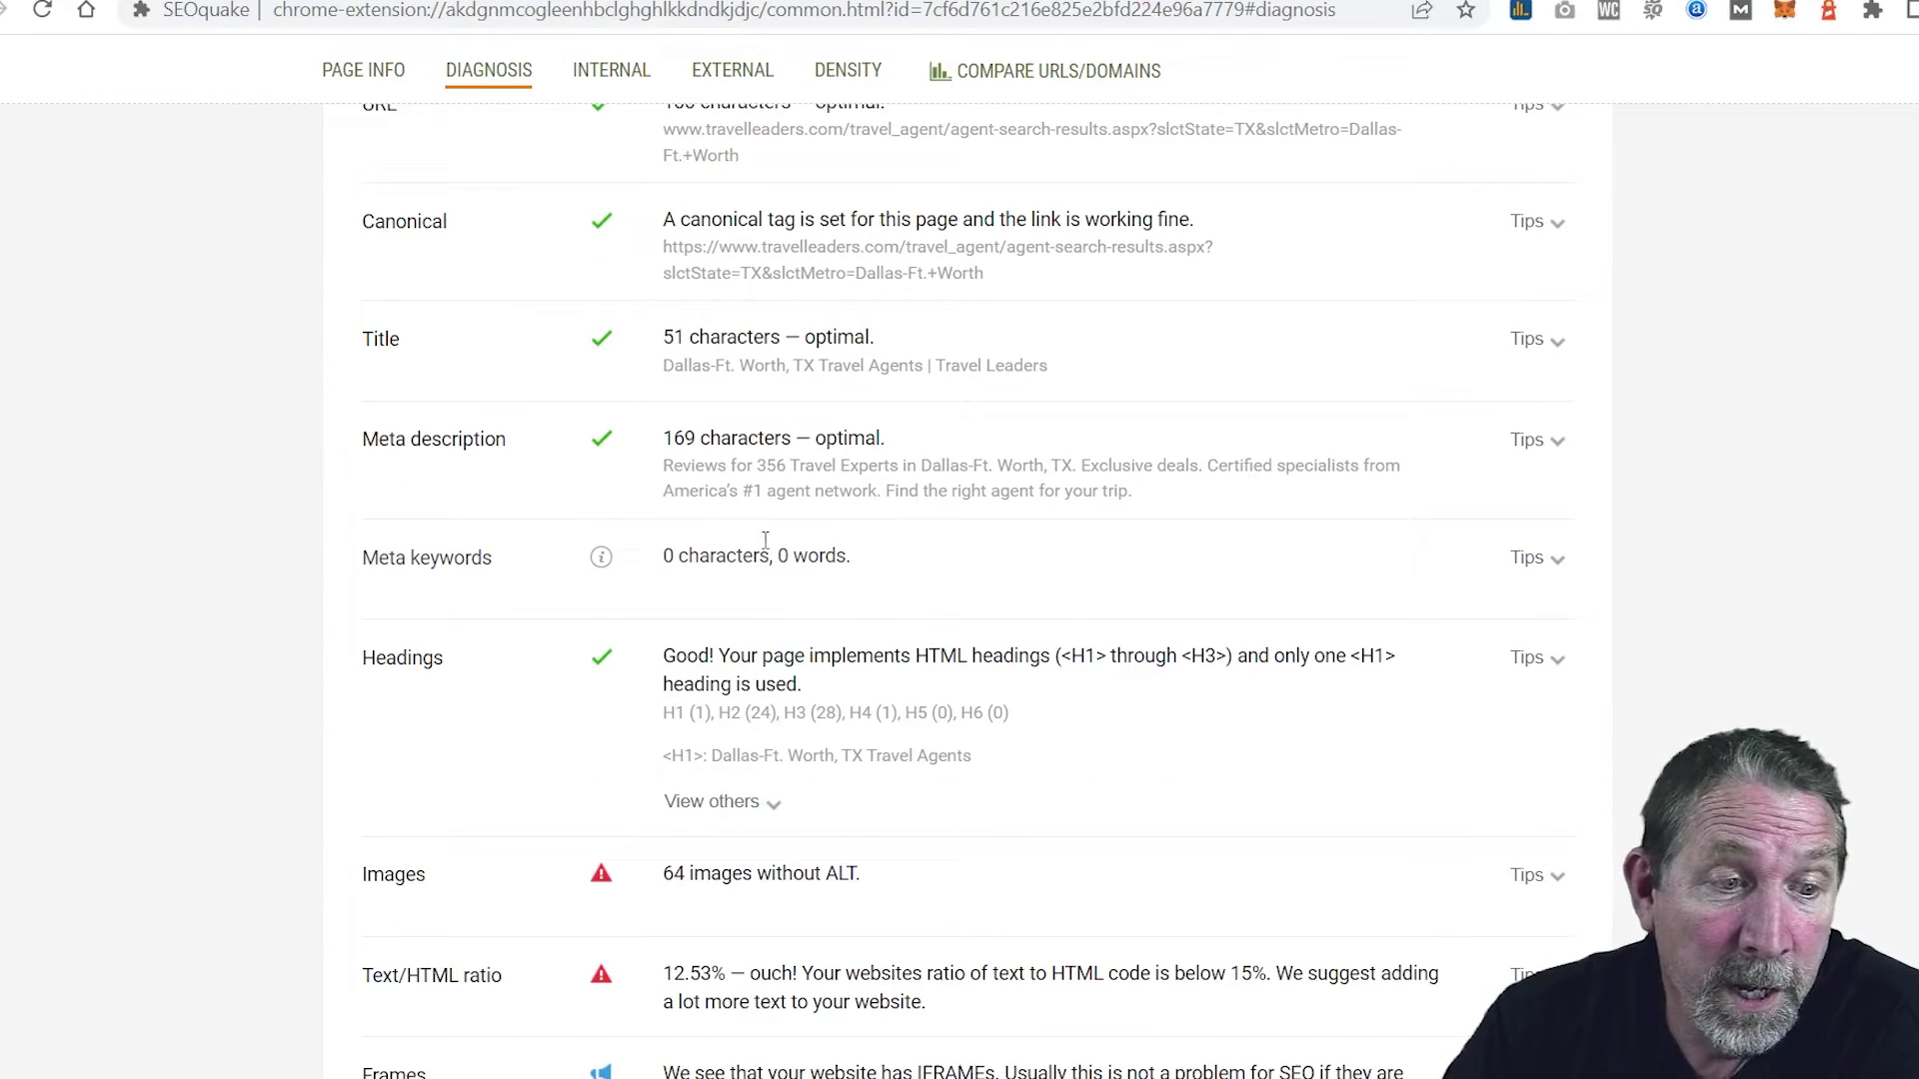
scroll(702, 653, down, 1)
scroll(702, 650, up, 1)
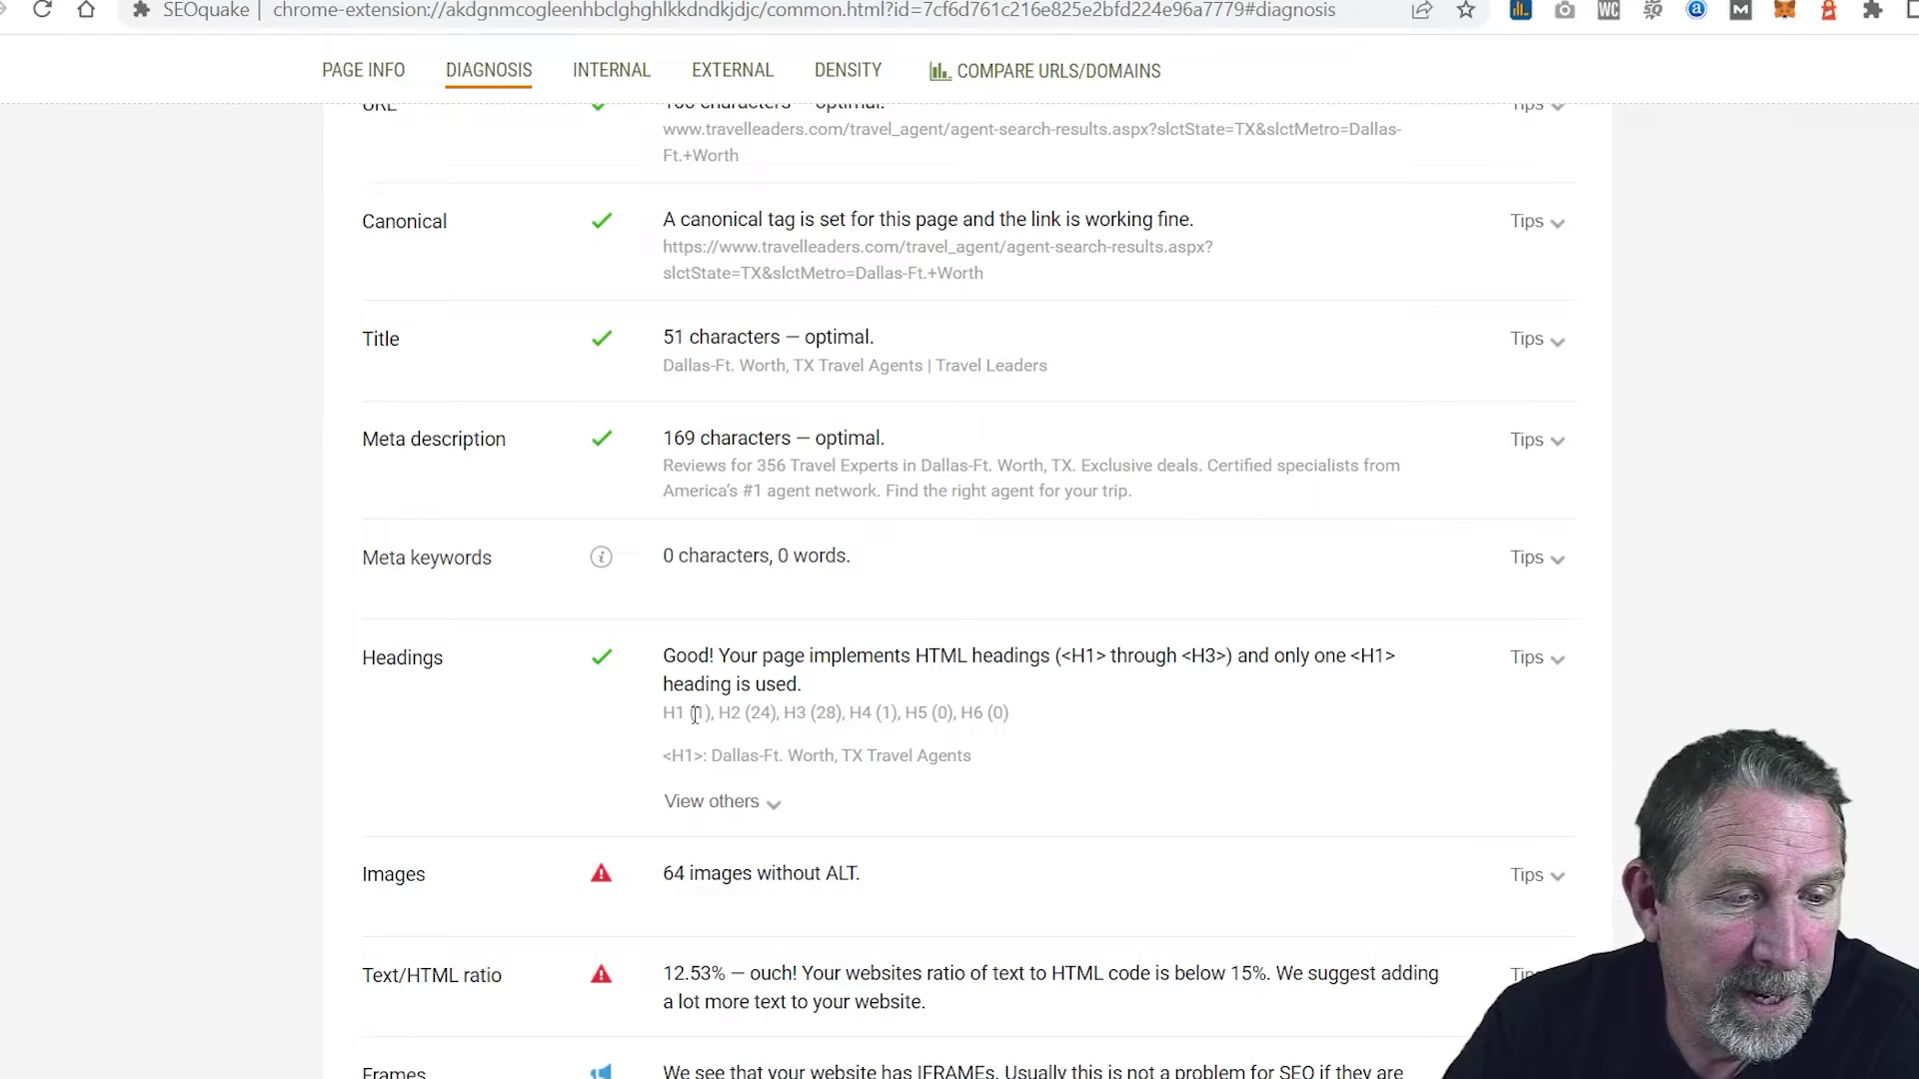
click(718, 802)
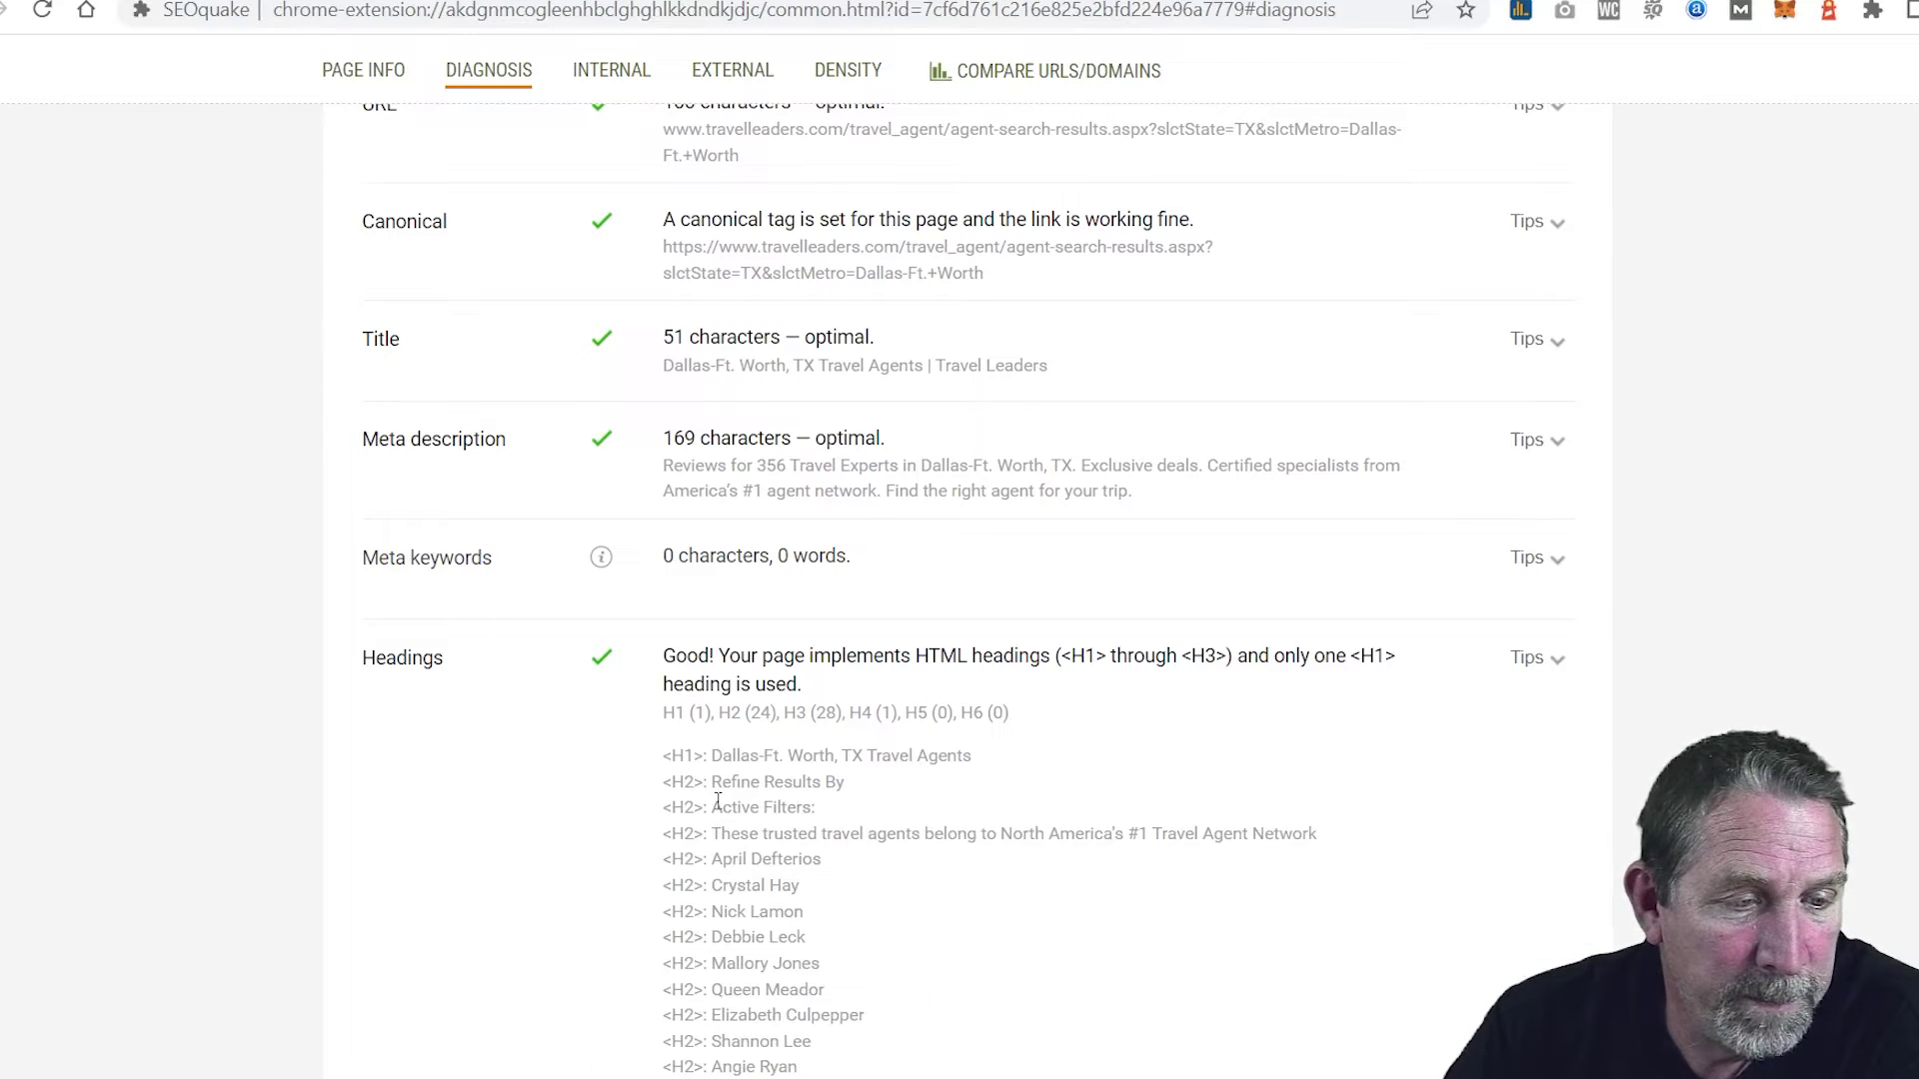
Step: Examine the Travel Leaders page's headings from H1 to H4, highlighting the H1 "Dallas-Ft. Worth, TX Travel Agents" and the H2 "Refine Results By"
scroll(938, 795, down, 1)
scroll(945, 785, down, 1)
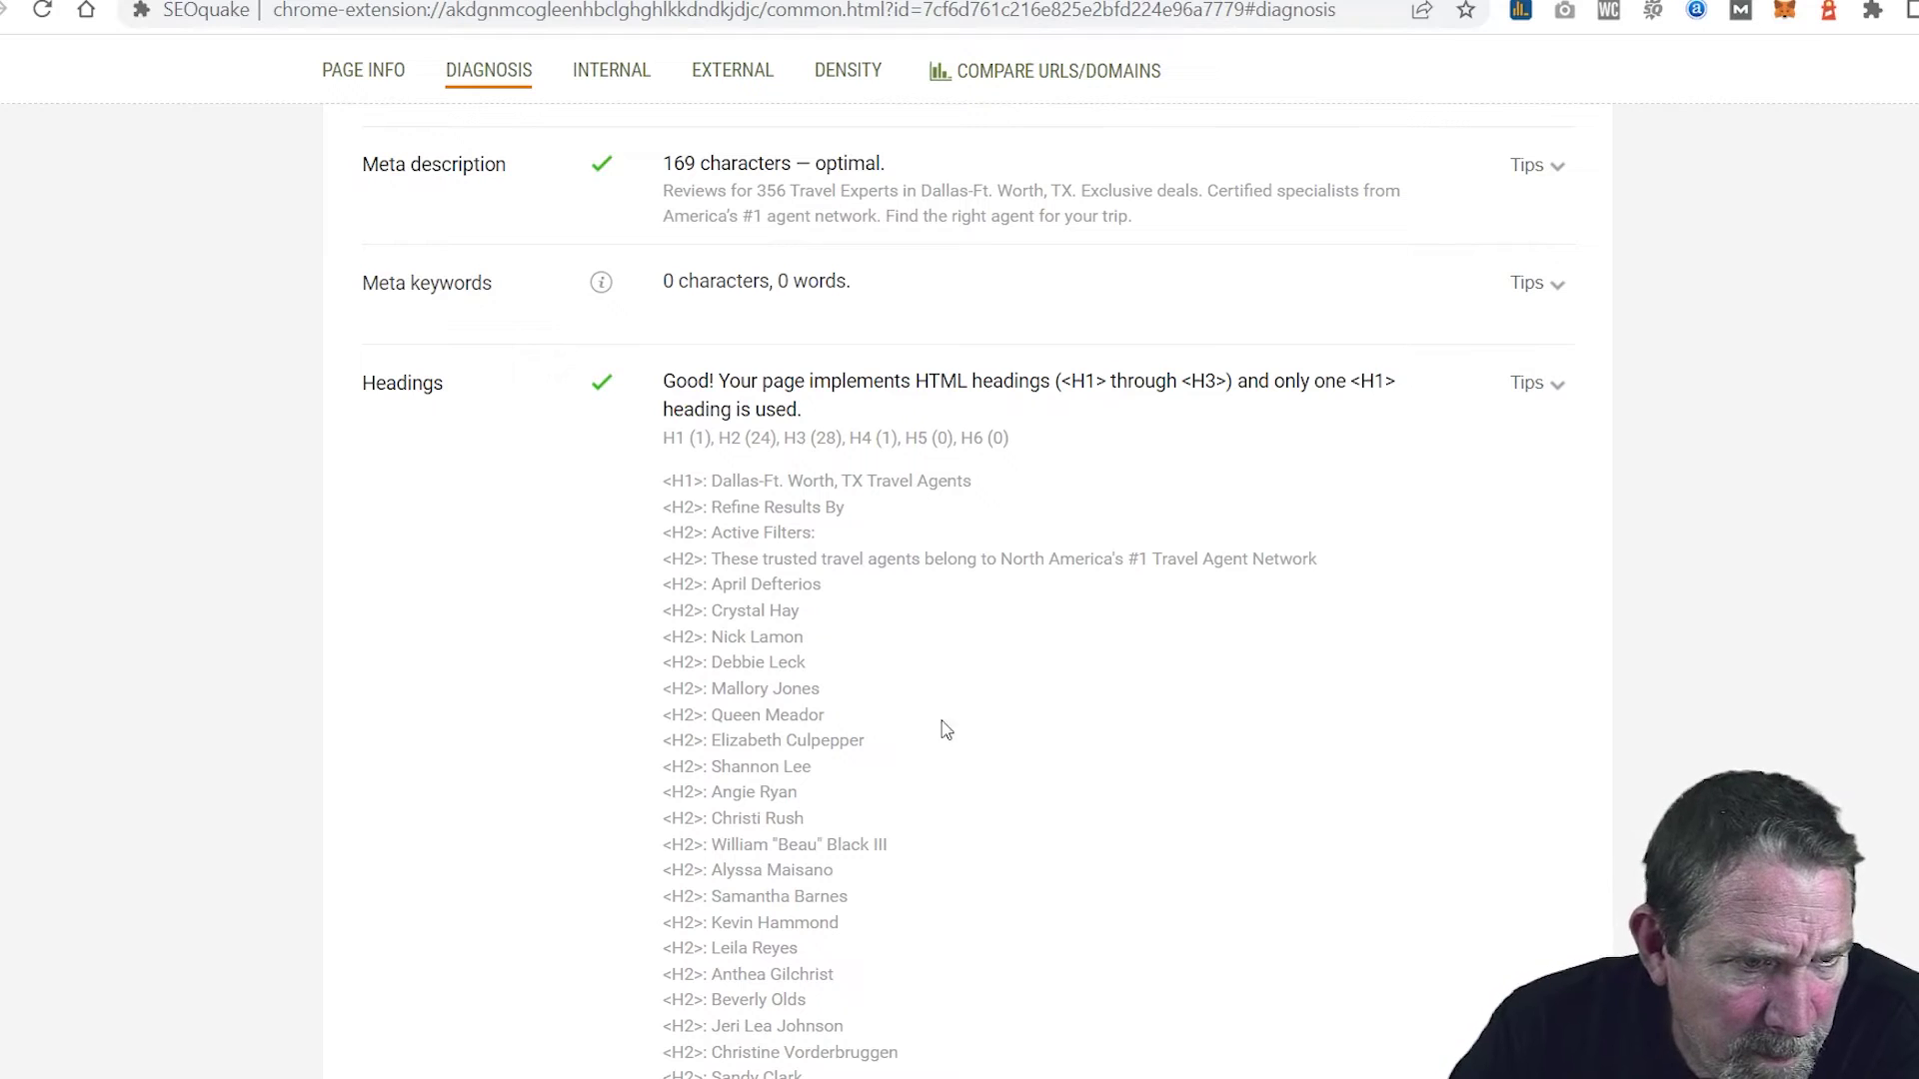
drag(714, 481, 983, 494)
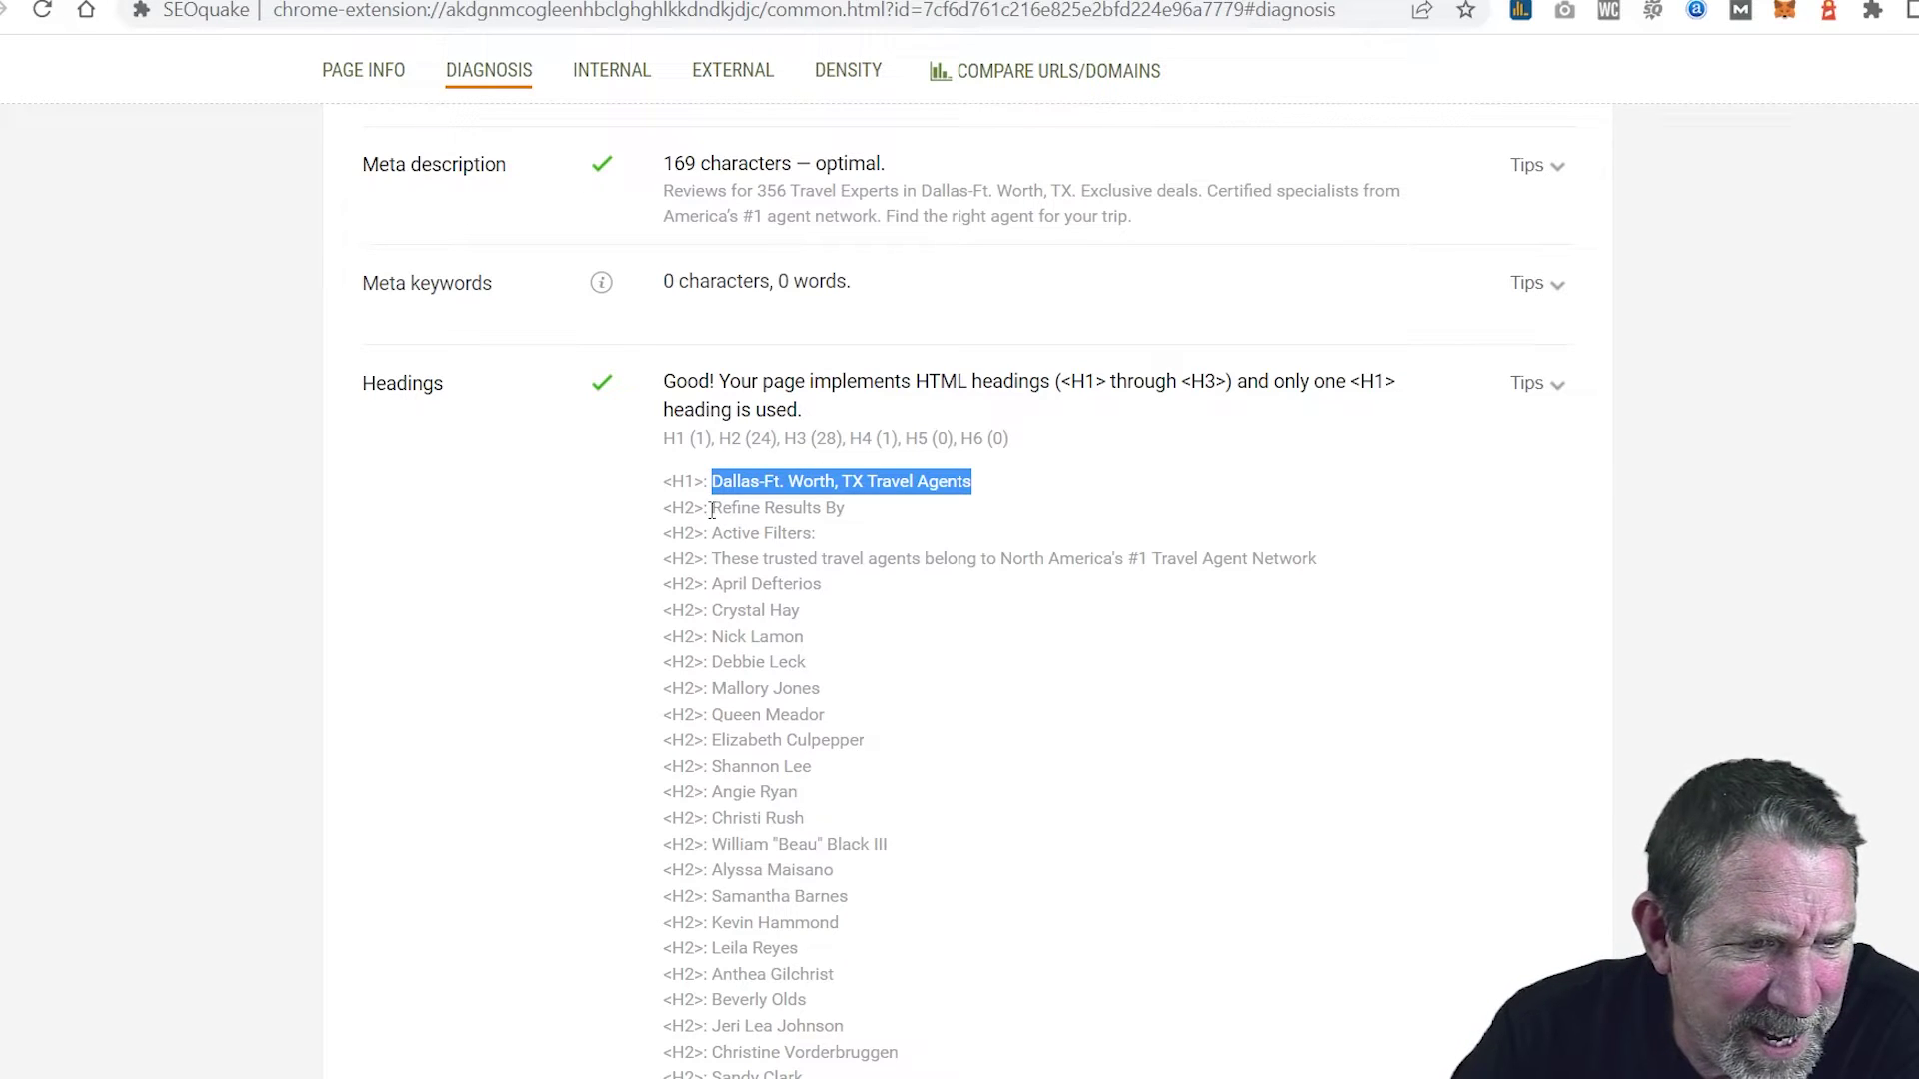
drag(714, 507, 861, 520)
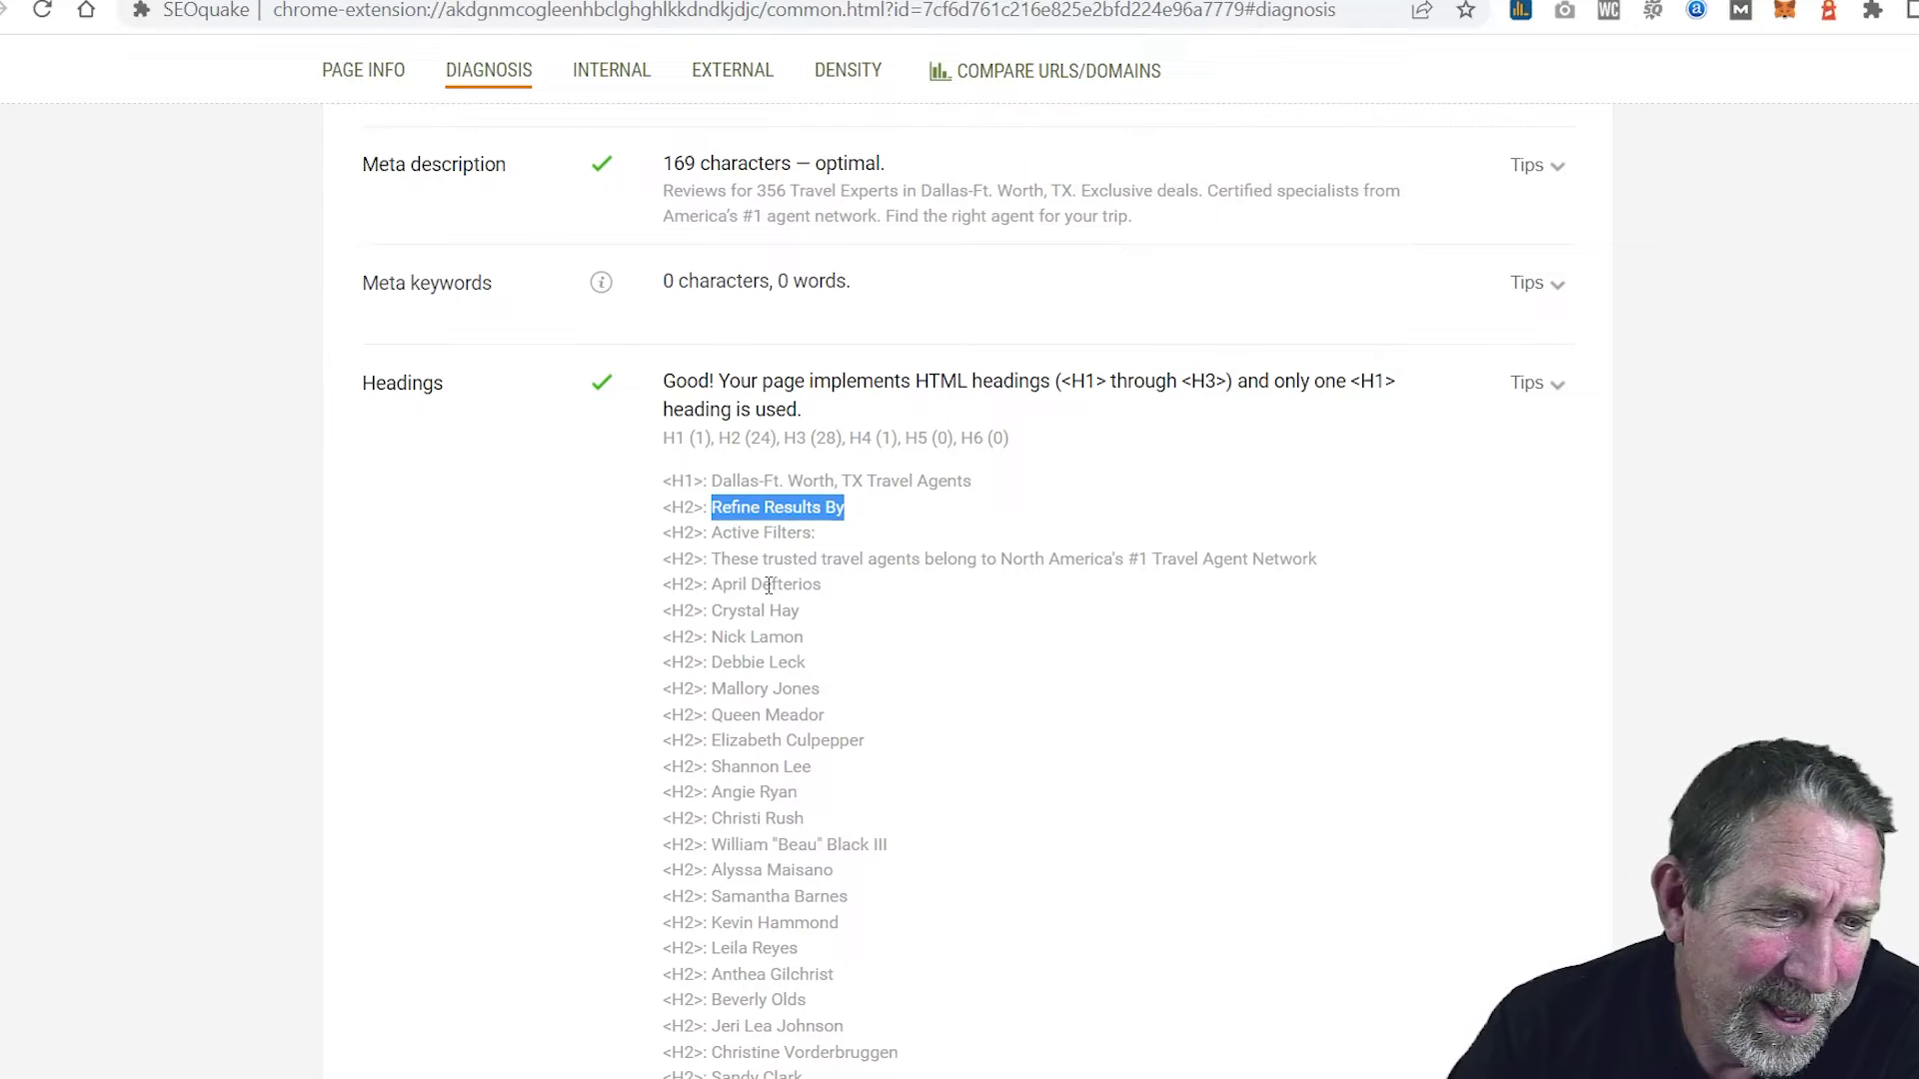
scroll(769, 586, down, 1)
scroll(757, 784, down, 1)
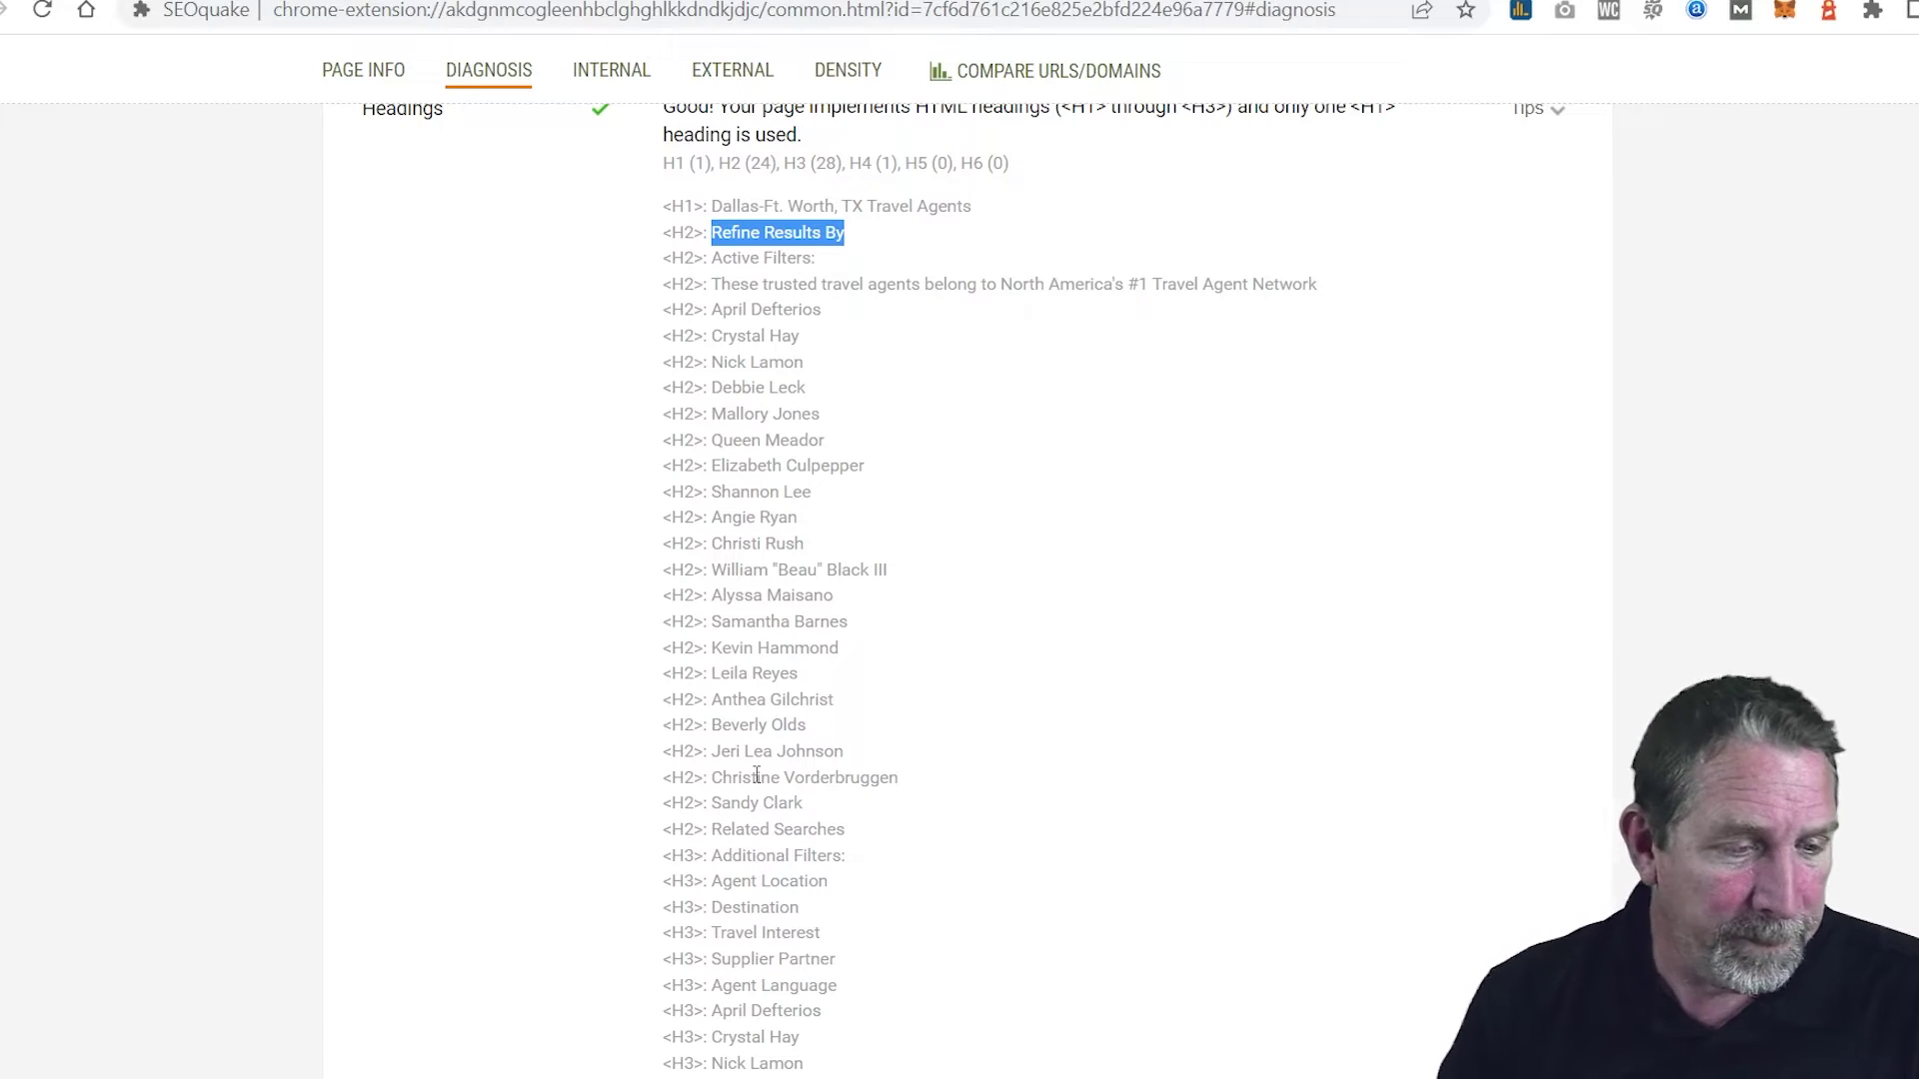
scroll(759, 780, down, 5)
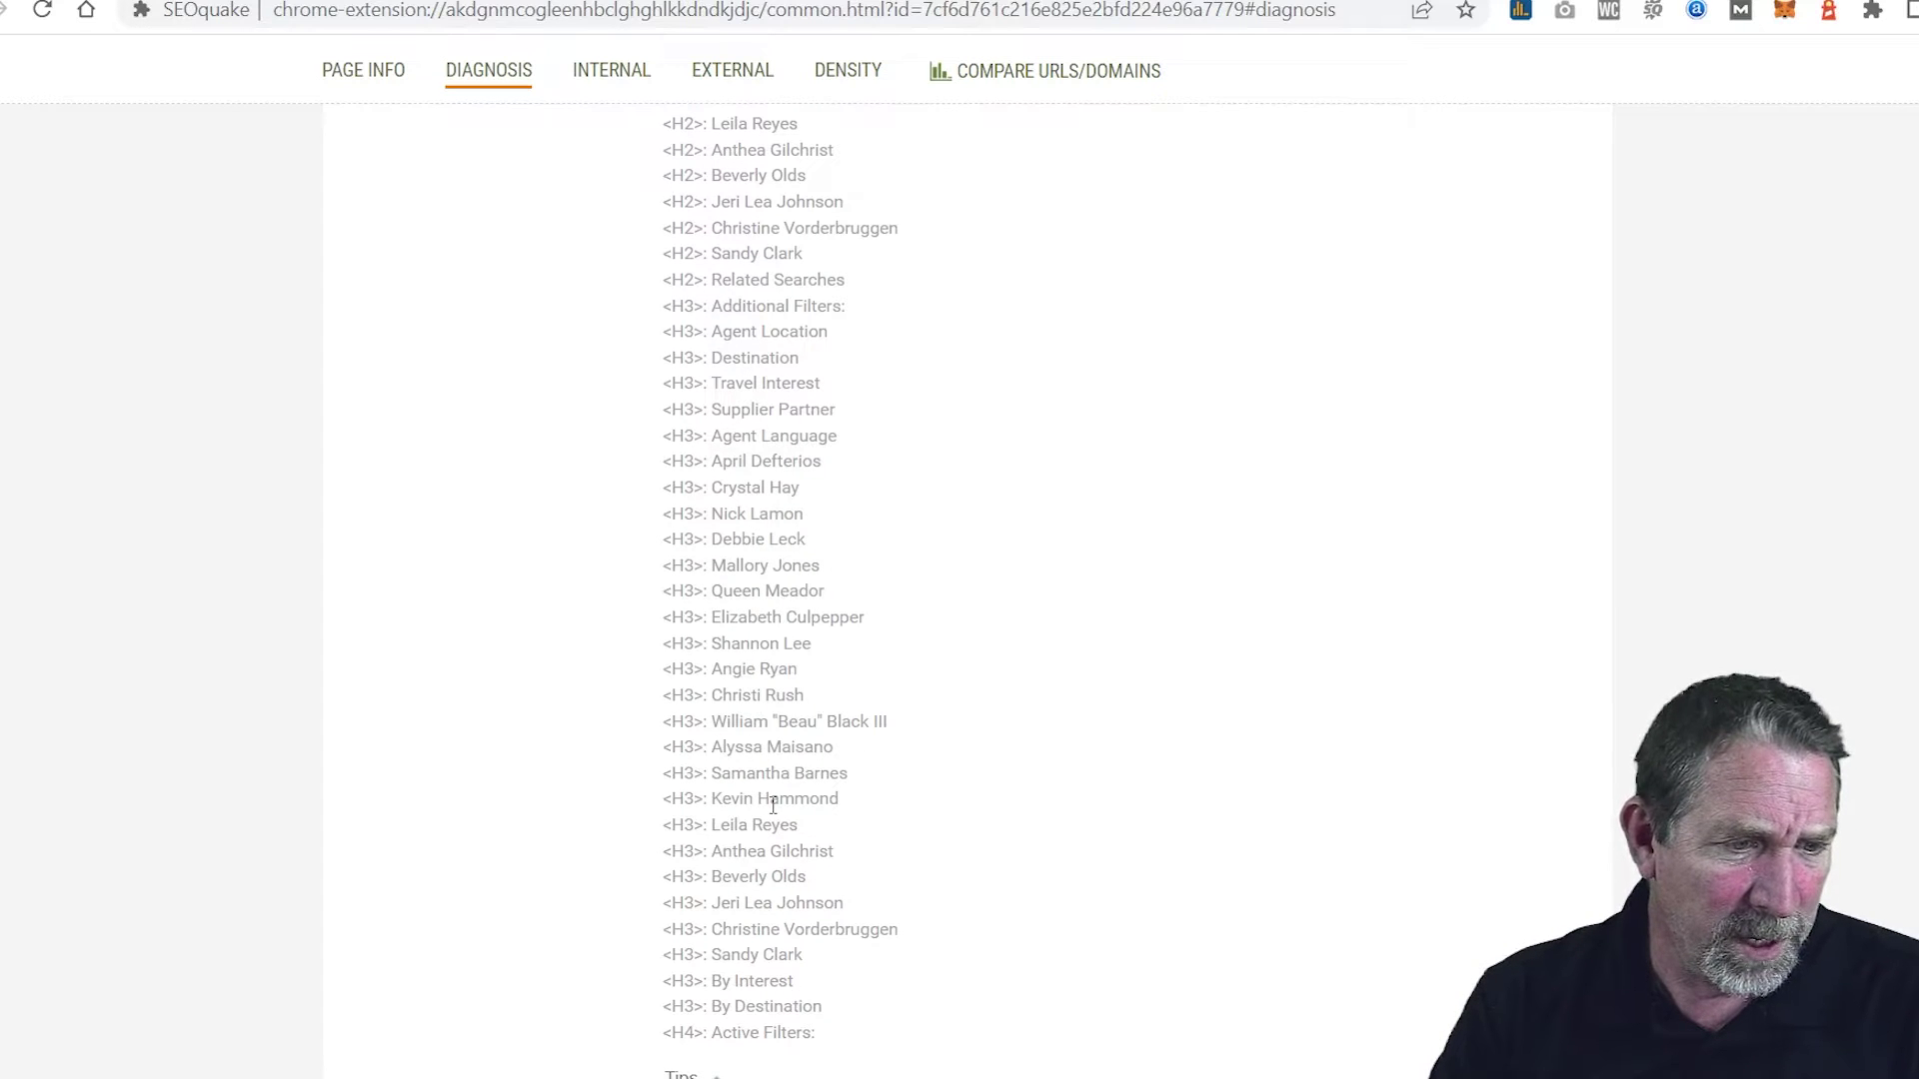
drag(814, 1036, 697, 148)
scroll(716, 495, up, 2)
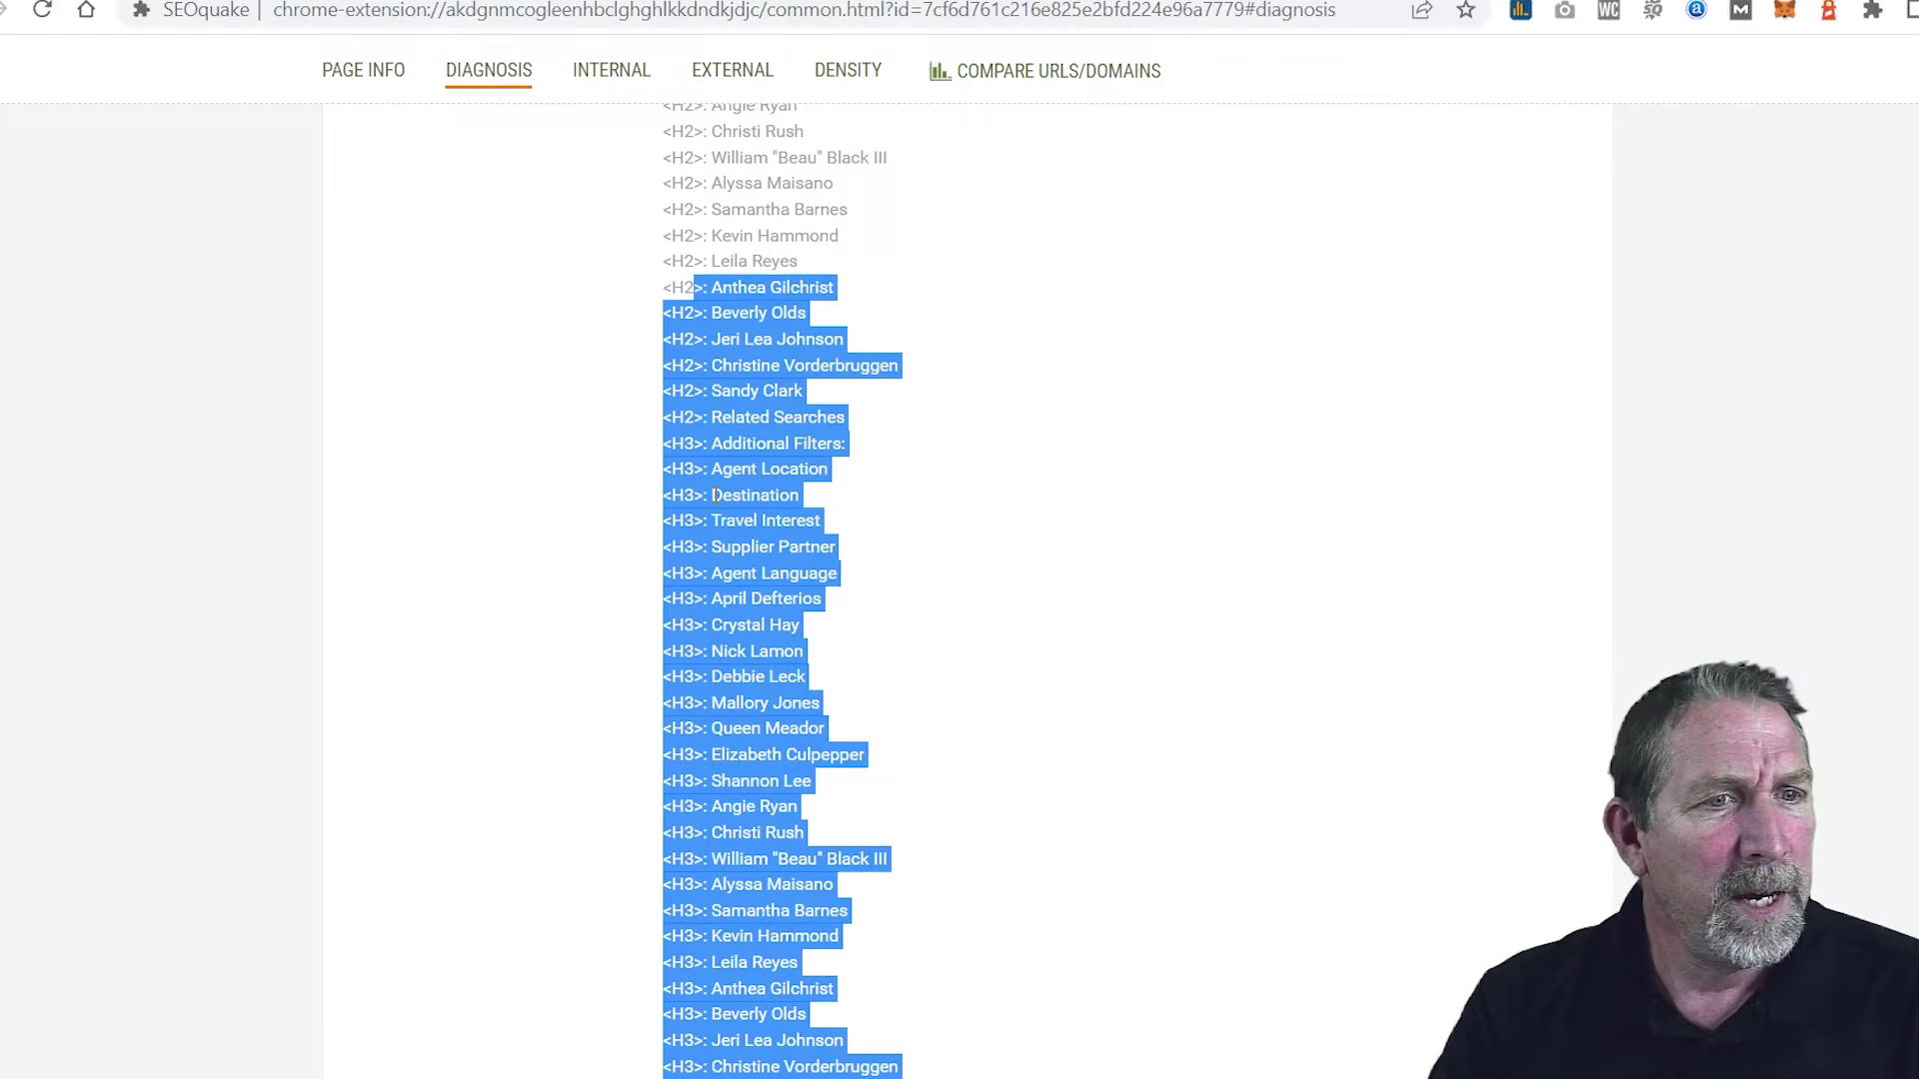
scroll(715, 495, up, 10)
click(714, 479)
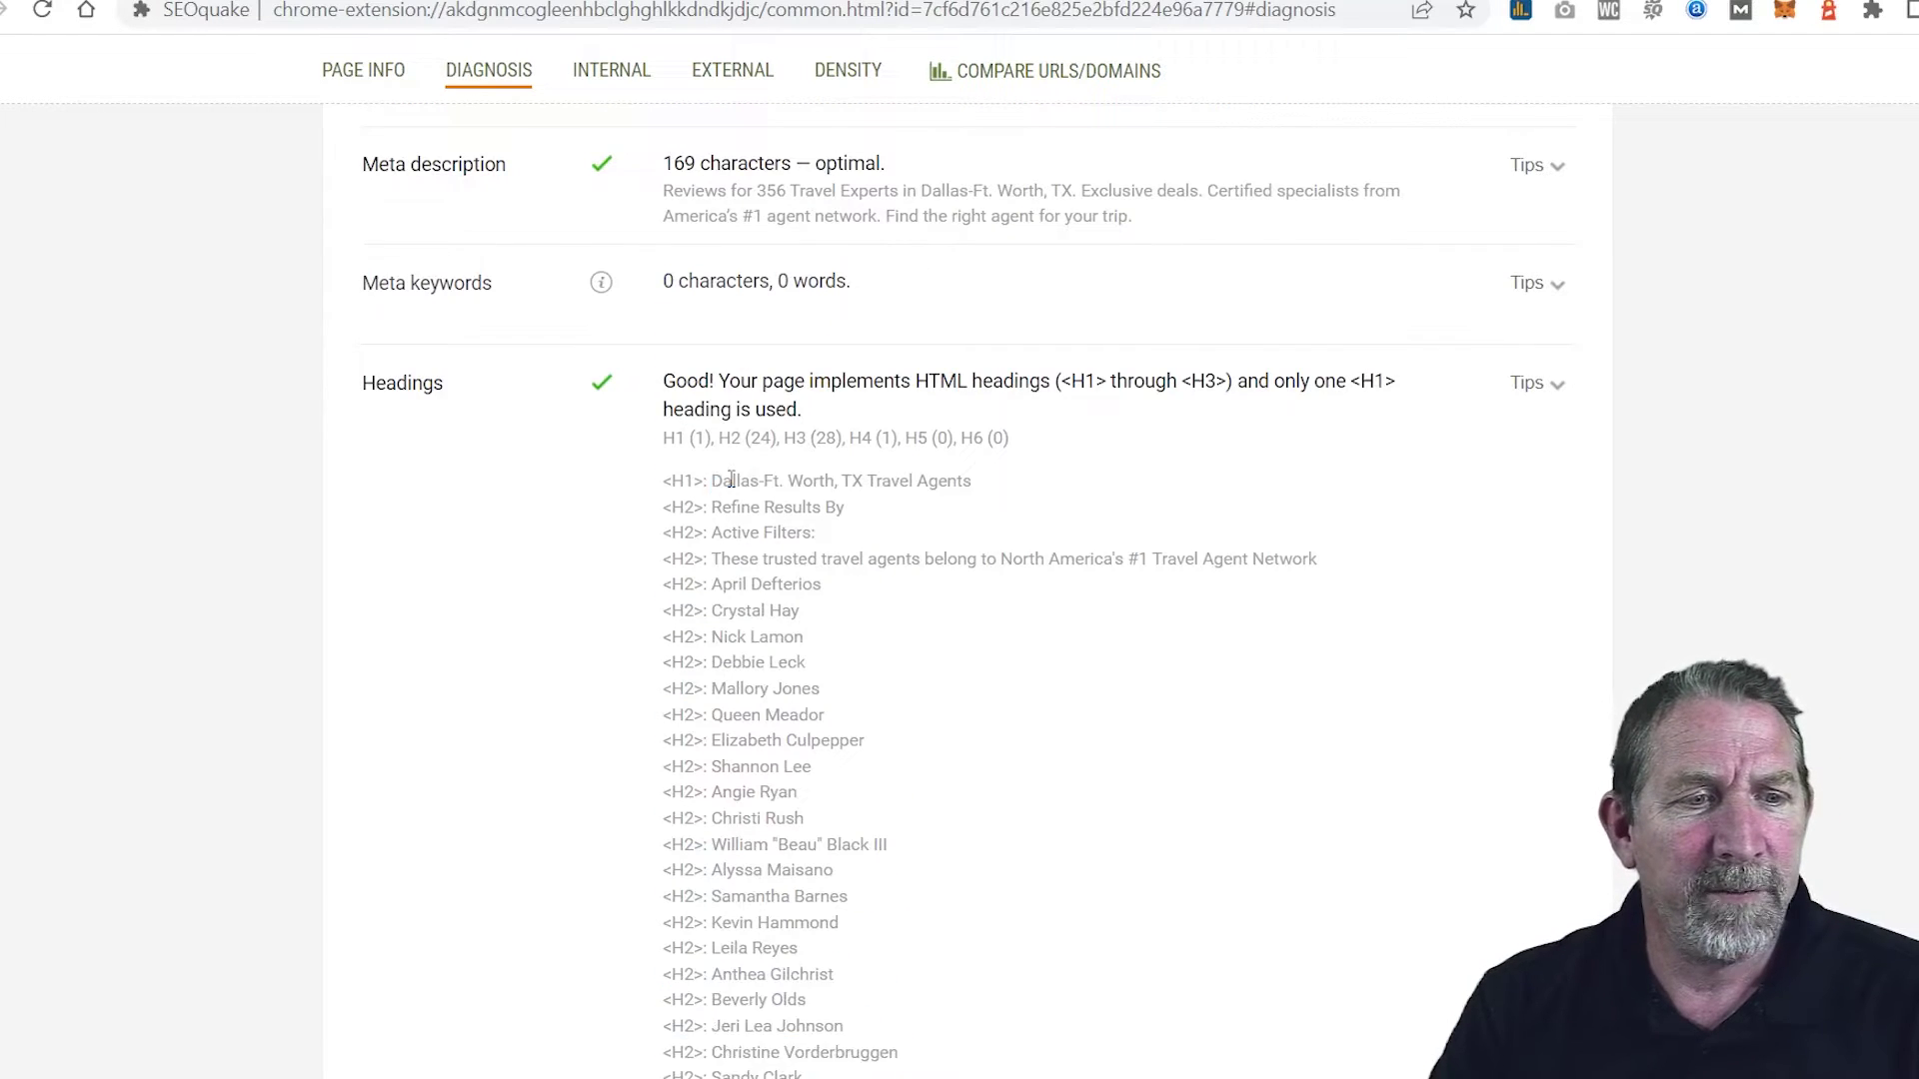
drag(714, 480, 1029, 483)
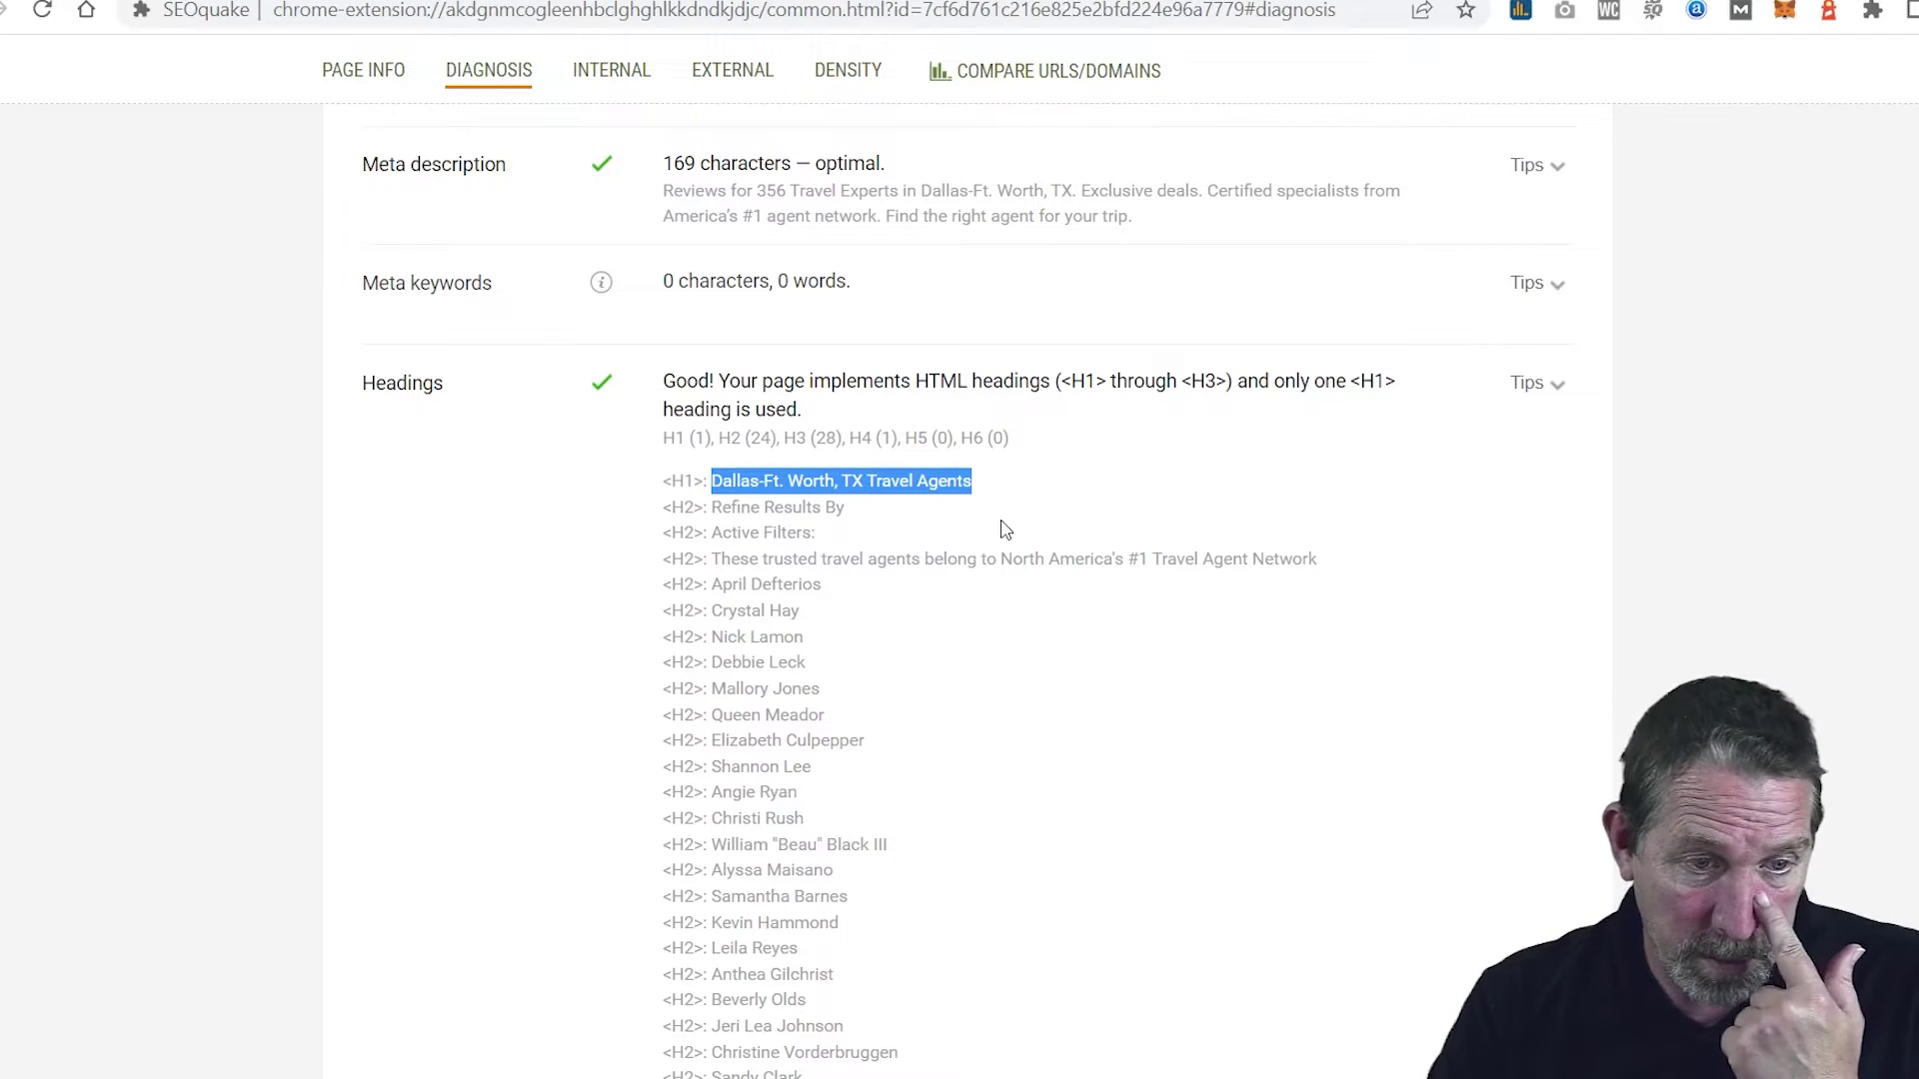
Step: Review the audit's image ALT and Text/HTML ratio entries, highlighting the ratio percentage
scroll(1005, 530, down, 20)
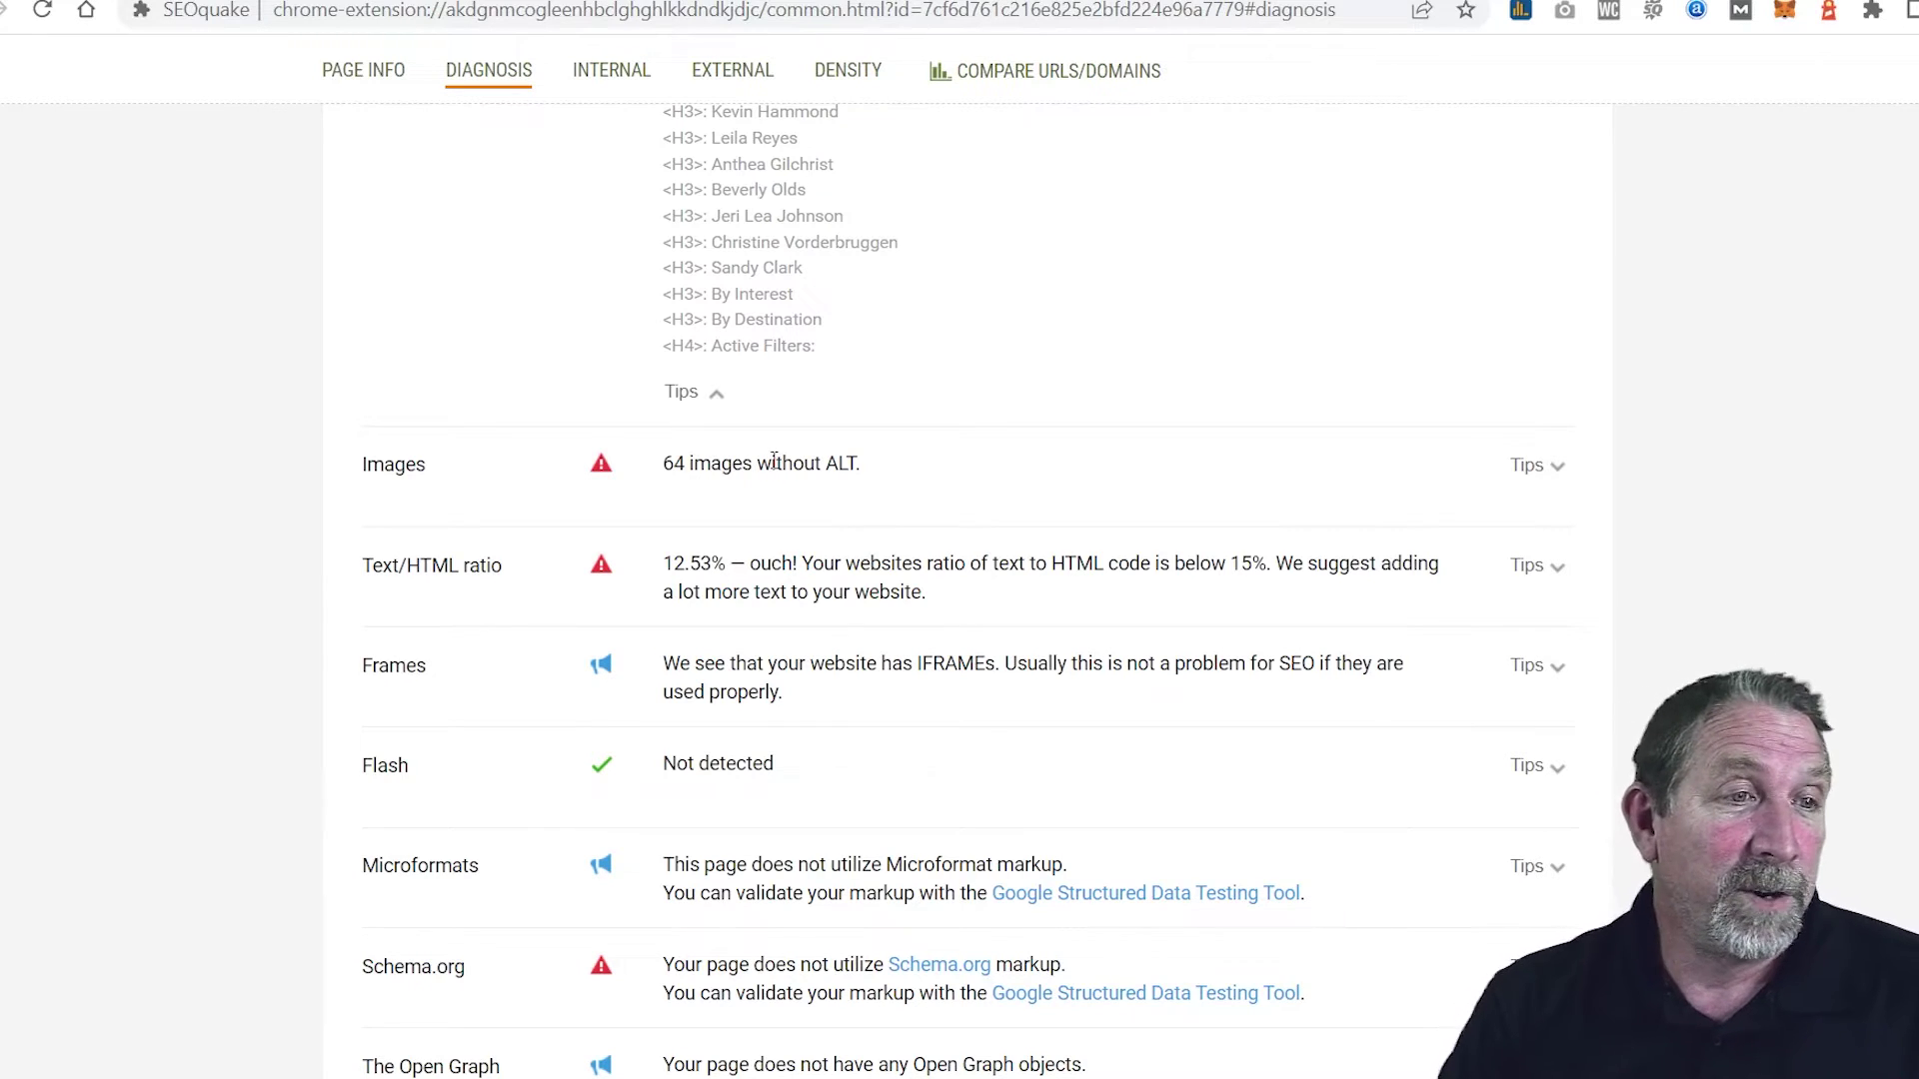
scroll(775, 464, up, 20)
scroll(775, 468, down, 6)
scroll(775, 468, down, 15)
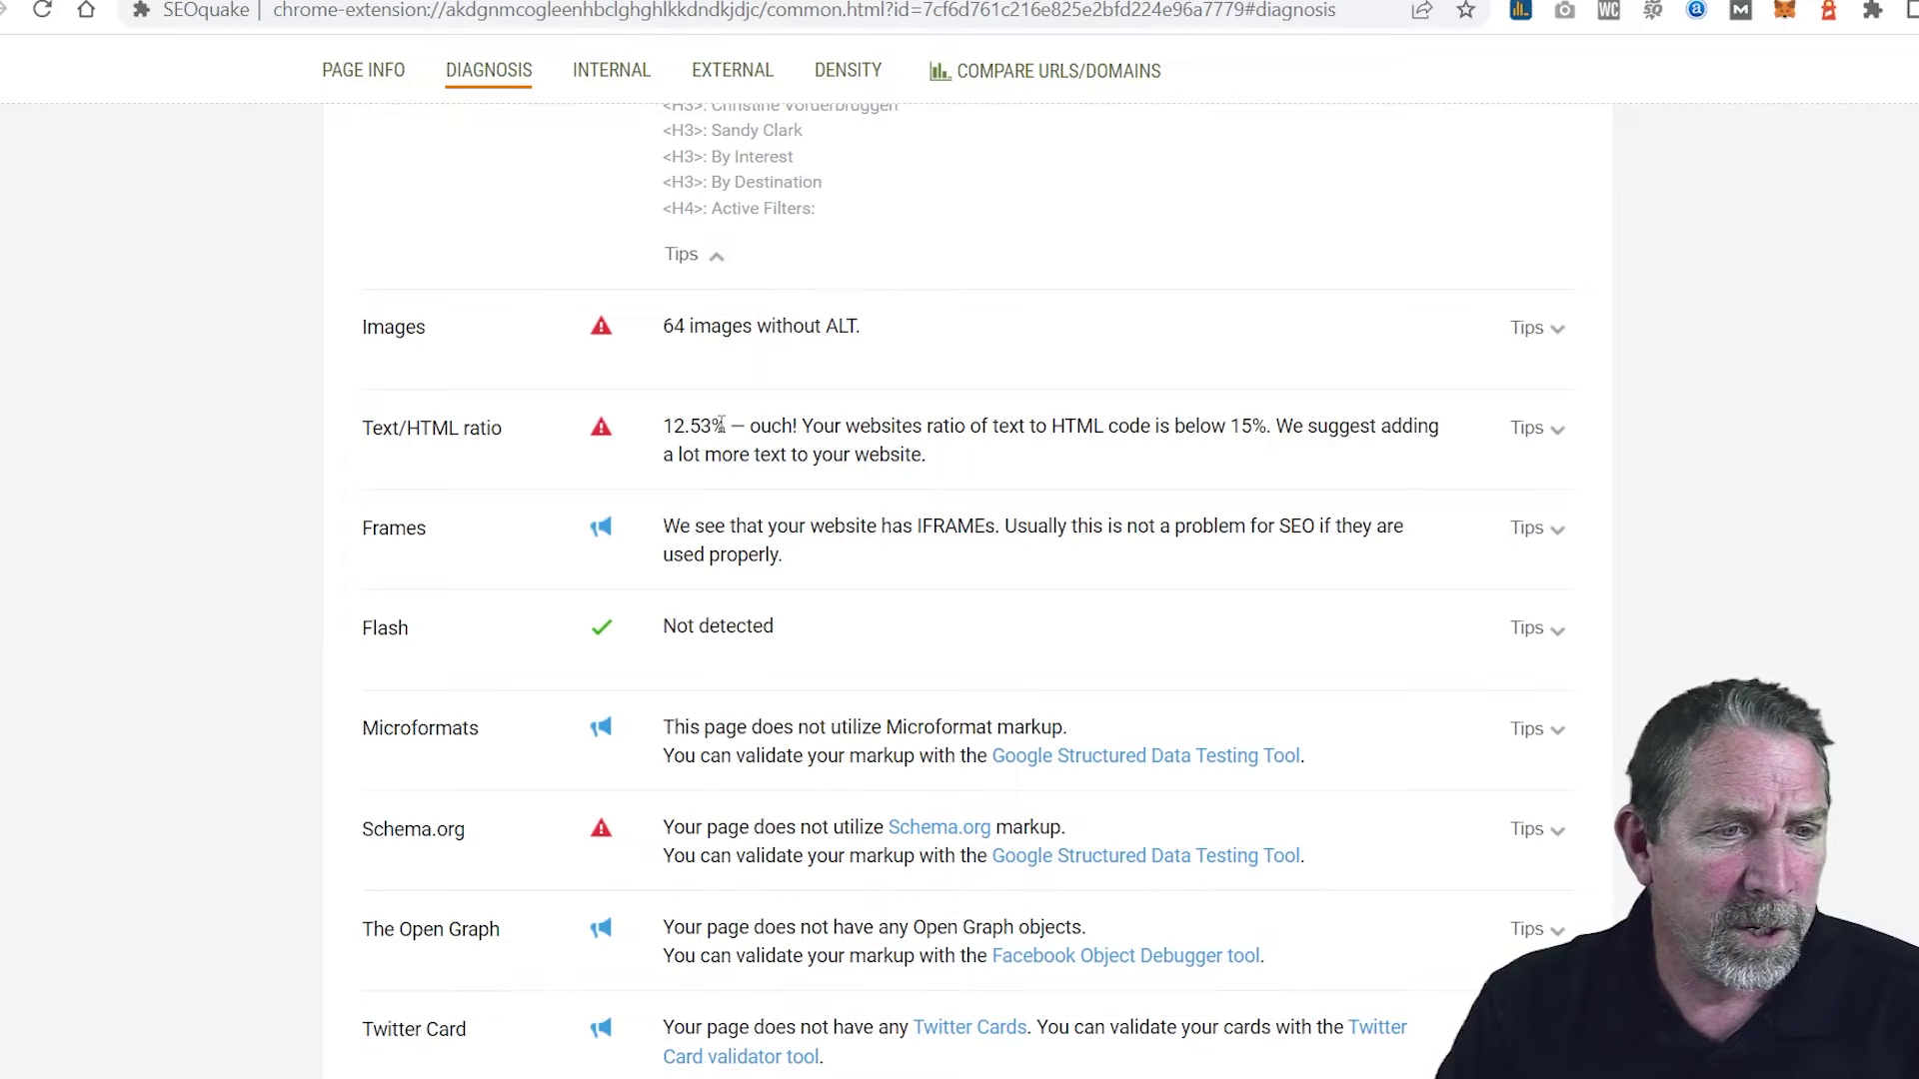
drag(730, 426, 656, 433)
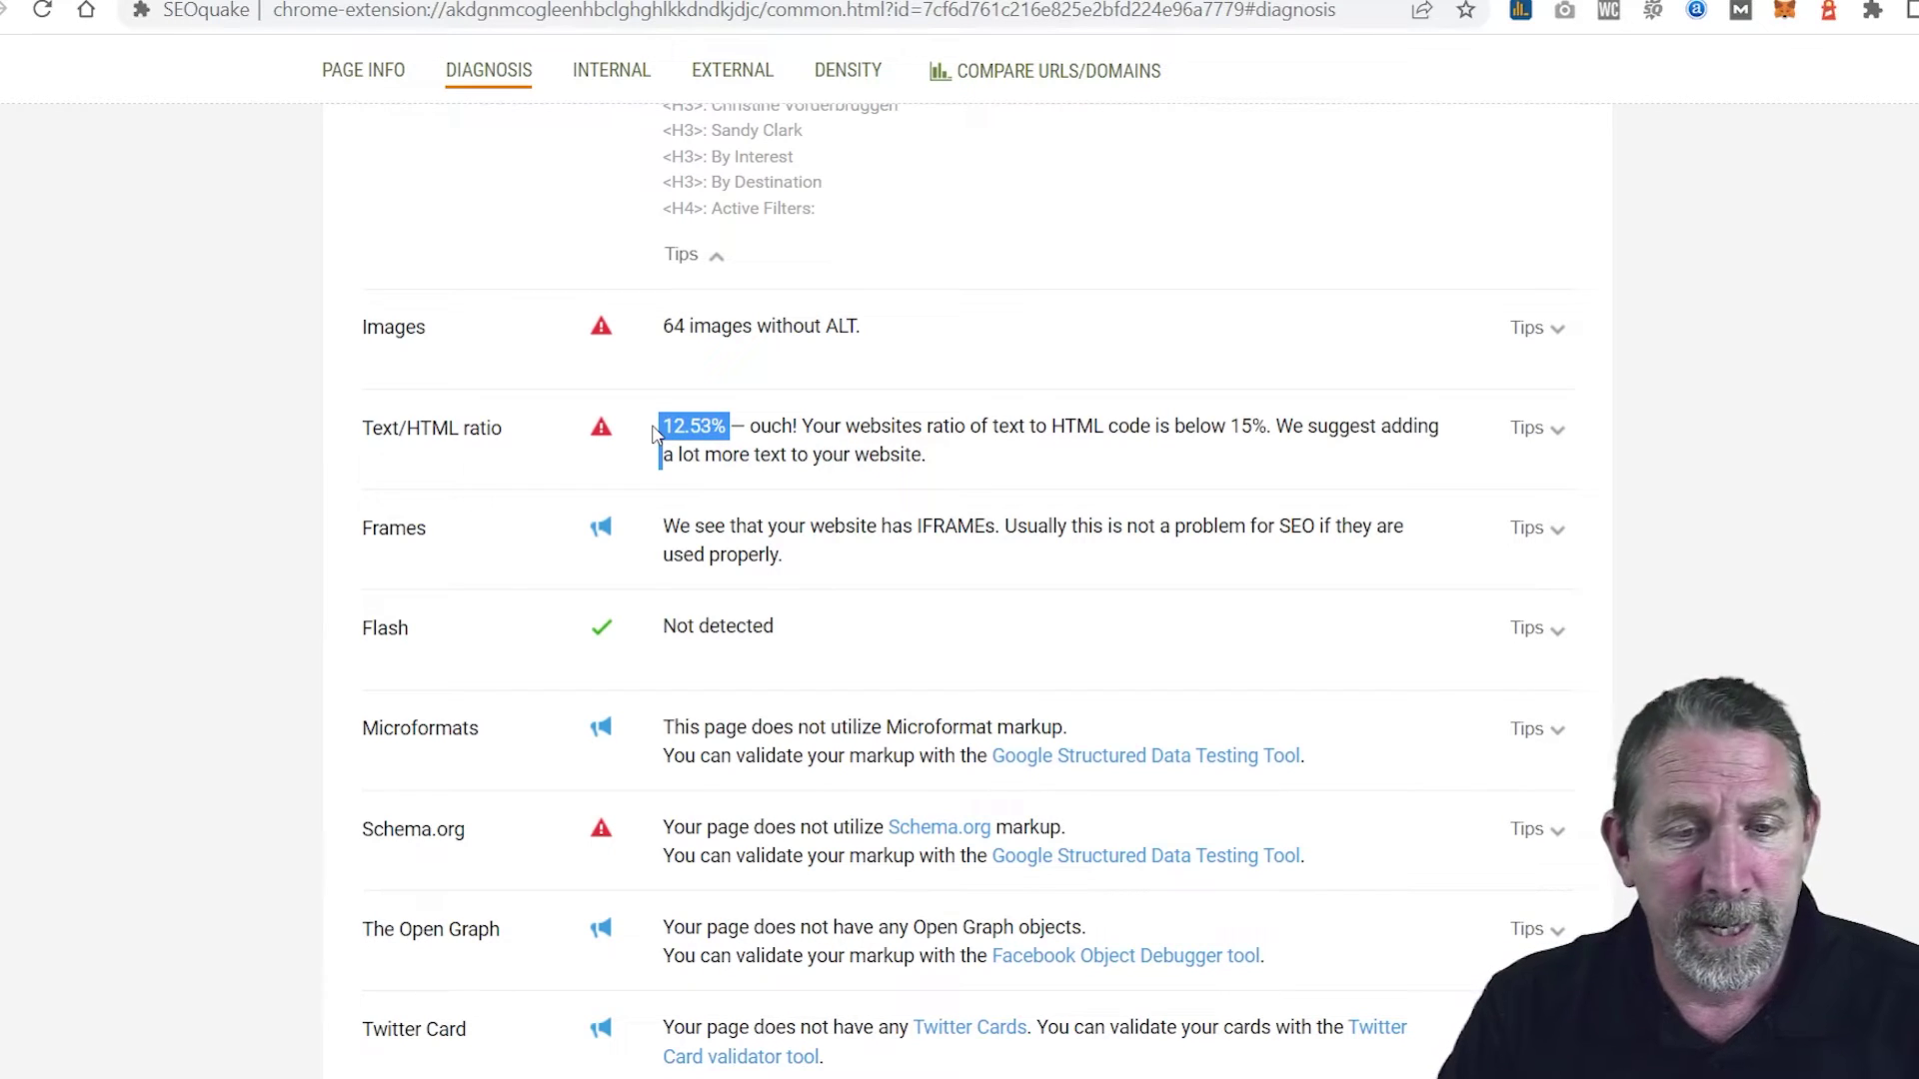
click(782, 455)
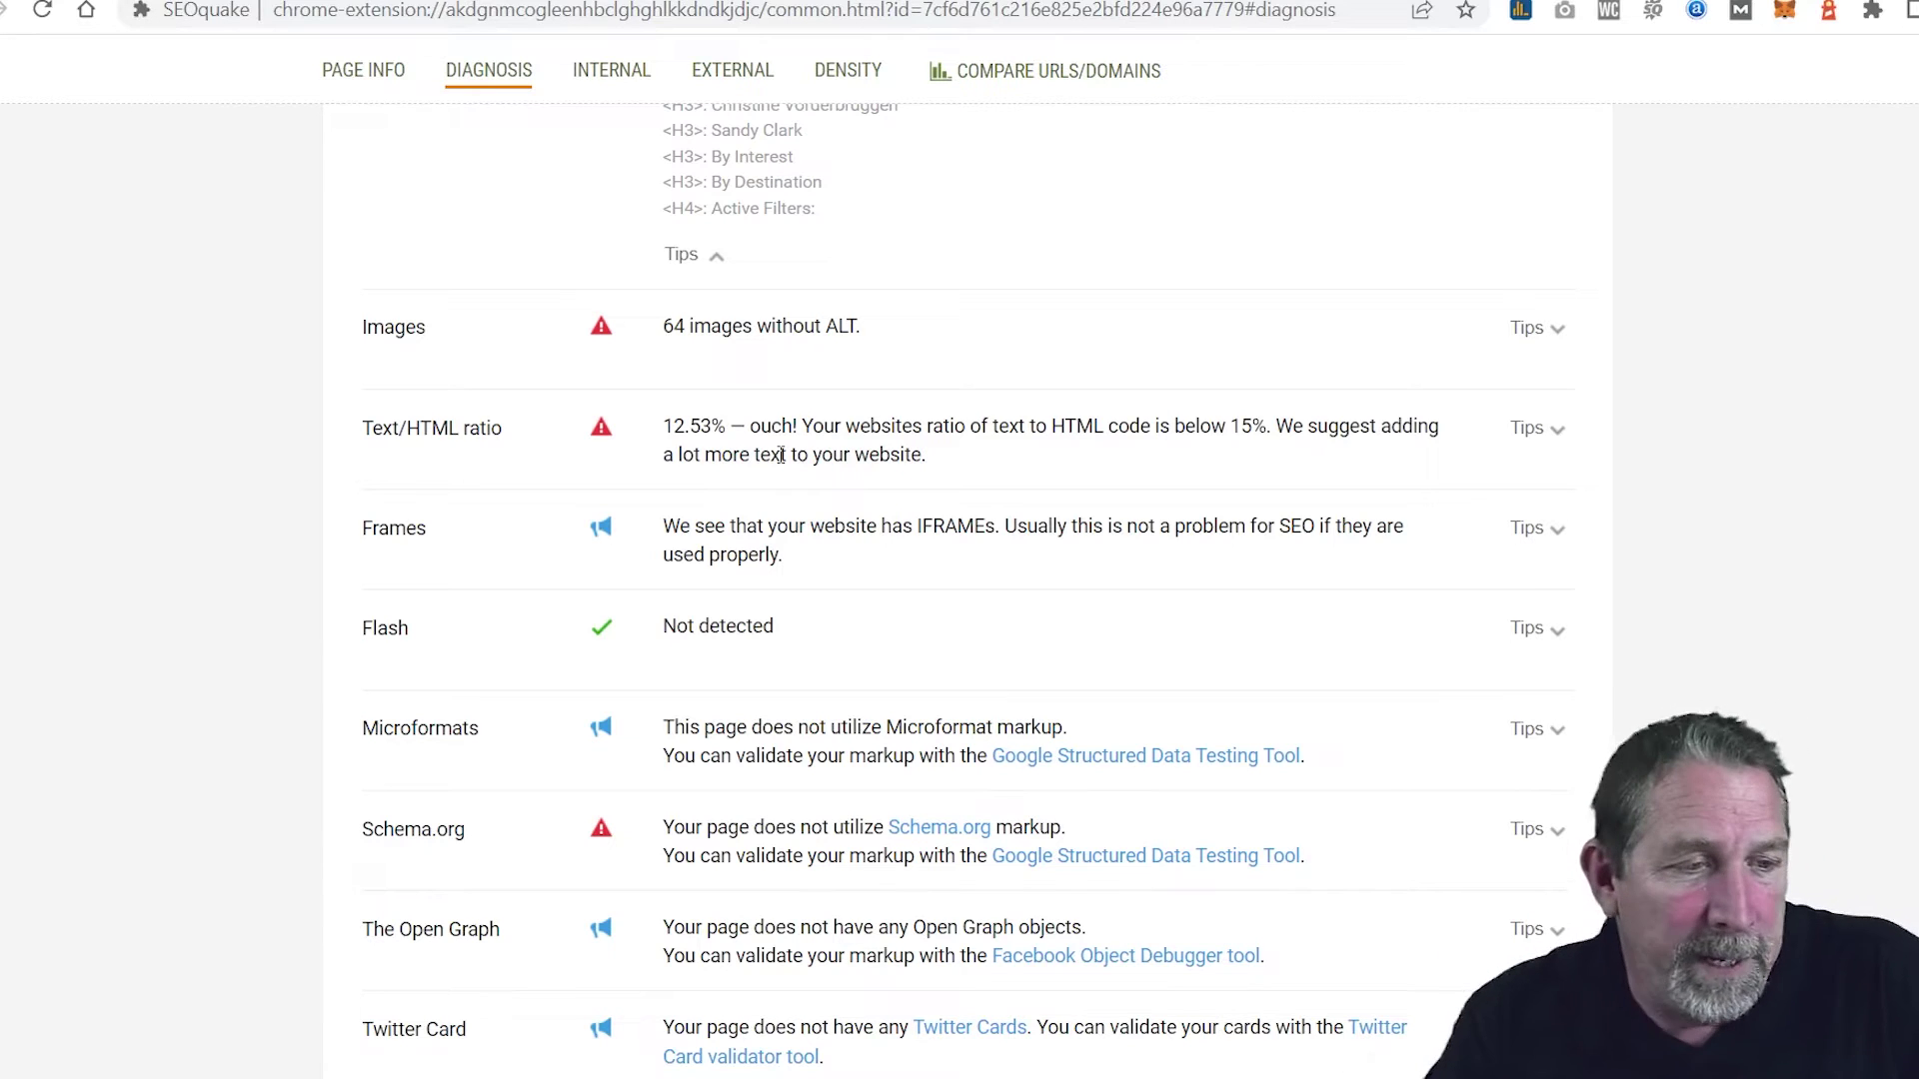
Step: Check the audit's Schema.org, Open Graph and Twitter Card entries for the Travel Leaders page
scroll(738, 689, down, 1)
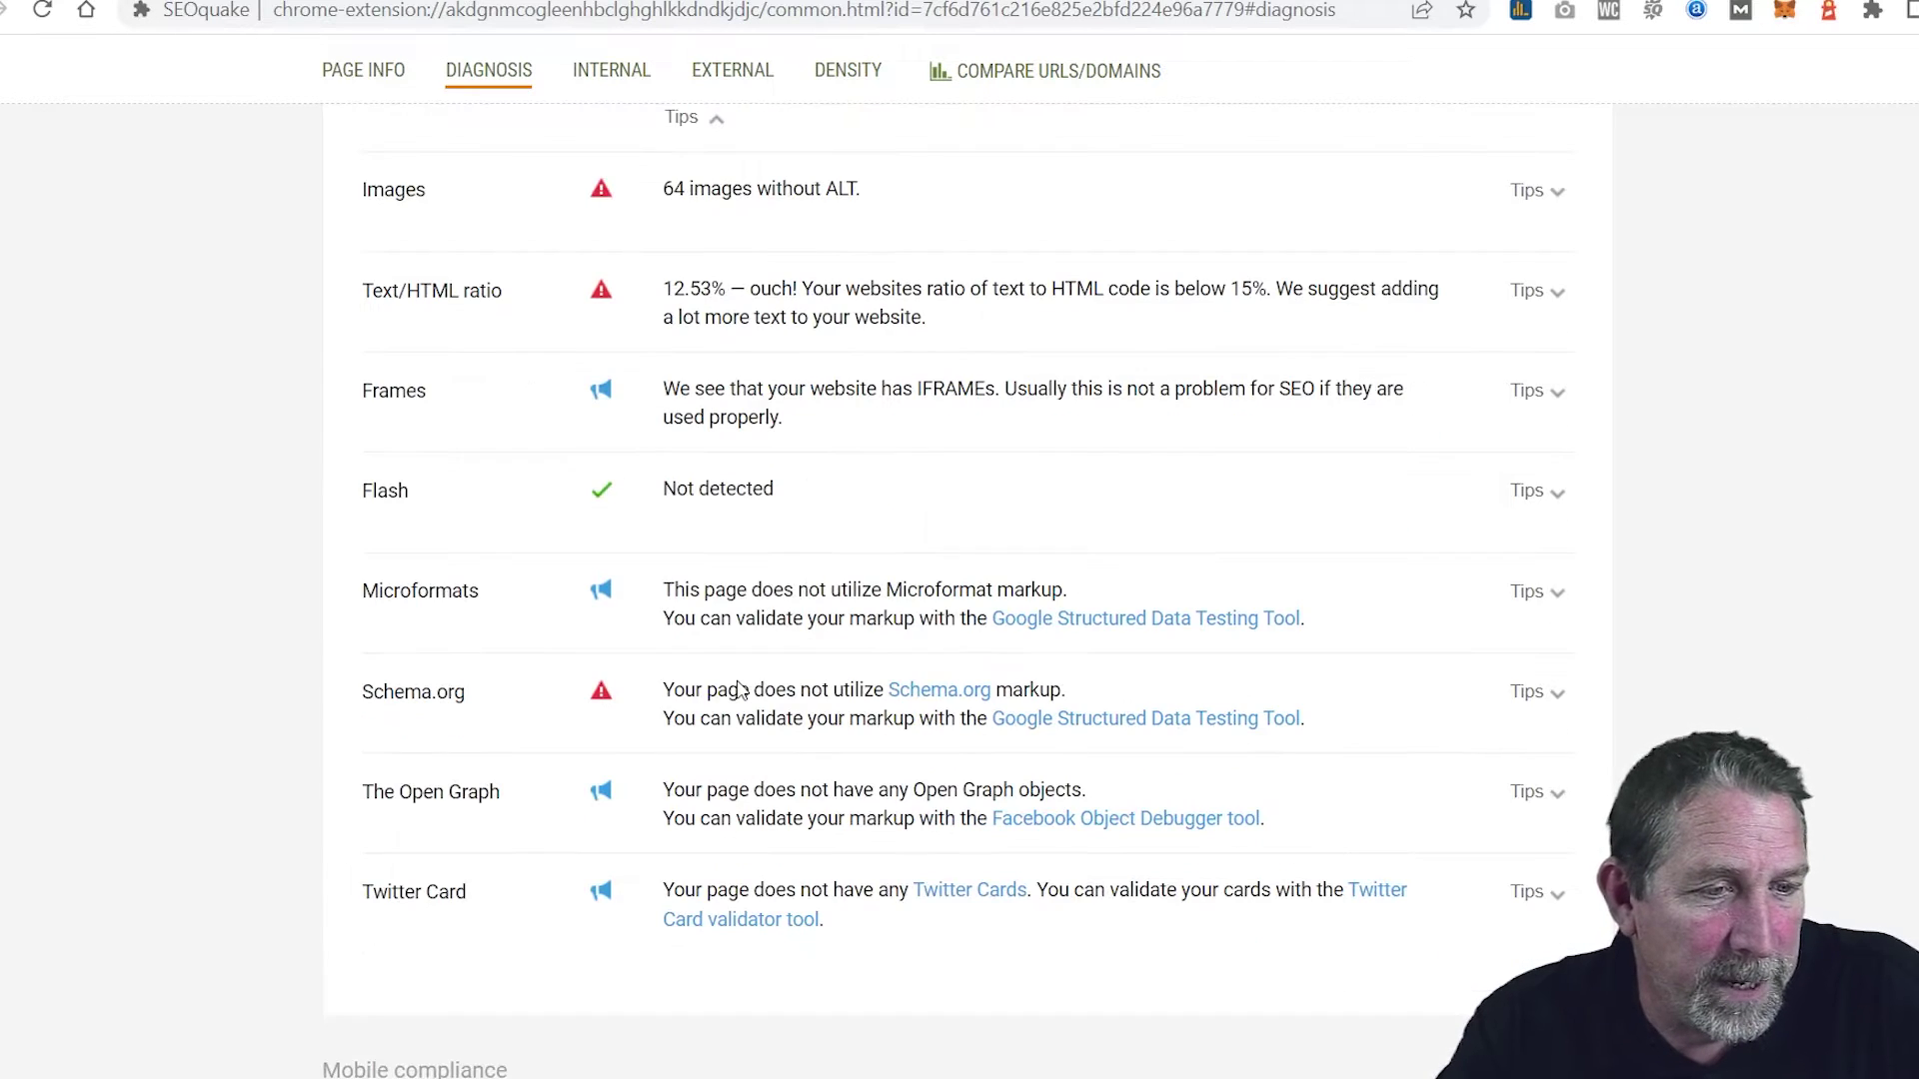
drag(738, 683, 683, 693)
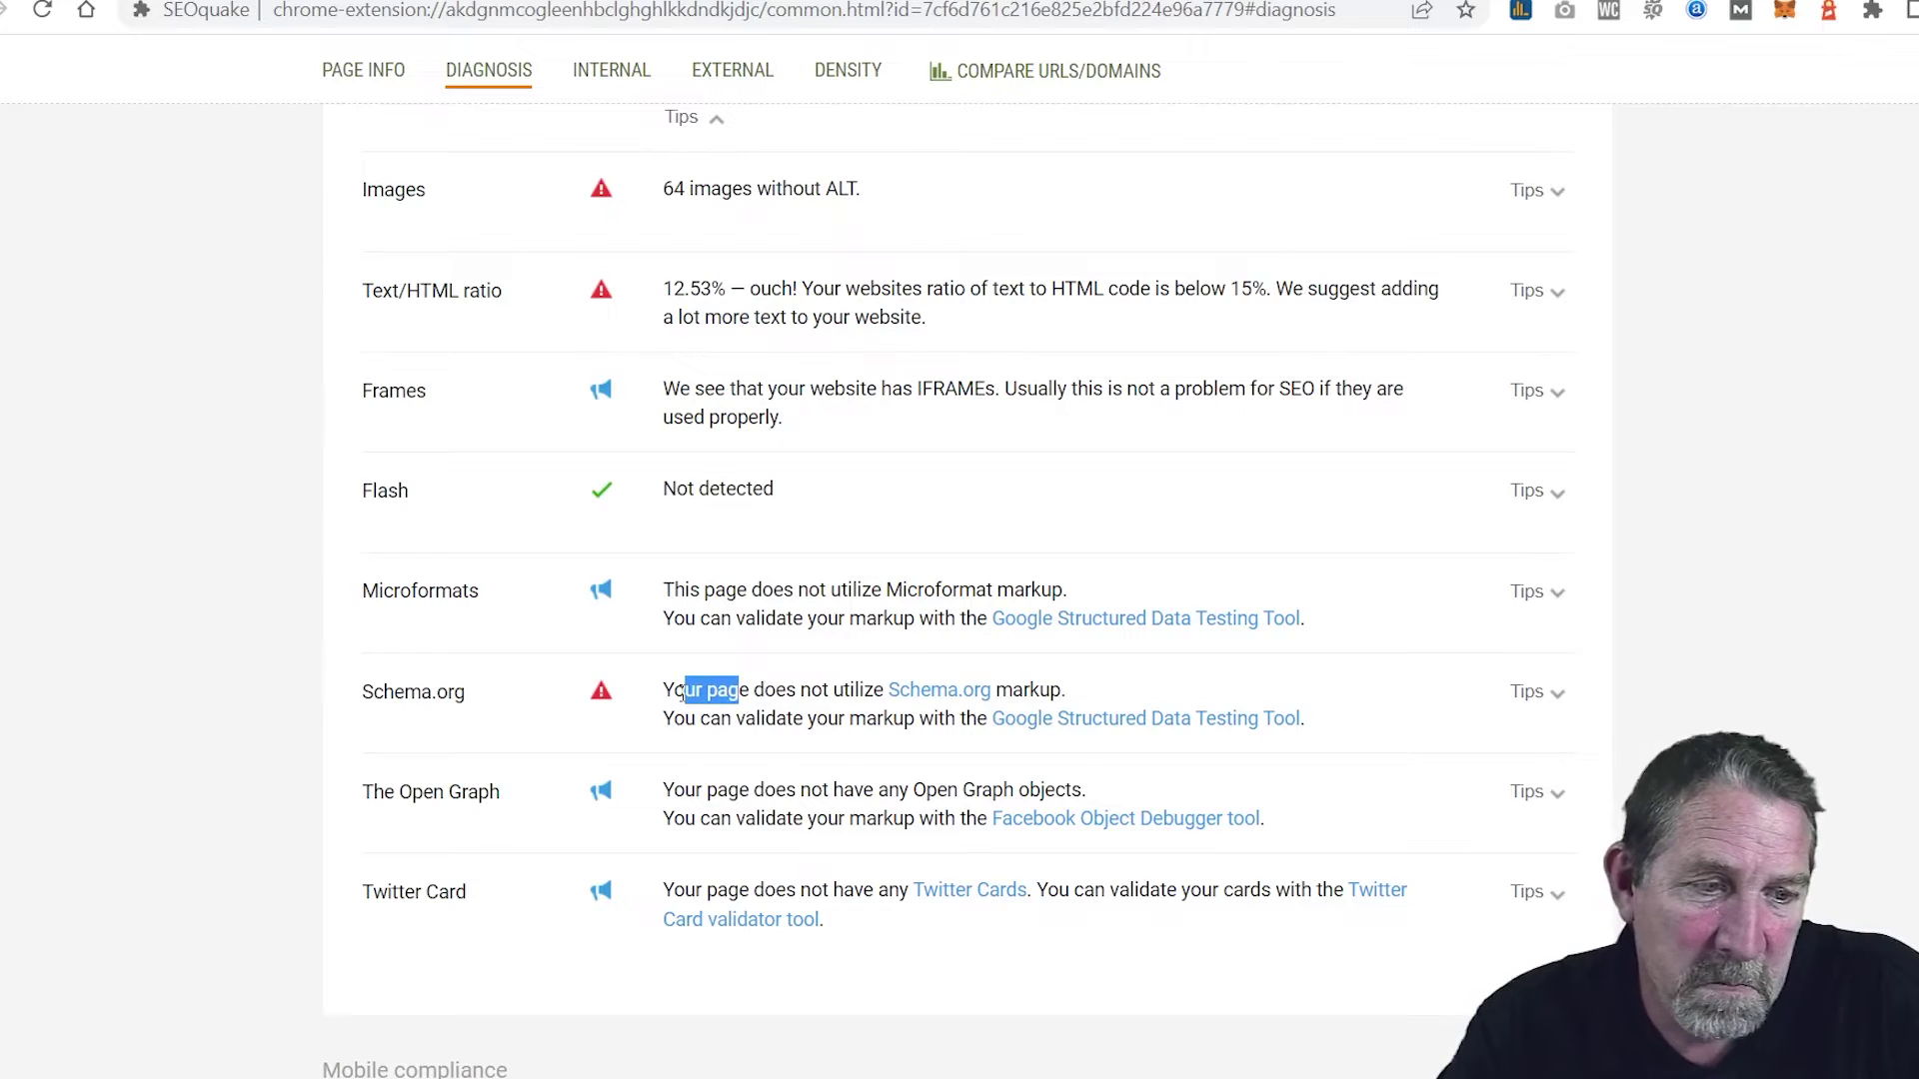
scroll(683, 692, down, 1)
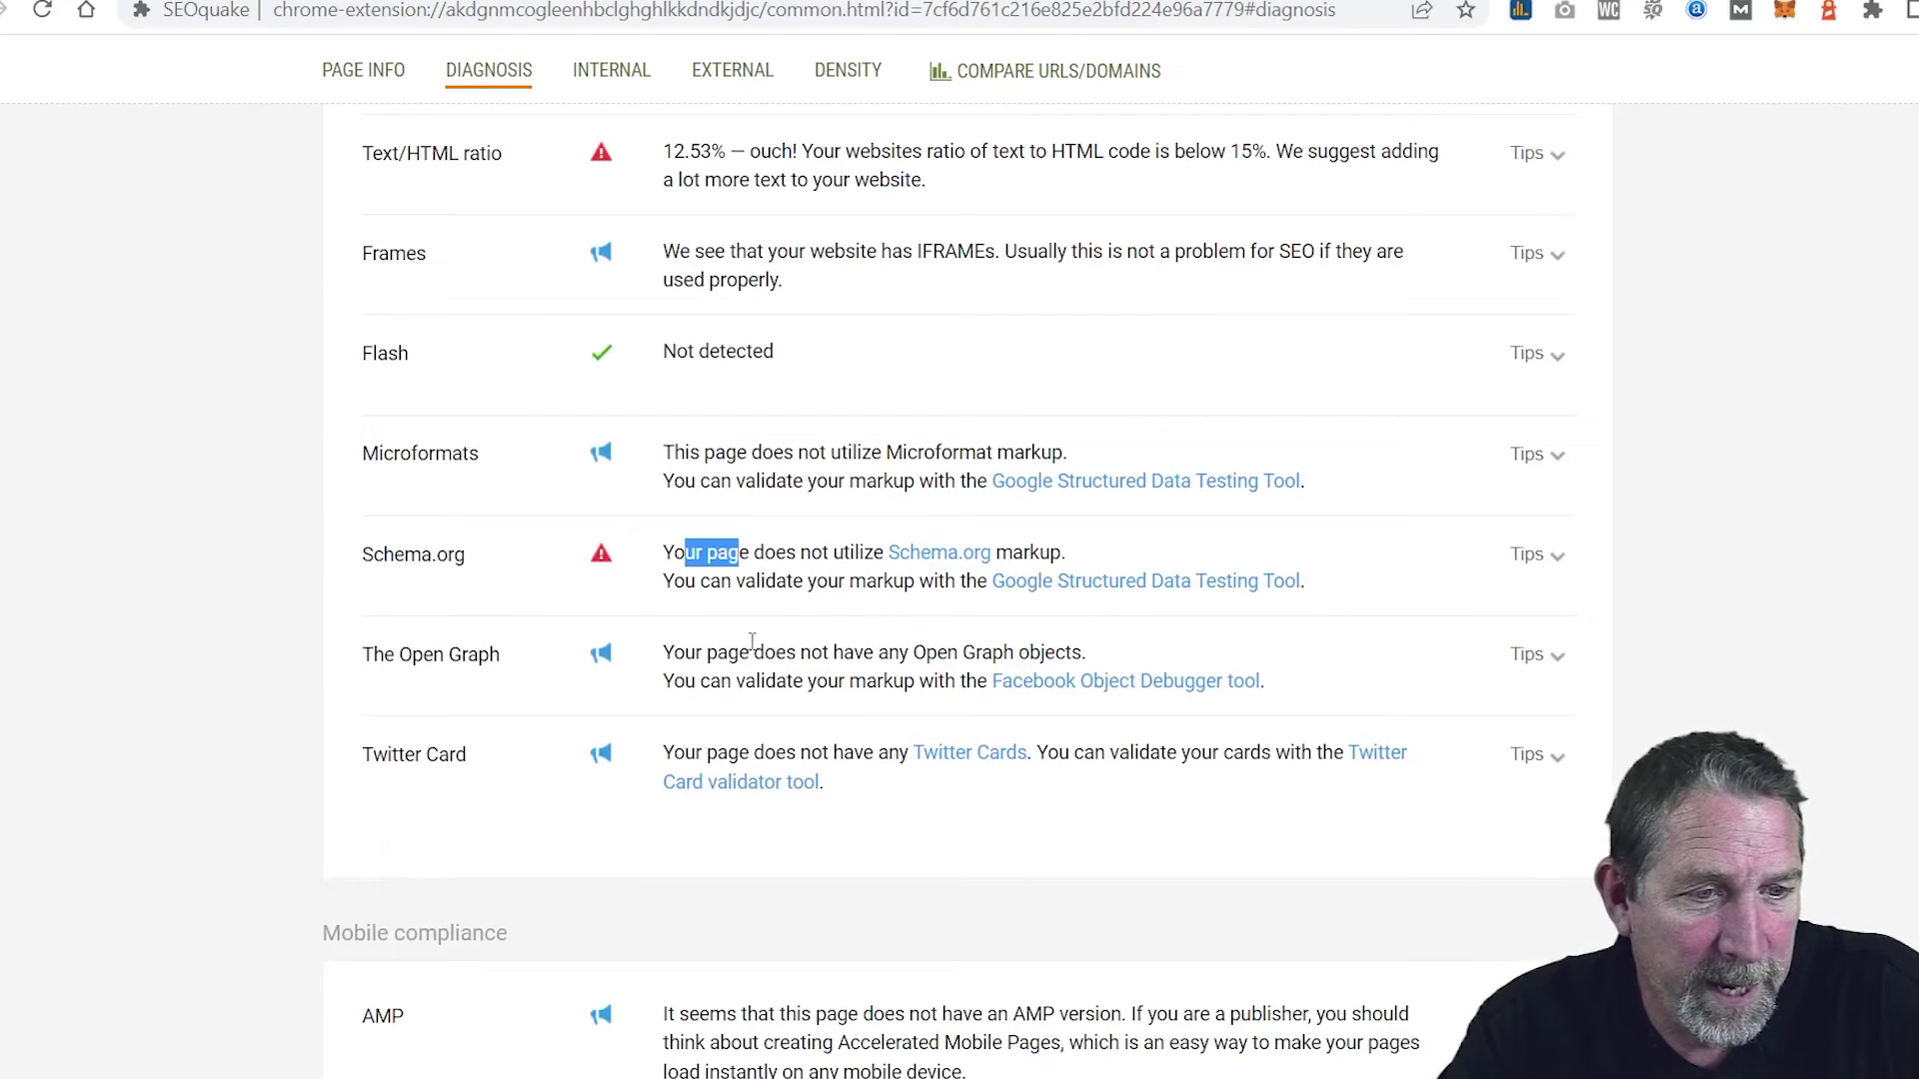
drag(787, 655, 731, 644)
drag(716, 749, 684, 751)
Step: Review the mobile compliance and site compliance checks, including AMP, robots.txt, XML sitemaps, language and Google Analytics
scroll(707, 750, down, 4)
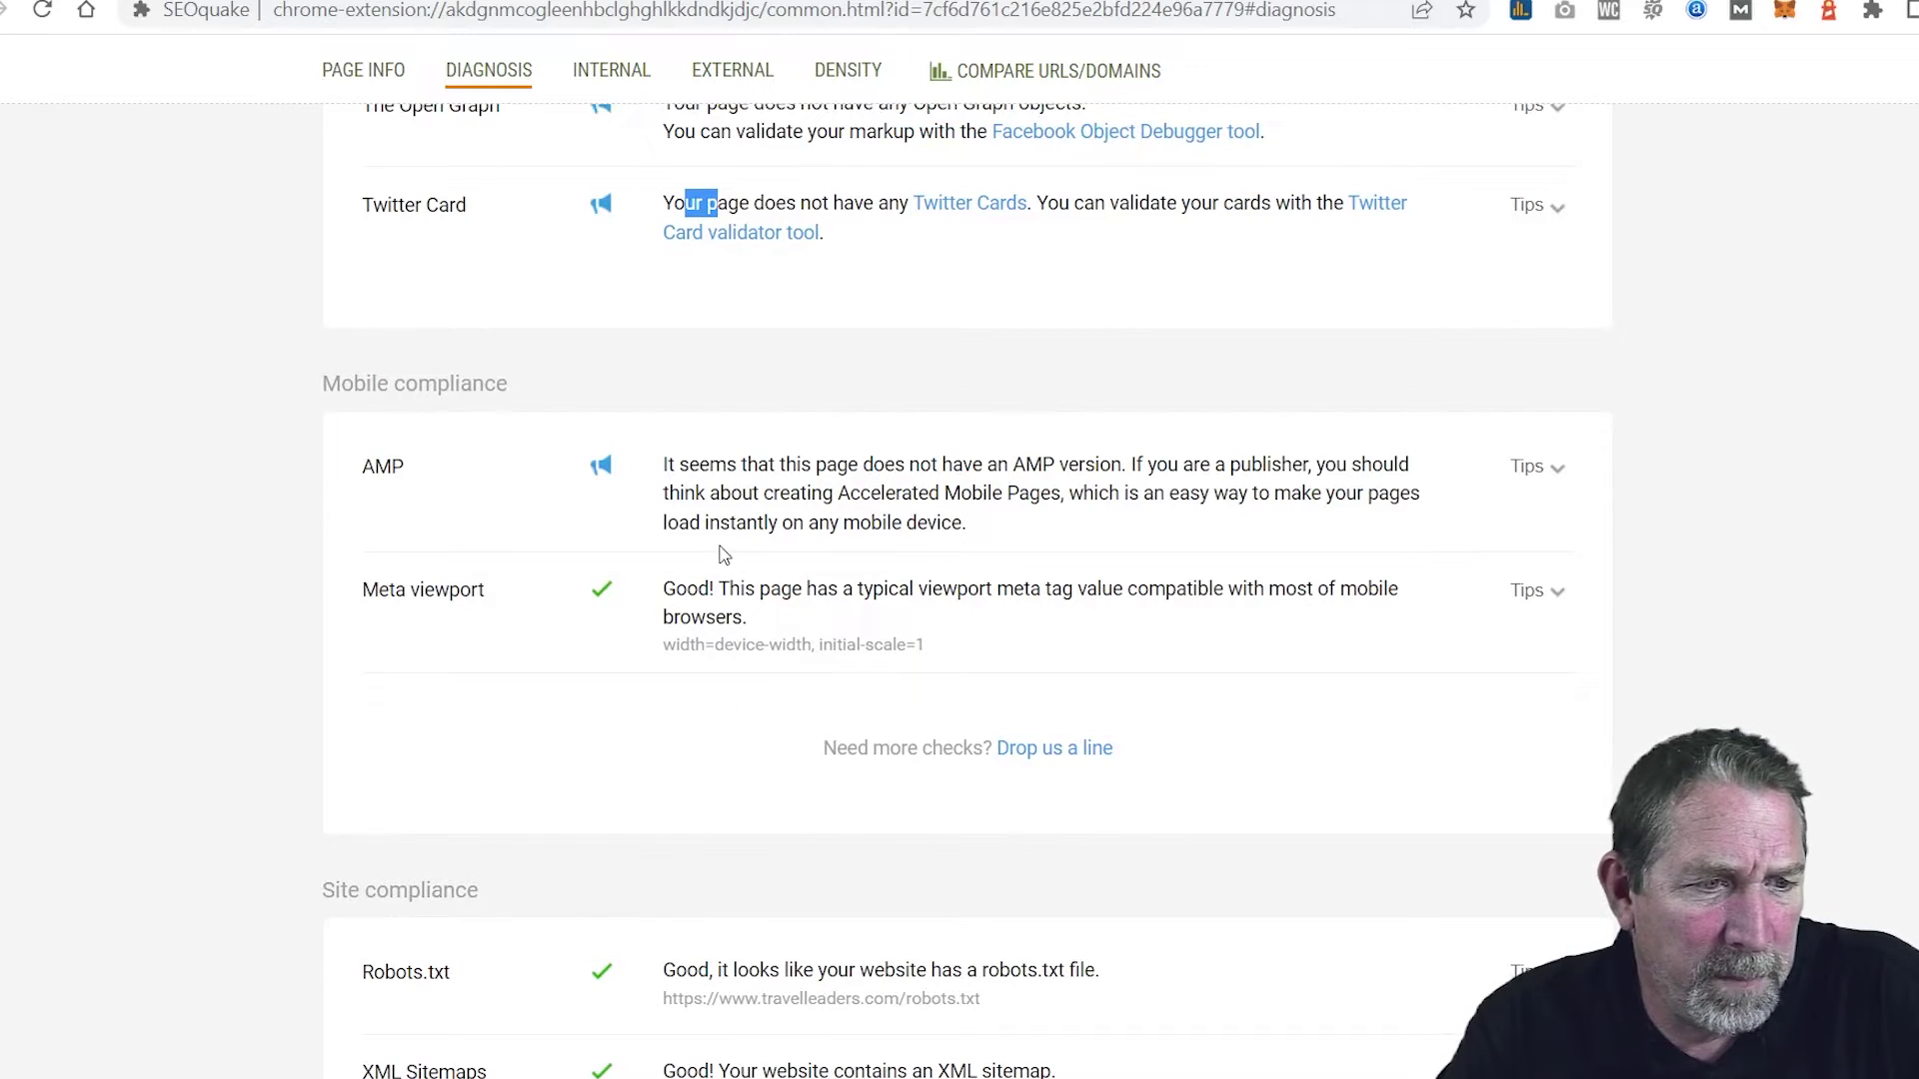
scroll(745, 614, down, 2)
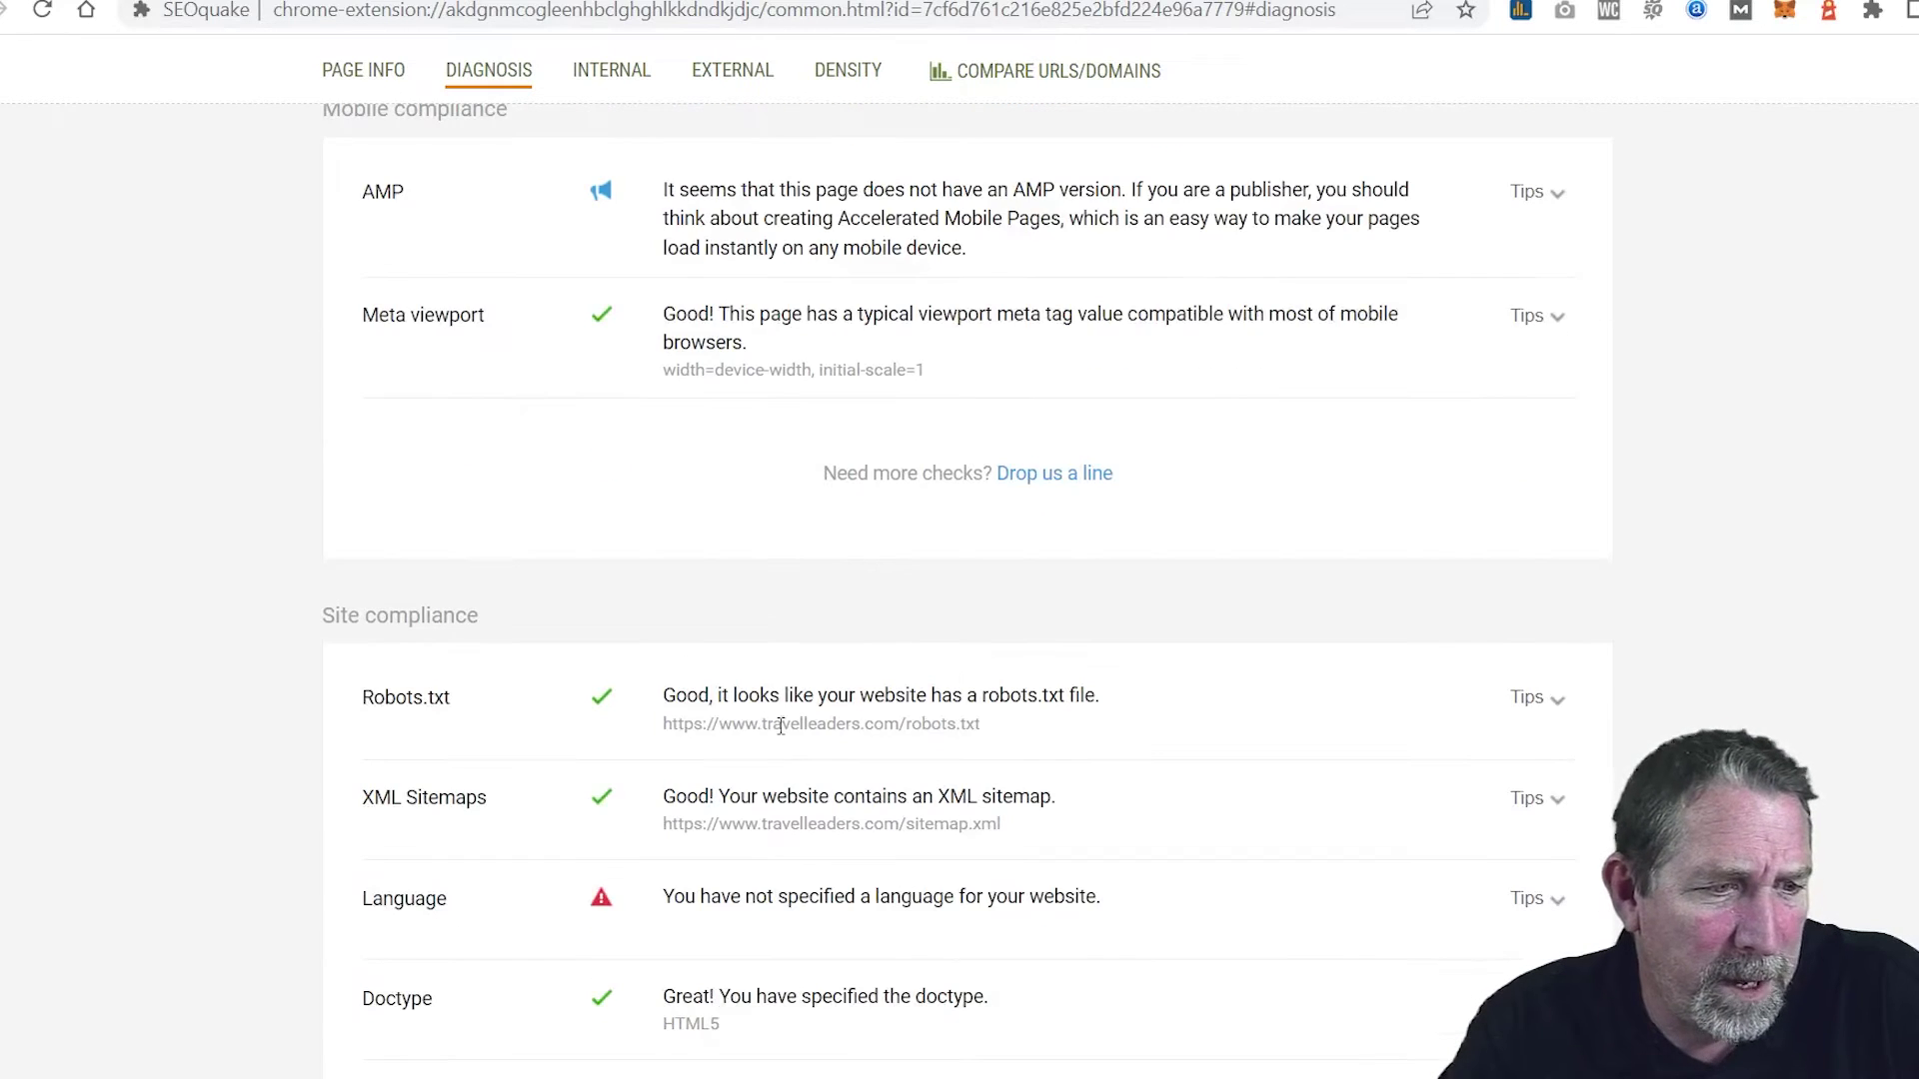
scroll(789, 759, down, 1)
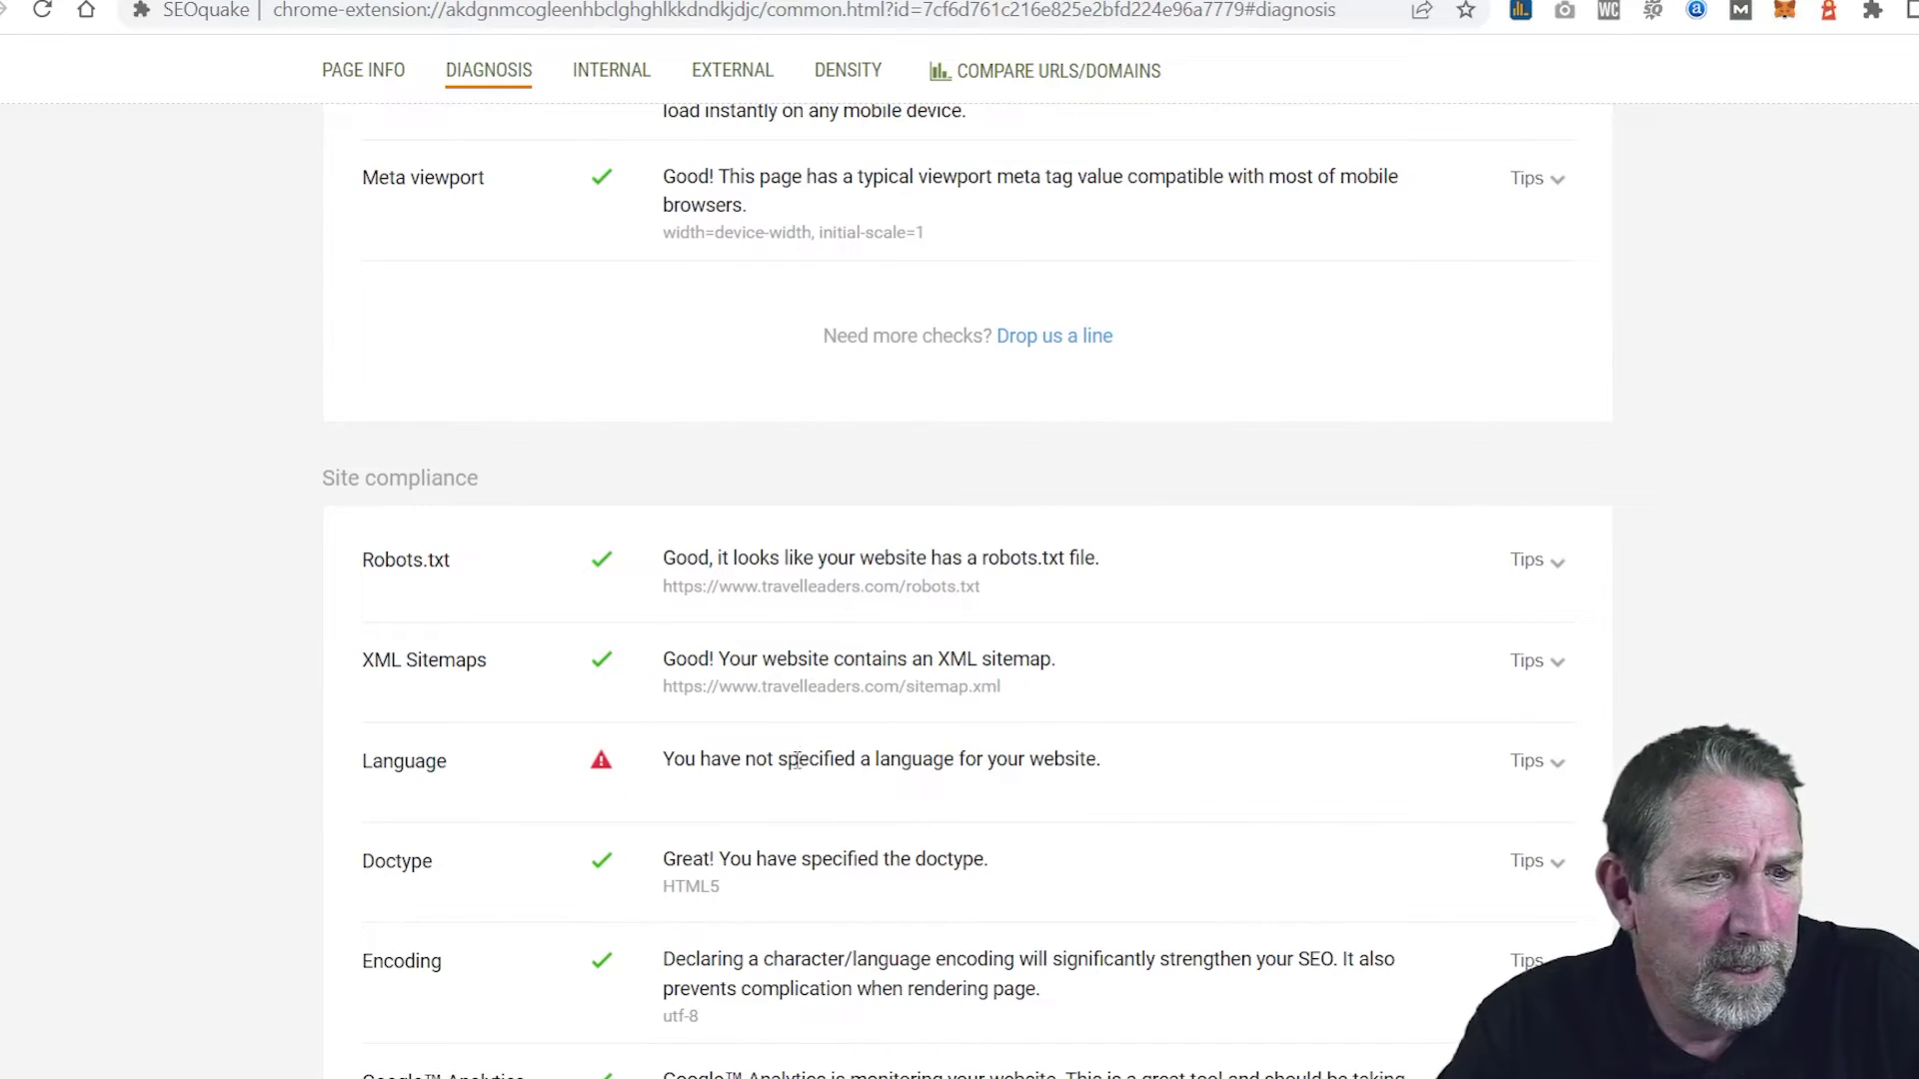
drag(830, 764, 721, 763)
scroll(730, 760, down, 4)
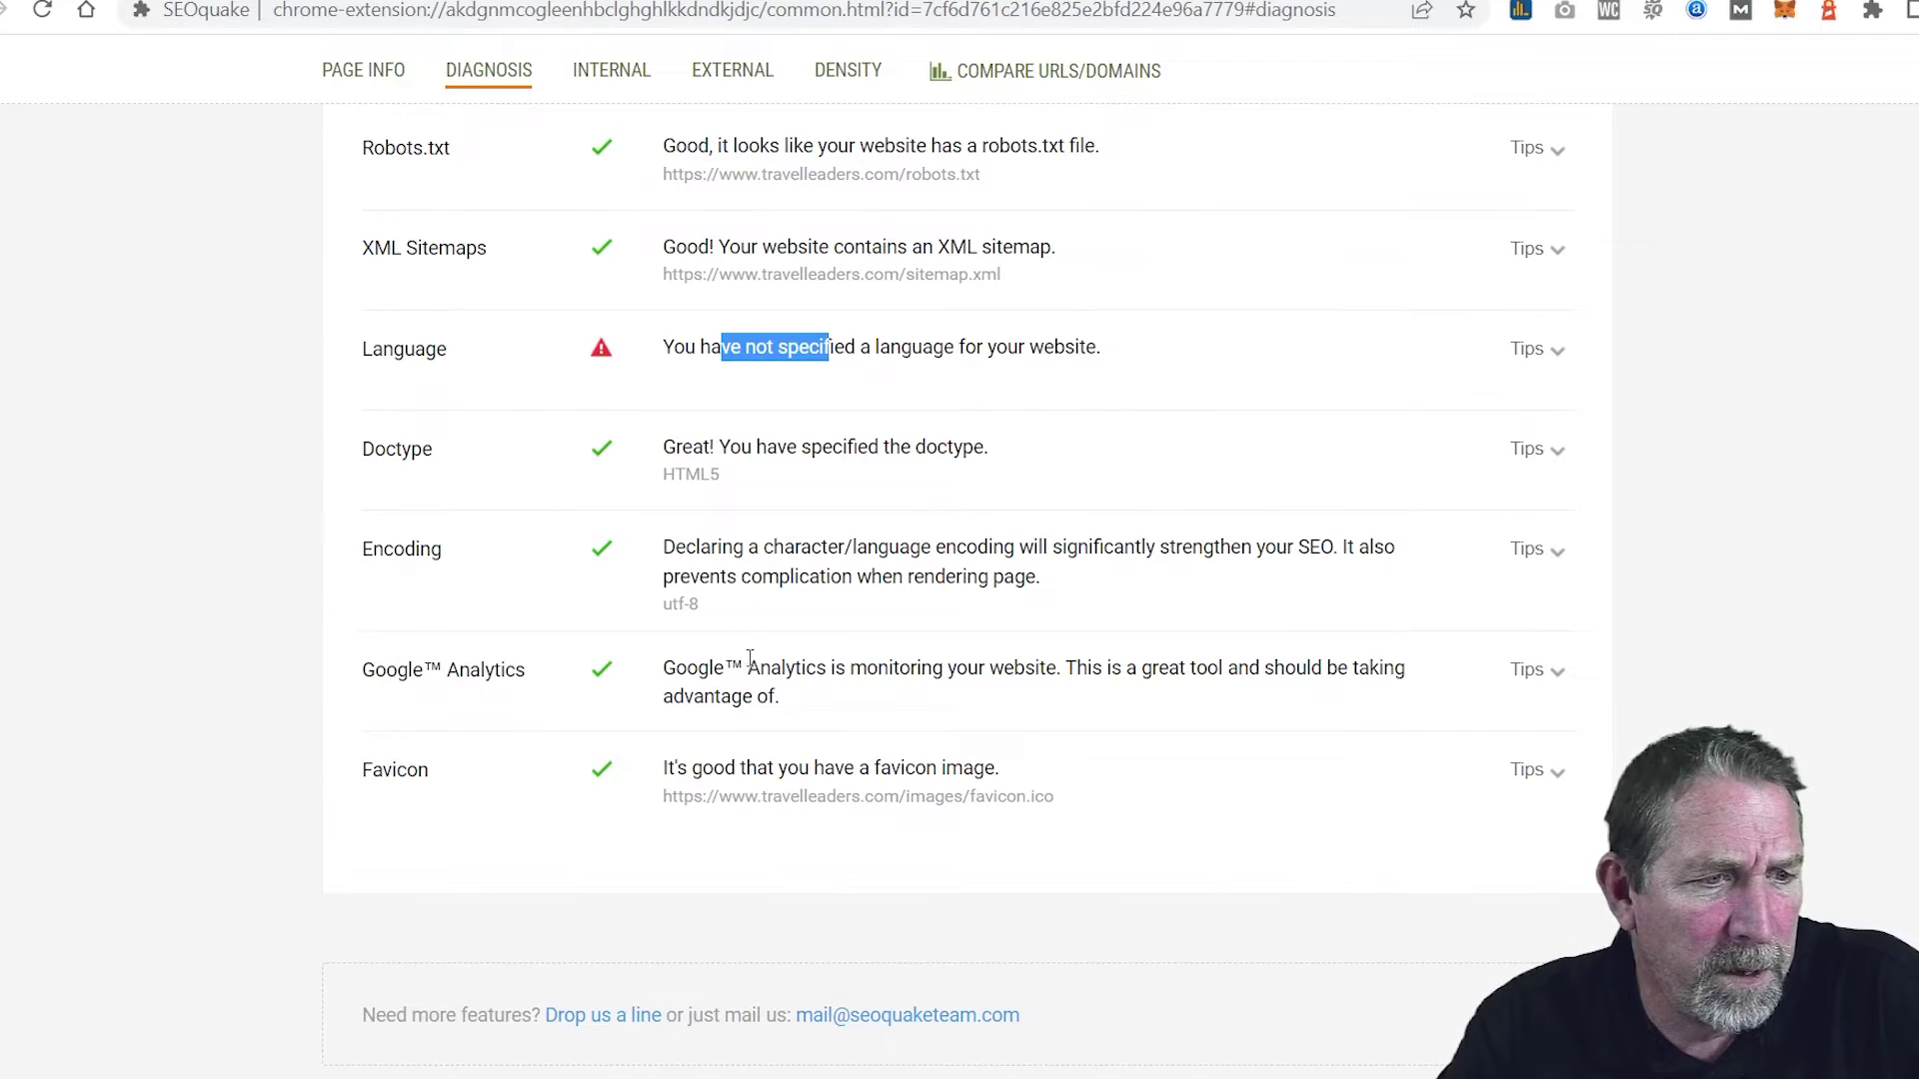
scroll(744, 791, up, 8)
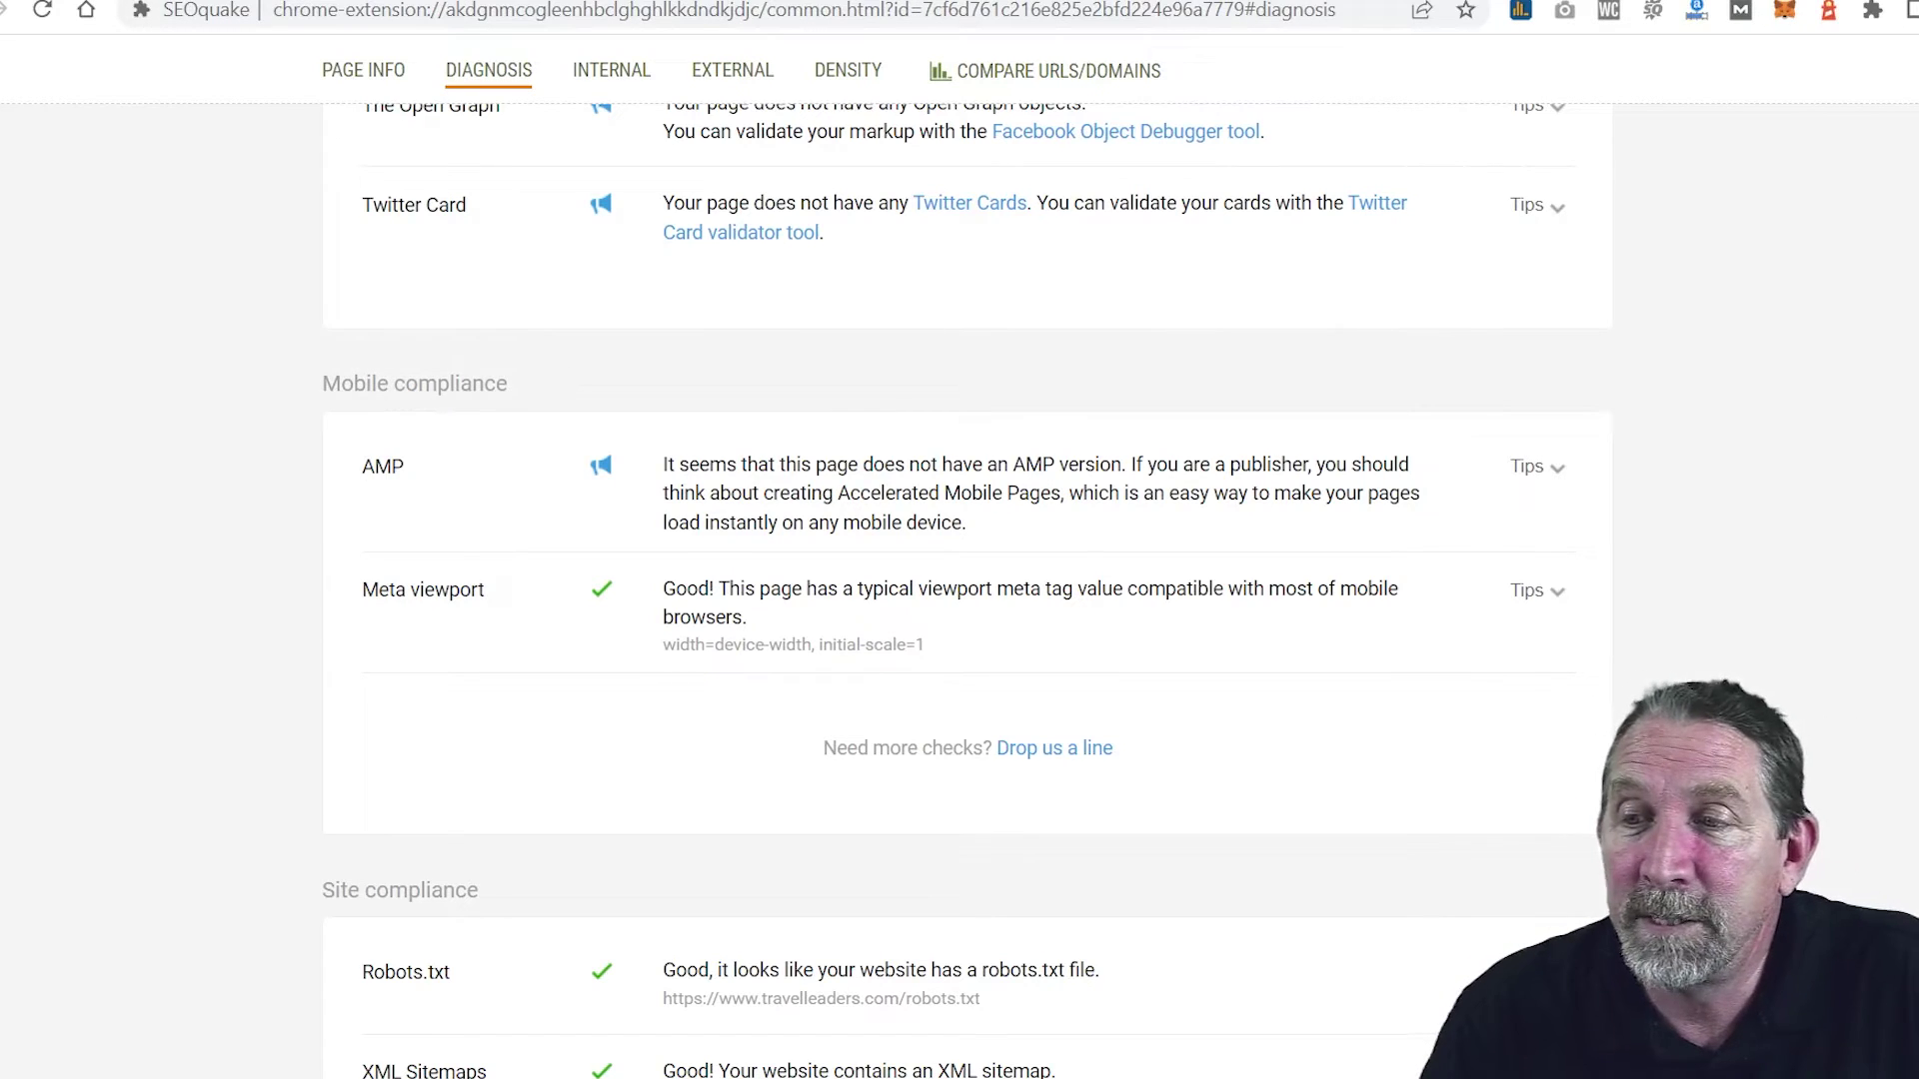
Step: Switch to the Ahrefs backlink checker and review the backlink profile of travelleaders.com and its top referring pages
click(999, 2)
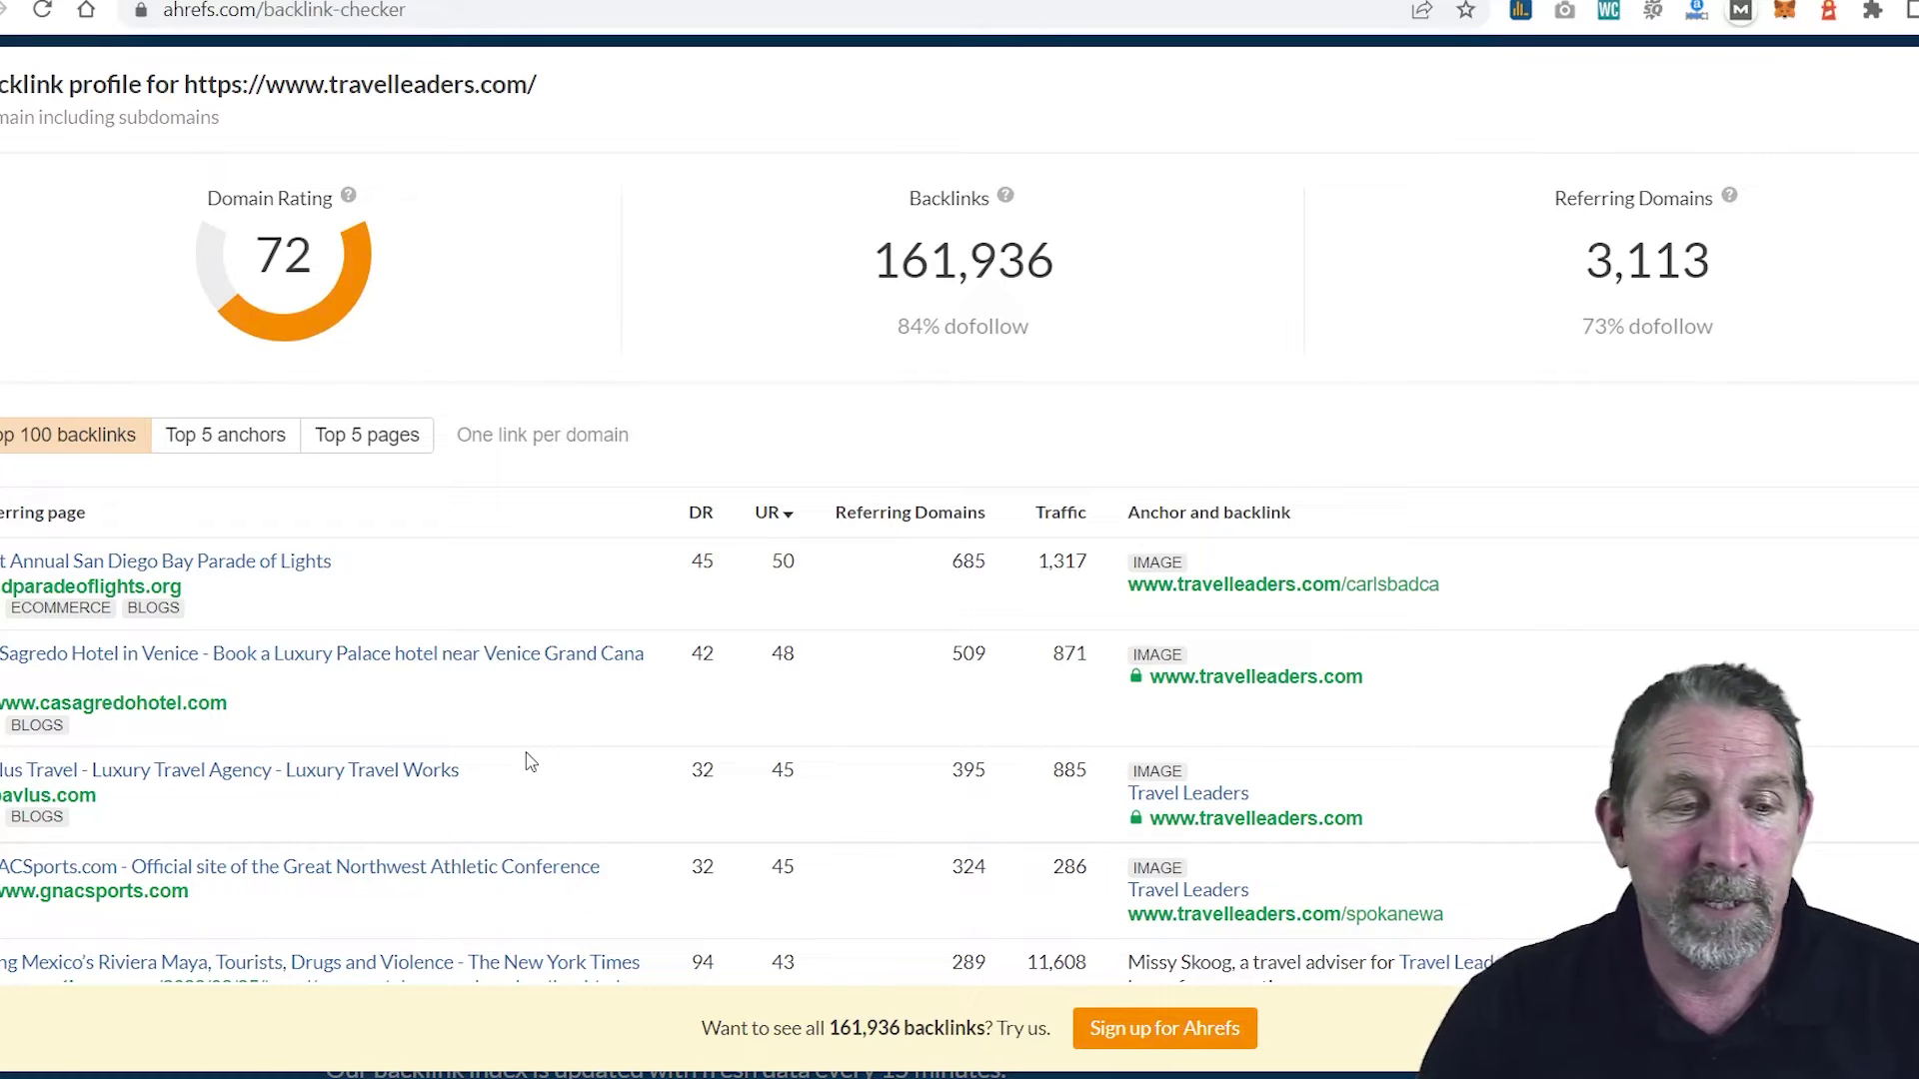
scroll(530, 763, down, 3)
scroll(533, 756, up, 3)
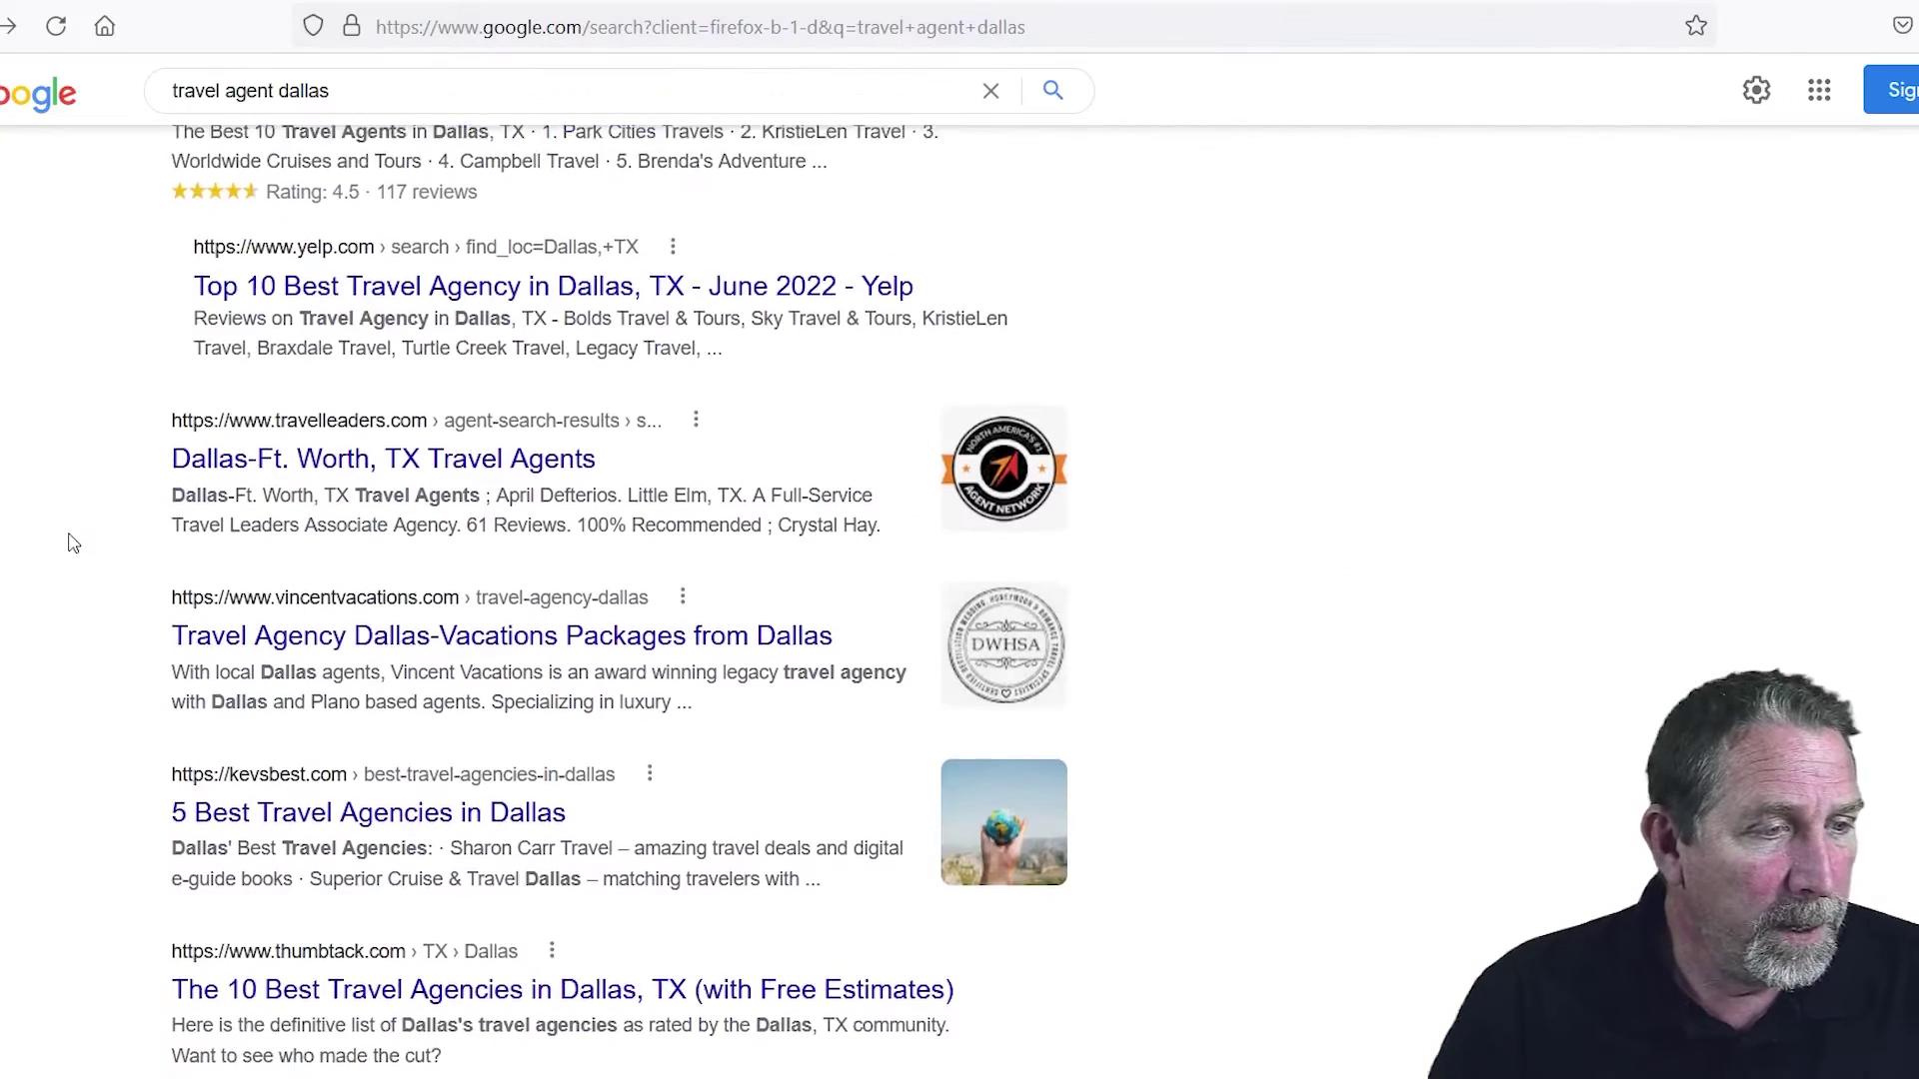
Step: Check the next Google results, bring the Vincent Vacations Dallas travel agency page's window over them and maximize it
scroll(189, 574, down, 1)
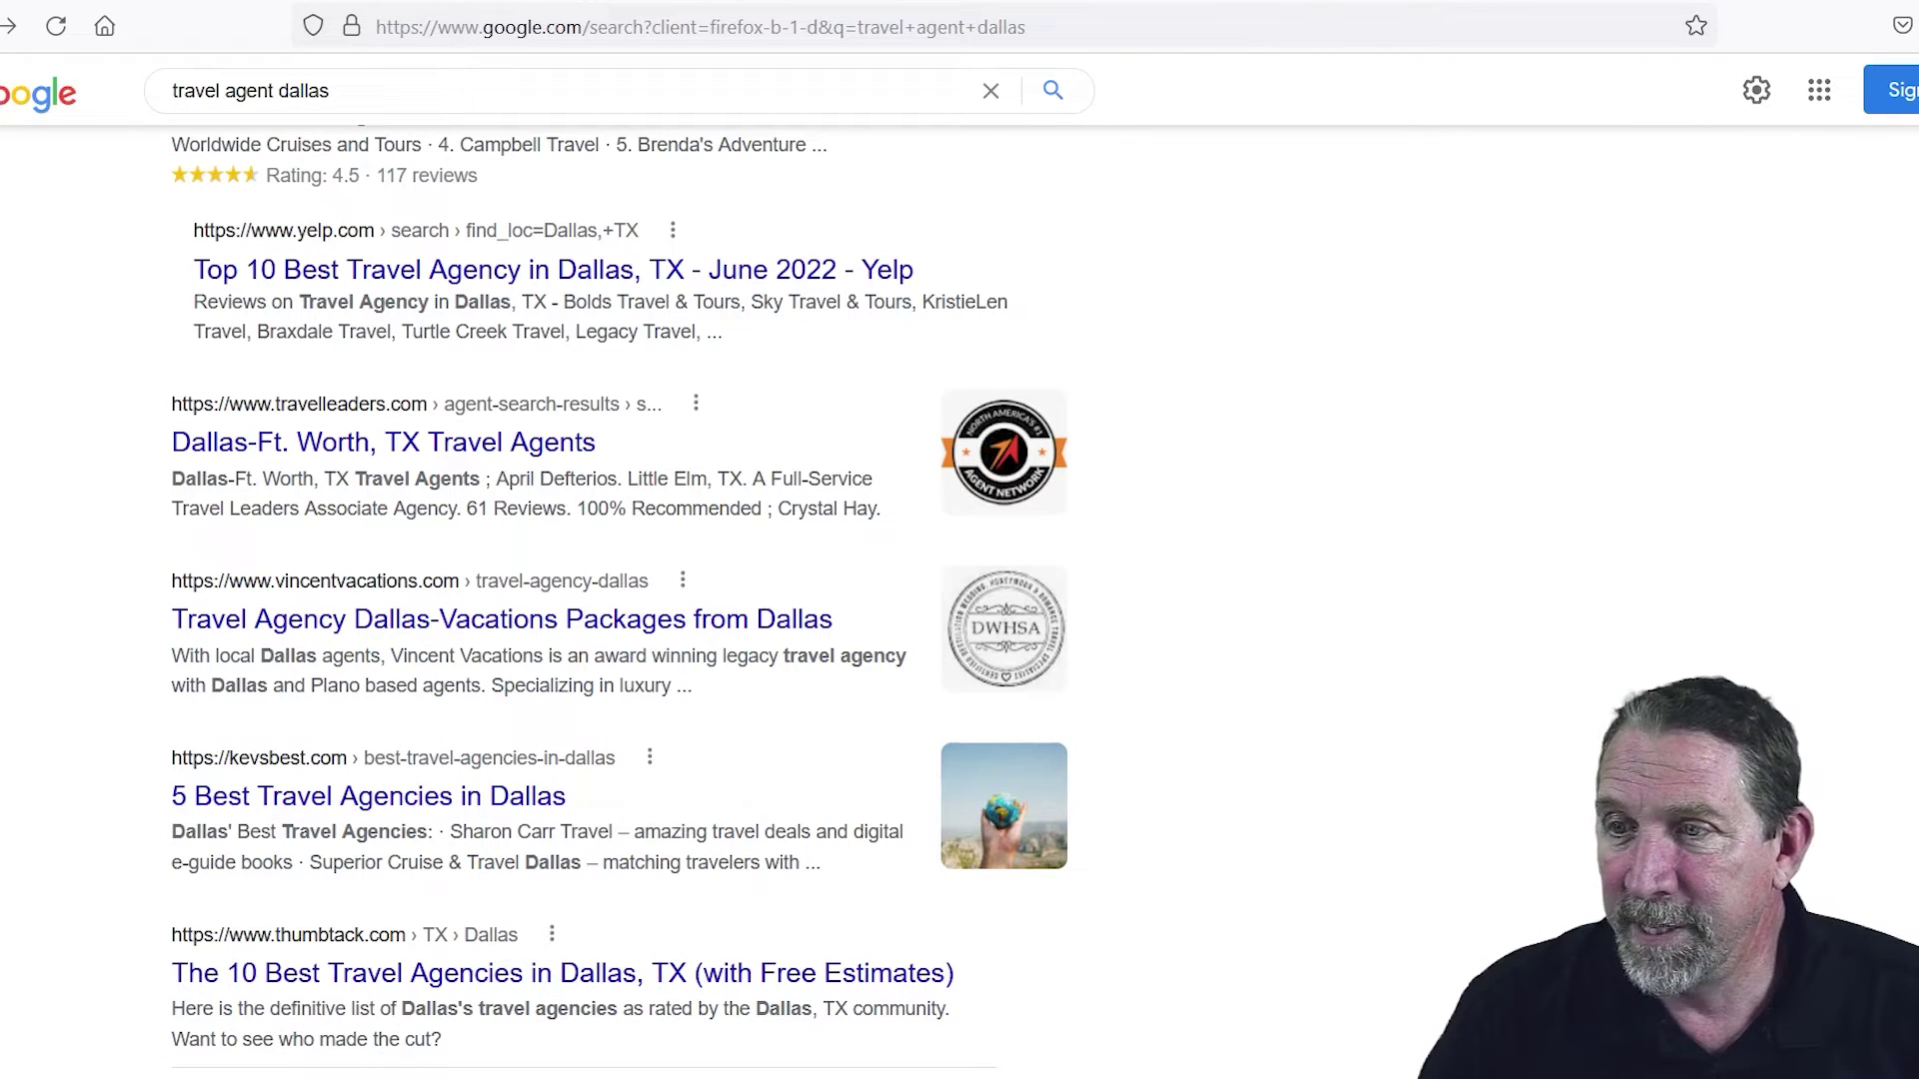
drag(1914, 20, 472, 21)
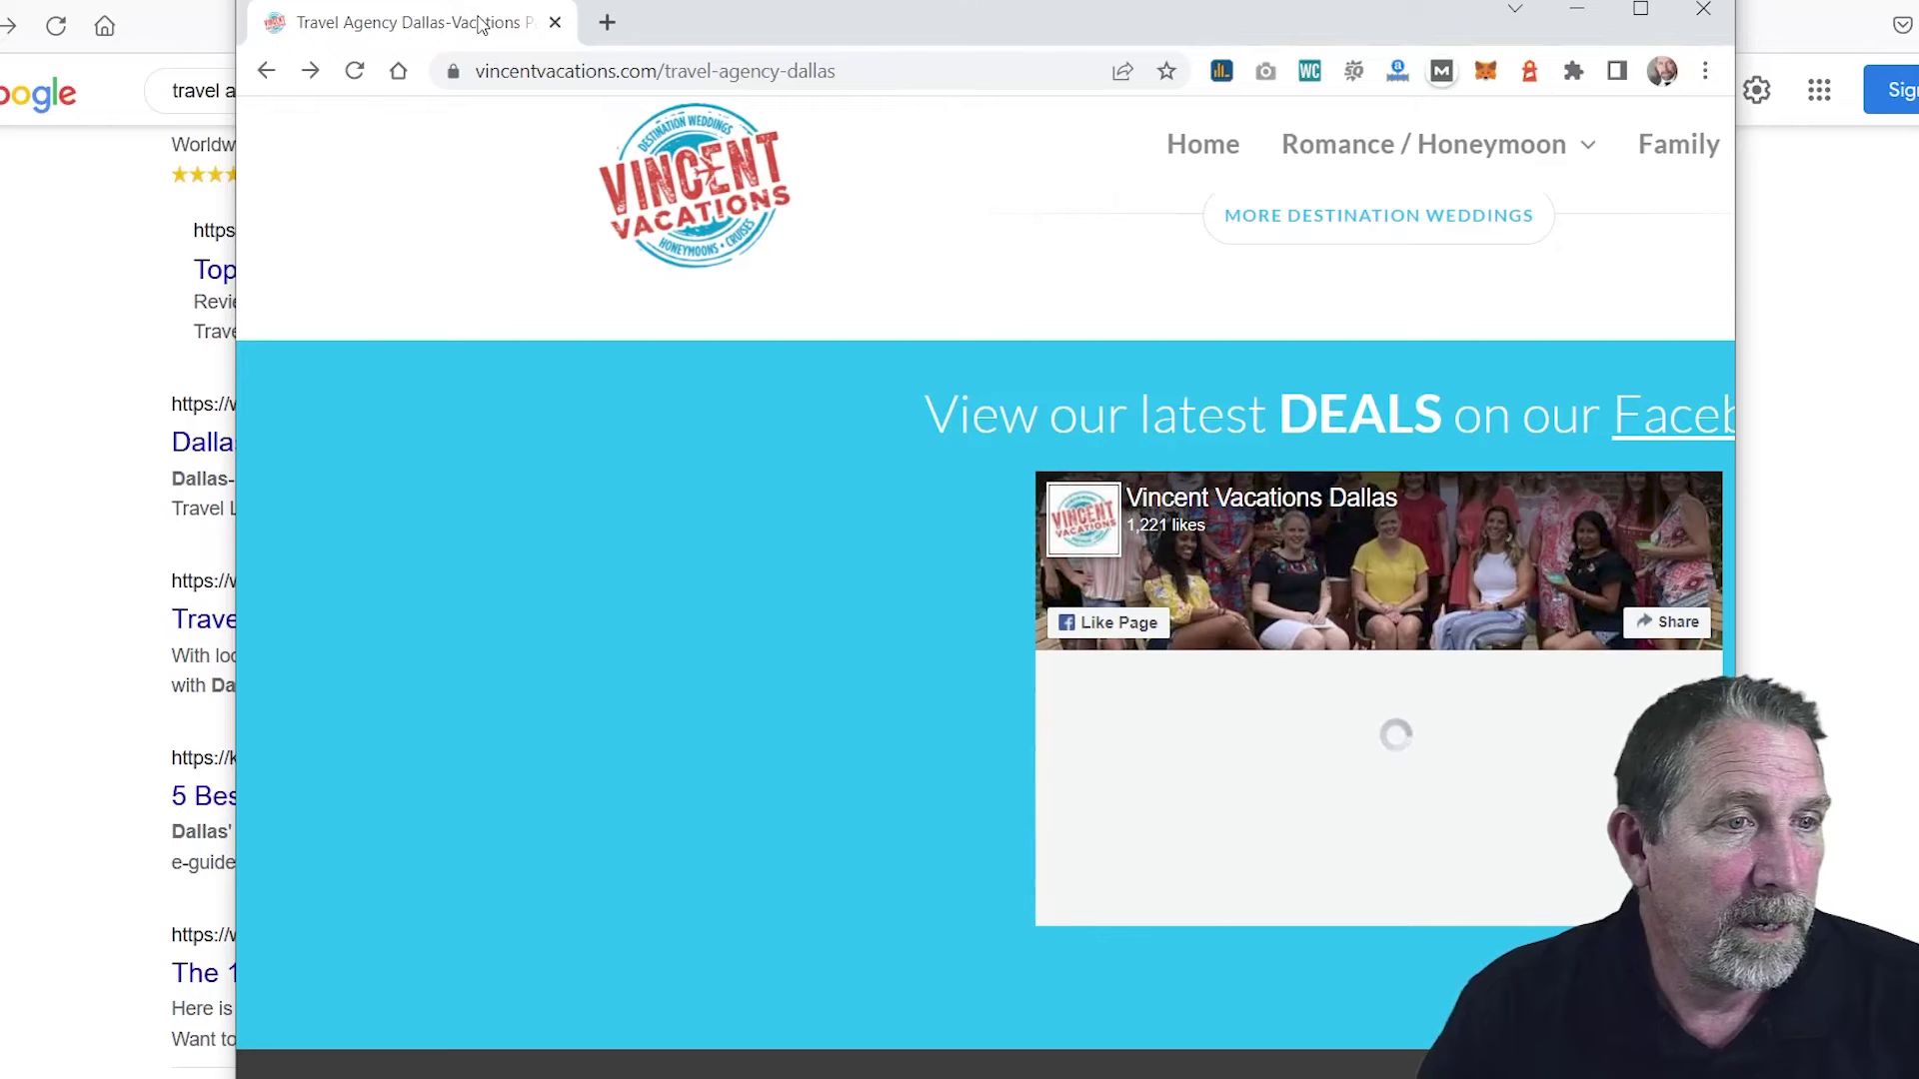
drag(480, 22, 408, 21)
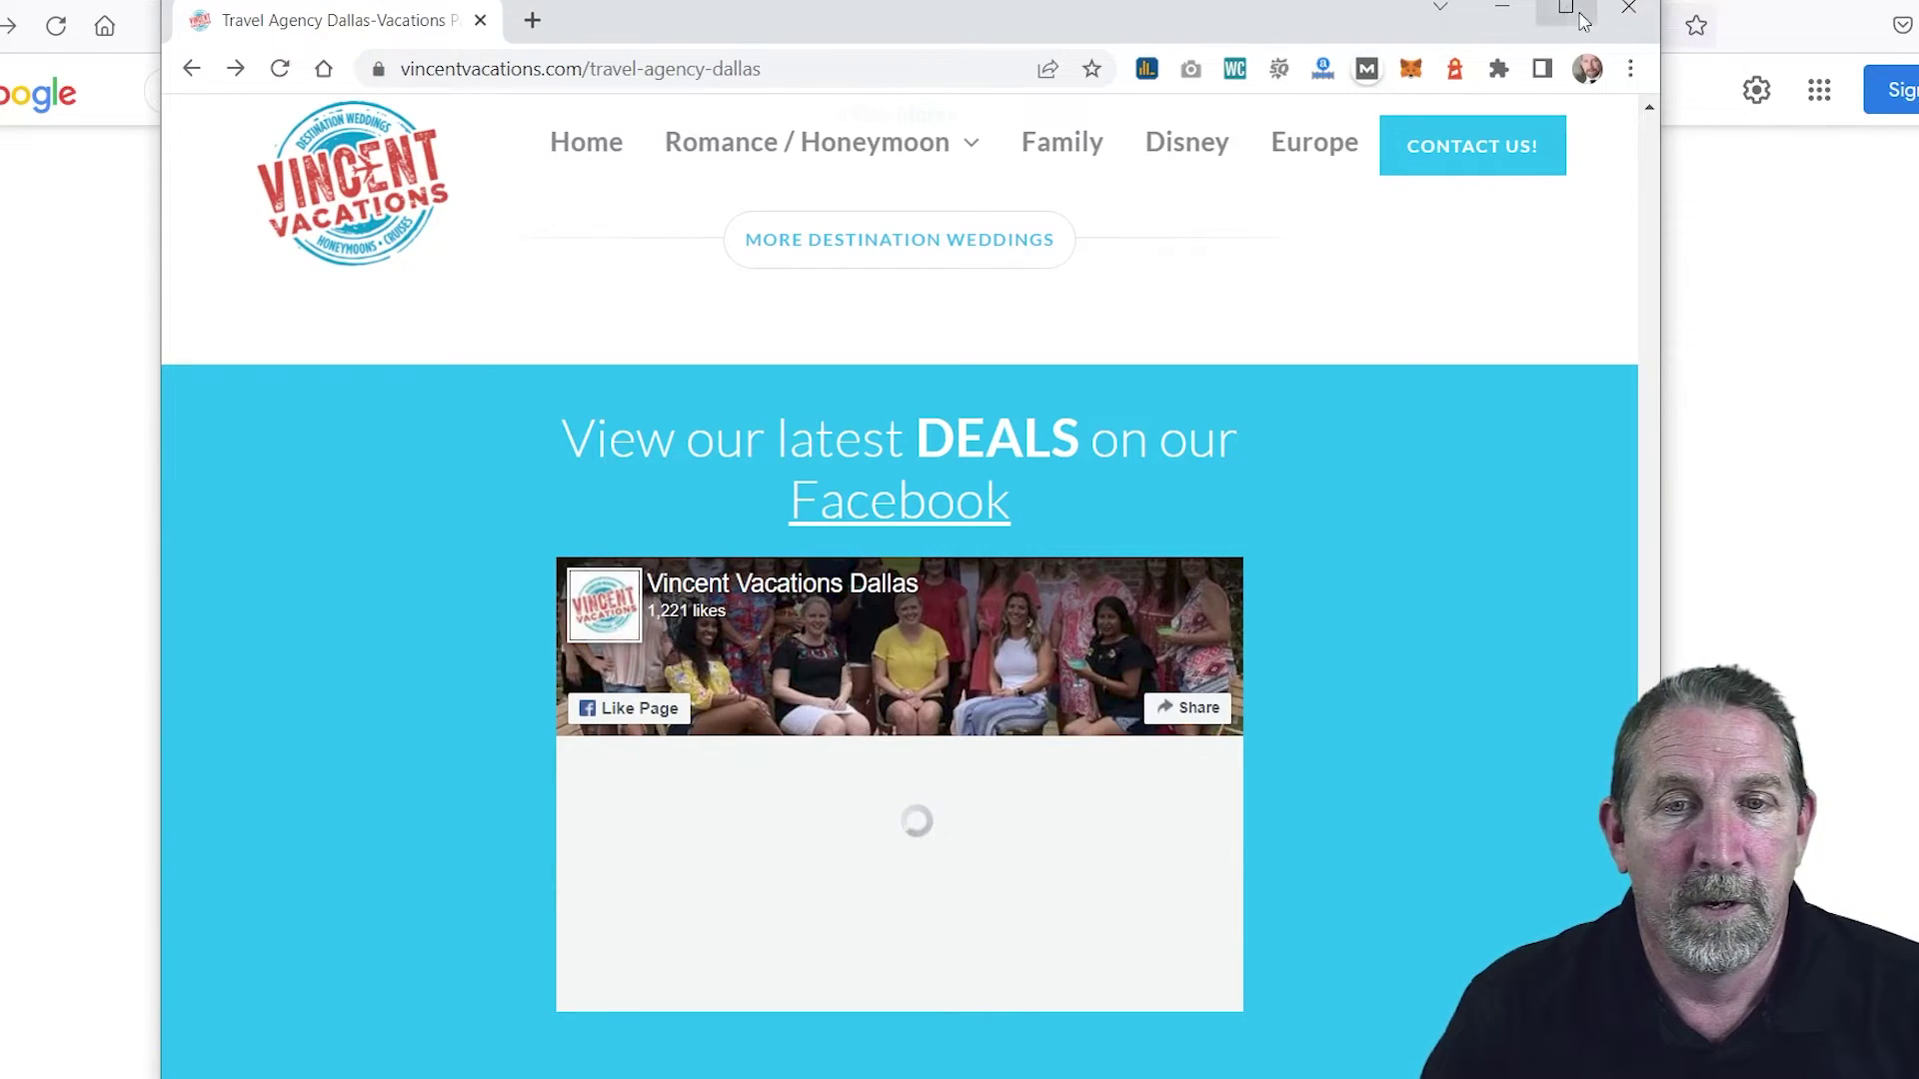
click(1568, 9)
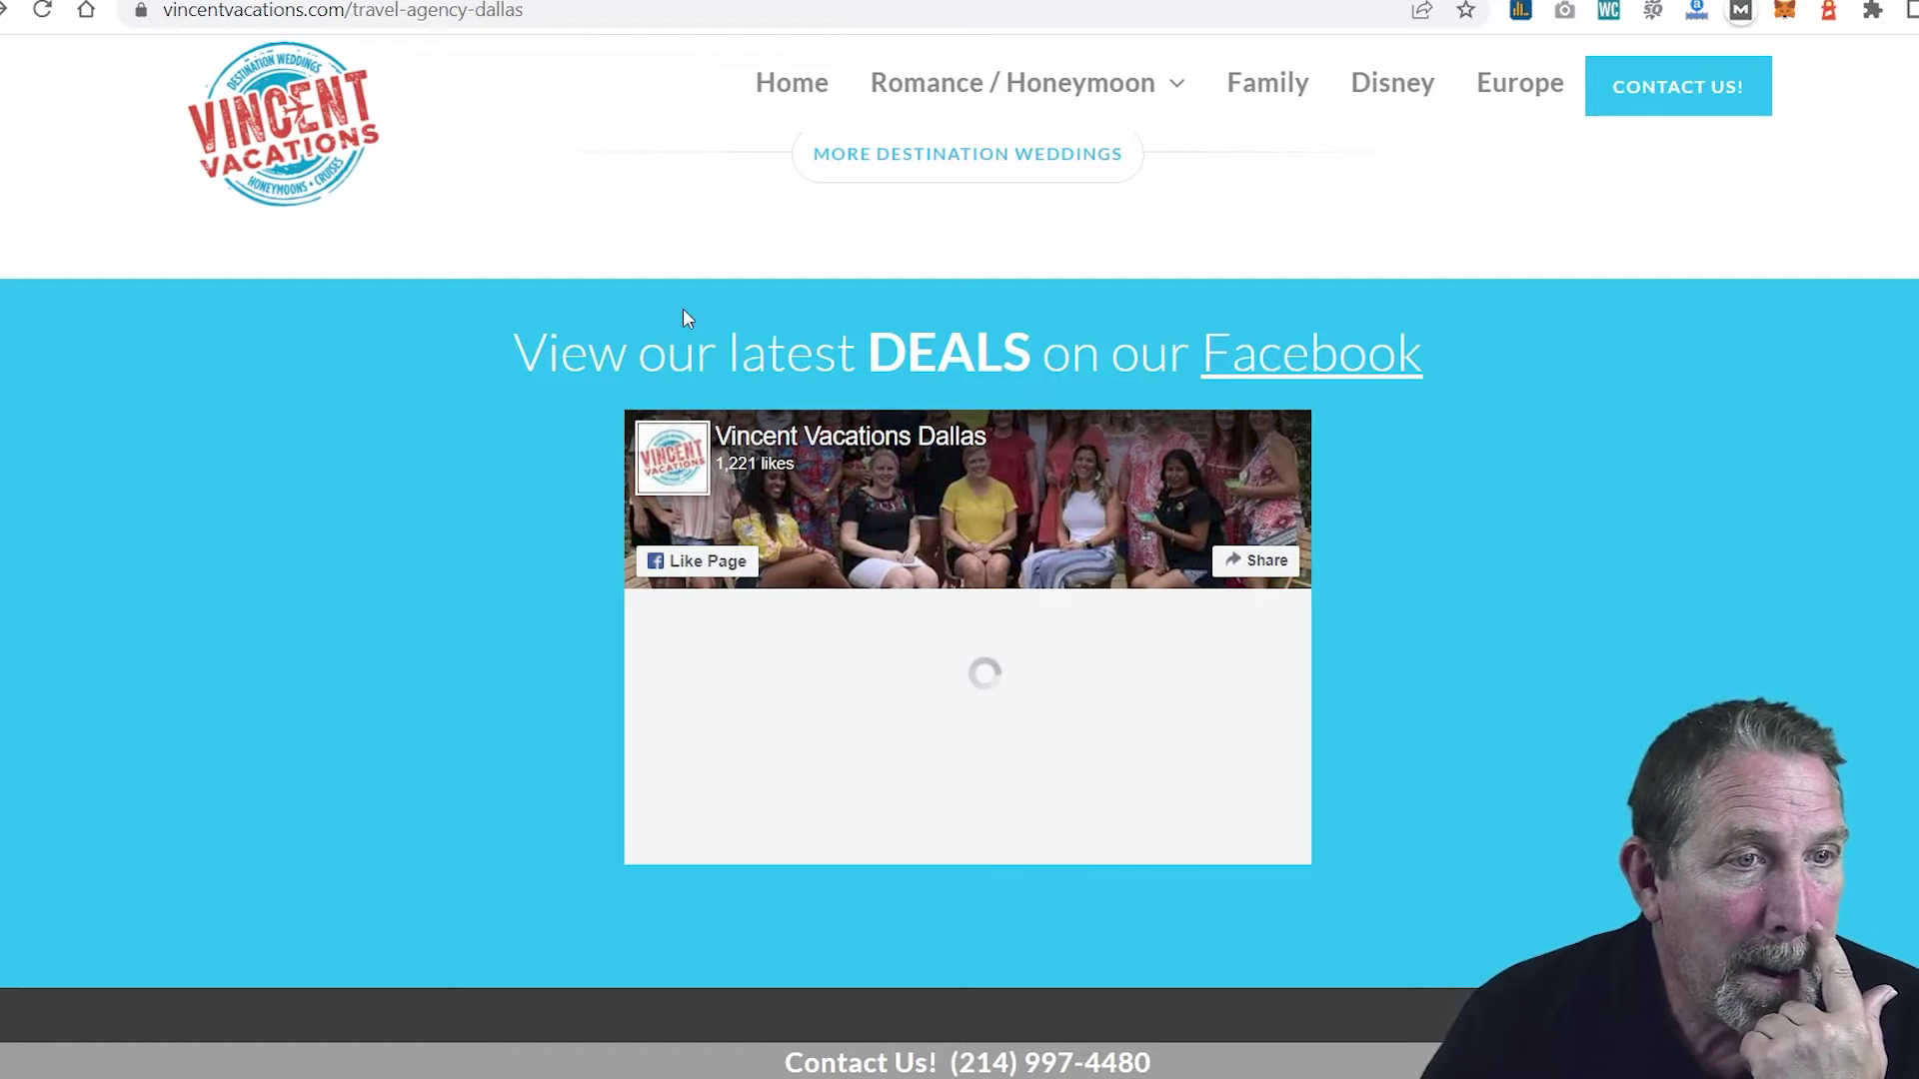
Step: Review the Vincent Vacations page from the Facebook deals section through the footer's links and contact form, and return to the testimonials
scroll(506, 500, down, 5)
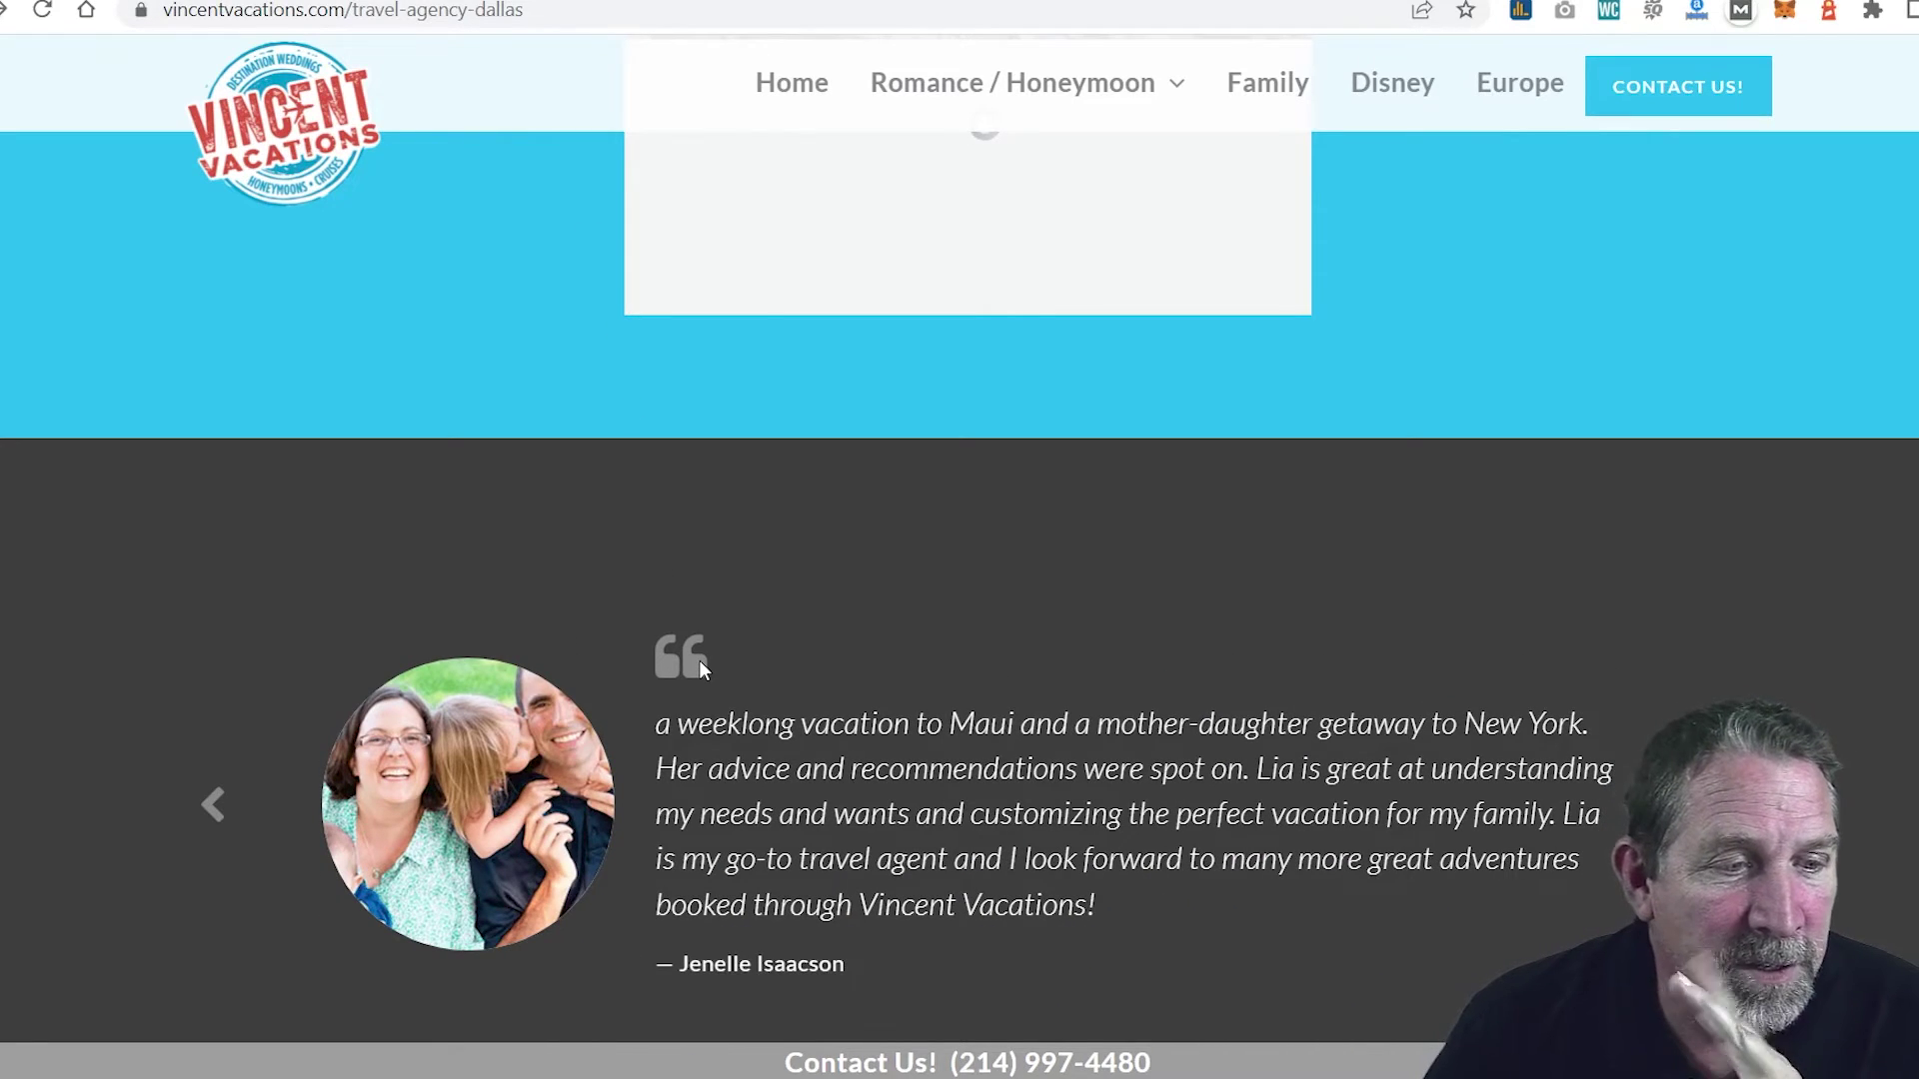
scroll(932, 620, down, 3)
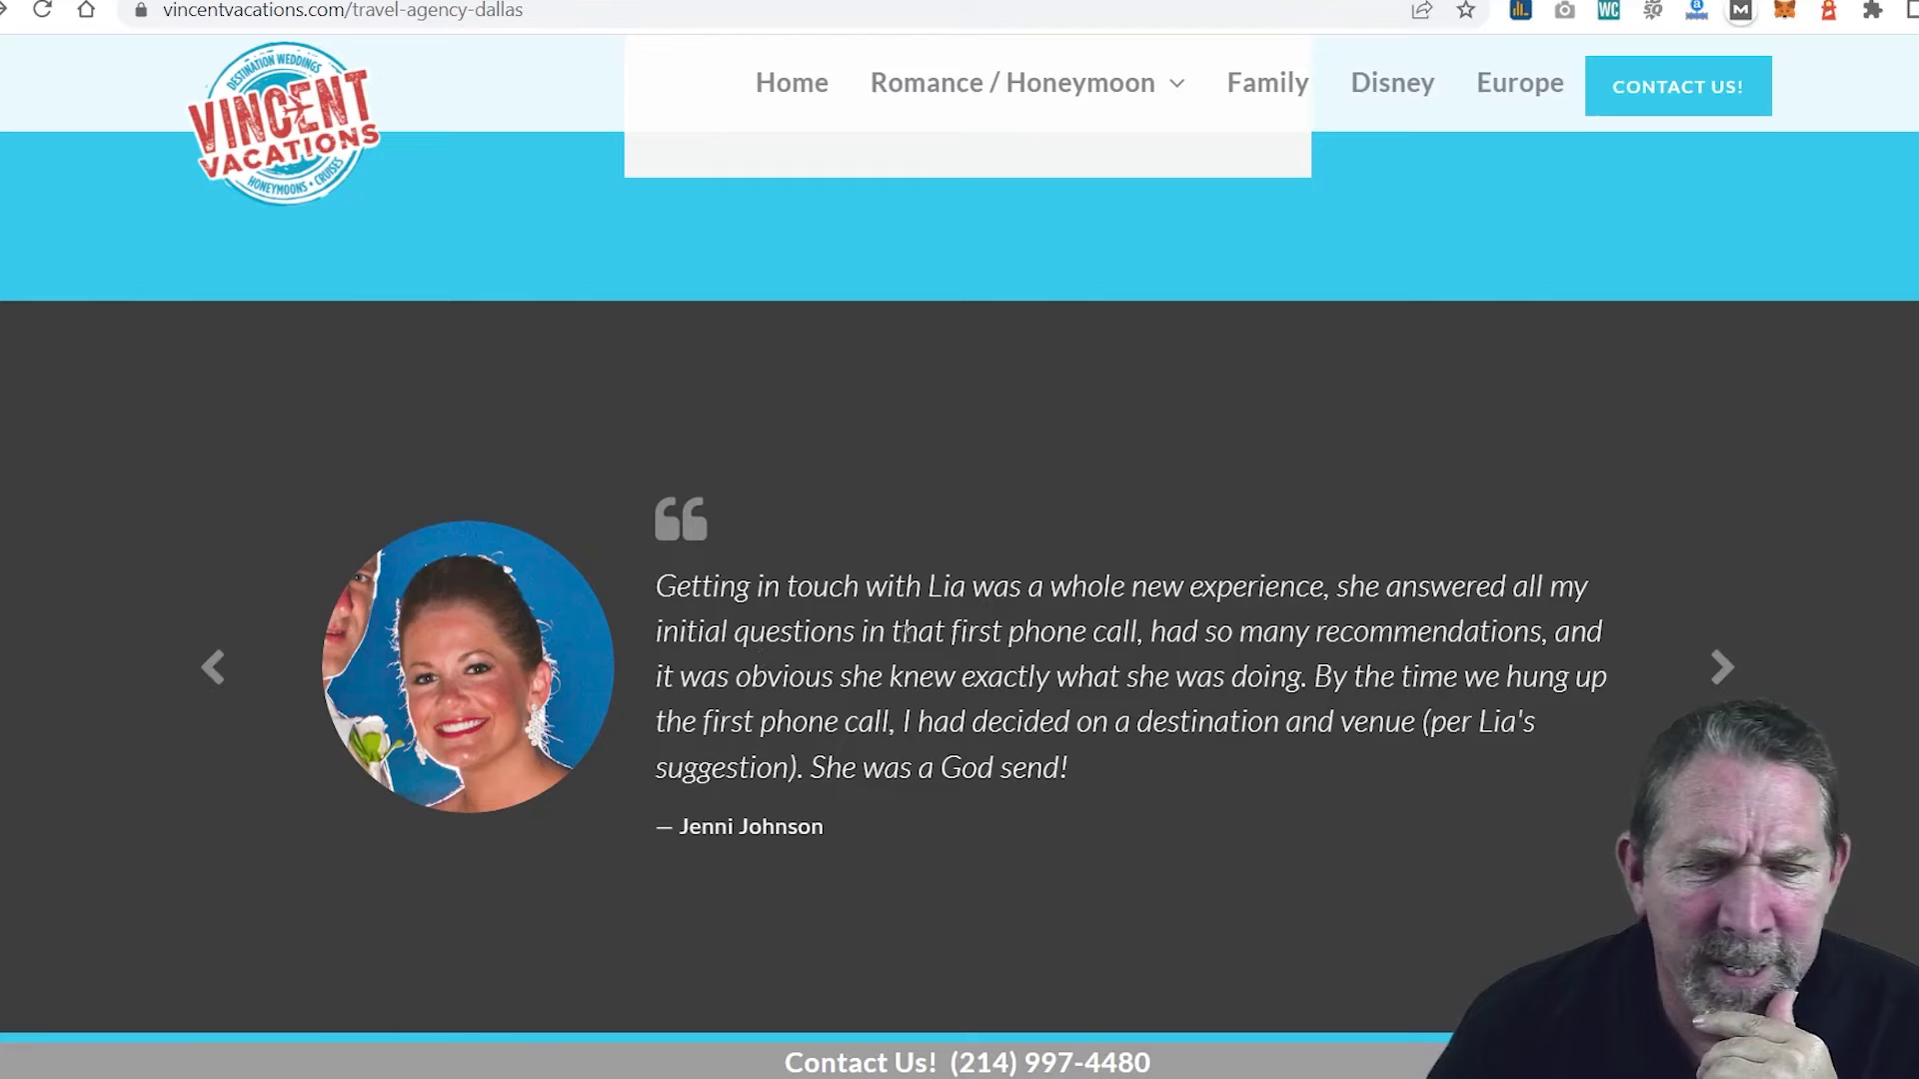
scroll(932, 619, down, 2)
scroll(932, 628, down, 3)
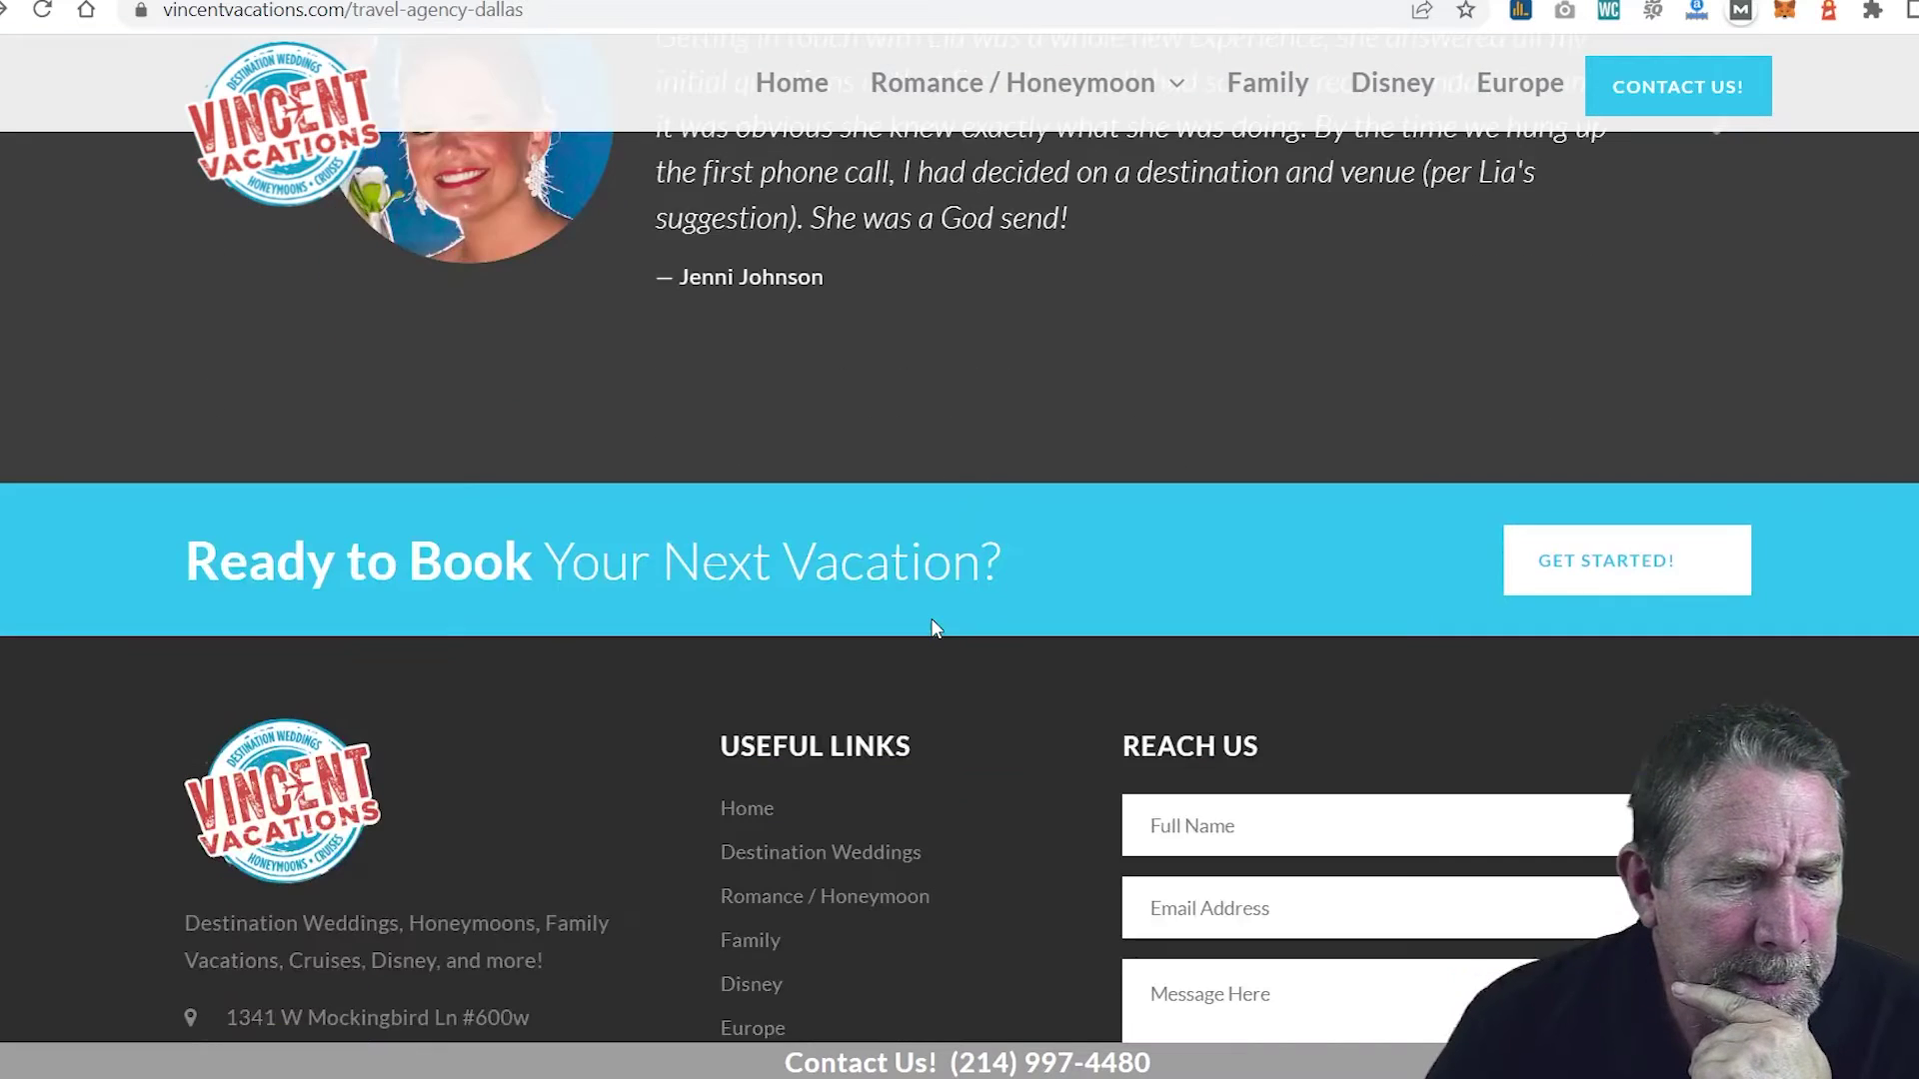
scroll(932, 628, down, 2)
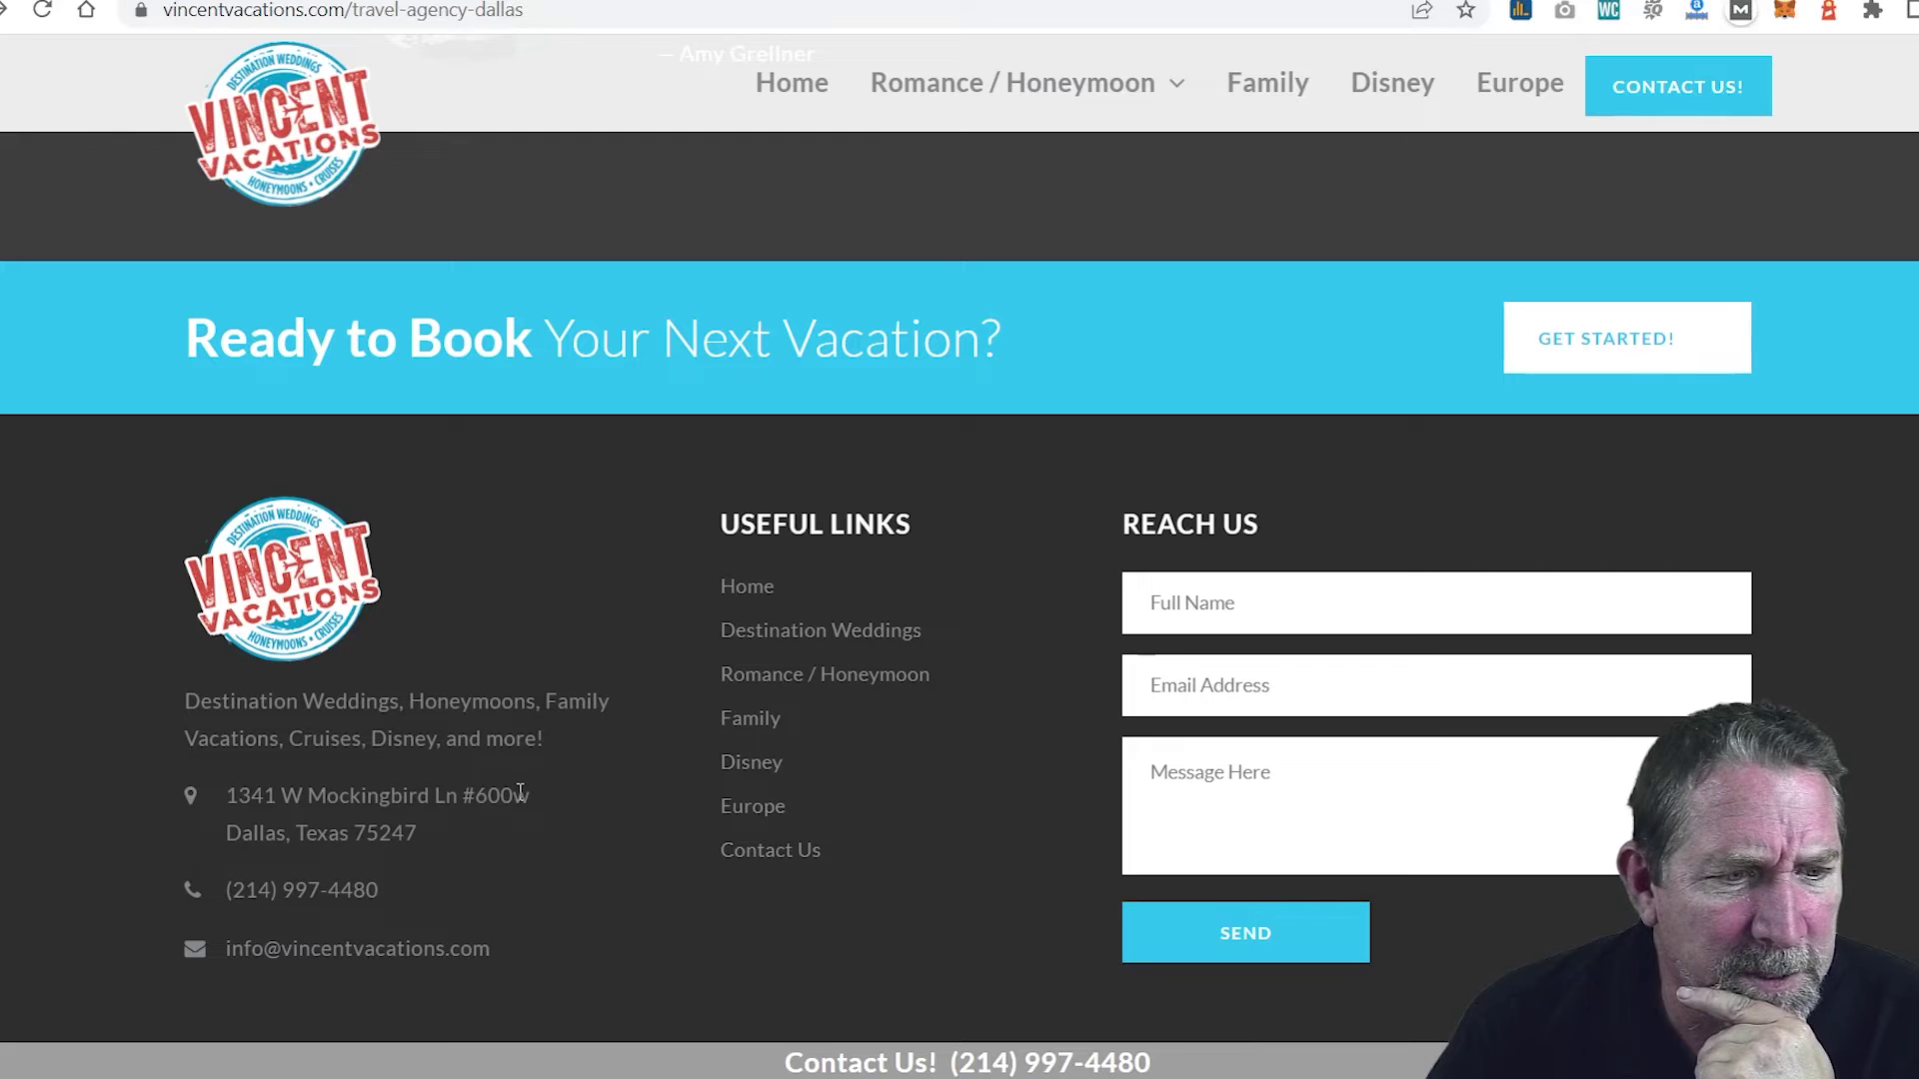
scroll(724, 762, up, 8)
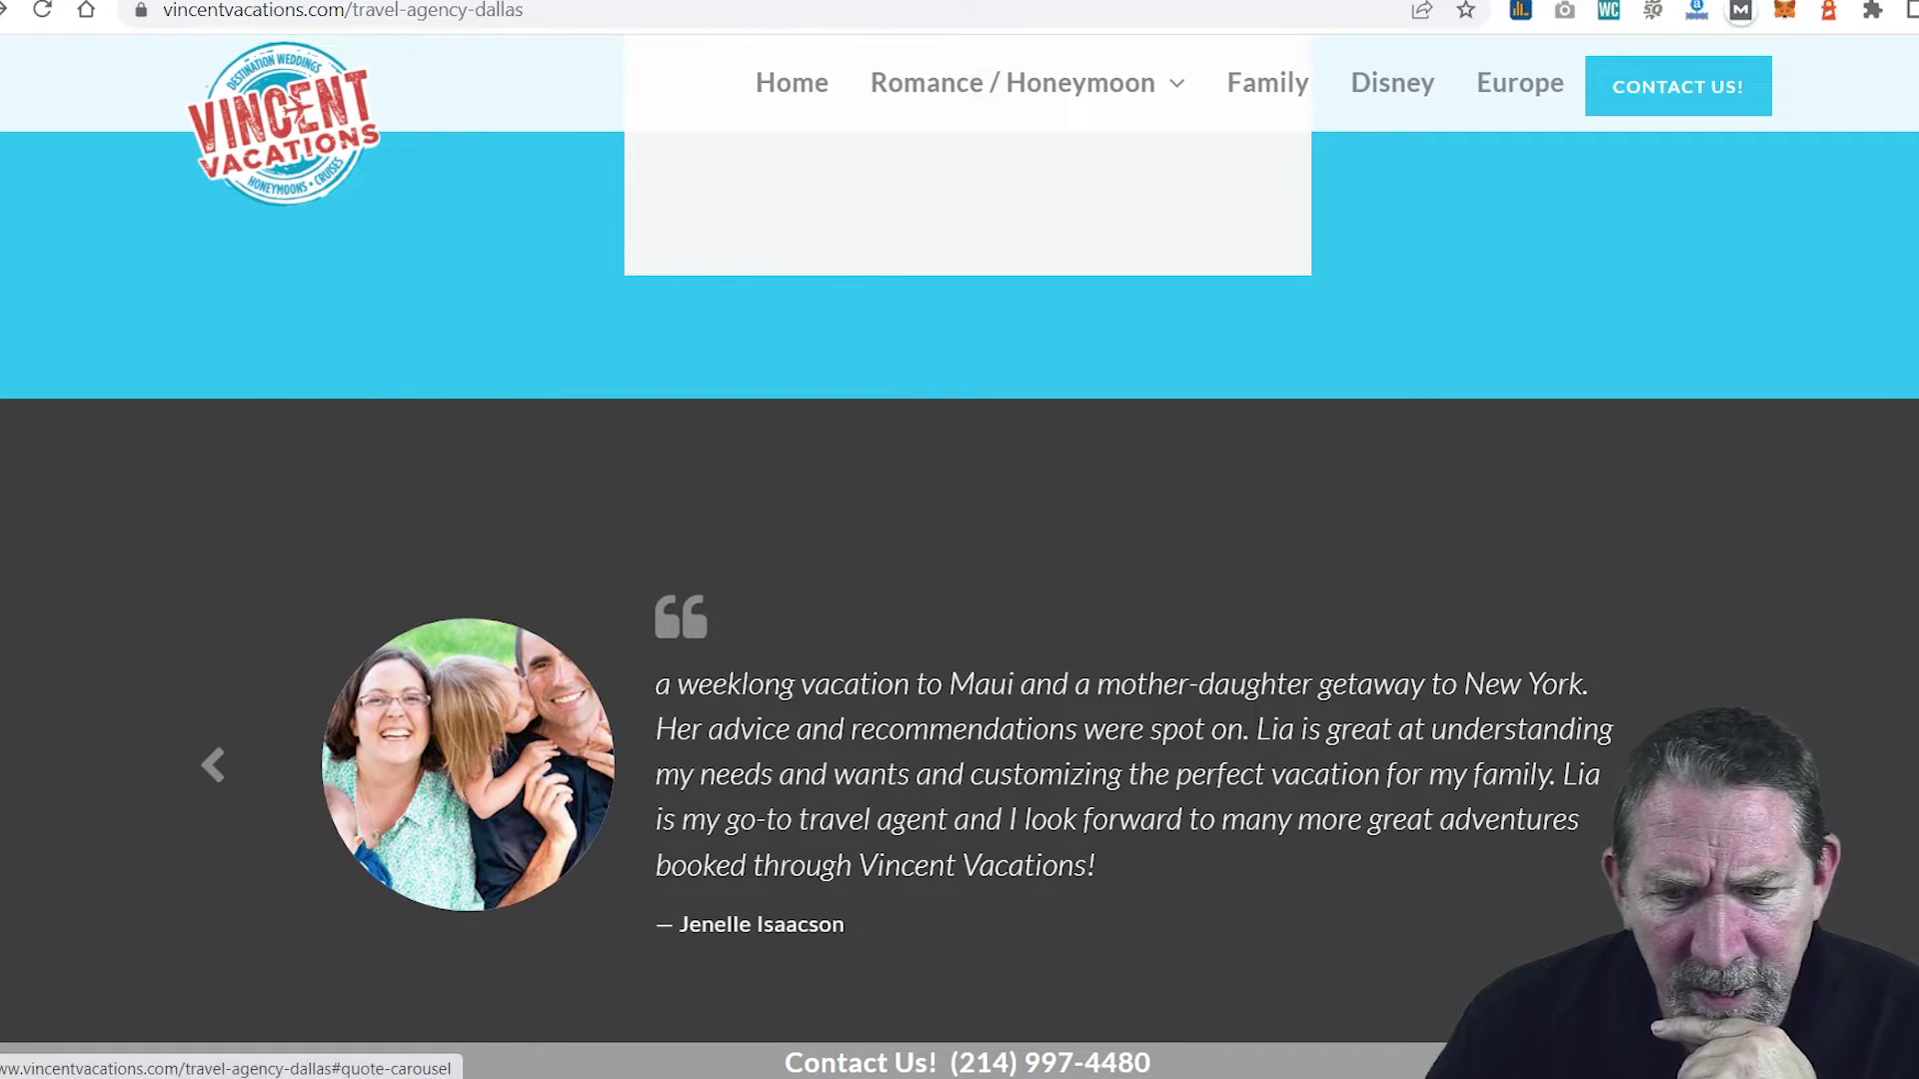
Step: Go through the customer testimonials in the Vincent Vacations review carousel
click(1723, 766)
click(1722, 766)
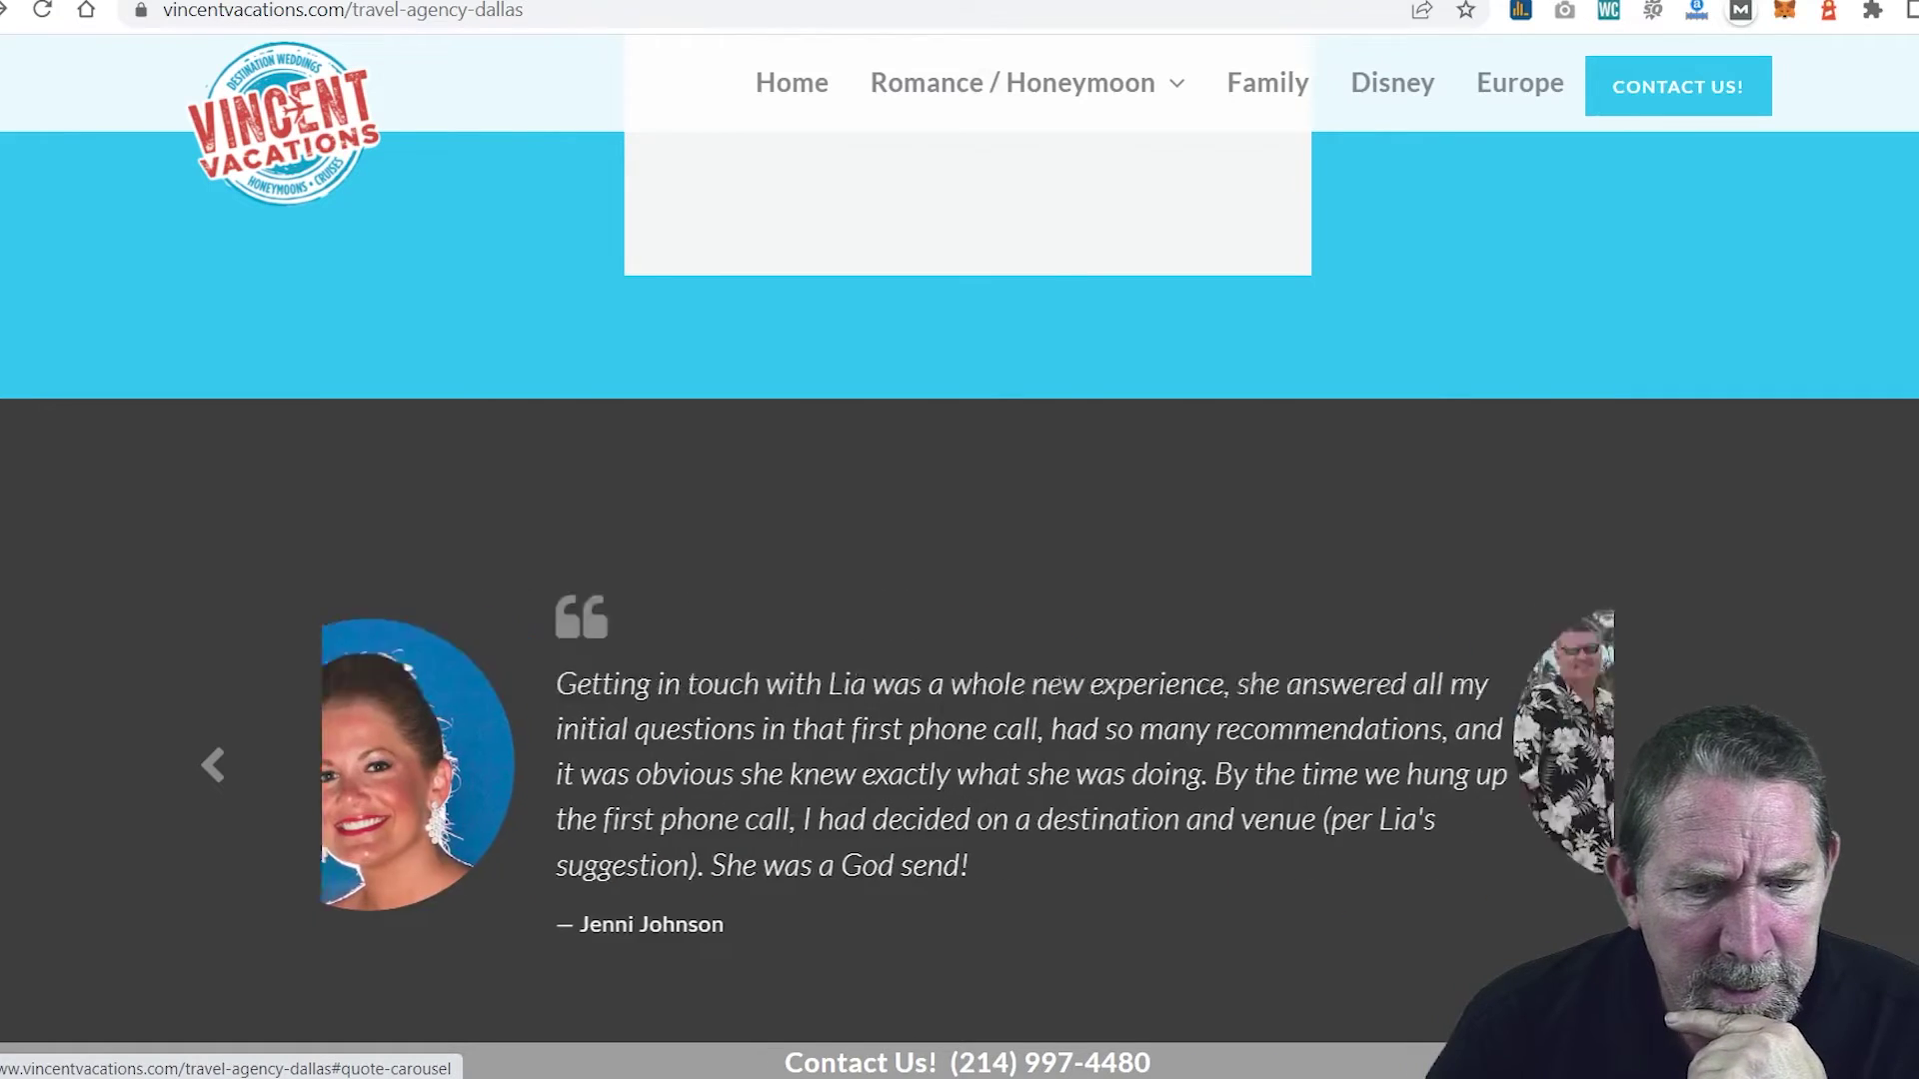
drag(948, 738, 845, 738)
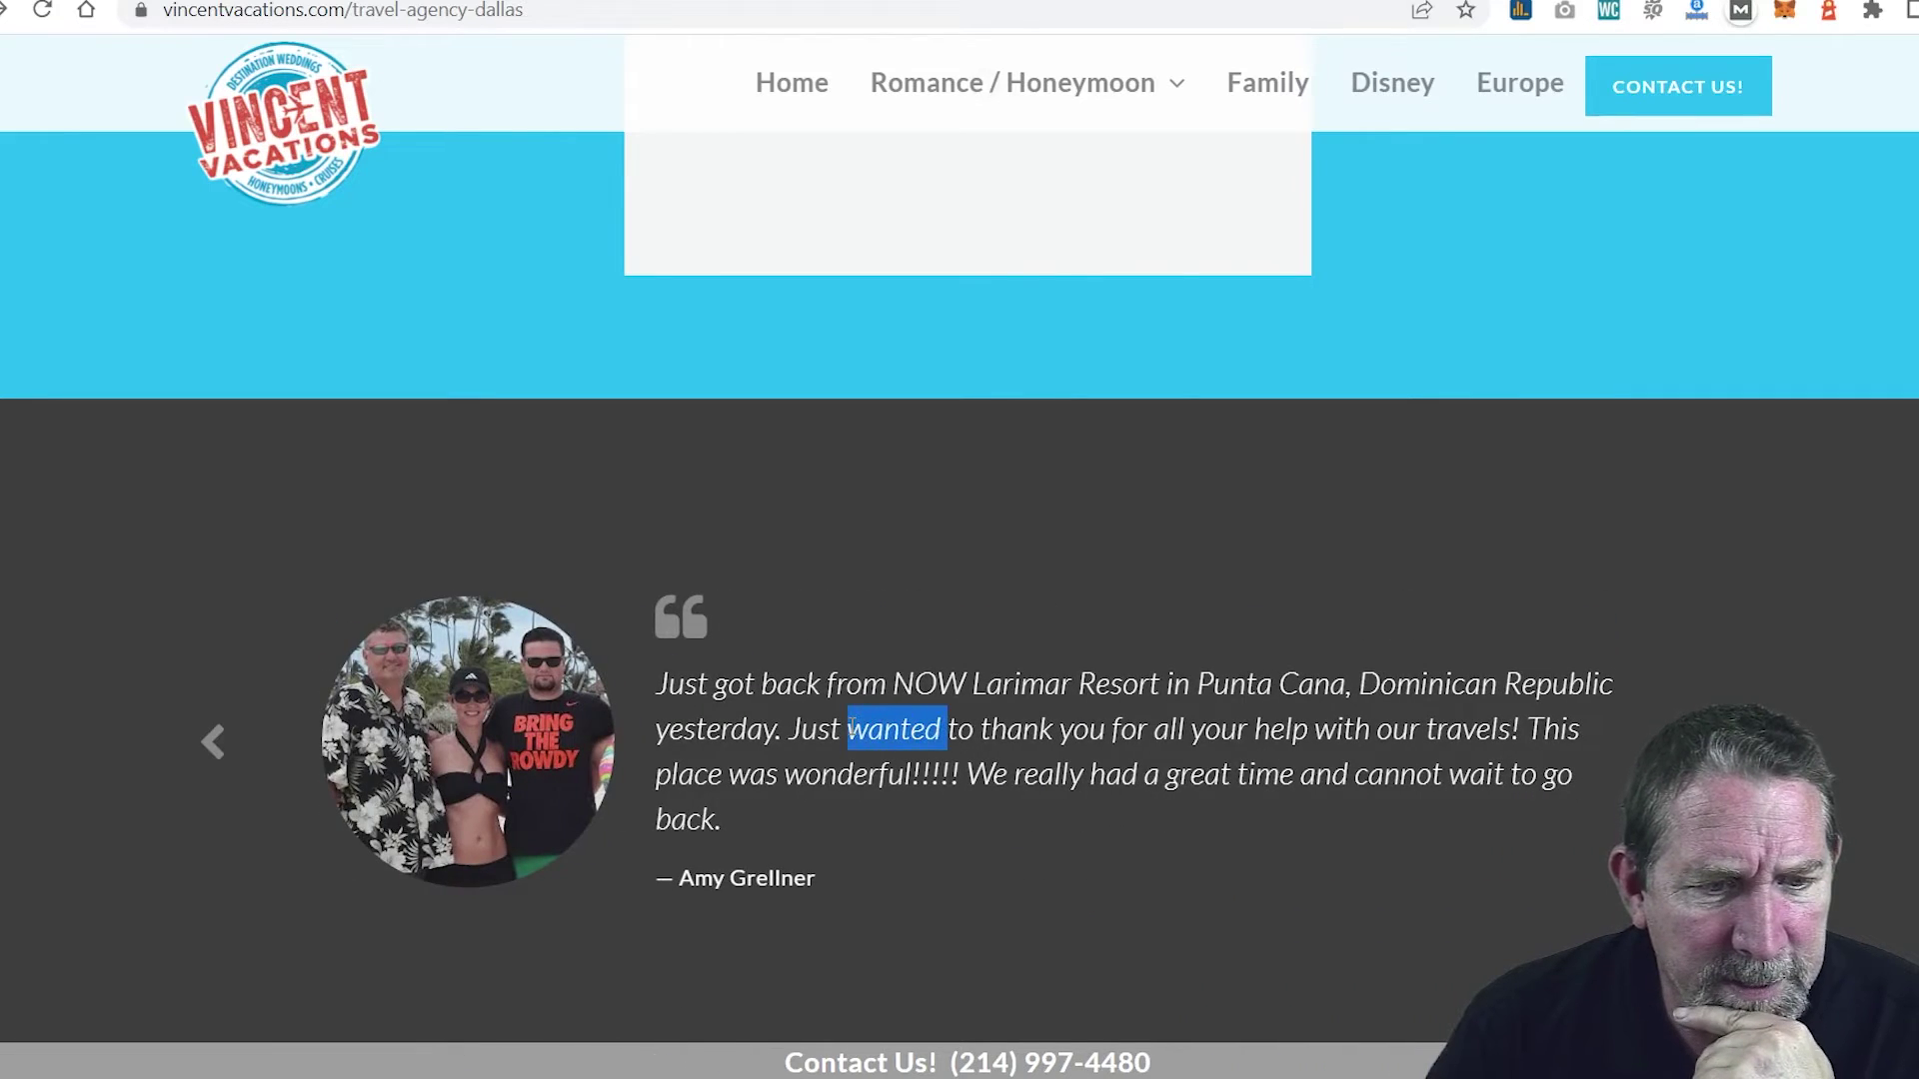
click(1723, 766)
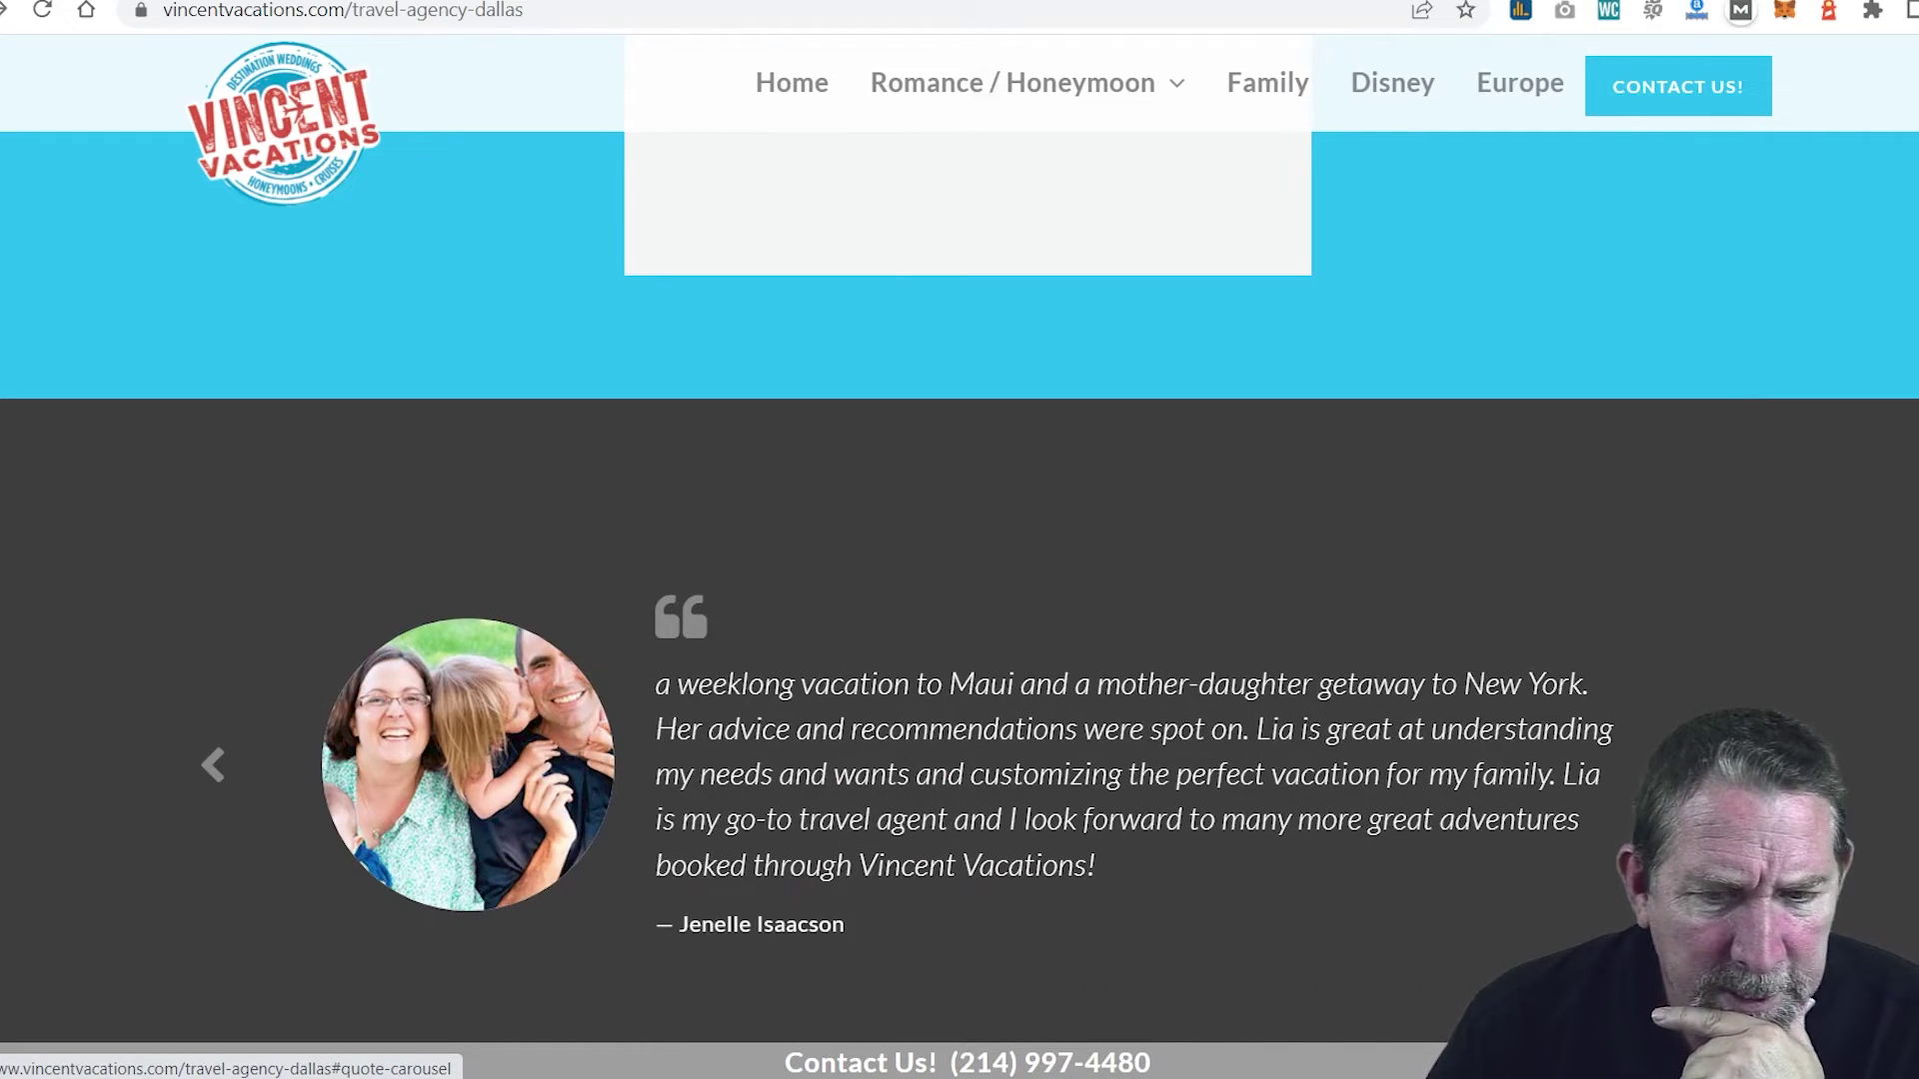
click(1722, 765)
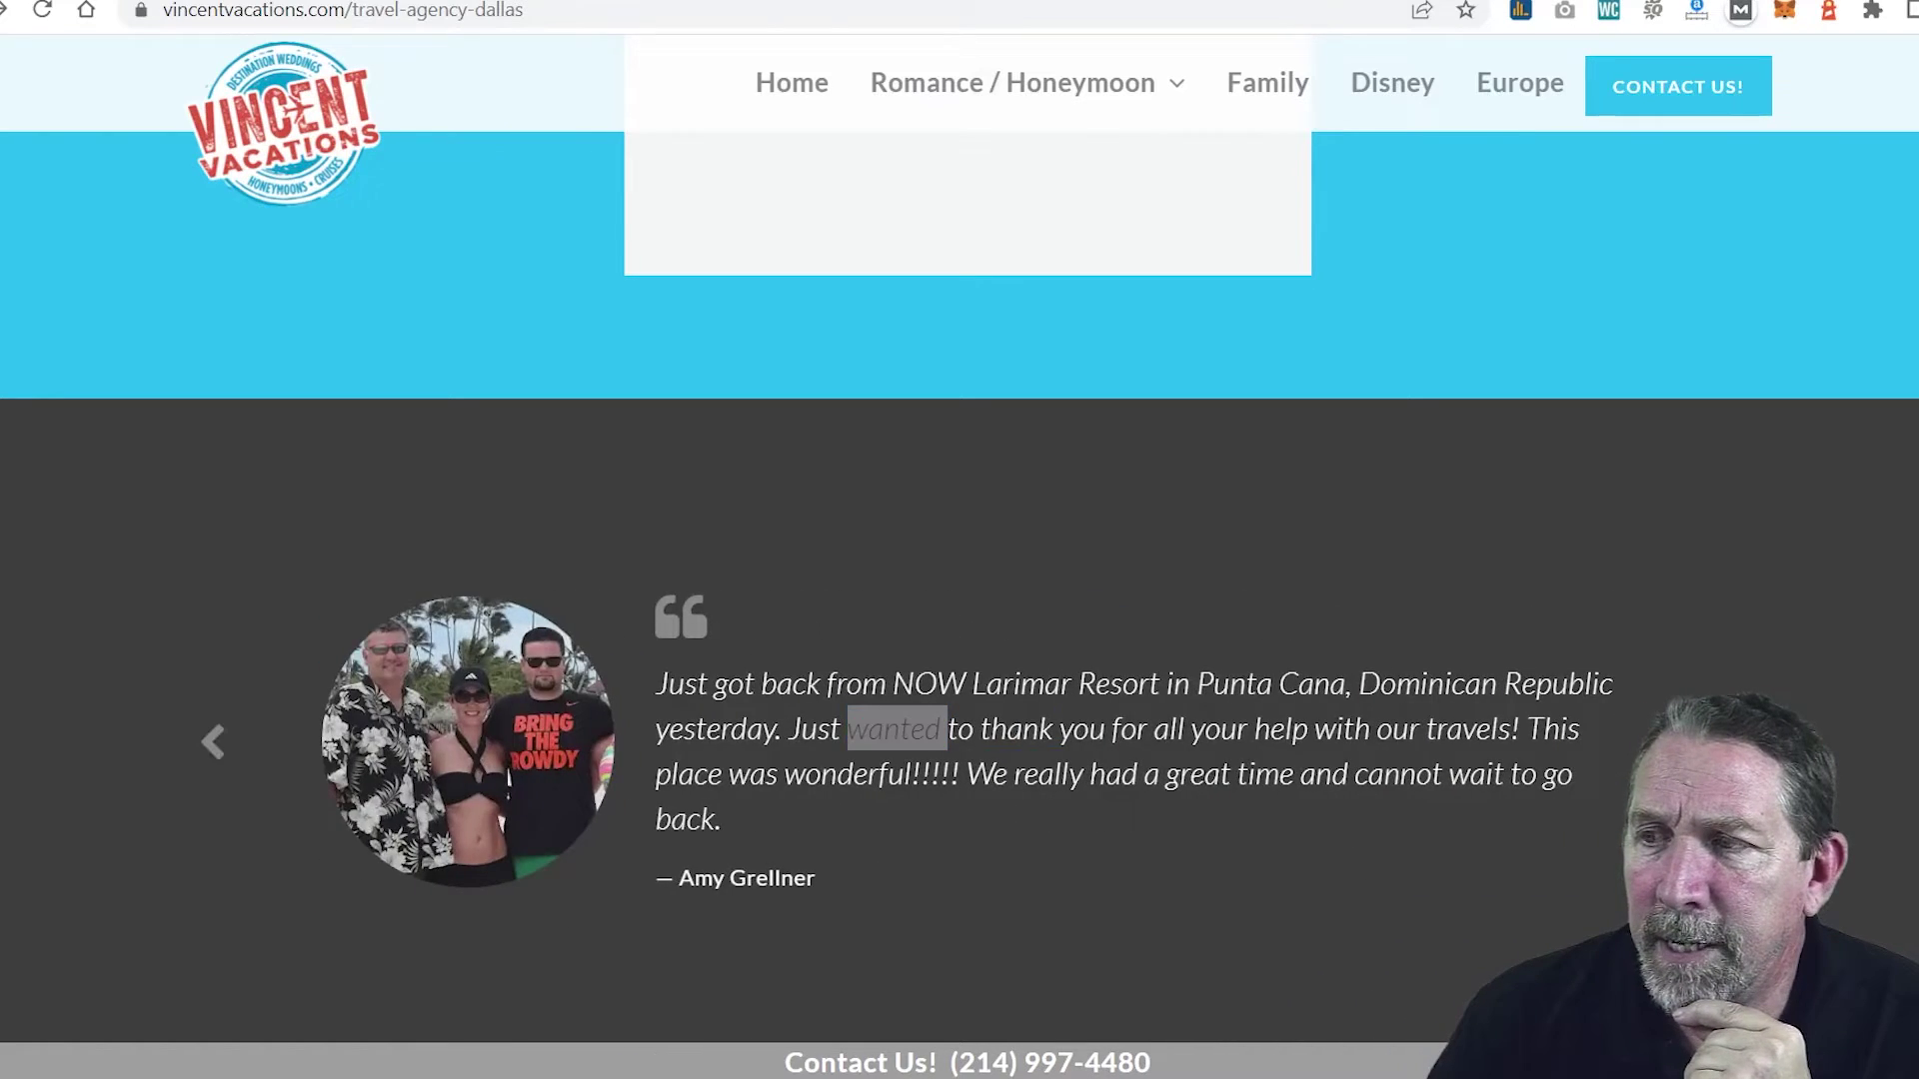
Step: Switch to the SEOquake audit of the Vincent Vacations Dallas page and review its URL, canonical, title, meta description and meta keywords
click(772, 0)
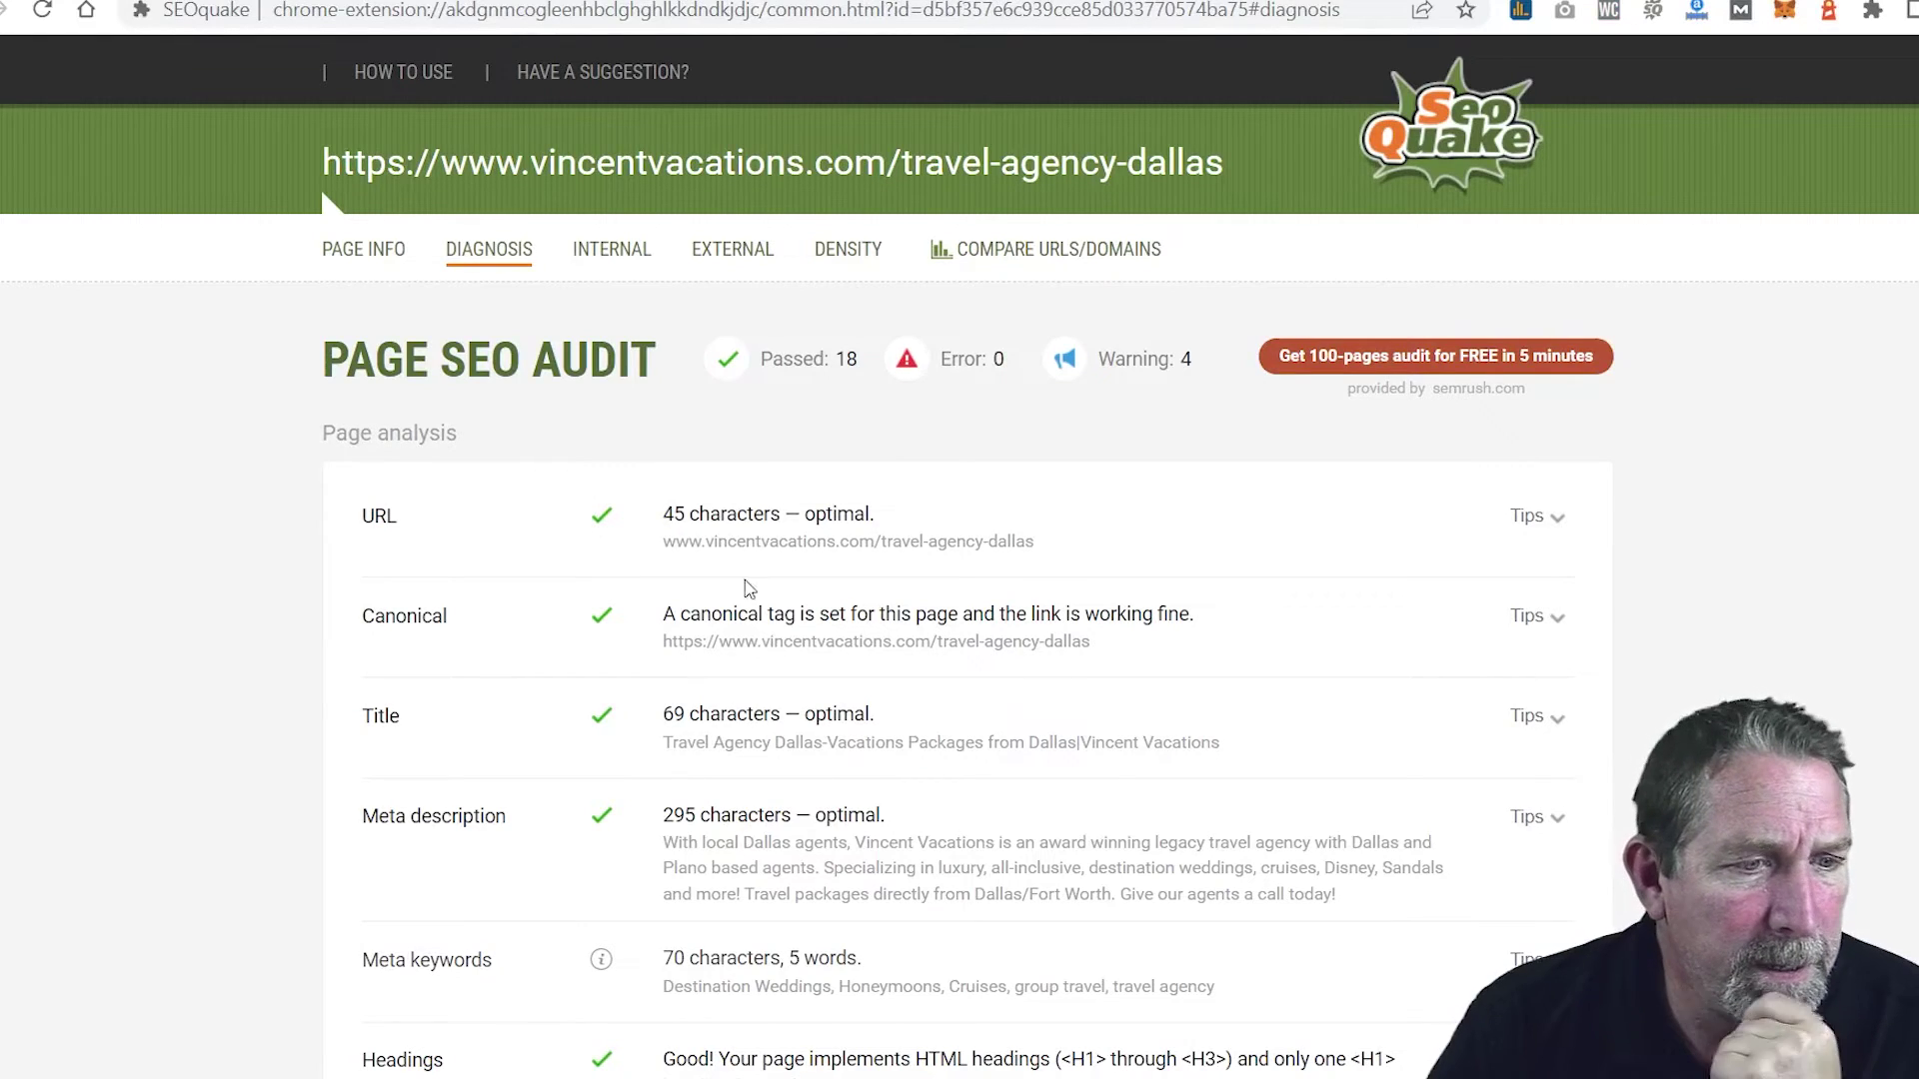
scroll(799, 570, down, 1)
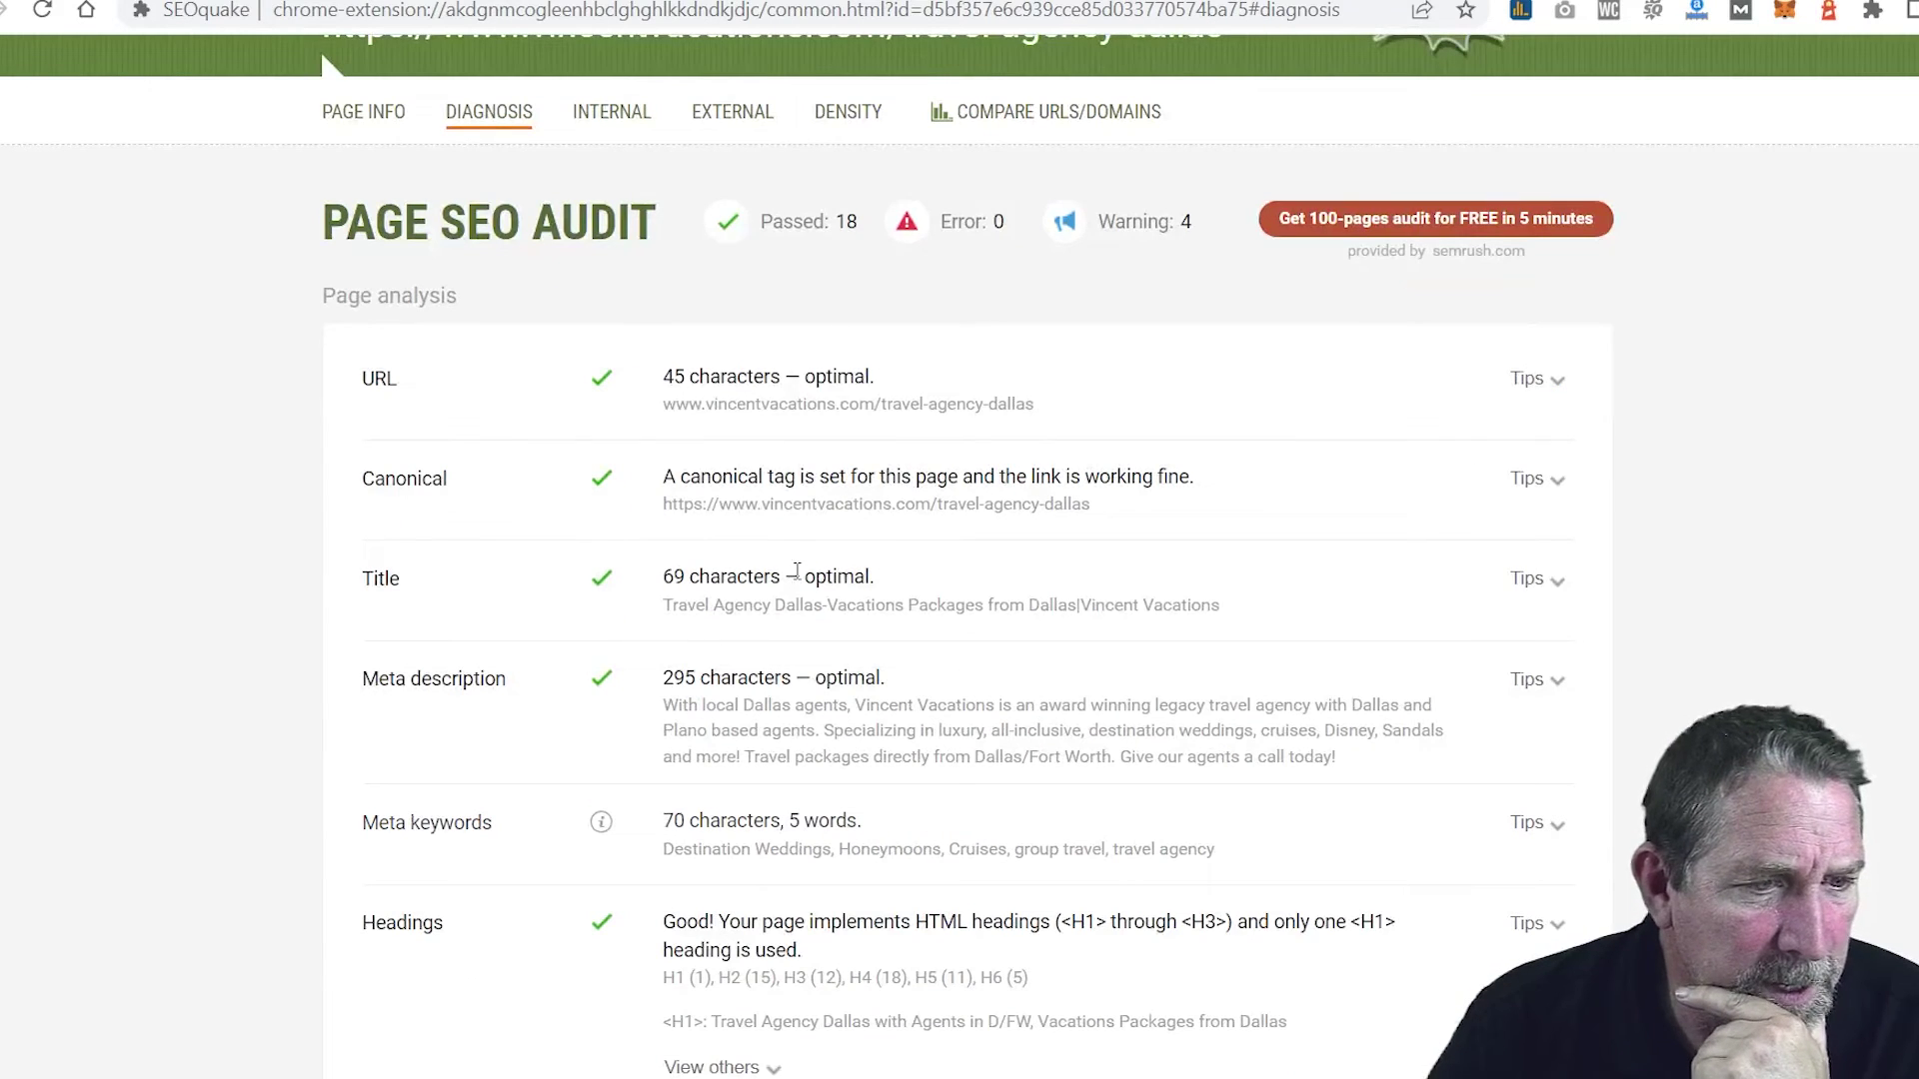
scroll(801, 562, down, 1)
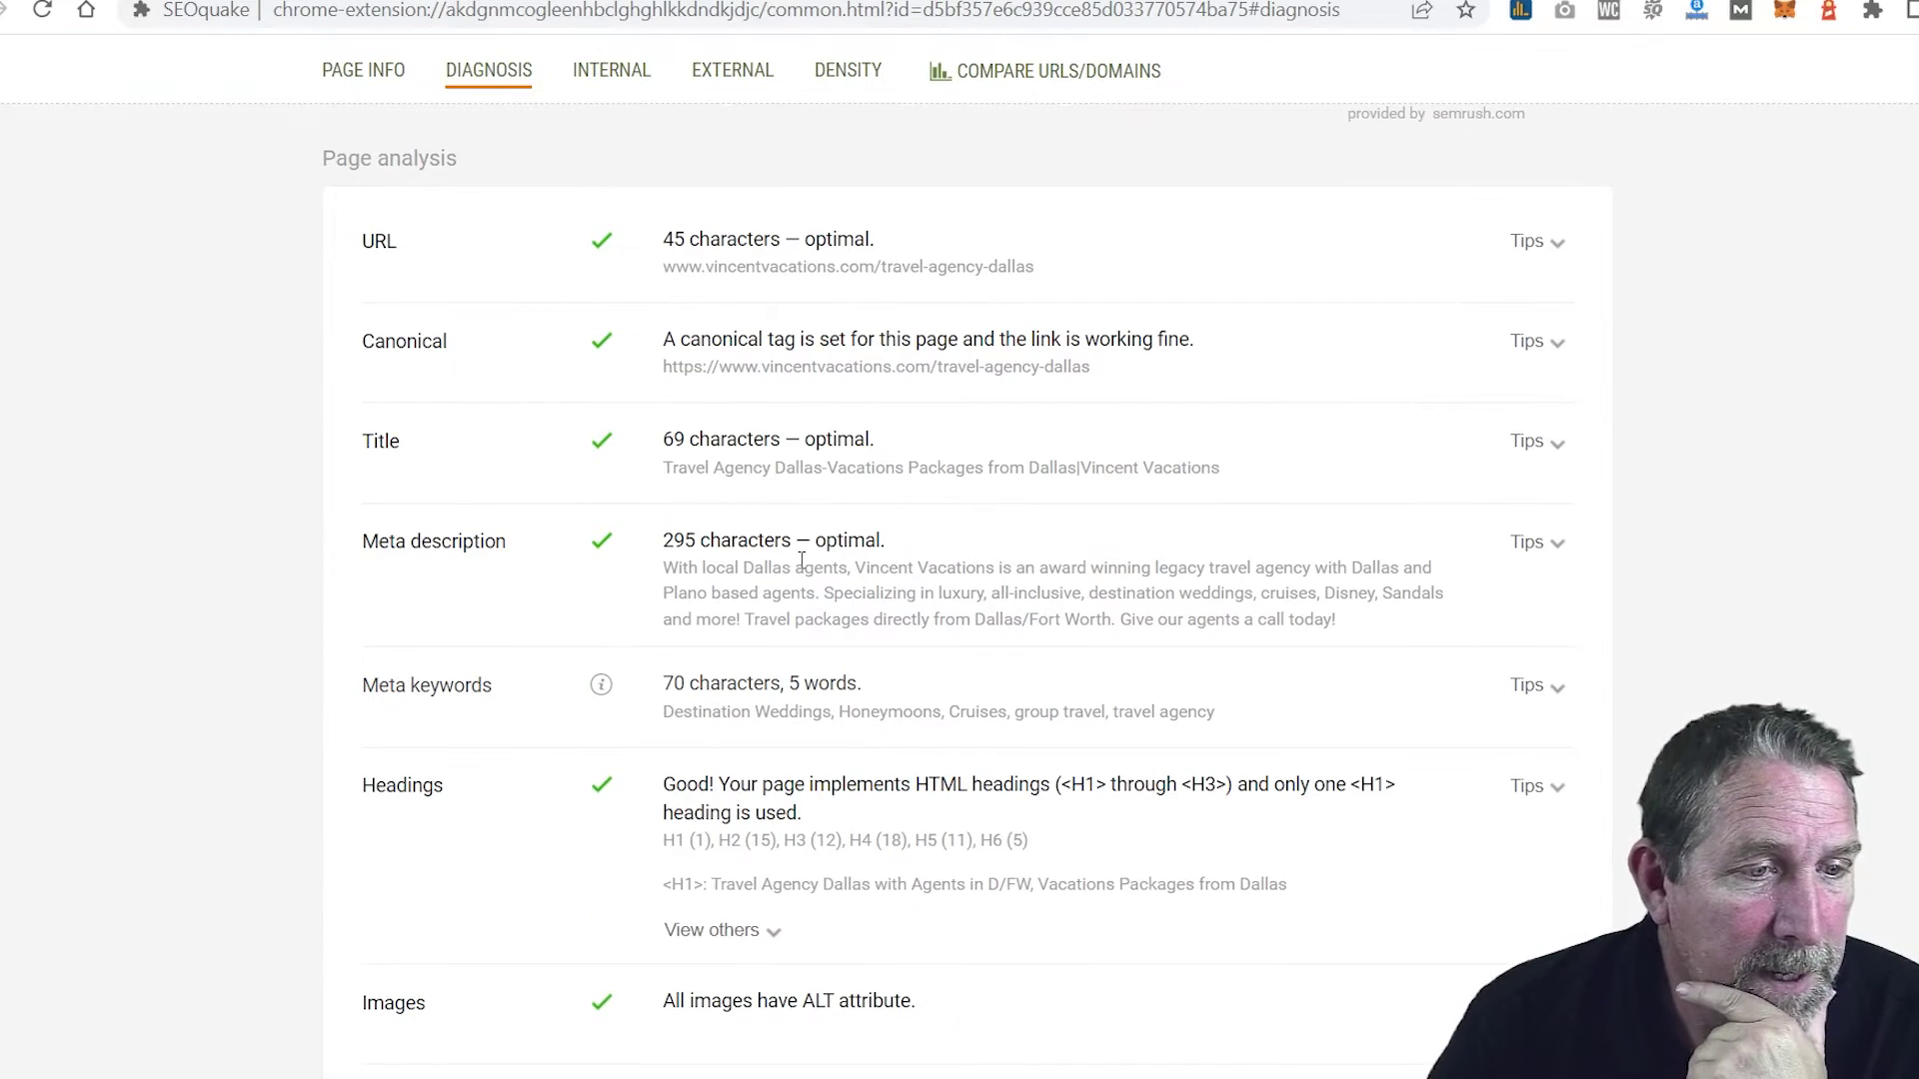
scroll(801, 561, down, 1)
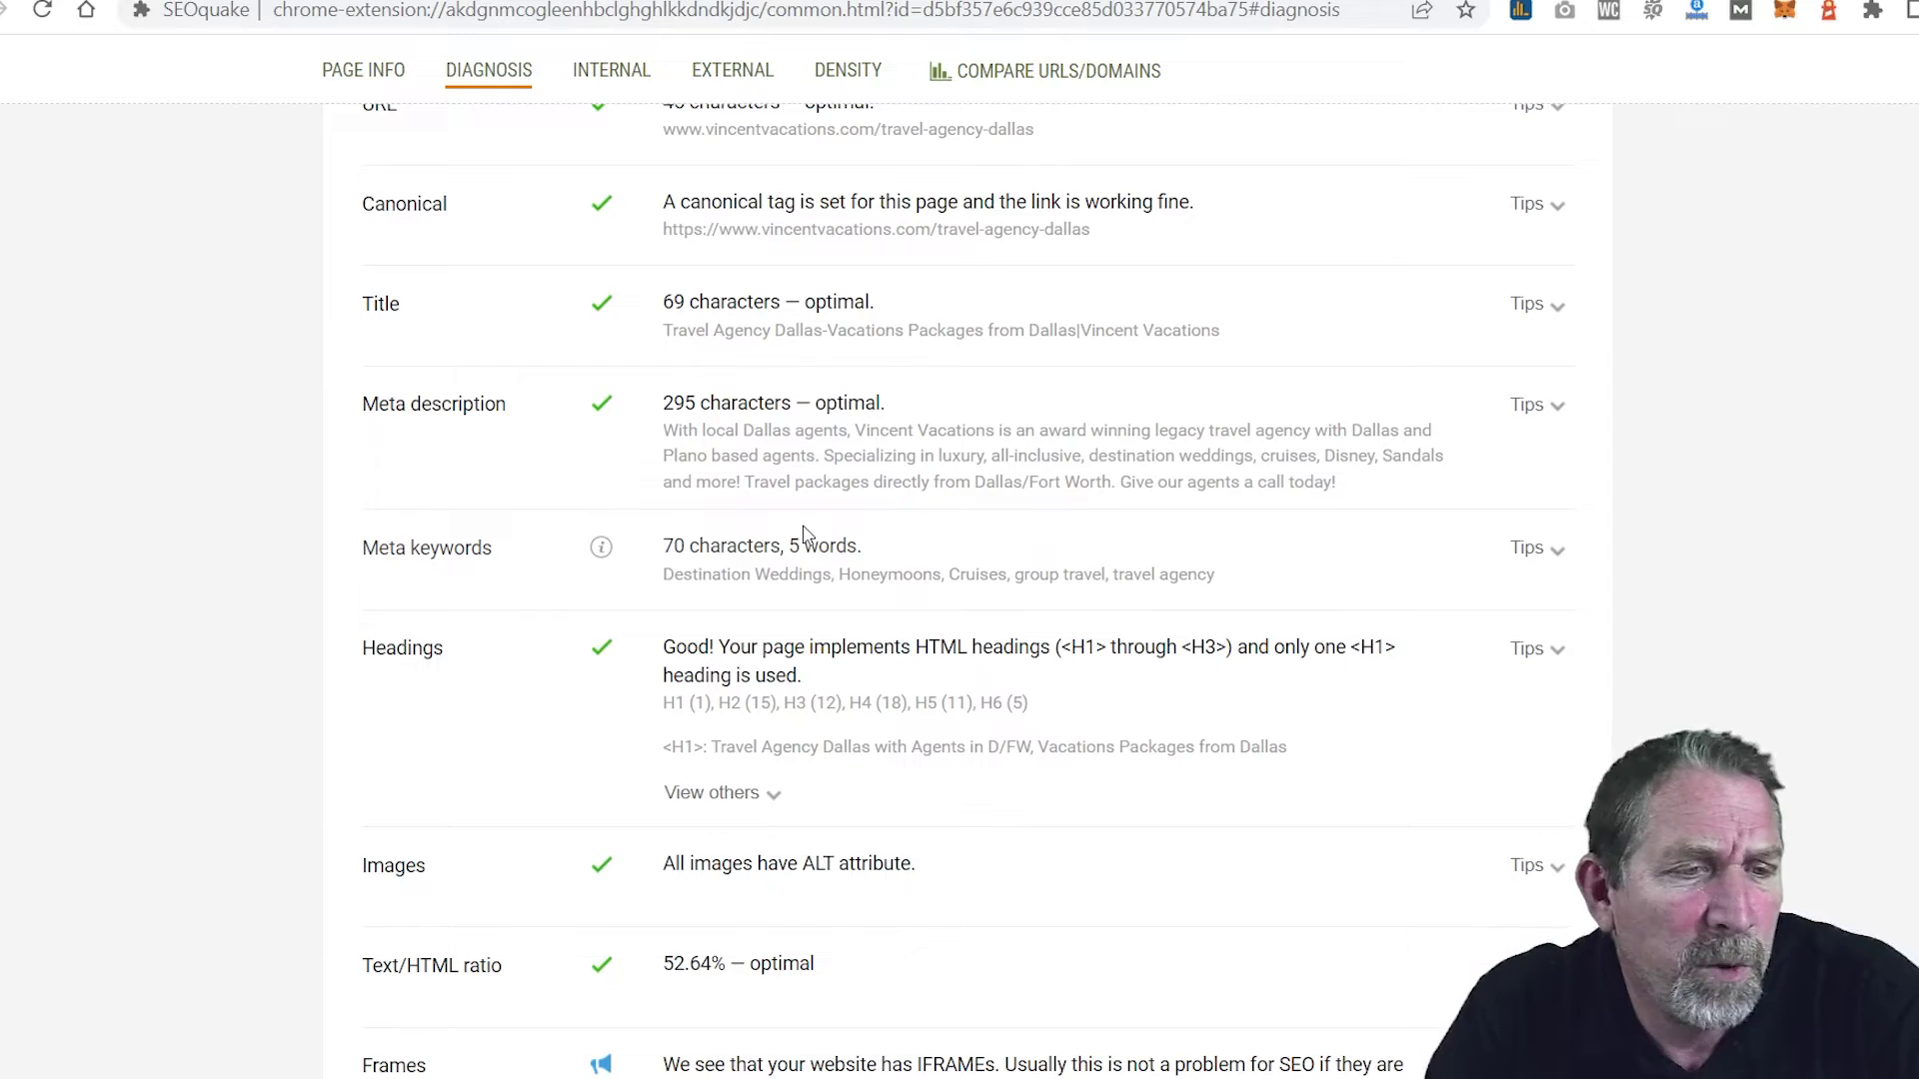
scroll(802, 532, down, 1)
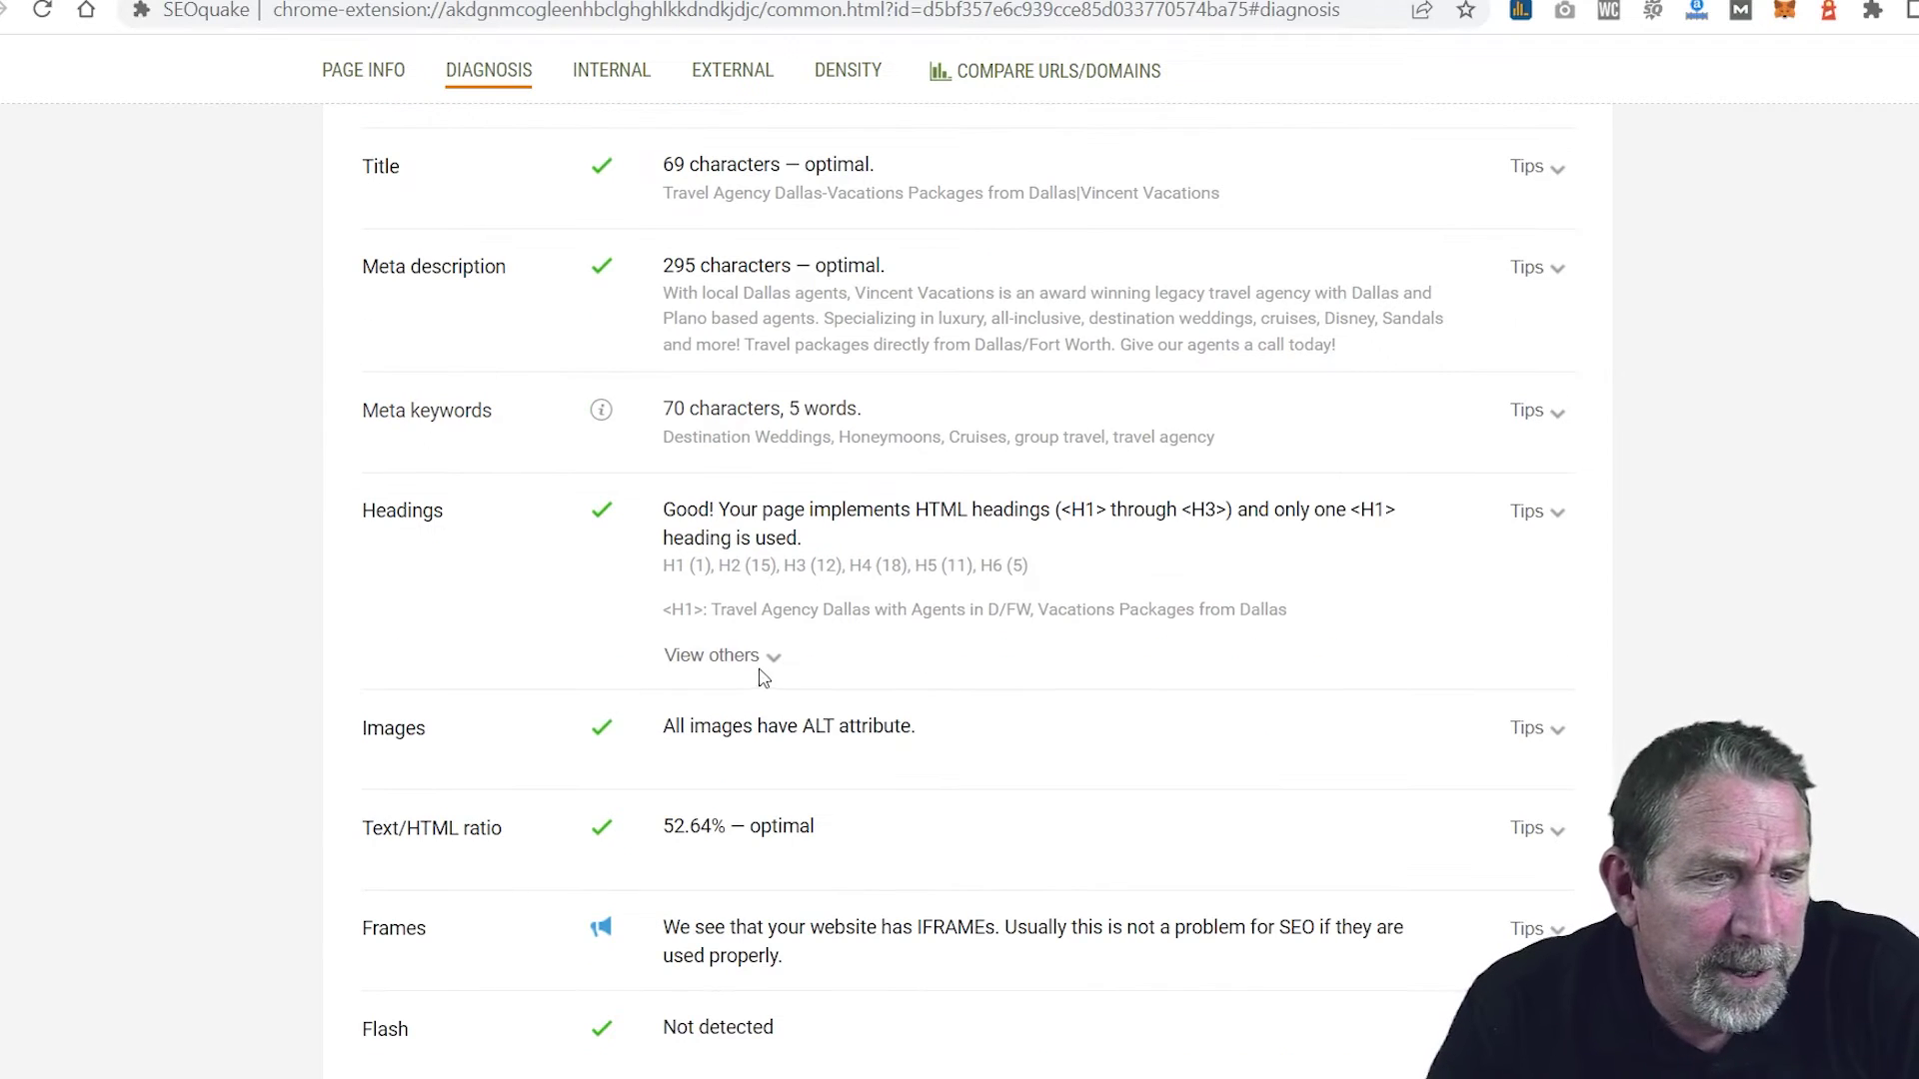
Step: Expand the full headings list in the page audit, review it from H1 through H6, and return to the audit summary
click(754, 659)
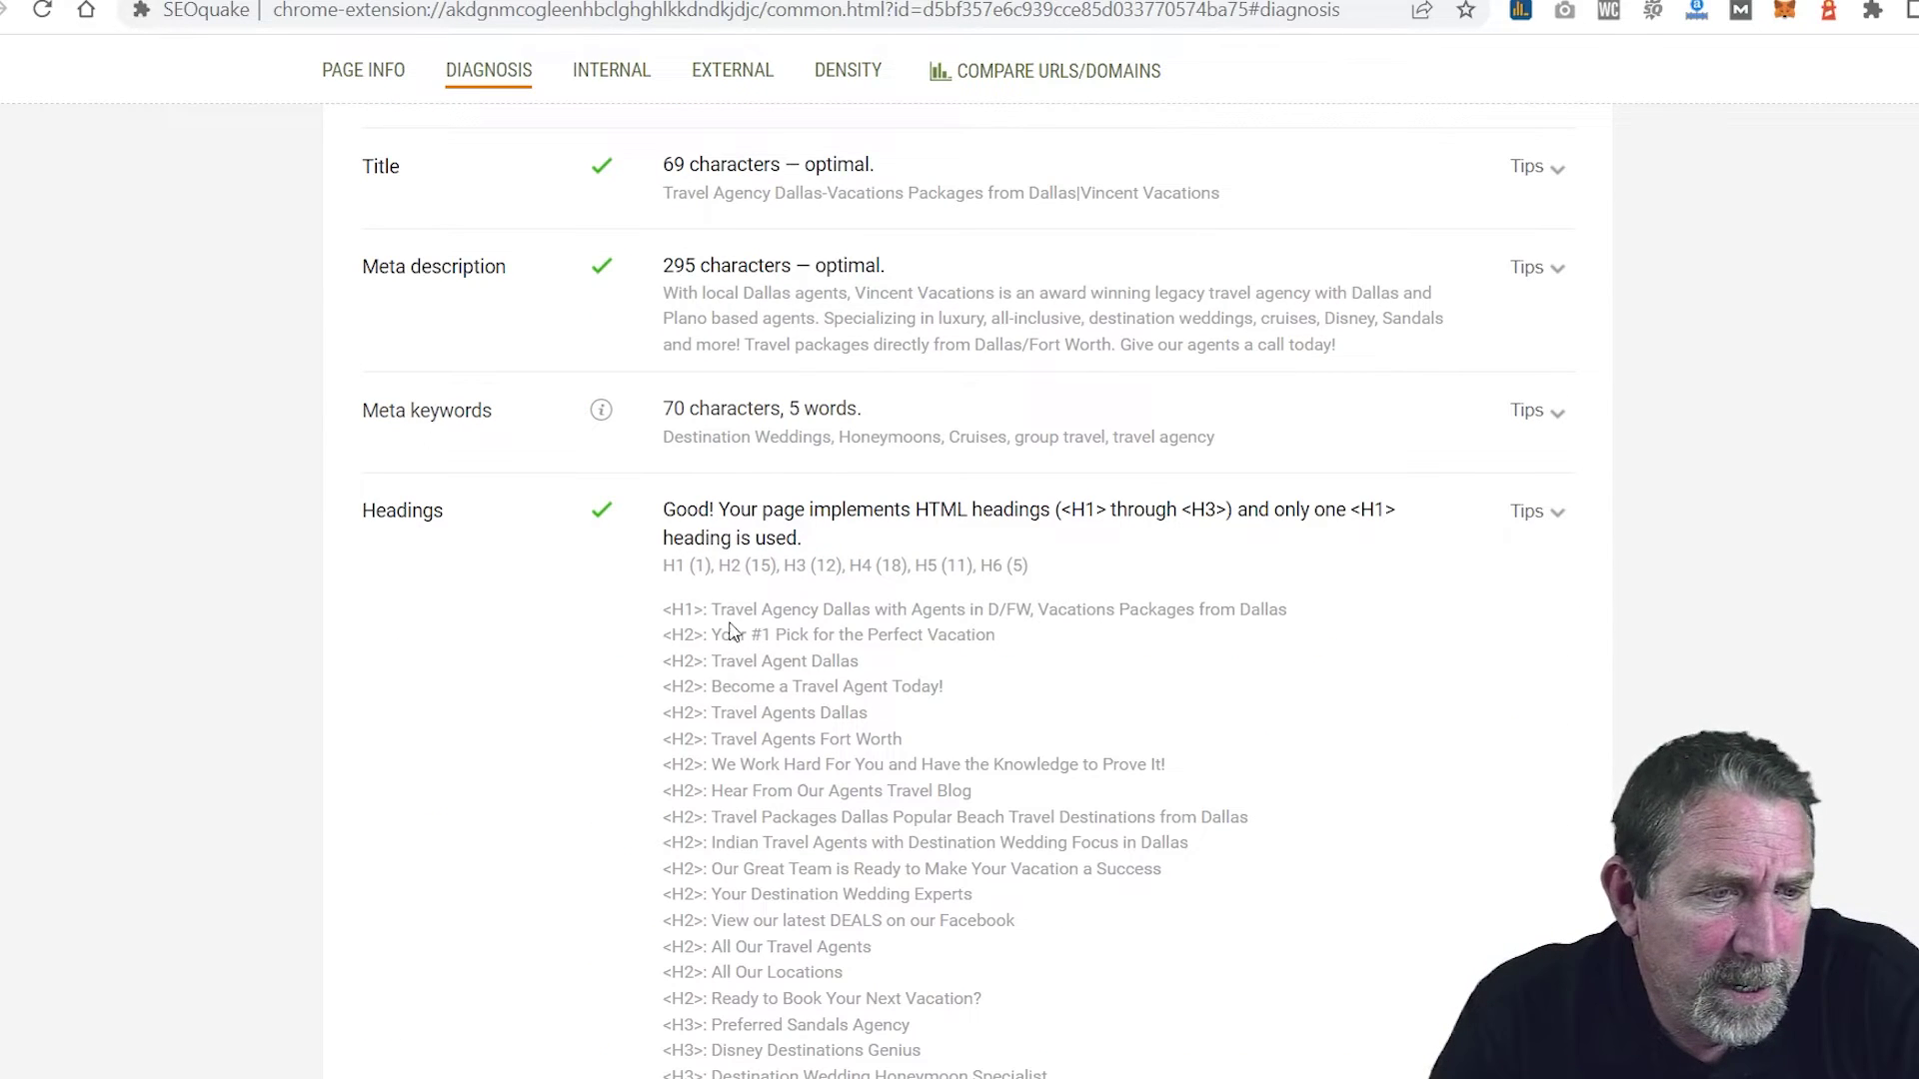
scroll(699, 924, down, 1)
scroll(698, 930, down, 1)
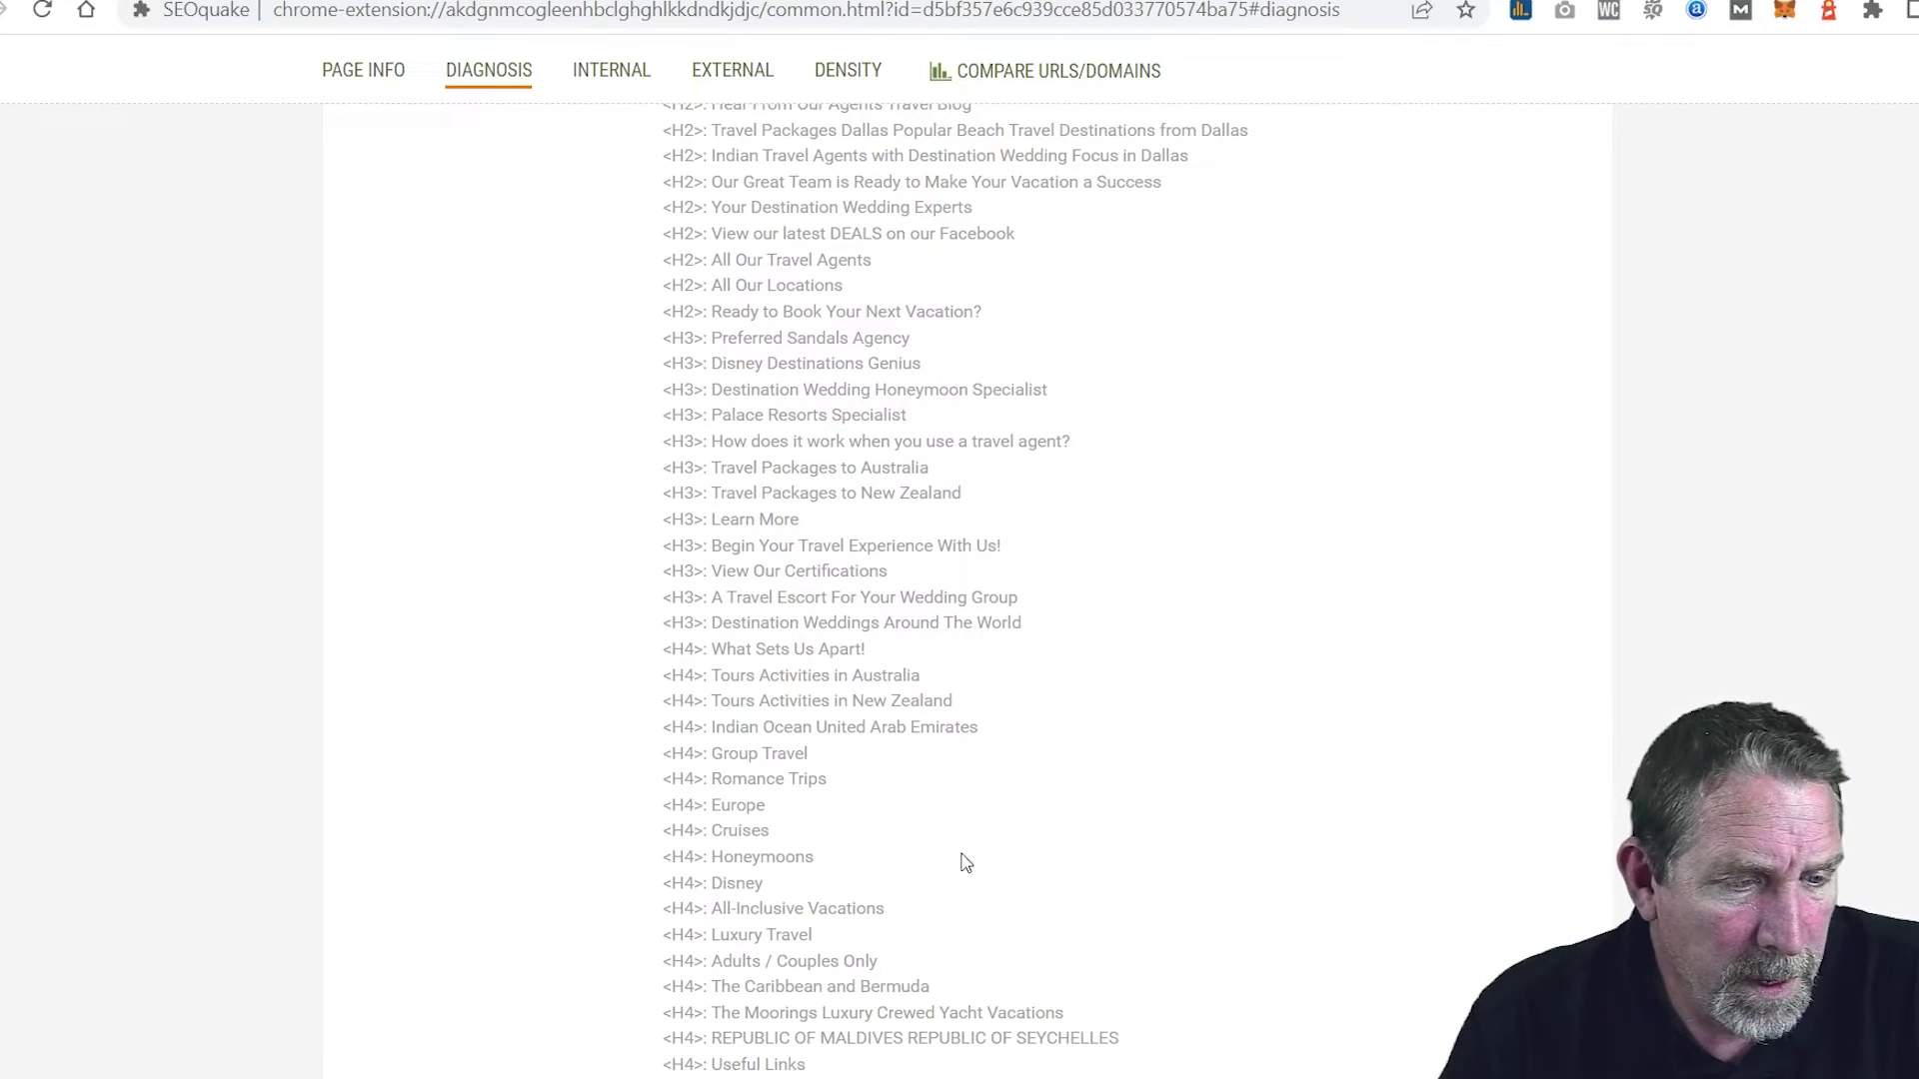
scroll(898, 850, down, 2)
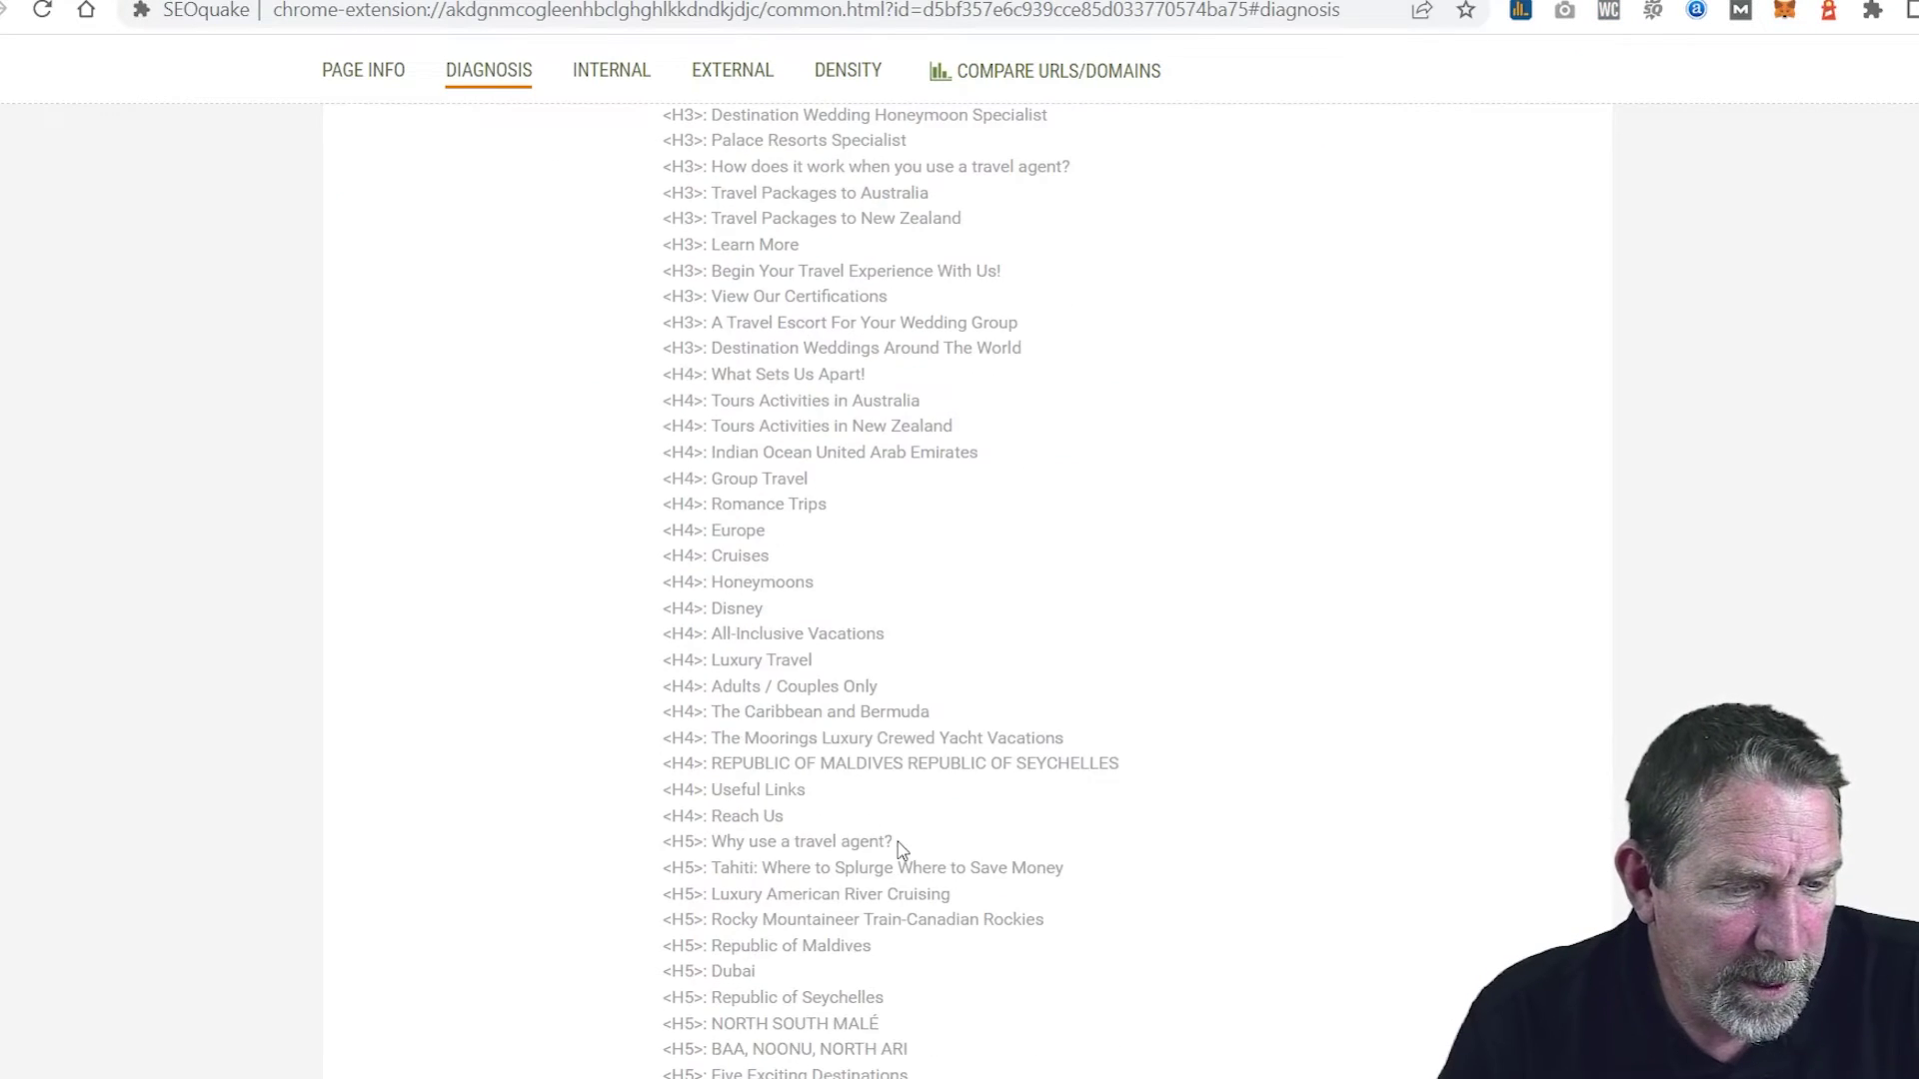
scroll(898, 850, down, 3)
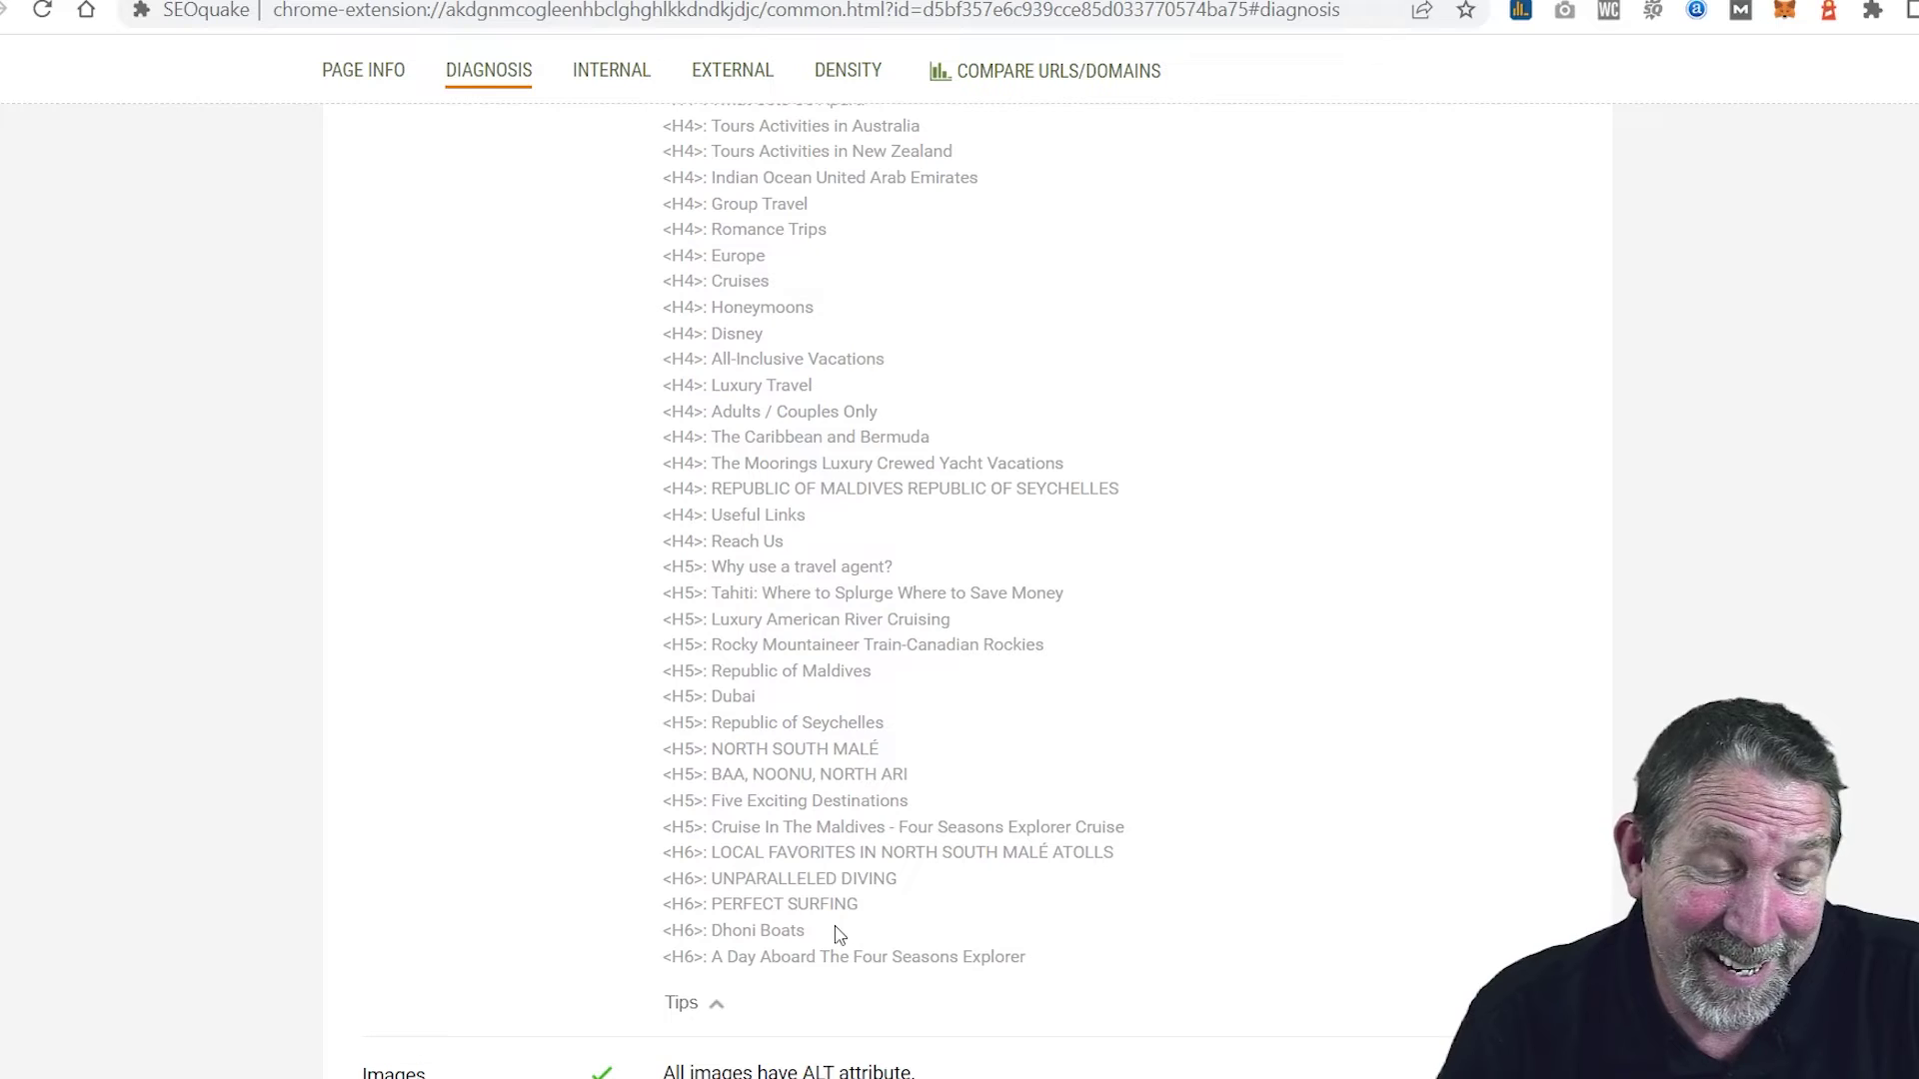
scroll(838, 935, up, 7)
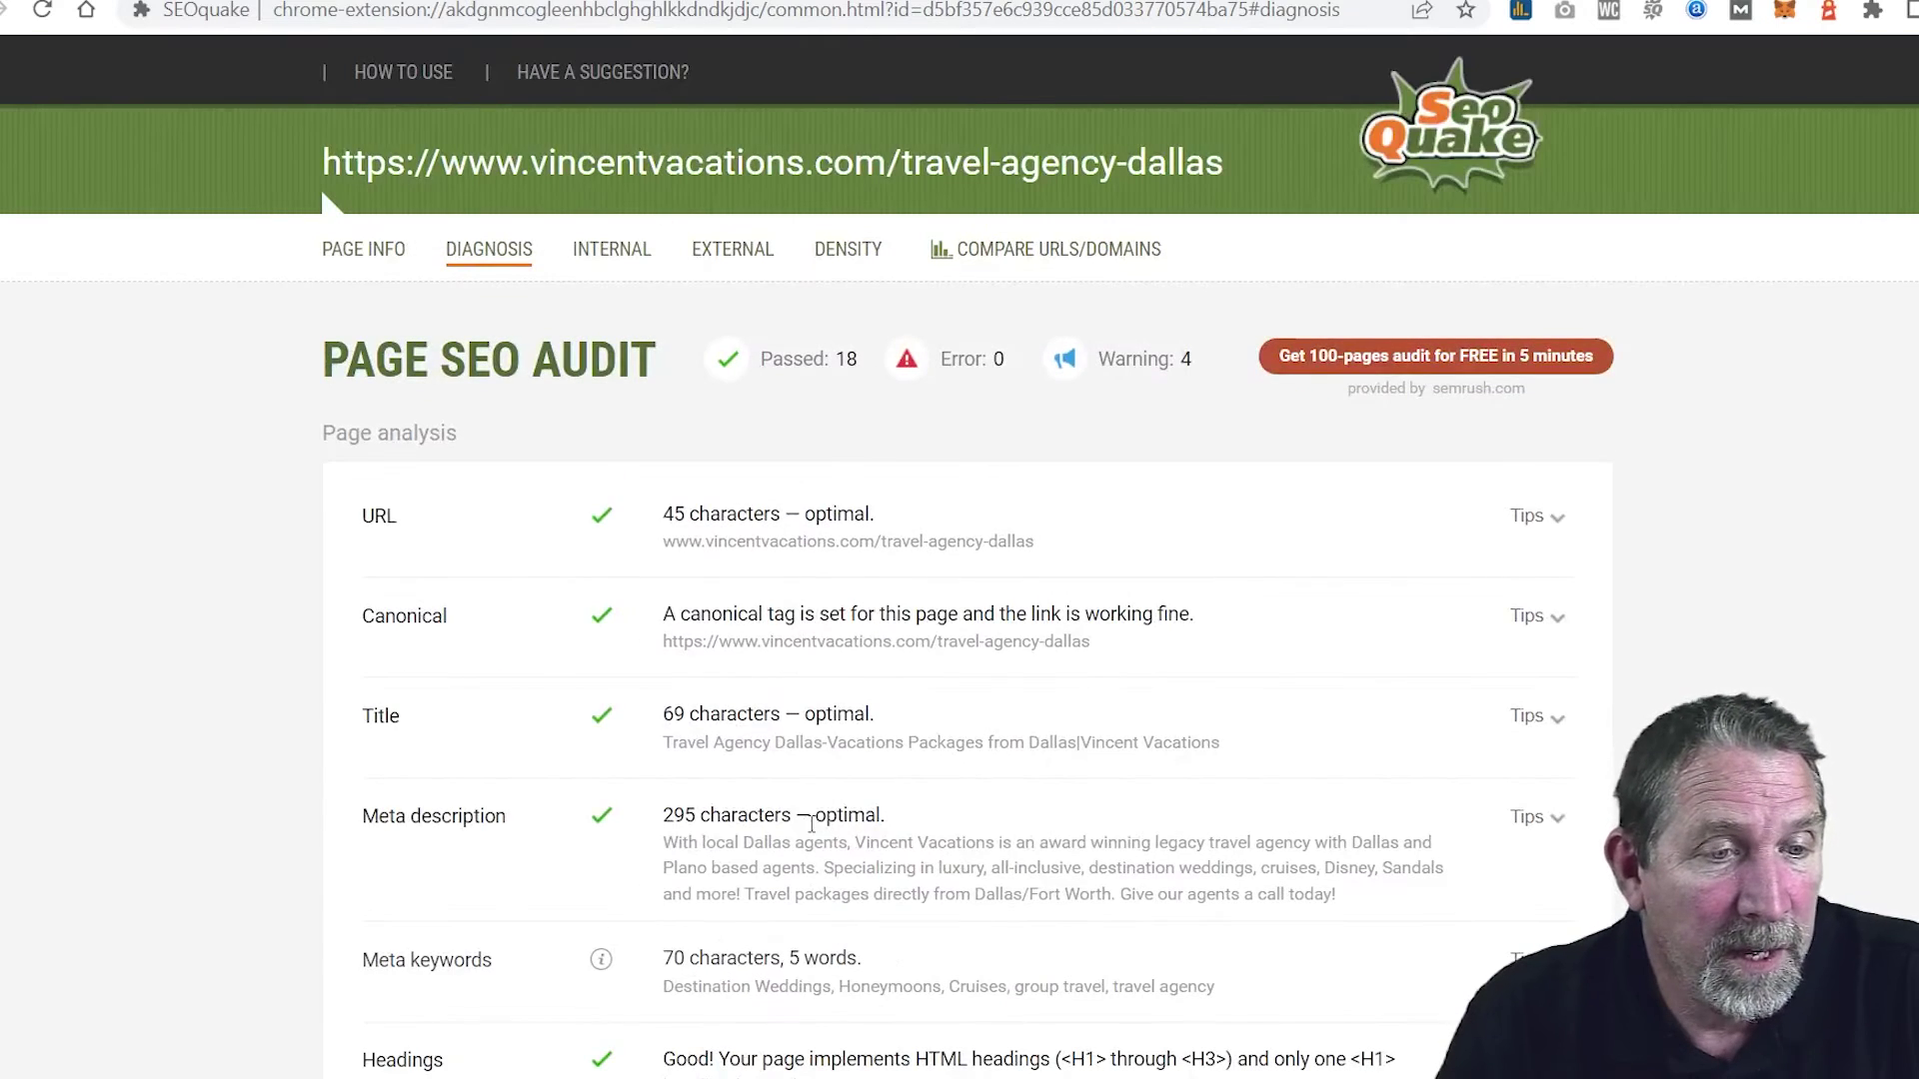
Step: Review the audit's images, text/HTML ratio, frames, microformats and social markup entries, highlighting the text/HTML ratio and Schema.org results
scroll(789, 763, down, 18)
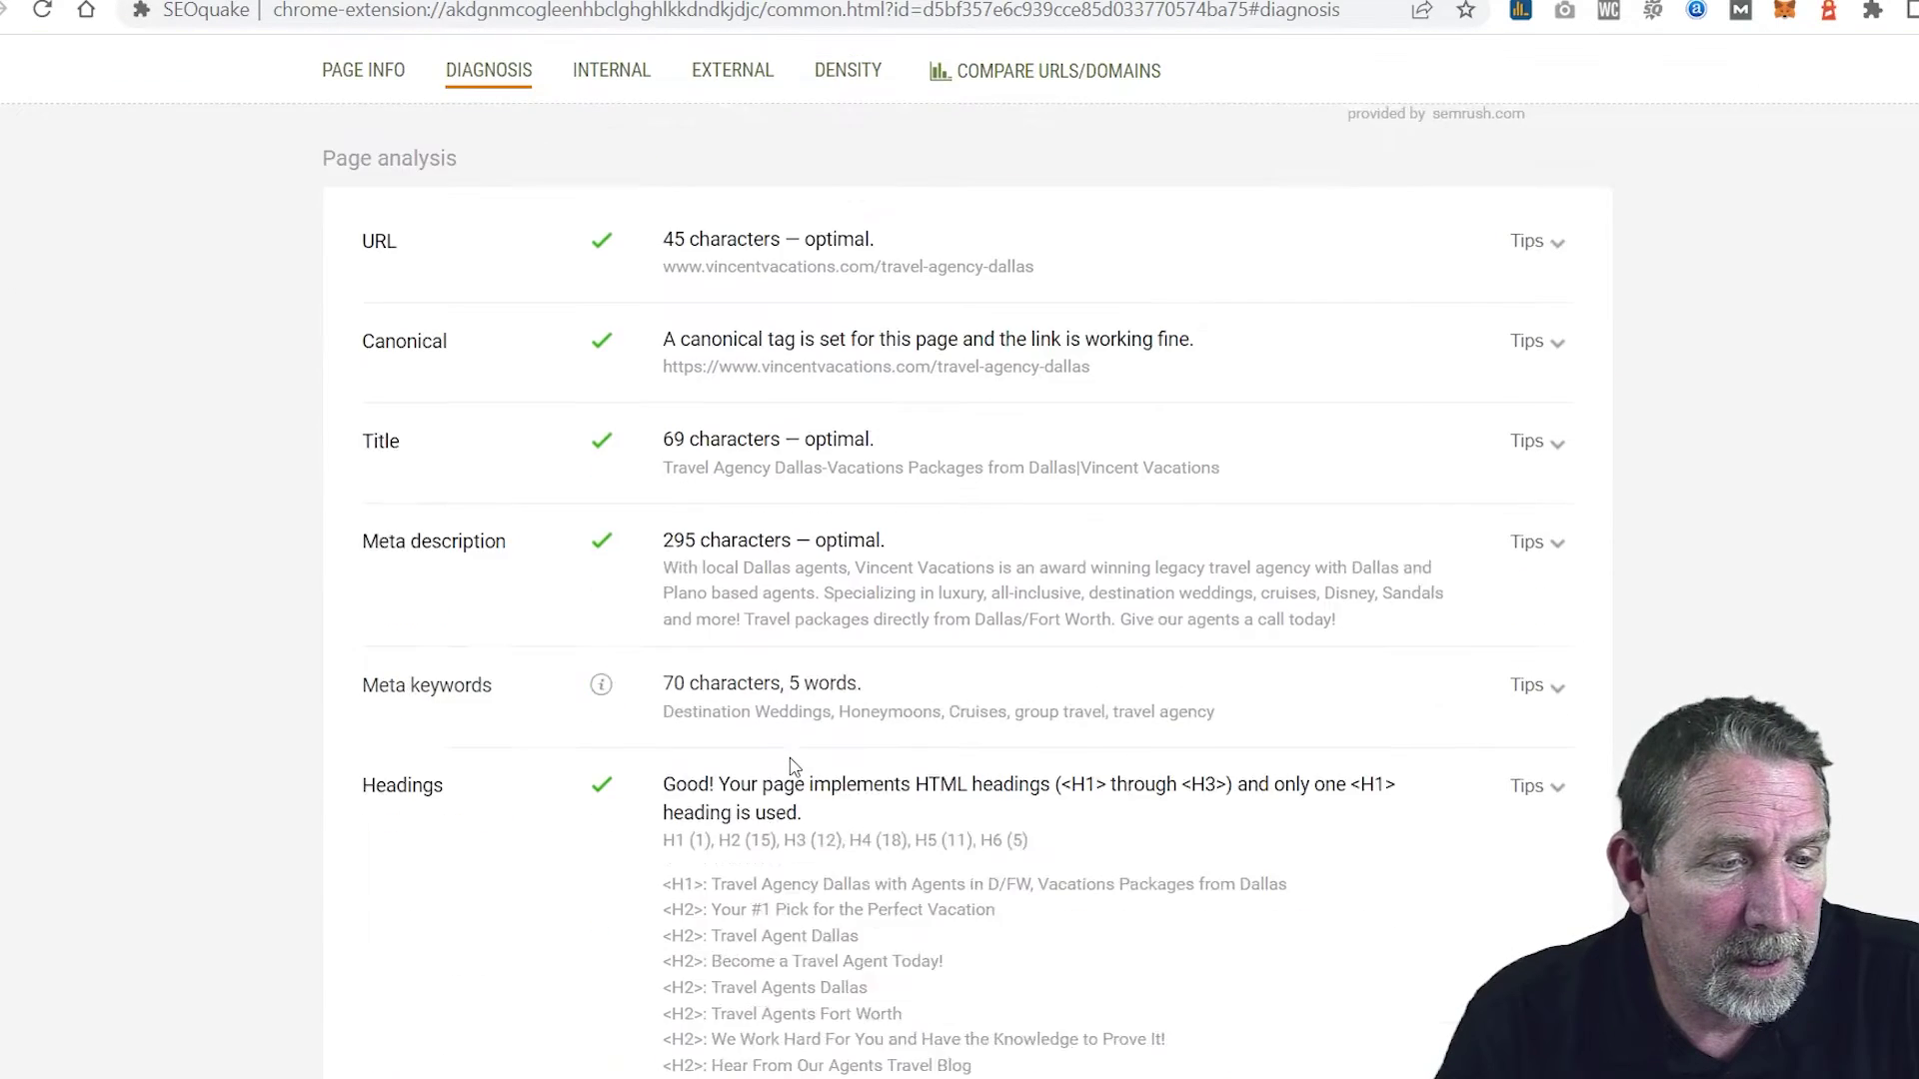
scroll(788, 763, down, 4)
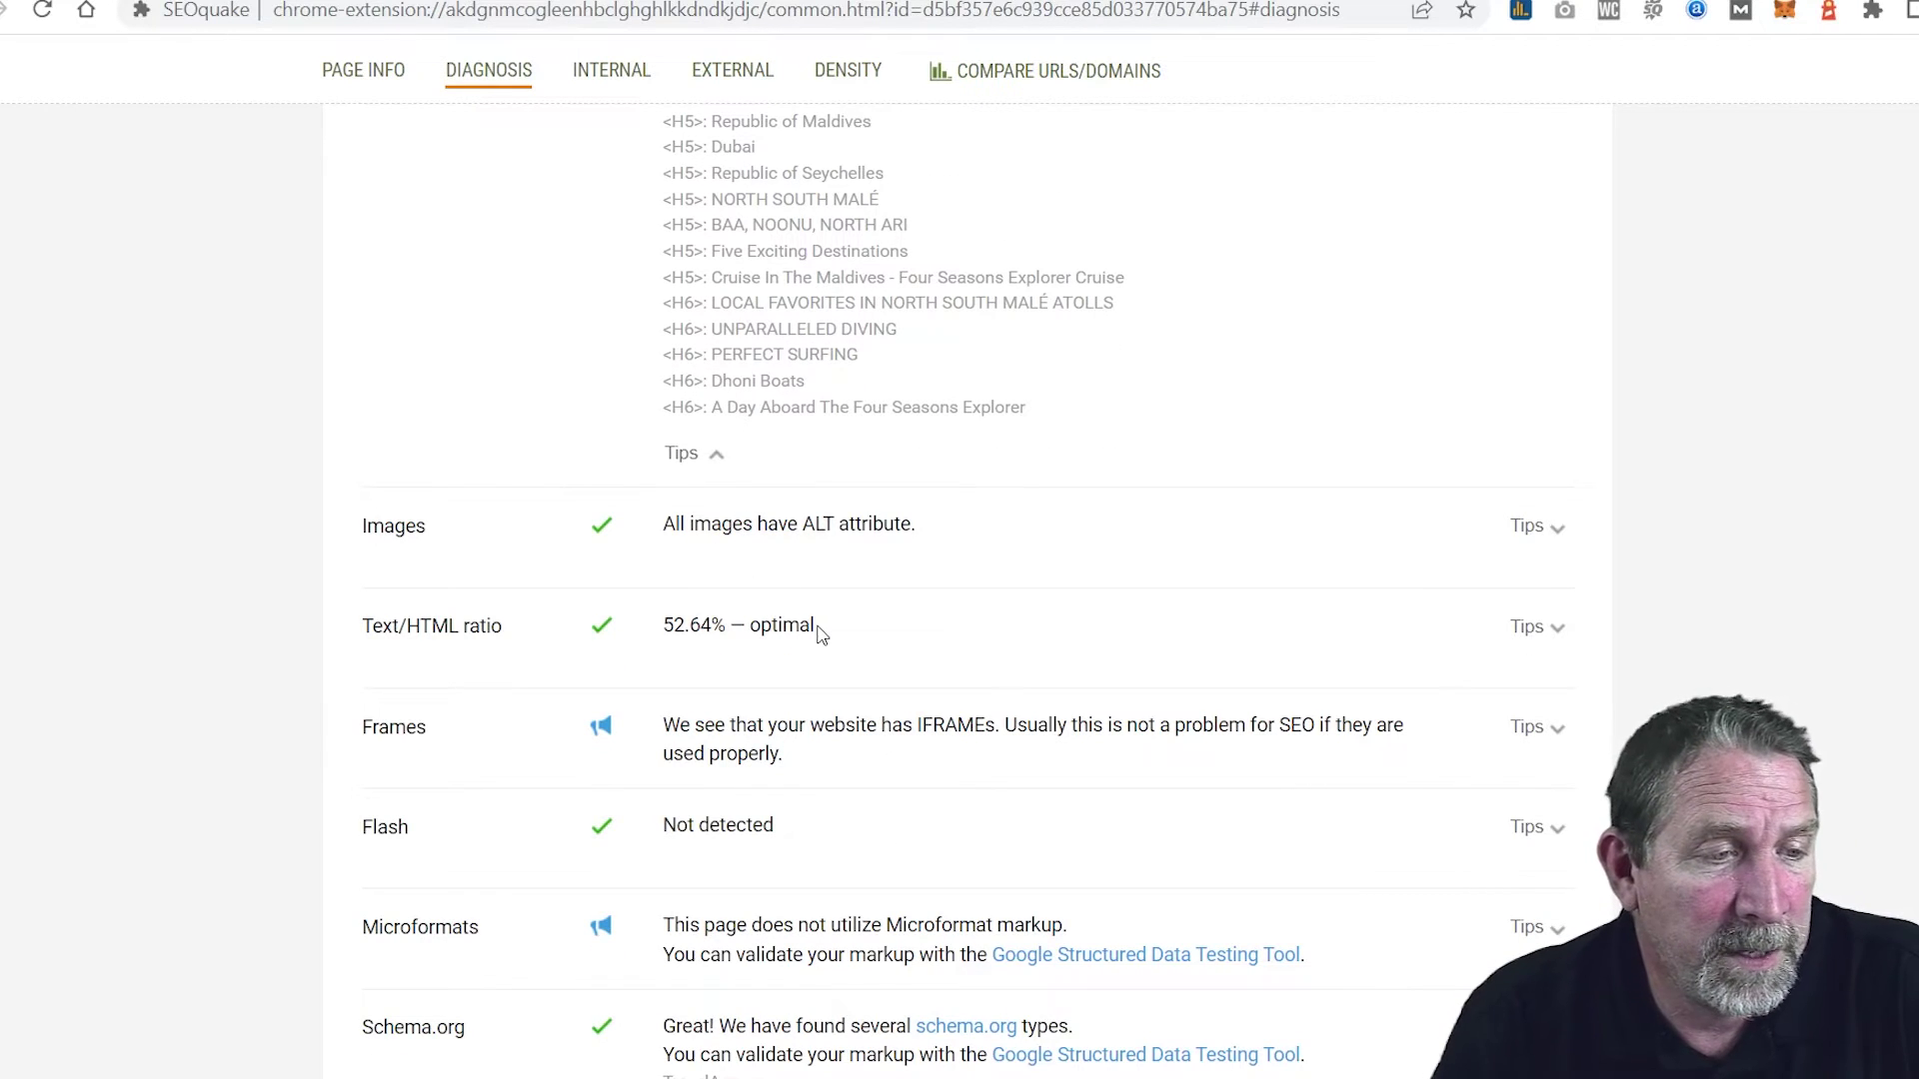
drag(818, 629, 659, 632)
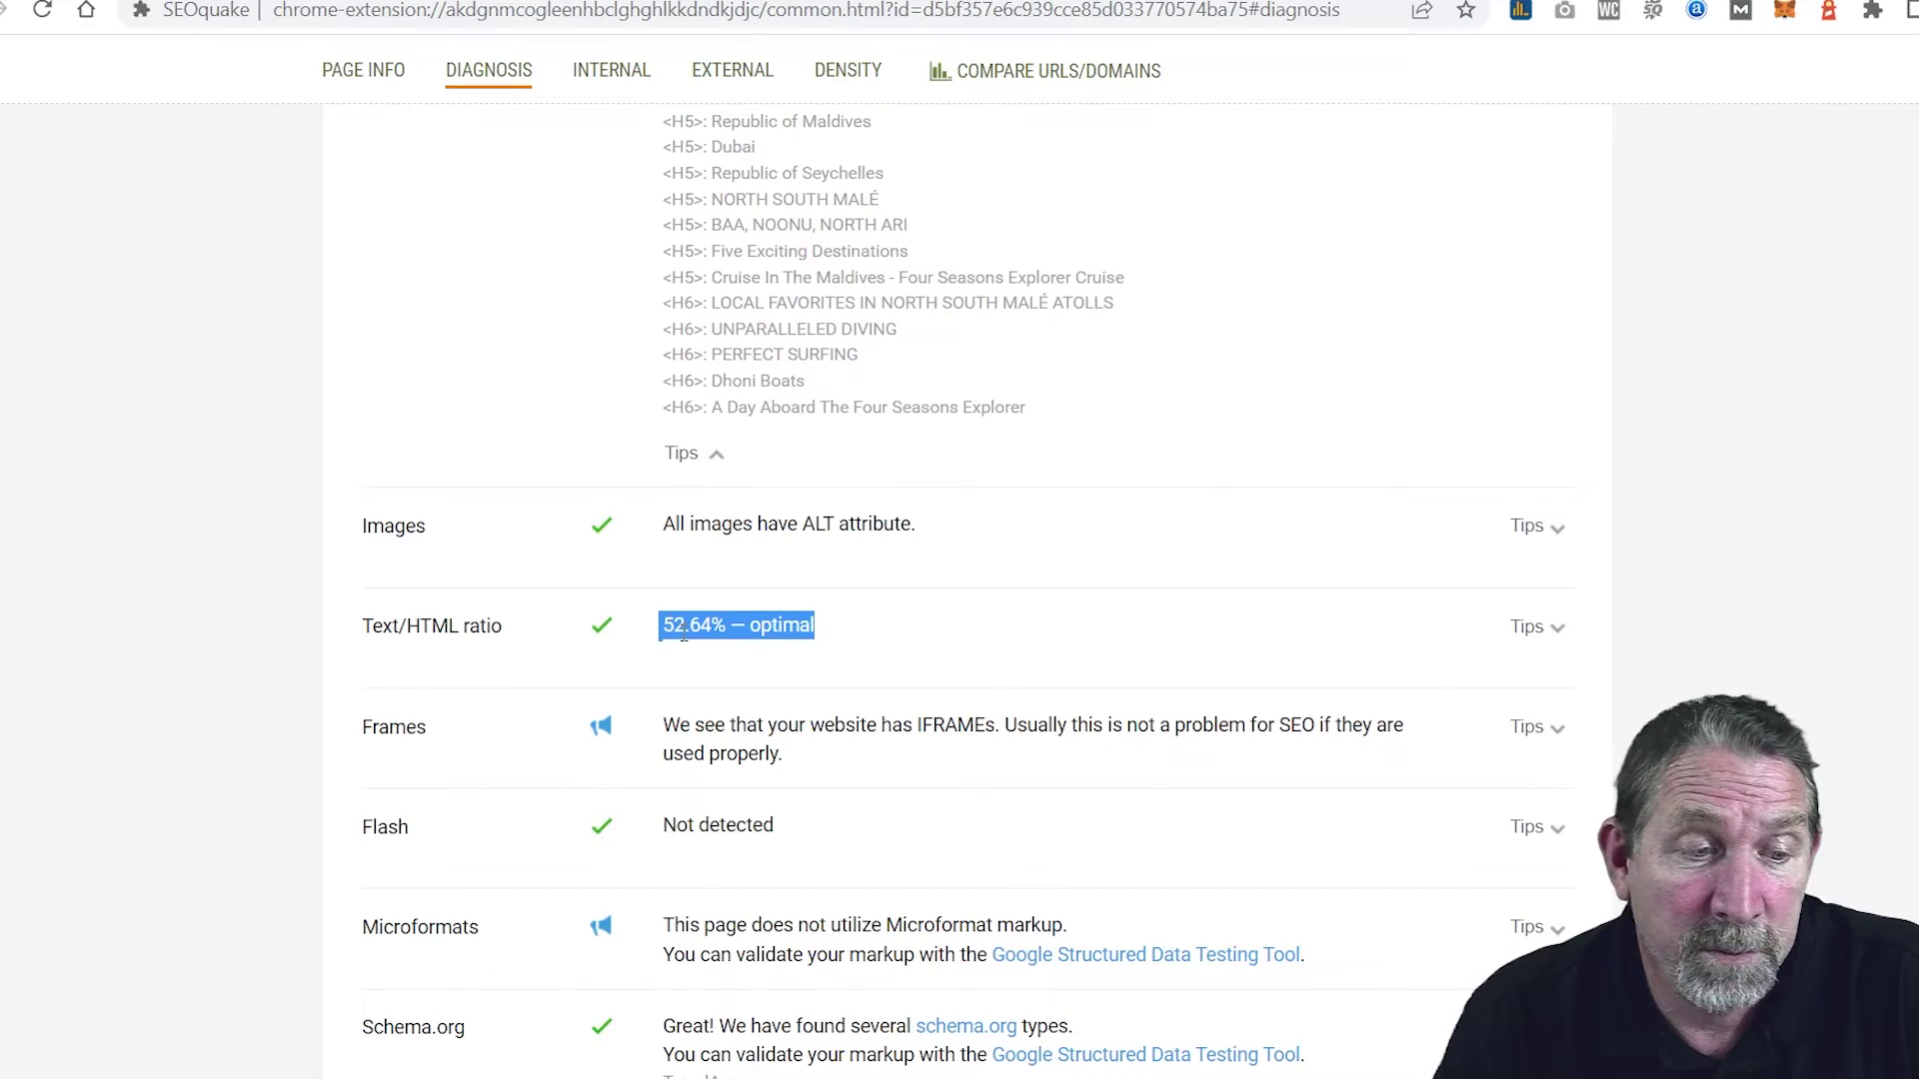
scroll(688, 640, down, 1)
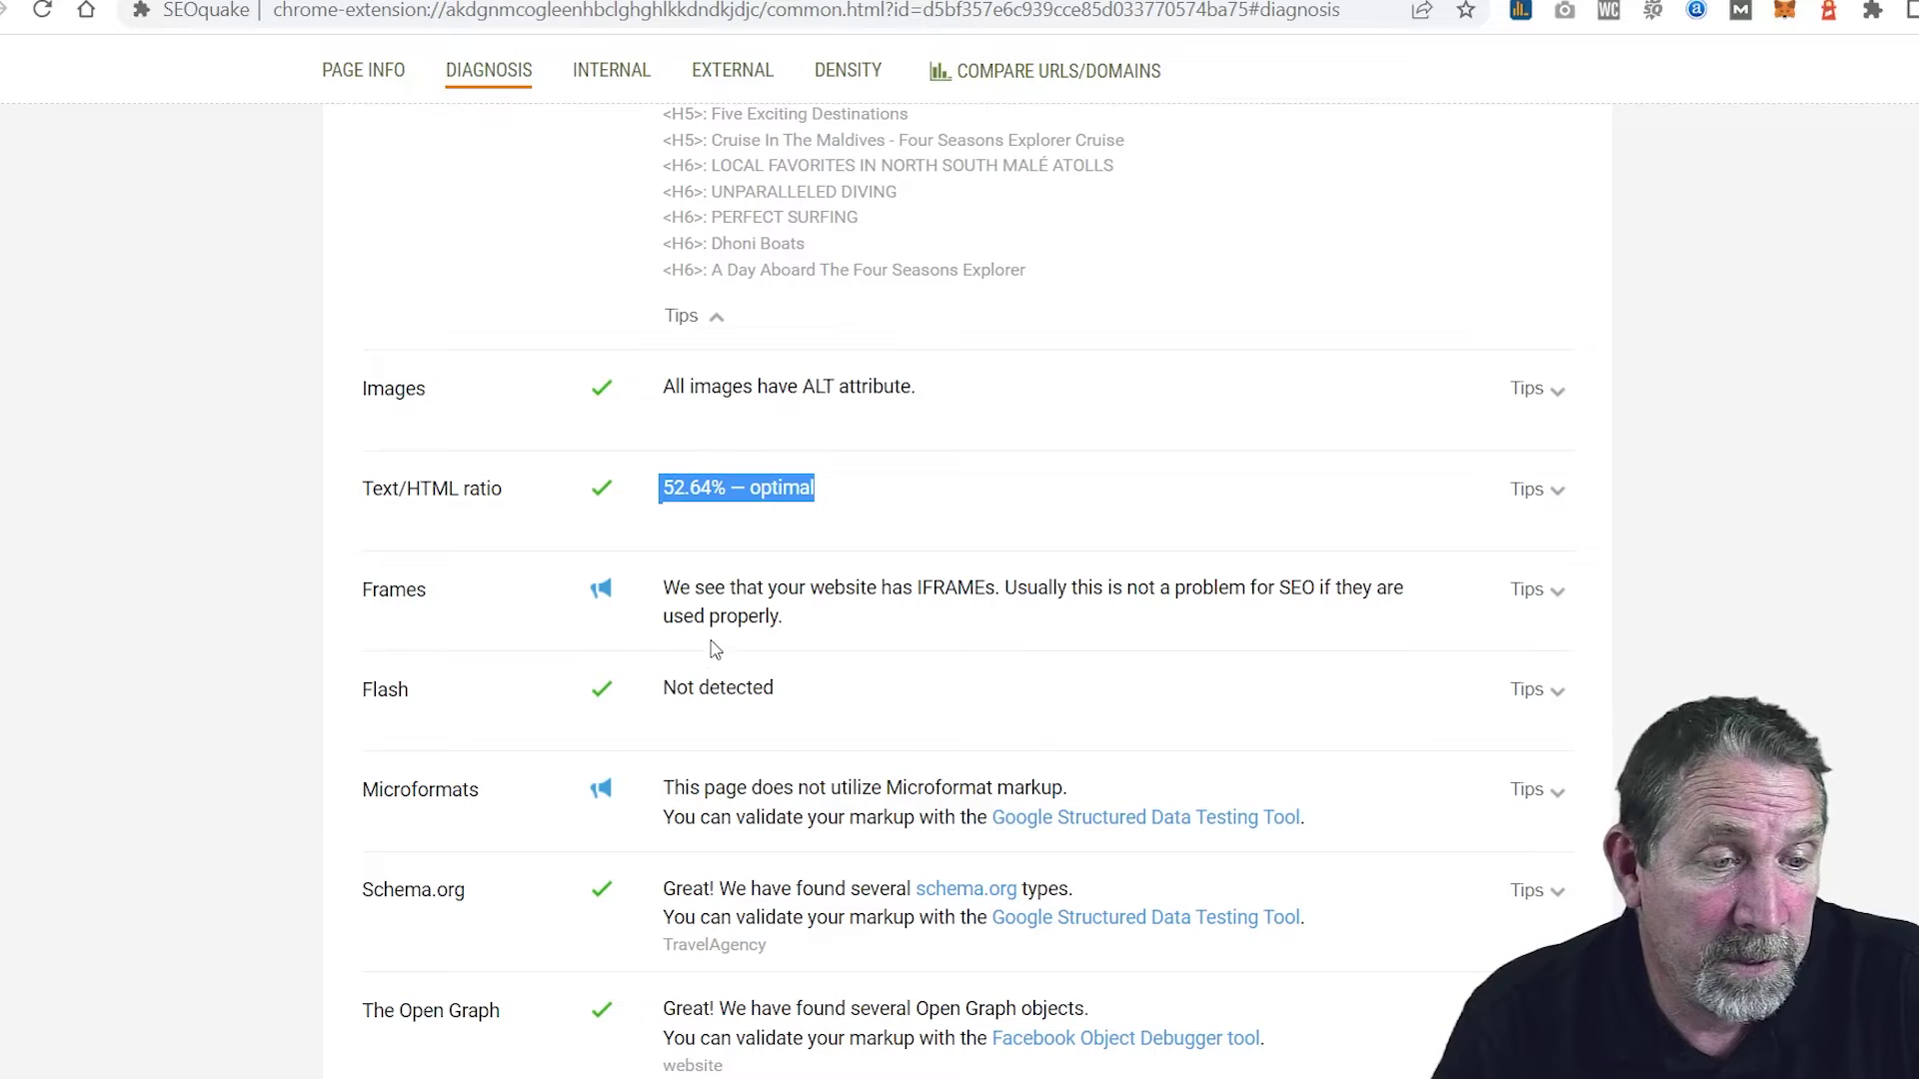
scroll(715, 650, down, 1)
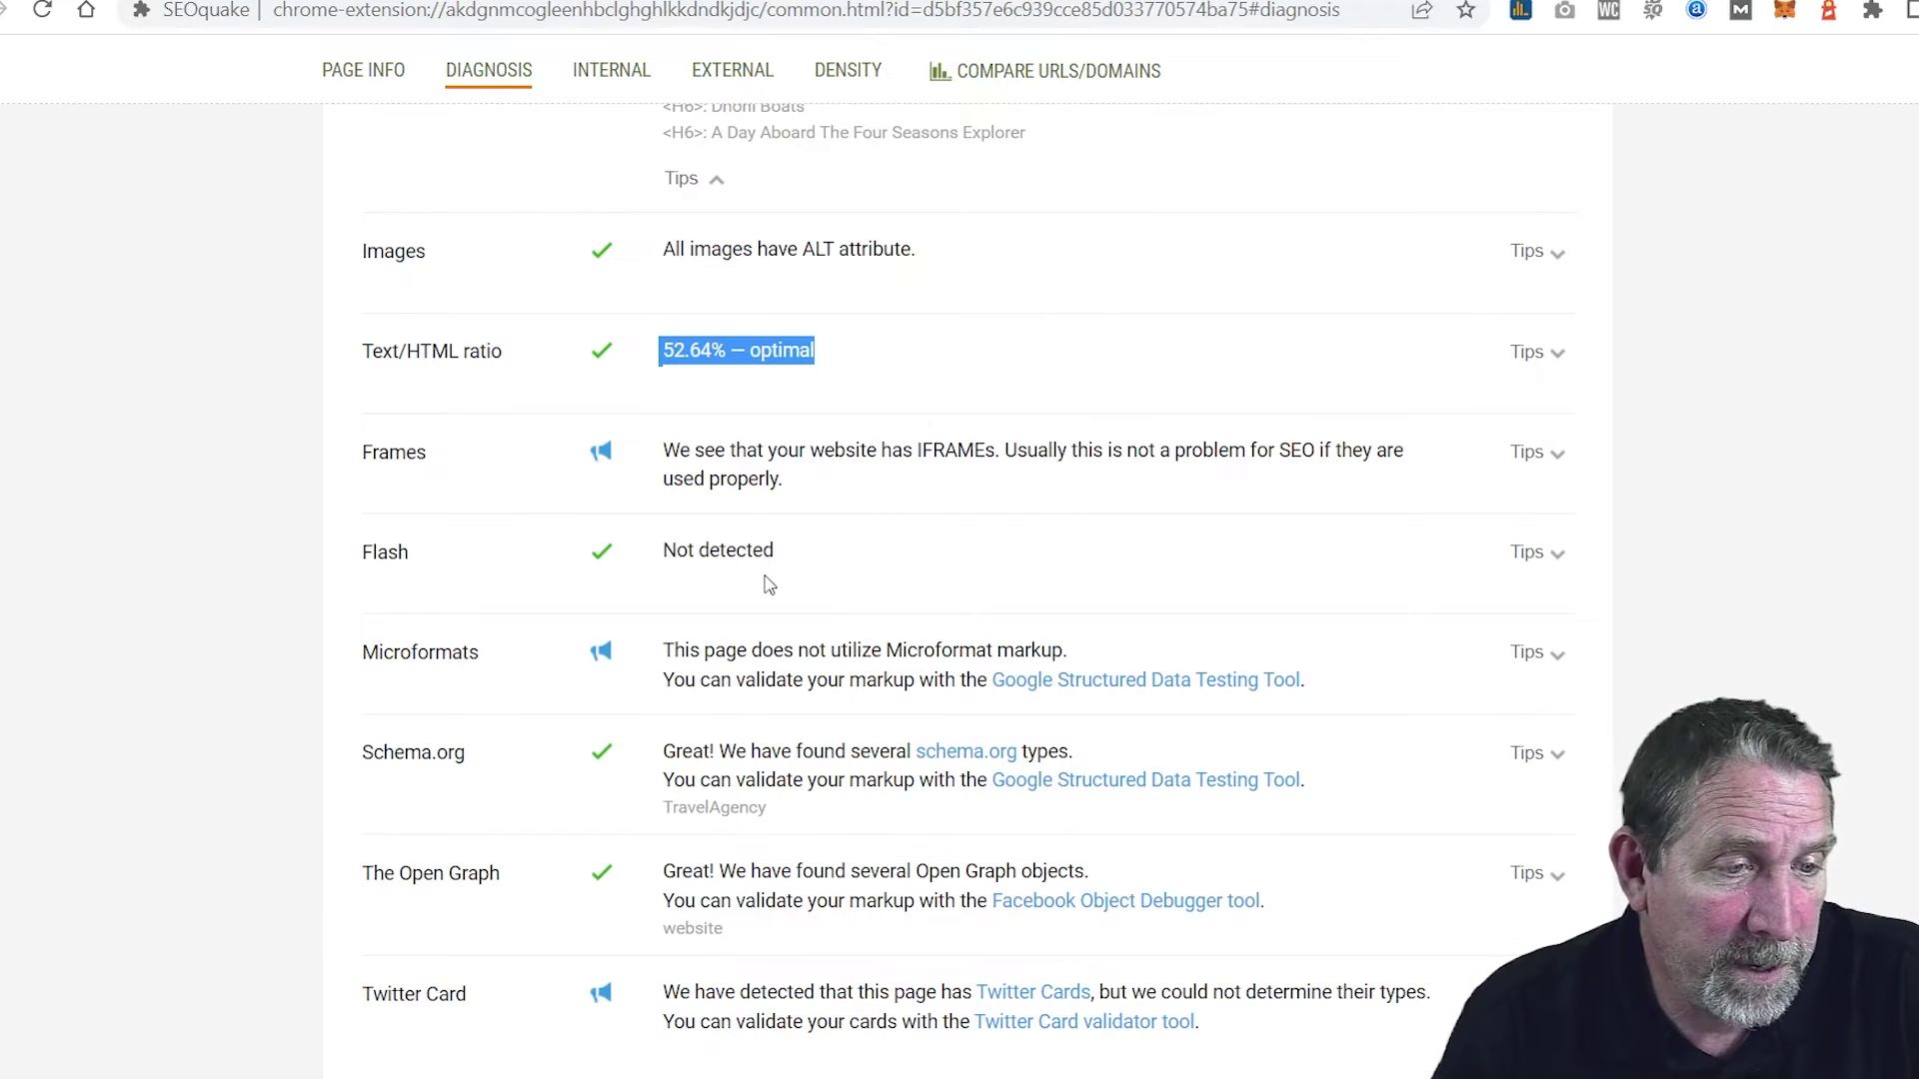
scroll(805, 615, down, 1)
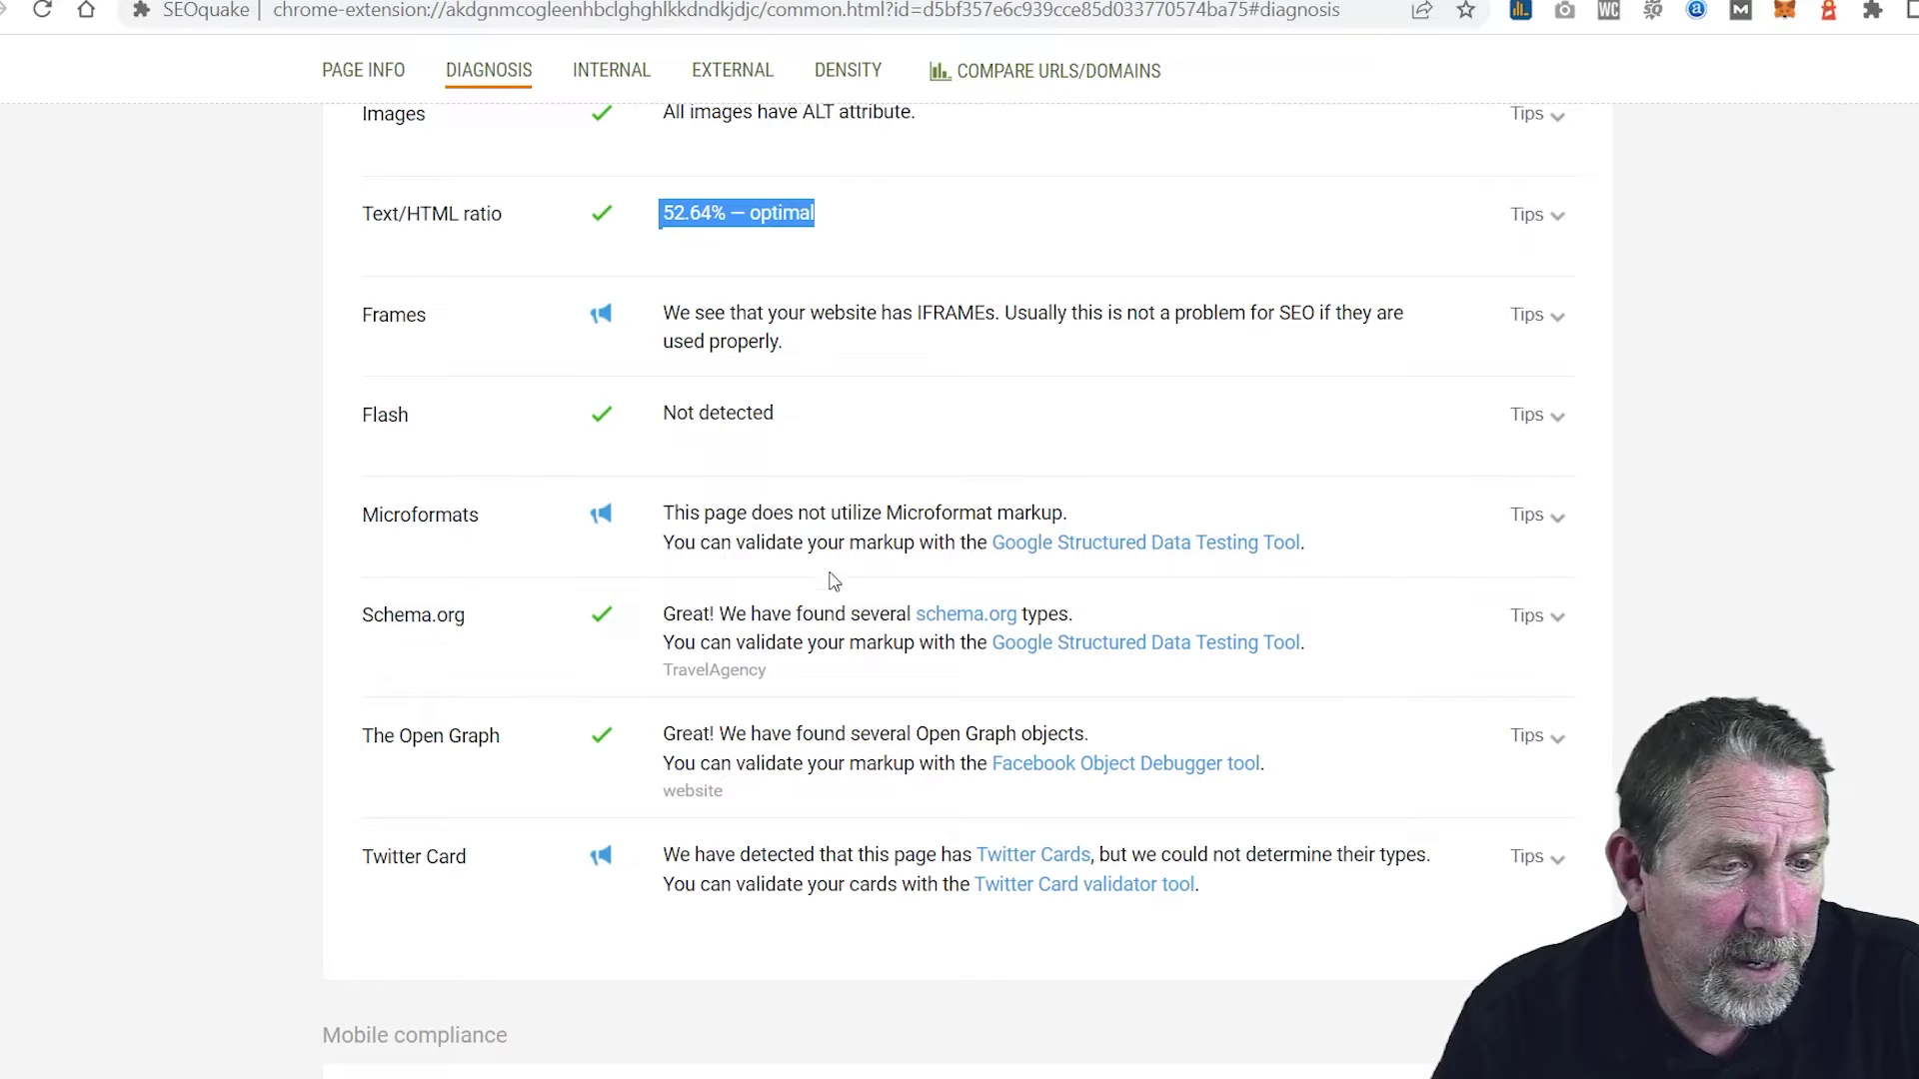
drag(796, 614, 659, 618)
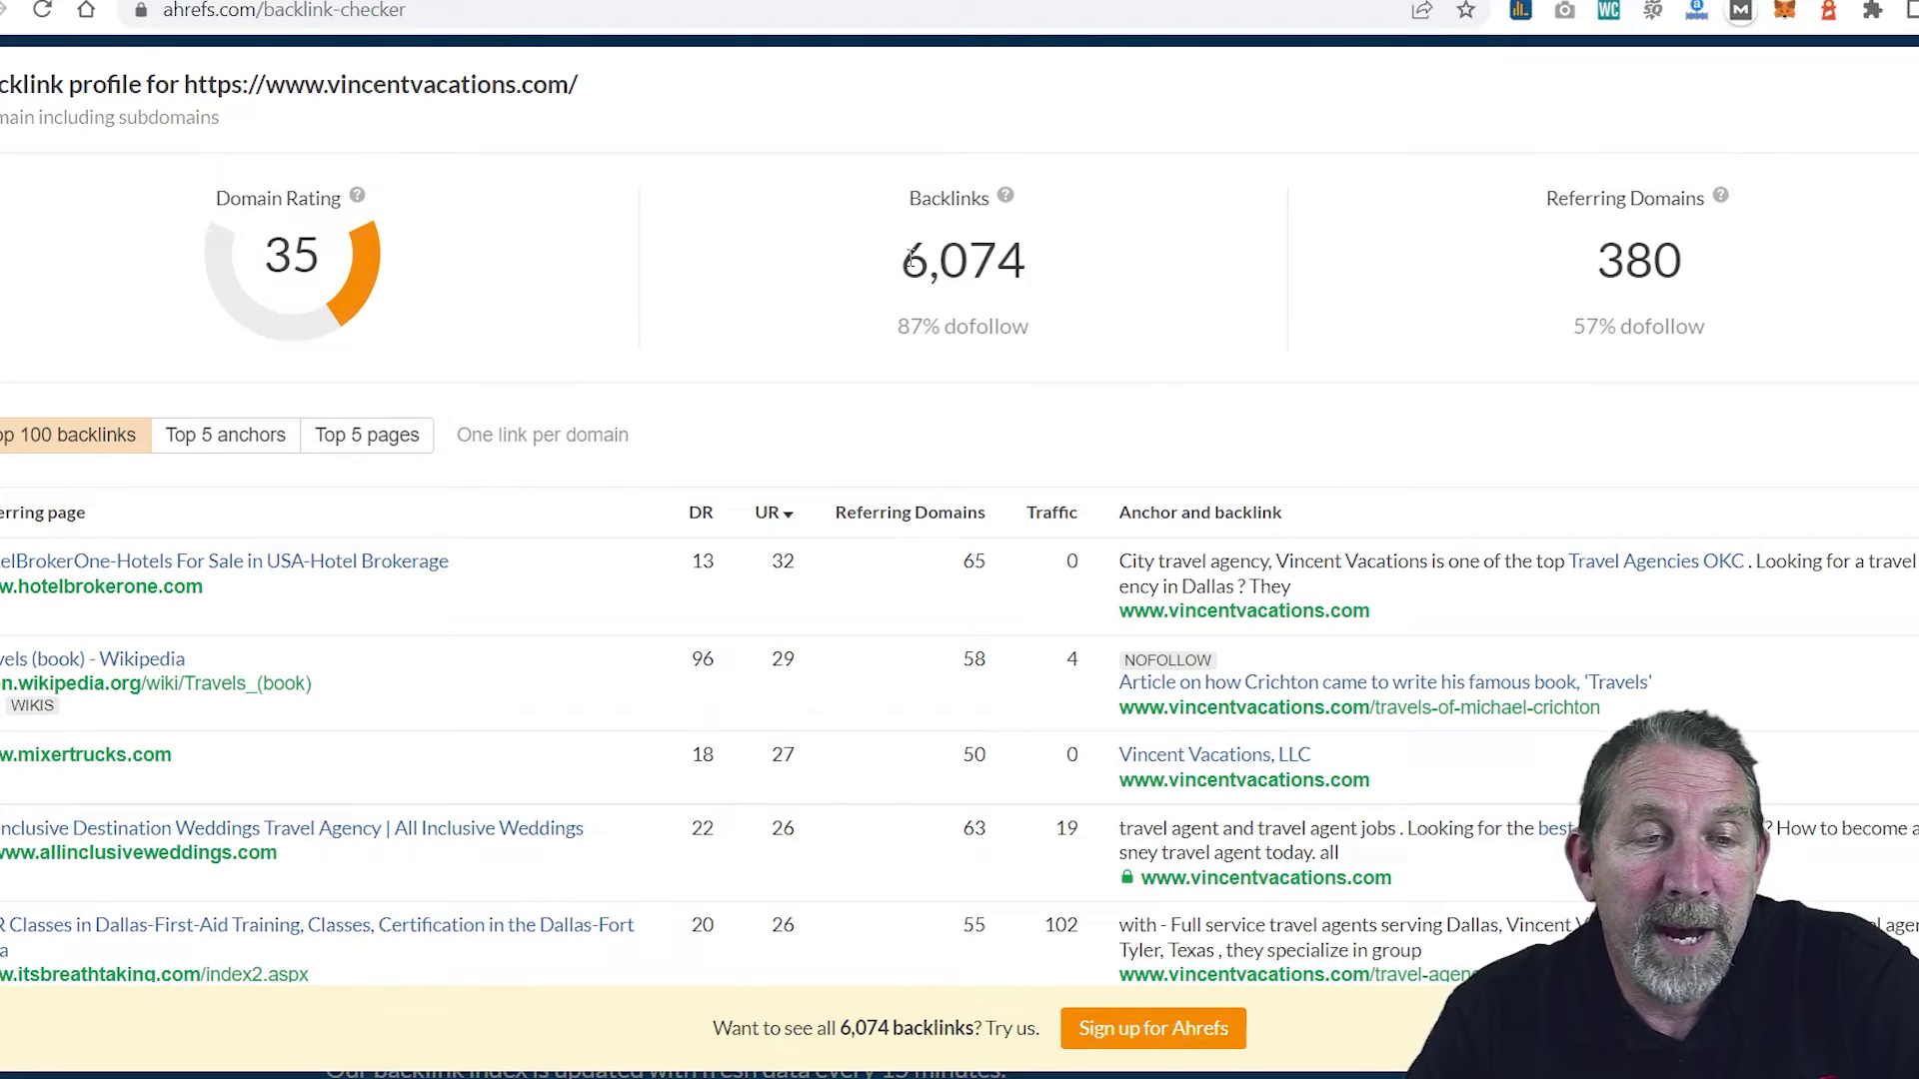
Step: Highlight the backlink total for vincentvacations.com in the Ahrefs backlink checker and review the first referring pages and their anchors
drag(910, 261, 1054, 268)
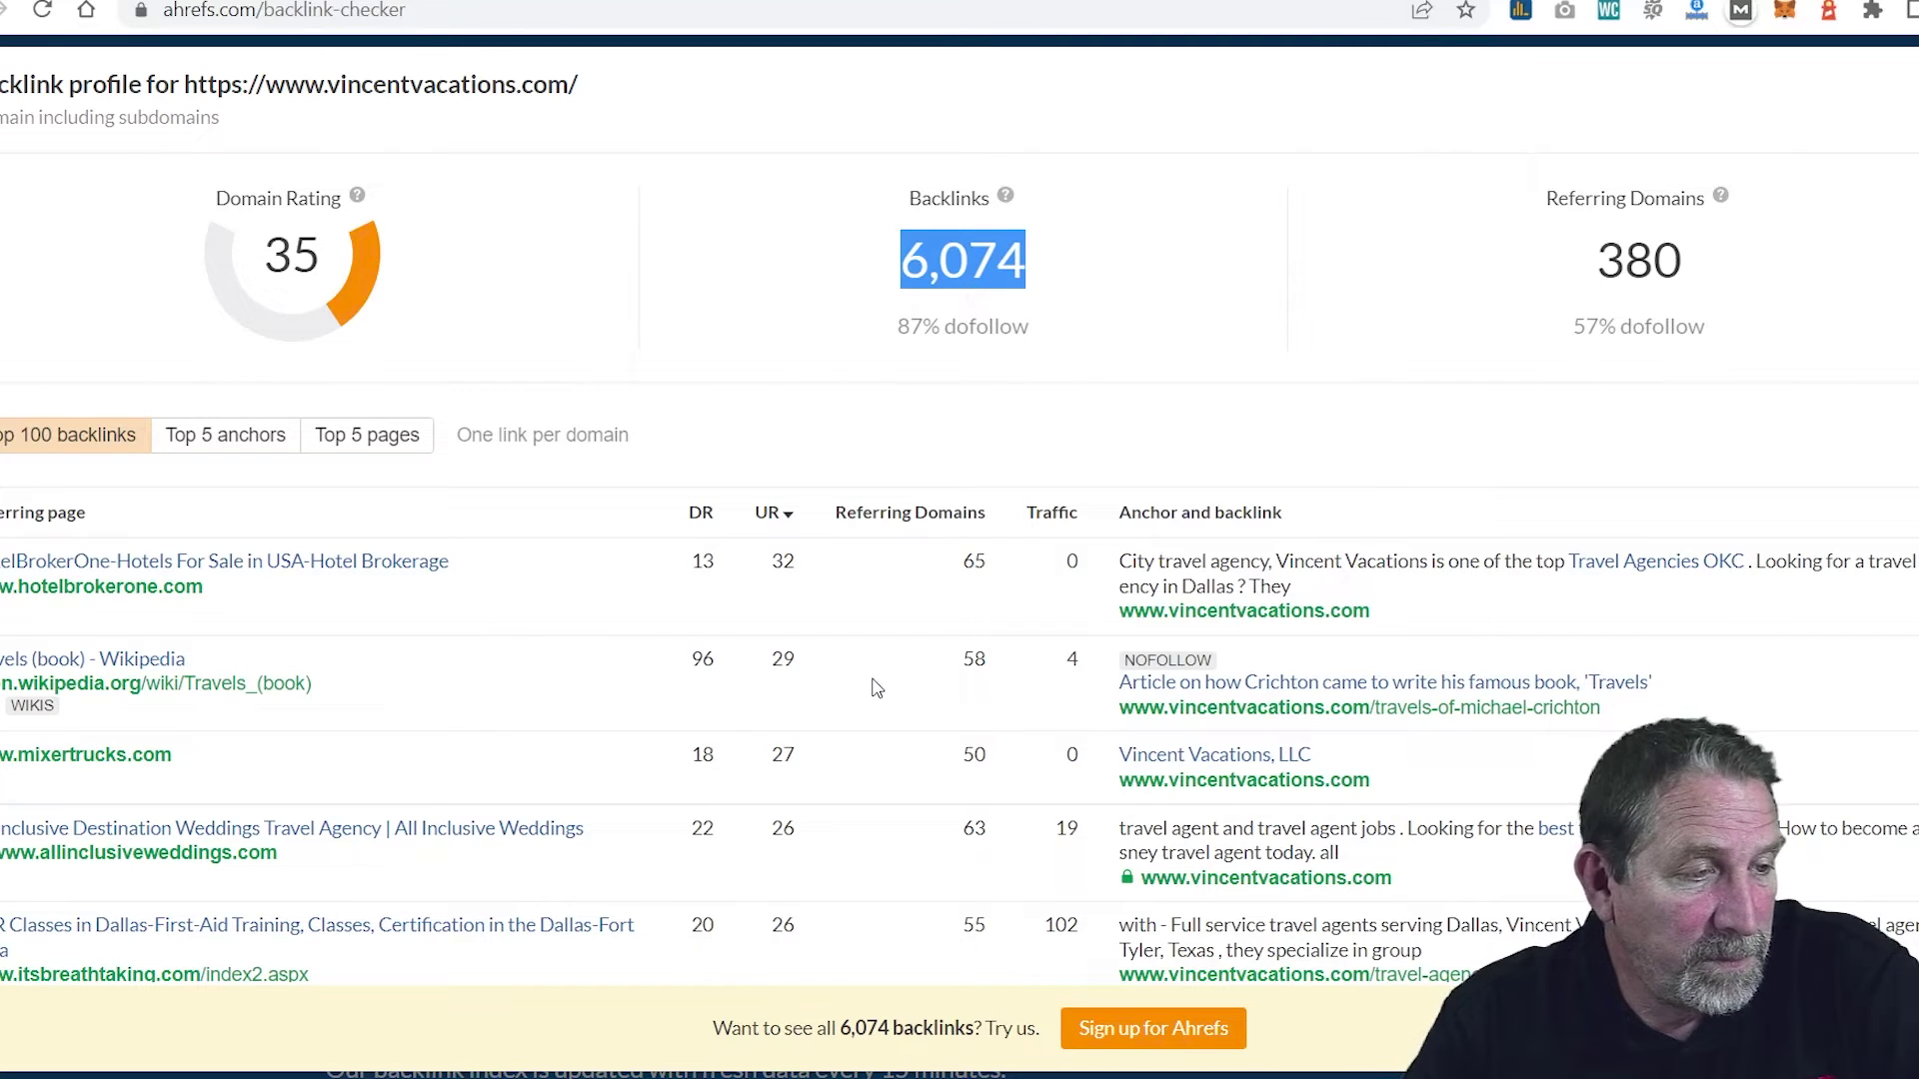
scroll(873, 689, down, 1)
scroll(872, 689, down, 2)
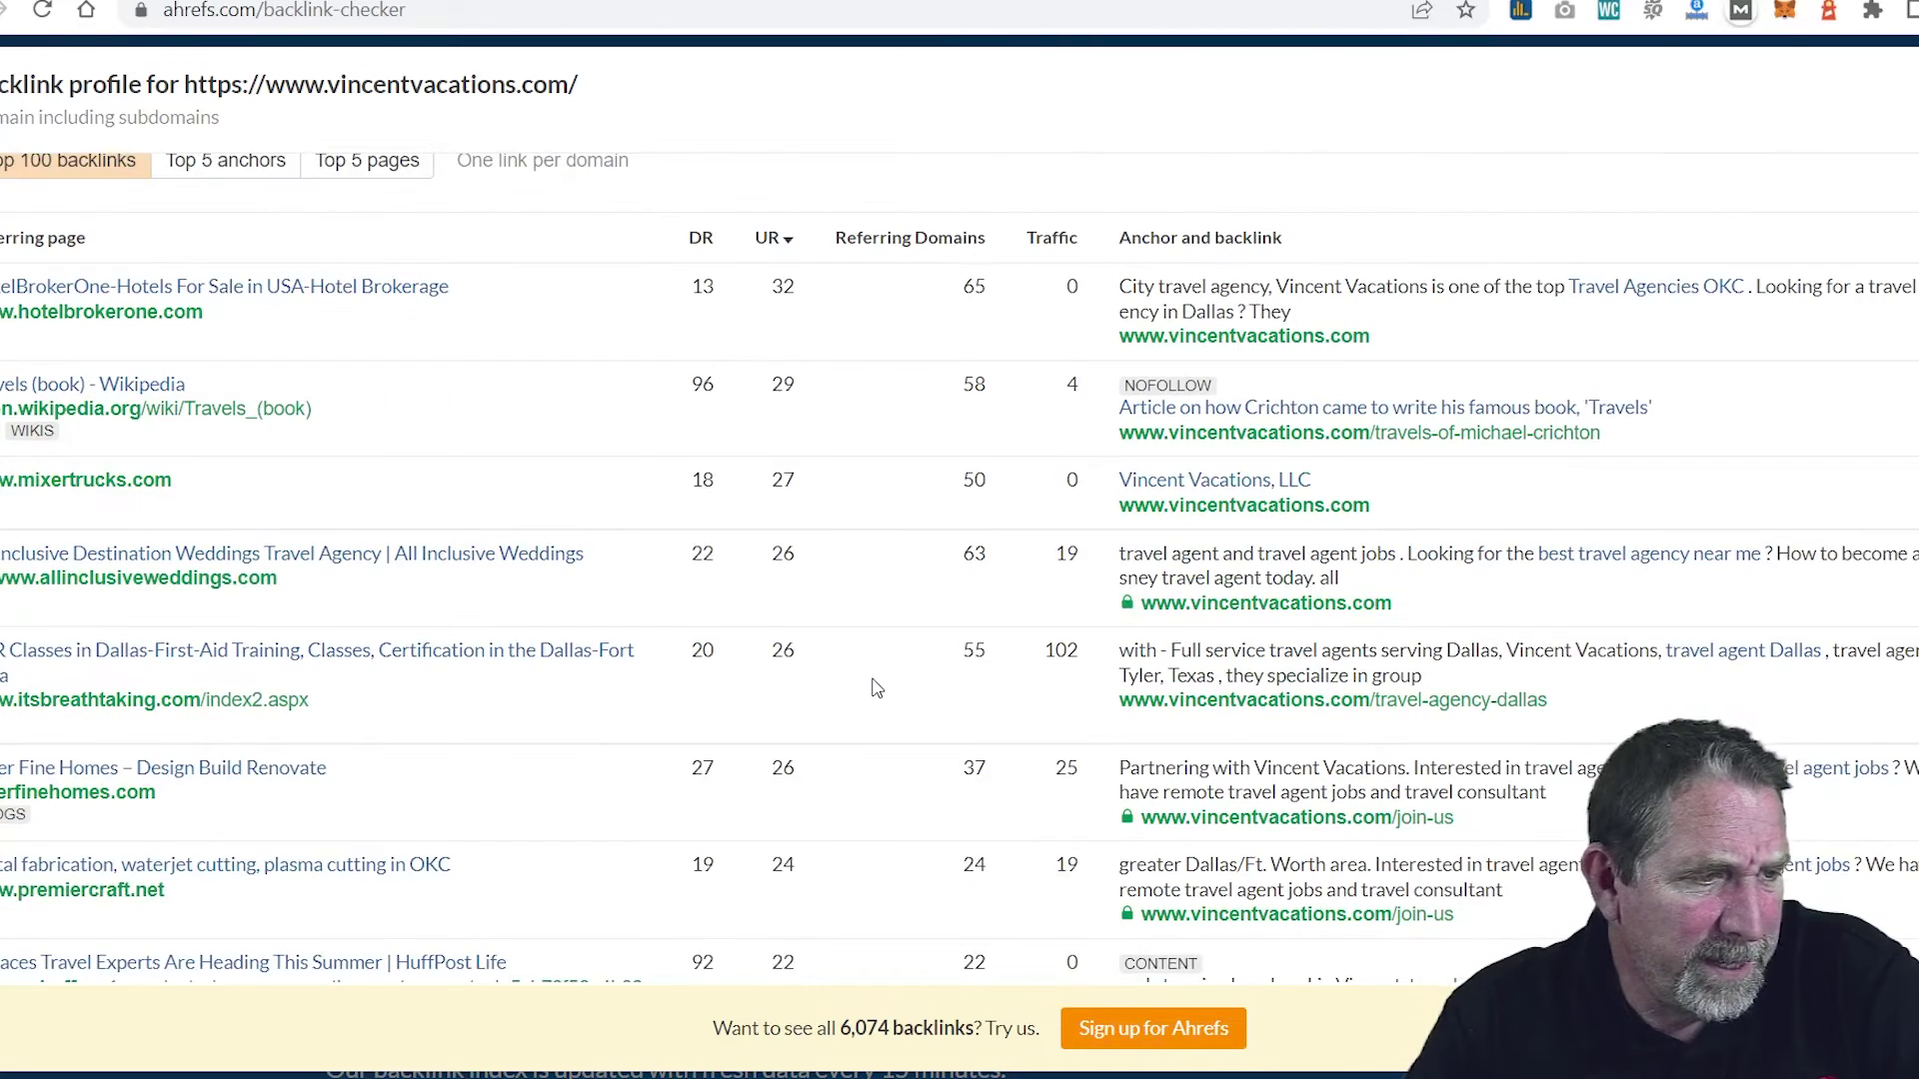
scroll(876, 689, down, 1)
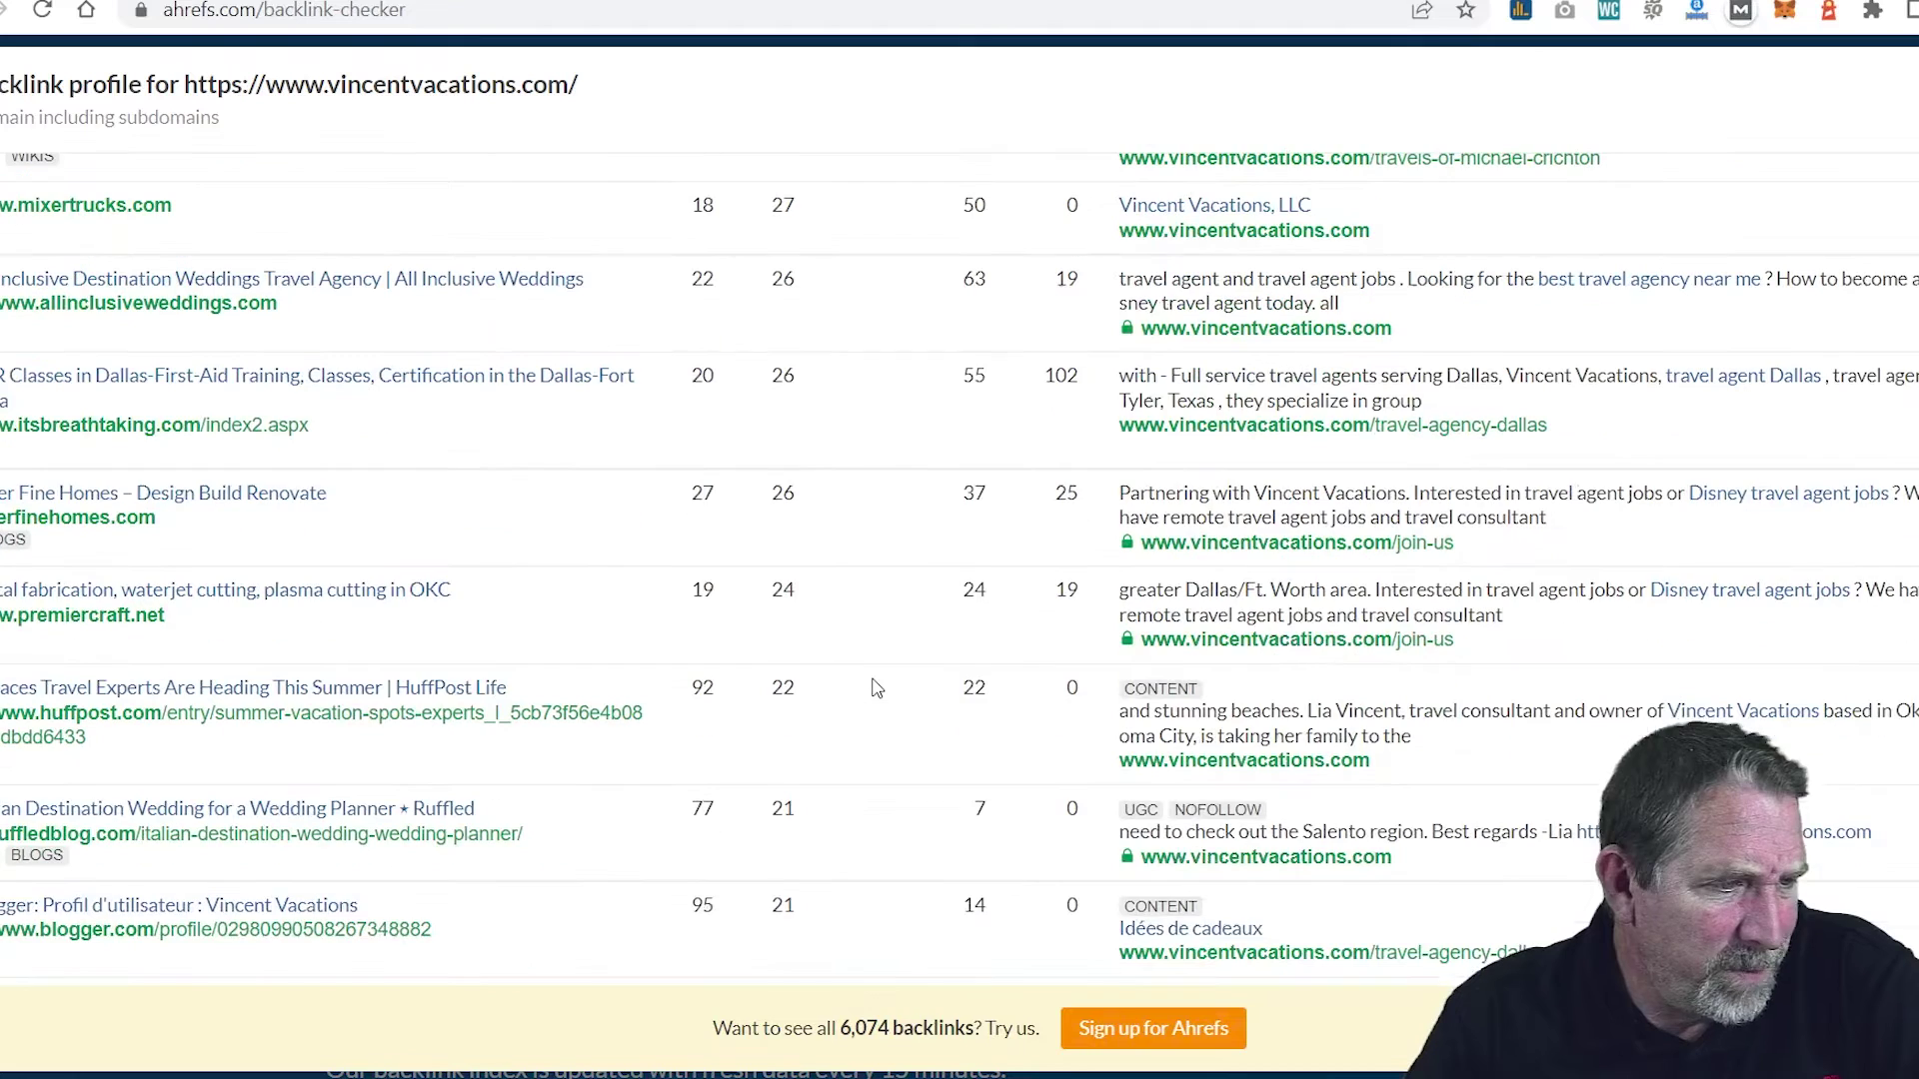
scroll(873, 688, down, 1)
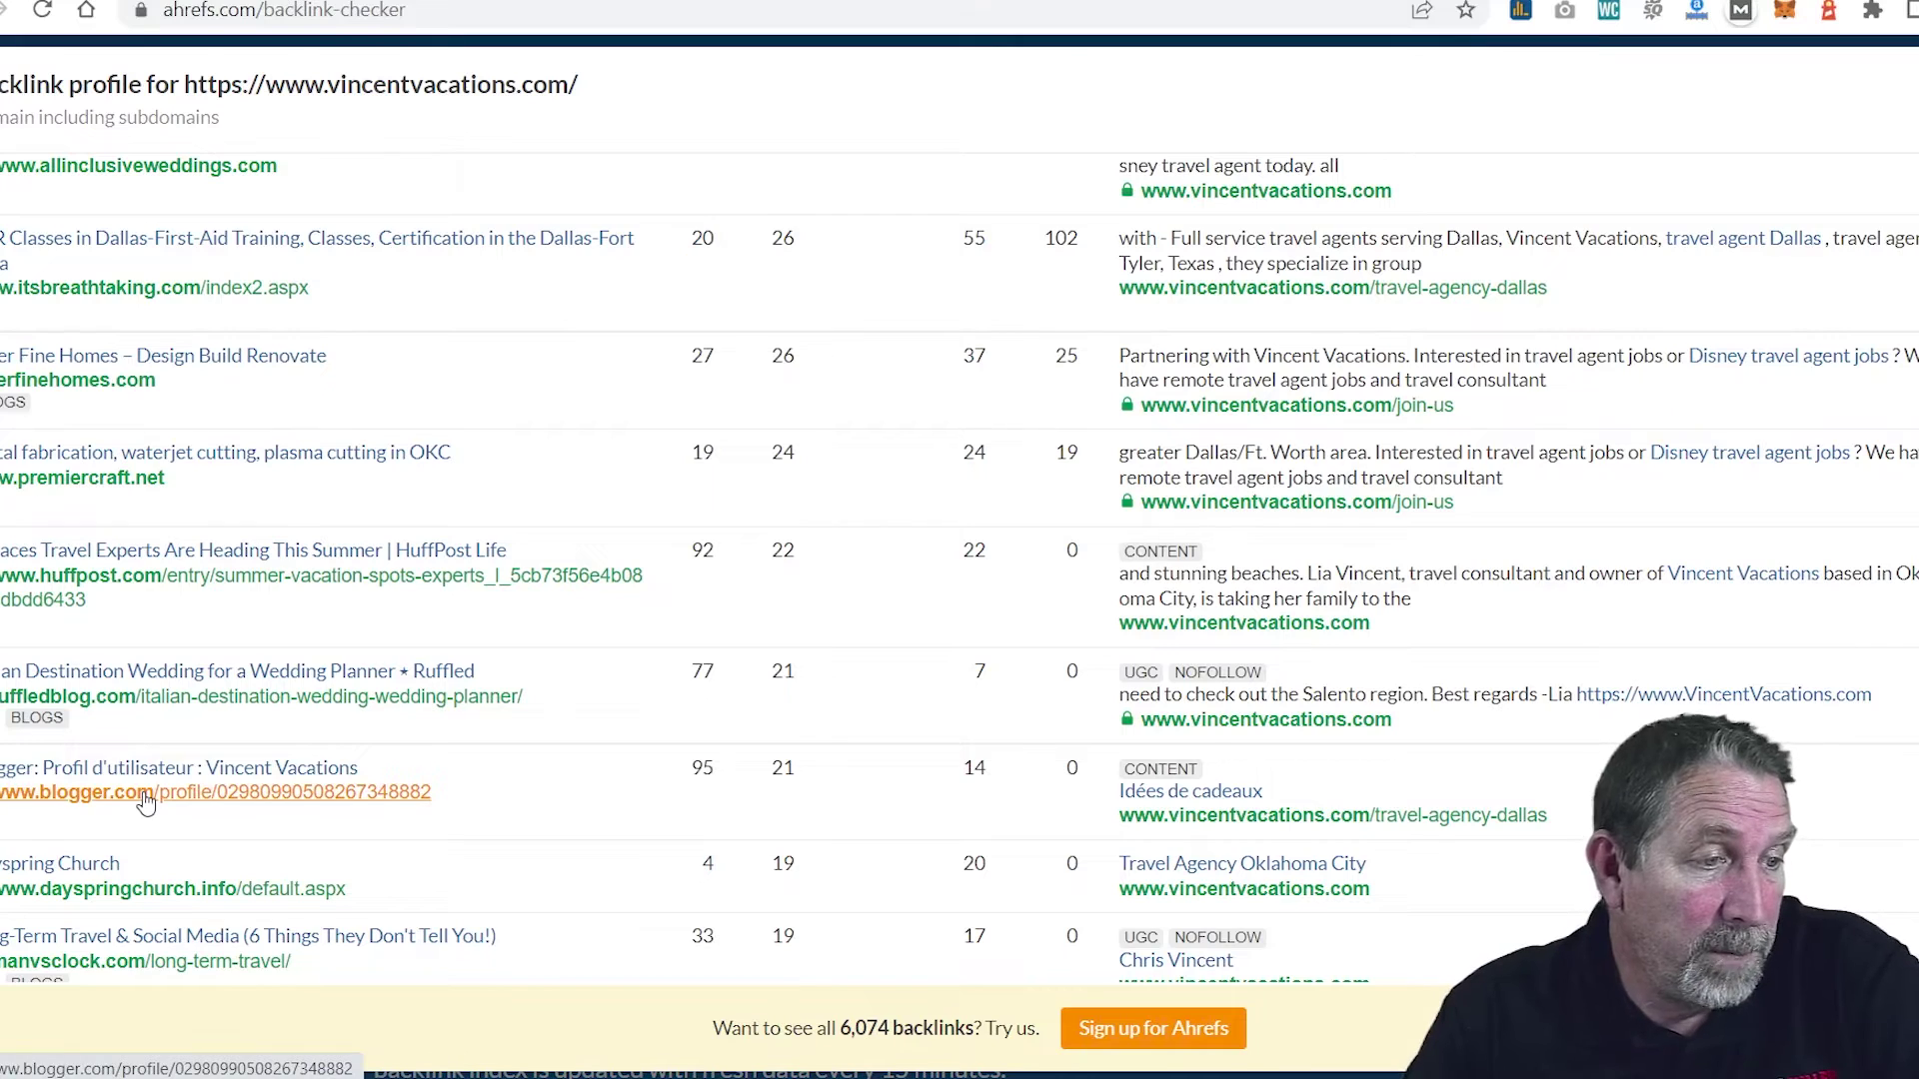
scroll(428, 765, down, 1)
scroll(560, 764, down, 3)
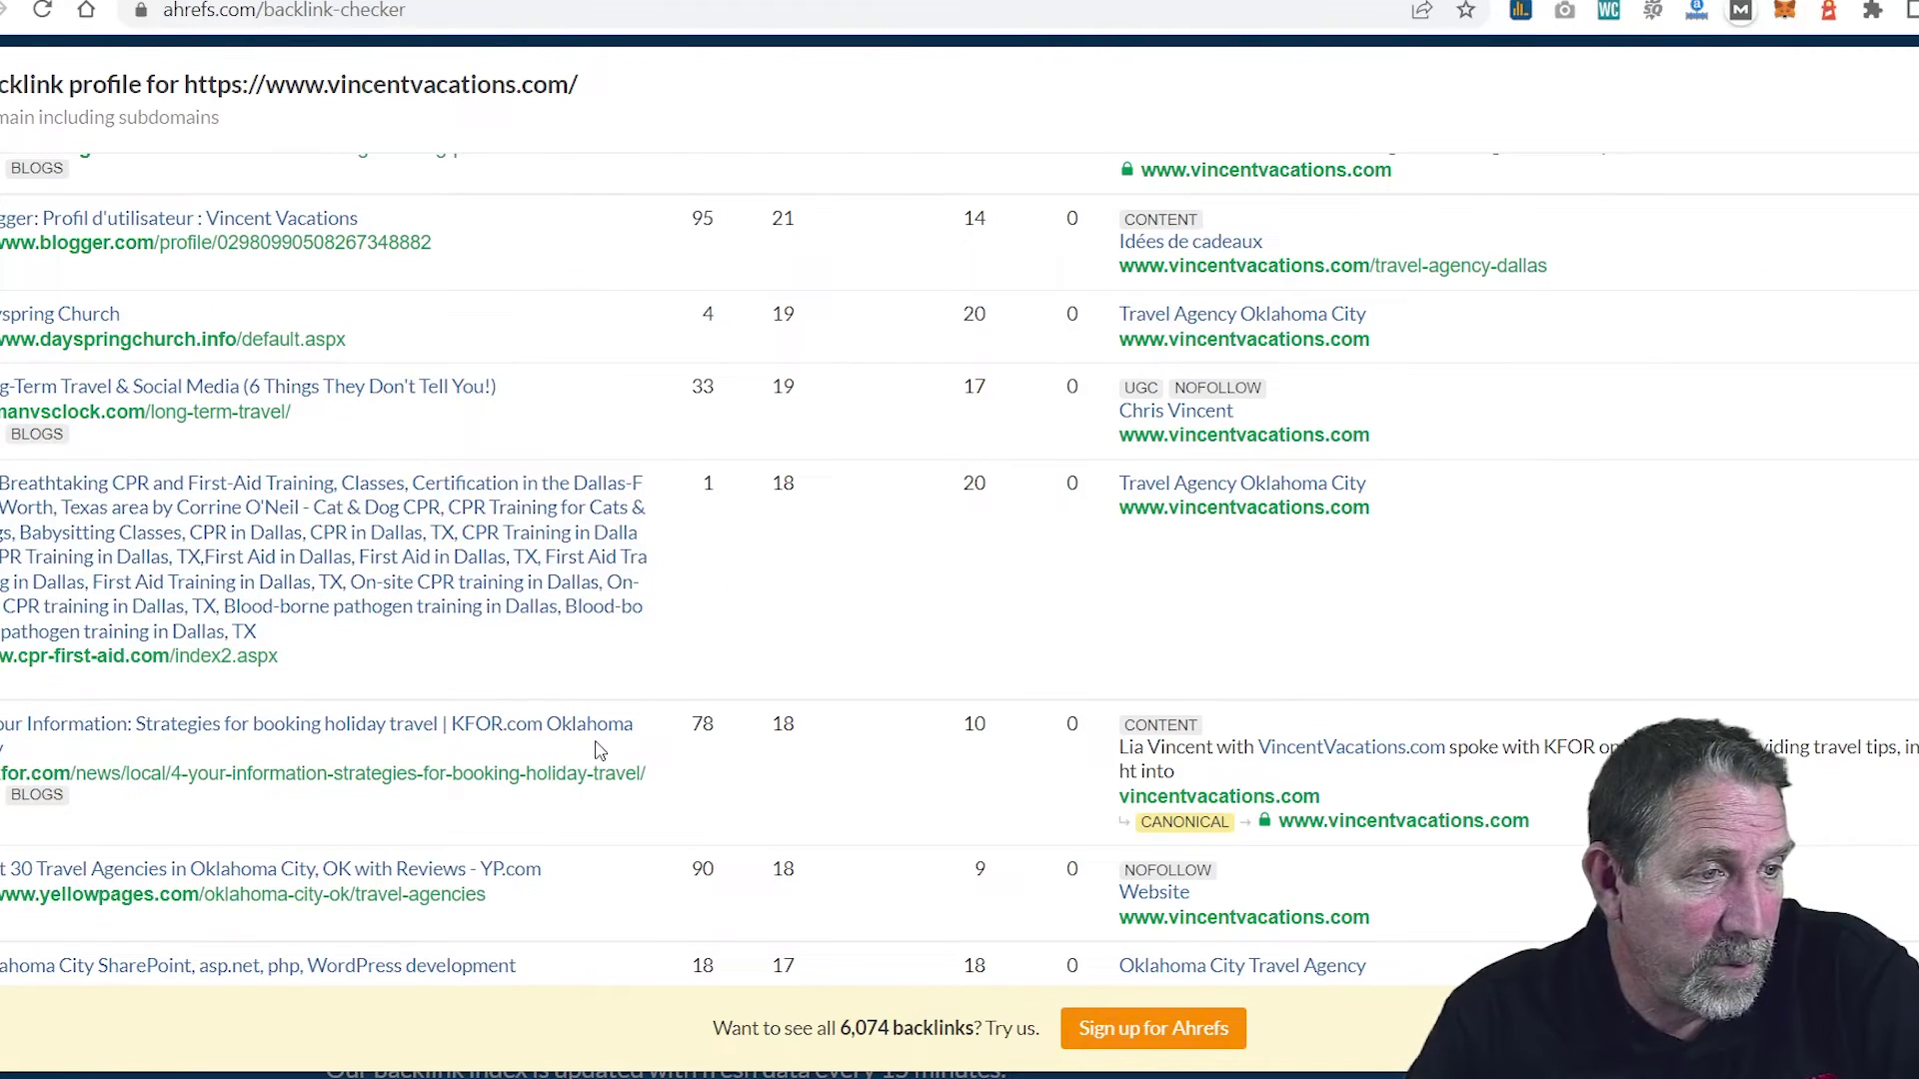
Step: Examine the remaining referring pages in the vincentvacations.com backlink list, including the directory, Wikipedia and blog links
scroll(604, 748, down, 2)
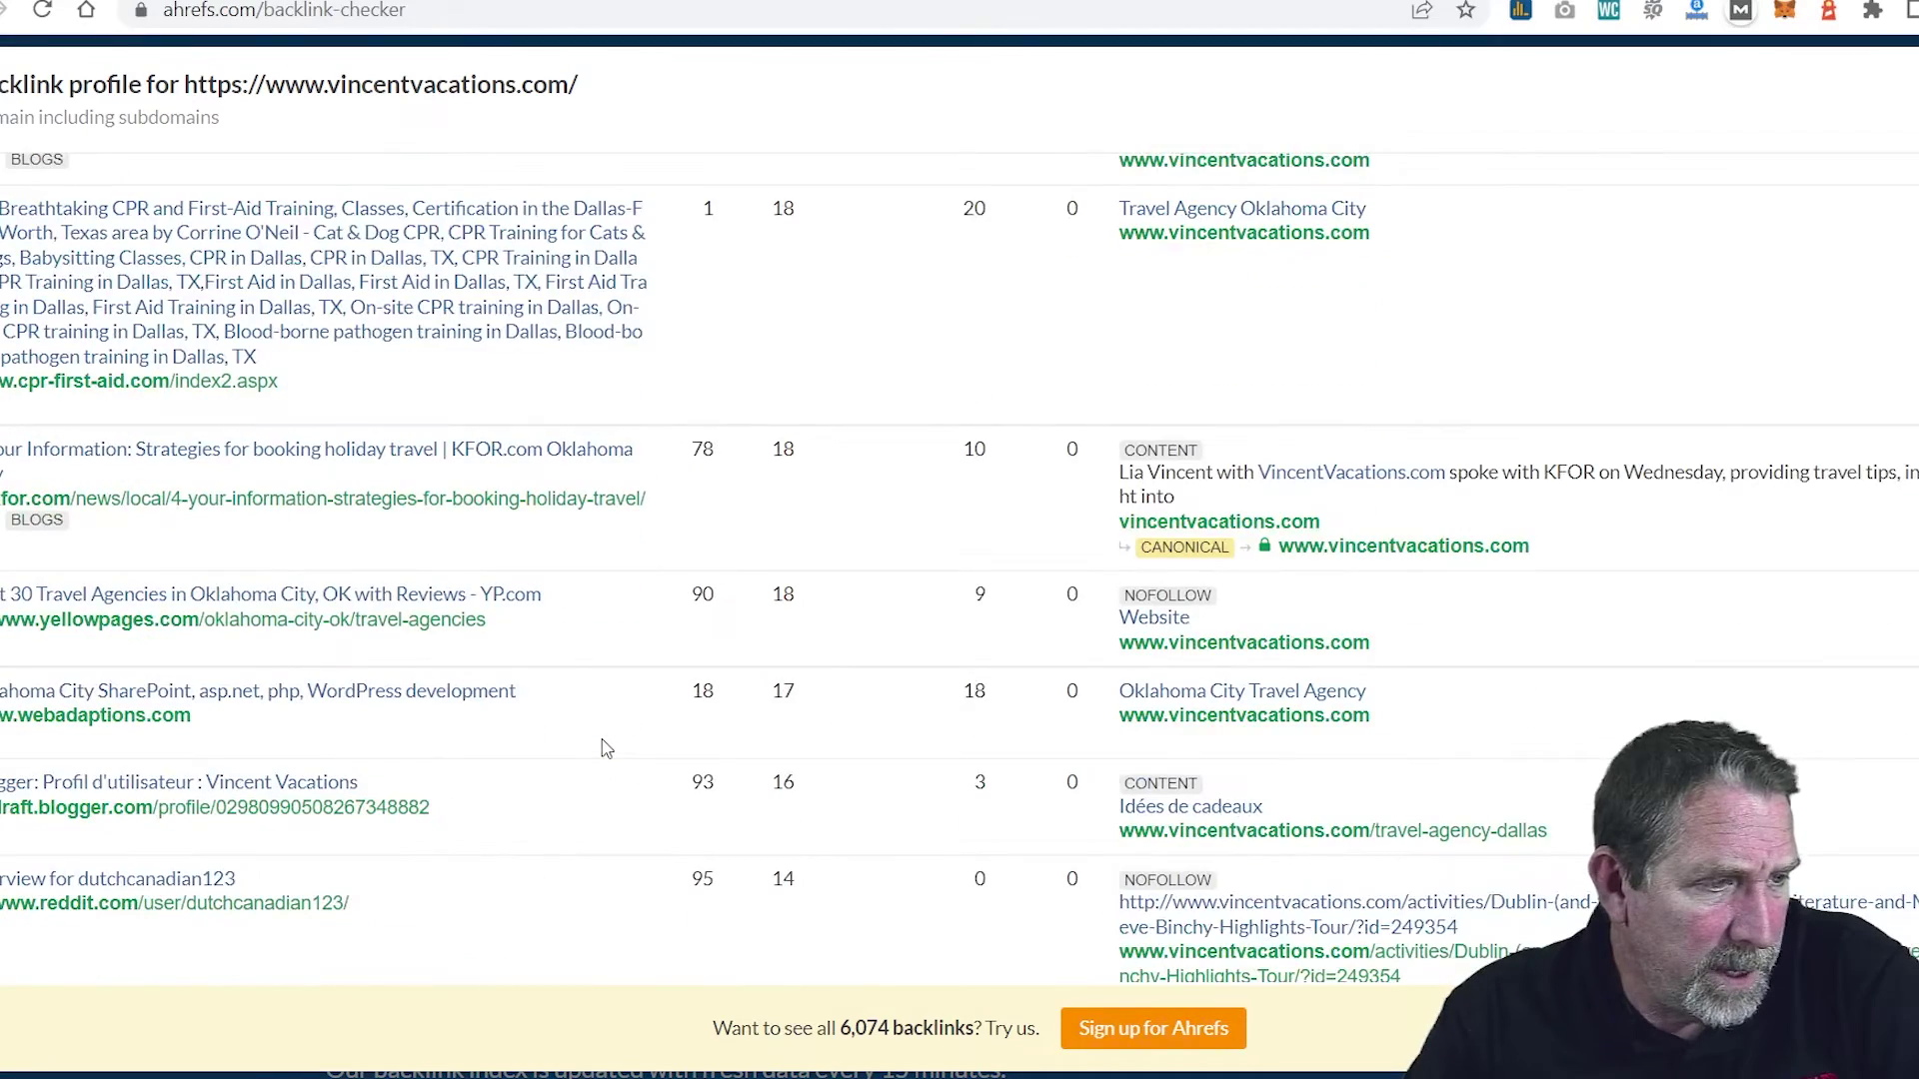
scroll(604, 748, down, 3)
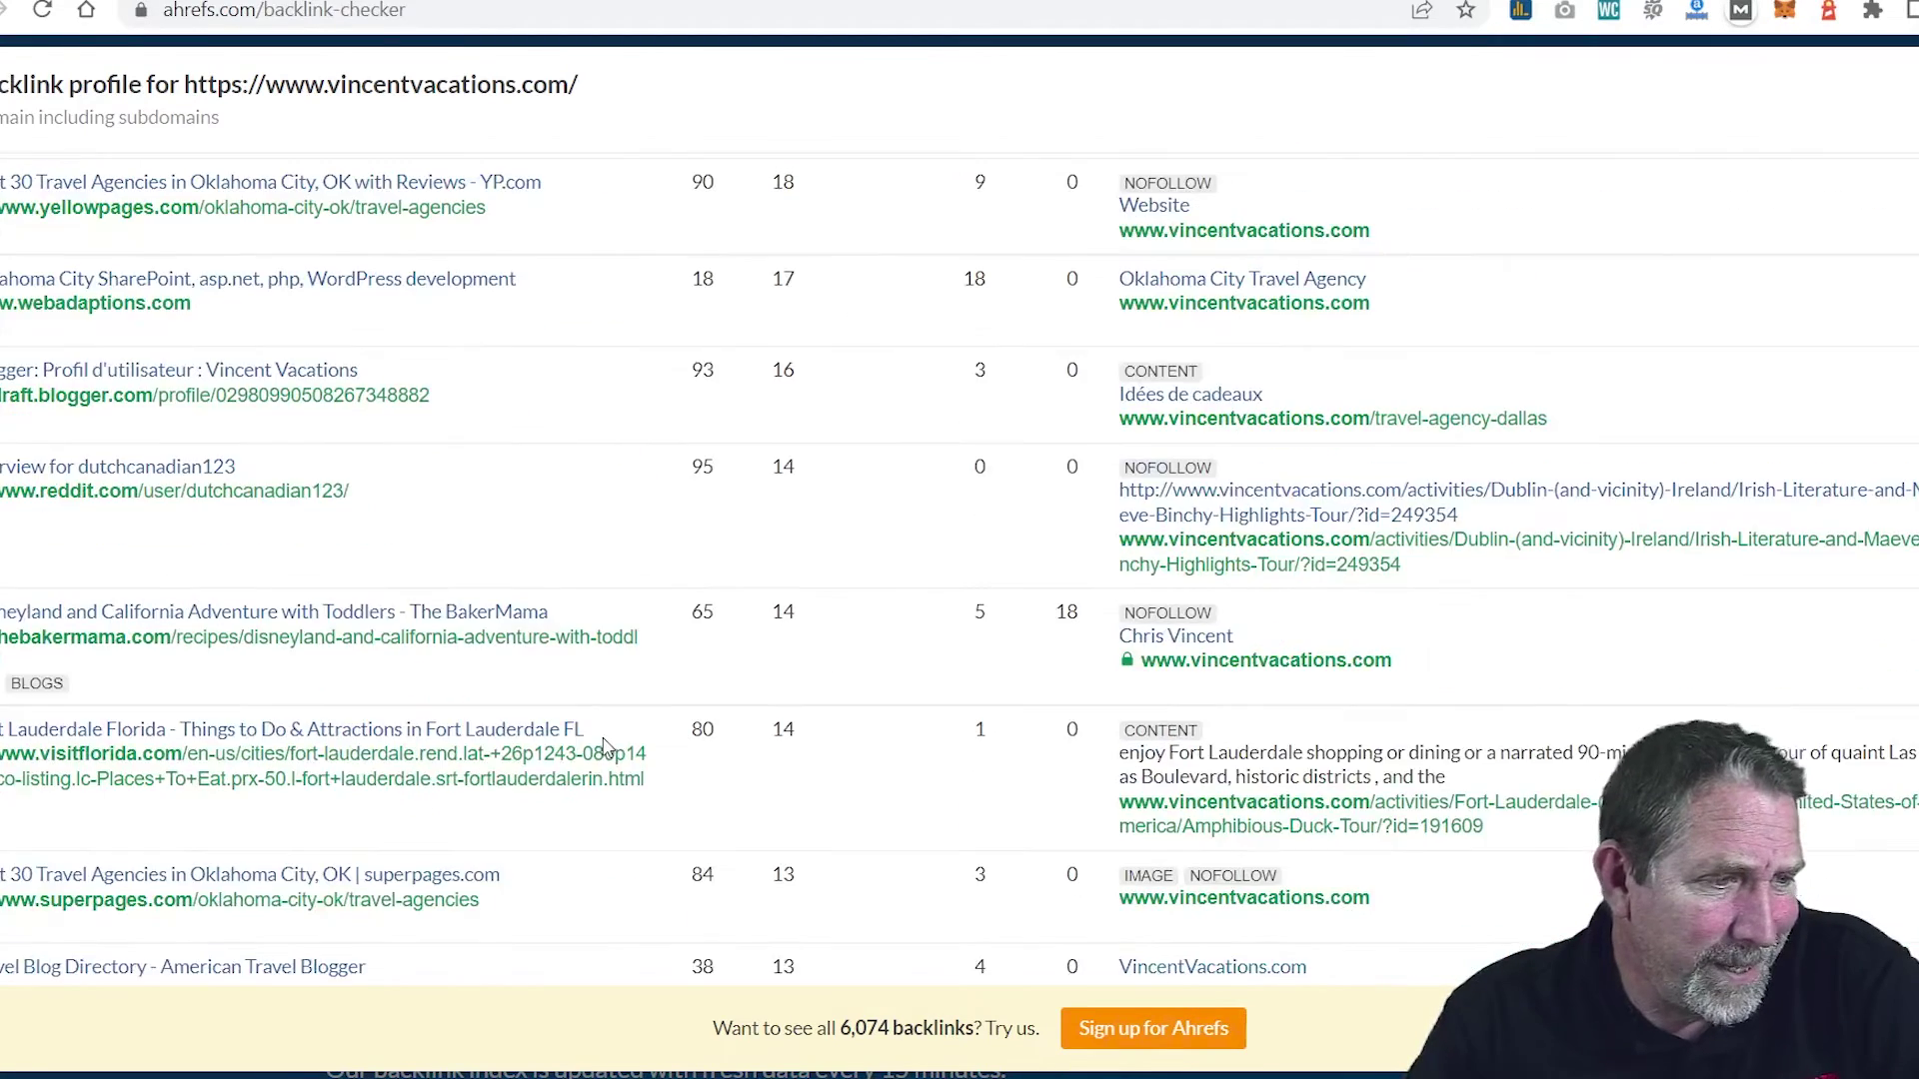
scroll(605, 745, down, 4)
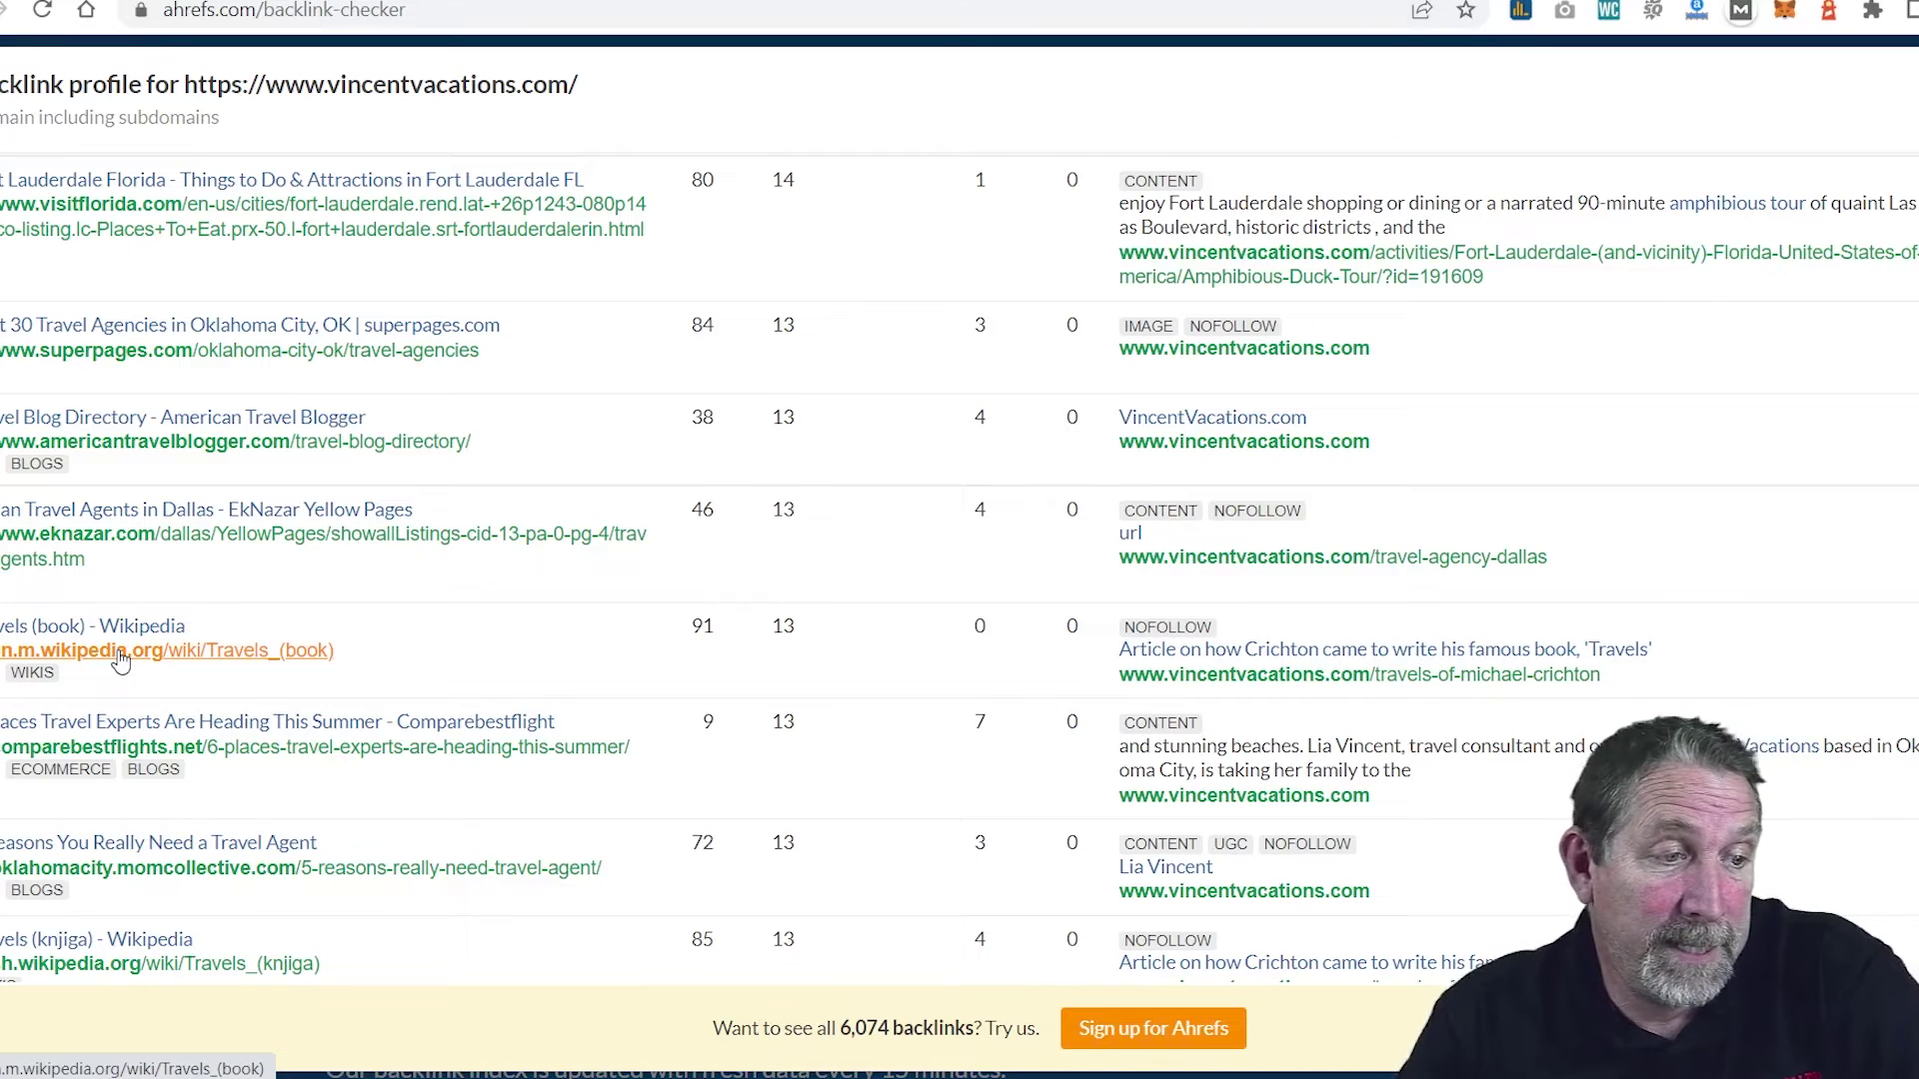
scroll(120, 662, down, 1)
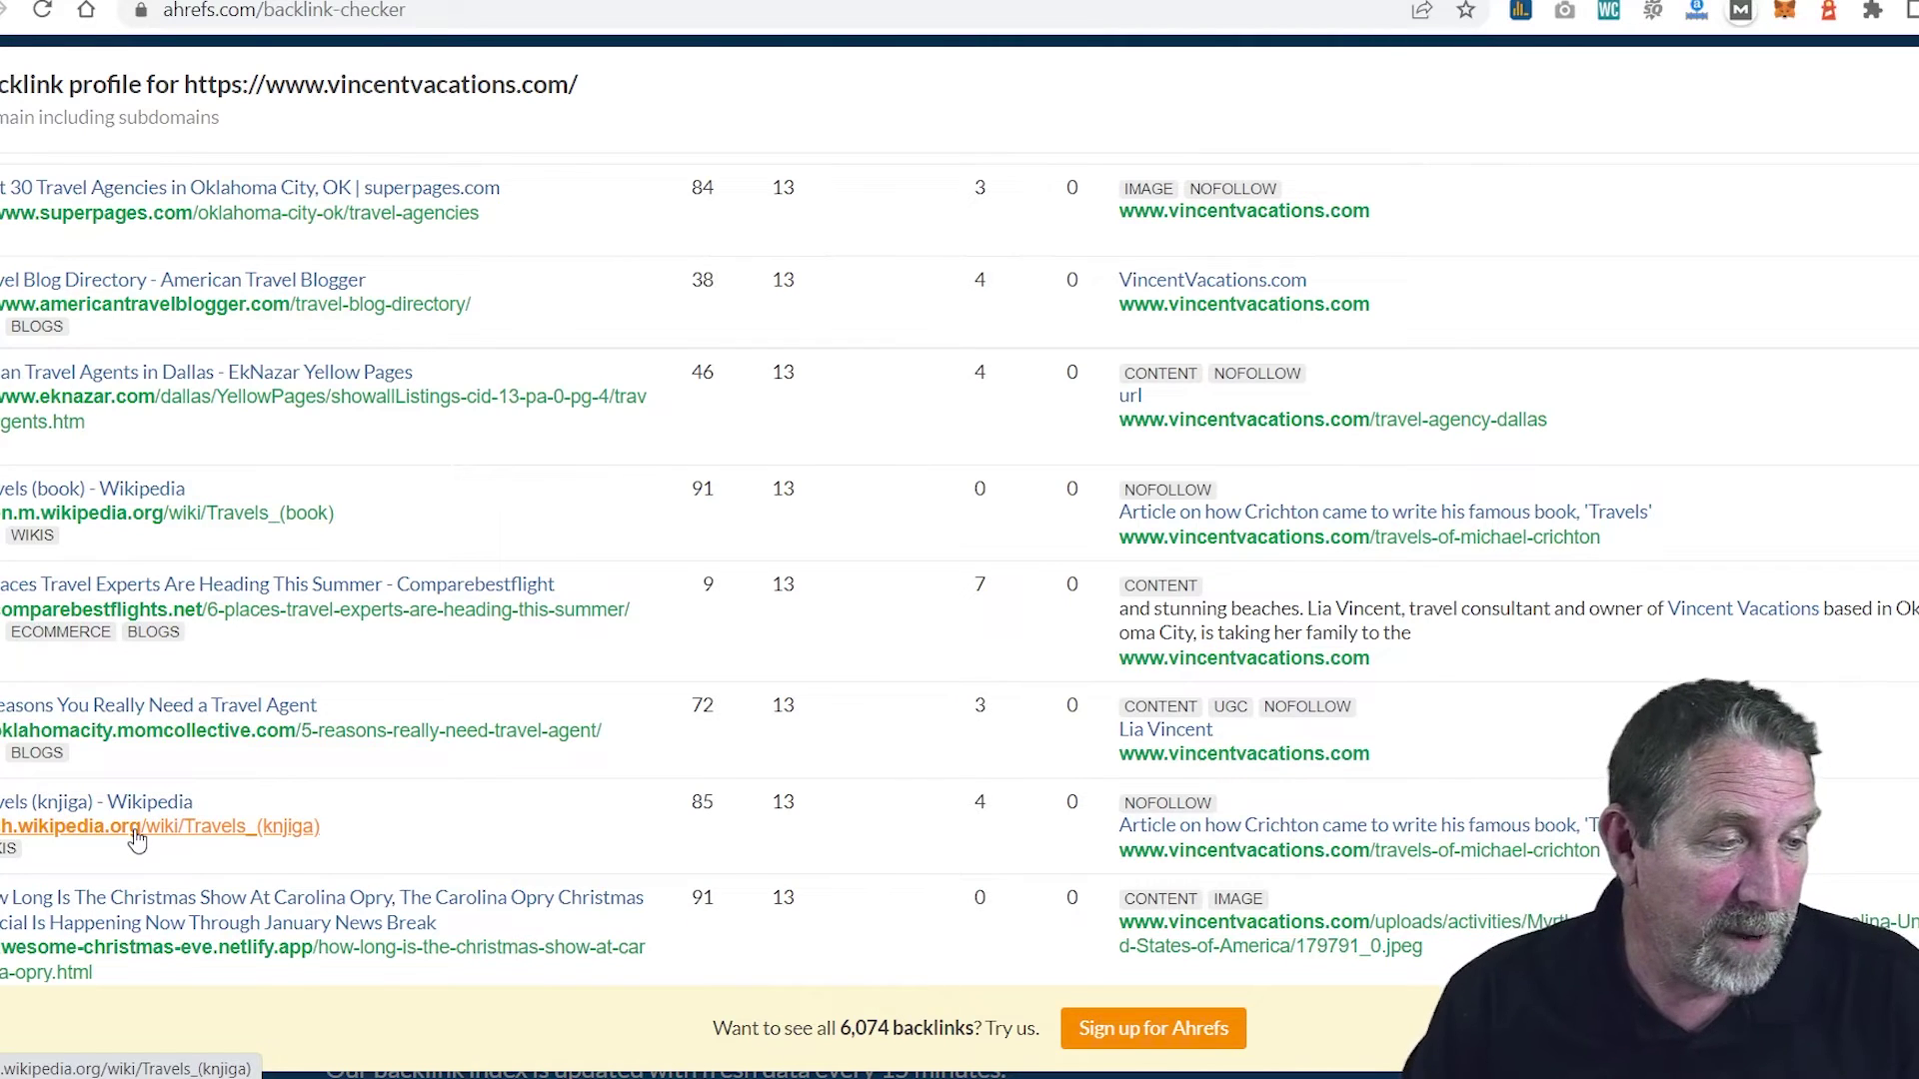
scroll(137, 840, down, 1)
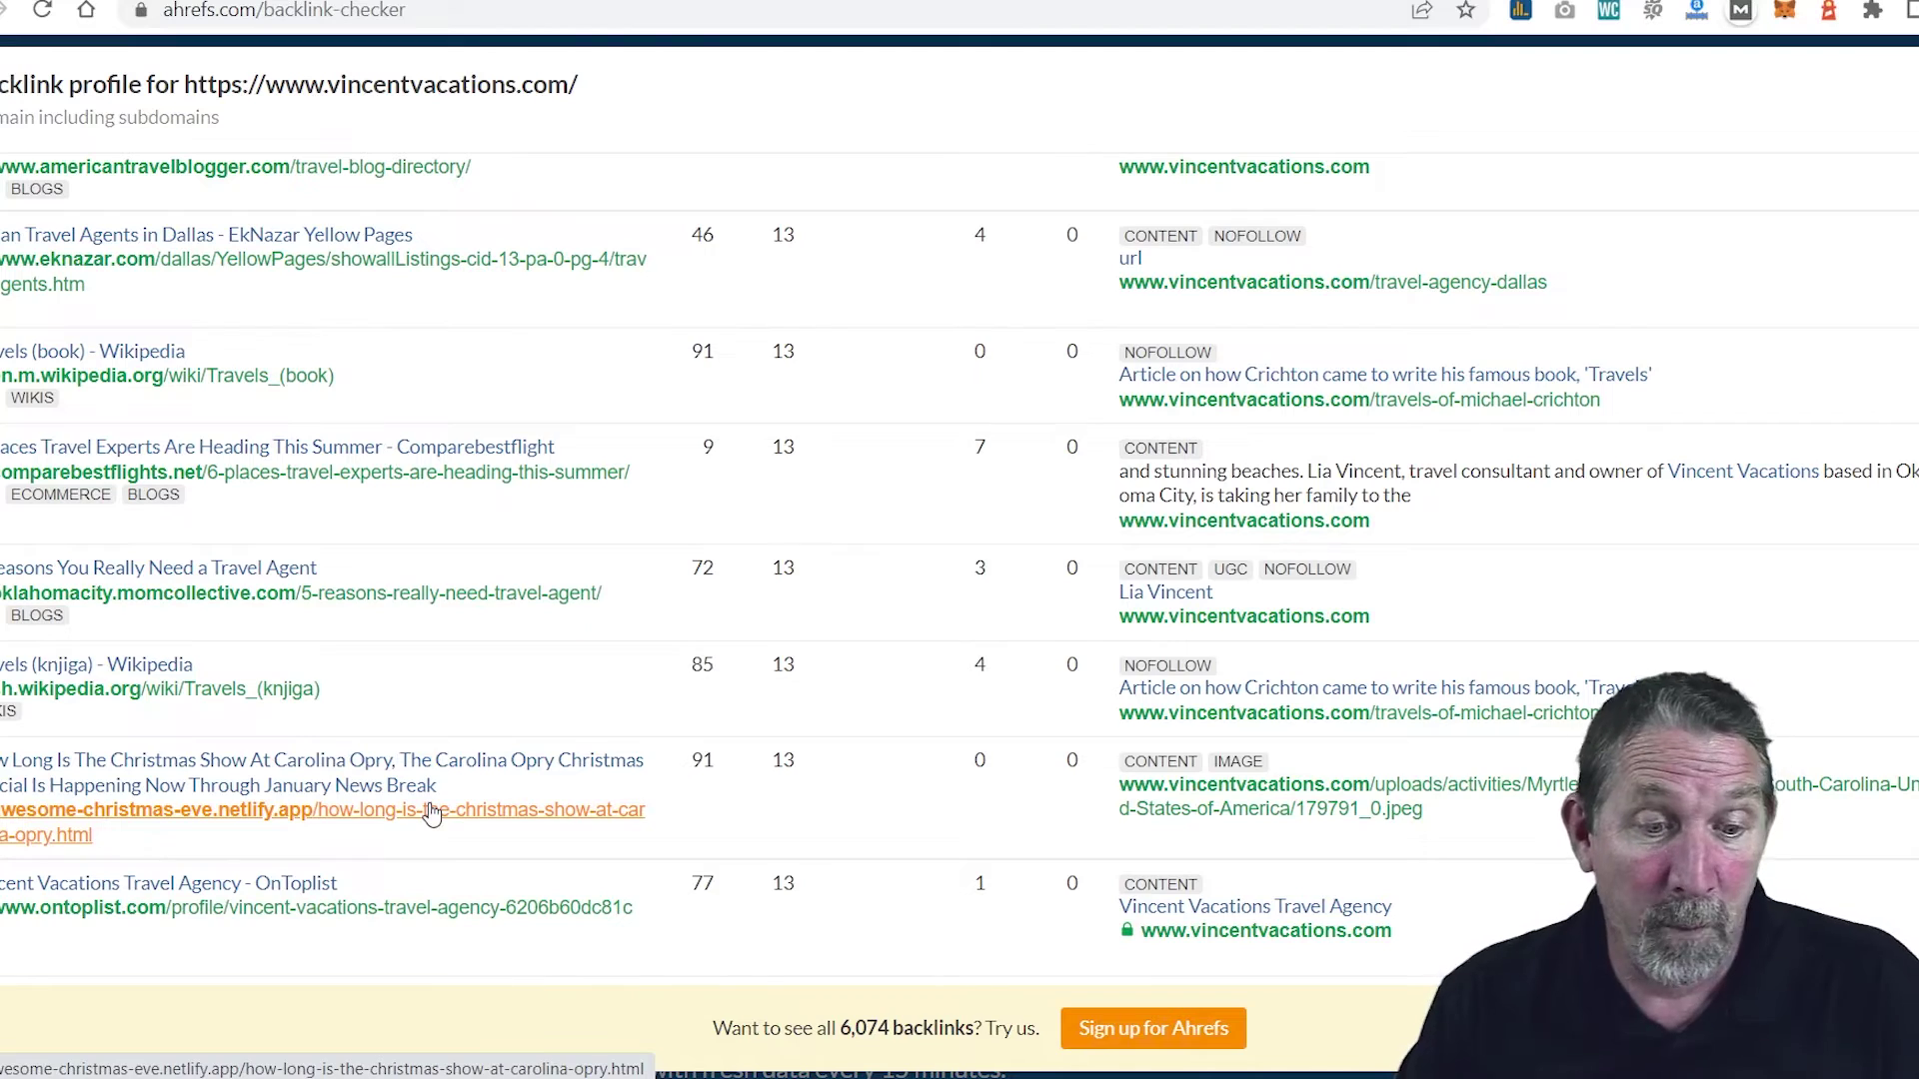
scroll(431, 813, up, 5)
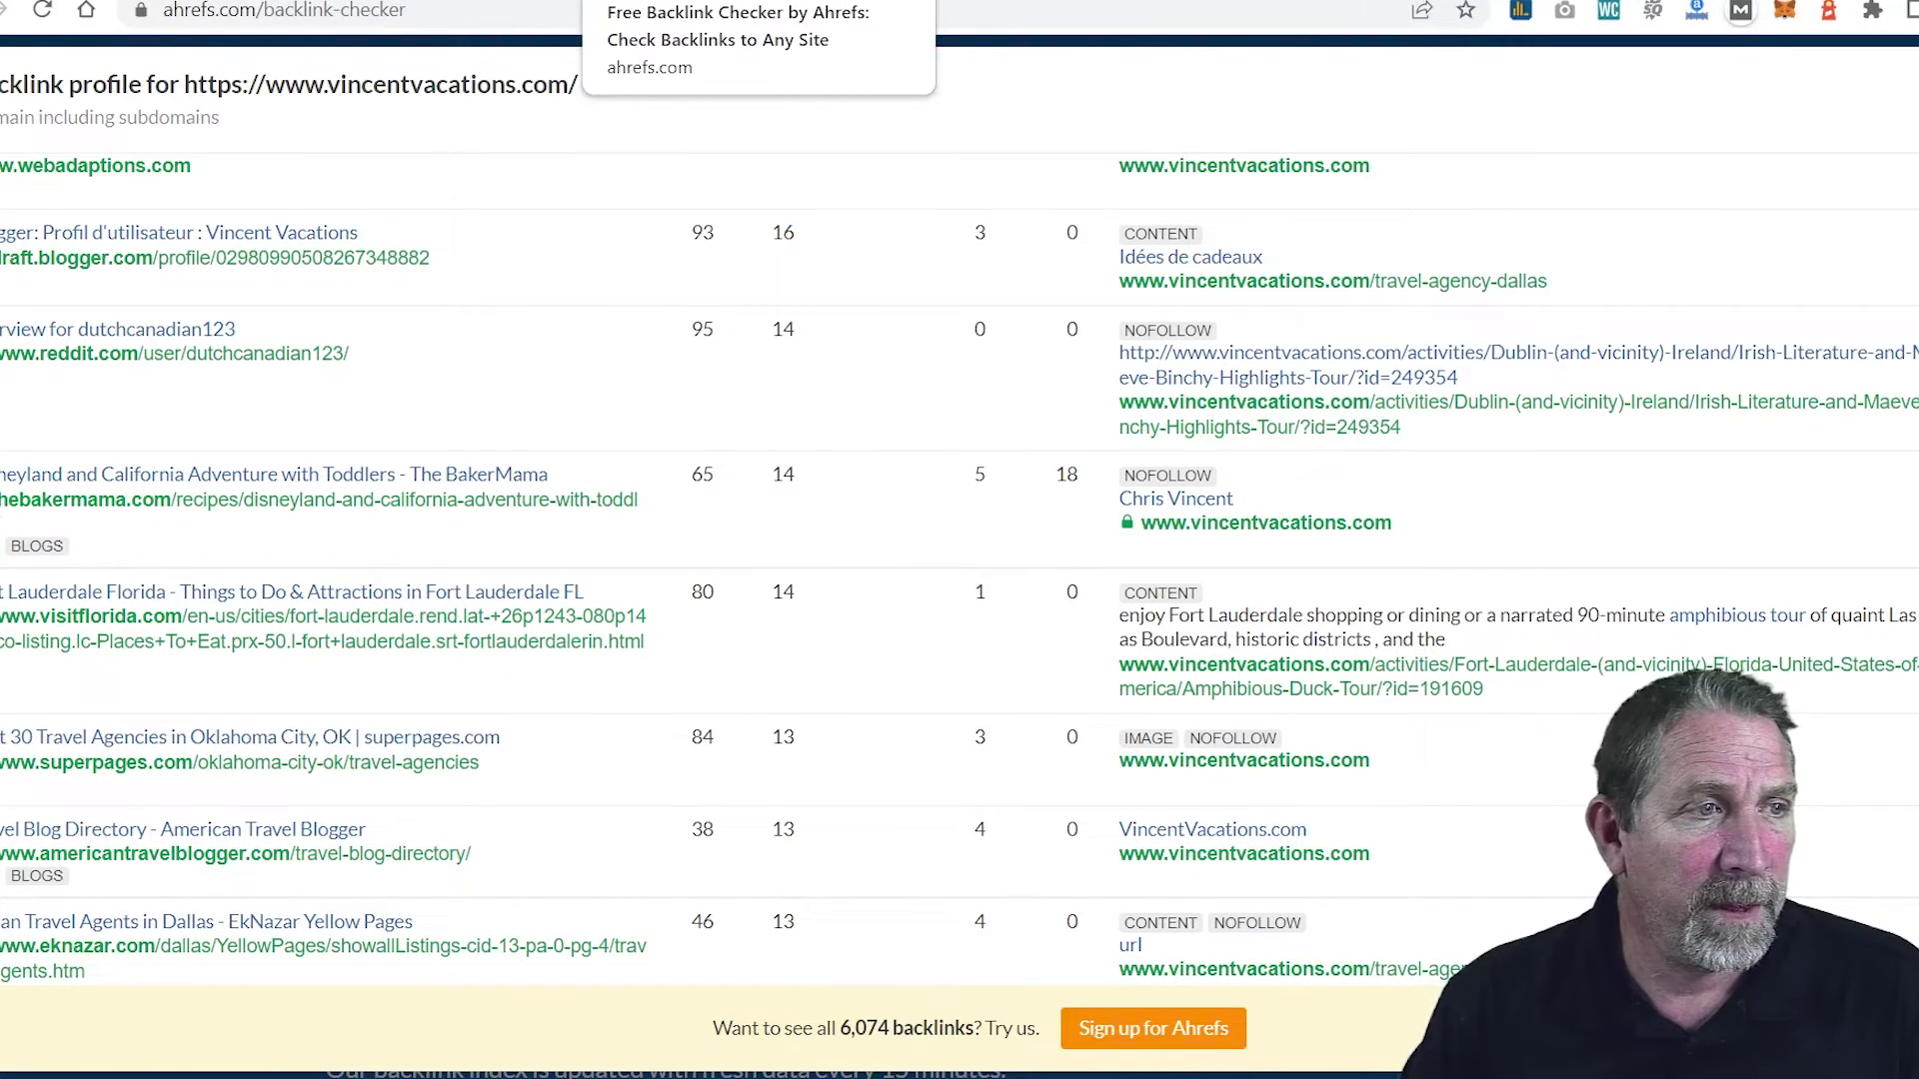
Step: Return to the Vincent Vacations Dallas page and look through it from the vacation types past the Facebook deals section toward the footer
click(480, 2)
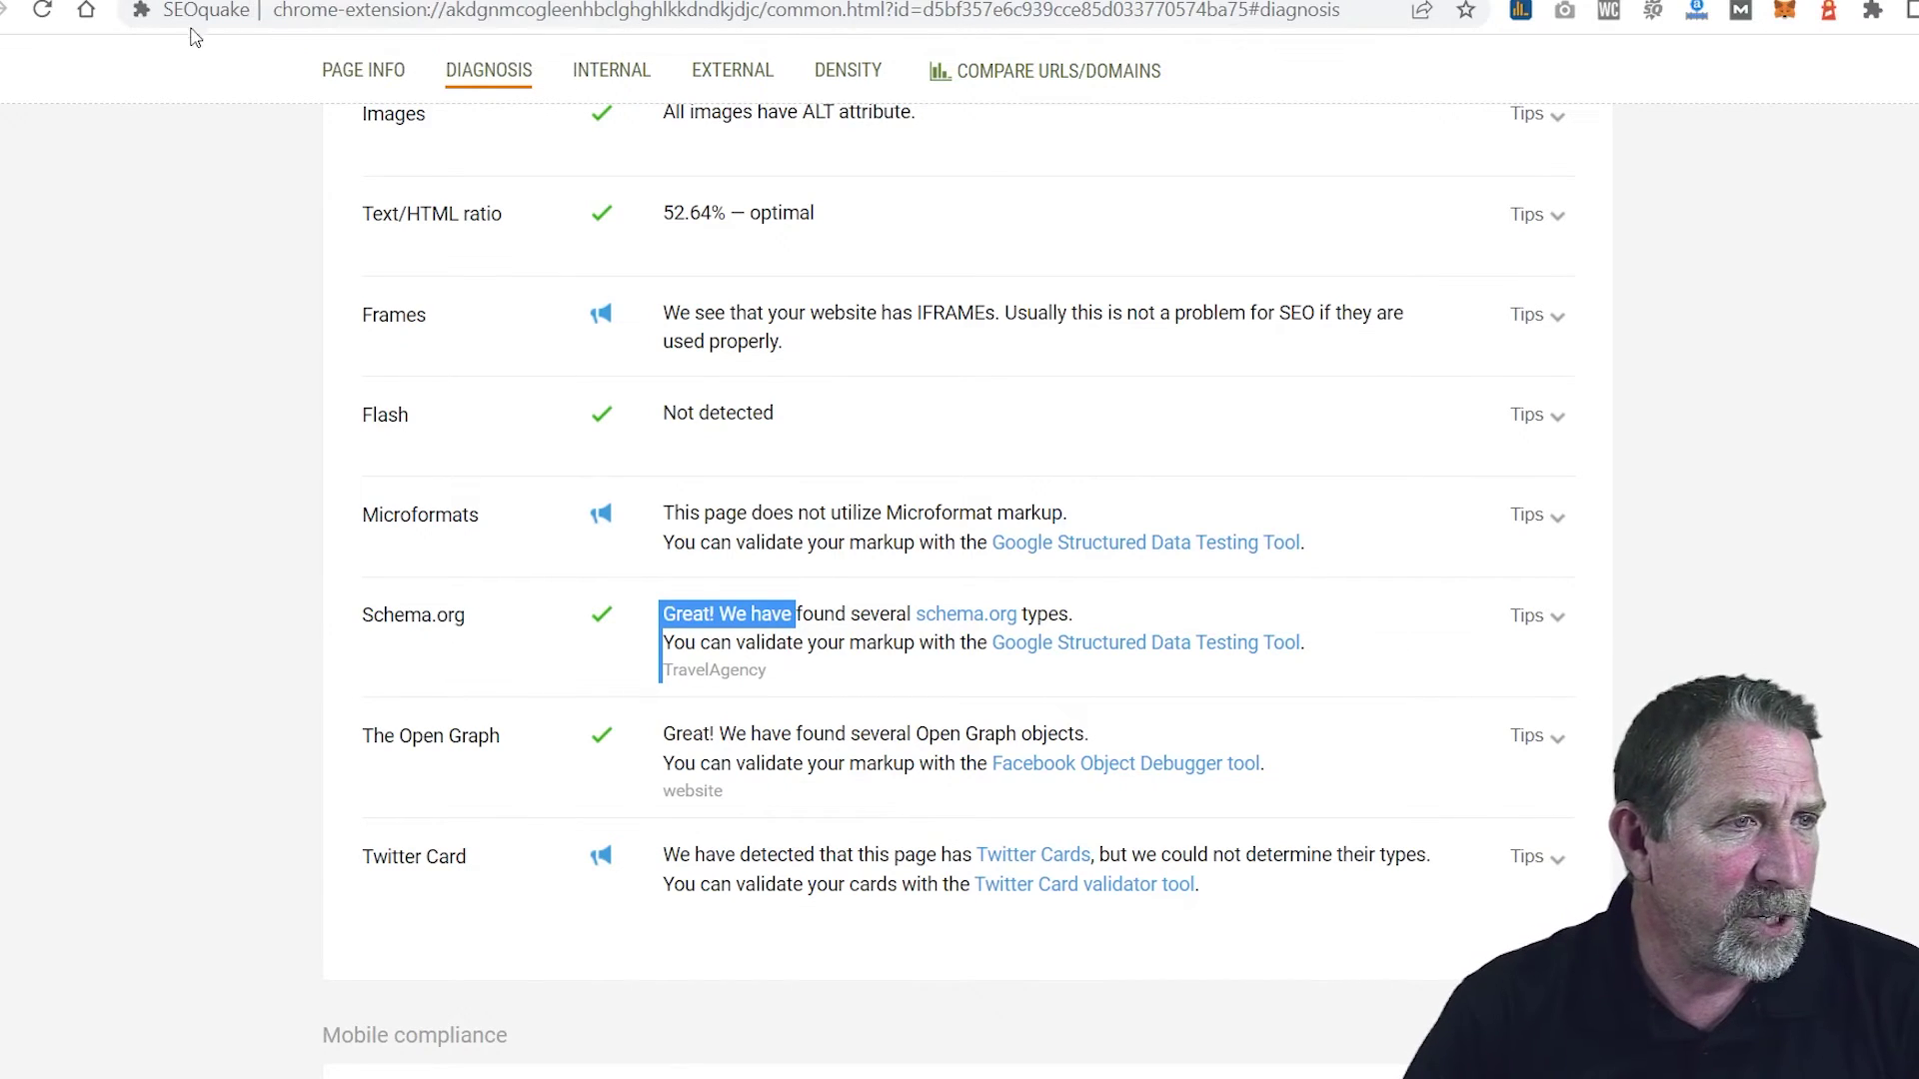
click(180, 0)
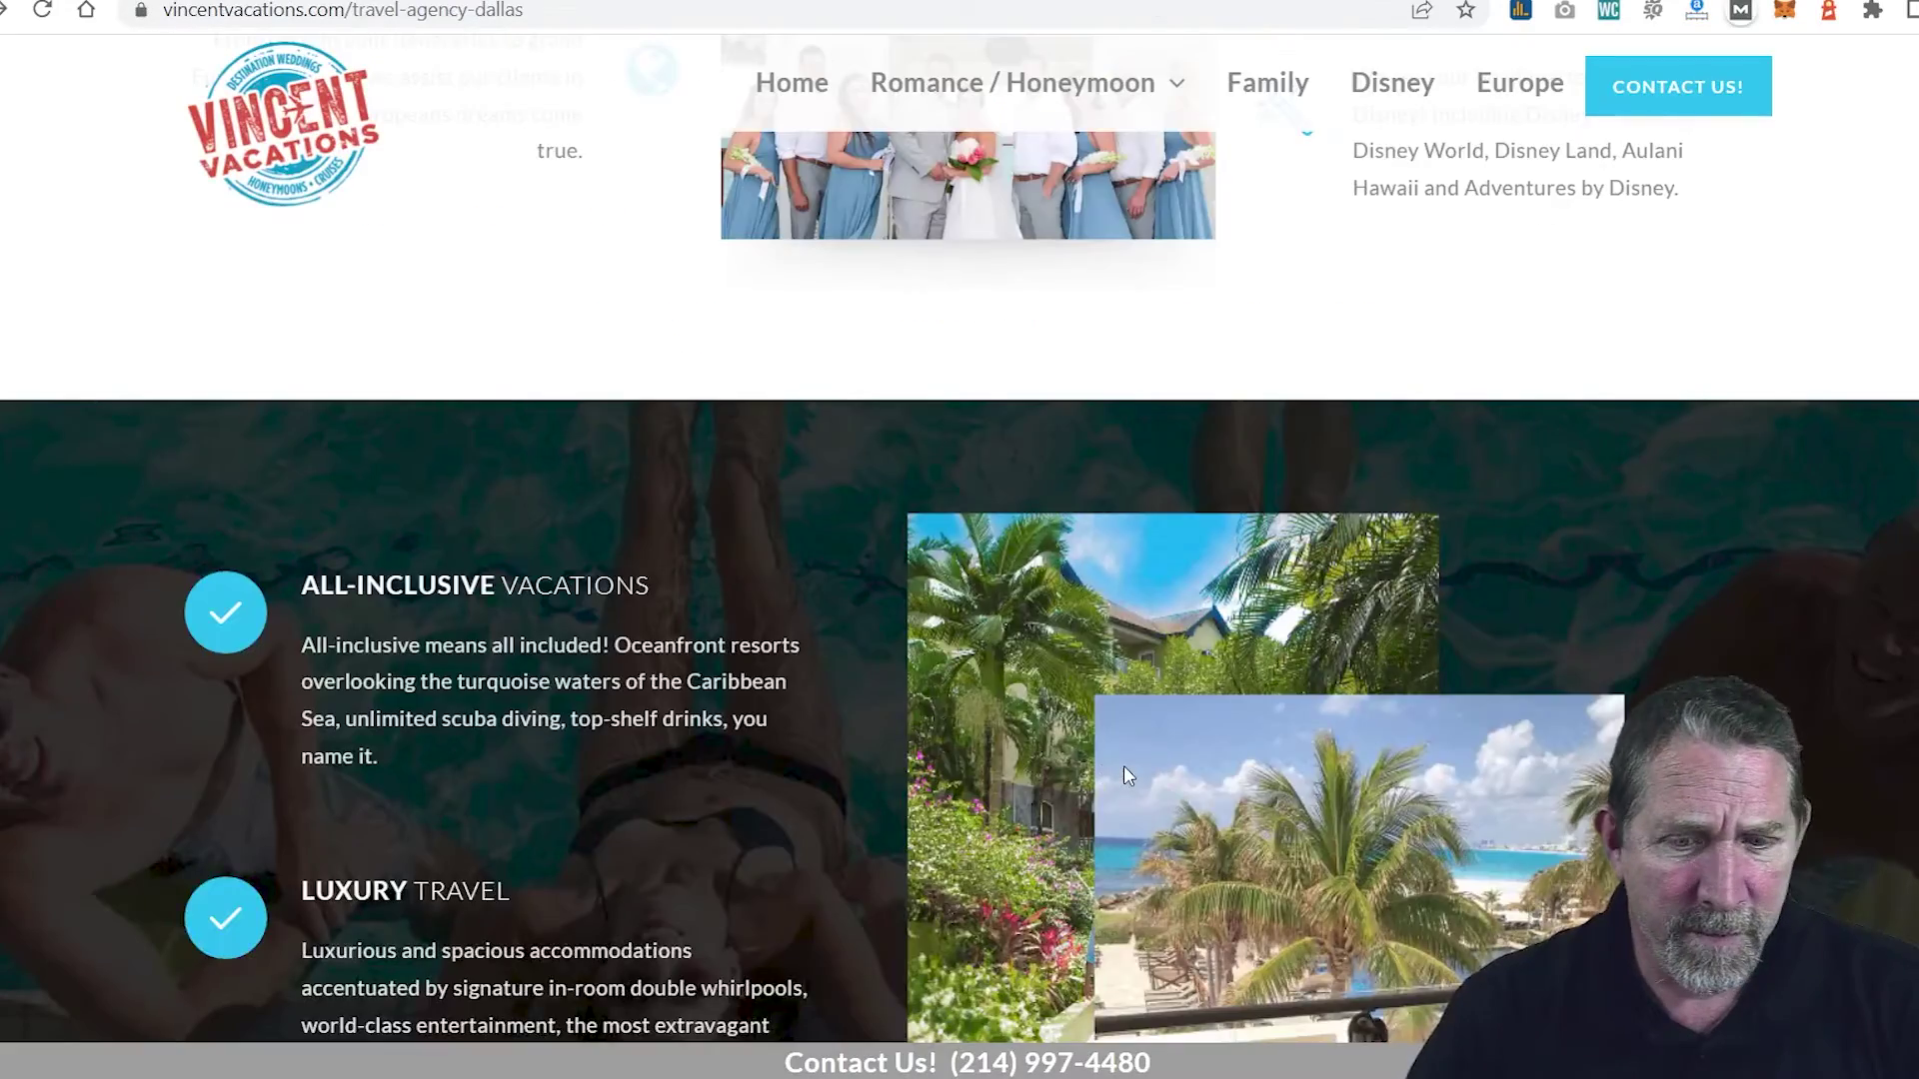
scroll(1123, 766, down, 10)
scroll(1124, 766, down, 6)
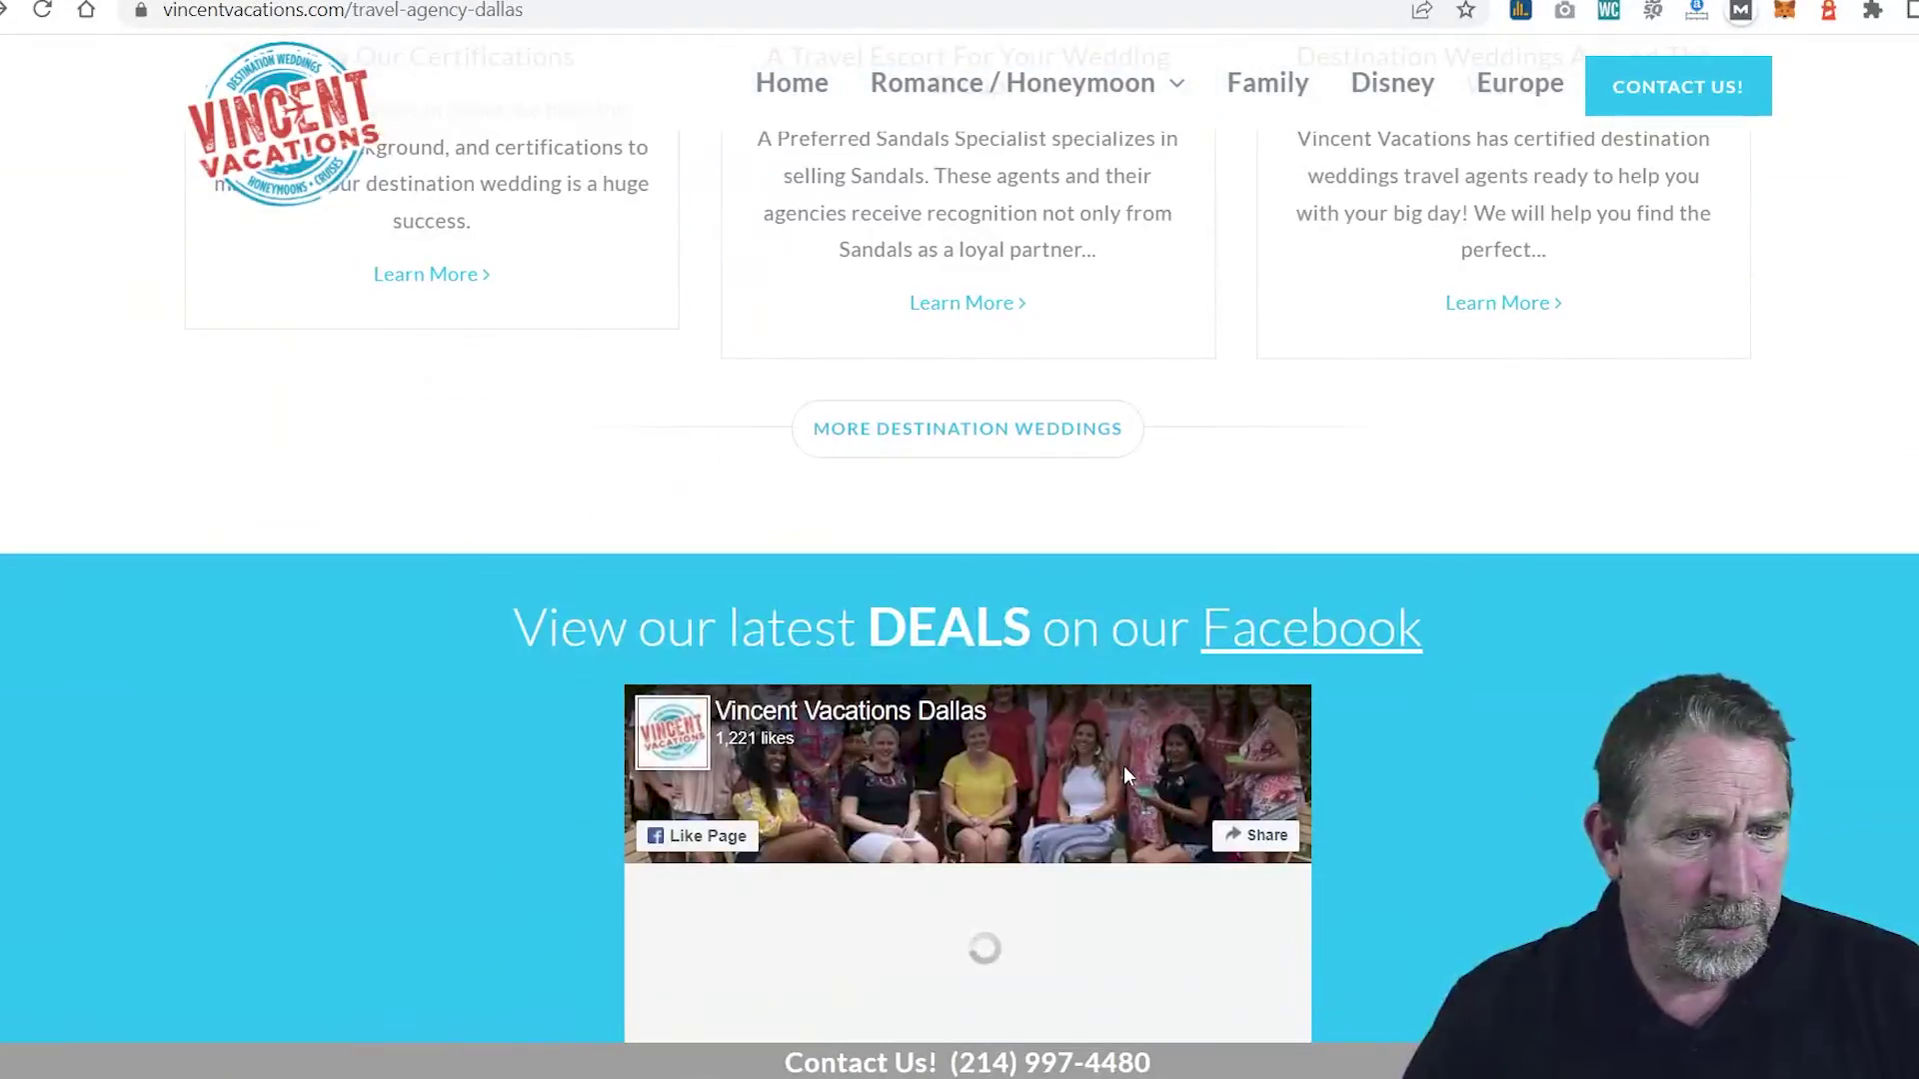
scroll(1149, 770, down, 6)
scroll(1175, 778, down, 10)
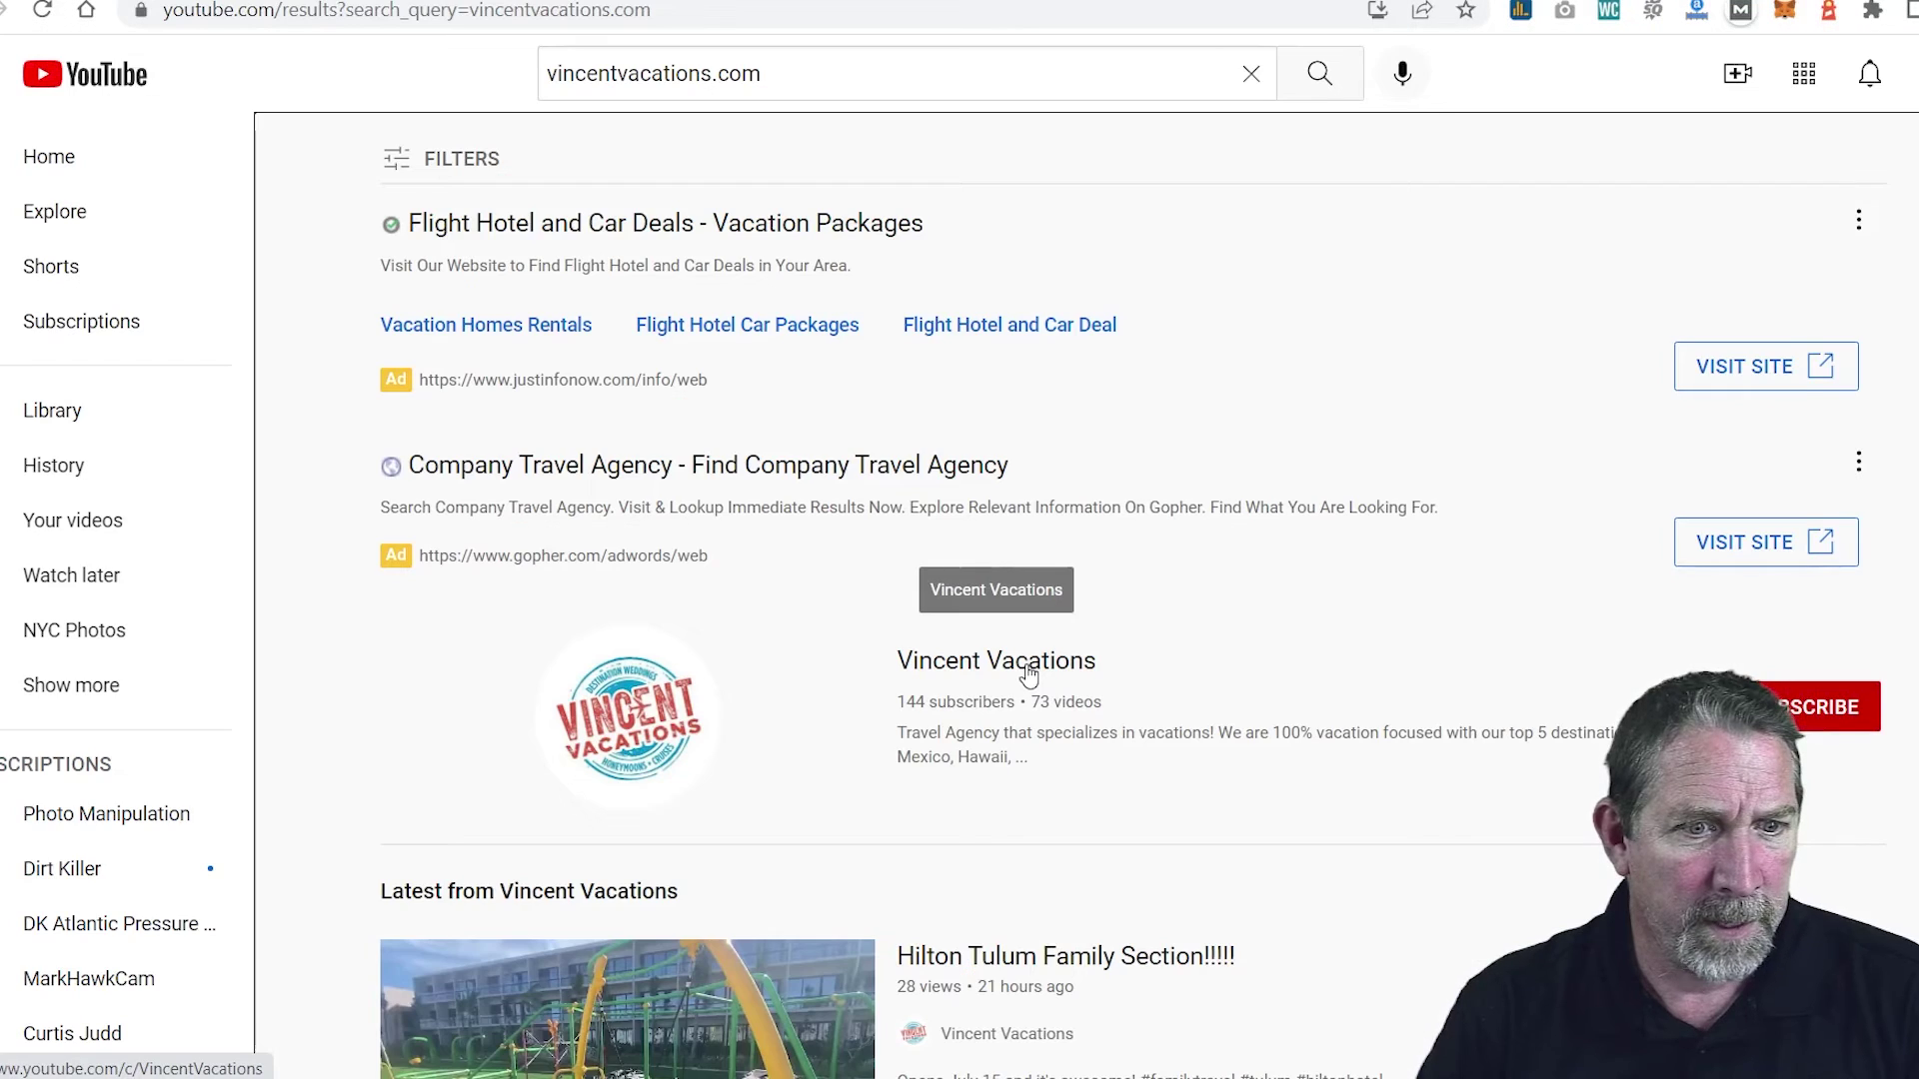
Step: Open the Vincent Vacations YouTube channel from the video search results and pause its featured travel advisor retreat video
click(1029, 676)
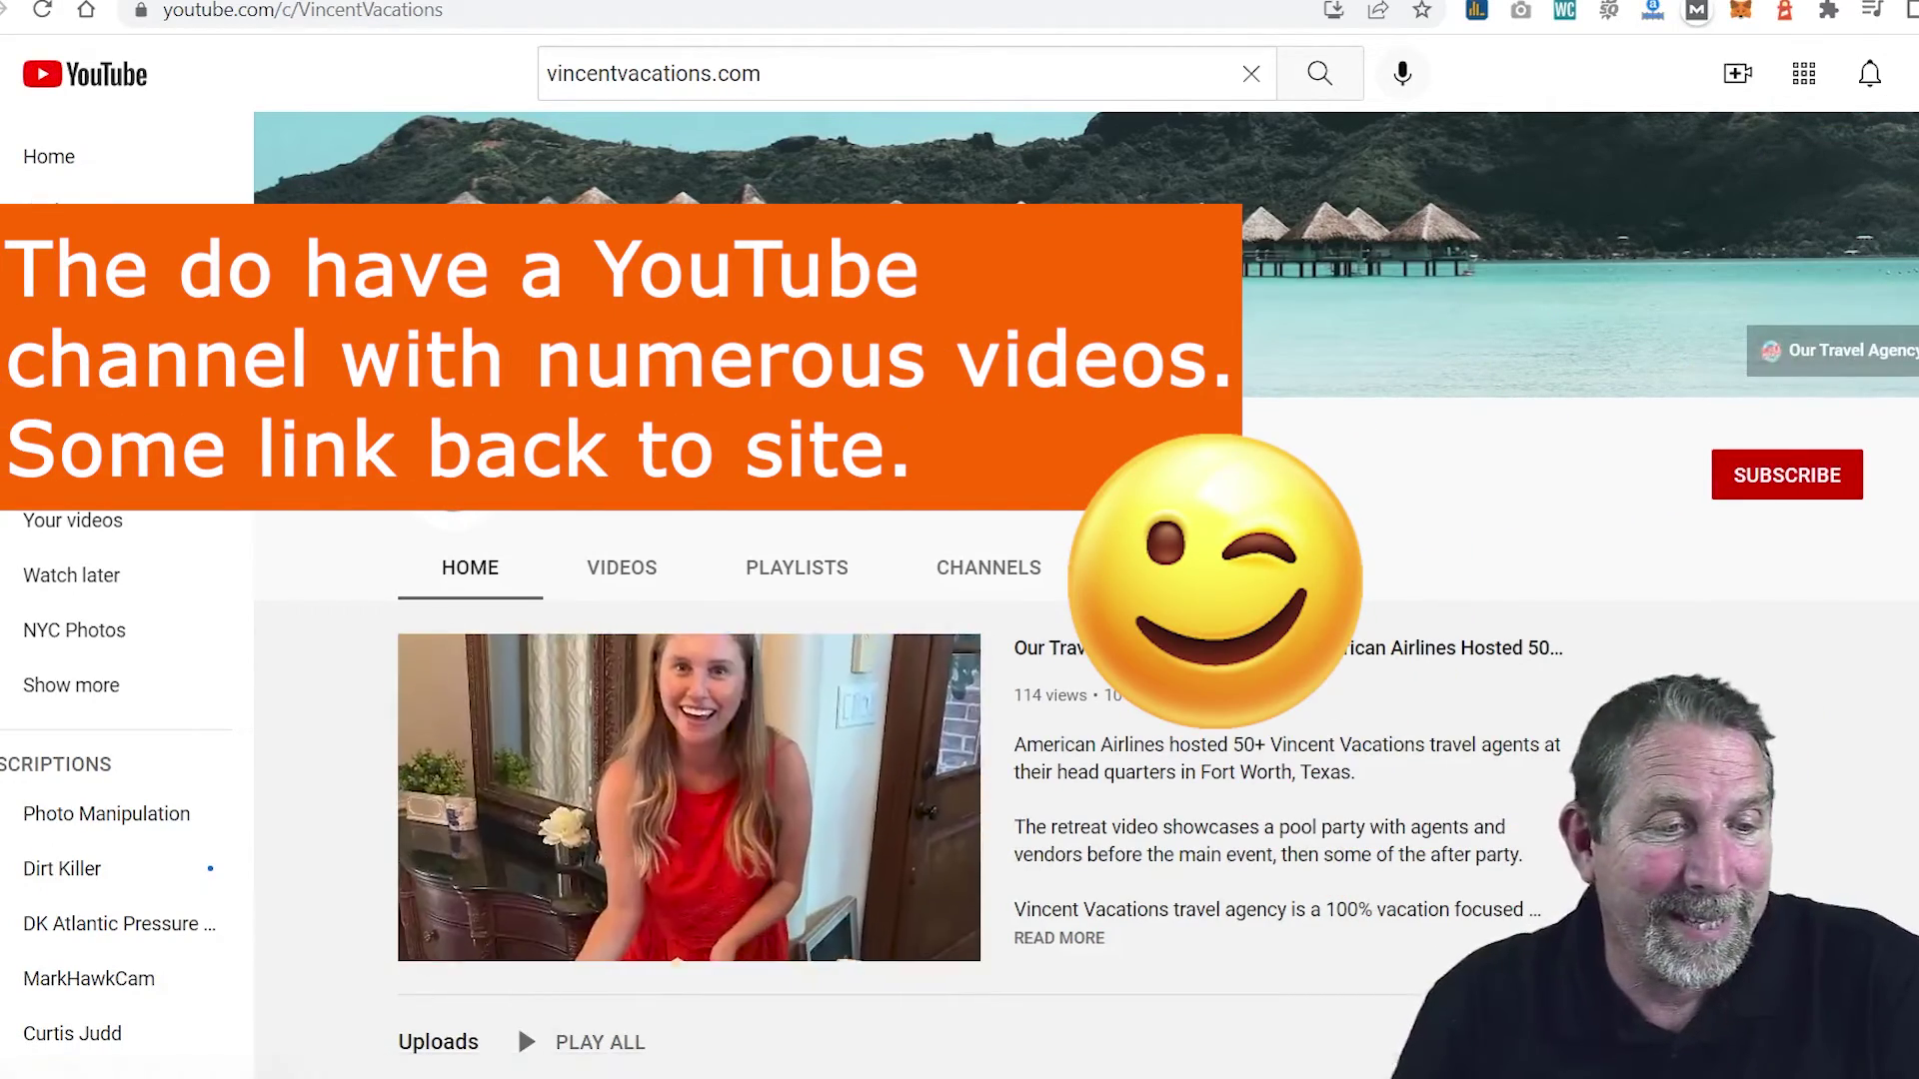
scroll(622, 820, down, 2)
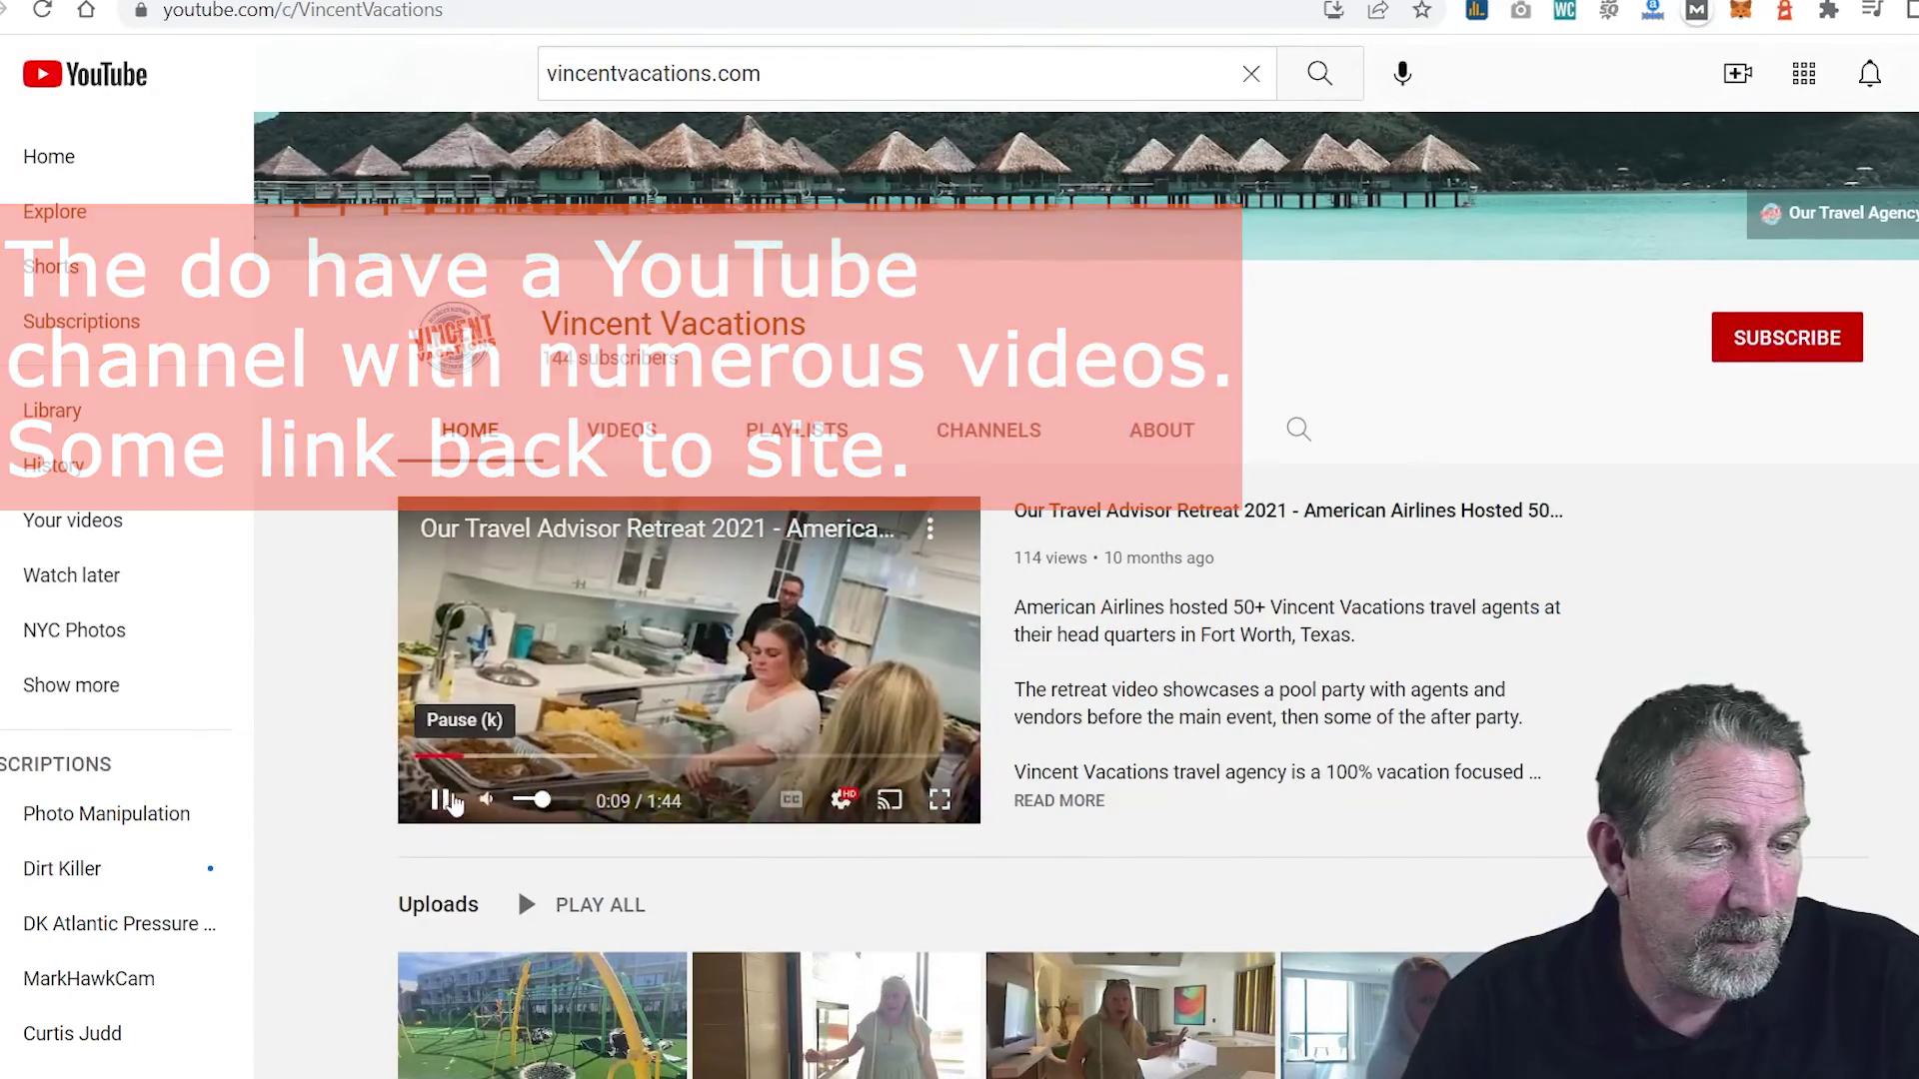
click(443, 806)
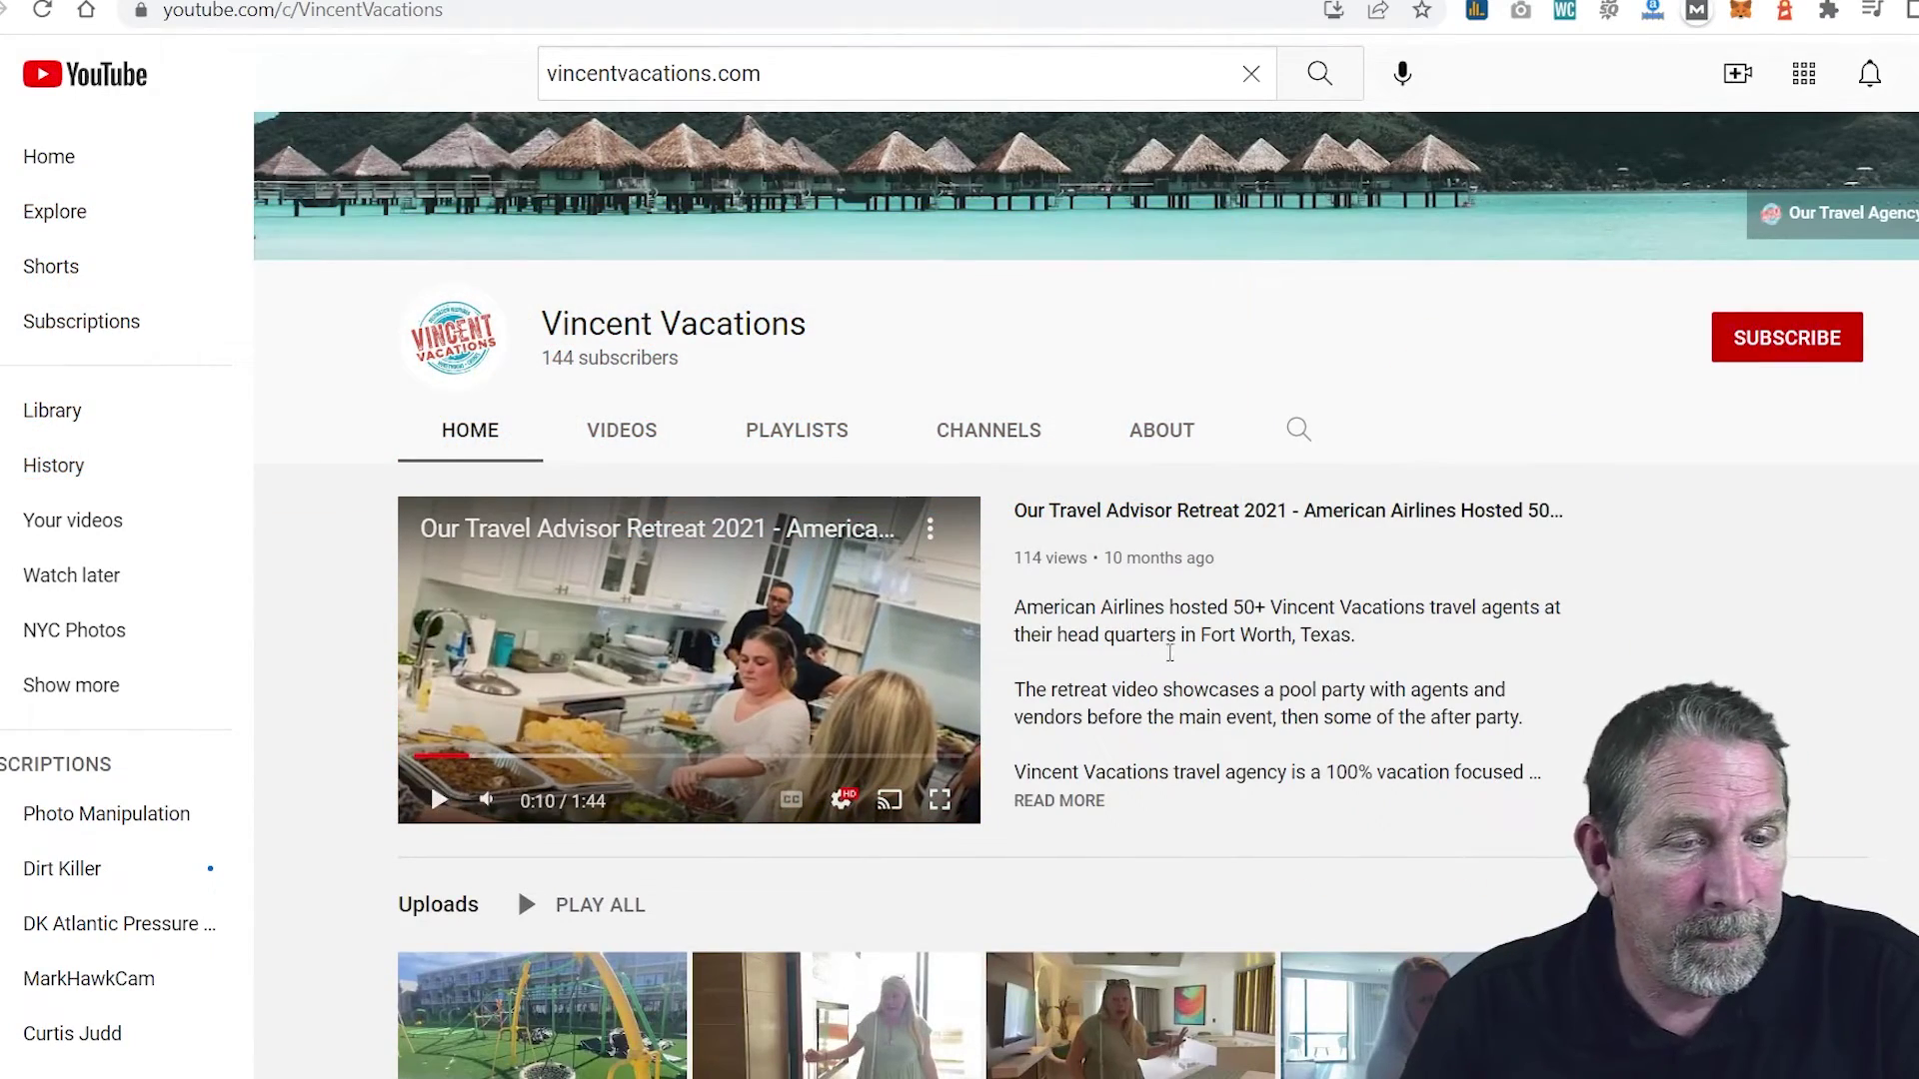
Step: Open the Vincent Vacations channel's list of uploaded videos and look through it down to the oldest uploads
scroll(1199, 676, down, 3)
scroll(1199, 676, up, 4)
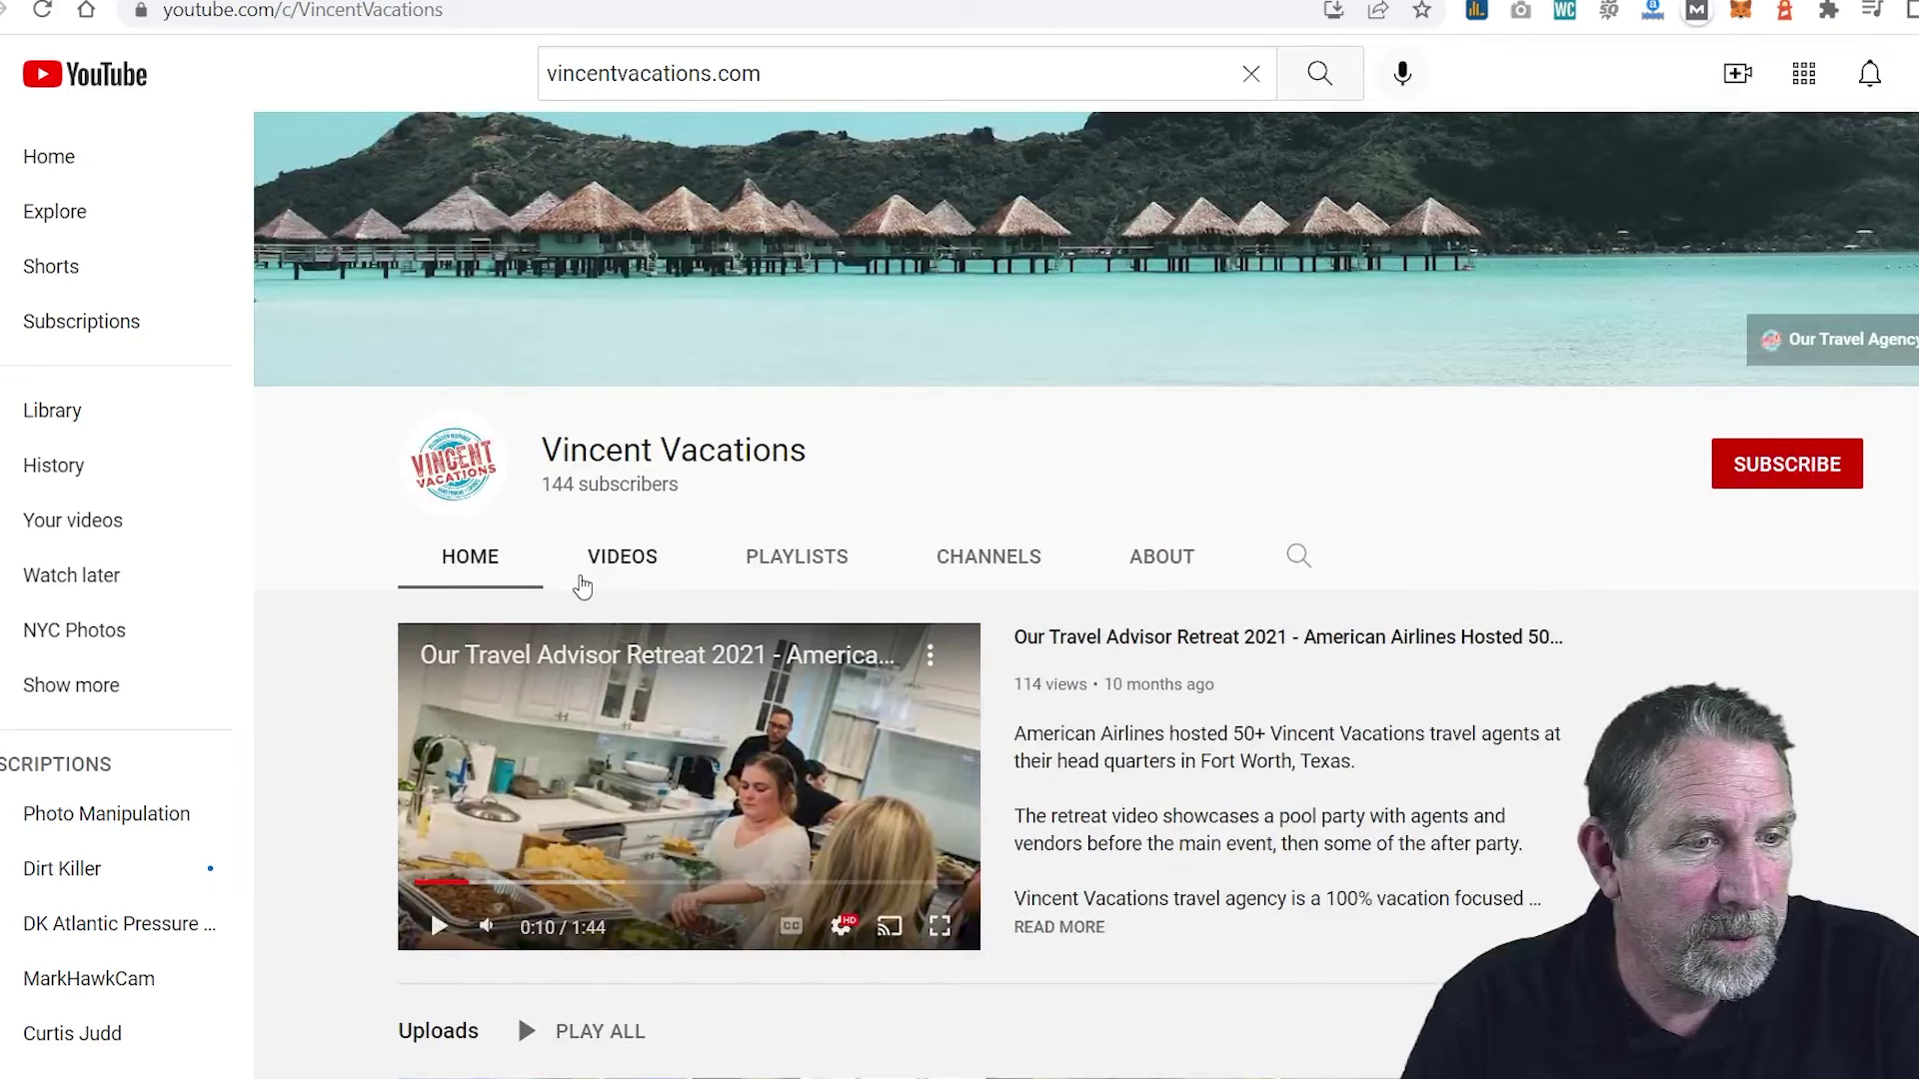
click(633, 570)
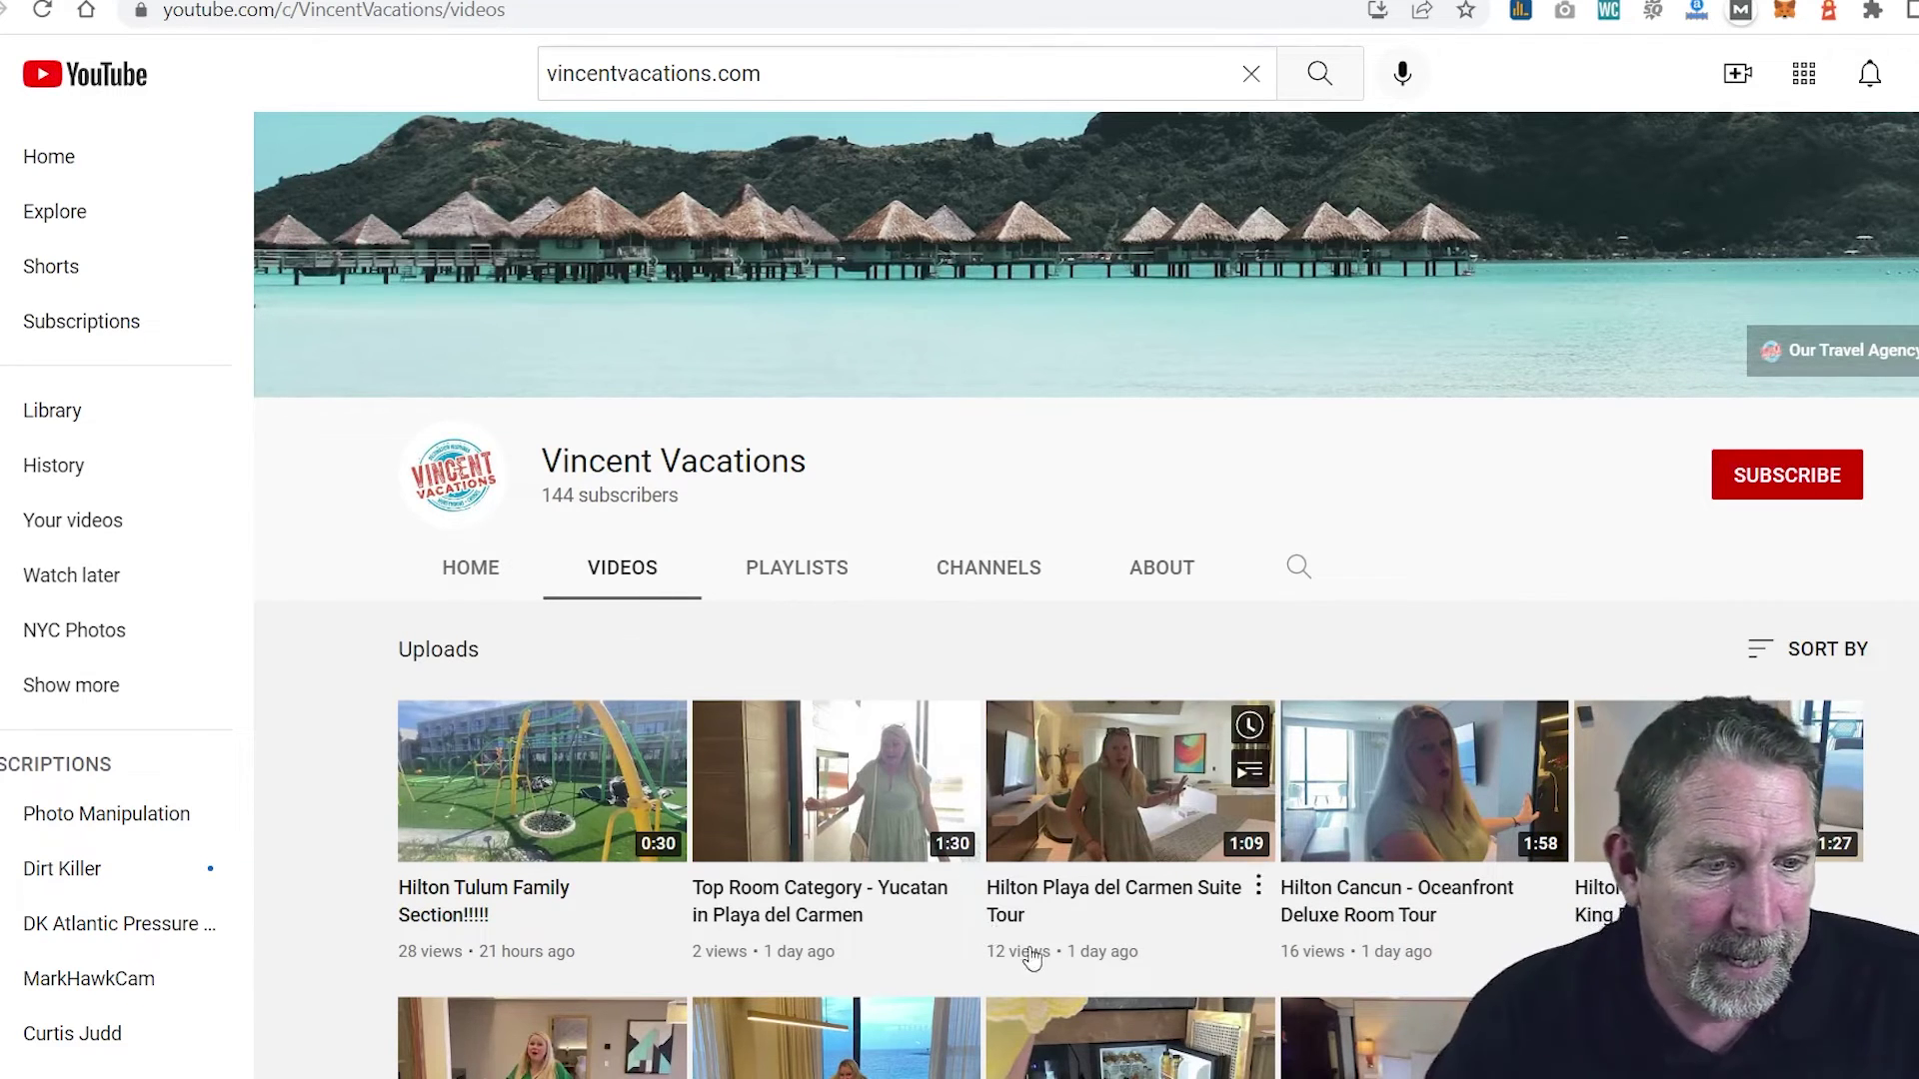
scroll(1011, 738, down, 3)
scroll(1012, 737, down, 13)
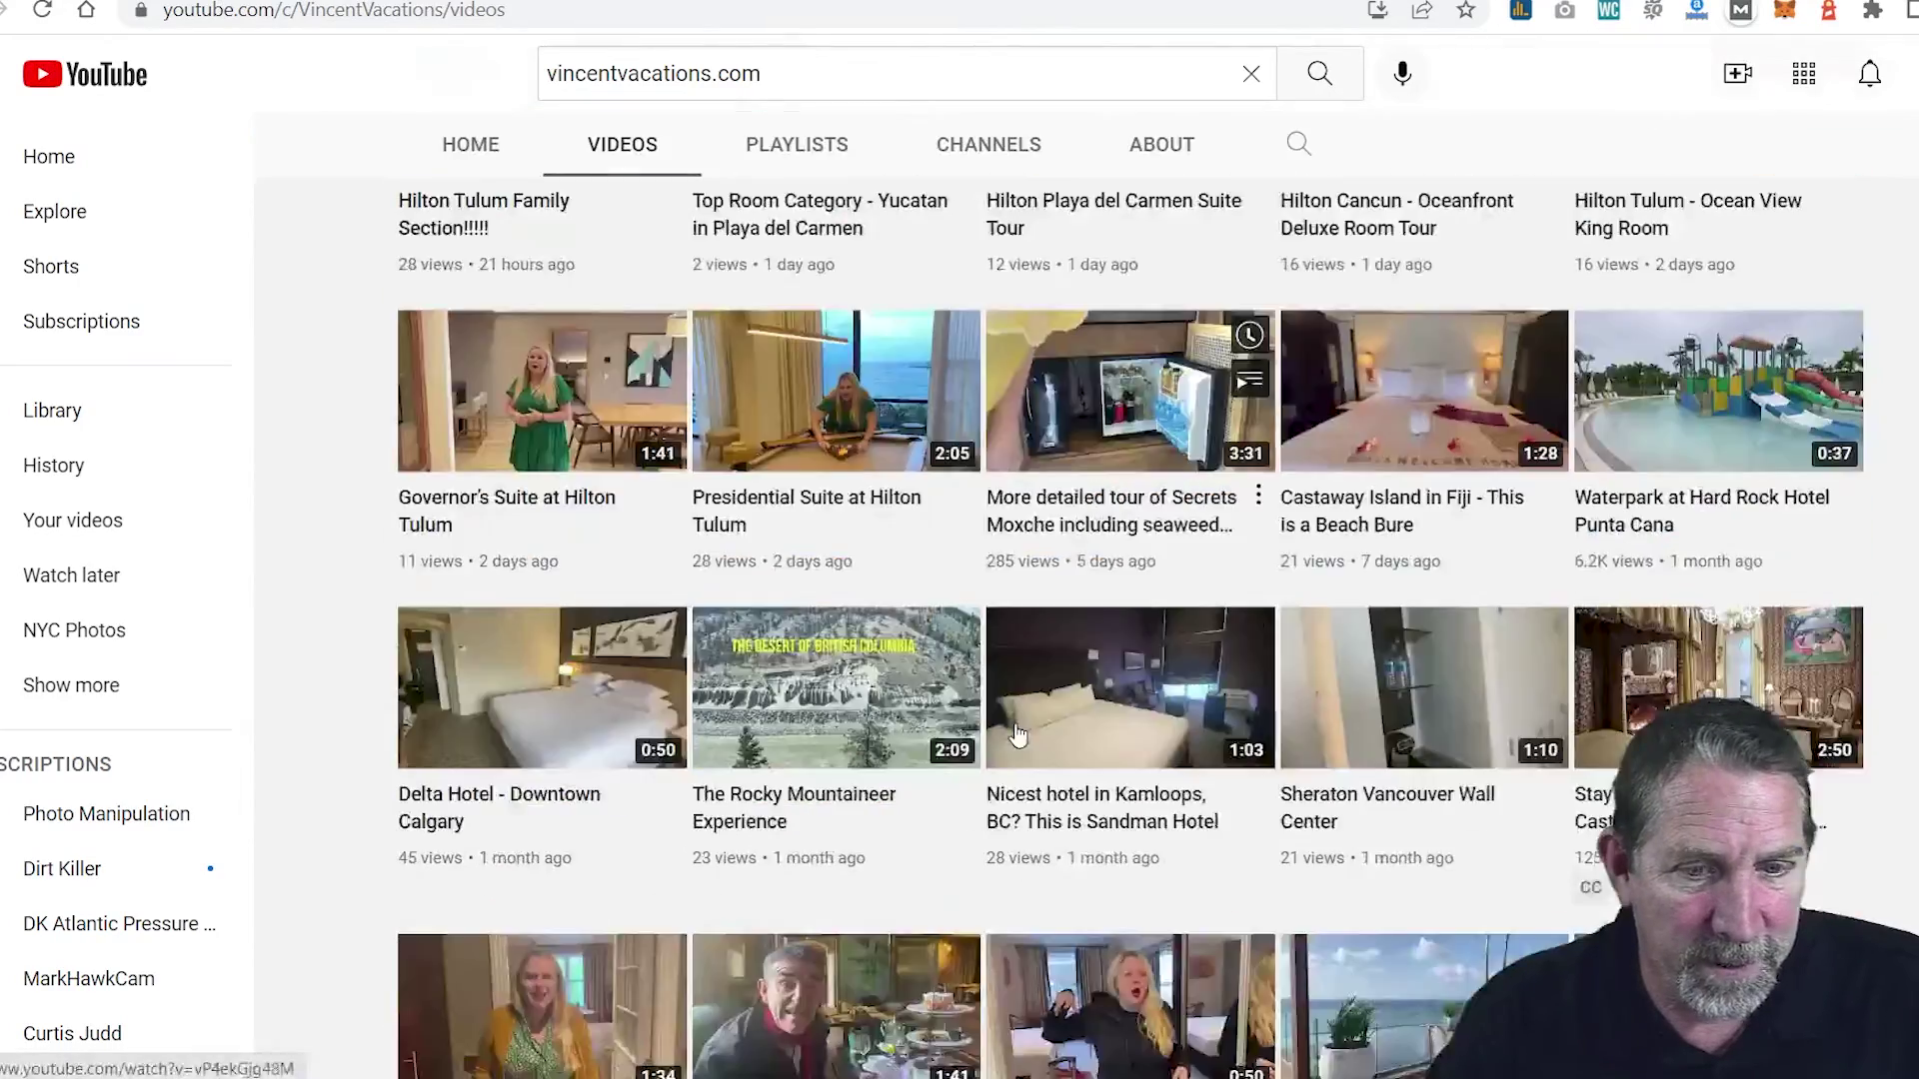
scroll(1015, 730, down, 20)
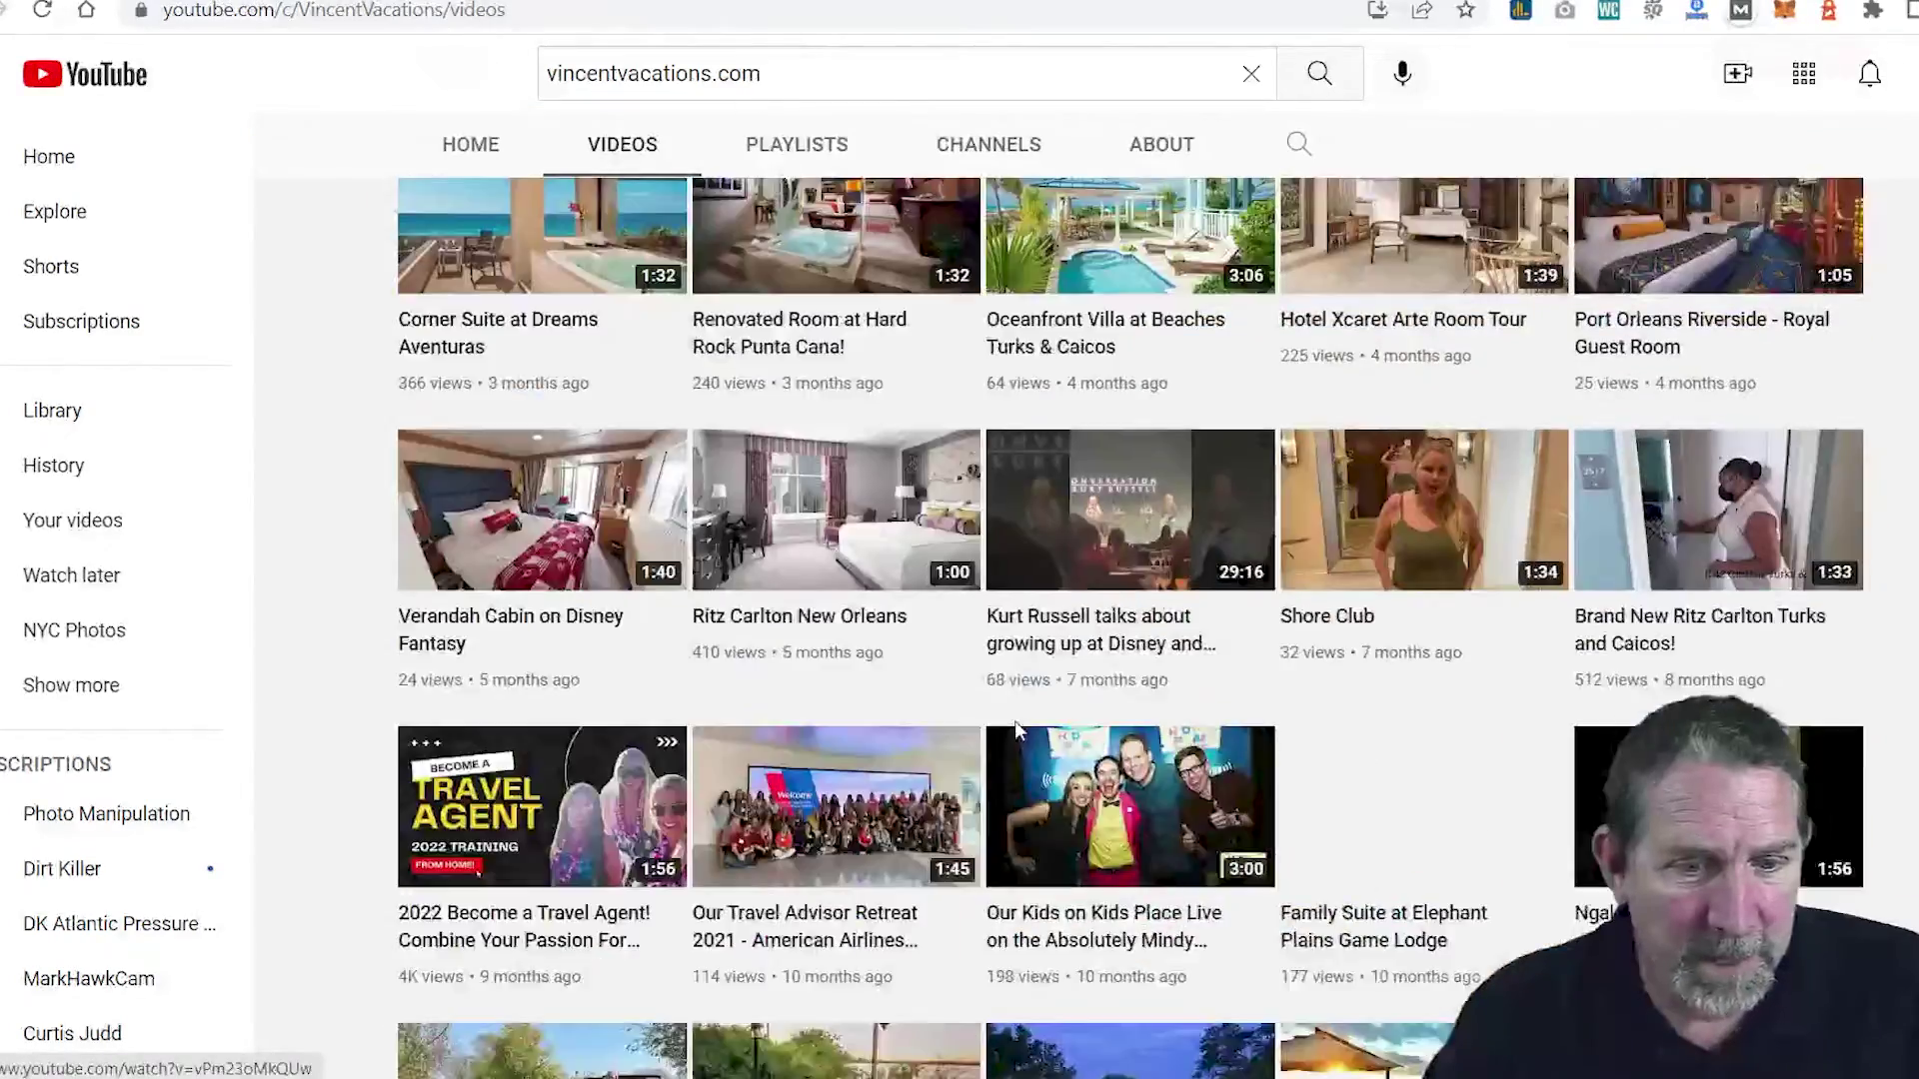
scroll(1018, 733, down, 4)
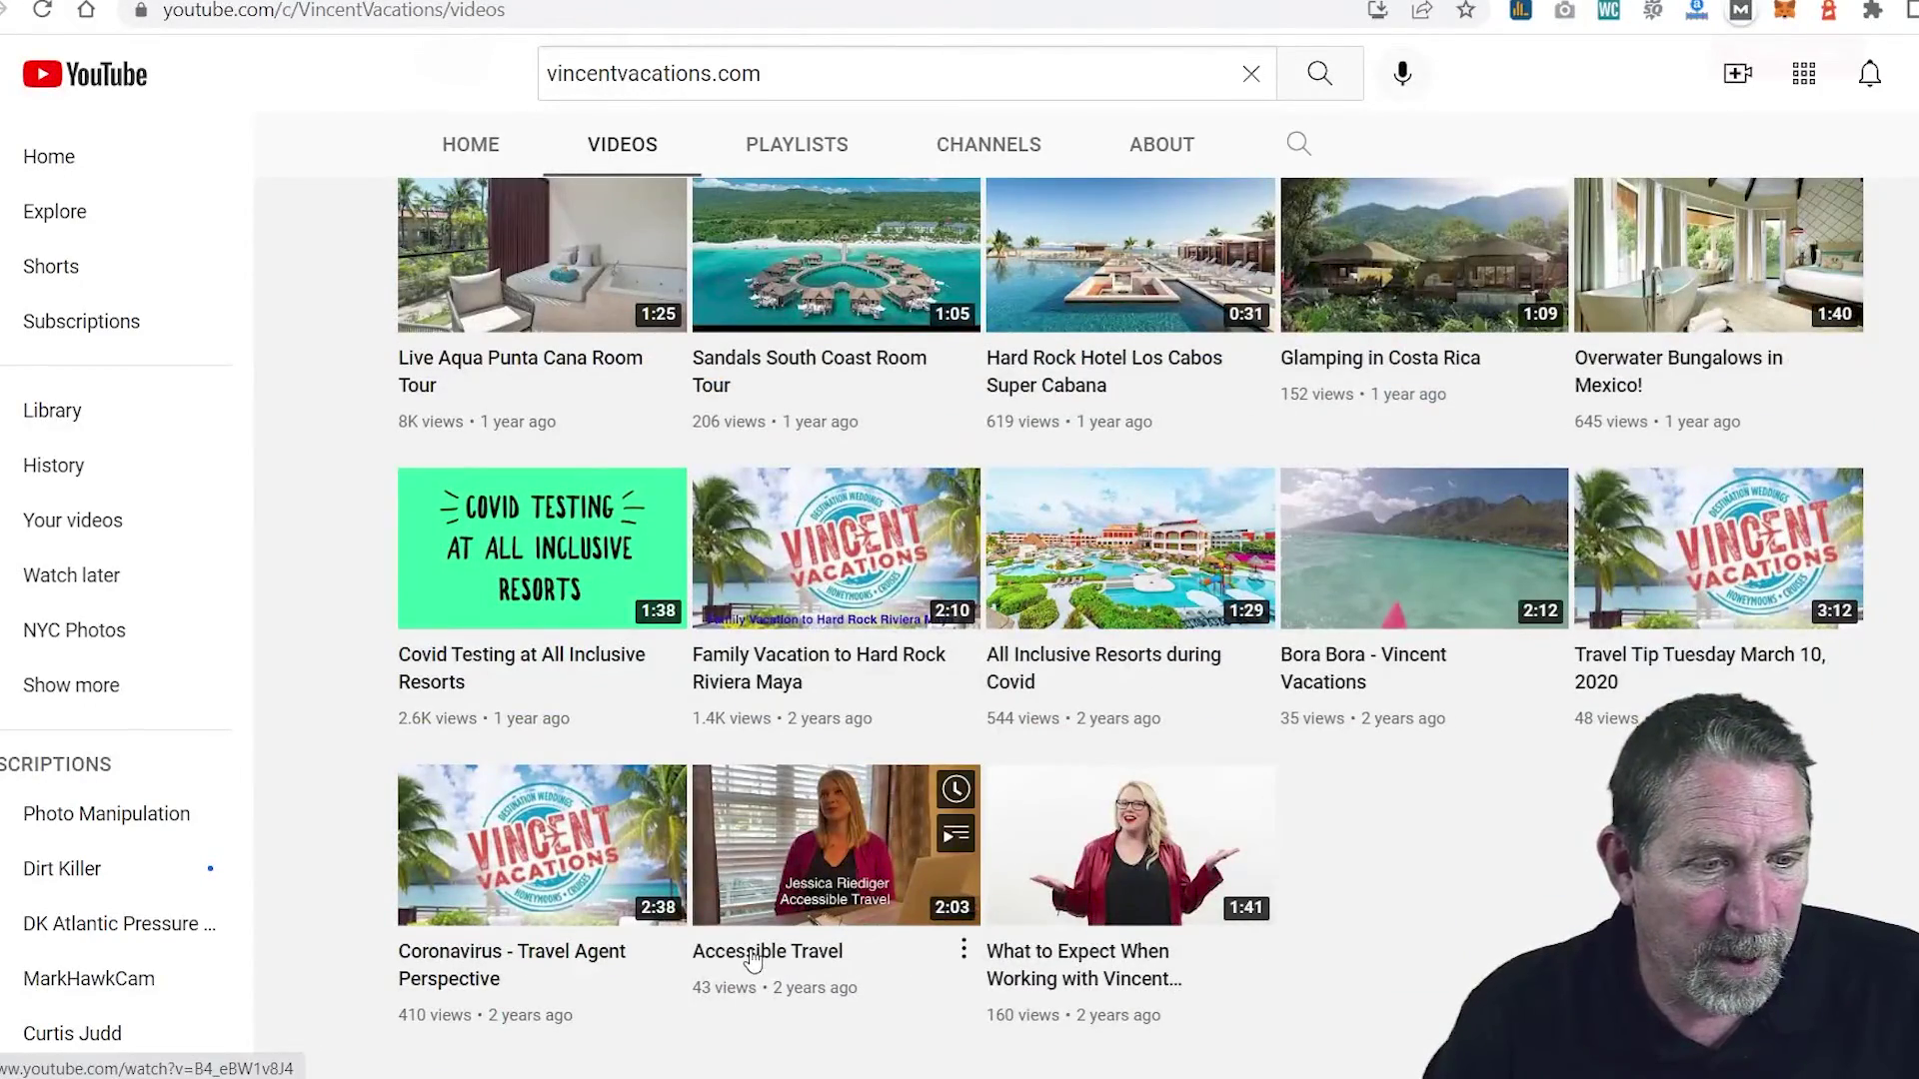
Step: Open the video "What to Expect When Working with Vincent Vacations", pause it and read its full description and website links
click(1067, 958)
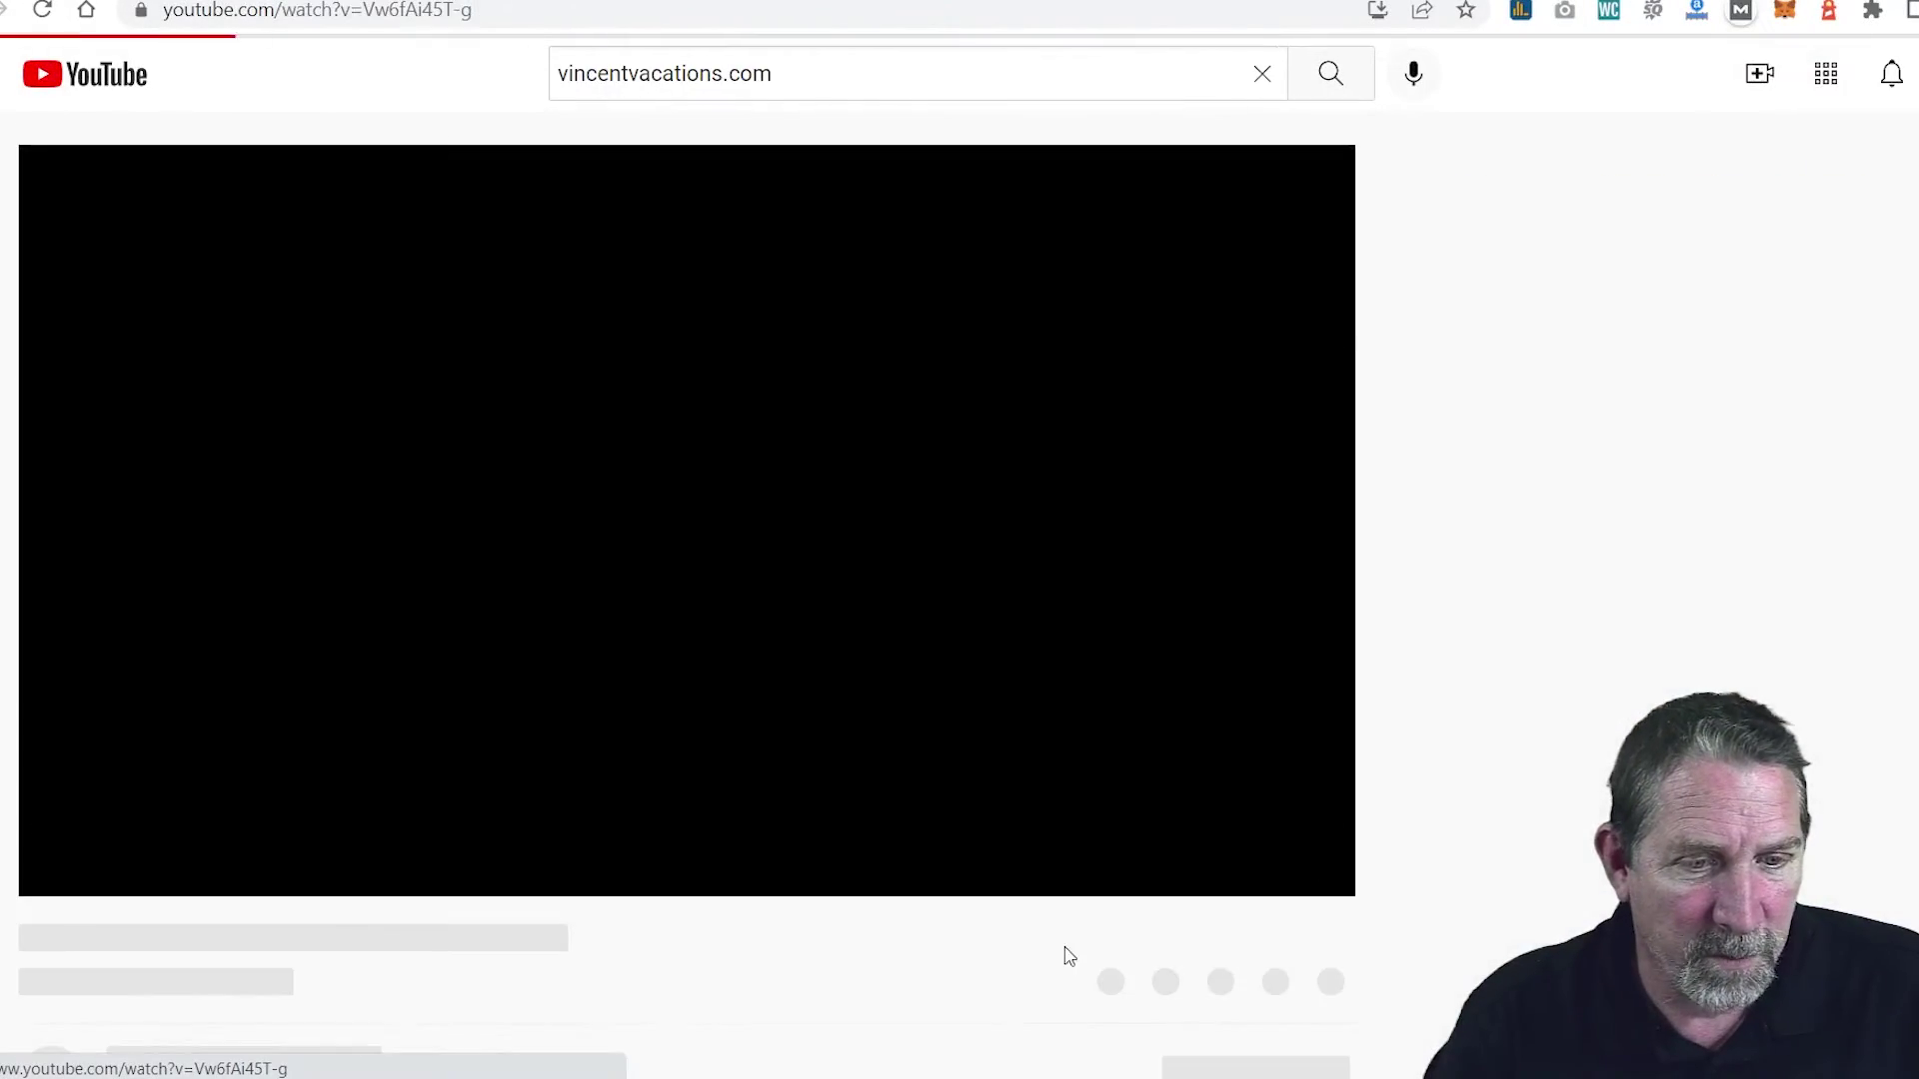
click(42, 866)
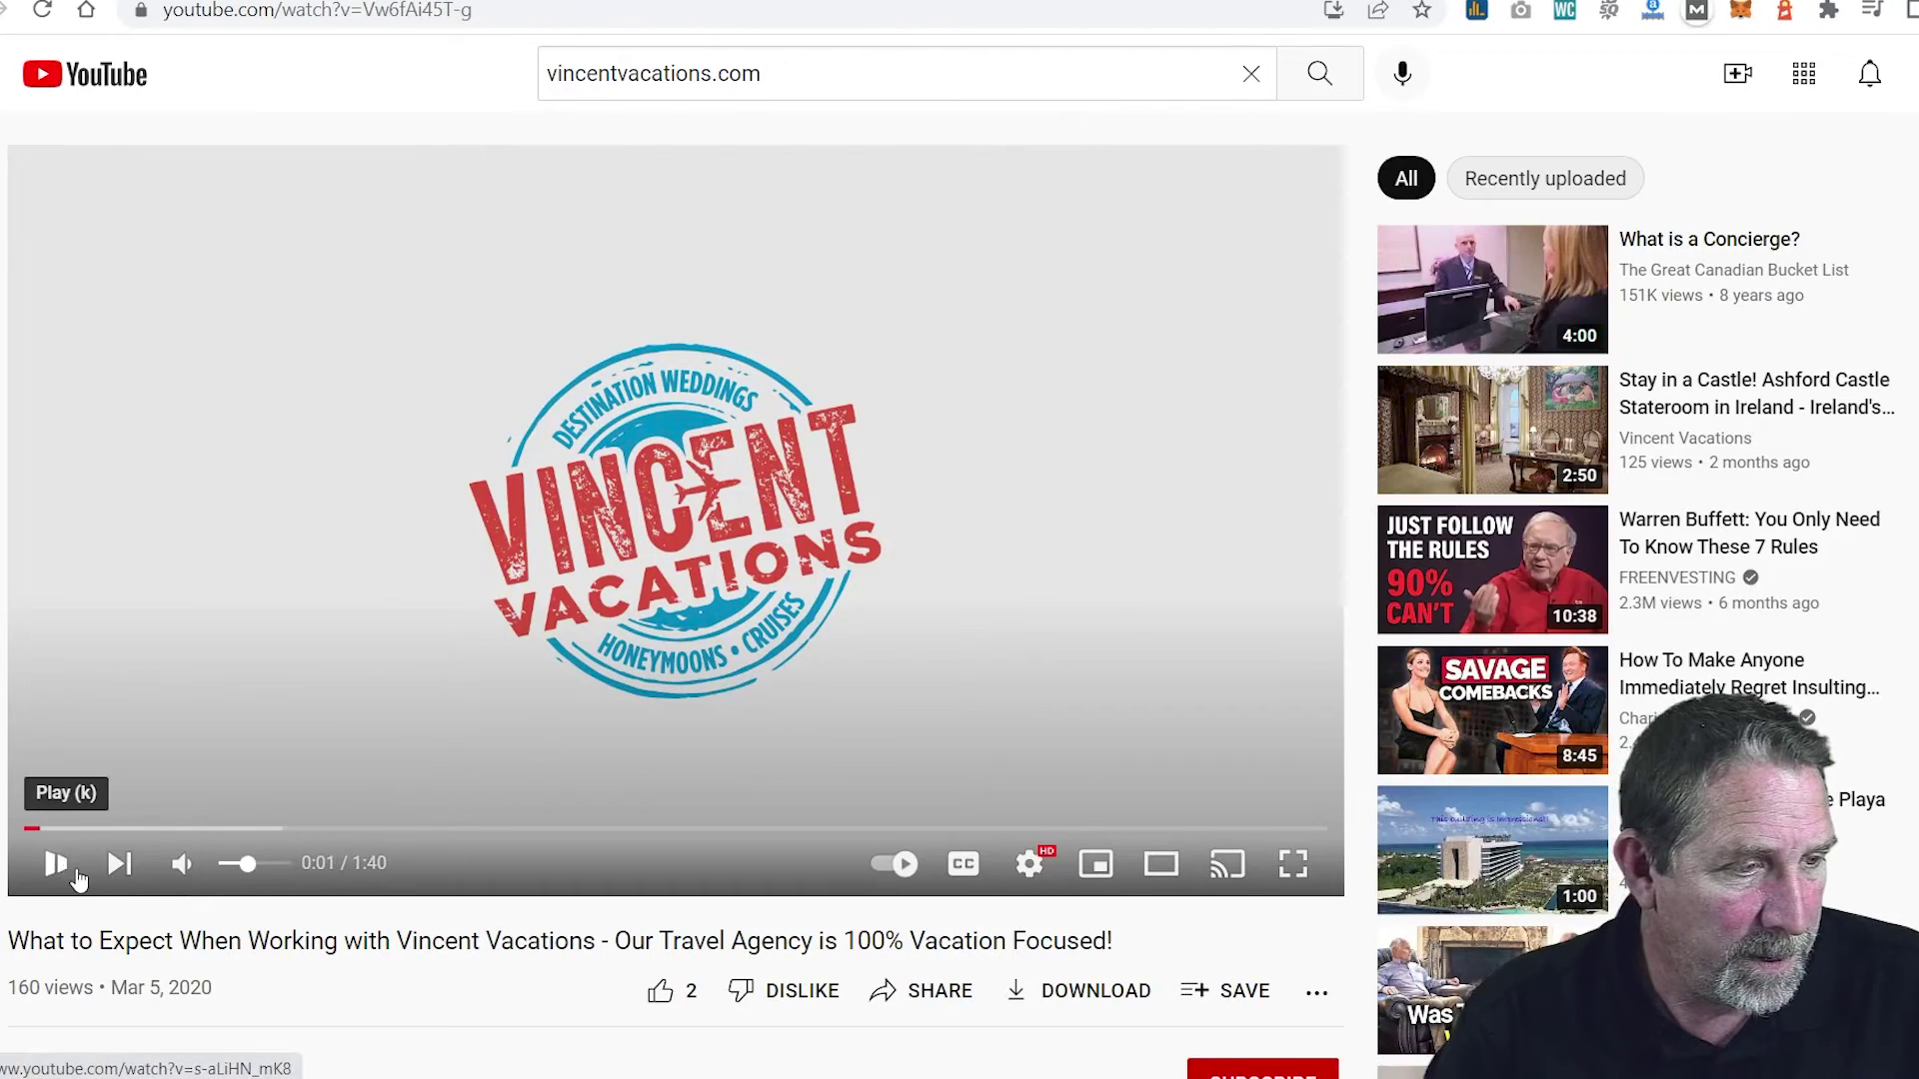
scroll(137, 858, down, 3)
scroll(188, 869, down, 1)
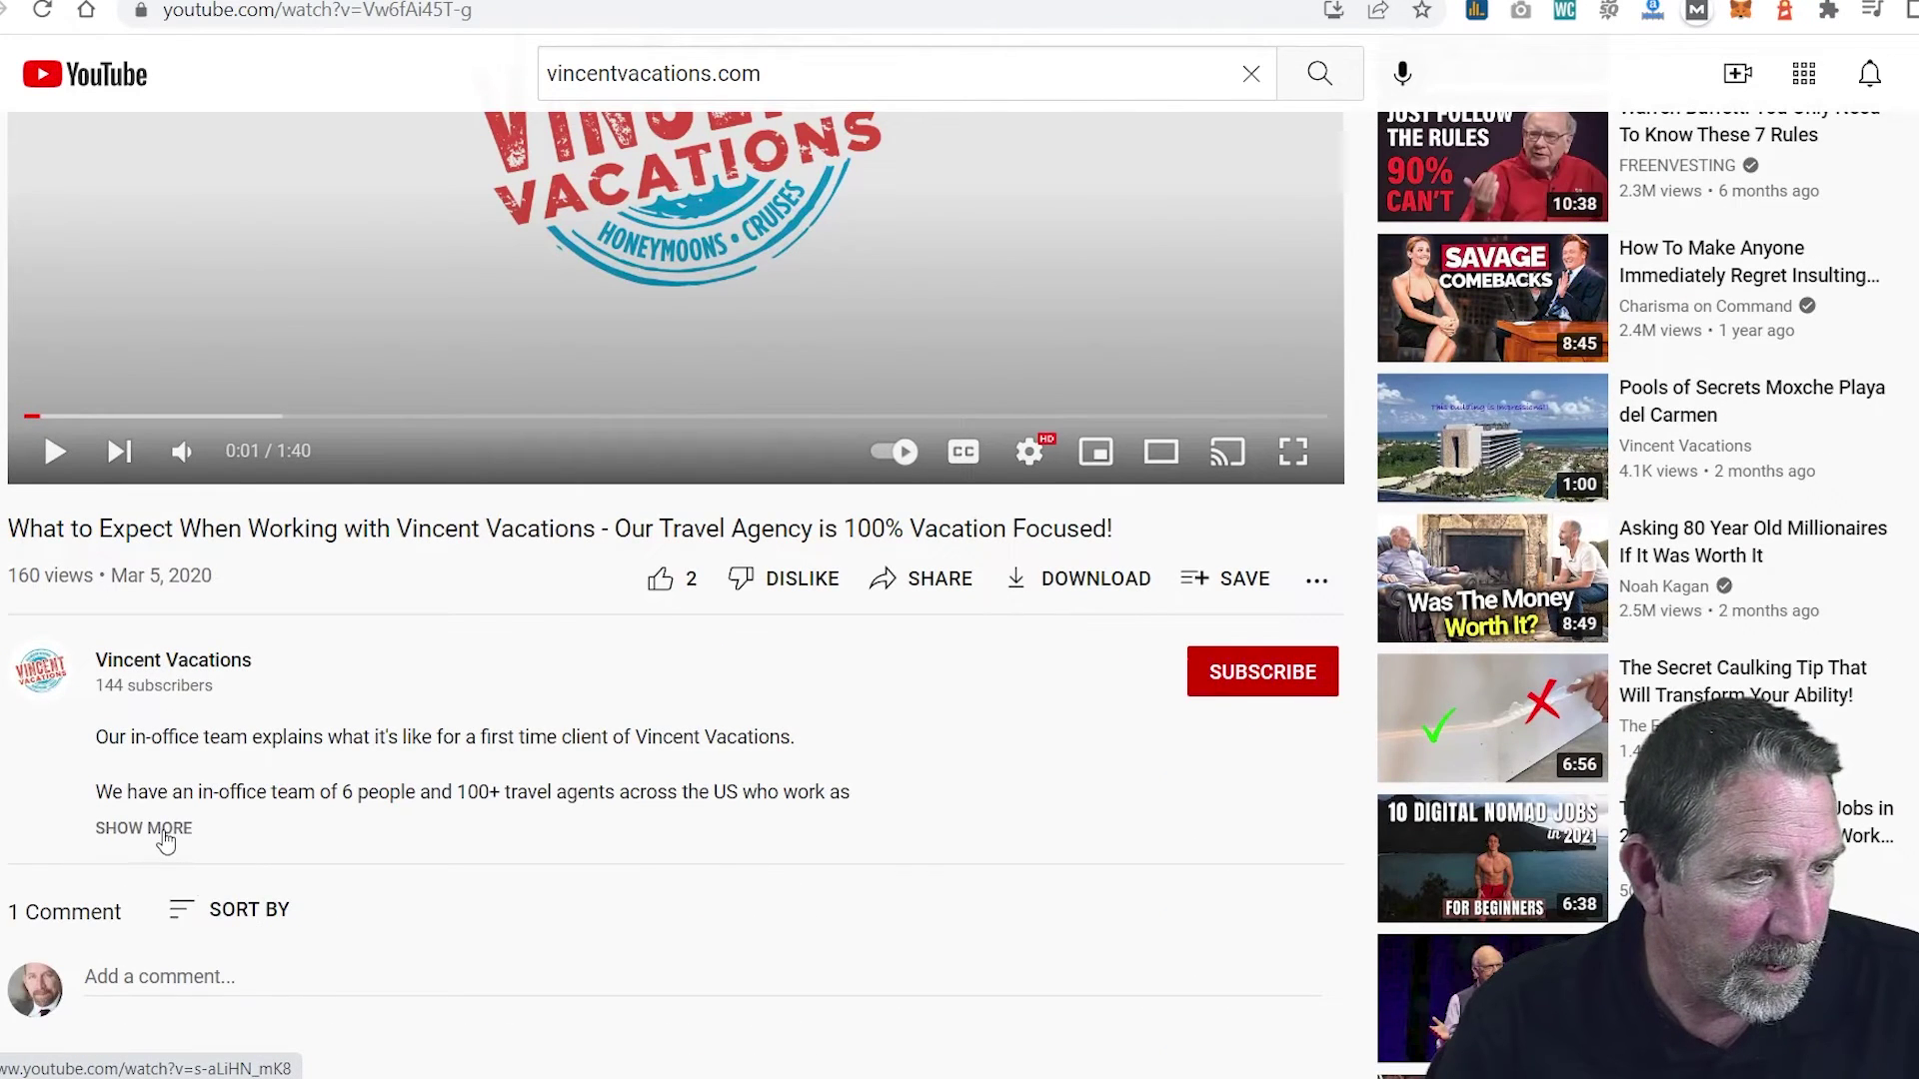
click(165, 830)
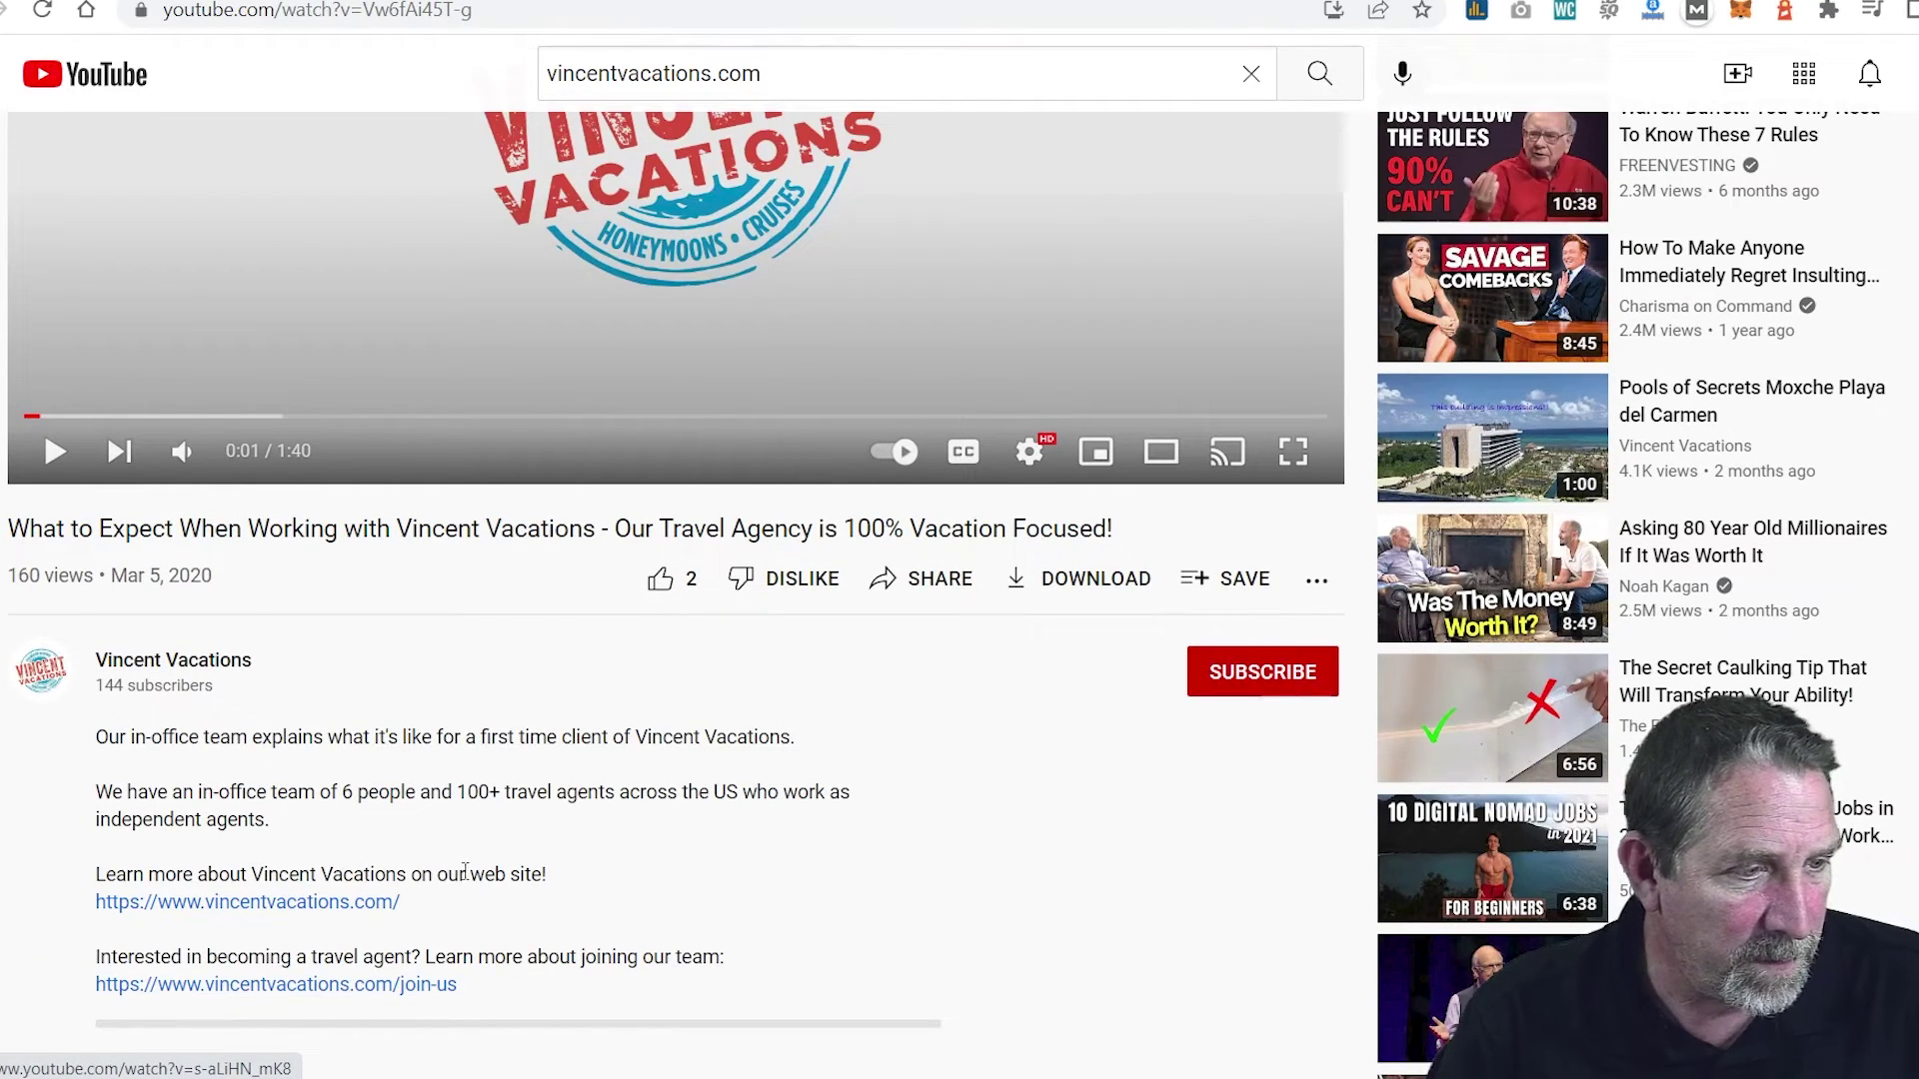
scroll(465, 872, down, 1)
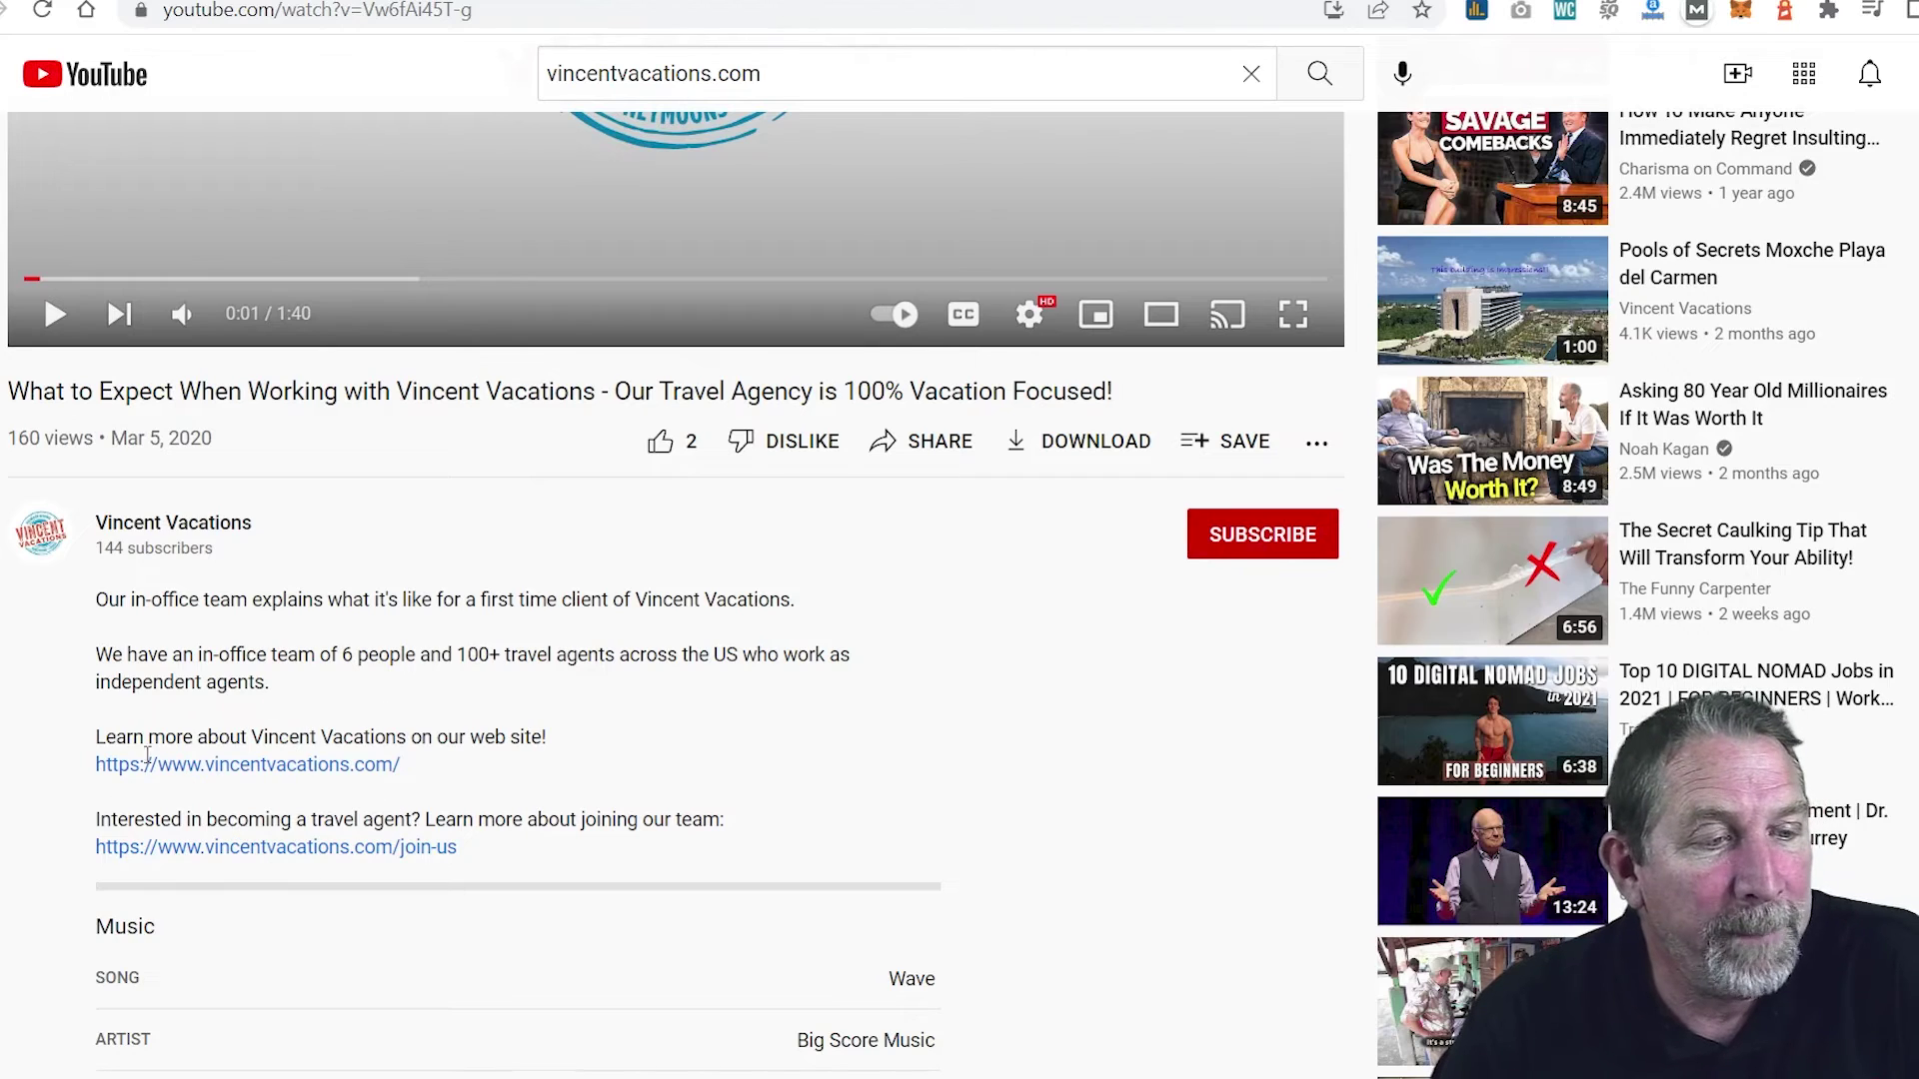
Step: Return to the channel's uploads, open "Connecting Rooms at Dreams Vista Cancun", pause the ad and check the video's full description
click(2, 10)
scroll(558, 535, up, 3)
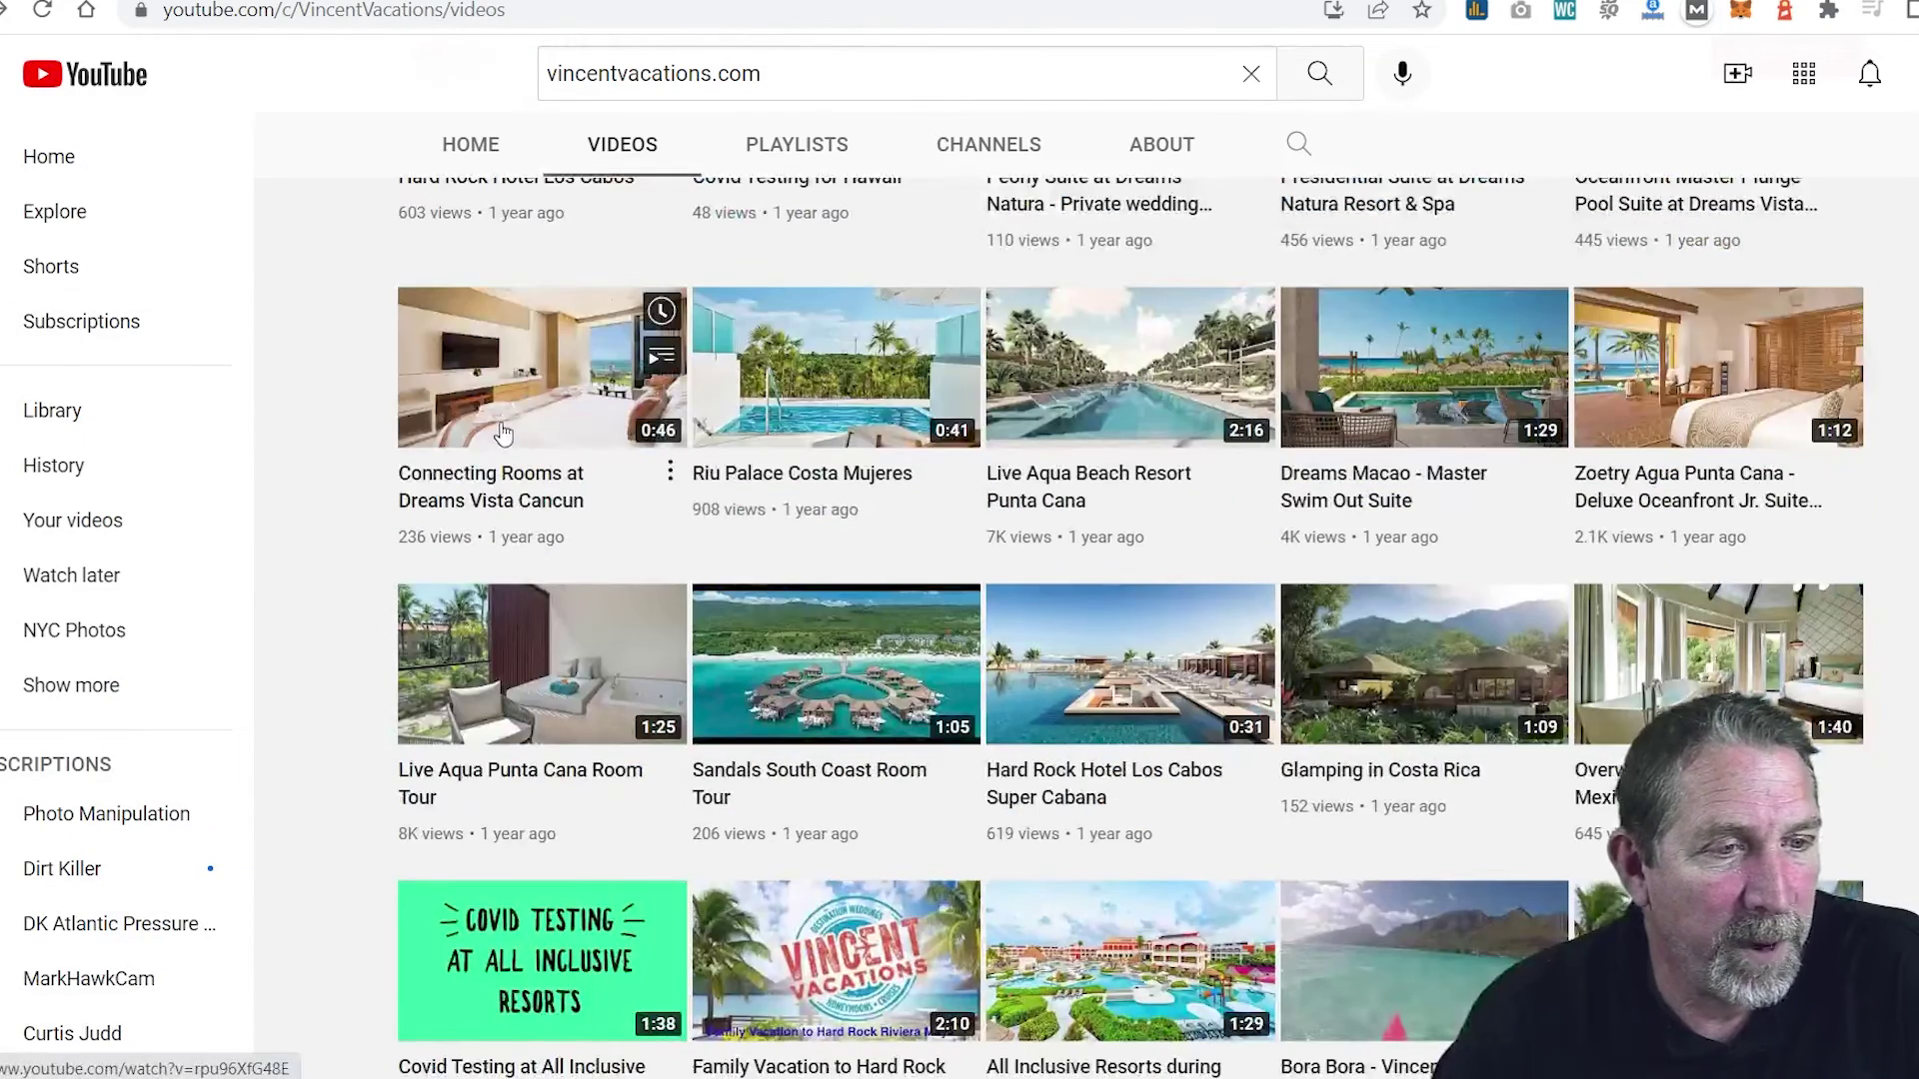
click(469, 511)
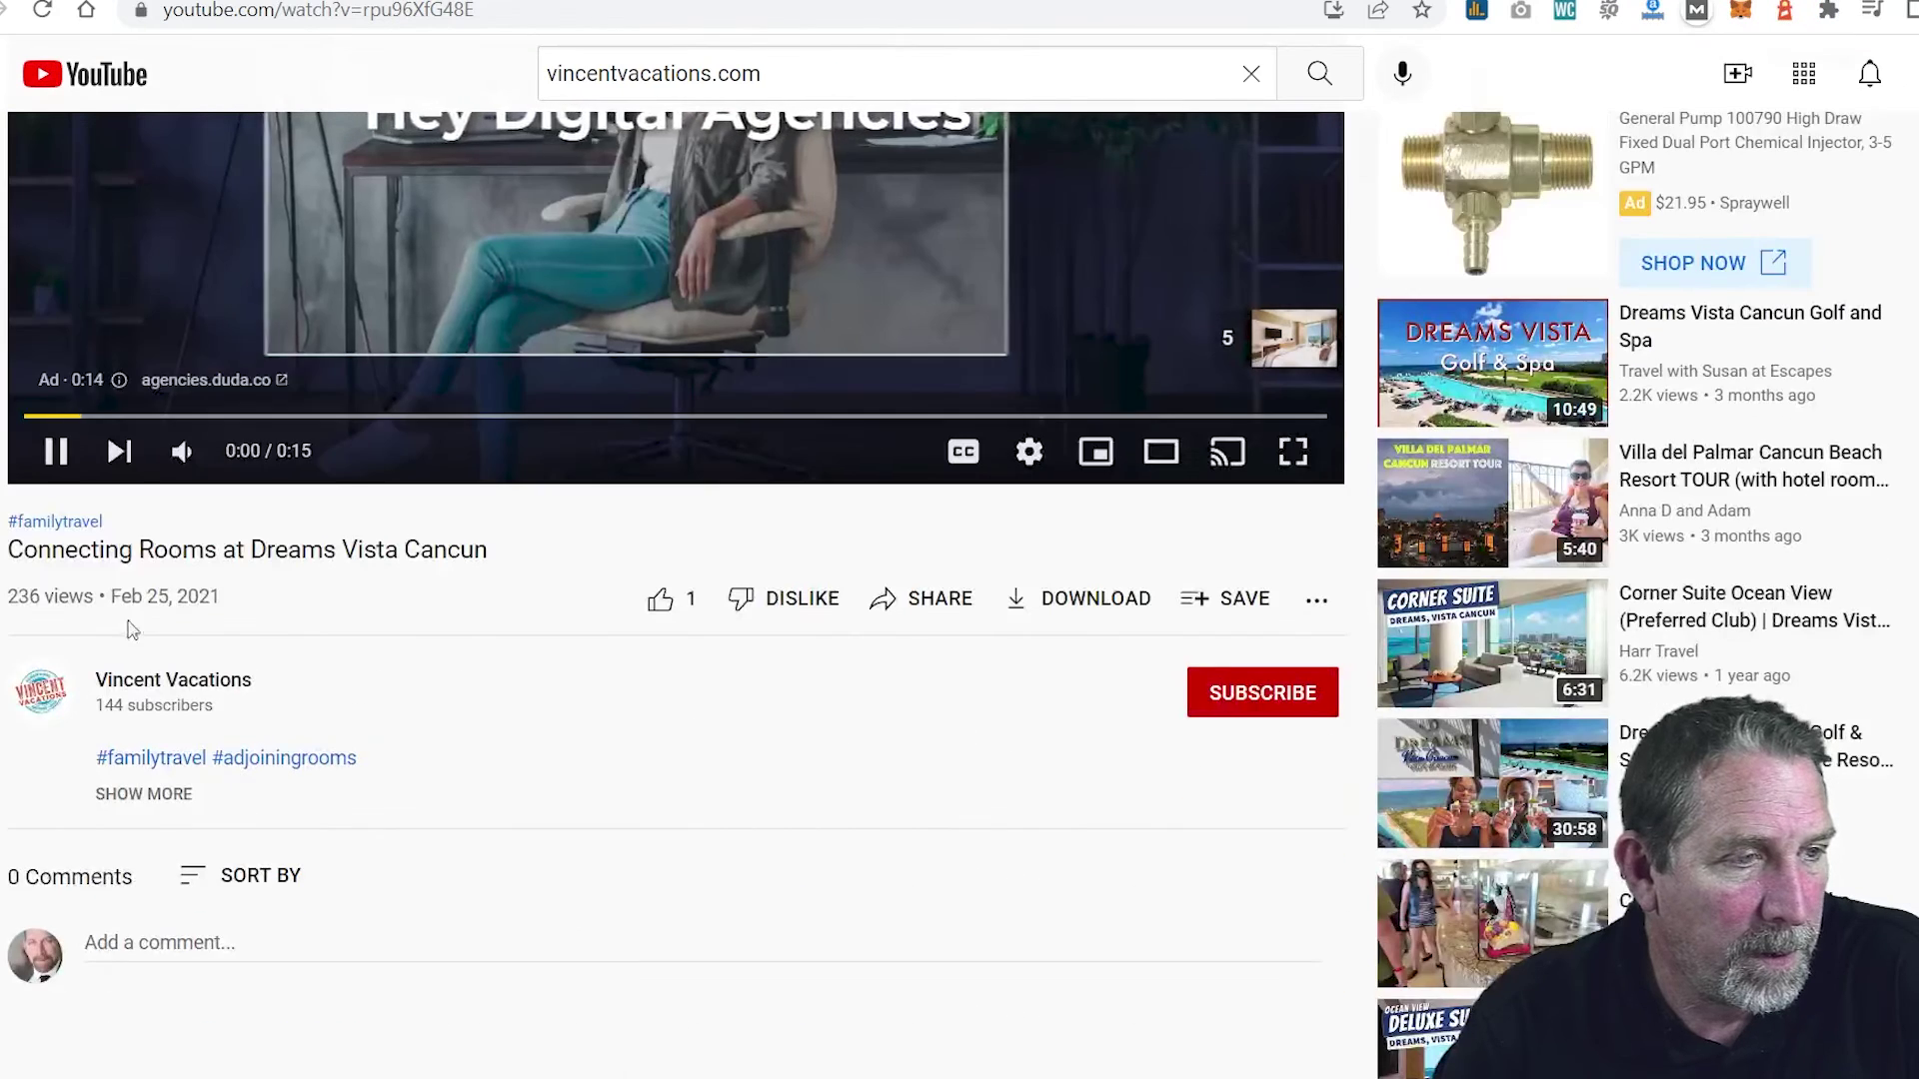
click(55, 450)
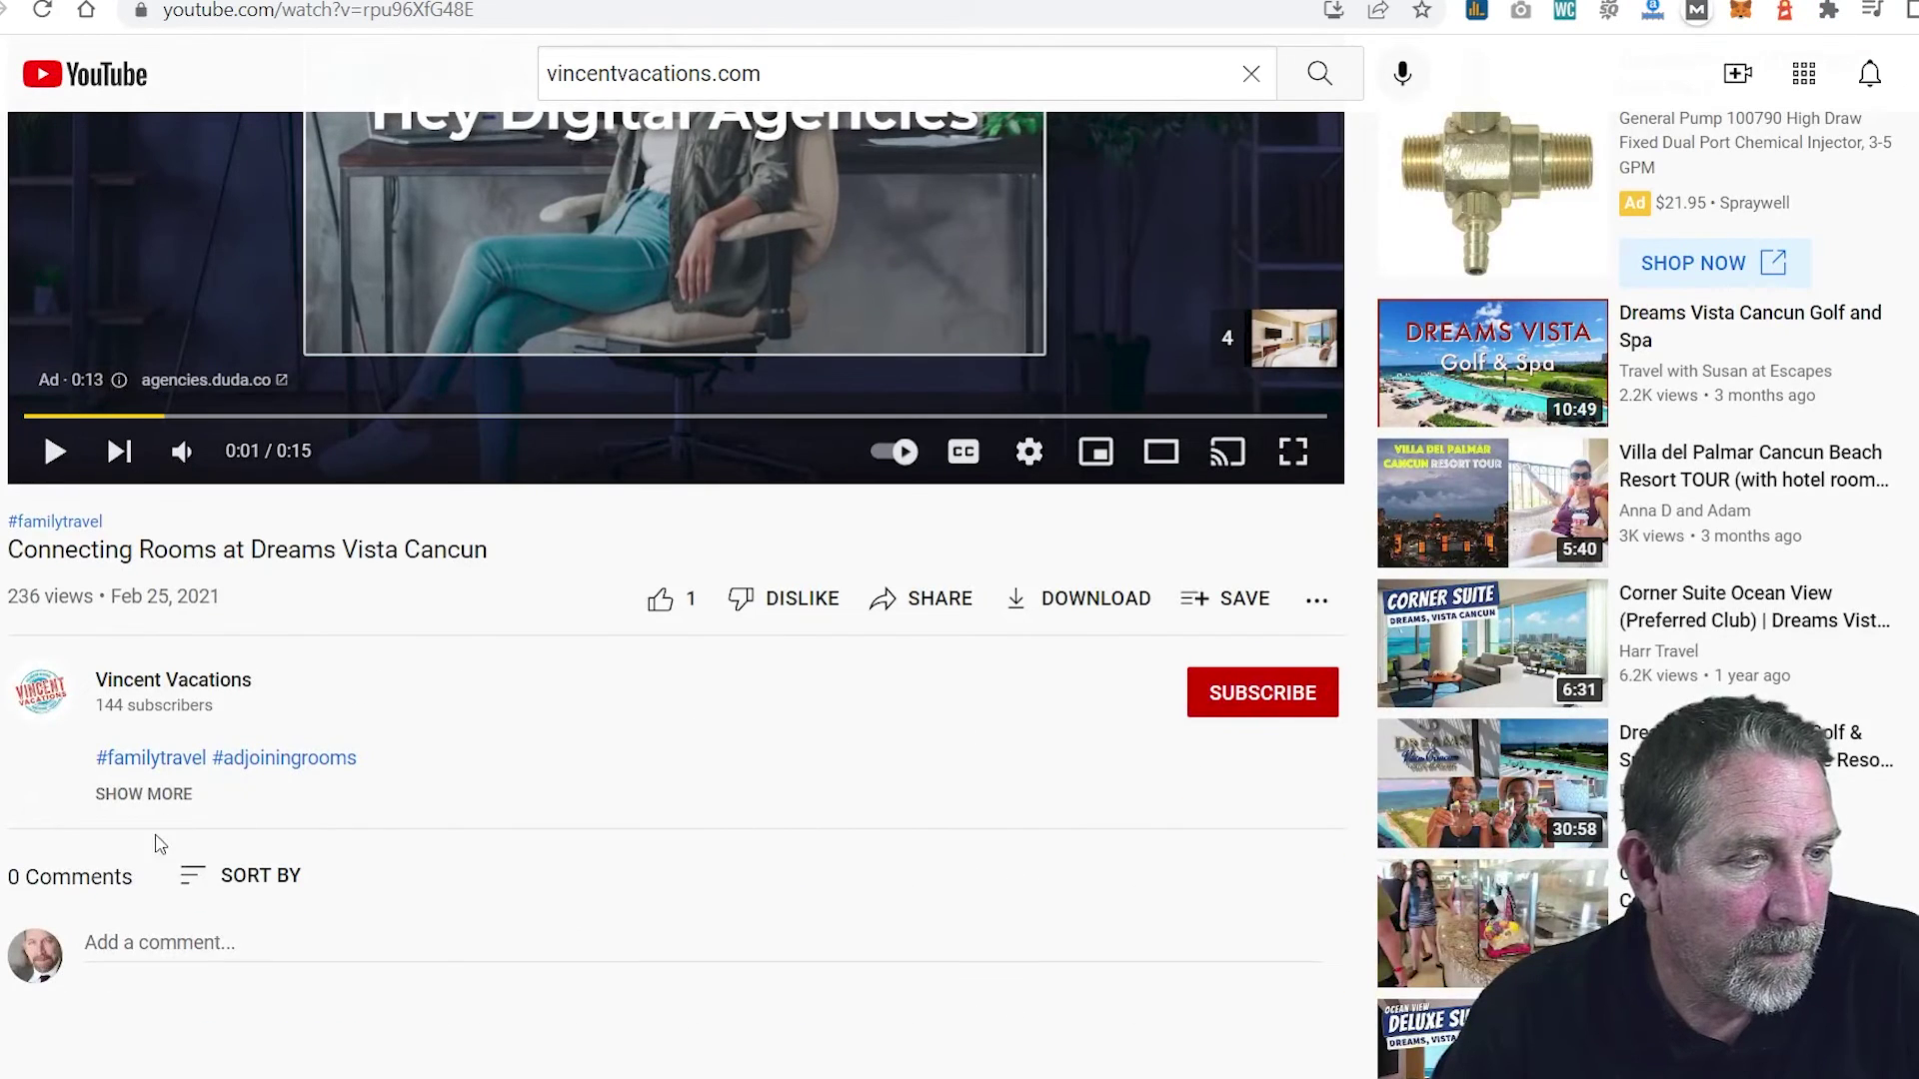
click(148, 797)
scroll(262, 814, down, 1)
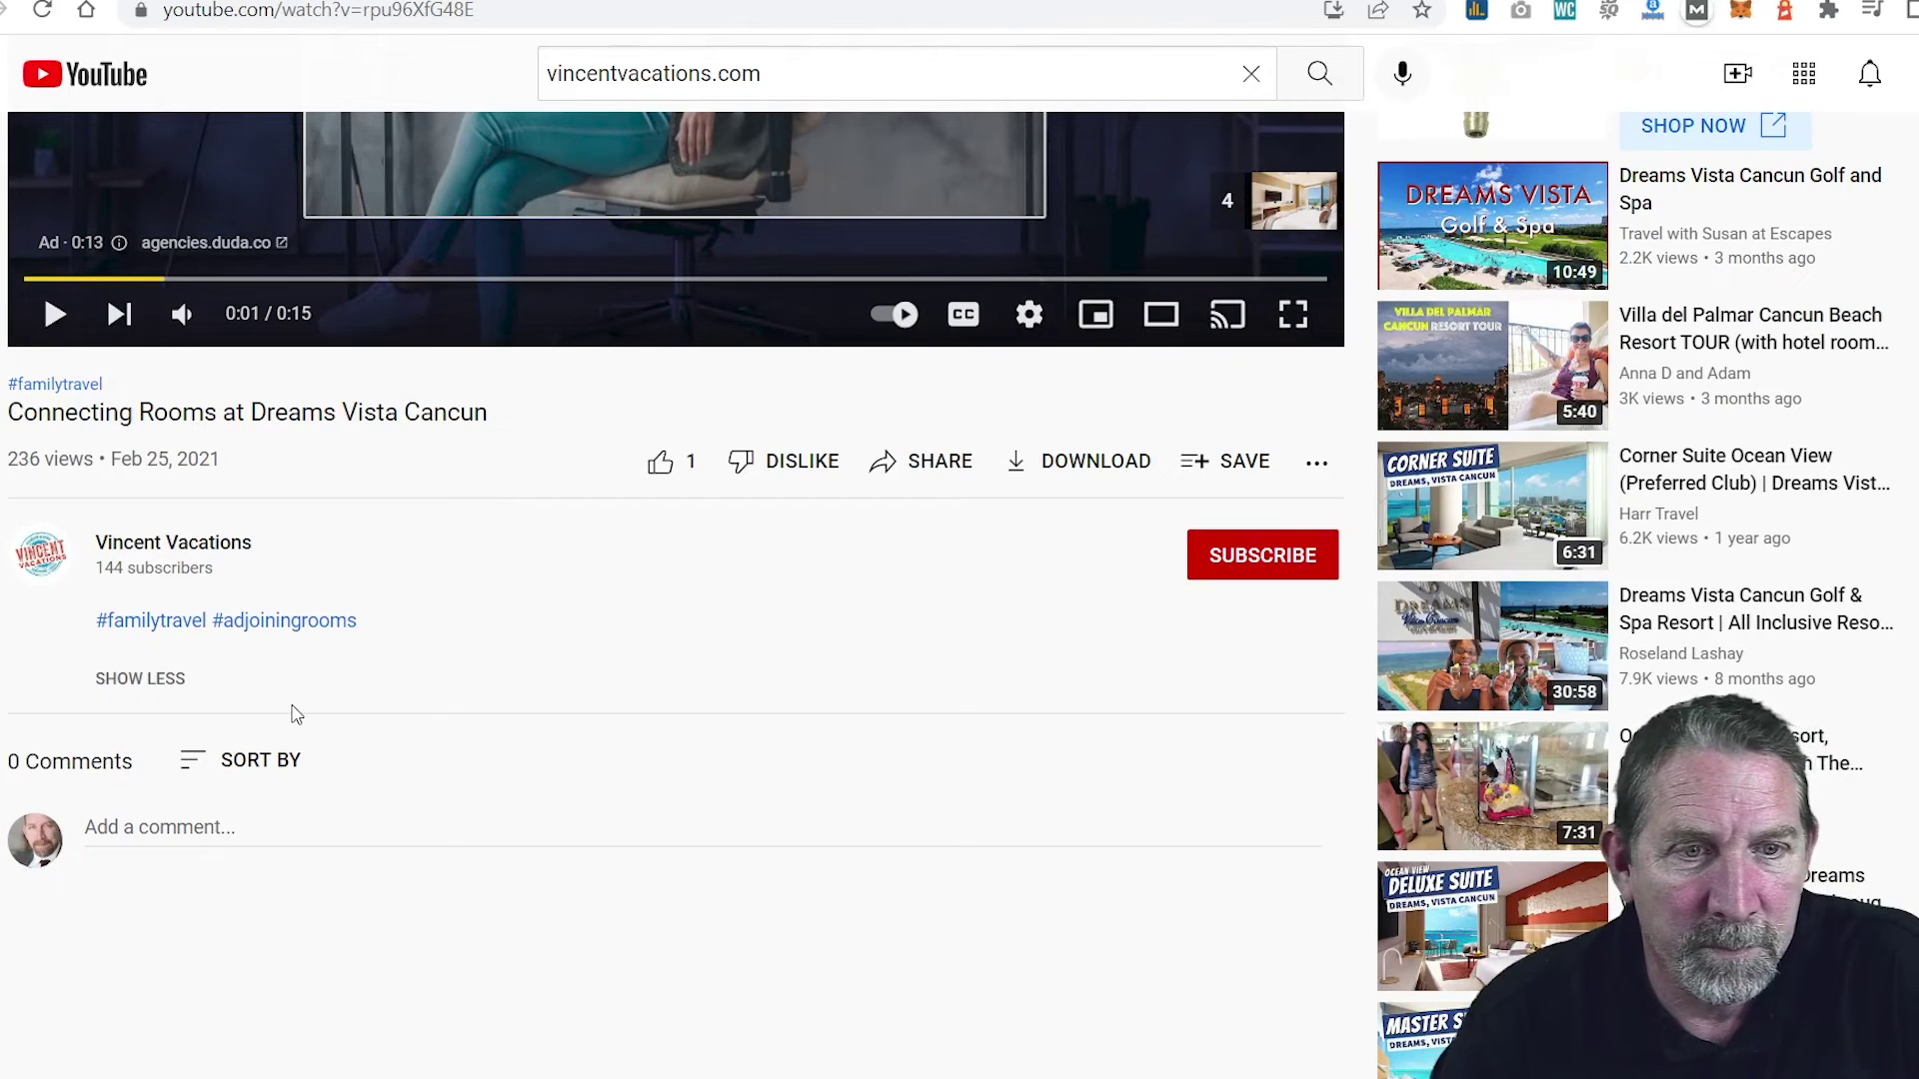
scroll(292, 714, up, 3)
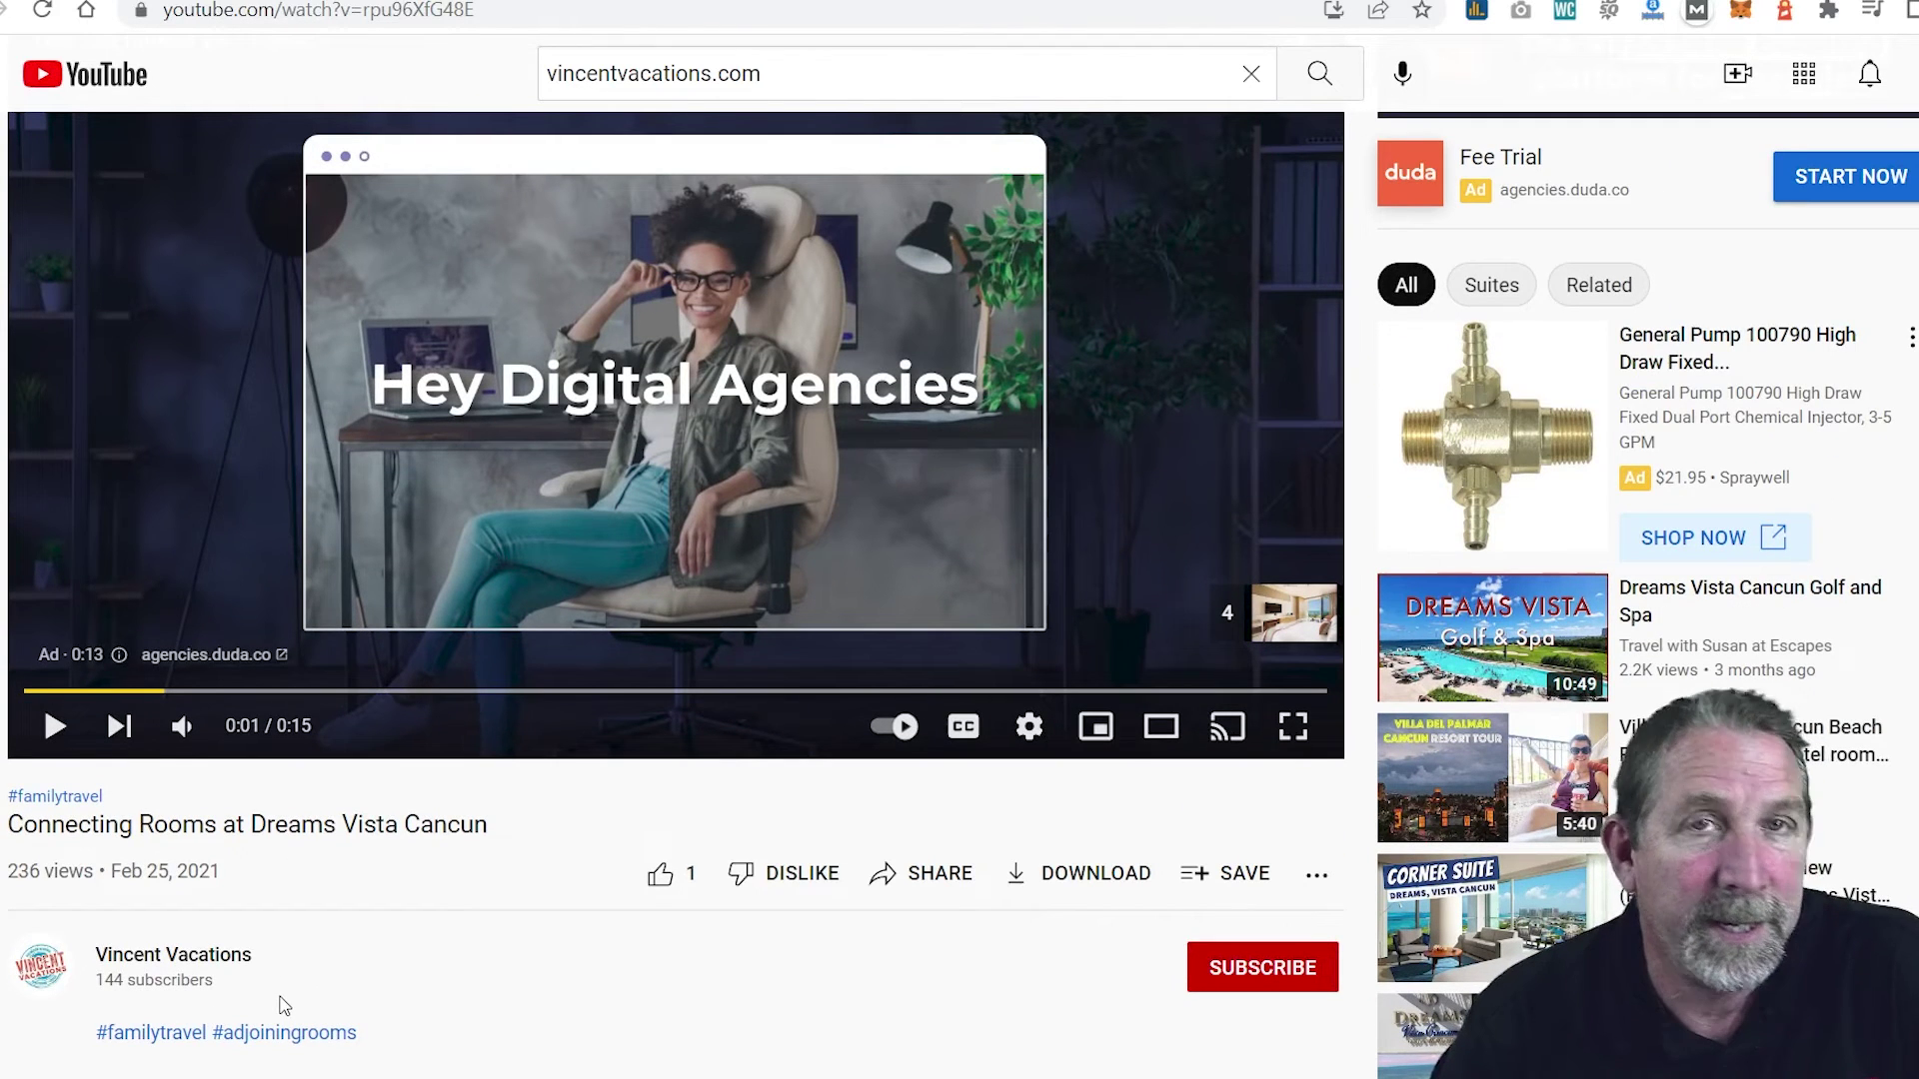